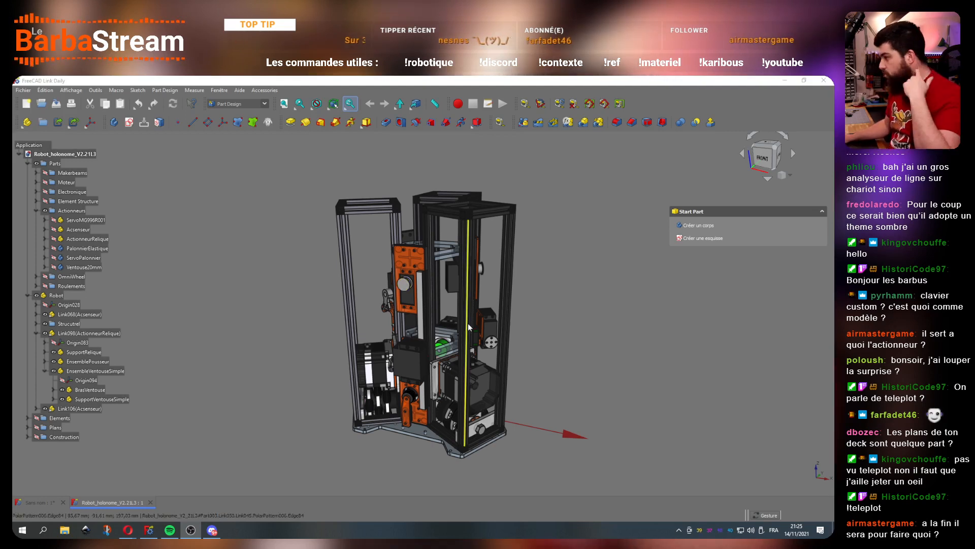
Step: Examine the robot assembly's frame and actuators from several sides, then up close the servo's round five-hole horn
scroll(462, 329, down, 3)
scroll(461, 329, up, 3)
drag(258, 400, 305, 315)
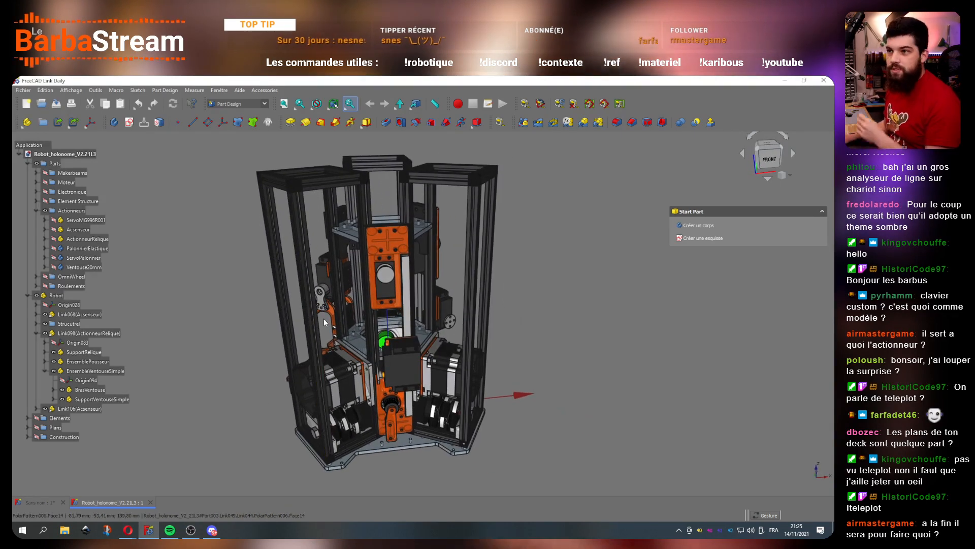
scroll(369, 315, down, 3)
scroll(368, 315, up, 3)
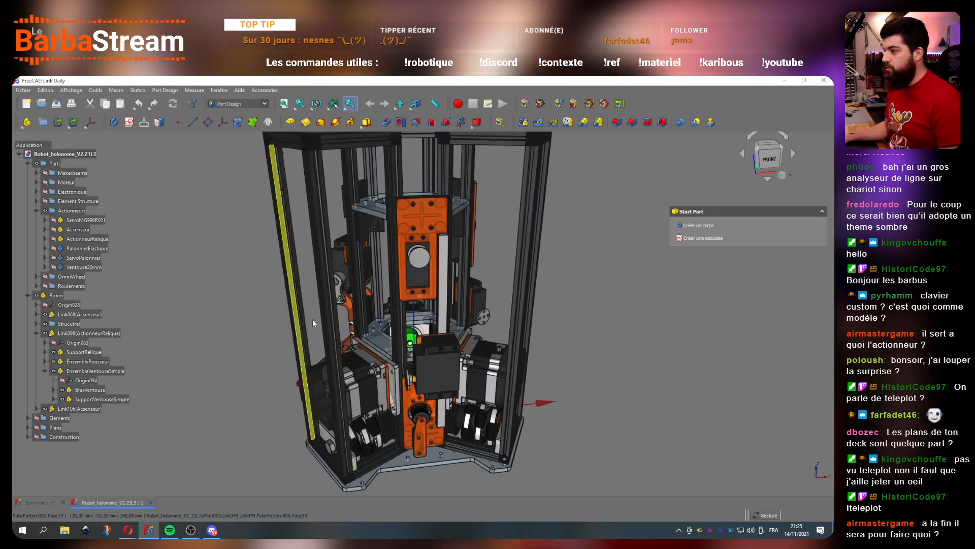
scroll(305, 366, down, 2)
drag(272, 394, 299, 392)
right_drag(355, 447, 405, 341)
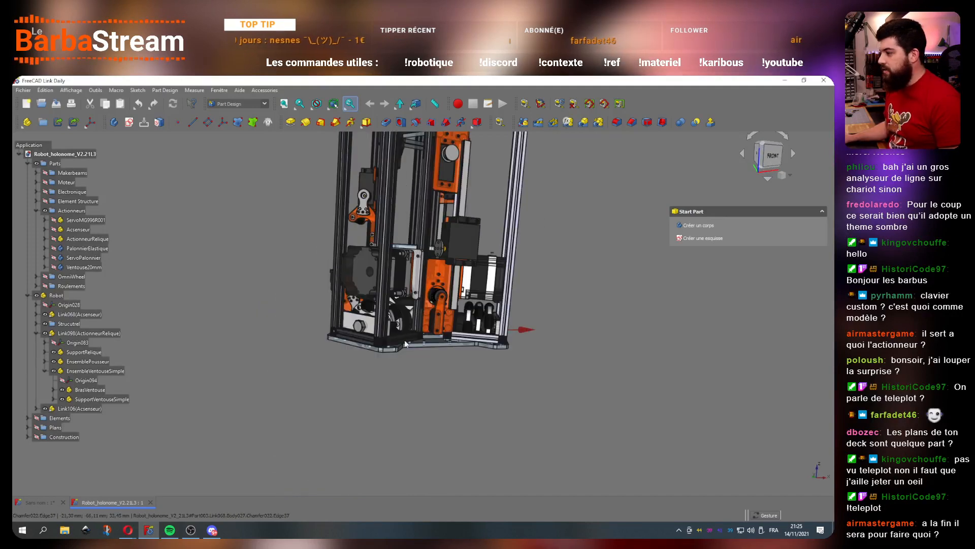
drag(405, 342, 403, 350)
scroll(419, 315, down, 5)
scroll(407, 294, up, 4)
drag(500, 353, 329, 377)
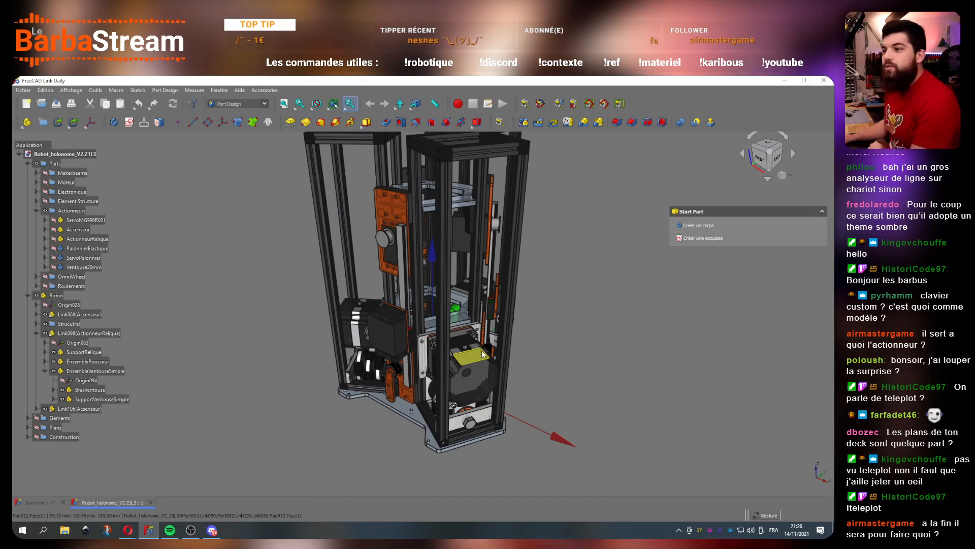
drag(351, 344, 242, 359)
drag(383, 289, 538, 285)
scroll(465, 339, up, 5)
scroll(465, 339, up, 3)
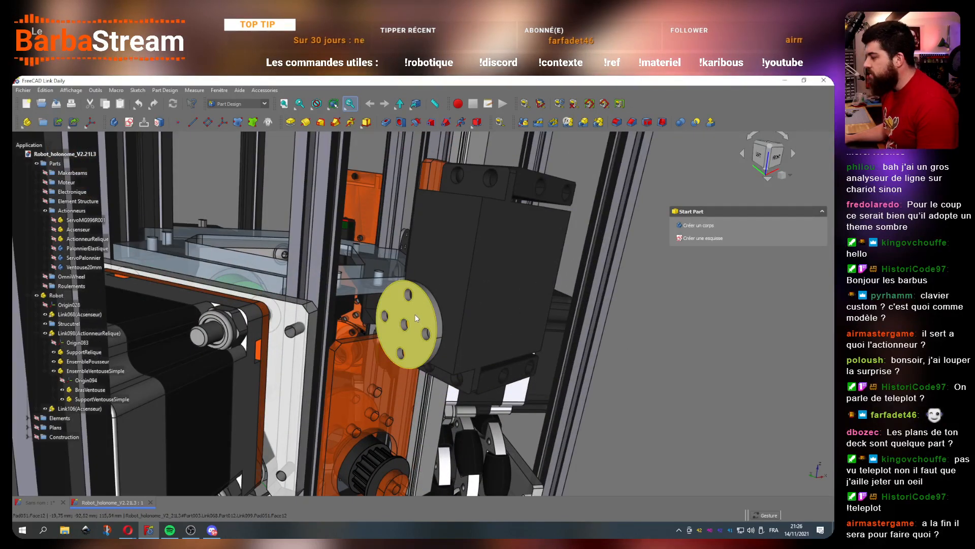
click(415, 314)
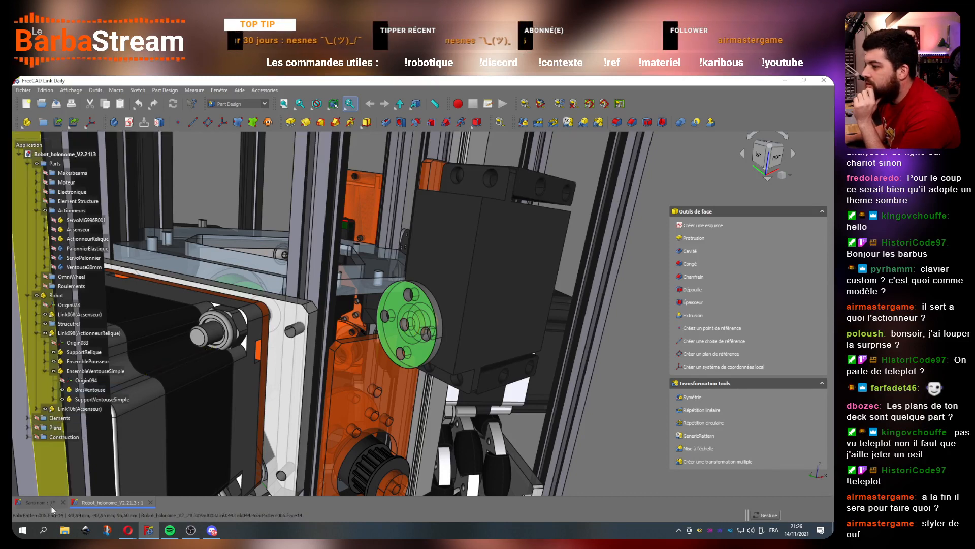
Step: Close the untitled document, leaving only the Robot_holonome_V2.21L3 assembly open
click(63, 502)
click(452, 322)
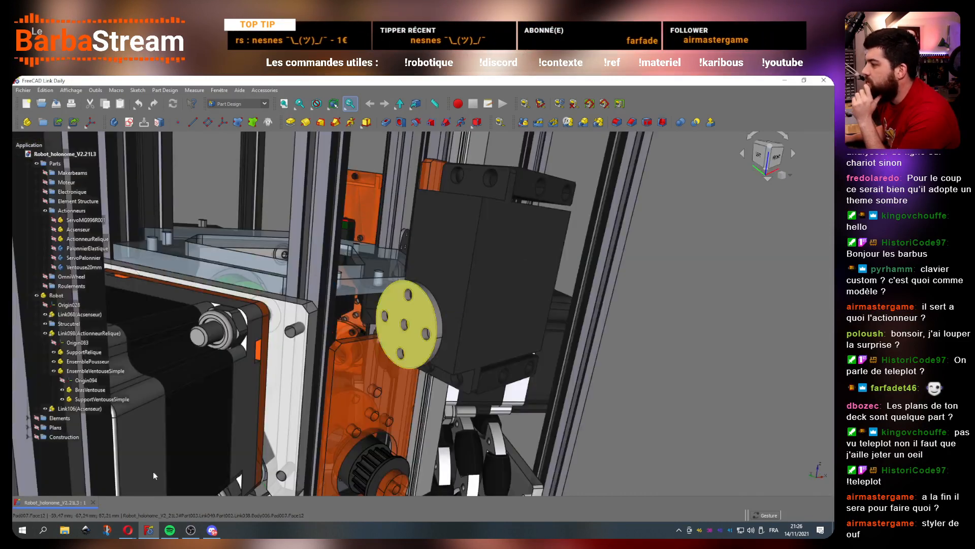
Step: Open the recent file of the suction-cup support, supportVentouse, and close its drawing page
click(23, 90)
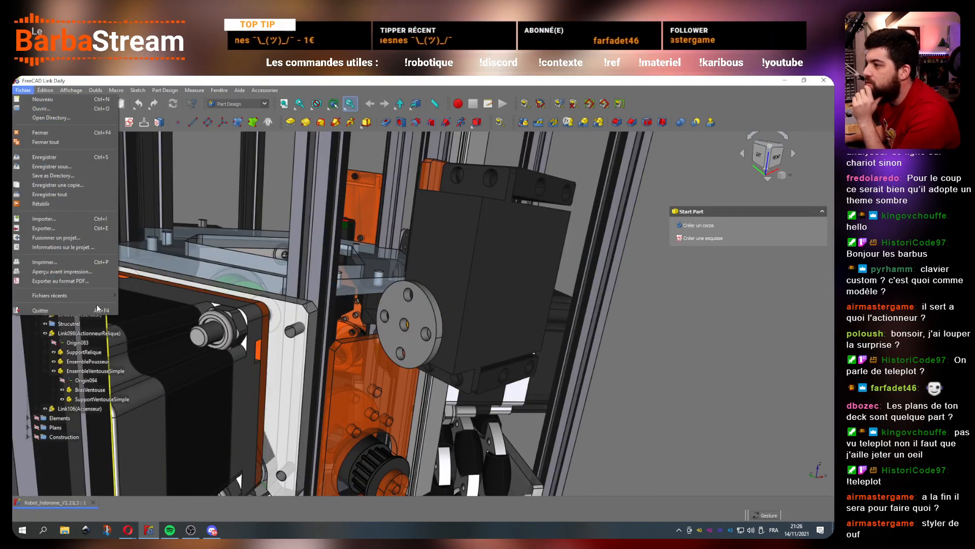
mouse_move(82, 295)
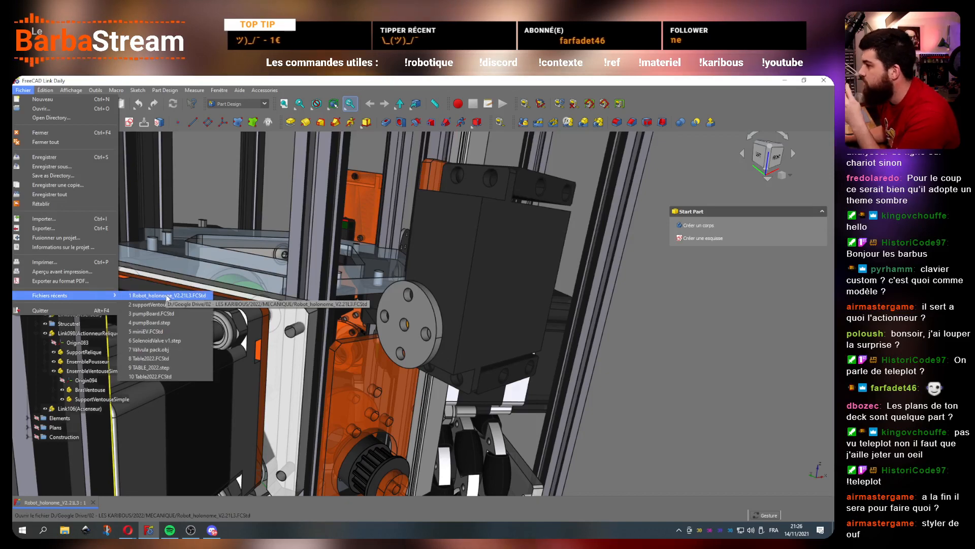
click(152, 304)
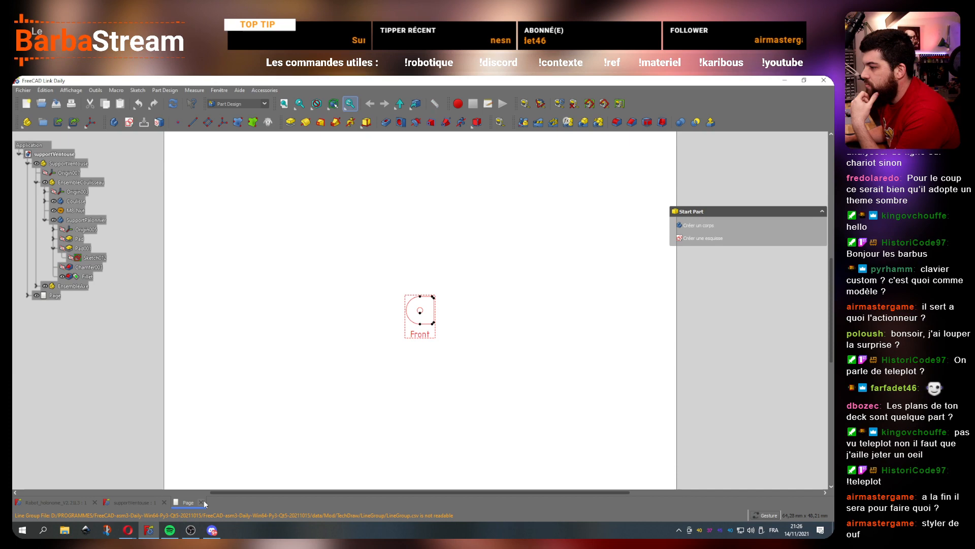
click(202, 502)
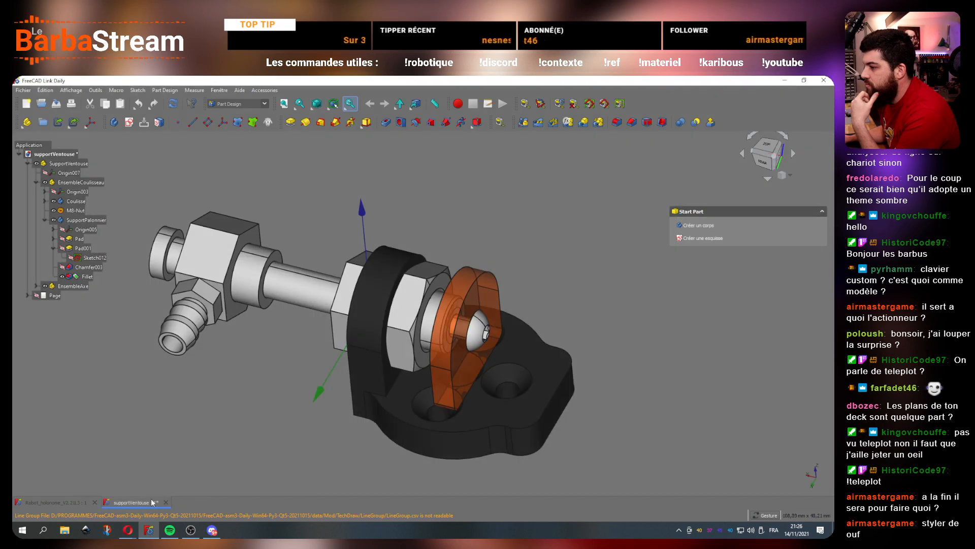
Step: Inspect the suction-cup support and its orange plate from several angles, and save the supportVentouse document
drag(308, 405, 540, 388)
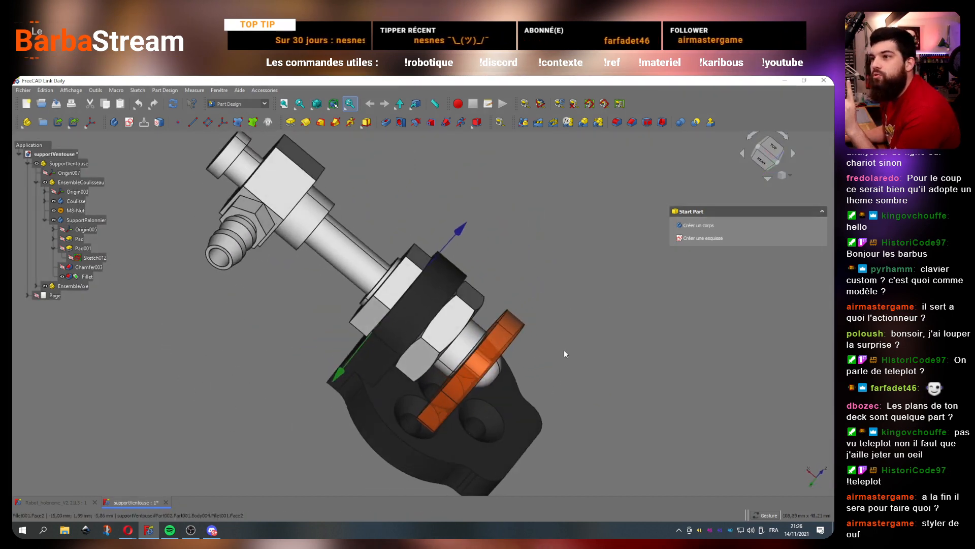
drag(564, 349, 492, 347)
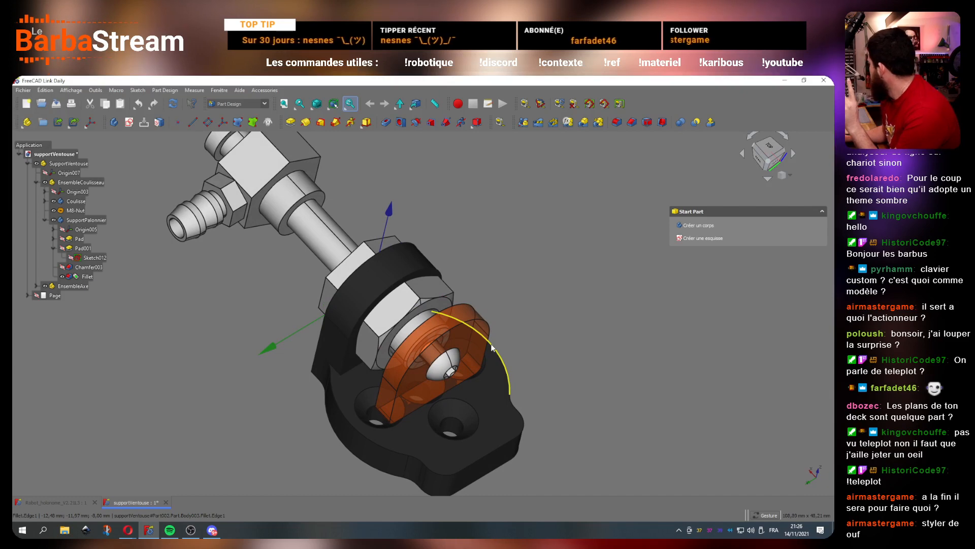
drag(317, 428, 489, 380)
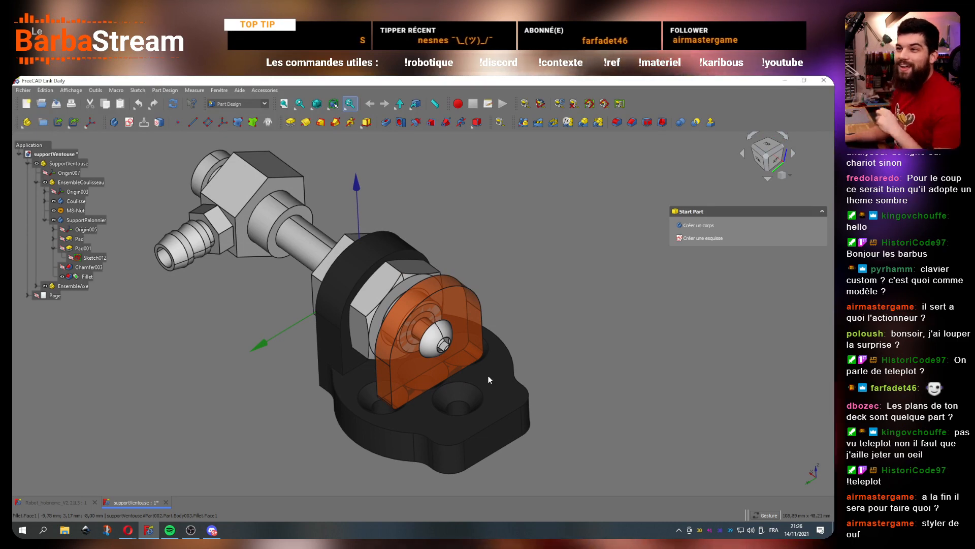
mouse_move(284, 385)
mouse_down()
mouse_move(265, 355)
mouse_move(282, 369)
mouse_up()
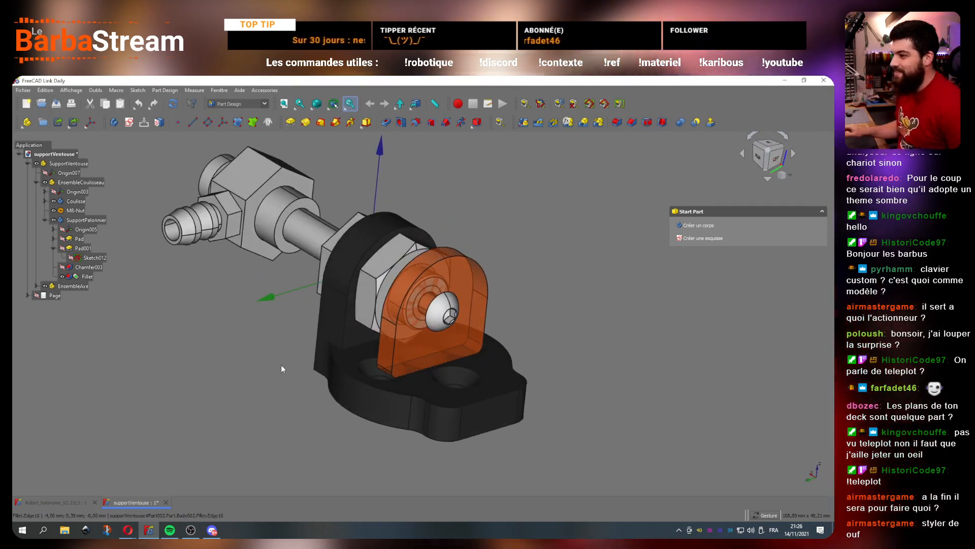
drag(319, 337, 165, 444)
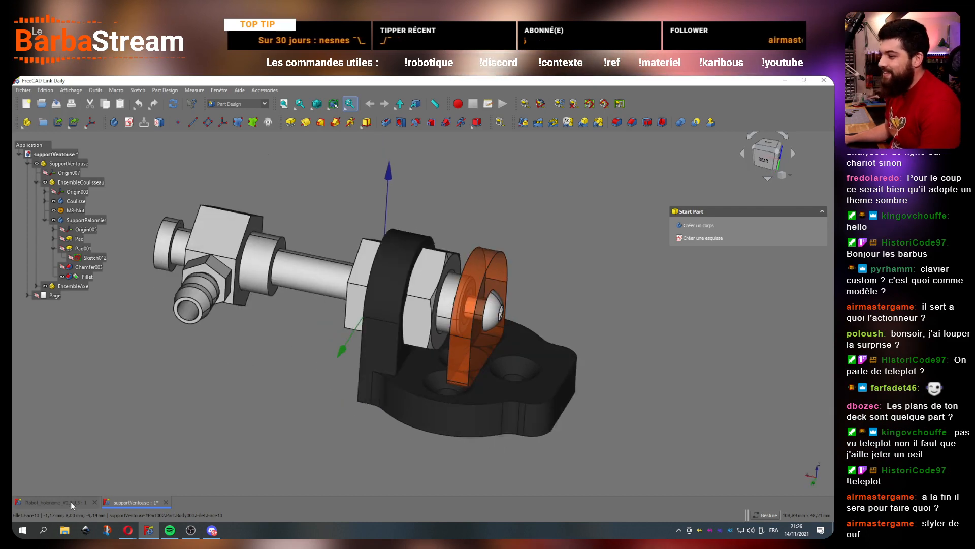
key(ctrl+s)
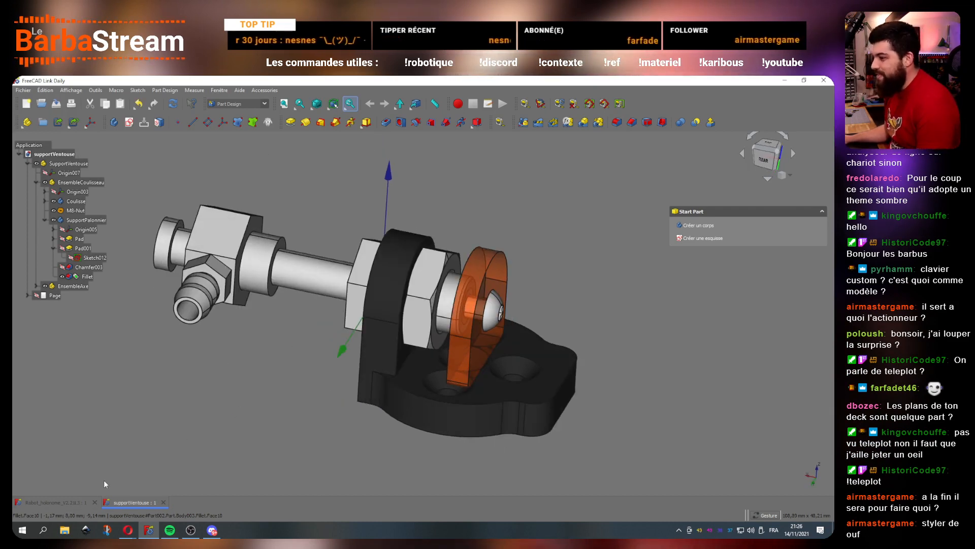
Step: Return to the Robot_holonome_V2.21L3 assembly and examine the servo and its round horn from the side
click(50, 501)
scroll(413, 290, down, 5)
drag(544, 287, 405, 307)
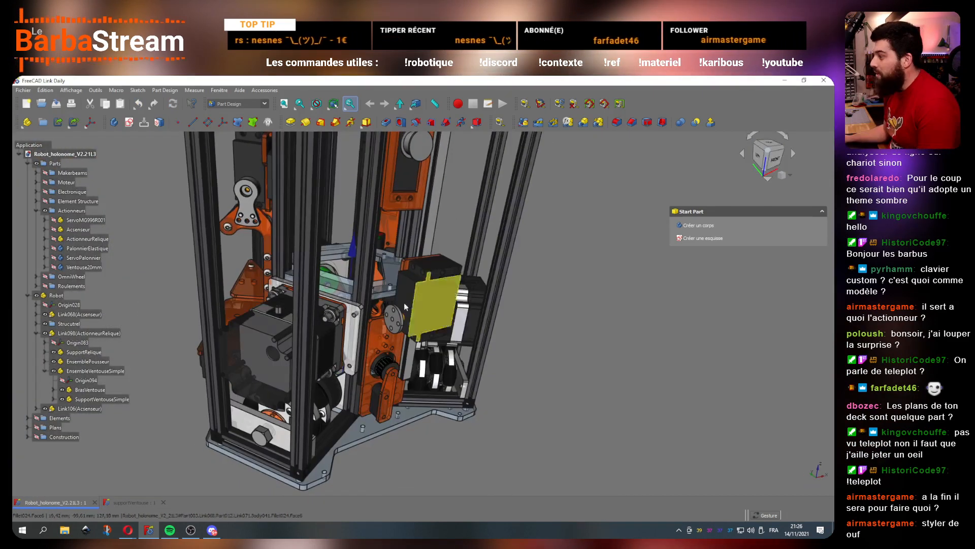
scroll(404, 307, up, 5)
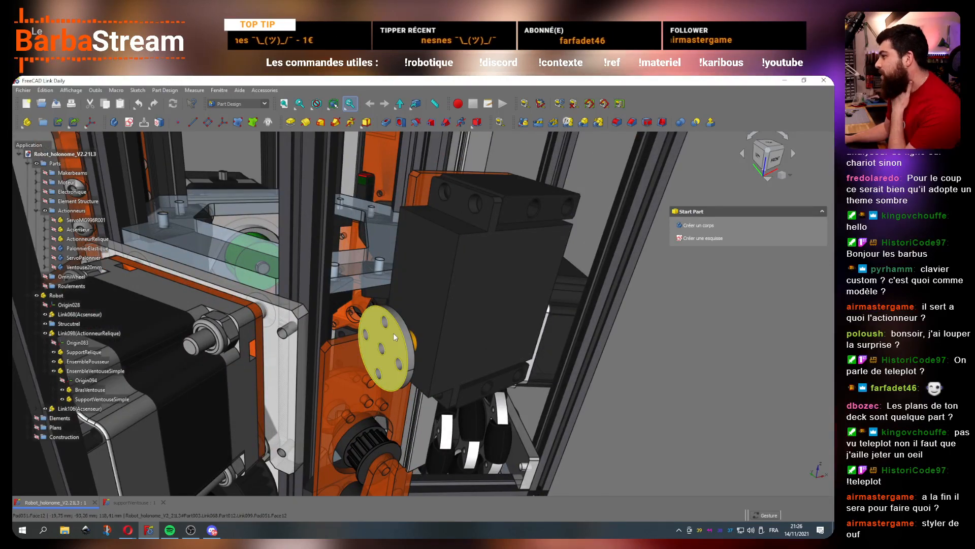
drag(510, 338, 449, 344)
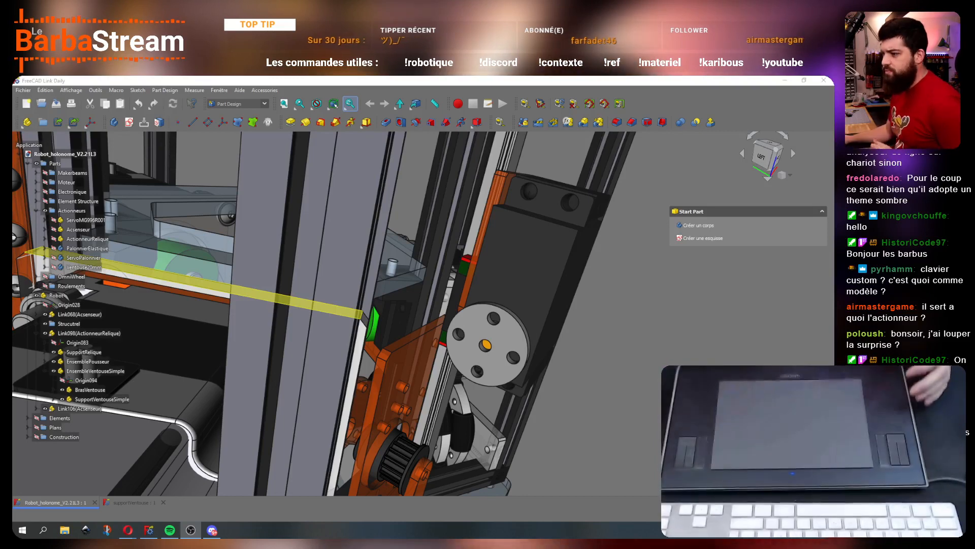
Step: Switch to Microsoft Whiteboard and try to open the board modified on 07/11/2021
key(super)
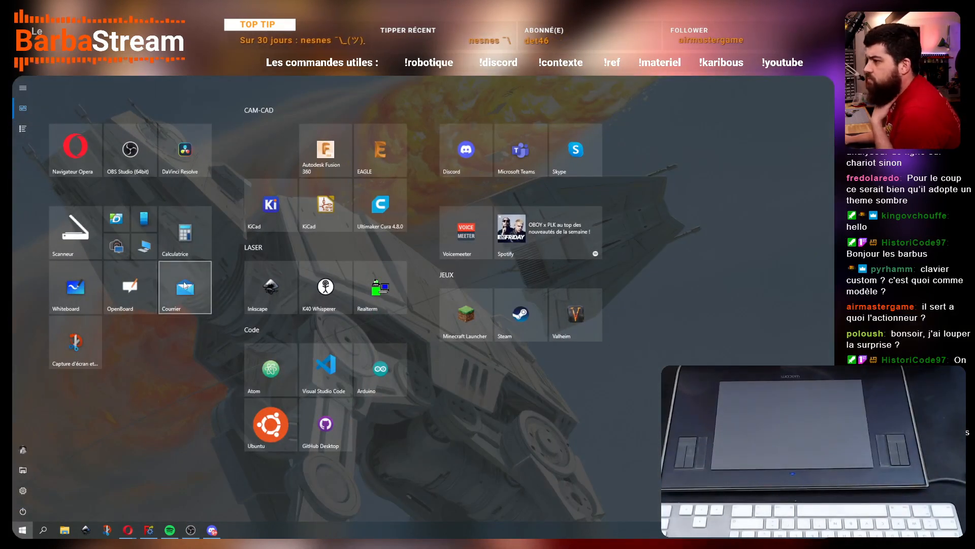
key(Escape)
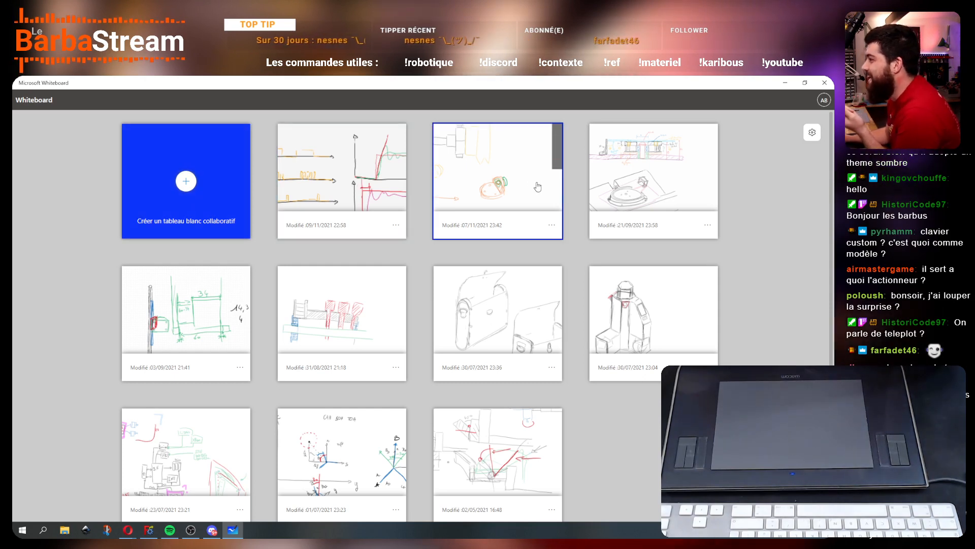
click(508, 182)
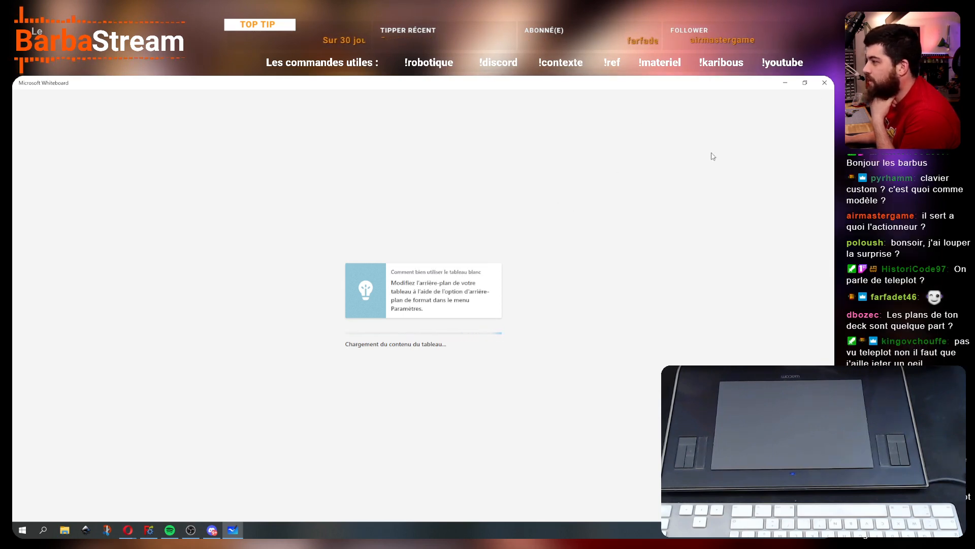
click(825, 83)
Step: Create a new board in Microsoft Whiteboard and sketch the round servo horn in black with five small holes
click(23, 529)
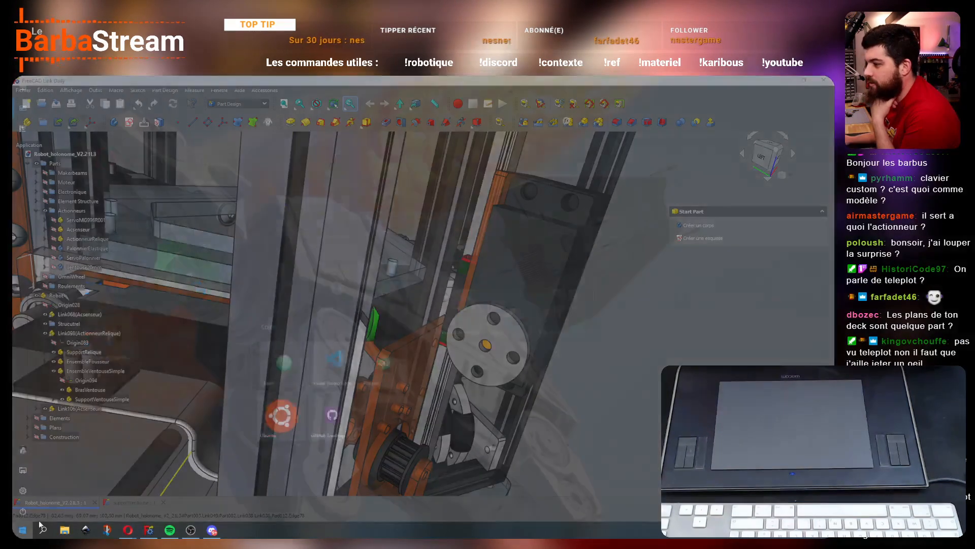
click(76, 288)
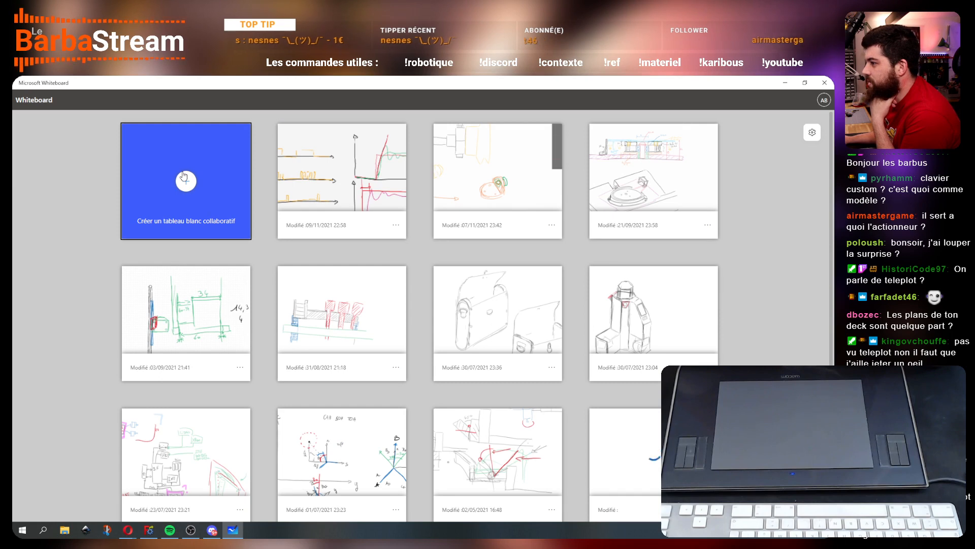
click(212, 193)
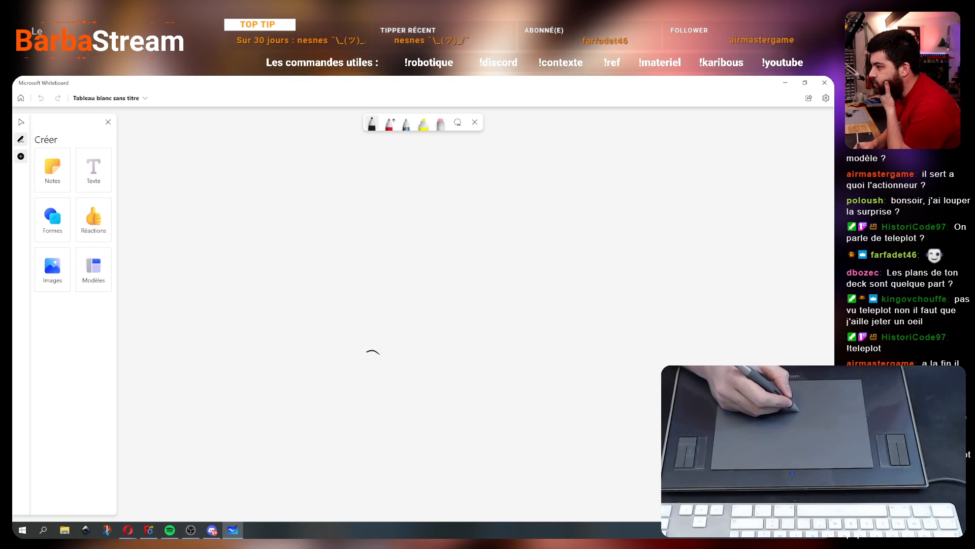
mouse_move(397, 391)
mouse_down()
mouse_move(378, 350)
mouse_move(355, 375)
mouse_move(373, 390)
mouse_up()
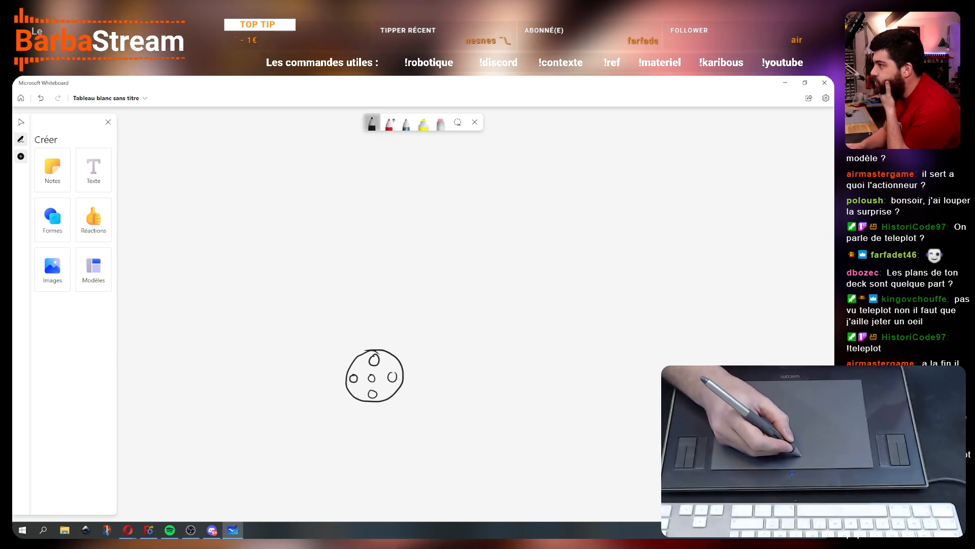
click(372, 123)
click(382, 177)
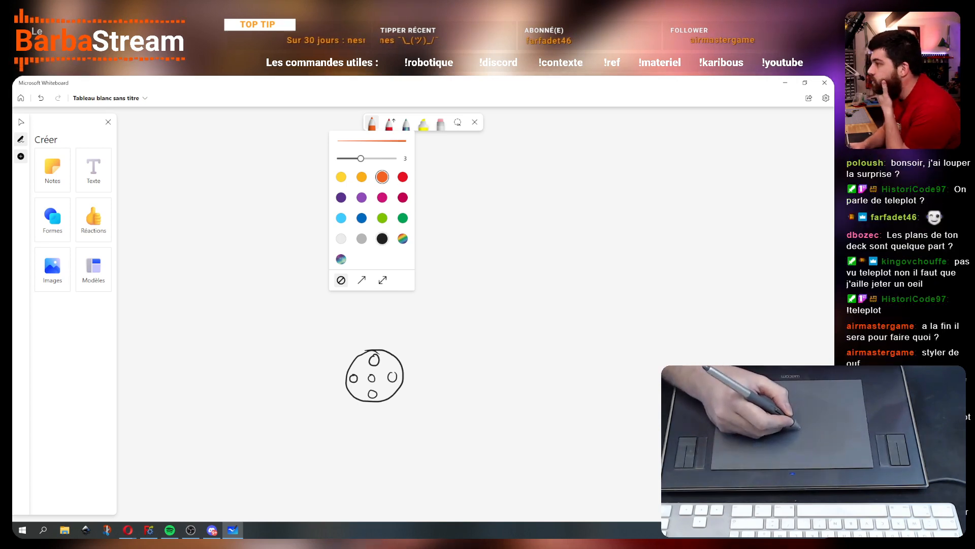
click(382, 239)
click(345, 117)
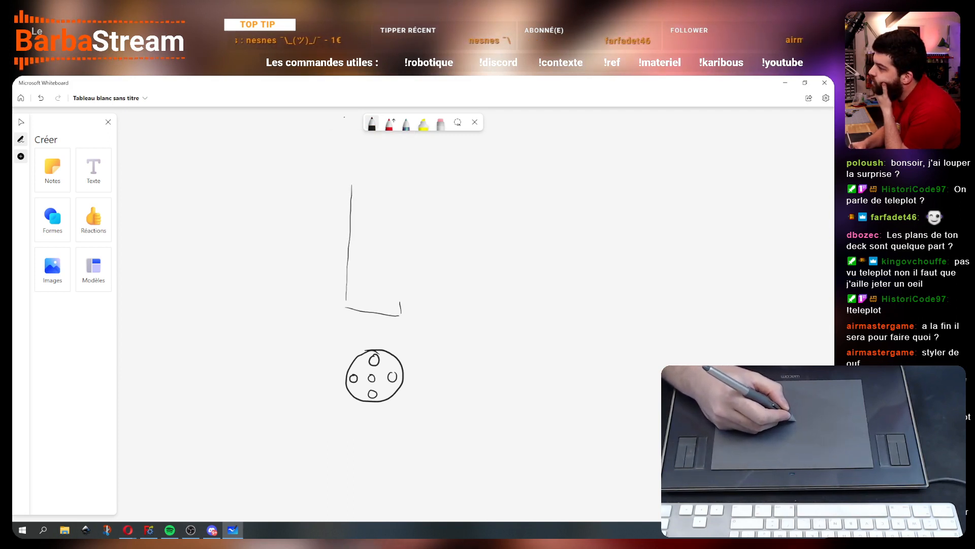
Step: Sketch the servo body above the horn as a tall rectangle, with a line near each end and two mounting holes in each end band
drag(400, 302, 409, 179)
drag(353, 206, 393, 208)
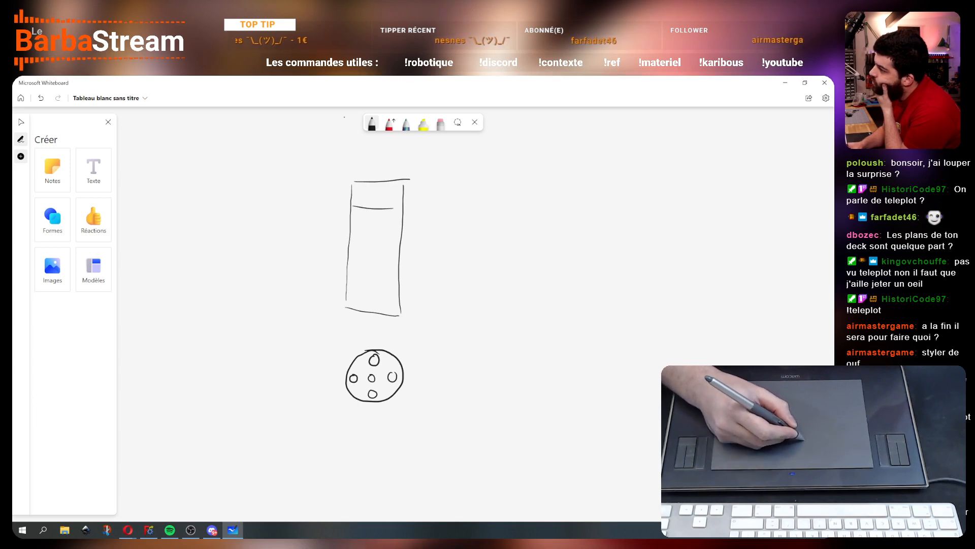
mouse_move(349, 289)
mouse_down()
mouse_move(397, 291)
mouse_move(360, 302)
mouse_move(395, 306)
mouse_up()
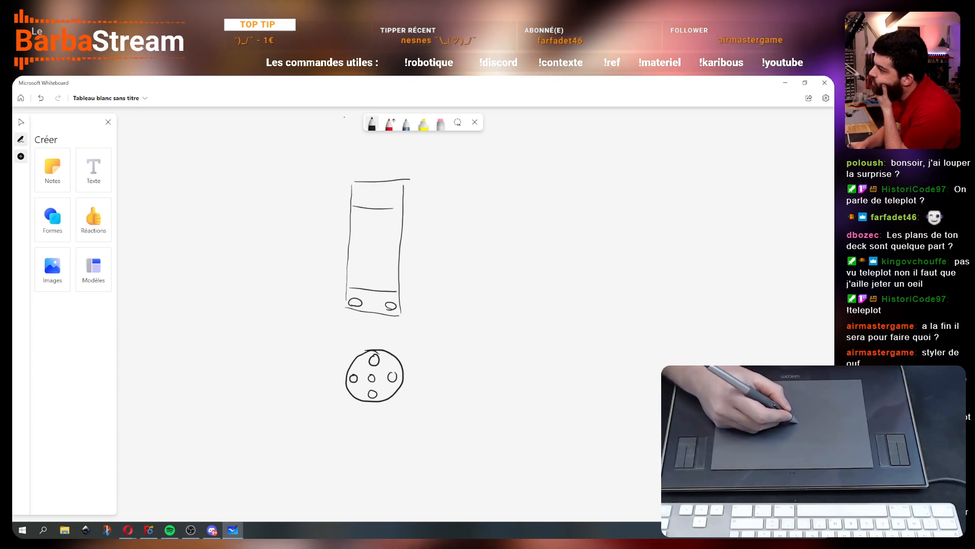
drag(363, 190, 395, 195)
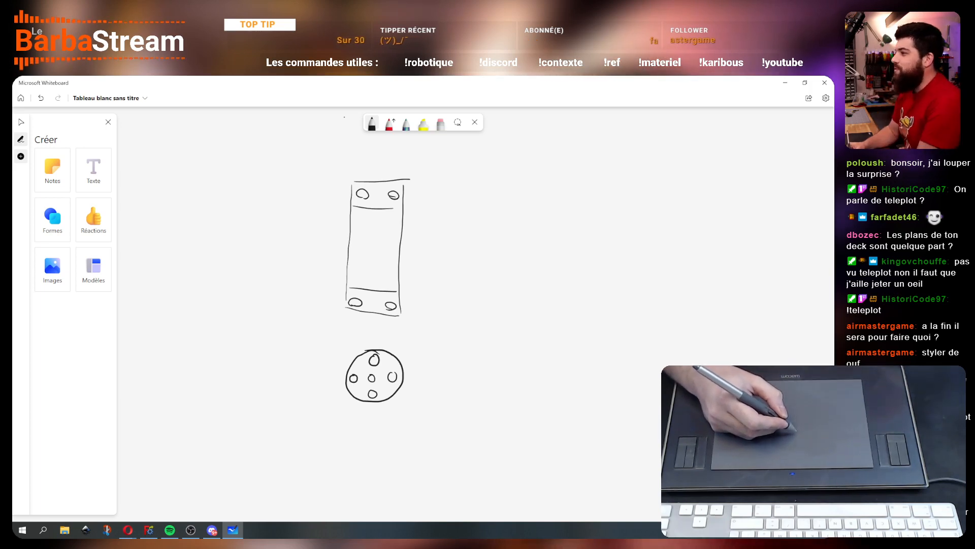
Step: Draw a red horizontal line across the horn and a red dashed alignment line along the left edges of the servo and horn
click(372, 124)
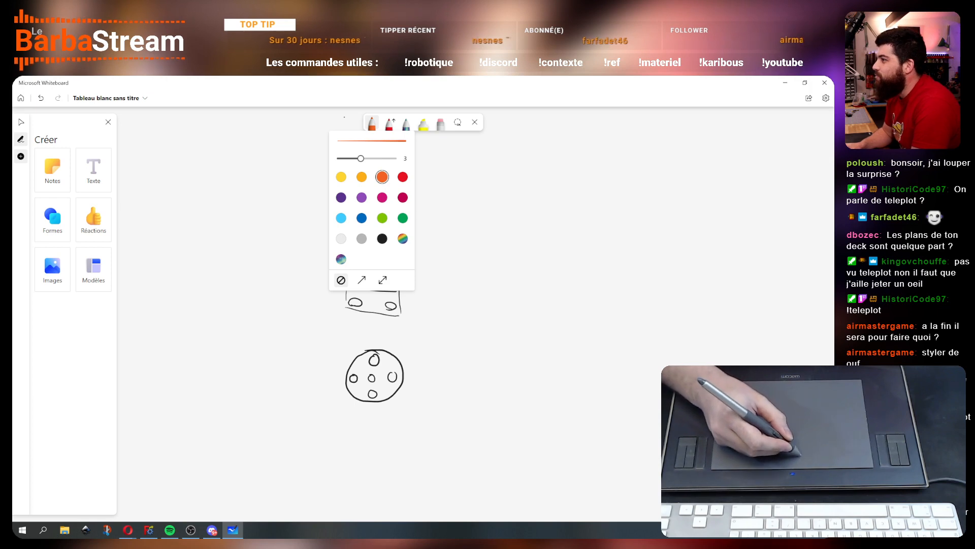
click(382, 176)
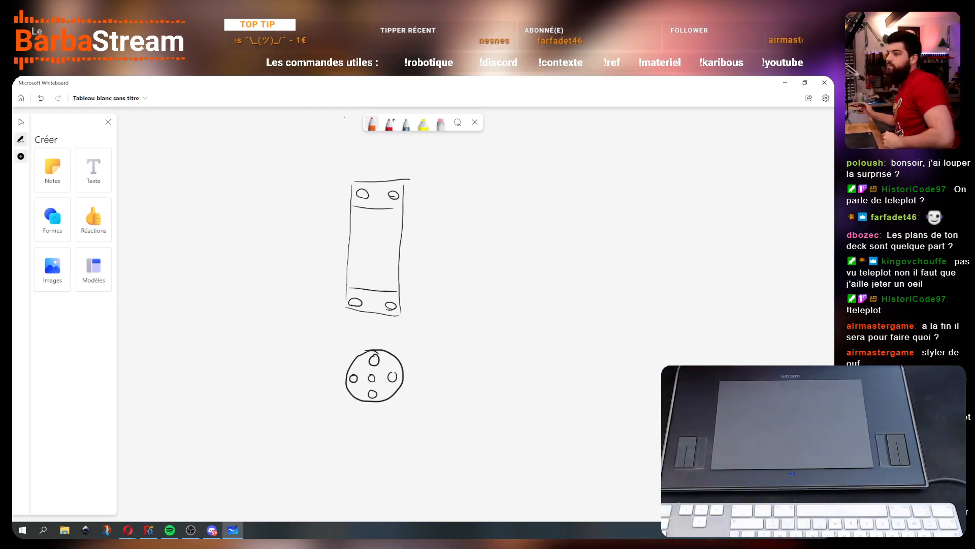
click(372, 123)
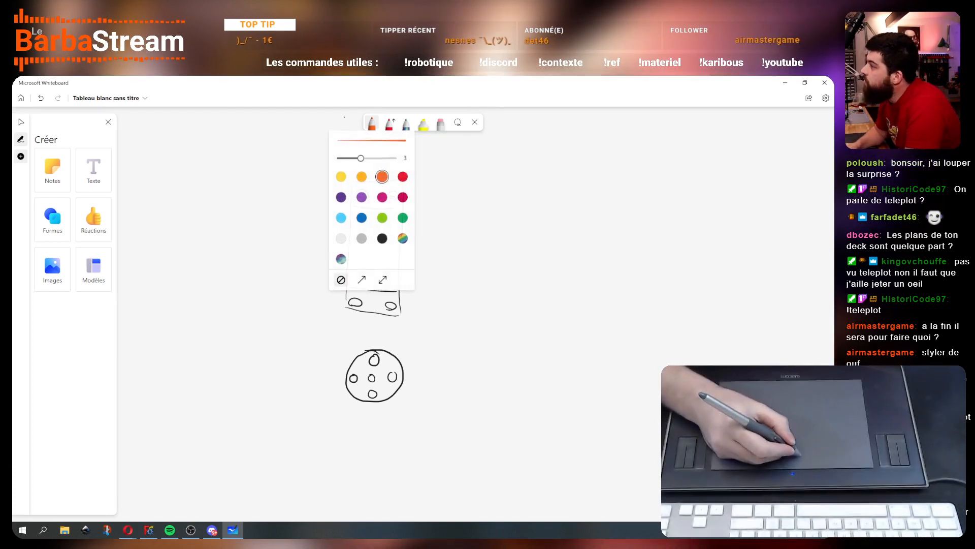
click(403, 177)
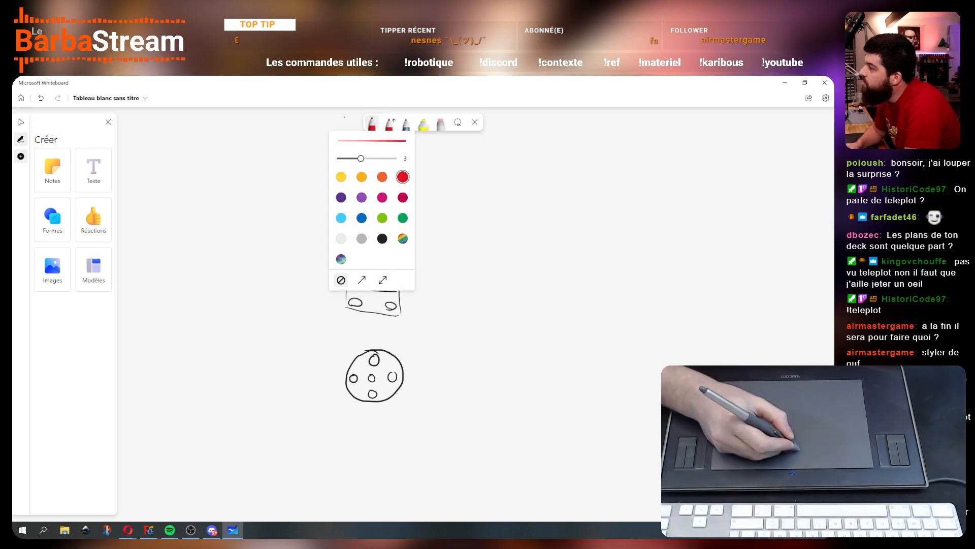
click(372, 123)
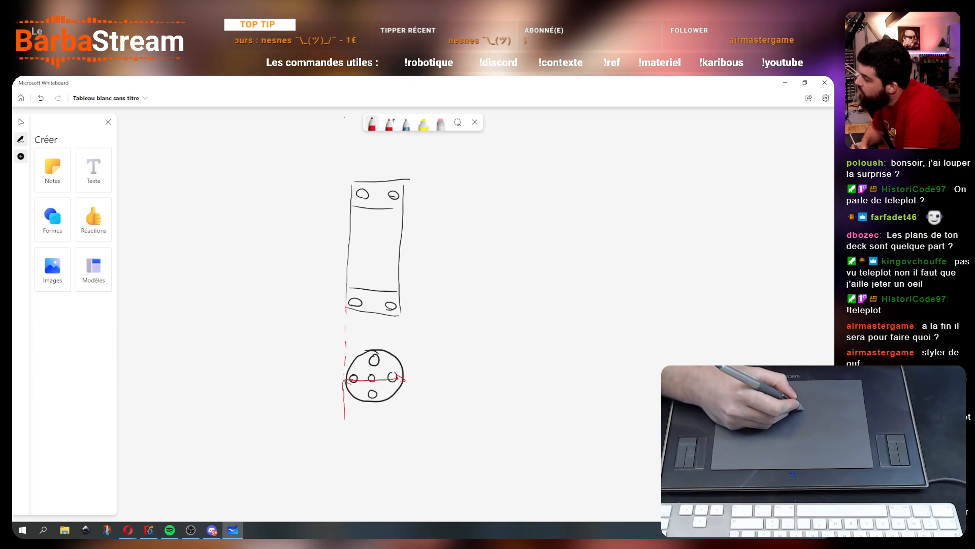
drag(351, 176, 351, 181)
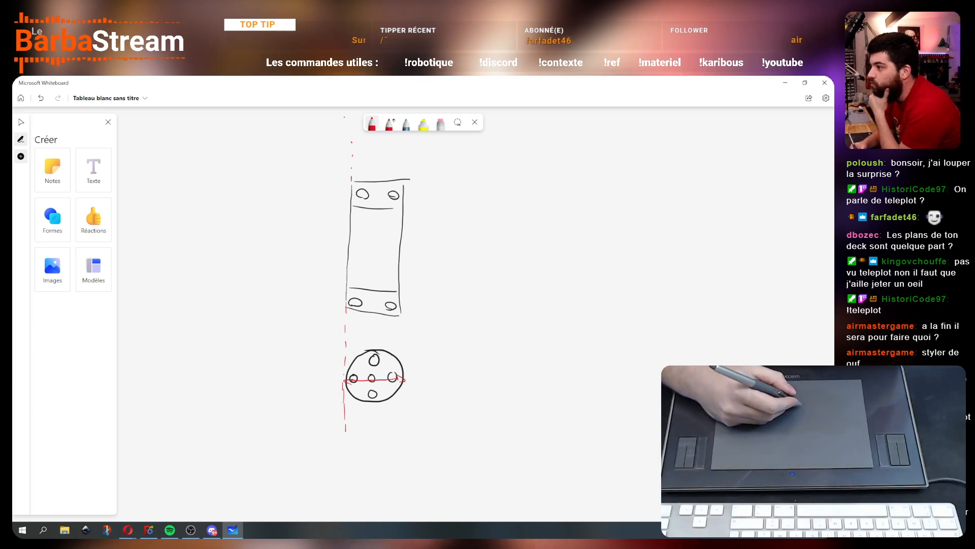
Step: Outline the support in orange around the horn and servo, including the body cutout, and add a dashed orange vertical centre line
click(373, 122)
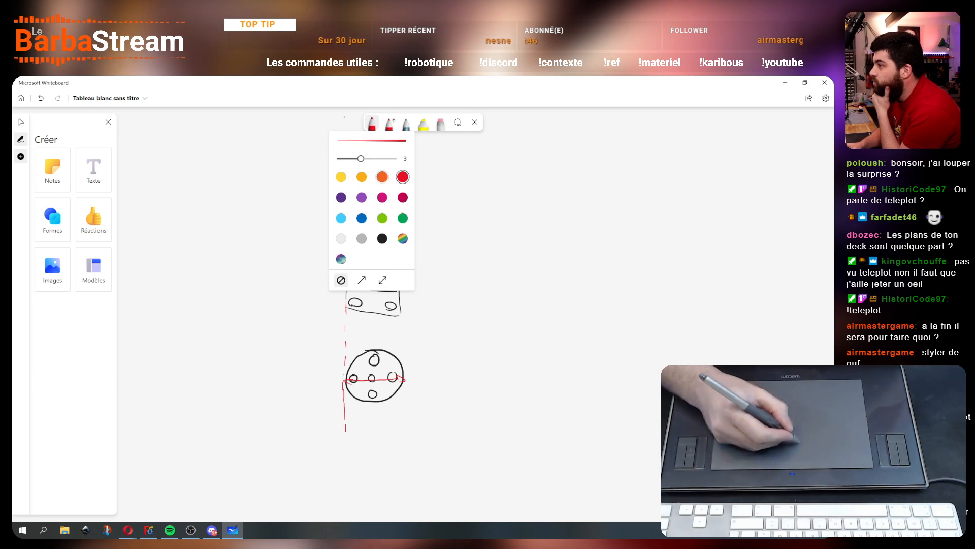
click(382, 177)
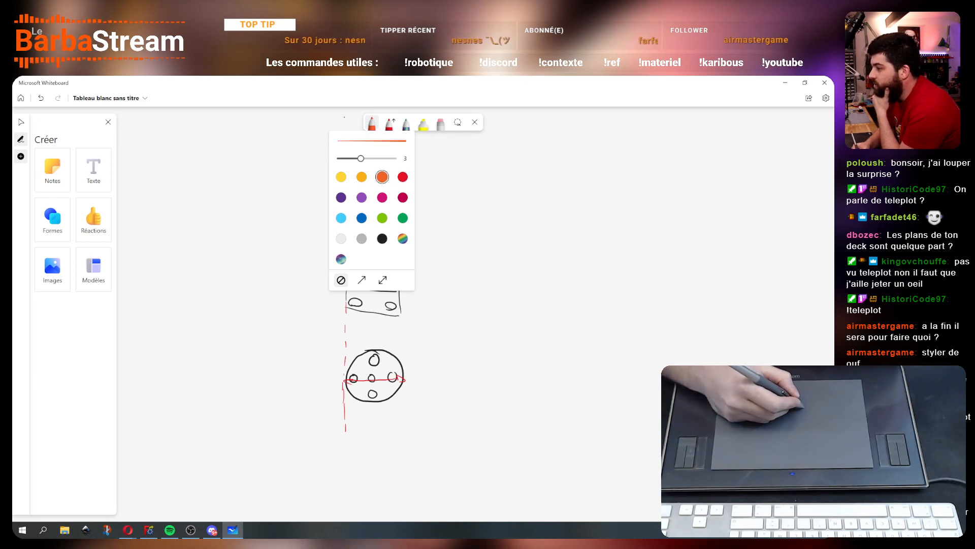
click(458, 218)
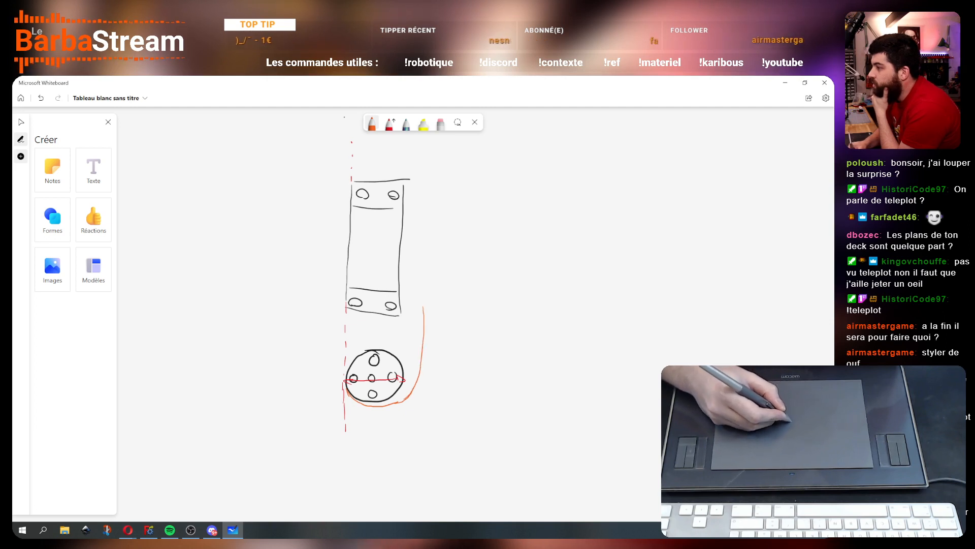
drag(423, 274, 386, 181)
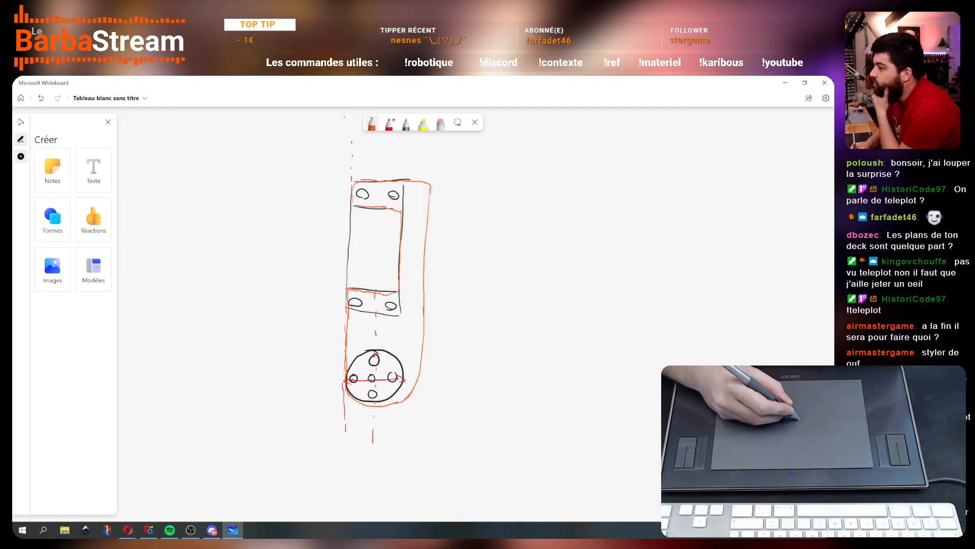
drag(377, 160, 377, 167)
Step: Try to mark the gap between the servo's right edge and the orange outline with a black double-headed arrow, and undo it
click(372, 123)
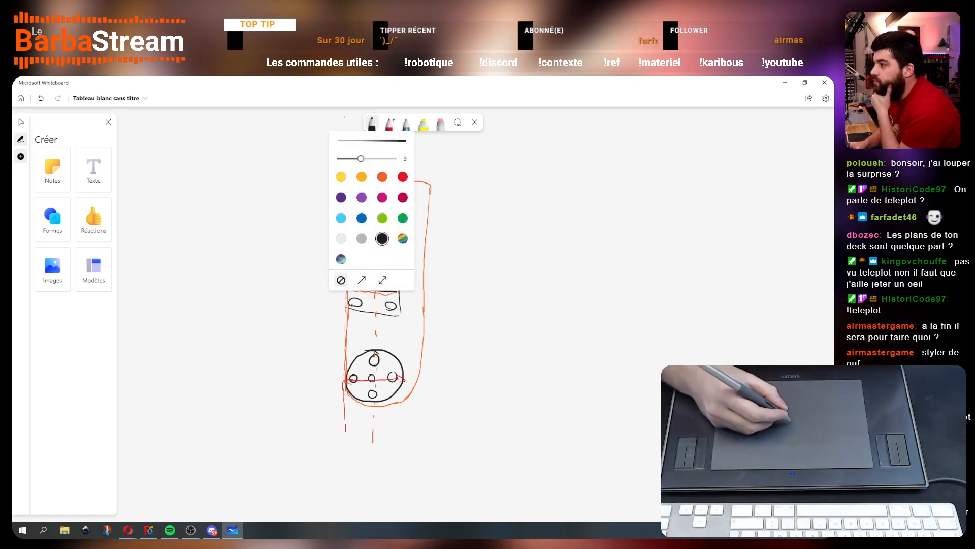
click(460, 185)
click(372, 123)
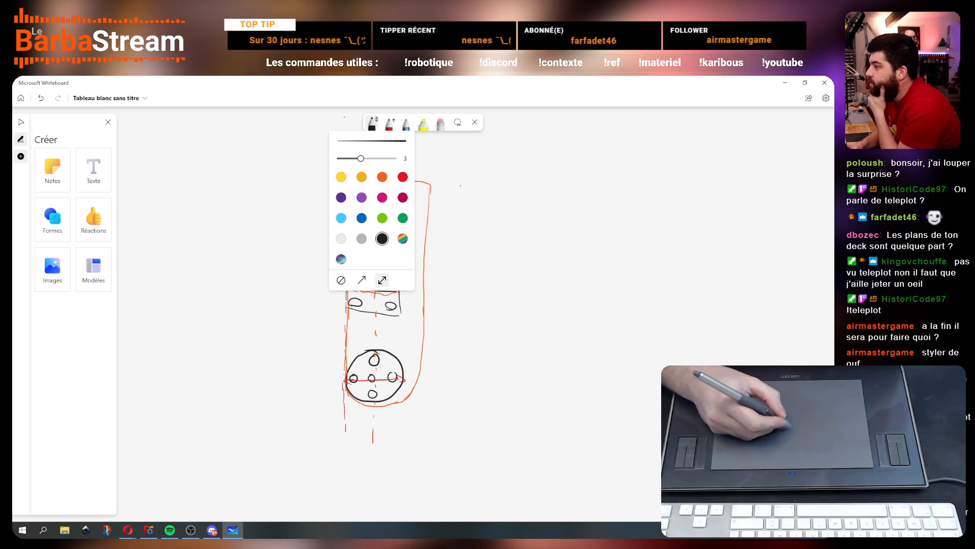
click(372, 123)
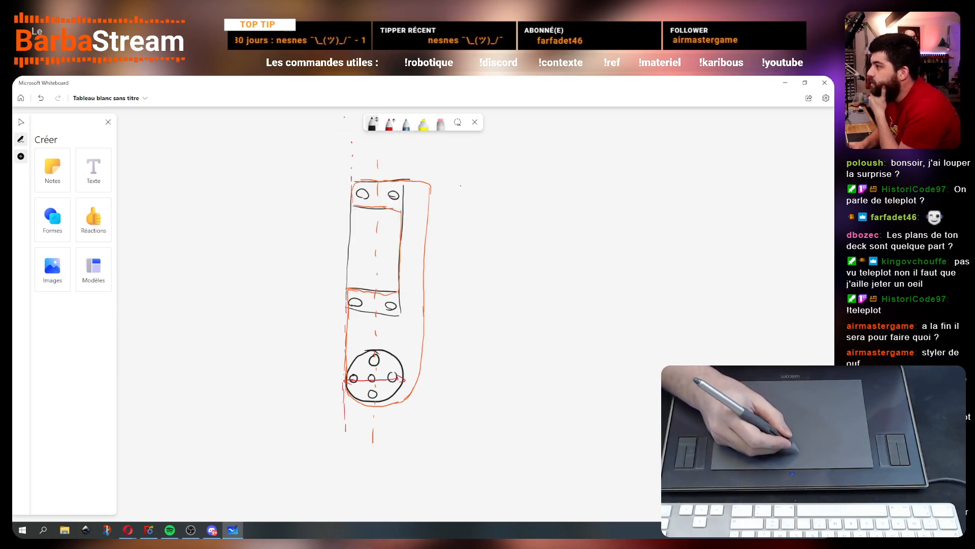
drag(404, 238, 412, 240)
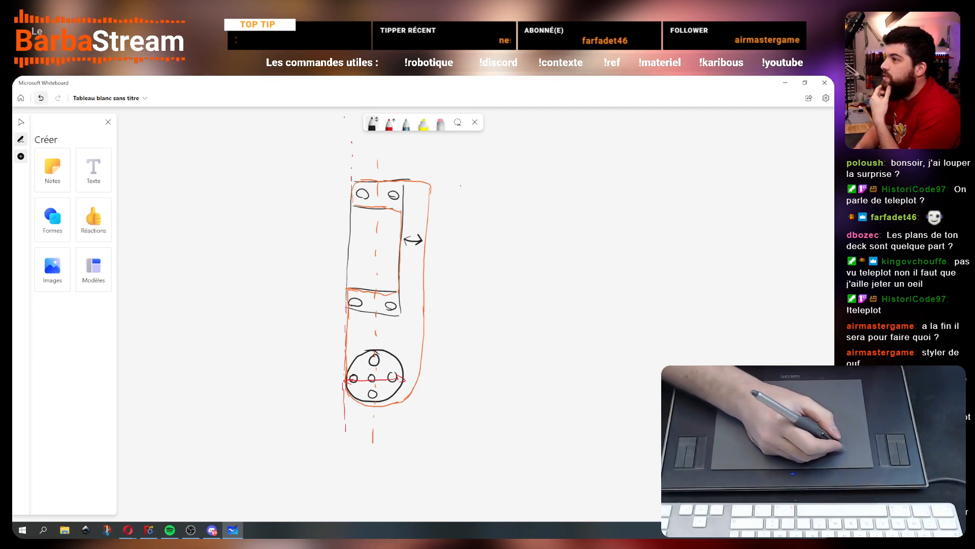
click(40, 98)
Step: With a black pen without automatic arrowheads, sketch the gap dimension between servo and outline, labelled 8 mm, with two short reference lines above
click(372, 122)
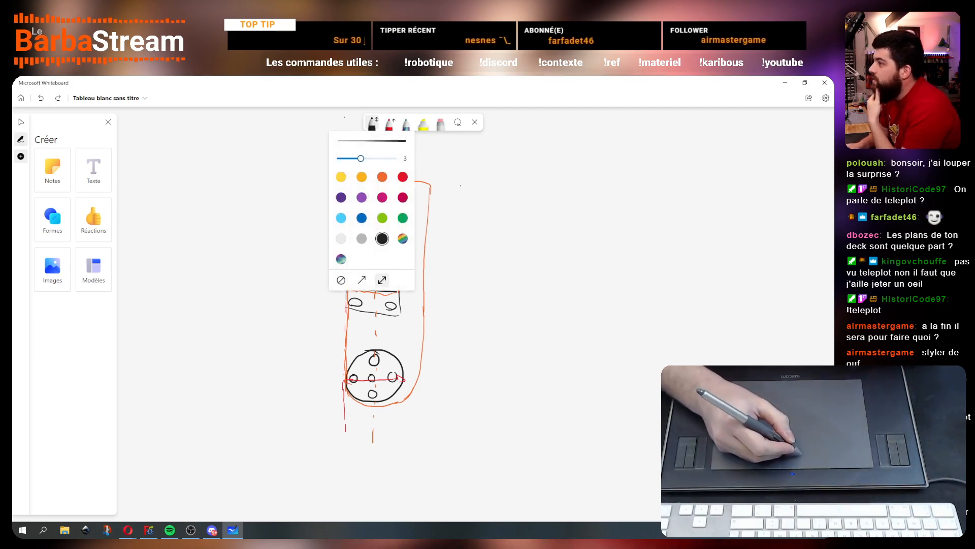
click(341, 279)
click(433, 194)
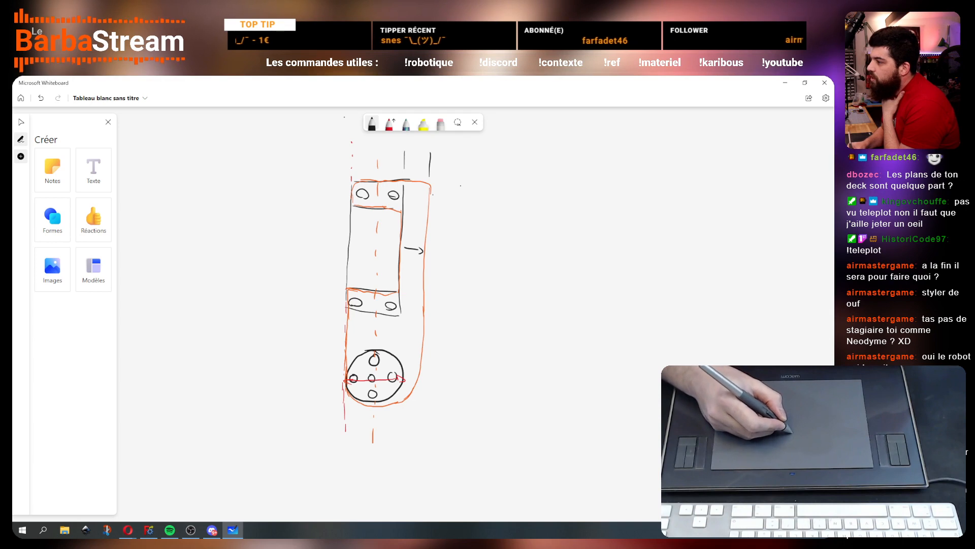
drag(409, 247, 409, 252)
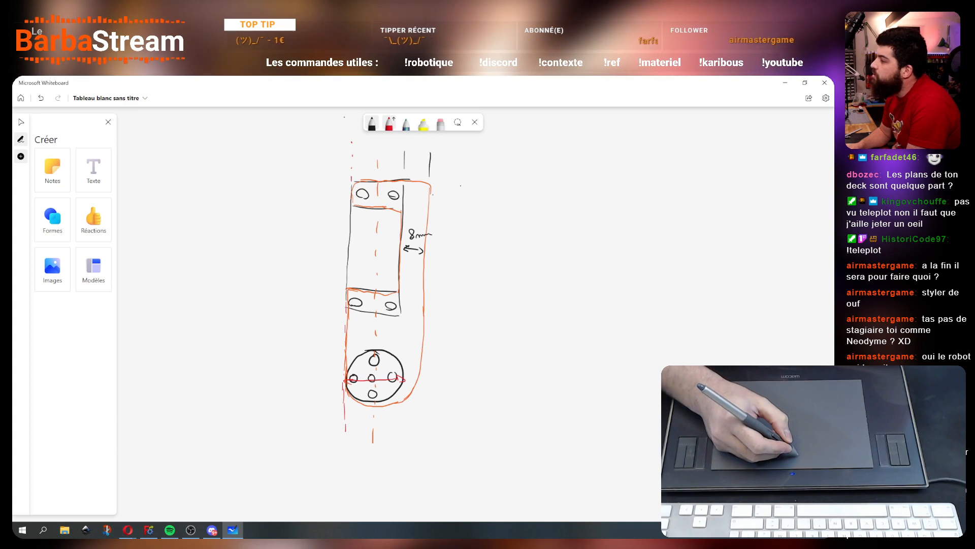
Step: Trace a red variant of the support outline around the servo mounts and horn, narrowing towards the horn on its right side
click(372, 123)
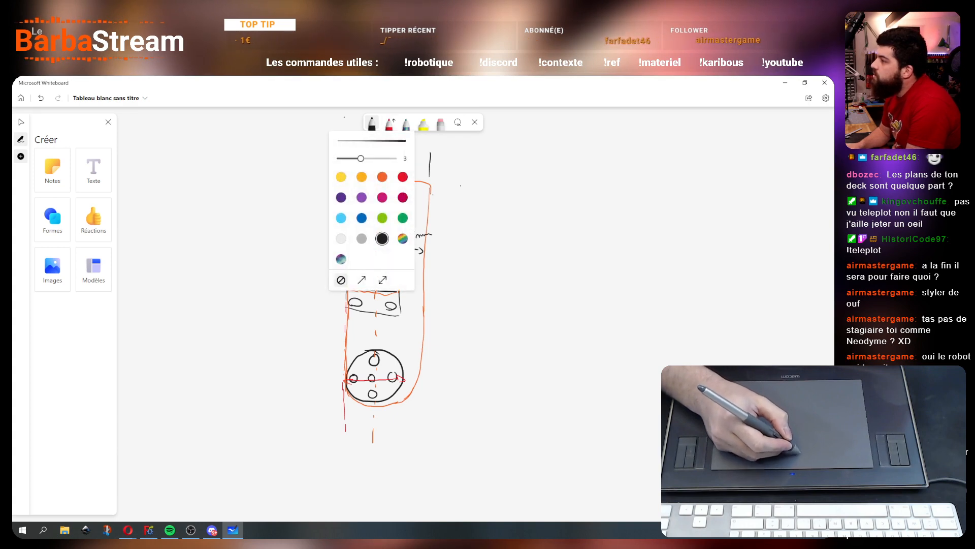
click(403, 176)
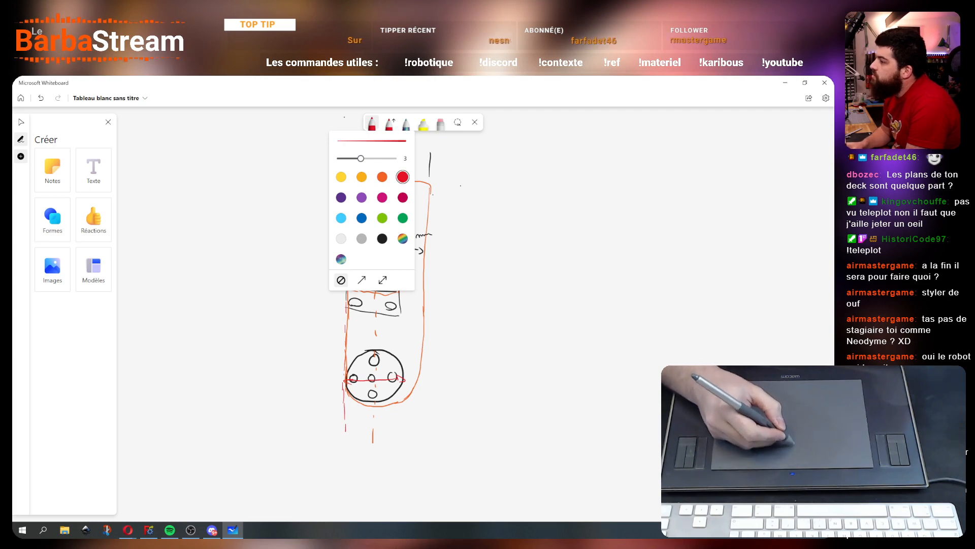
click(453, 264)
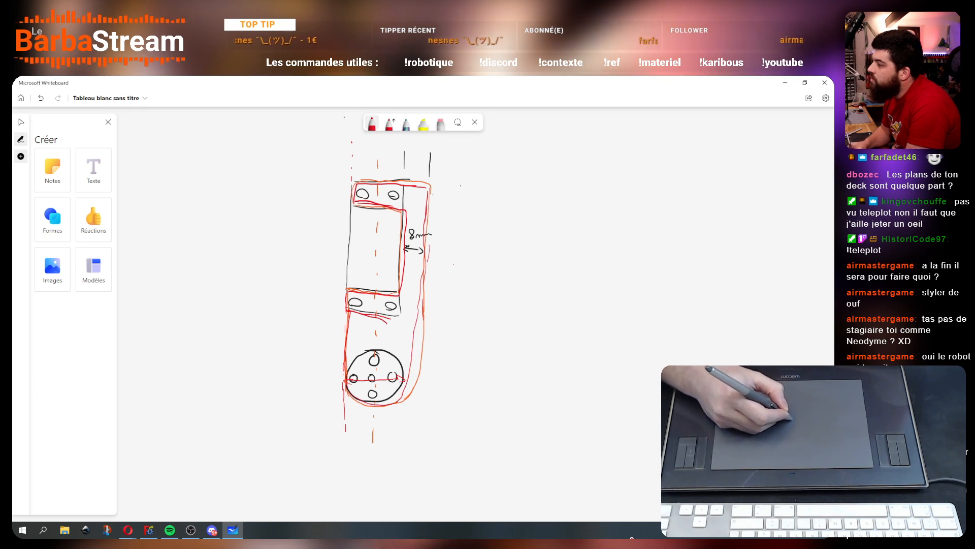
drag(422, 294, 413, 353)
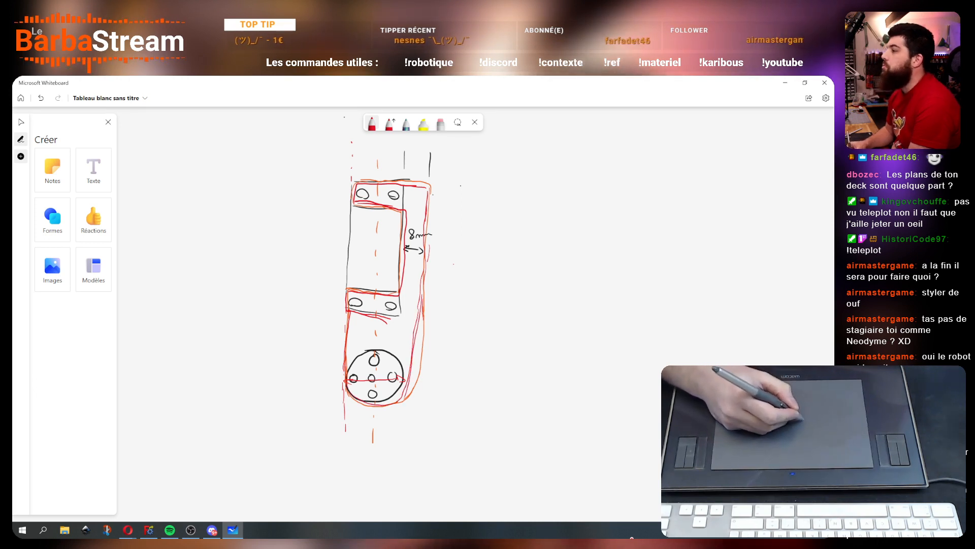
Step: Annotate the red outline with a leader reading "3D?" and the orange outline with an orange arrow reading "Laser 3 mm ?"
drag(409, 329, 452, 318)
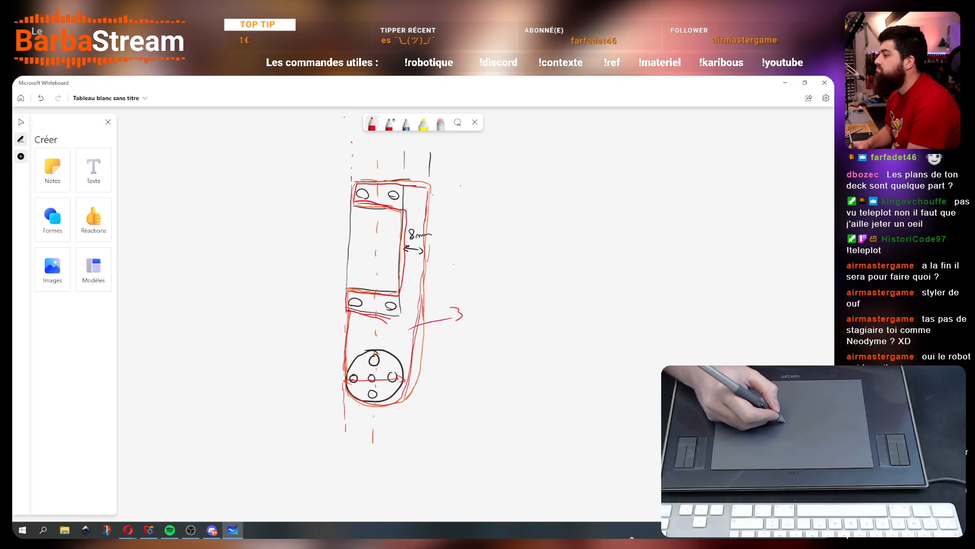
click(372, 124)
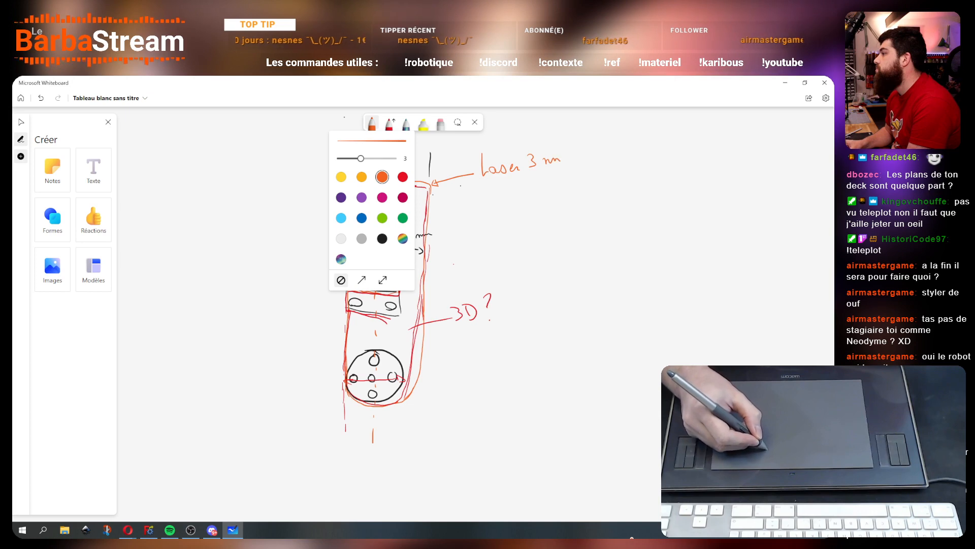
click(564, 161)
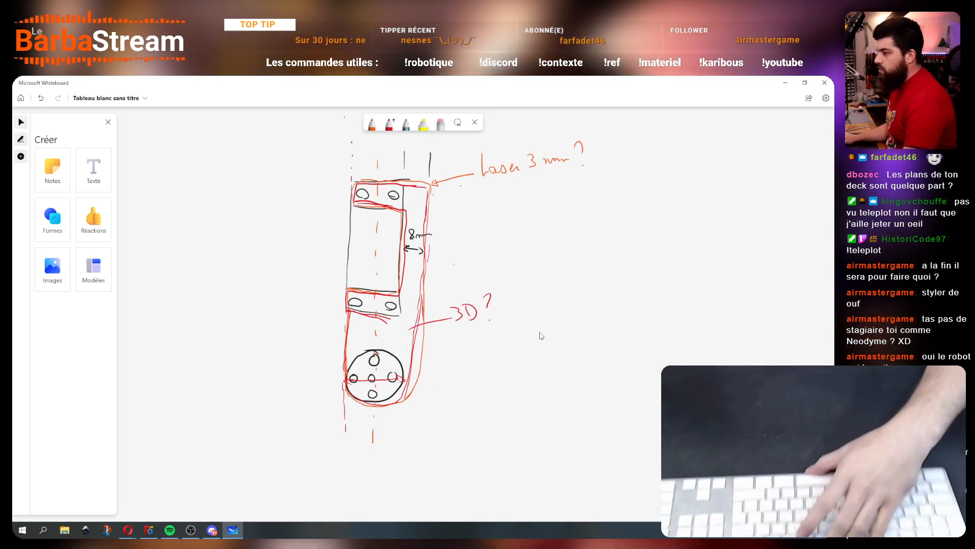
Step: Switch back to the Robot_holonome_V2.21L3 assembly in FreeCAD, hide the Robot part and show the Acsenseur actuator
click(785, 82)
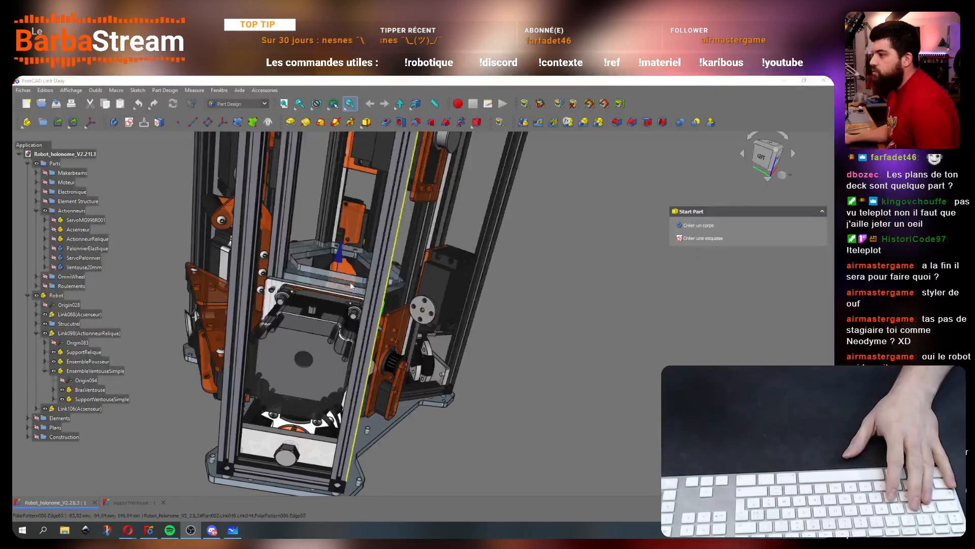
click(783, 175)
click(783, 201)
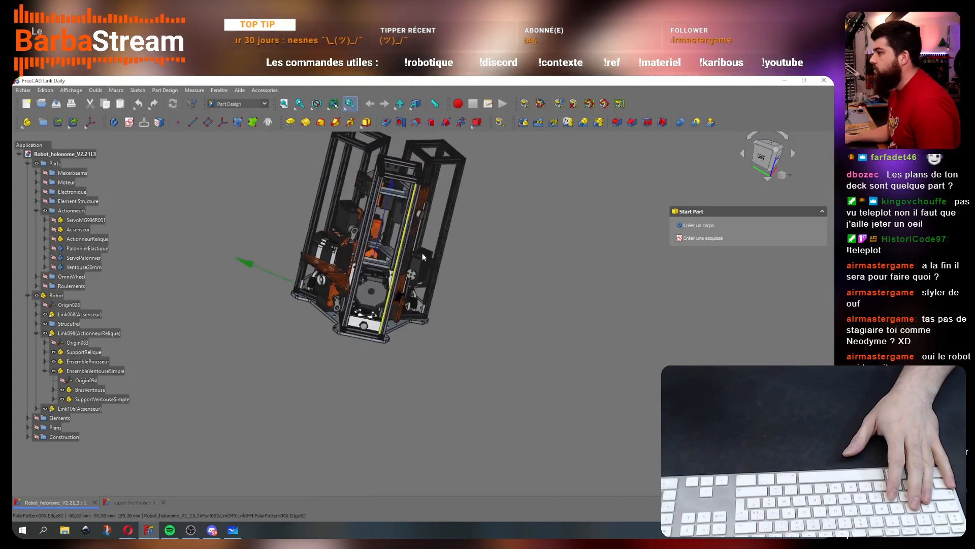
click(28, 295)
click(36, 295)
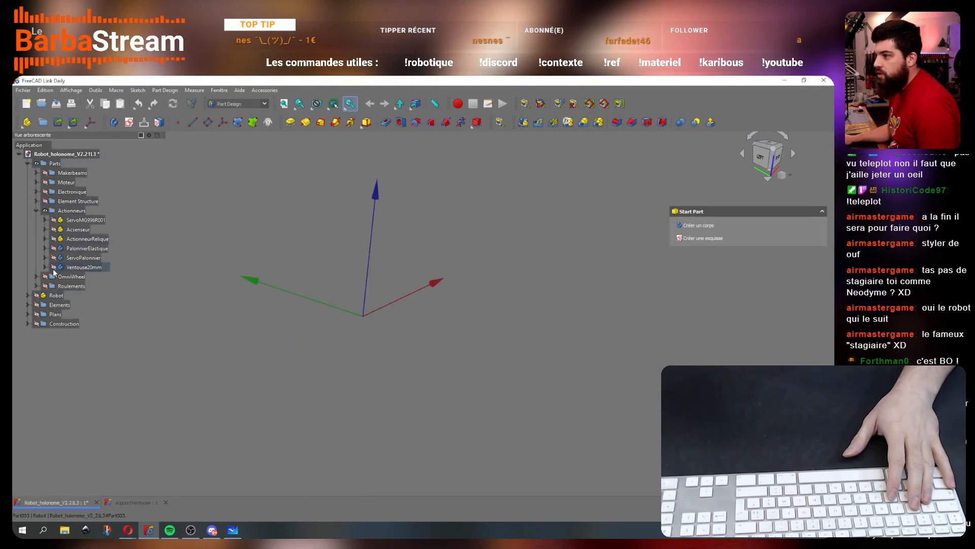
click(54, 229)
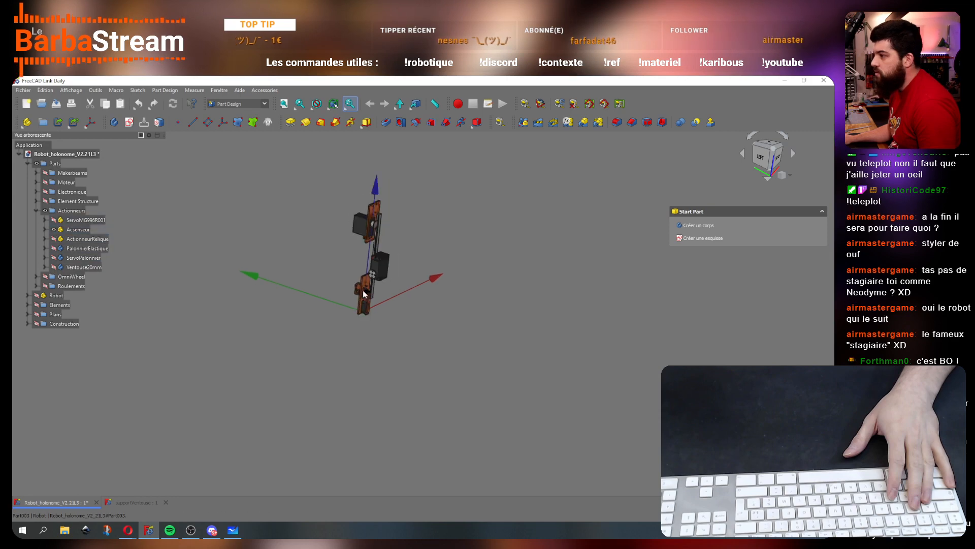
Step: Examine the servo and its round horn on the Acsenseur actuator up close from several angles
scroll(370, 304, up, 6)
middle_drag(409, 355, 443, 292)
scroll(443, 291, down, 2)
scroll(408, 227, up, 3)
scroll(408, 230, up, 1)
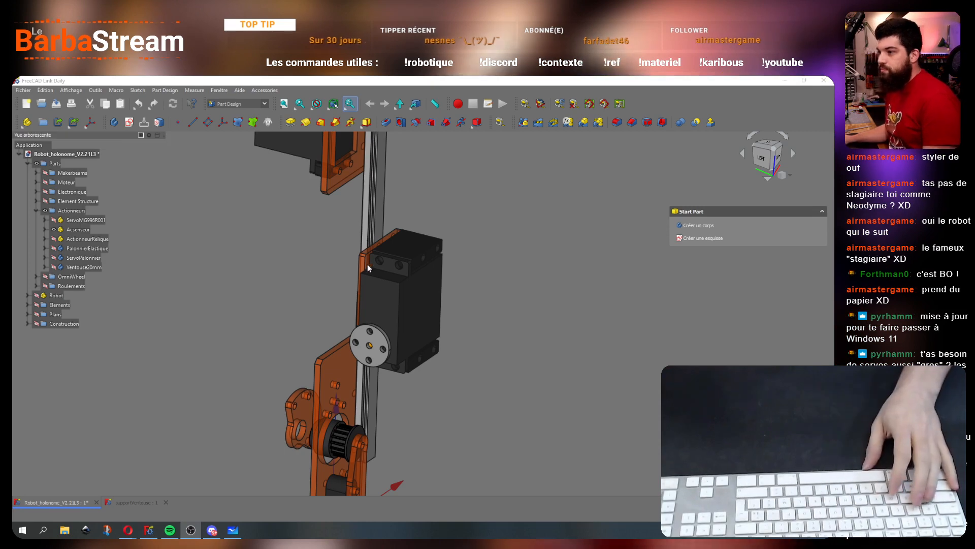
scroll(363, 267, down, 3)
scroll(397, 269, up, 3)
middle_drag(465, 282, 452, 288)
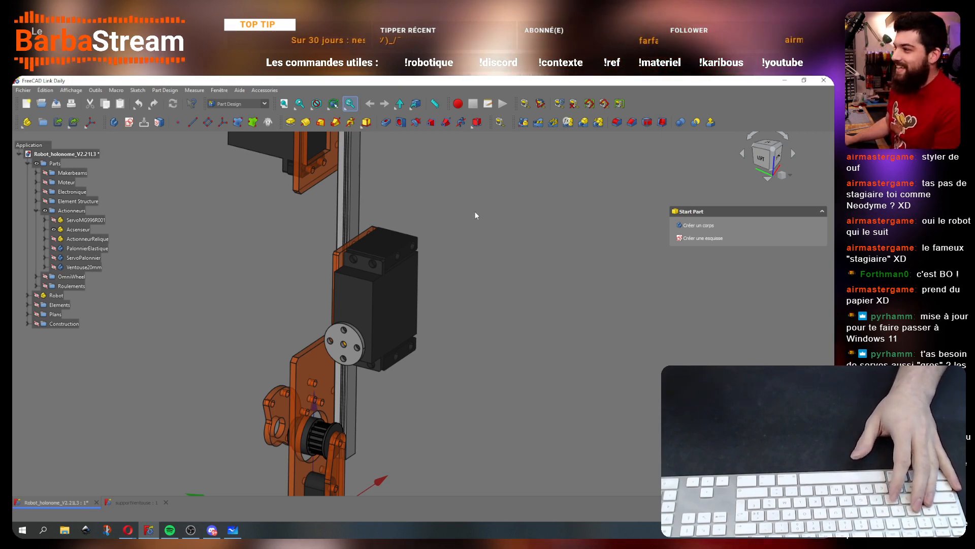
middle_drag(474, 213, 406, 314)
scroll(347, 349, up, 3)
middle_drag(349, 351, 143, 248)
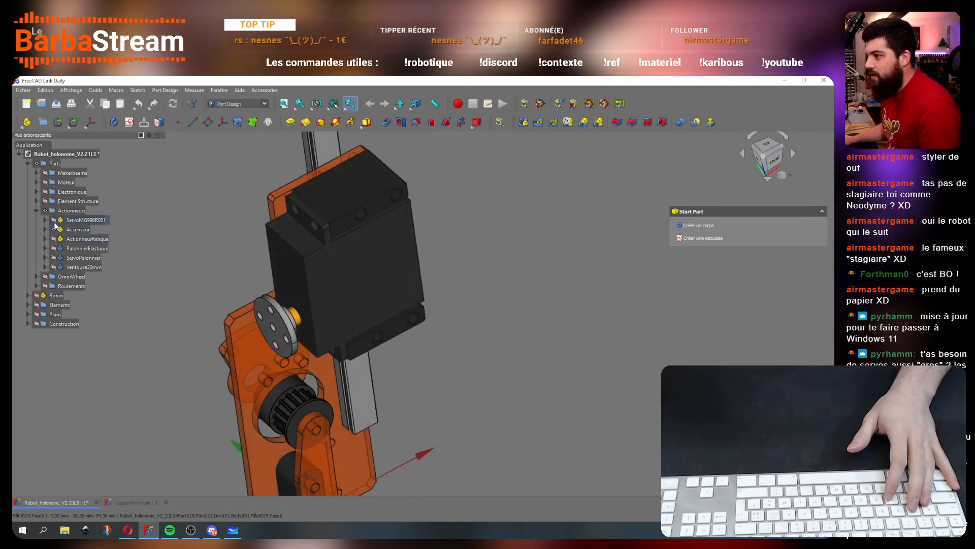
Step: Examine the ServoMG996R001 part and its ServoBody001 against the servo and round horn mounted on the Acsenseur
click(51, 222)
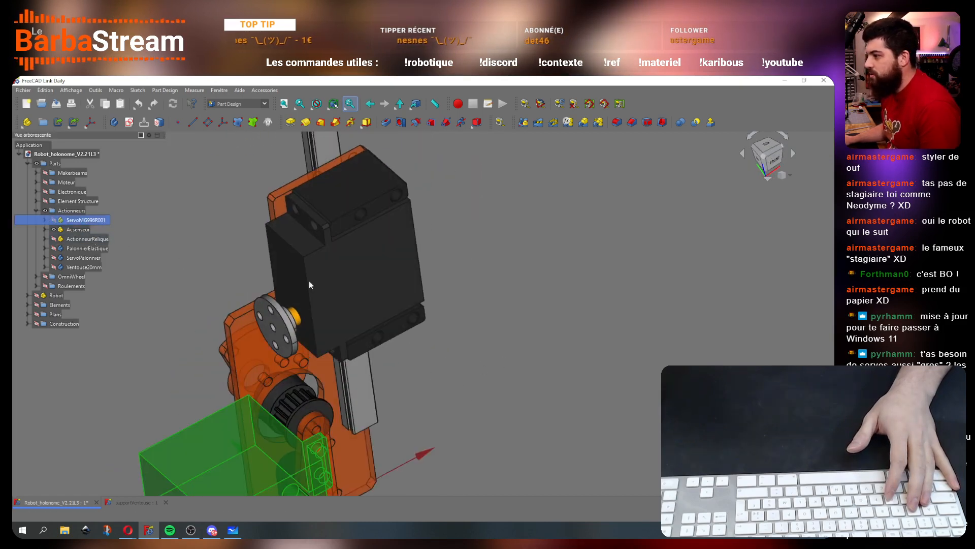
scroll(468, 299, down, 4)
scroll(401, 345, up, 4)
click(286, 229)
click(370, 254)
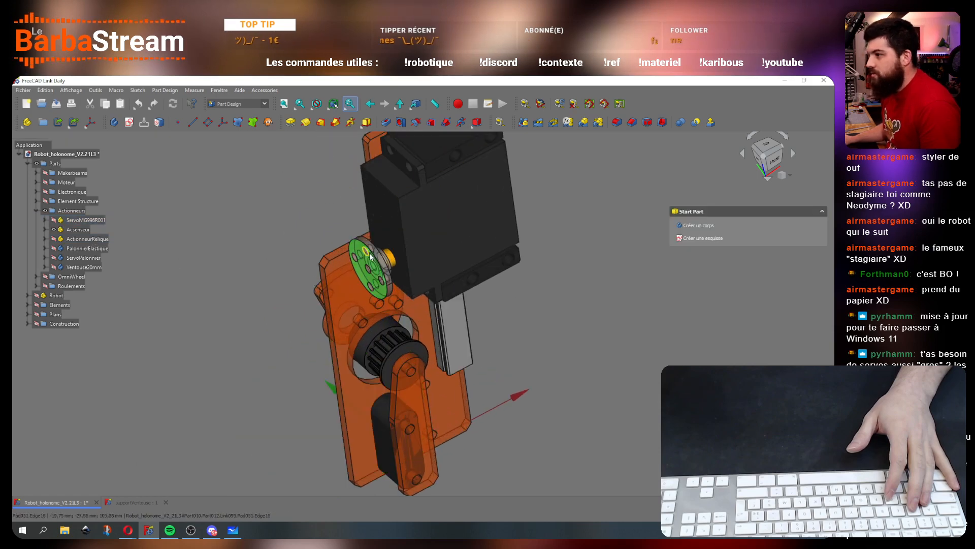
click(45, 220)
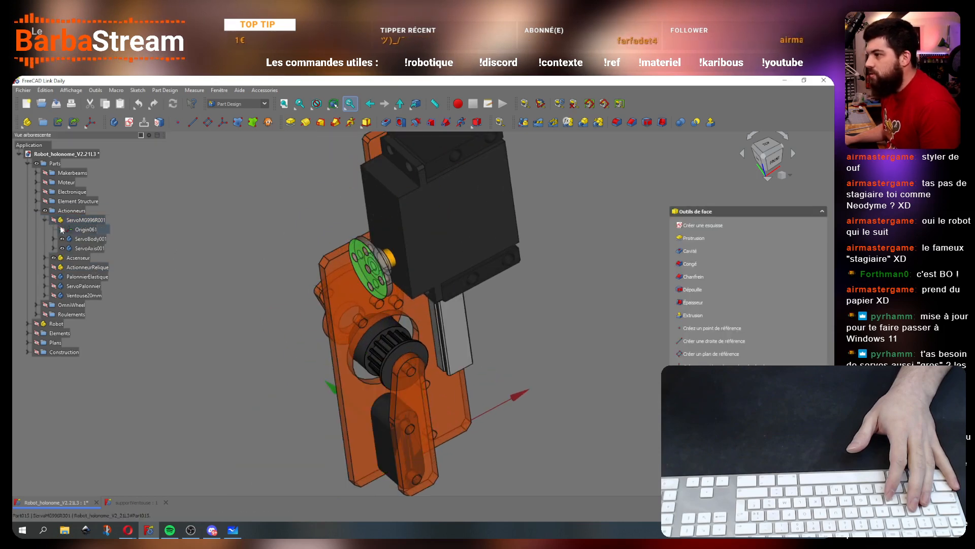
click(90, 239)
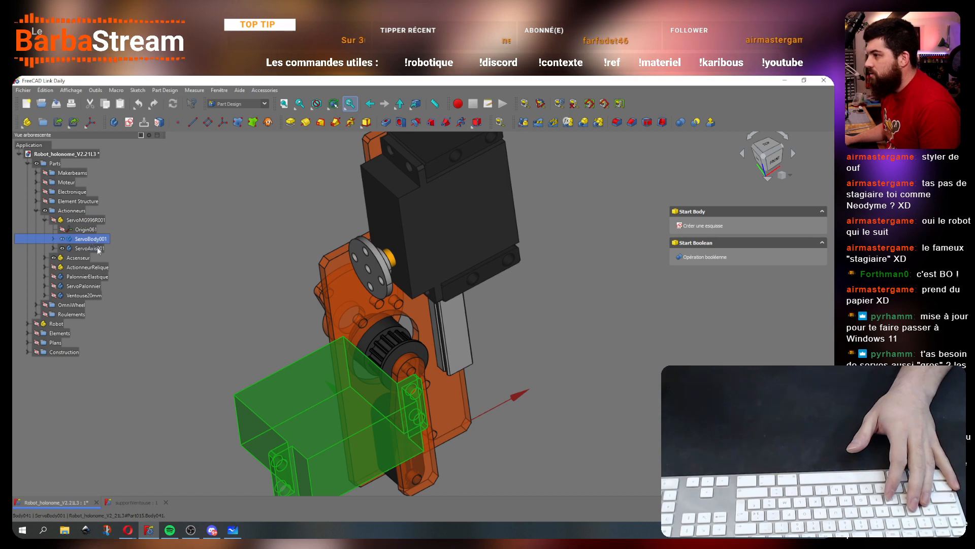
click(46, 220)
Step: Look through the Acsenseur part and its EnsembleSlider sub-assembly to identify the rail, the BlocServo90° blocks and the servo link
double_click(74, 230)
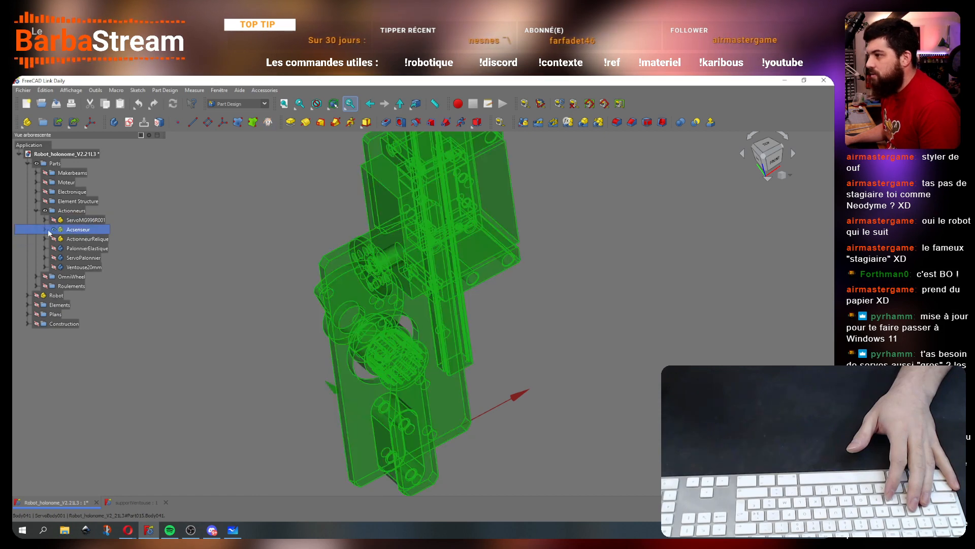
click(86, 258)
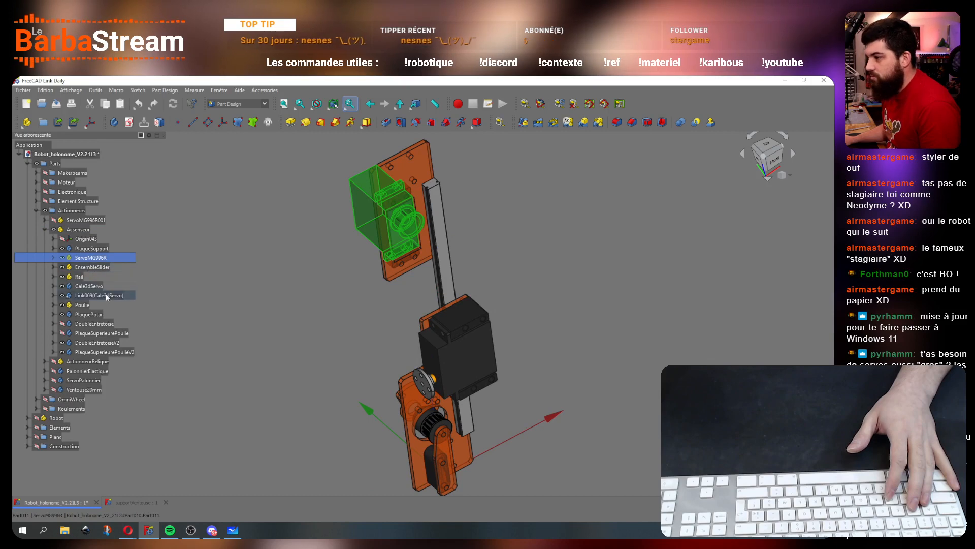
click(78, 277)
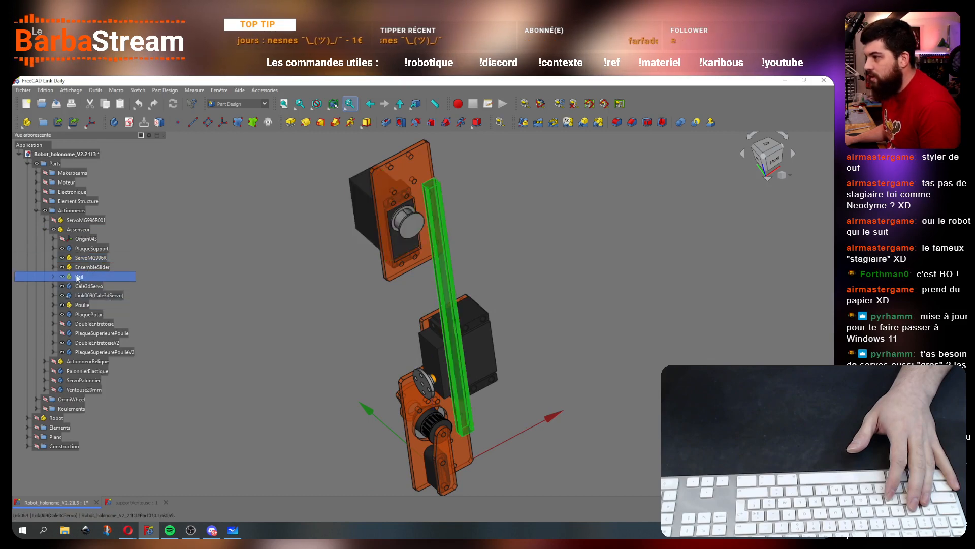
click(94, 268)
click(53, 267)
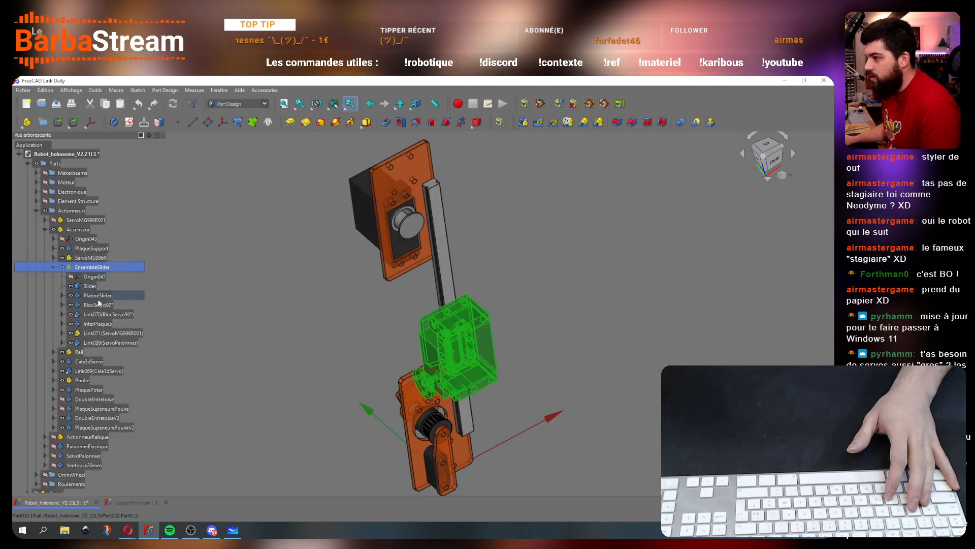
click(109, 314)
key(v)
key(s)
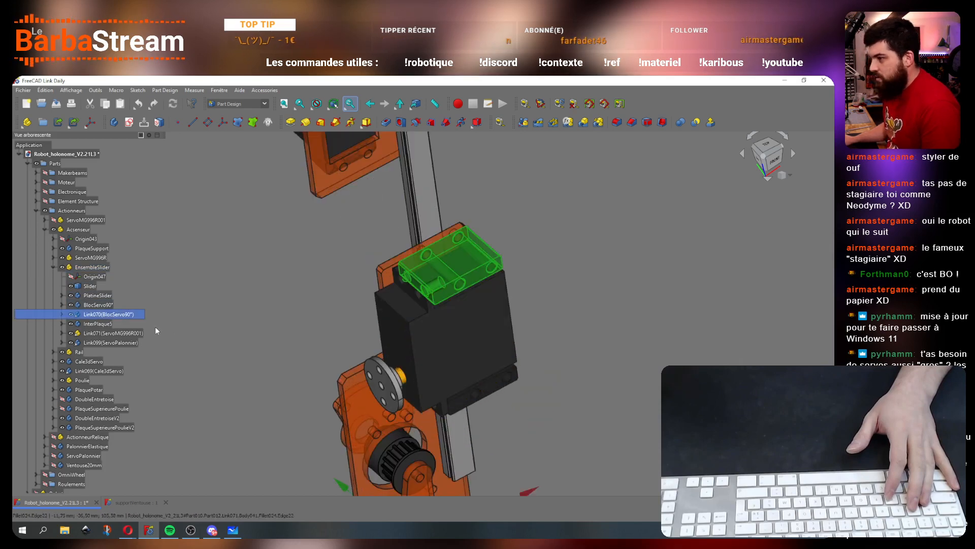
click(99, 305)
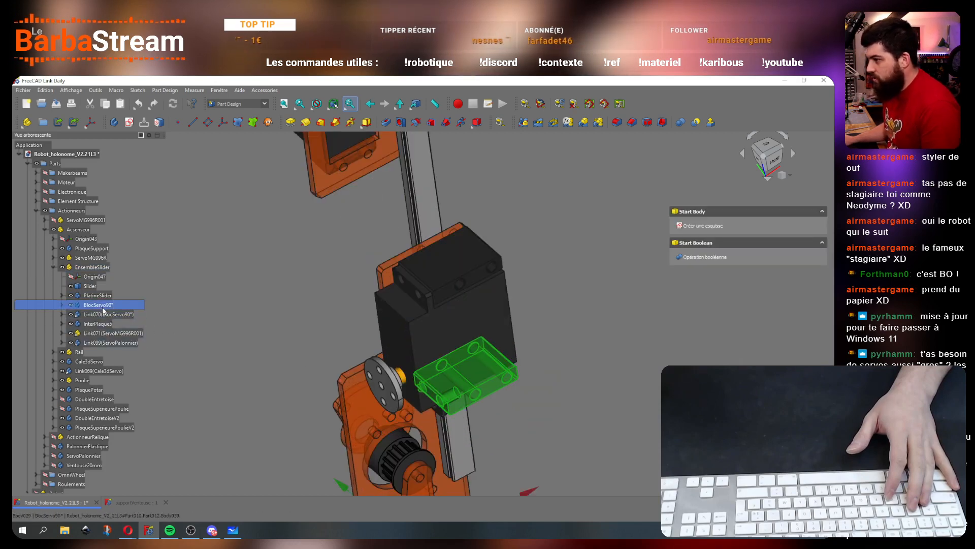
click(107, 334)
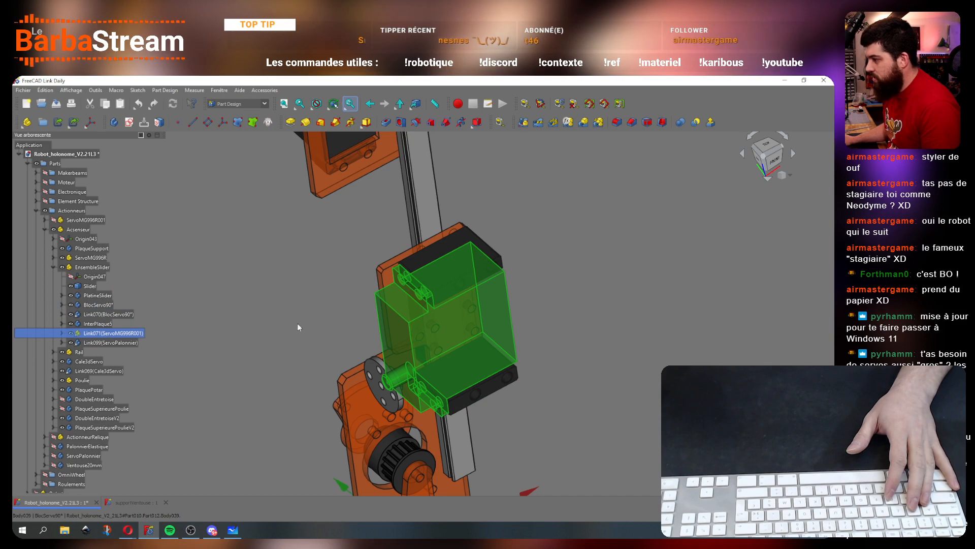
Step: Inspect the body and axis inside the Link071(ServoMG996R001) servo and identify the Link099(ServoPalonnier) horn
middle_drag(298, 327, 325, 310)
click(62, 333)
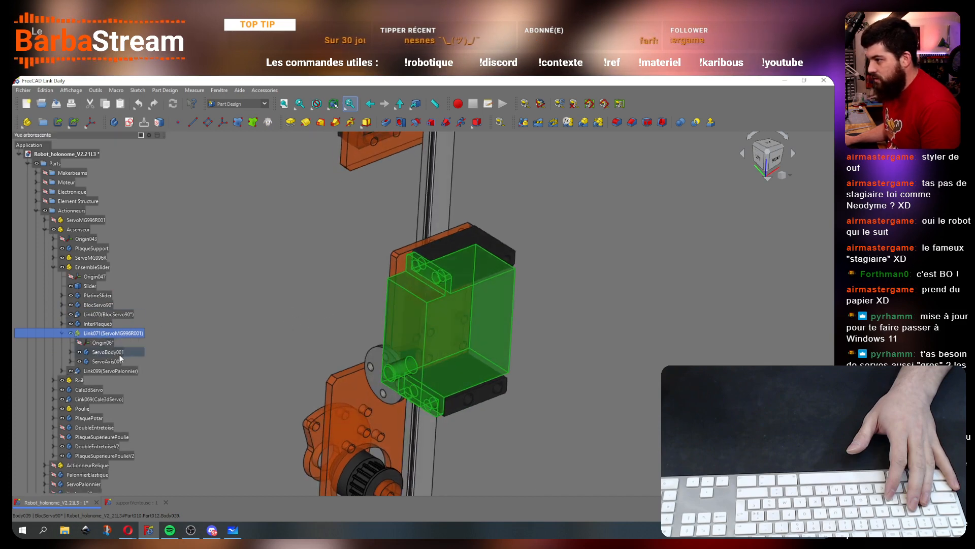
click(110, 362)
click(113, 354)
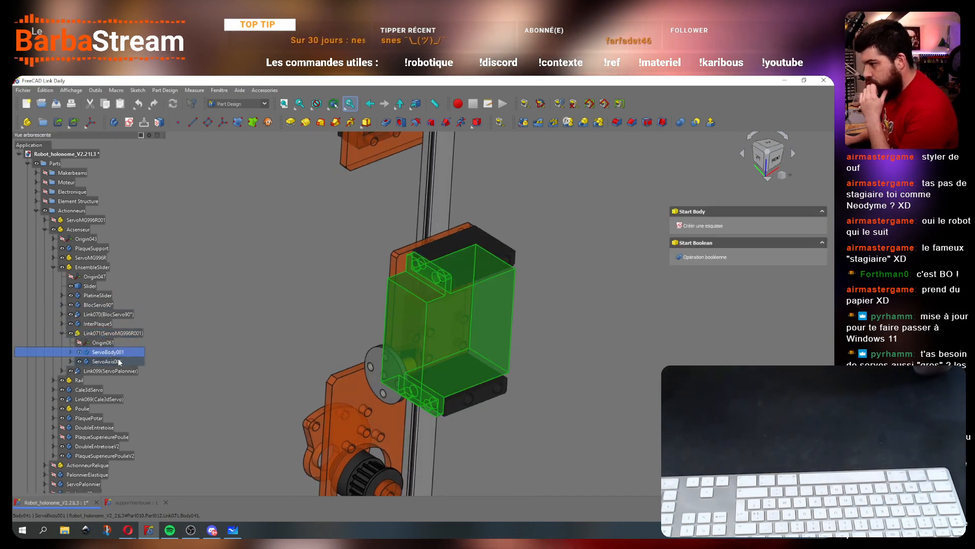
click(120, 361)
click(72, 362)
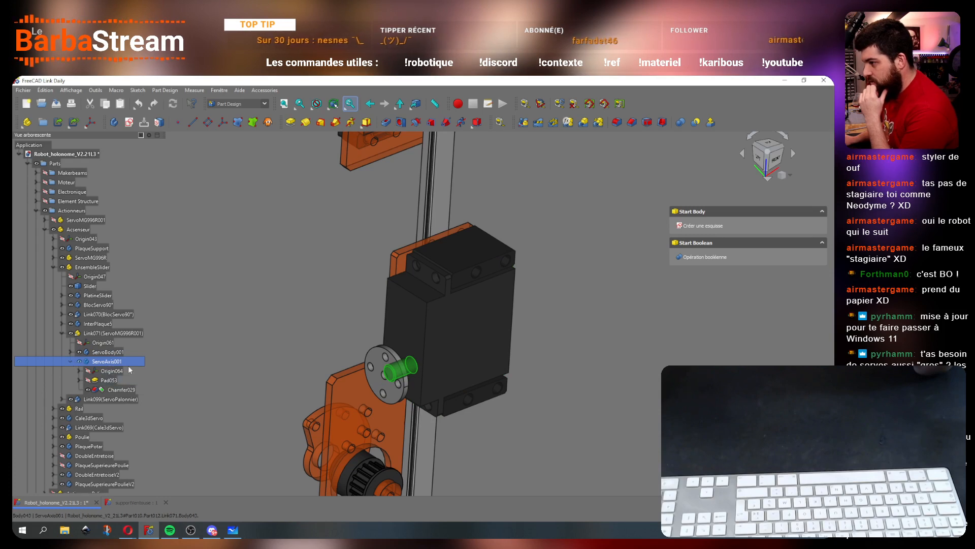
click(118, 400)
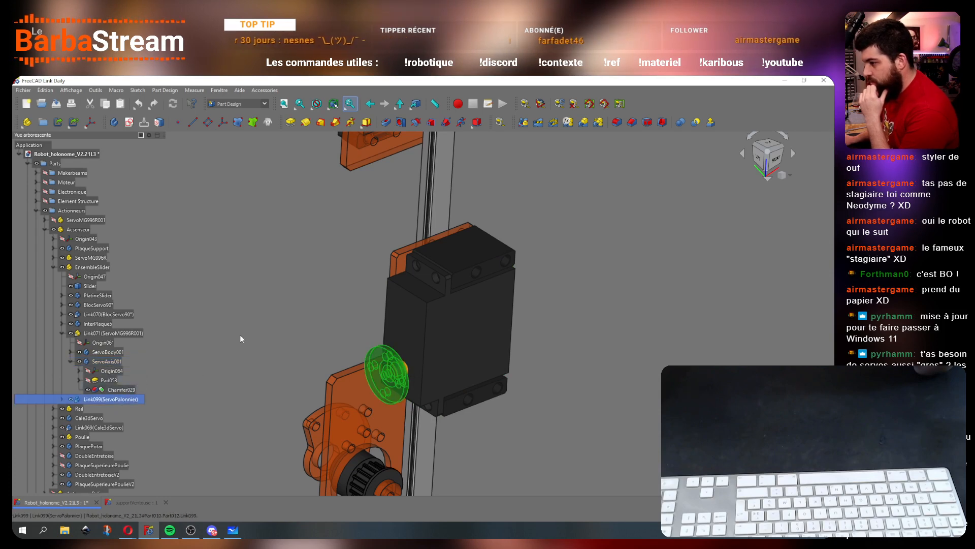
Step: Create a new part in EnsembleSlider that contains the Link099(ServoPalonnier) horn
click(240, 335)
scroll(318, 367, down, 3)
scroll(318, 368, up, 4)
click(121, 400)
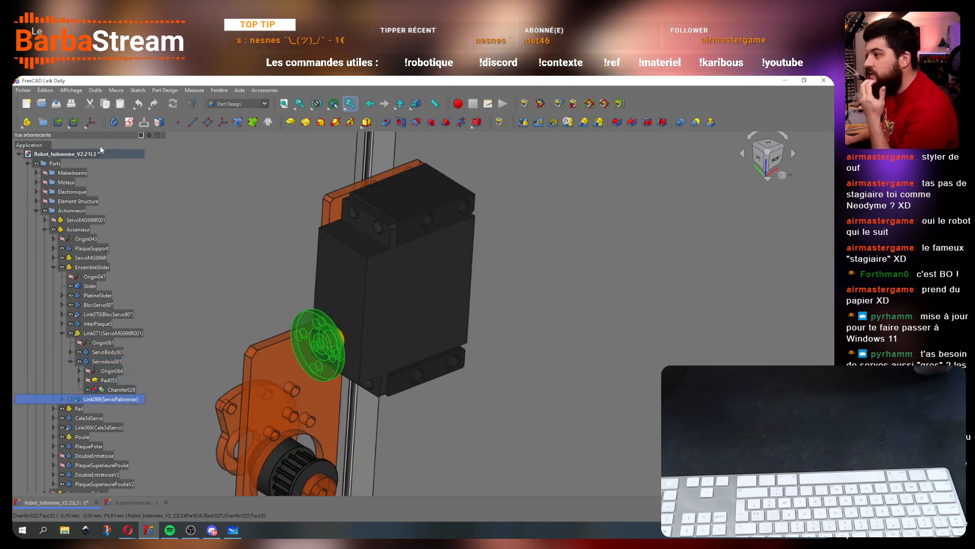
click(28, 122)
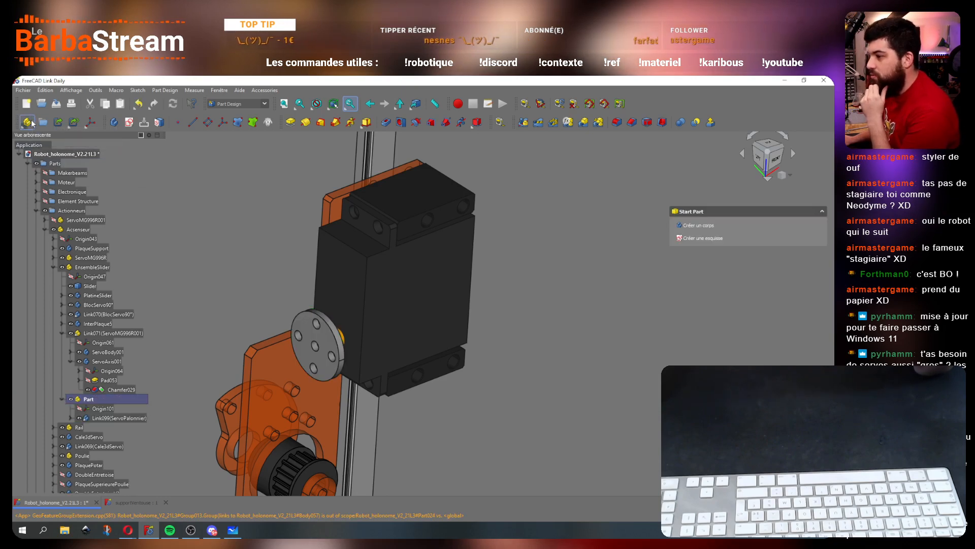
Step: Show the origin of the new horn part and highlight the horn to compare their positions
click(104, 408)
middle_drag(417, 356, 625, 287)
click(70, 417)
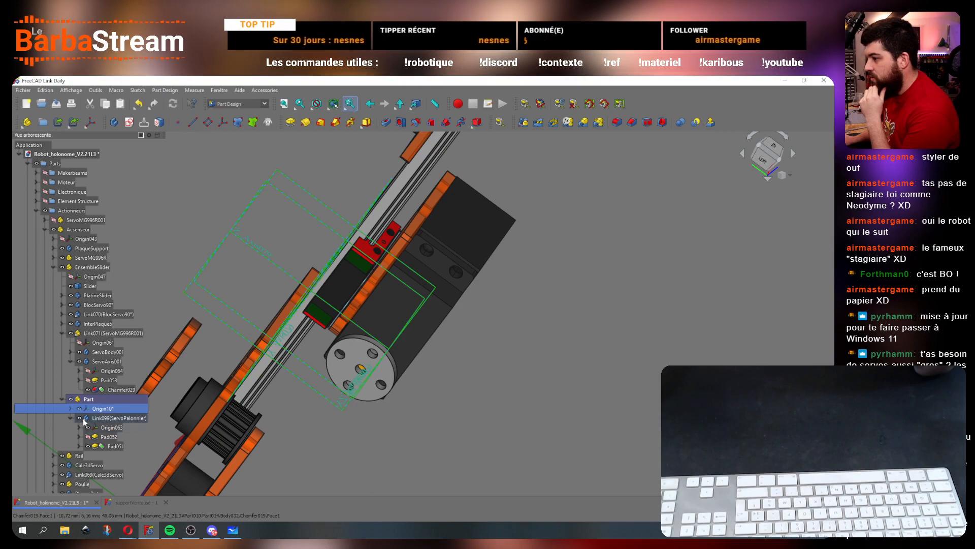
click(84, 417)
middle_drag(419, 410, 173, 407)
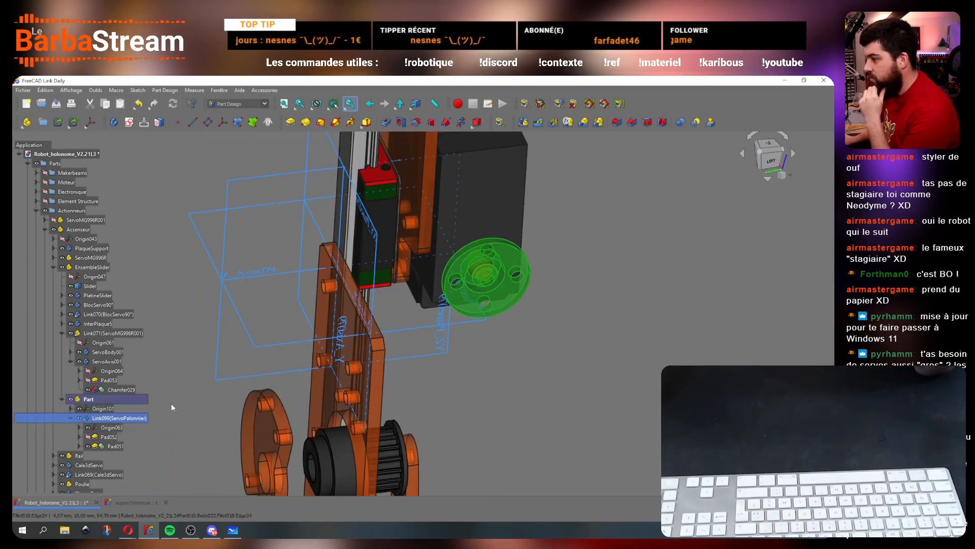
mouse_move(254, 376)
middle_down()
mouse_move(352, 356)
mouse_move(490, 364)
mouse_move(541, 385)
mouse_move(255, 367)
middle_up()
Step: Examine the servo horn and its outer face against the new part's origin planes from several angles
click(600, 332)
middle_drag(600, 332, 405, 296)
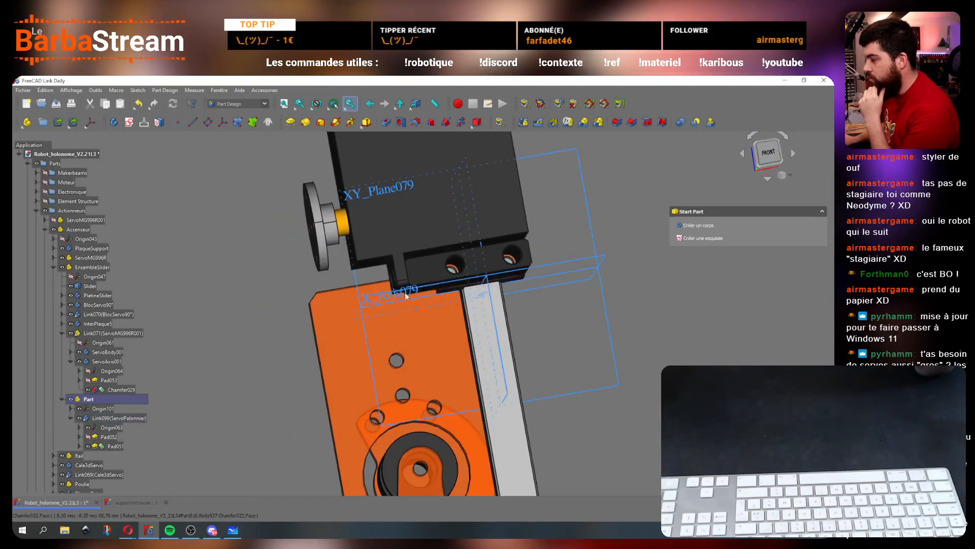
middle_drag(576, 279, 502, 350)
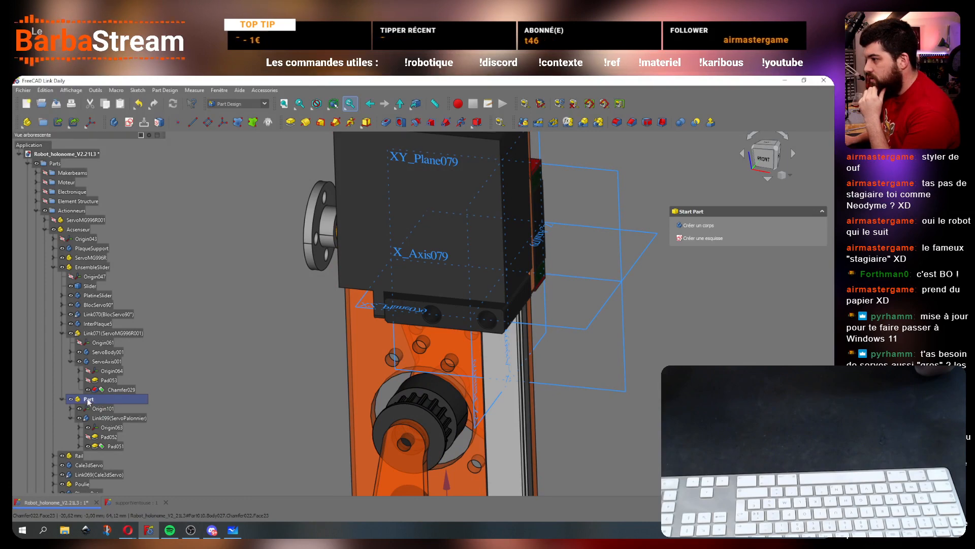
scroll(318, 377, down, 4)
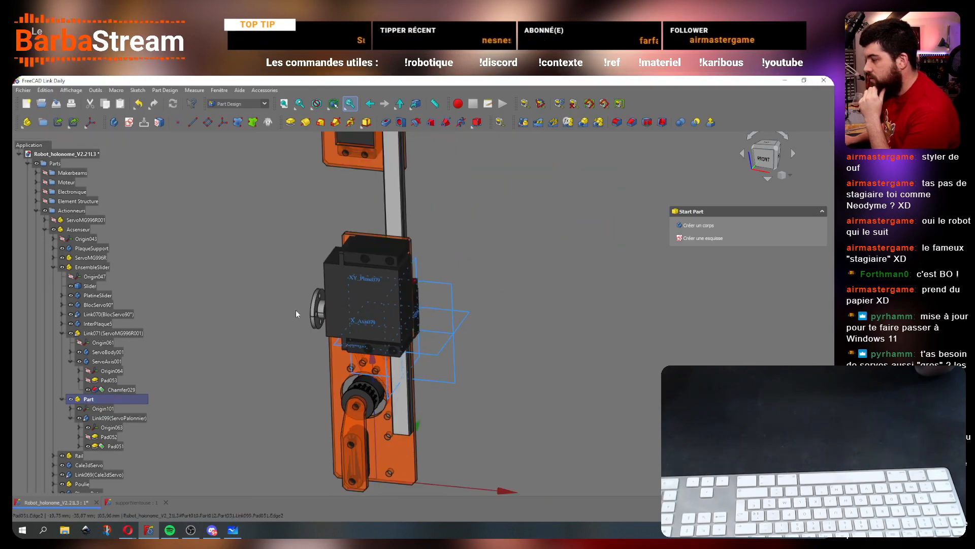
middle_drag(192, 345, 557, 340)
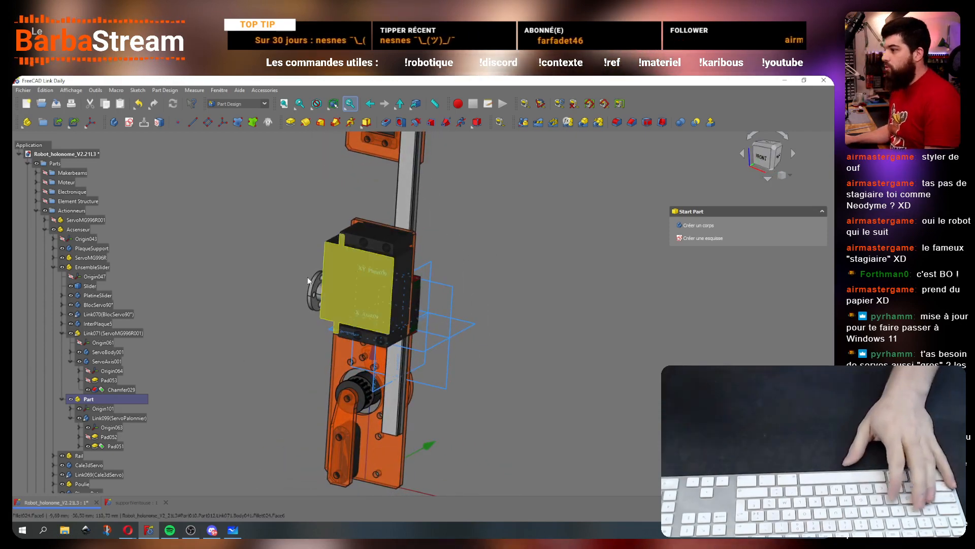
scroll(307, 277, up, 5)
click(339, 300)
middle_drag(180, 274, 355, 432)
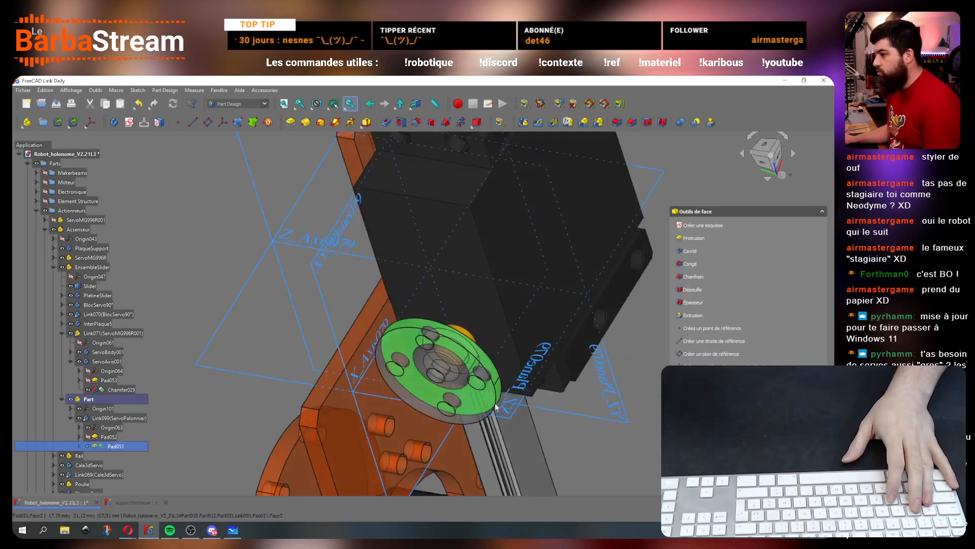
Step: Create a new body inside the part that holds the servo horn
click(70, 418)
click(88, 399)
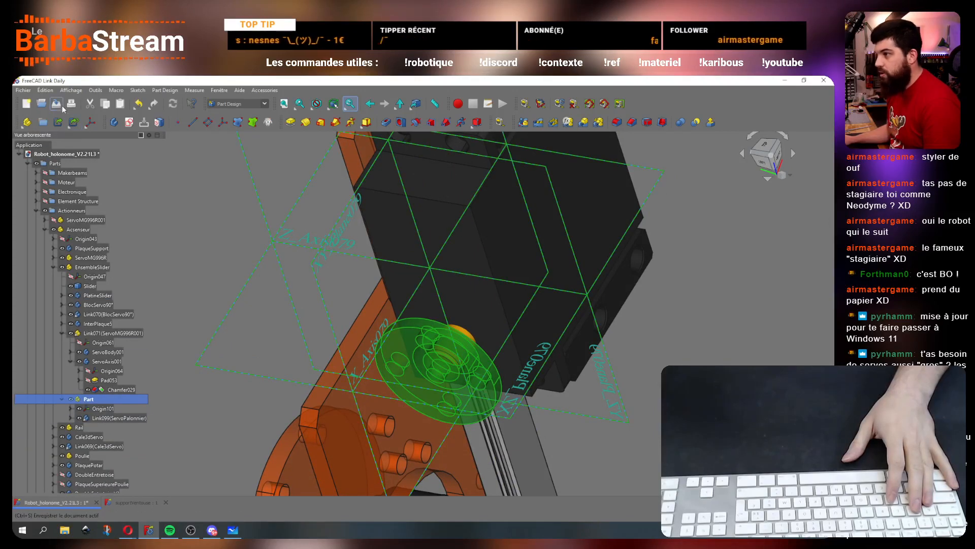
click(115, 123)
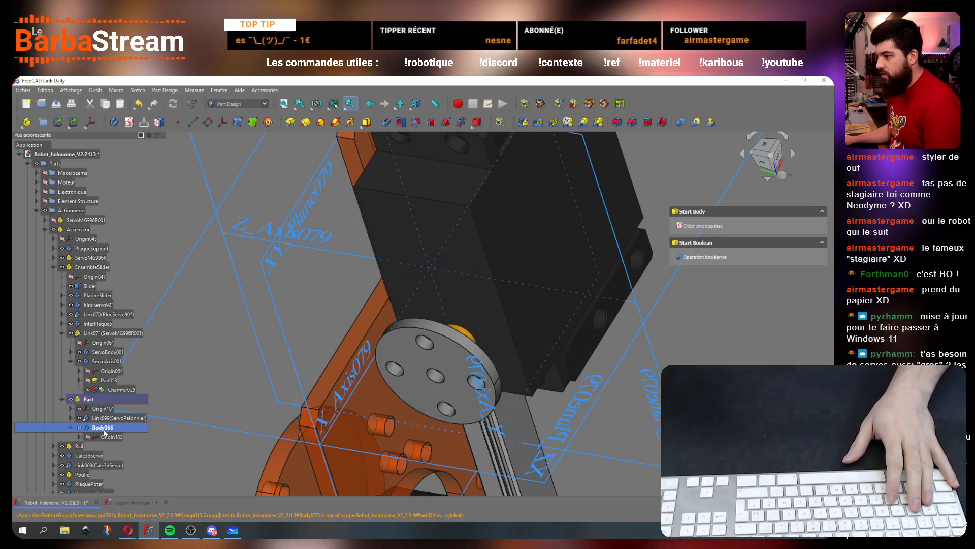
Step: Start a sketch in the new body on the flat face of the horn disc that faces the servo
scroll(340, 285, down, 6)
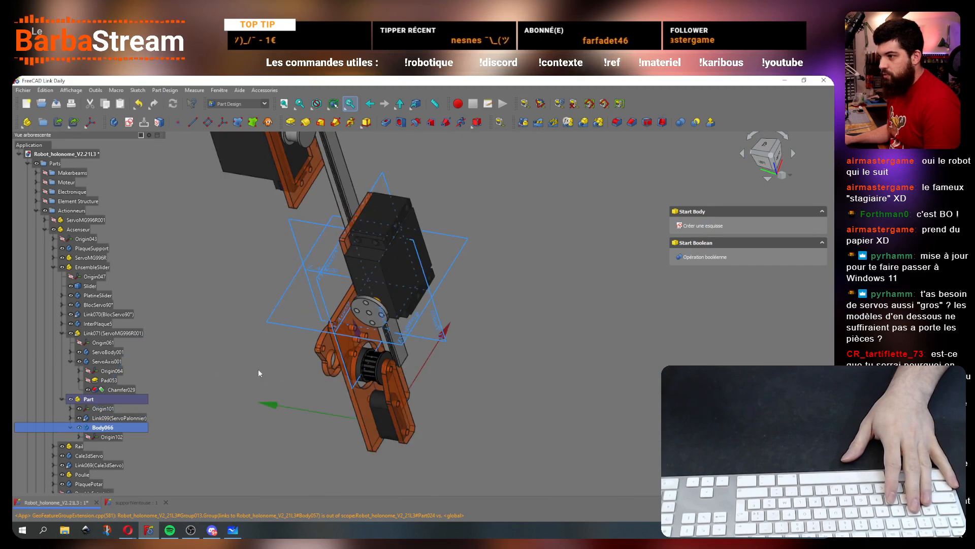
middle_drag(258, 368, 252, 332)
middle_drag(495, 349, 319, 331)
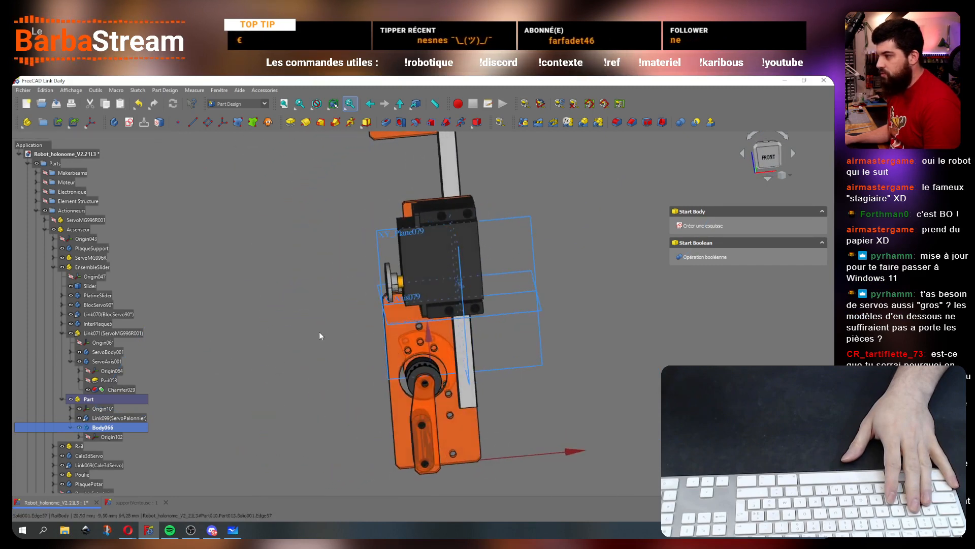
scroll(352, 291, up, 4)
middle_drag(352, 292, 283, 342)
scroll(459, 308, up, 5)
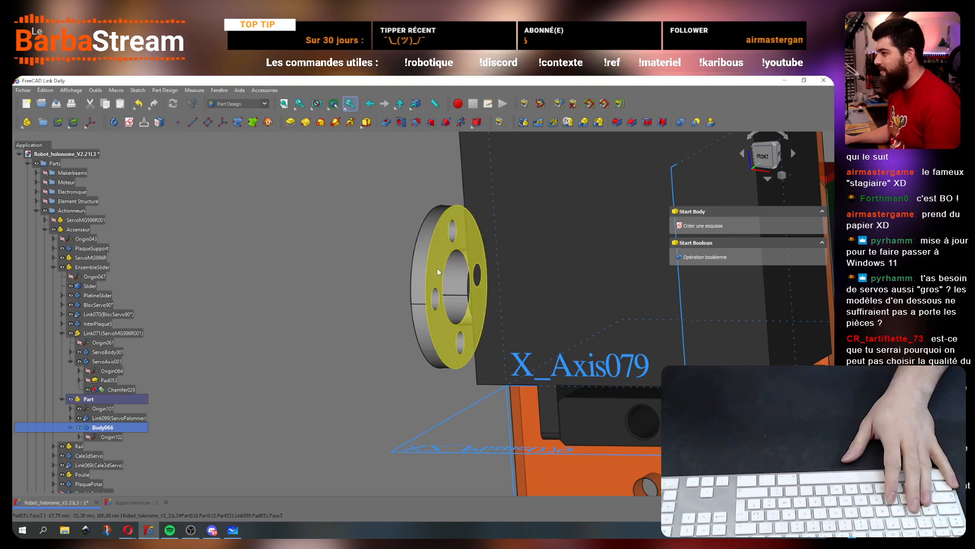
click(434, 310)
middle_drag(312, 349, 358, 354)
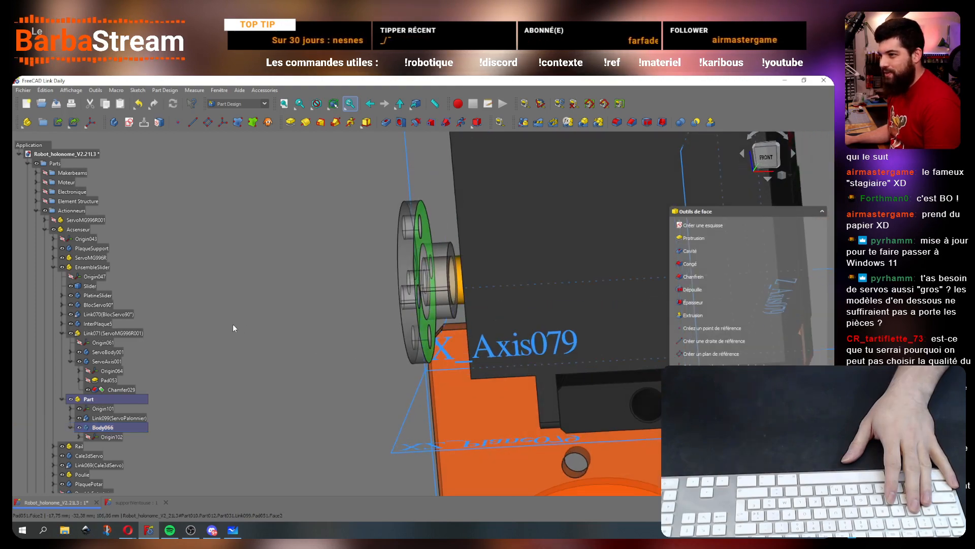
middle_drag(233, 325, 284, 374)
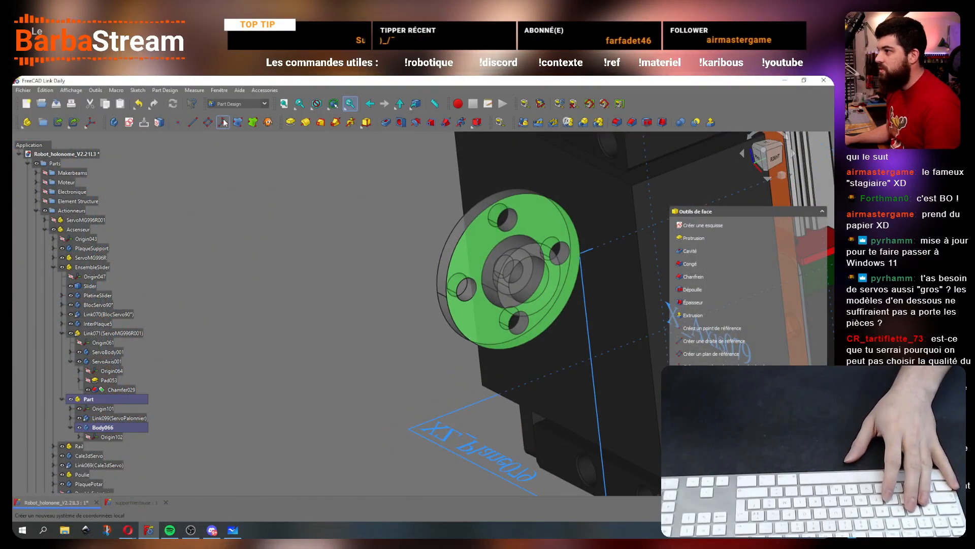
click(129, 122)
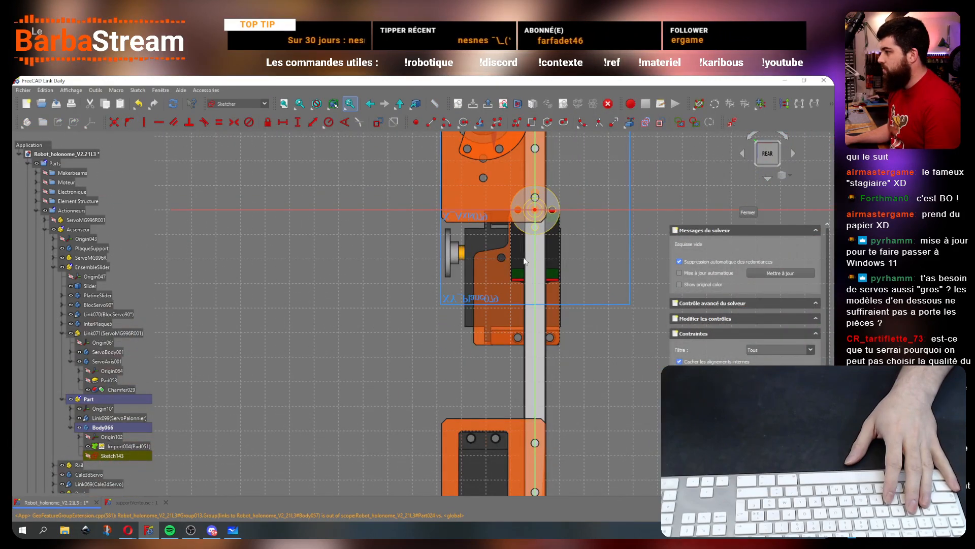
scroll(530, 229, down, 5)
scroll(543, 203, up, 6)
scroll(561, 243, down, 4)
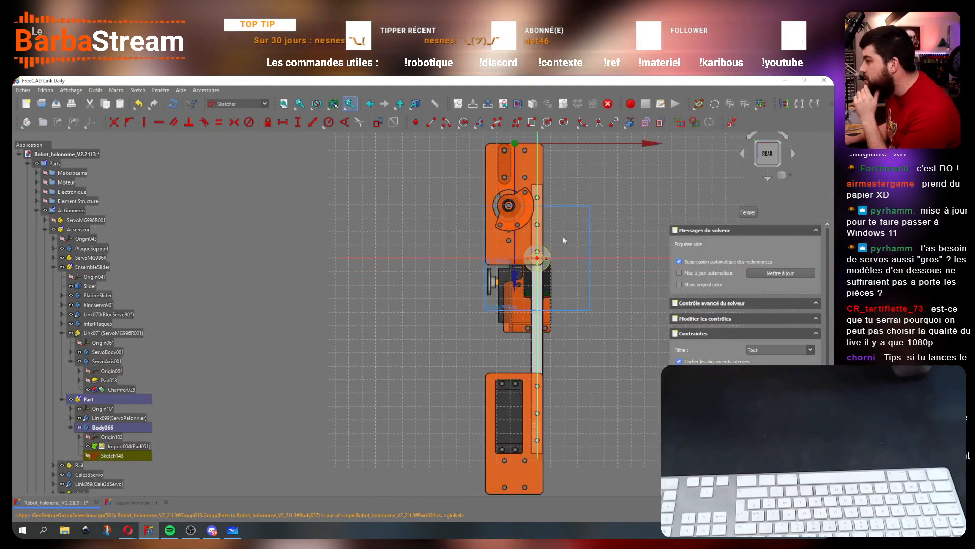
scroll(563, 237, up, 4)
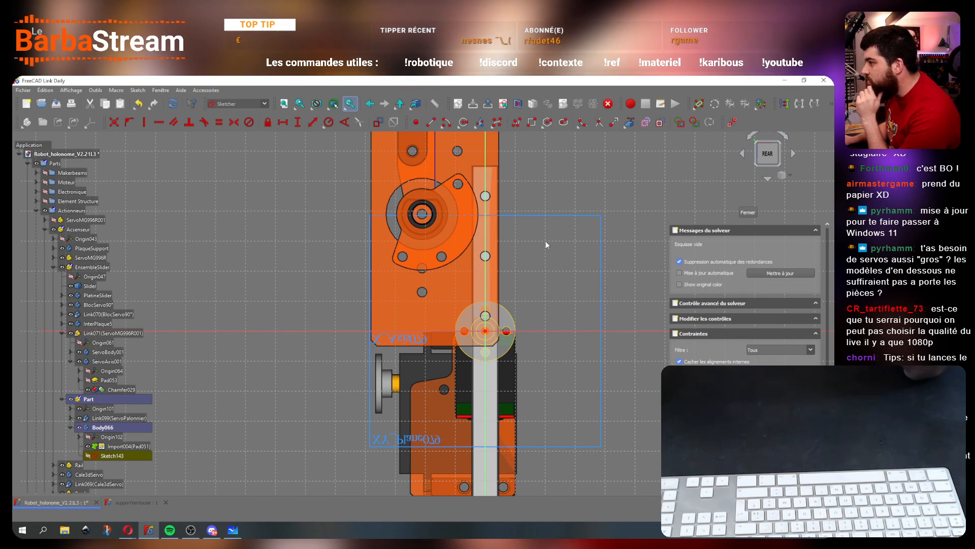
scroll(533, 283, up, 2)
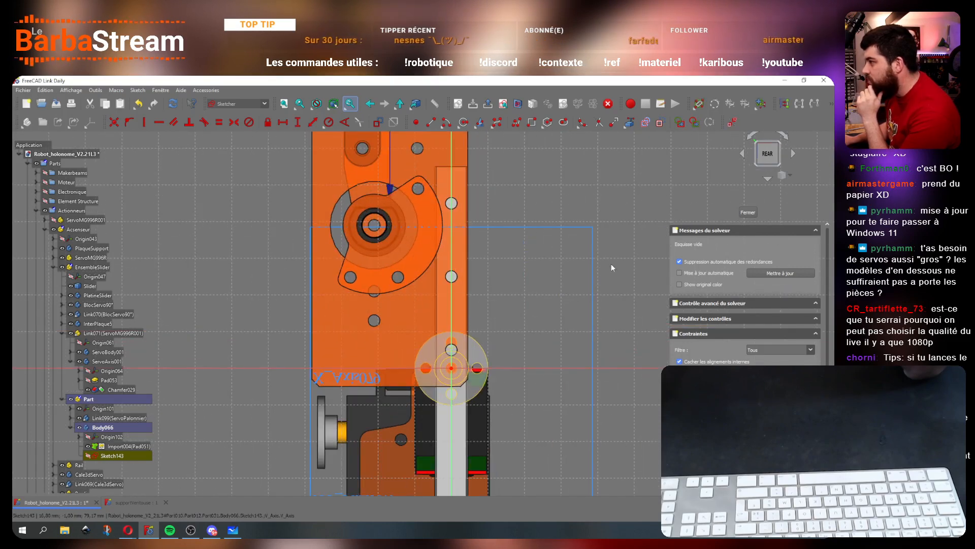
Step: Close the horn sketch to check how its plane sits in the assembly, and reopen it for editing
click(743, 156)
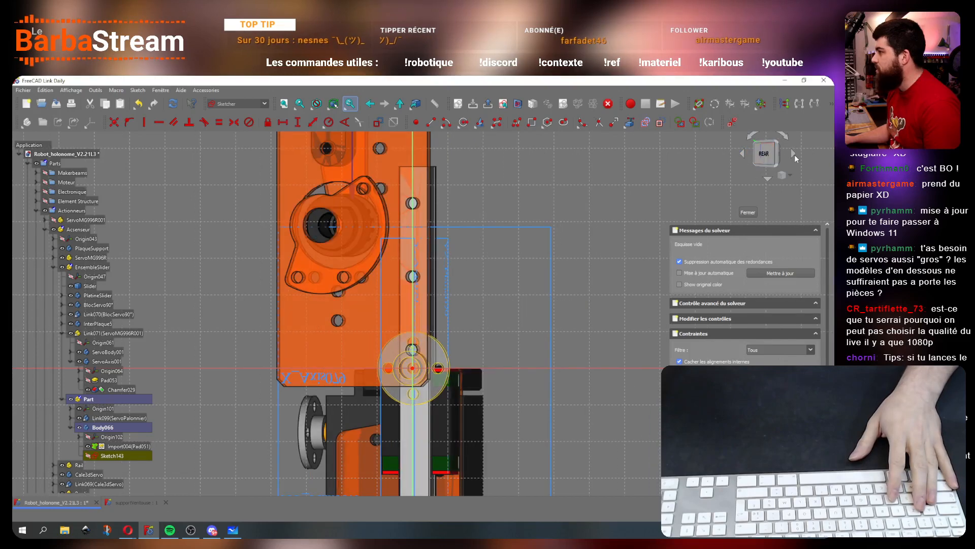
click(794, 154)
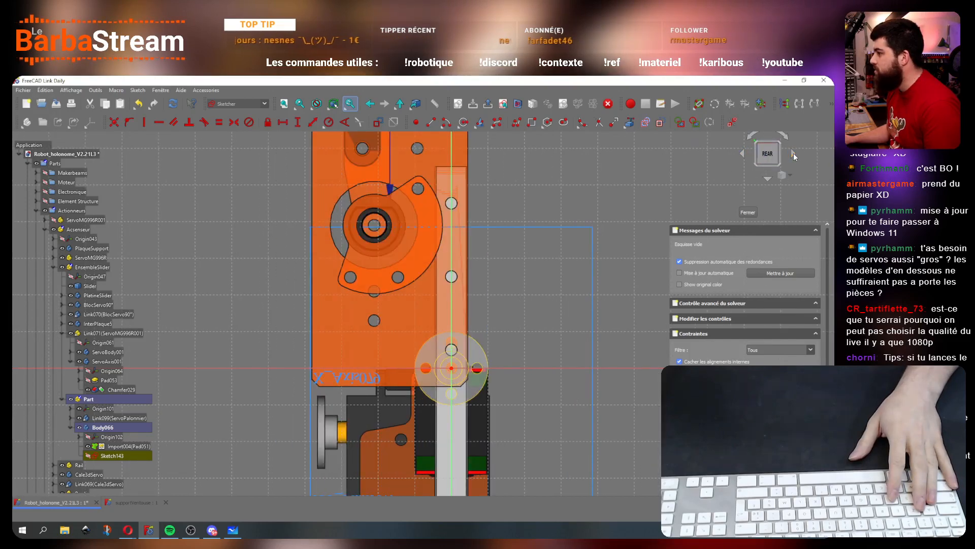
click(747, 213)
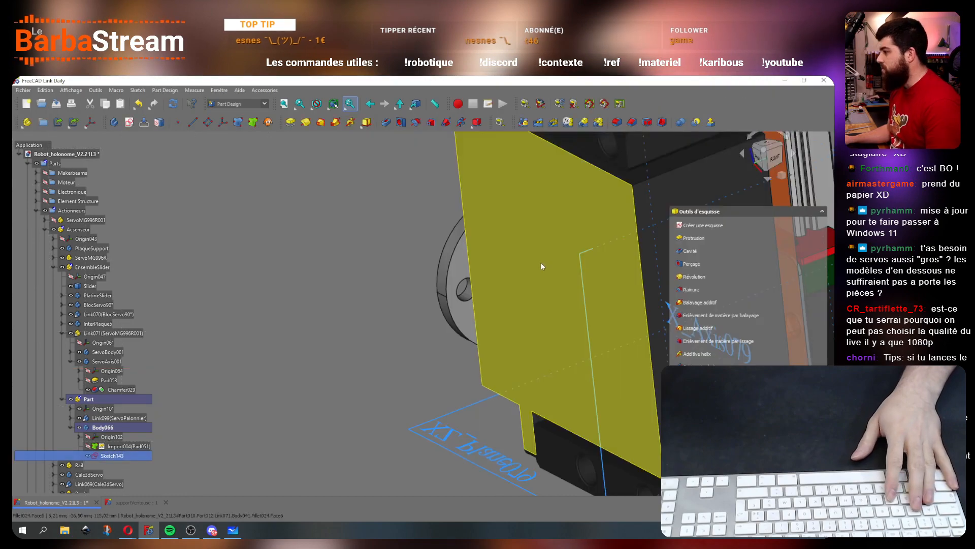
double_click(111, 456)
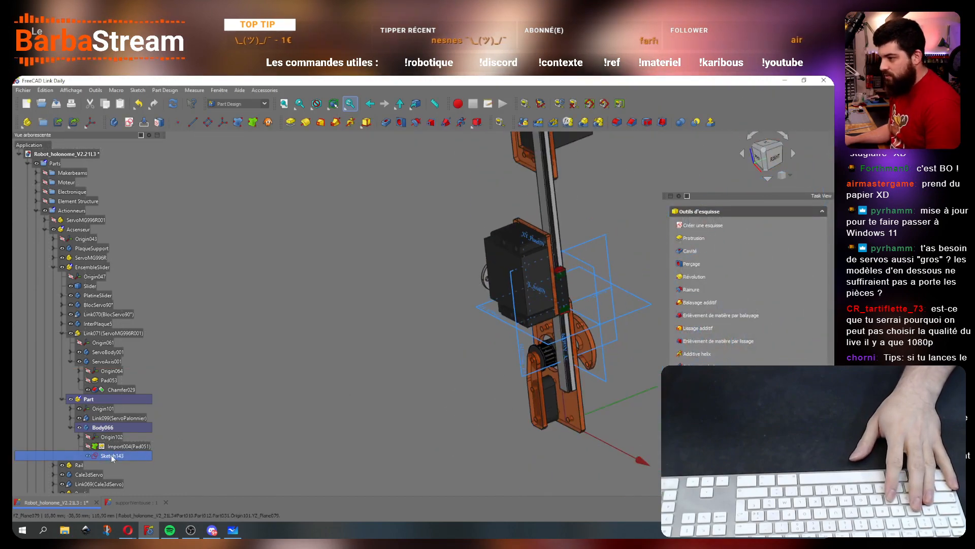
scroll(457, 307, down, 4)
middle_drag(457, 308, 310, 261)
scroll(368, 164, up, 4)
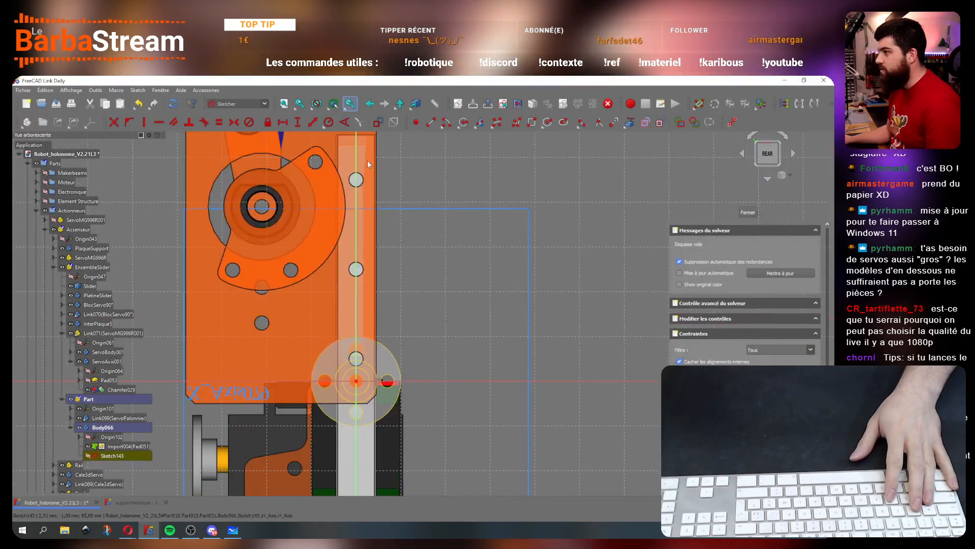
Step: Draw a lower semicircular arc around the horn disc, with its centre and starting end on the horizontal axis
click(449, 124)
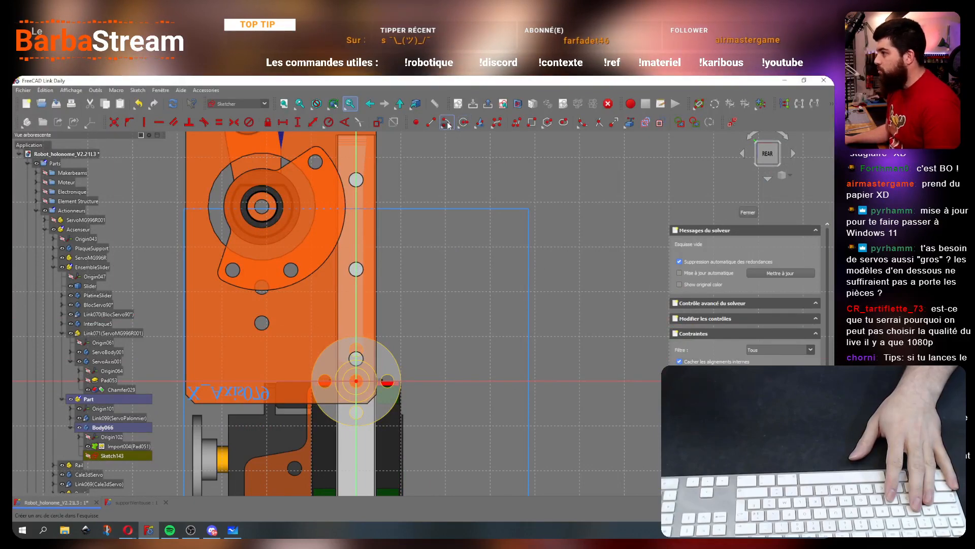
click(373, 381)
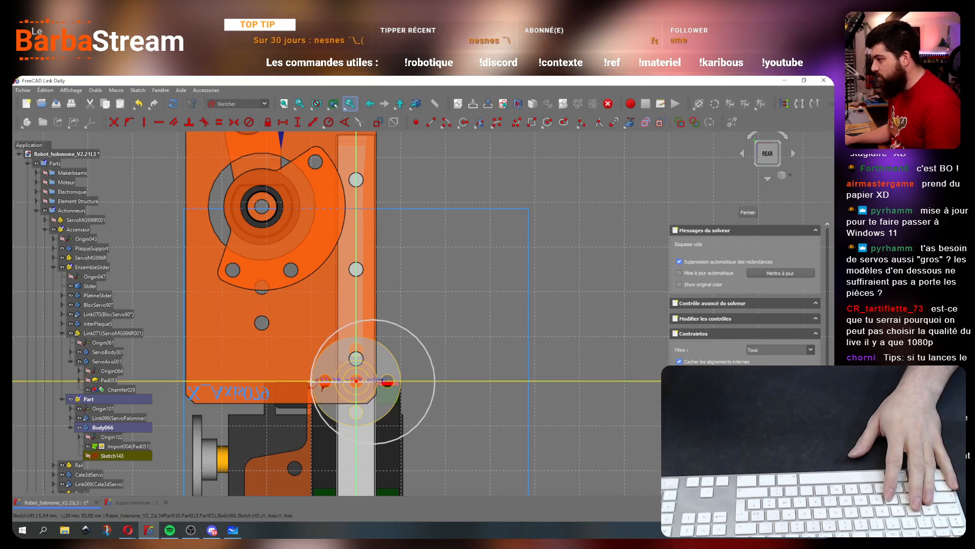
click(312, 381)
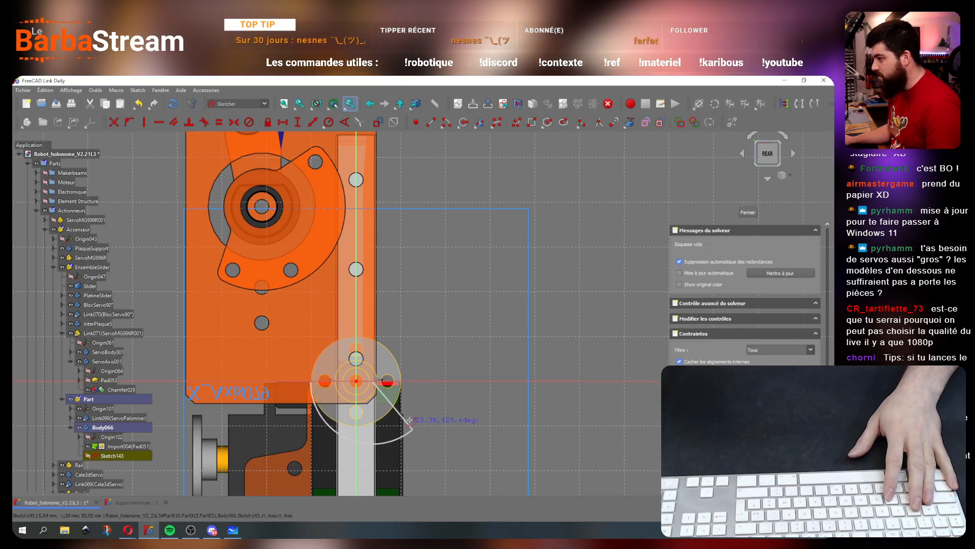
click(435, 380)
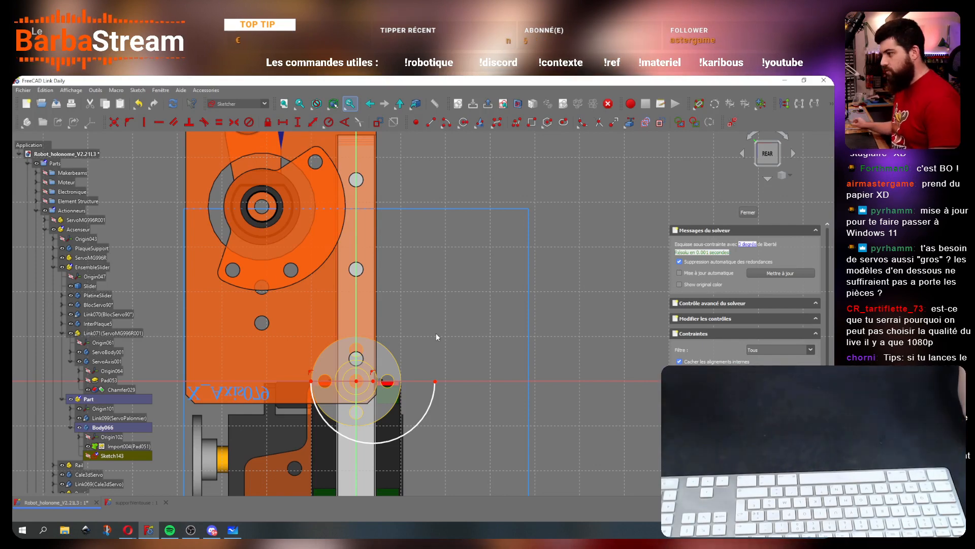
Step: Constrain the arc's ends horizontally from the origin, 10 mm on the starting side and 18 mm on the other side
click(355, 381)
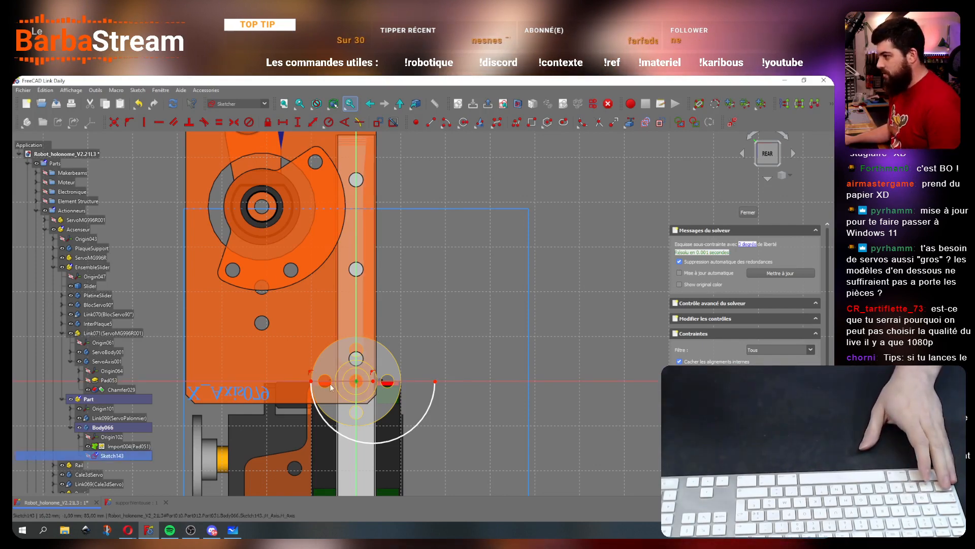
click(281, 123)
text(10)
key(Return)
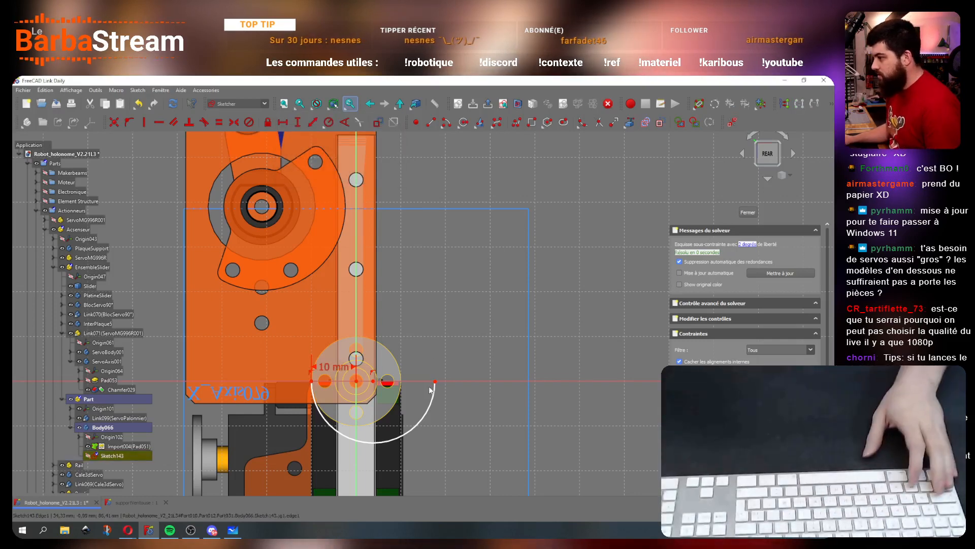
drag(431, 390, 426, 384)
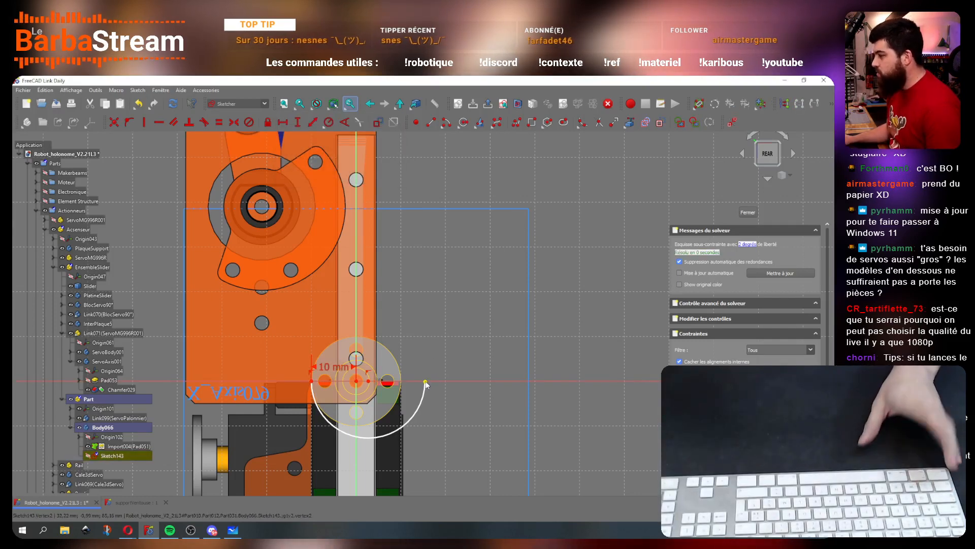
click(425, 382)
text(l)
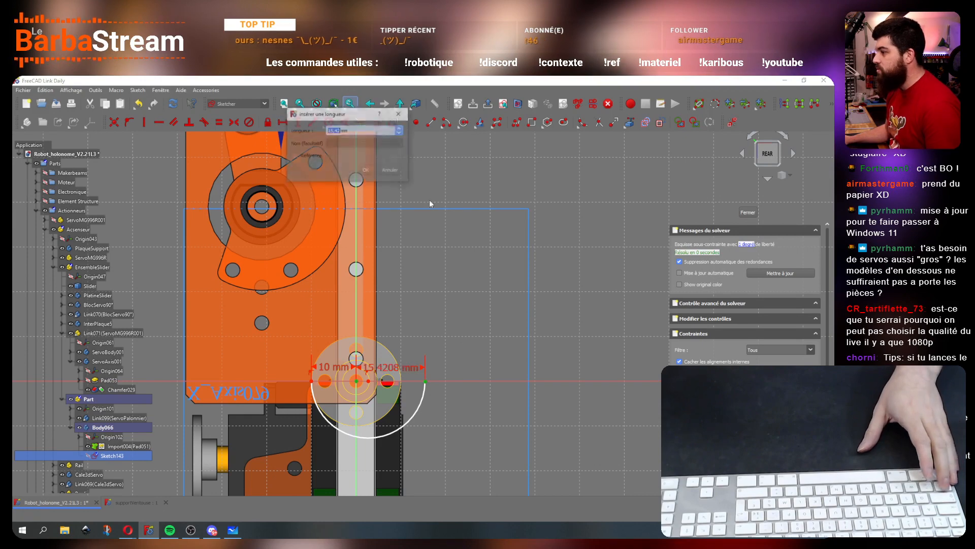
text(18)
key(Return)
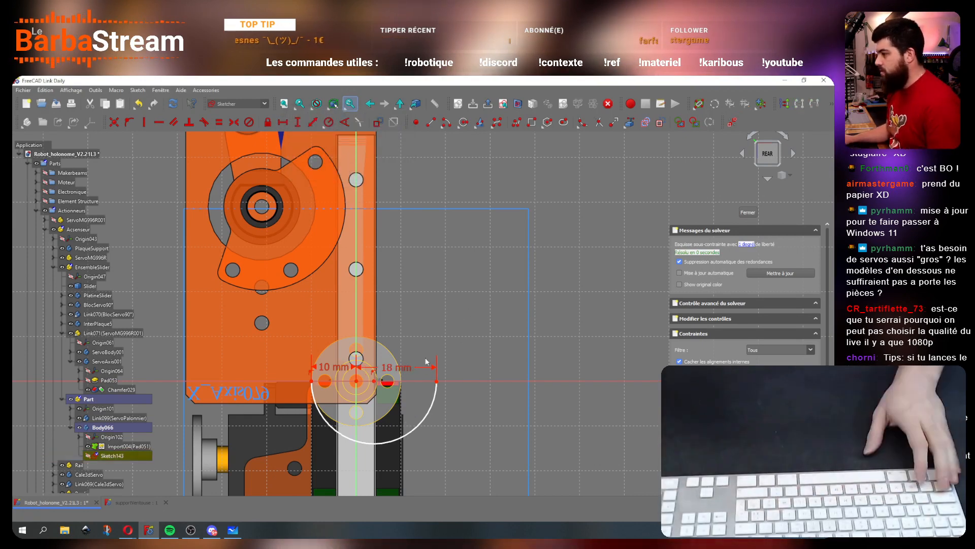
Step: Constrain the arc's 18 mm end onto the horizontal axis to fully constrain the arc
scroll(397, 324, down, 2)
scroll(399, 322, up, 3)
scroll(367, 320, down, 3)
scroll(360, 241, up, 1)
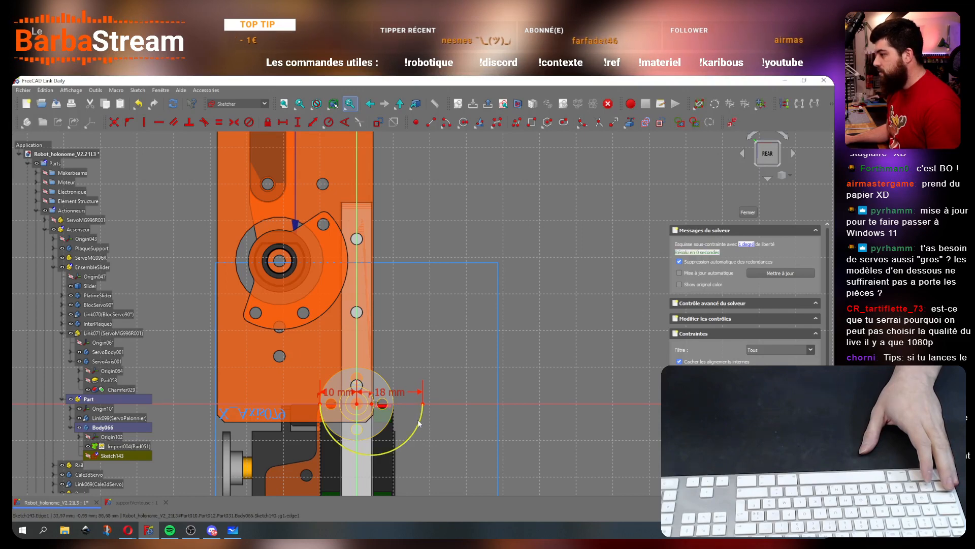
drag(437, 427, 436, 426)
mouse_move(423, 404)
mouse_down()
mouse_move(421, 421)
mouse_move(423, 405)
mouse_up()
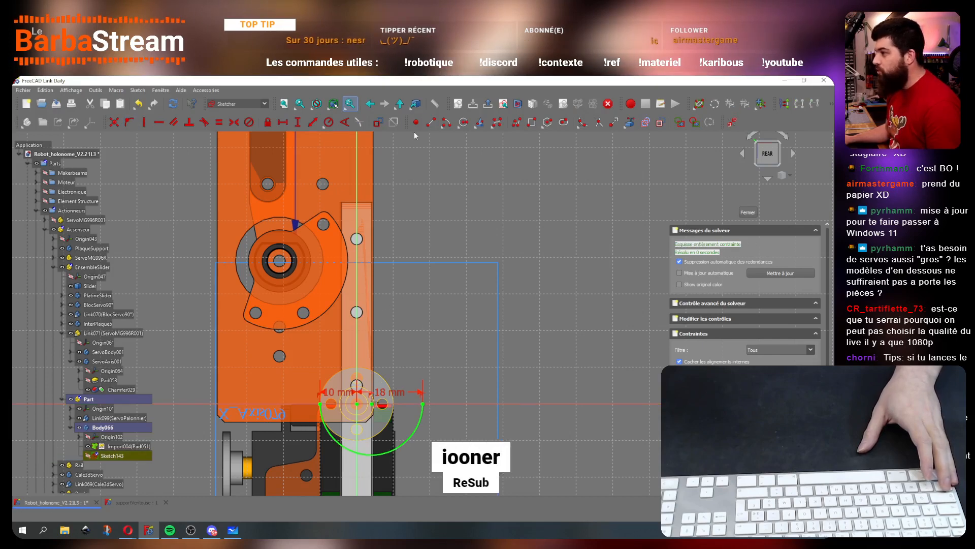
Step: Draw a C-shaped outline of horizontal and vertical lines above the arc, joining both arc ends around a notch open towards the pulley
click(431, 121)
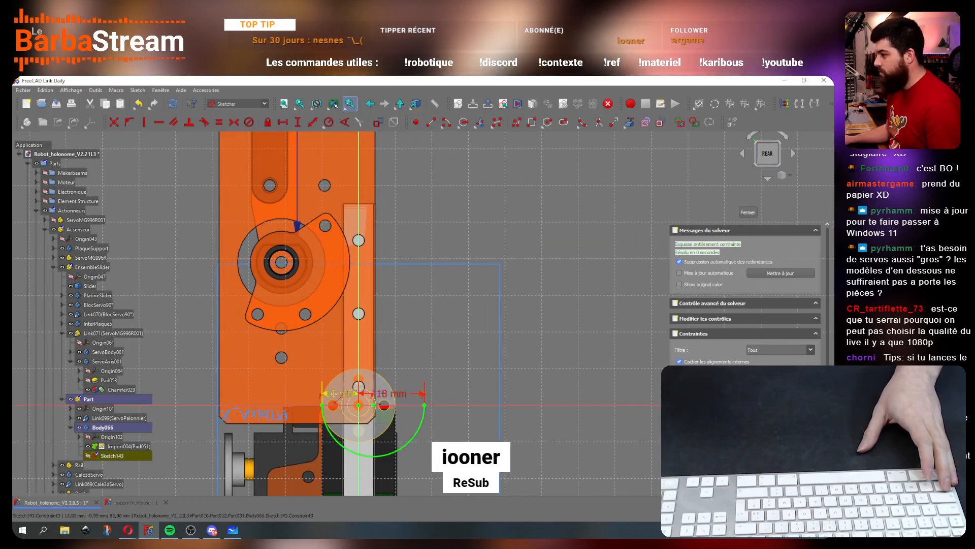
click(323, 304)
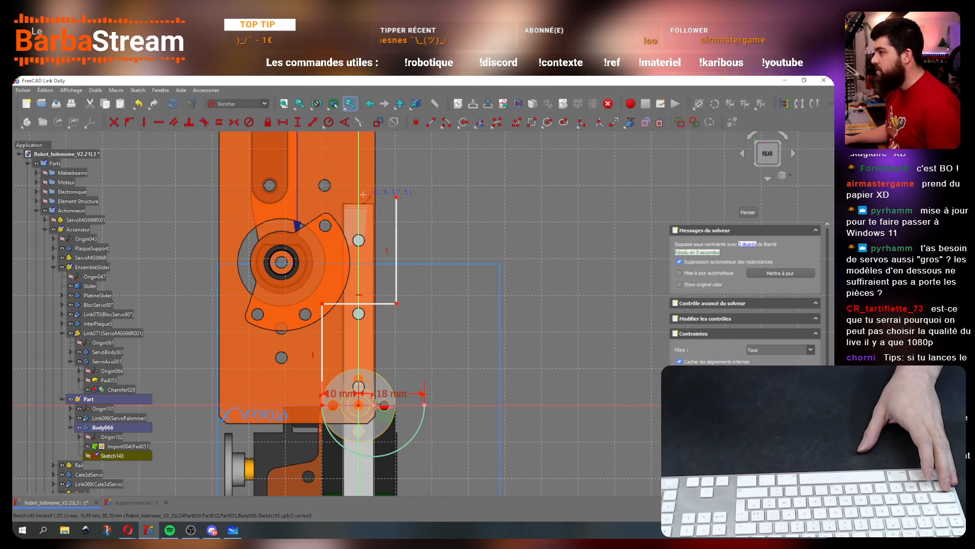
click(396, 196)
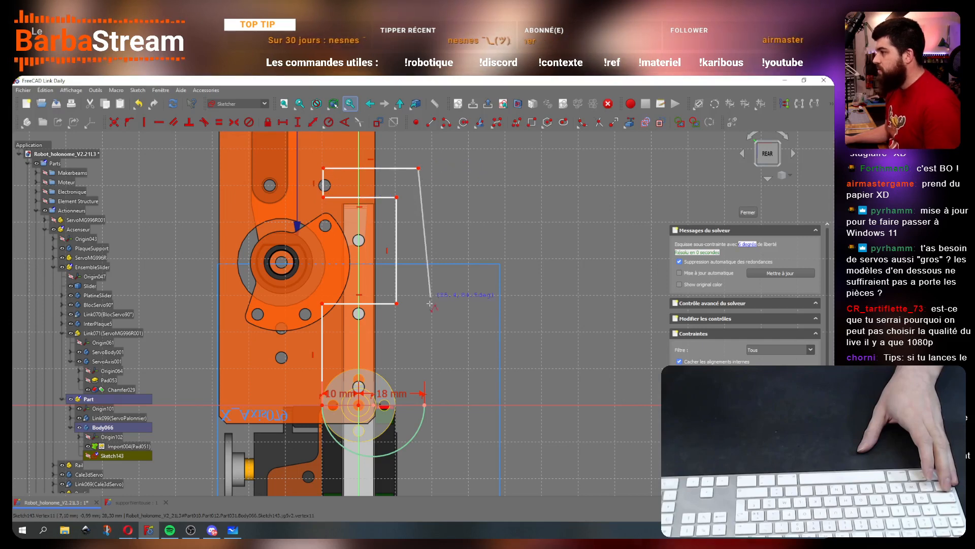
click(424, 404)
key(Escape)
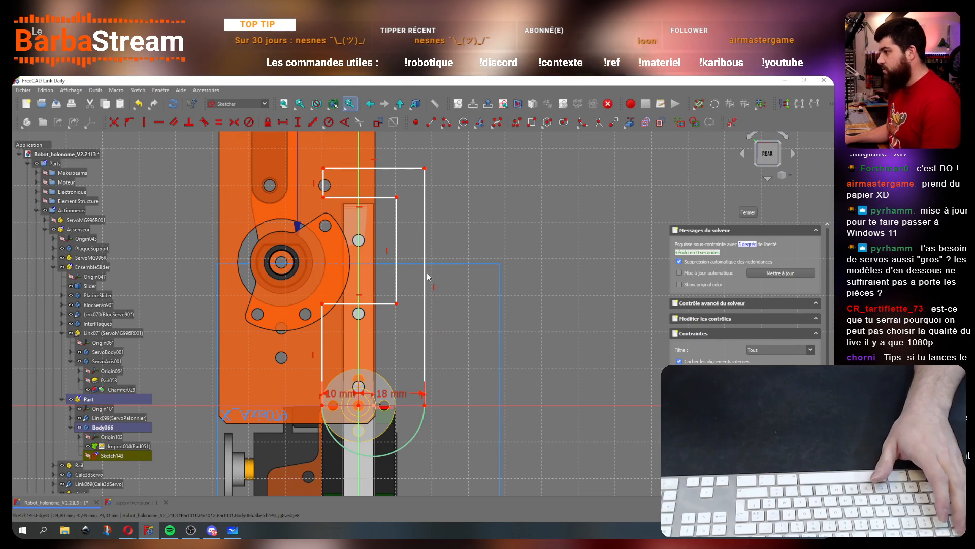
click(425, 276)
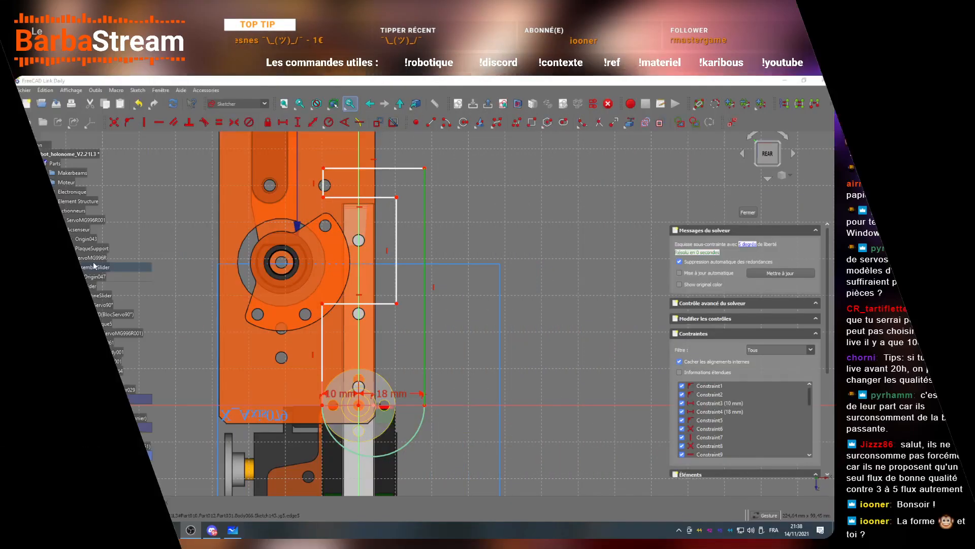
click(513, 192)
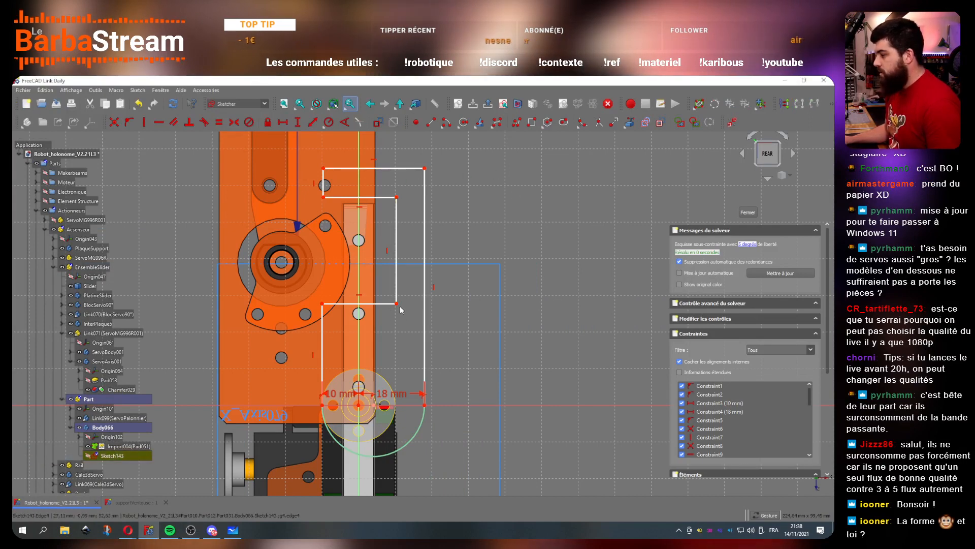
Step: Project the horn disc's lower and right-hand screw holes into the sketch as external geometry
scroll(384, 414, up, 3)
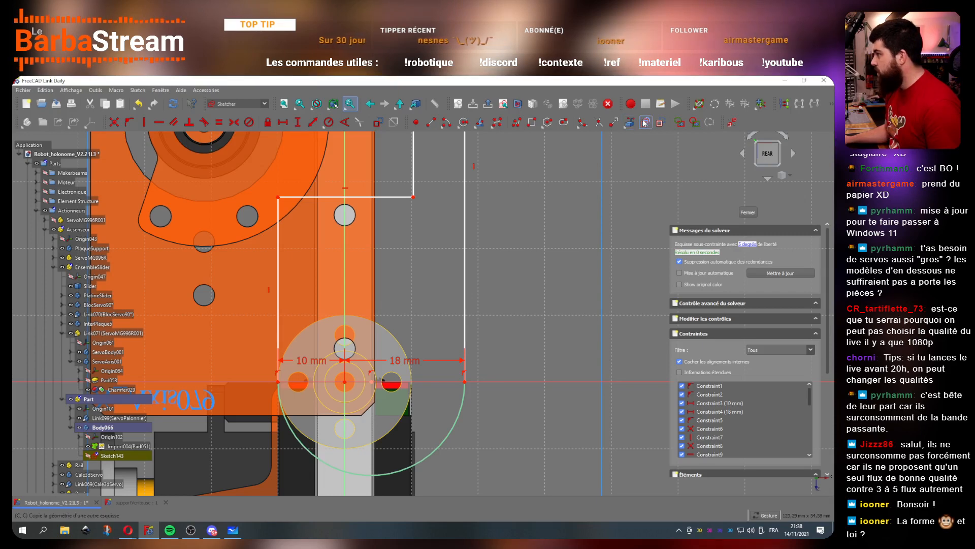
click(349, 438)
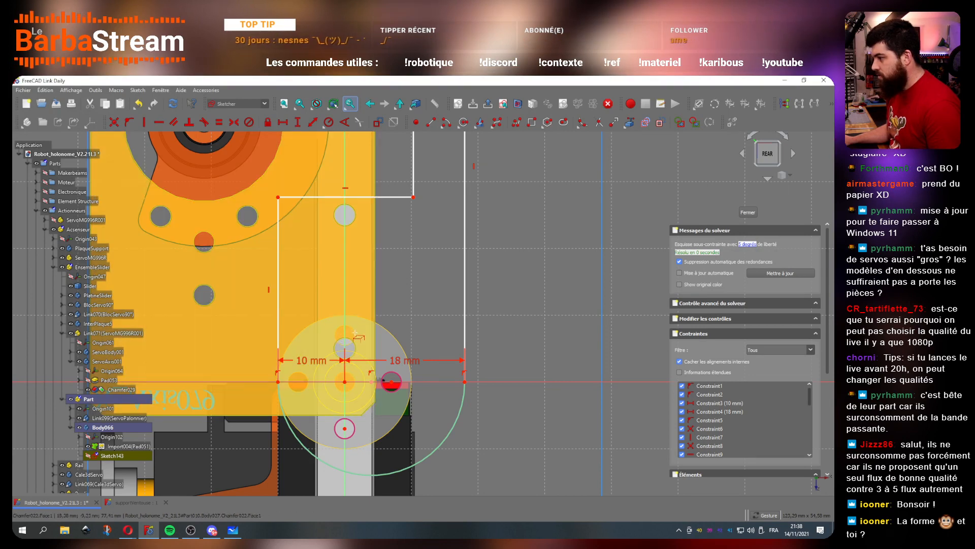
scroll(434, 369, down, 5)
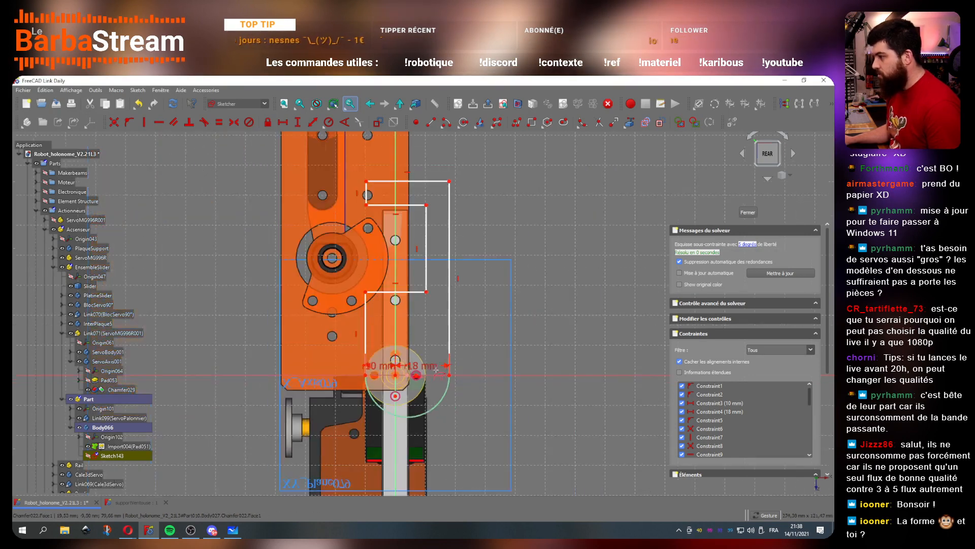
Step: Identify the plates overlapping the sketch by toggling part visibility, and make the PlatineSlider body active
click(71, 295)
click(72, 295)
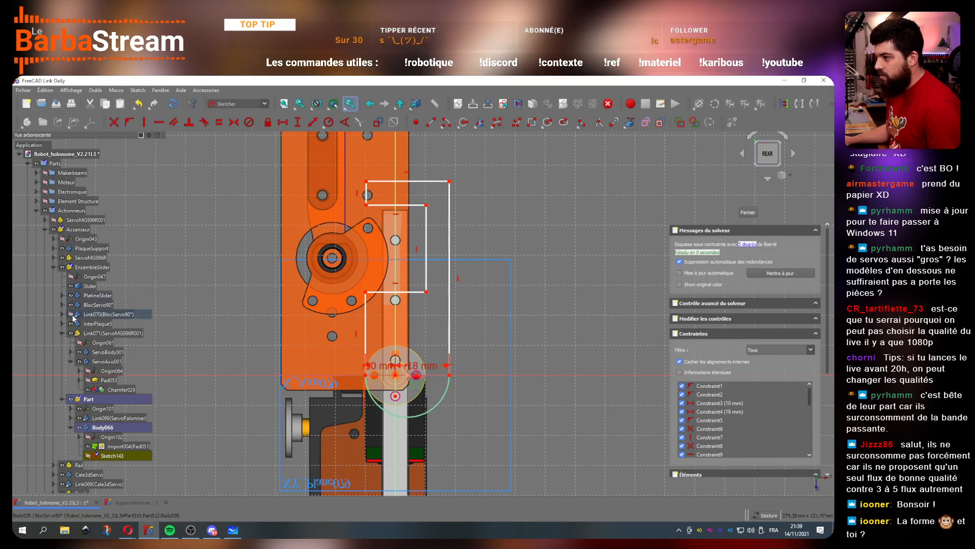
scroll(80, 413, down, 4)
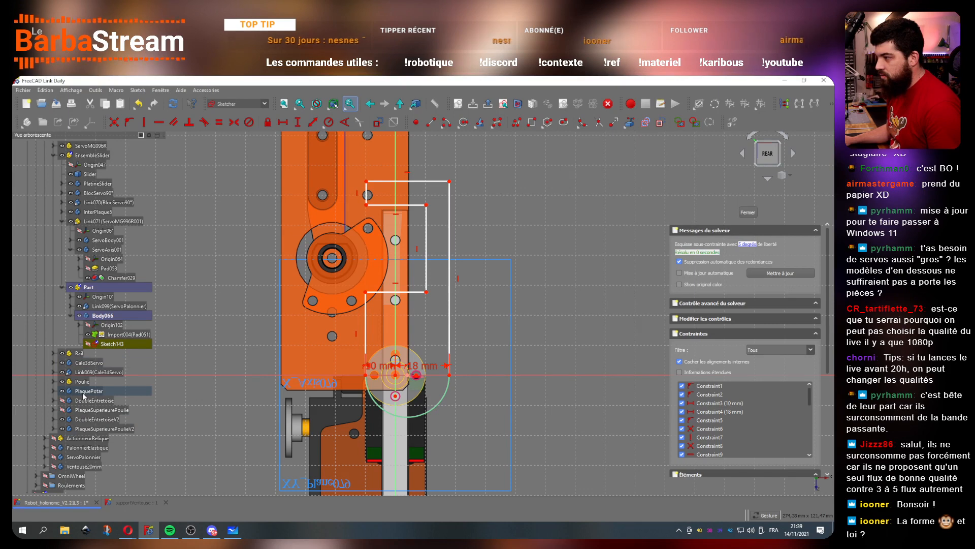
scroll(428, 351, down, 2)
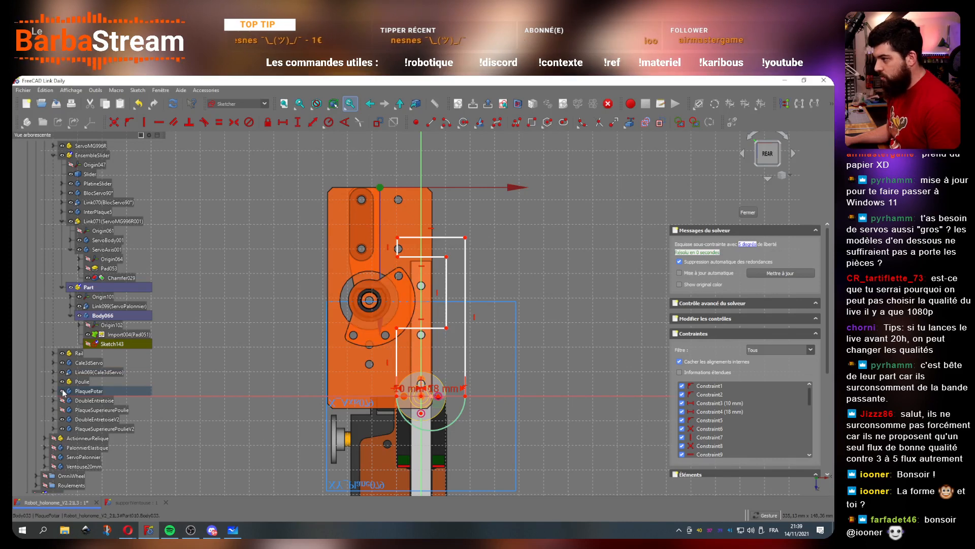
scroll(68, 355, up, 4)
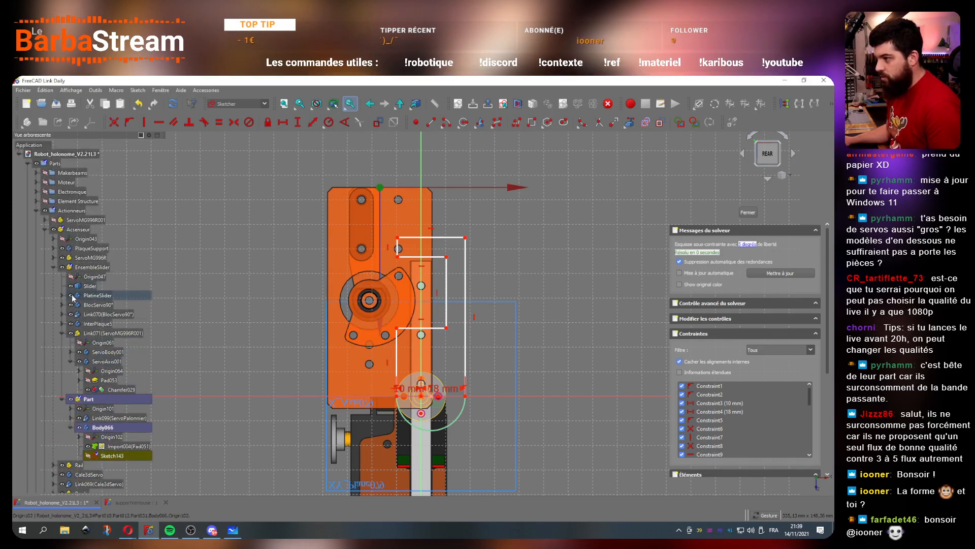
click(73, 298)
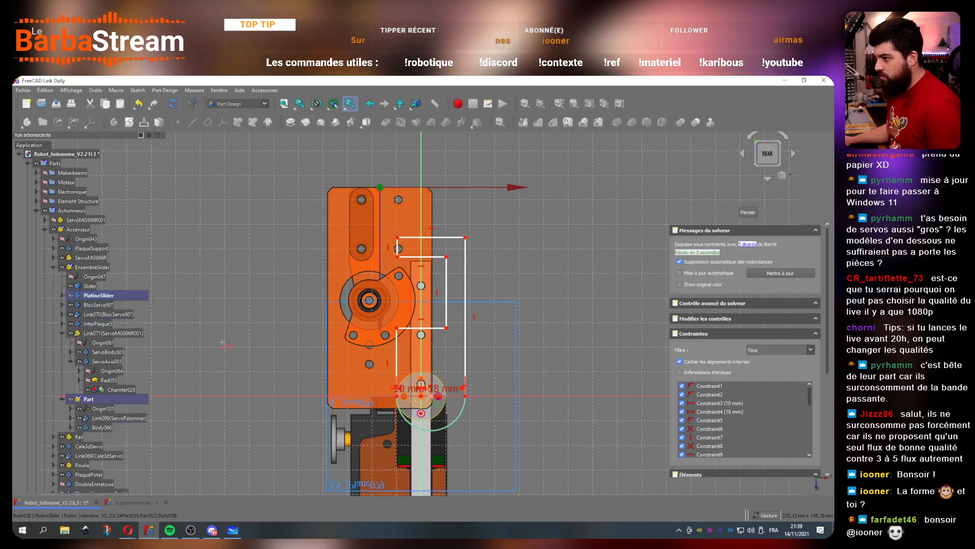
Step: Close the horn sketch and inspect its C-shaped profile against the servo and slider assembly in 3D
scroll(401, 335, up, 10)
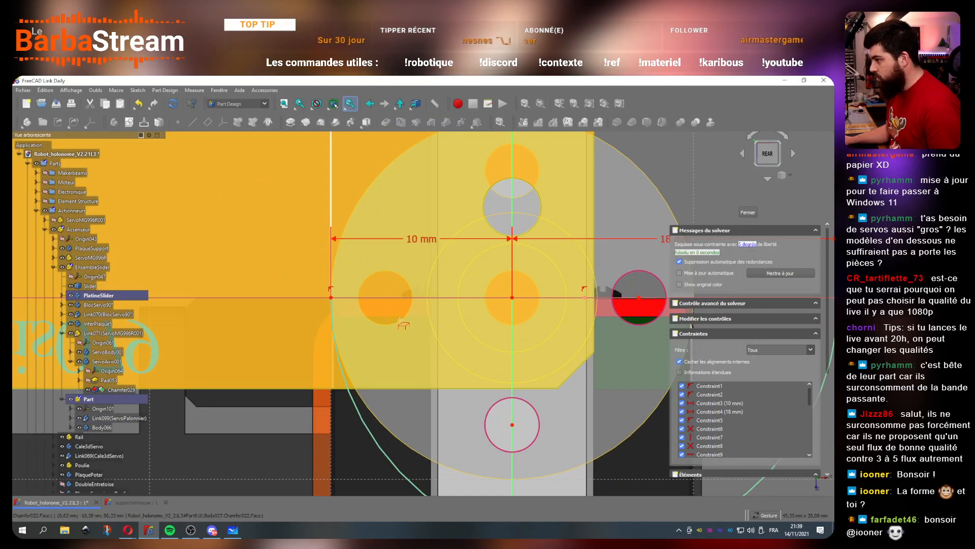
click(747, 212)
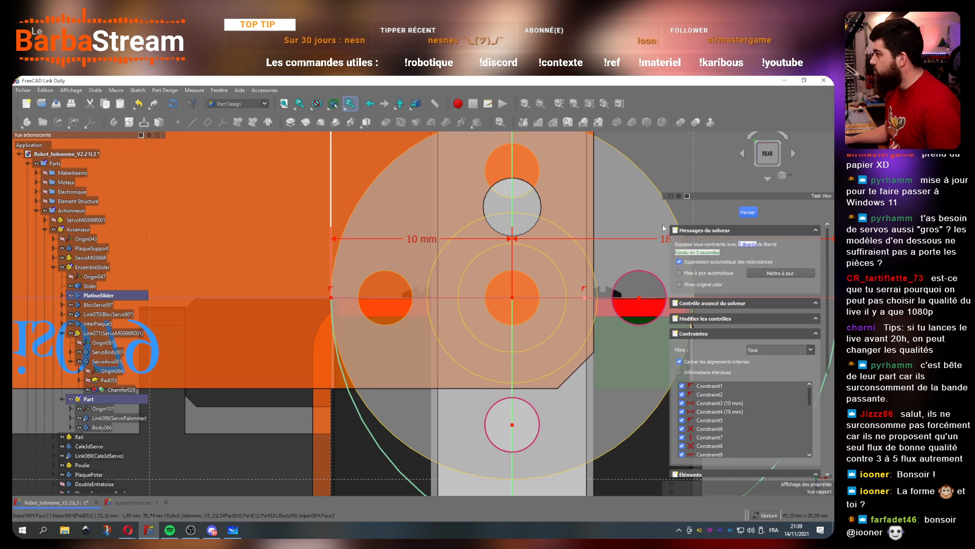
scroll(510, 228, up, 8)
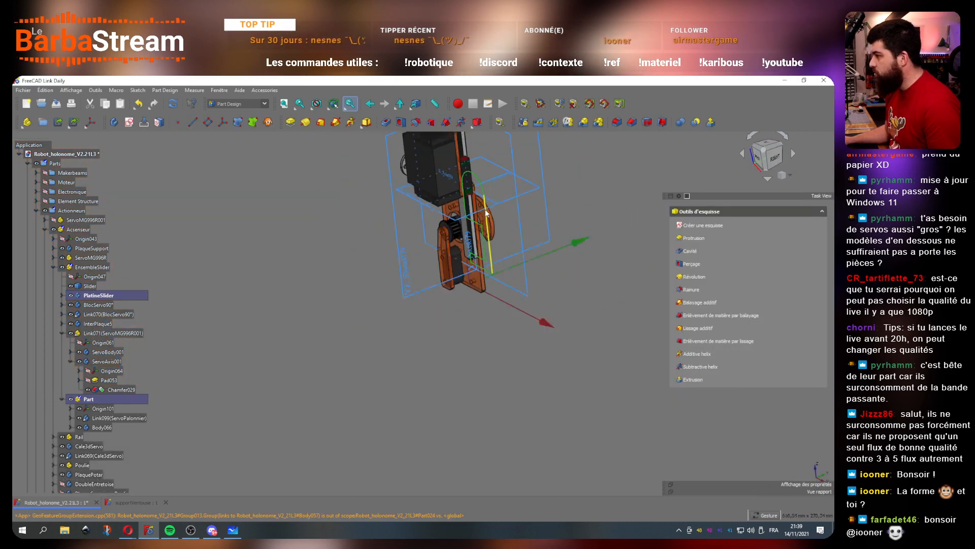
scroll(476, 165, down, 7)
scroll(477, 179, up, 6)
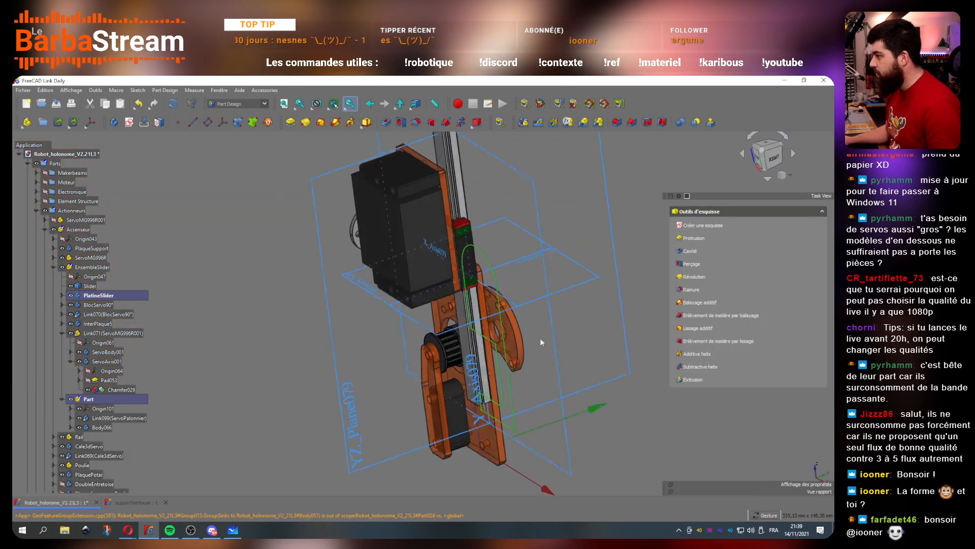
drag(541, 338, 564, 331)
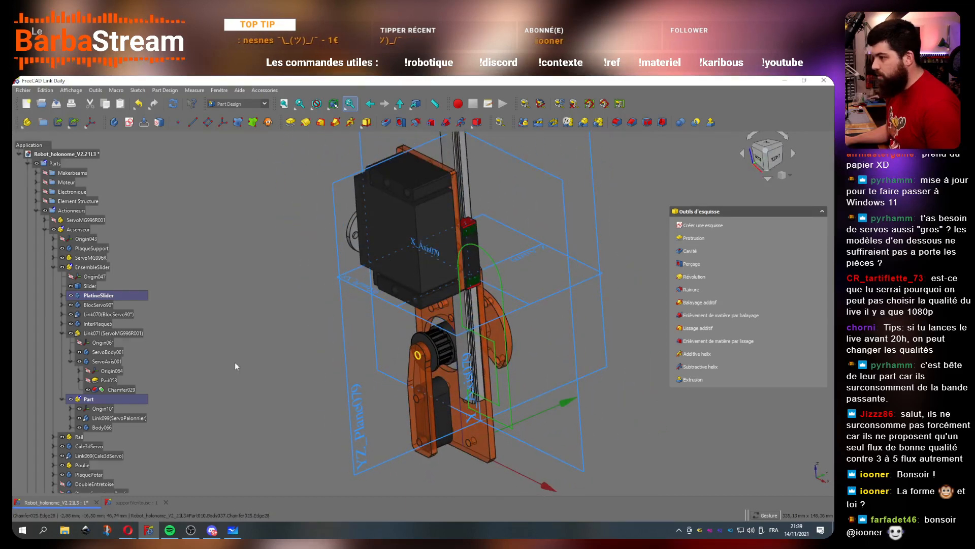
Step: Highlight Body066 and examine its C-shaped sketch from the front and back, including the support plate in front of it
click(108, 426)
key(1)
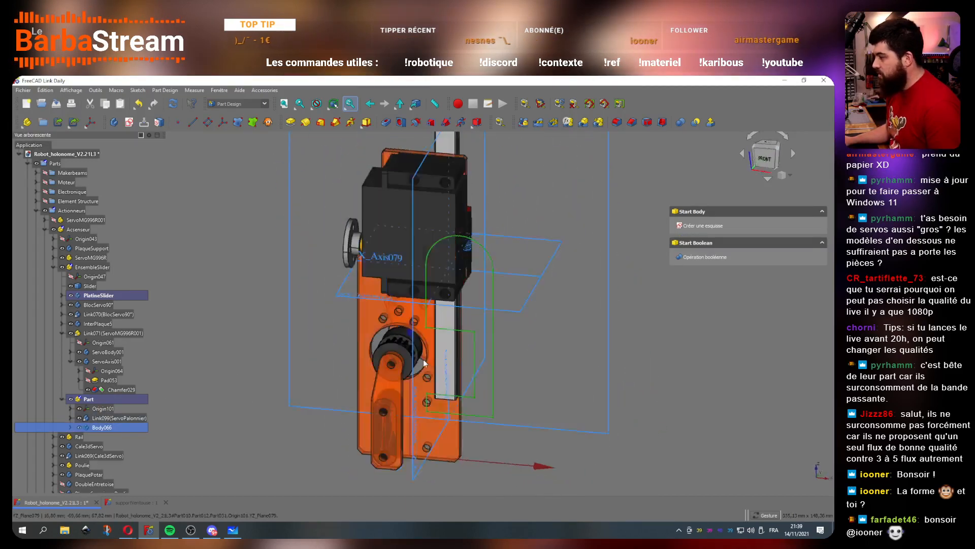
drag(464, 324, 225, 328)
drag(589, 346, 513, 323)
click(513, 323)
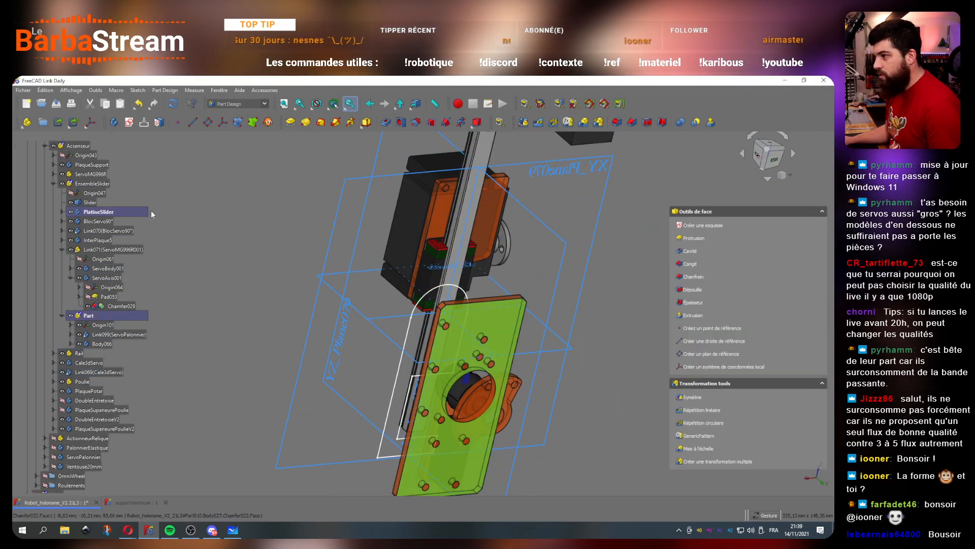
click(239, 250)
click(503, 317)
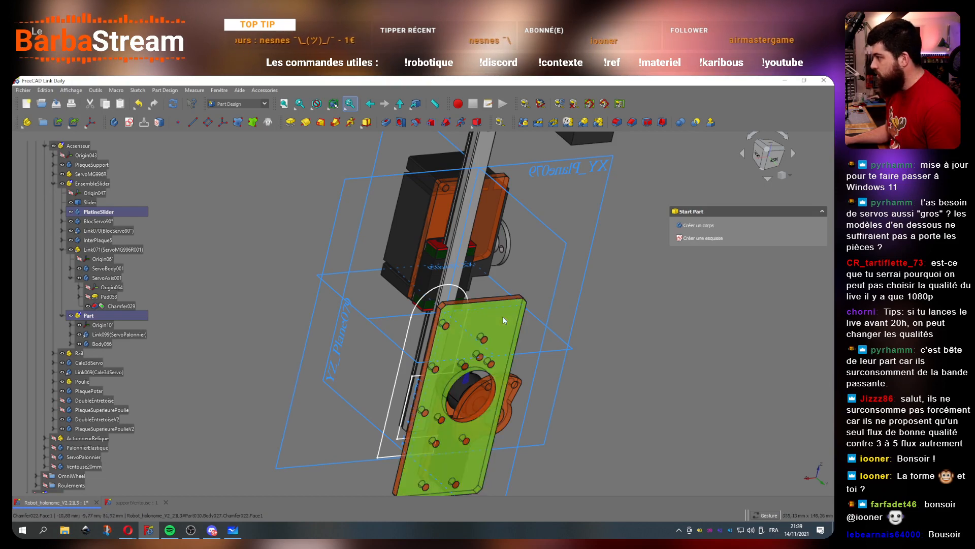
Step: Inspect the support plate's face and edge selections and its chamfer properties
mouse_move(729, 471)
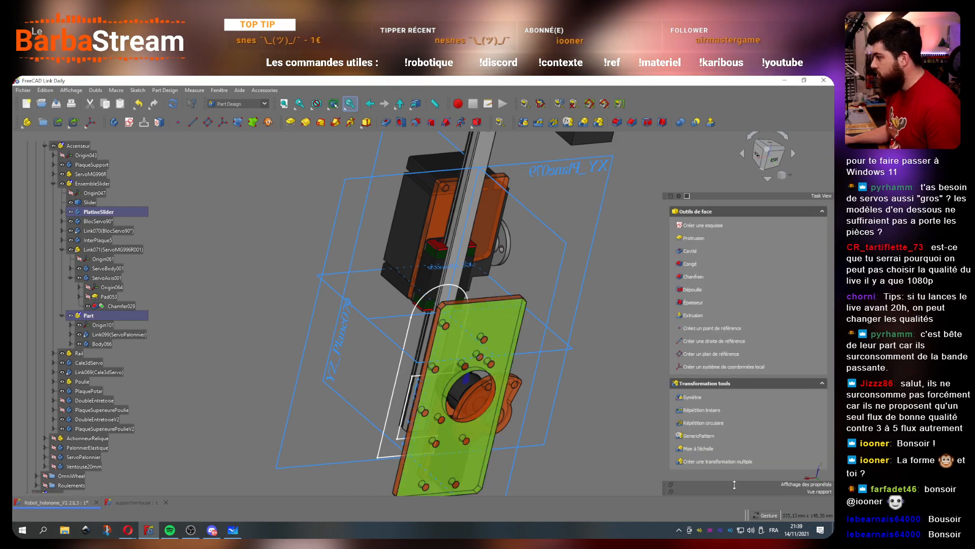
drag(734, 484, 738, 390)
scroll(746, 420, down, 3)
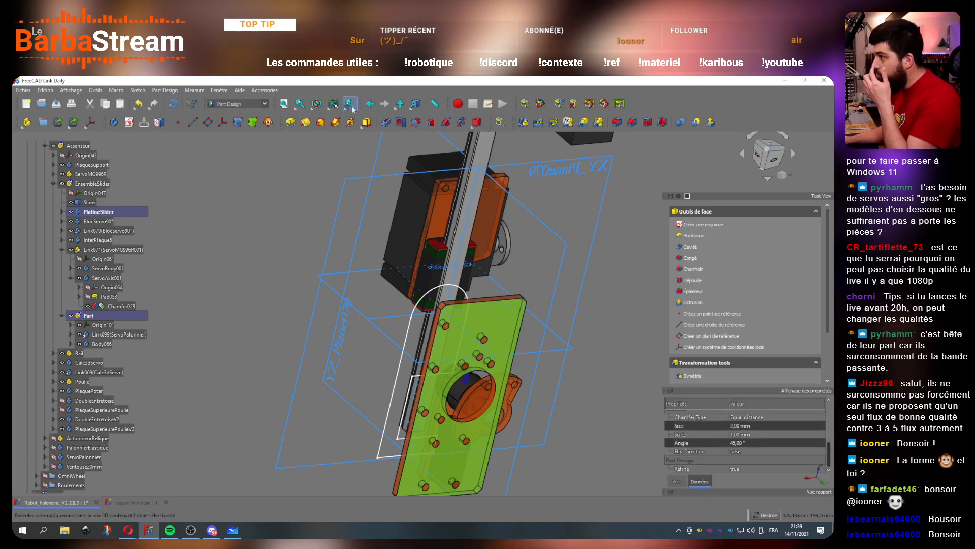
click(599, 337)
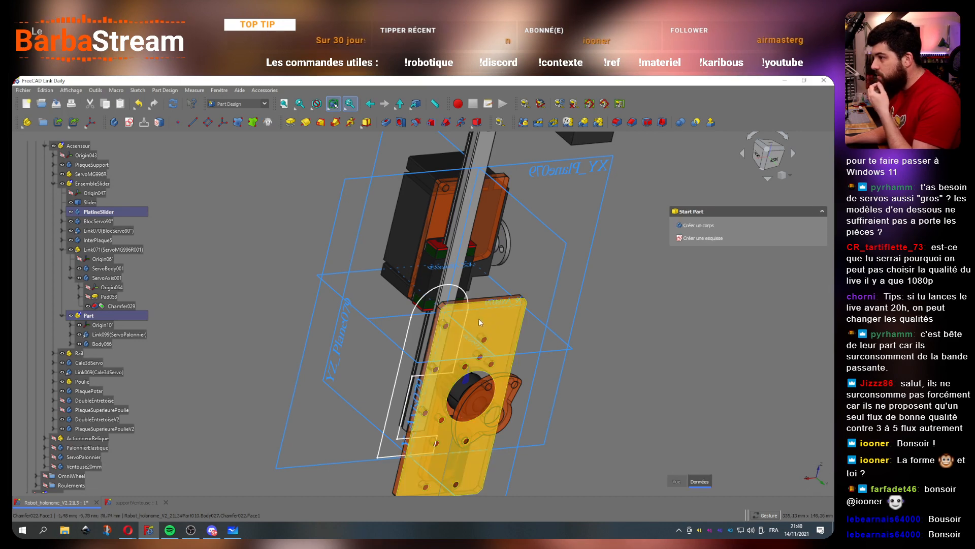
click(475, 312)
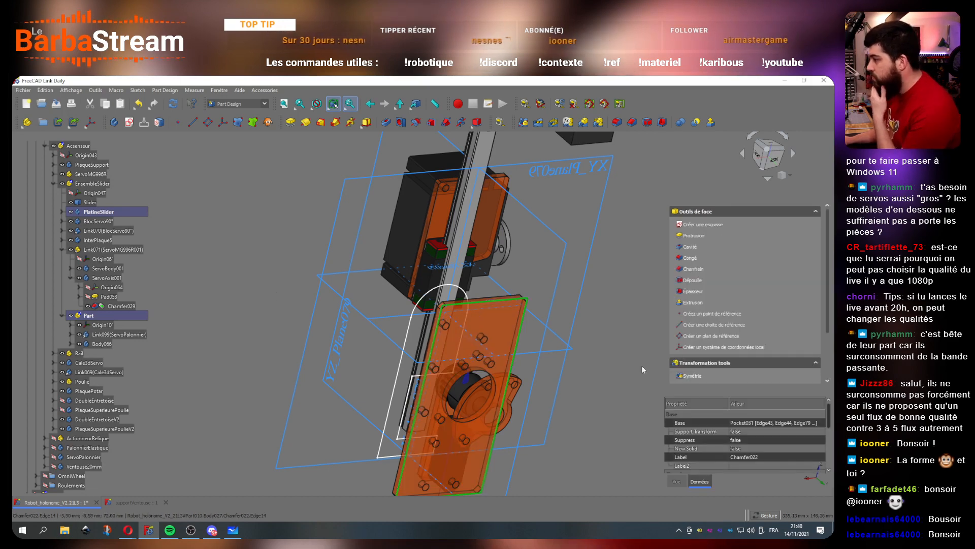
scroll(772, 434, down, 3)
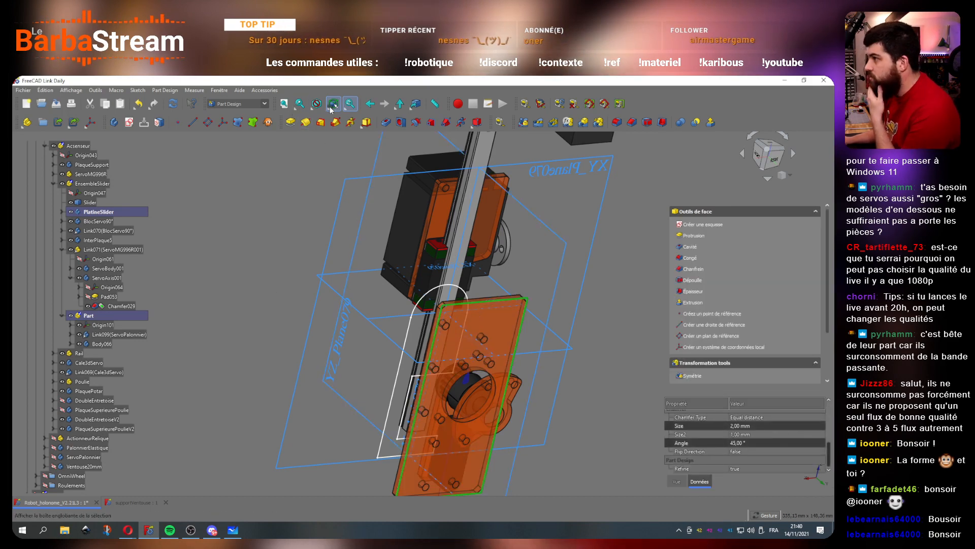
click(336, 122)
click(492, 312)
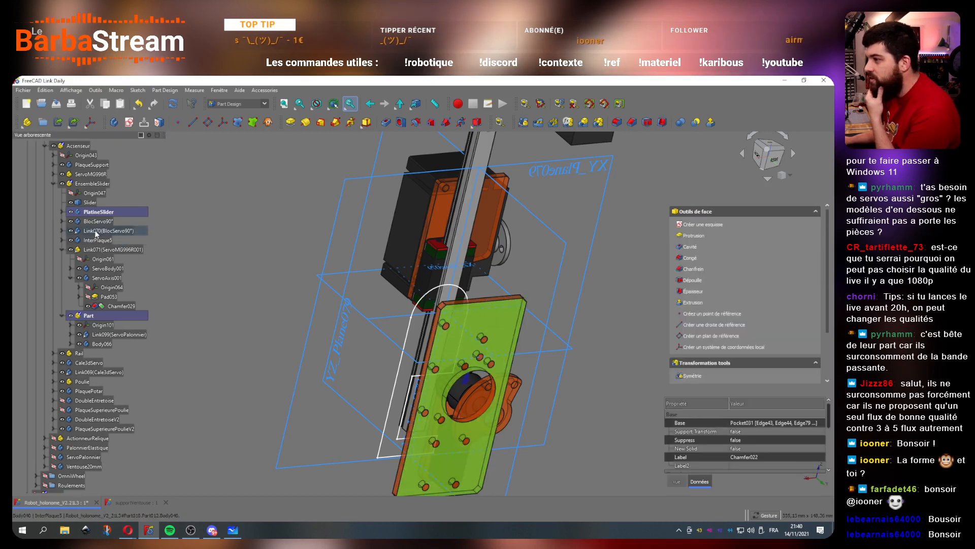
Step: Check how the Cale3dServo spacer and the Rail sit around the sketched profile by toggling part visibility
click(339, 334)
scroll(342, 335, down, 4)
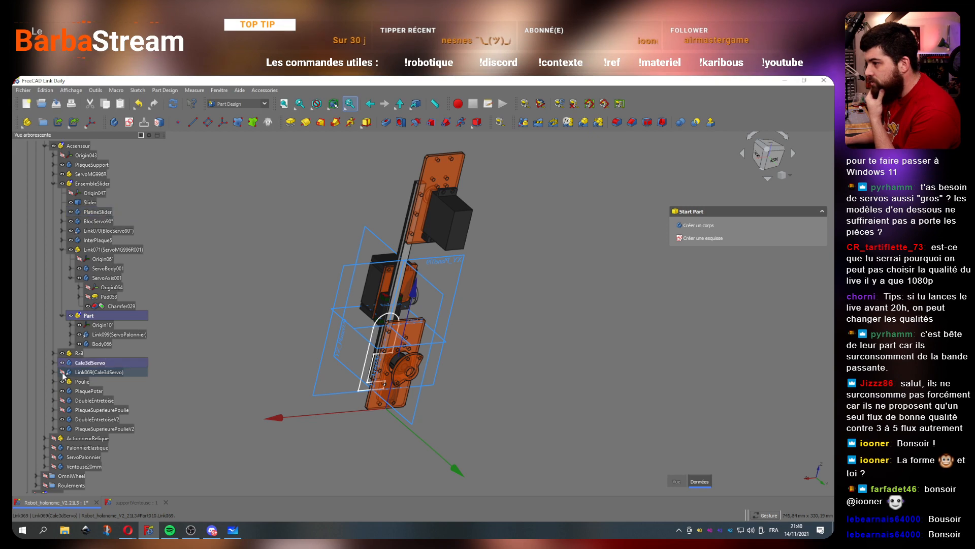
click(81, 363)
click(62, 353)
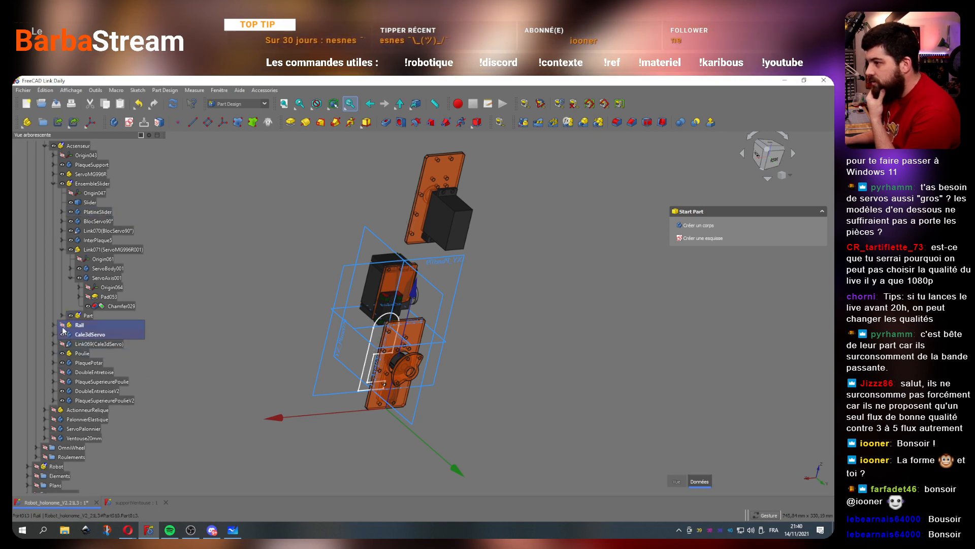
click(63, 334)
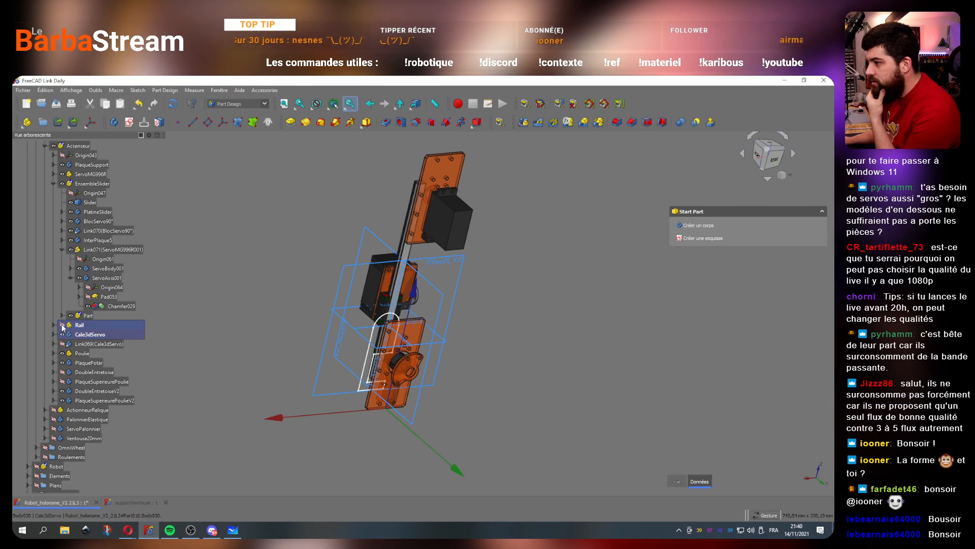
scroll(389, 318, up, 2)
drag(235, 353, 266, 350)
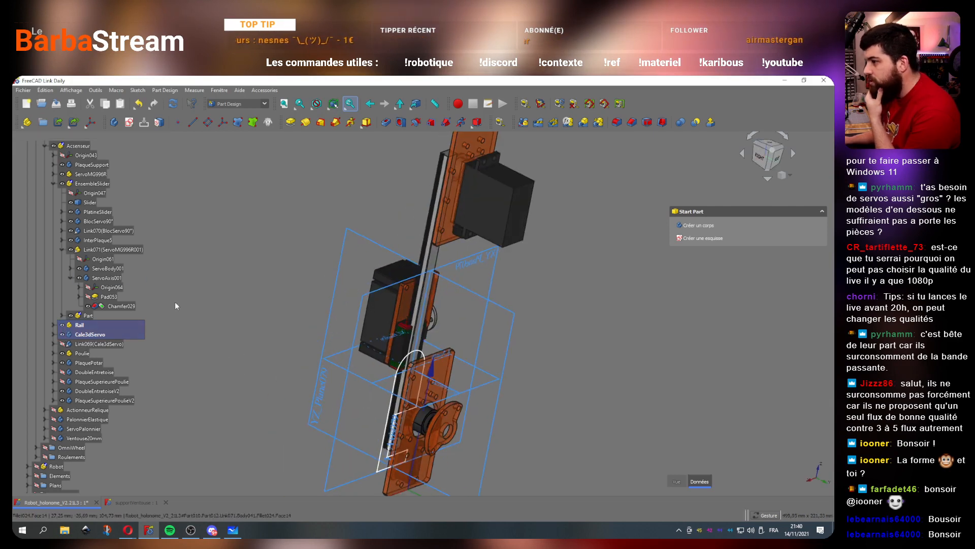
Step: Hide the PlaqueSupport plate and examine the C-shaped profile beside the slider and pulley
click(92, 166)
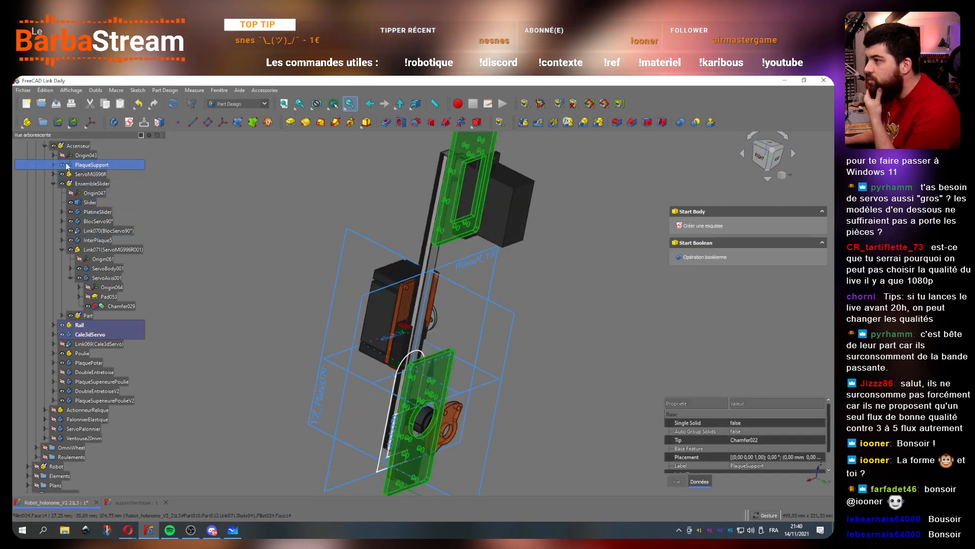
key(space)
click(546, 350)
drag(551, 358, 304, 292)
scroll(342, 410, down, 1)
scroll(336, 409, up, 4)
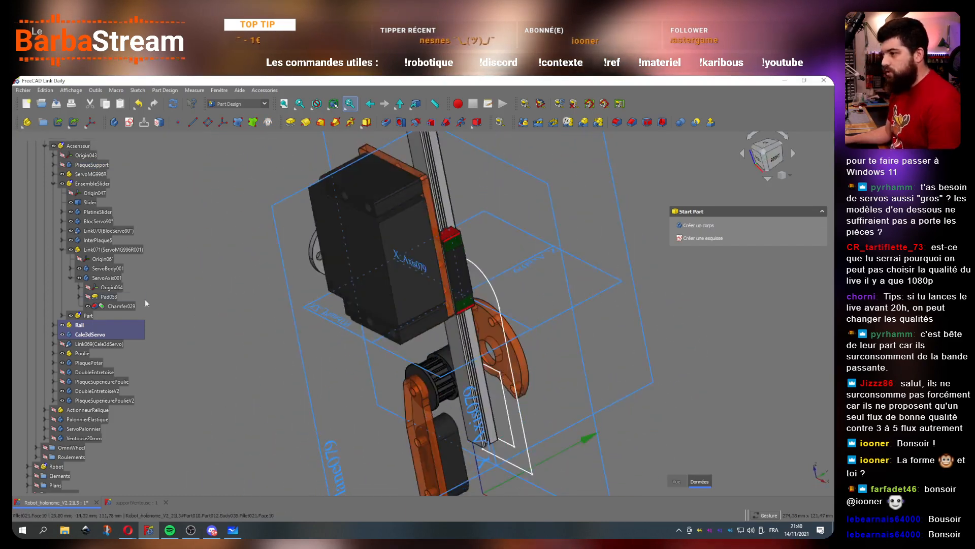
Step: Collapse the Link071 servo branch, expand Body066 and reopen its Sketch143 for editing
click(79, 296)
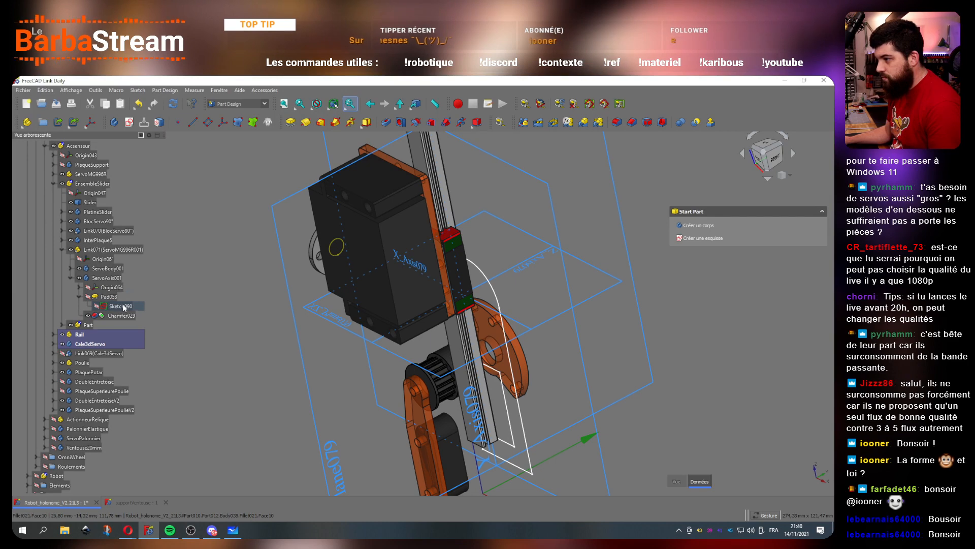
click(71, 278)
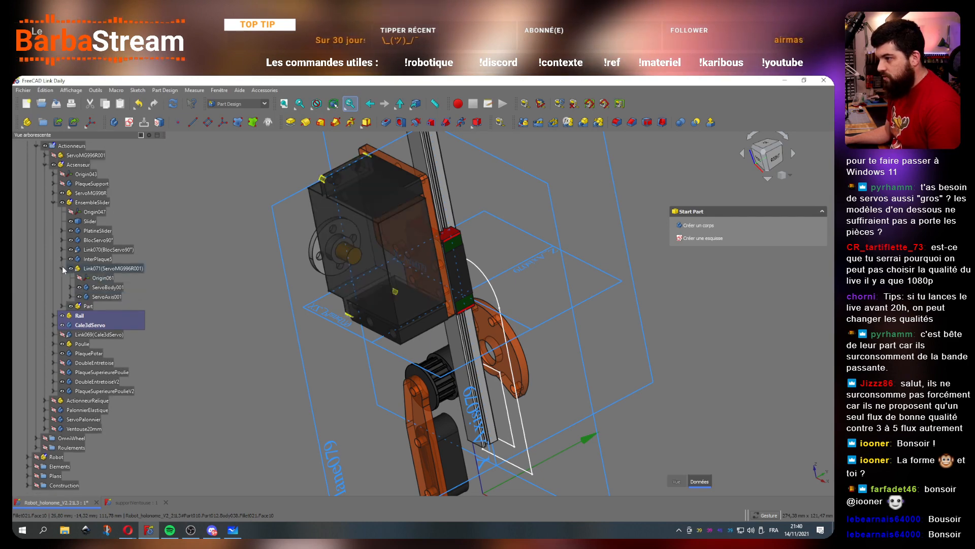
click(62, 268)
click(62, 306)
click(101, 334)
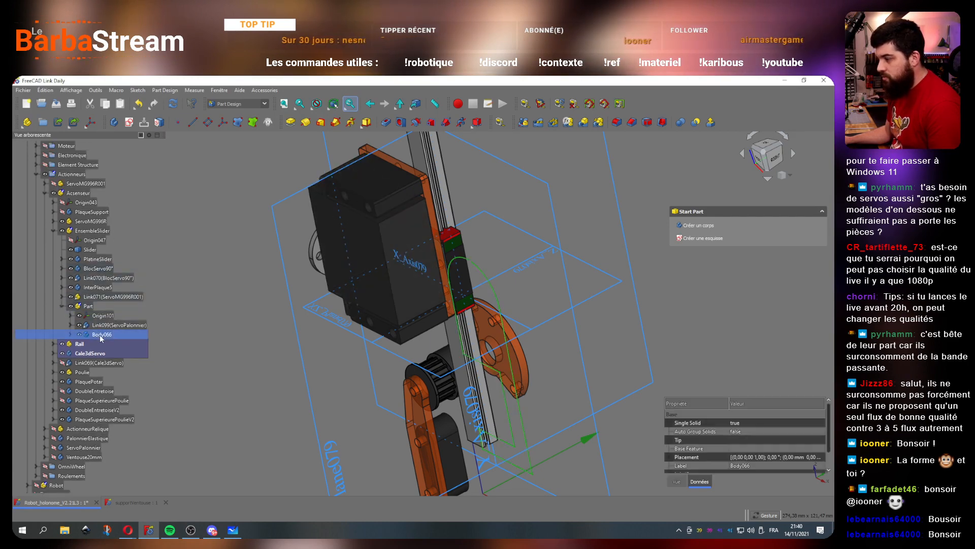
click(71, 334)
double_click(112, 361)
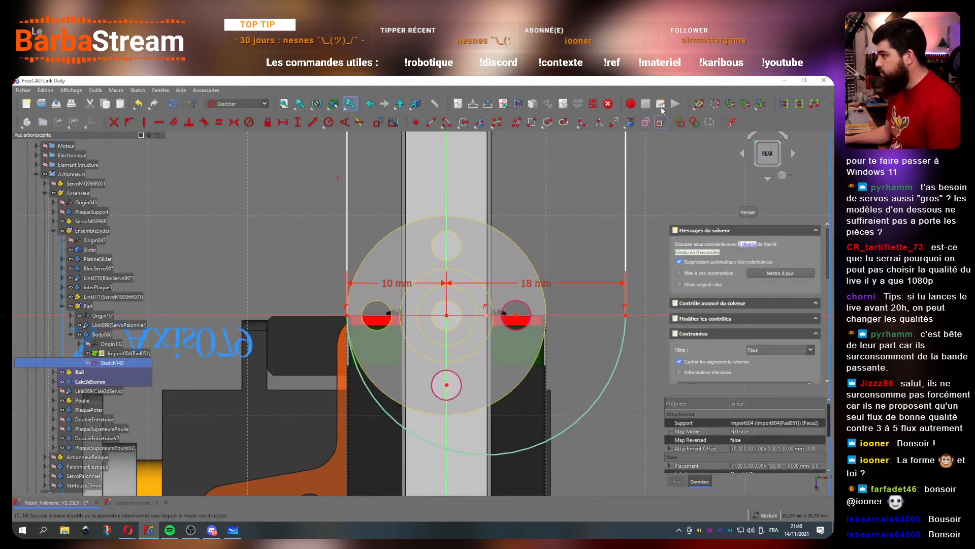
Step: Project the horn disc's upper and left-hand screw holes into the sketch as external geometry
click(633, 123)
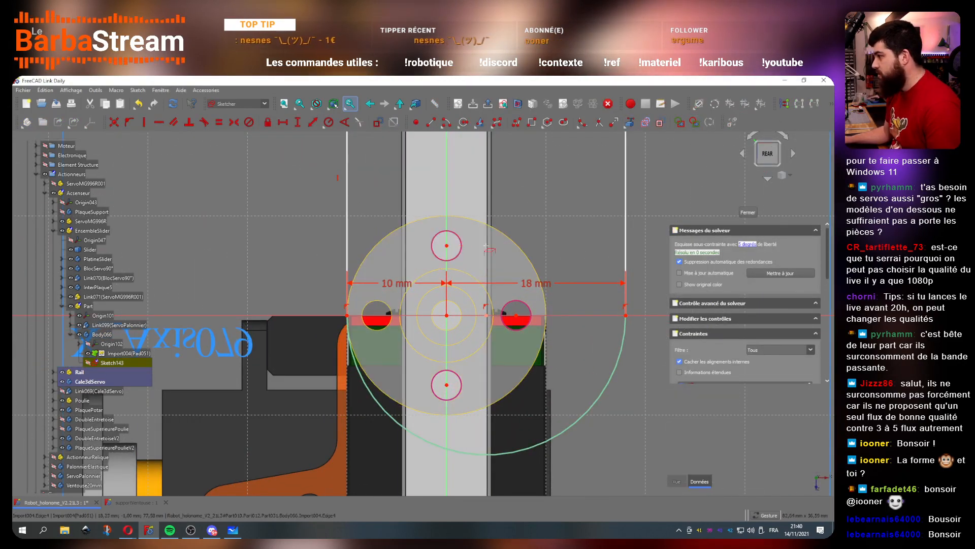
click(378, 335)
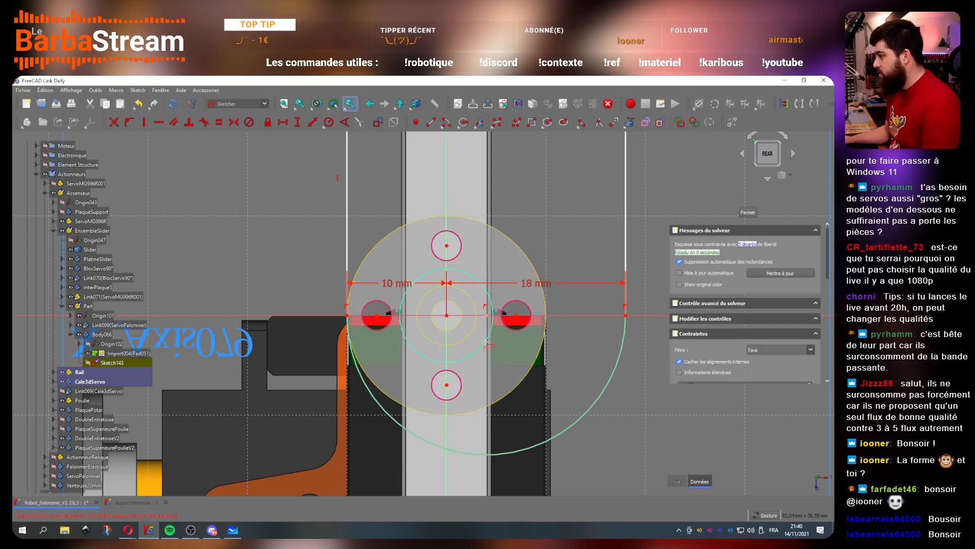
key(Escape)
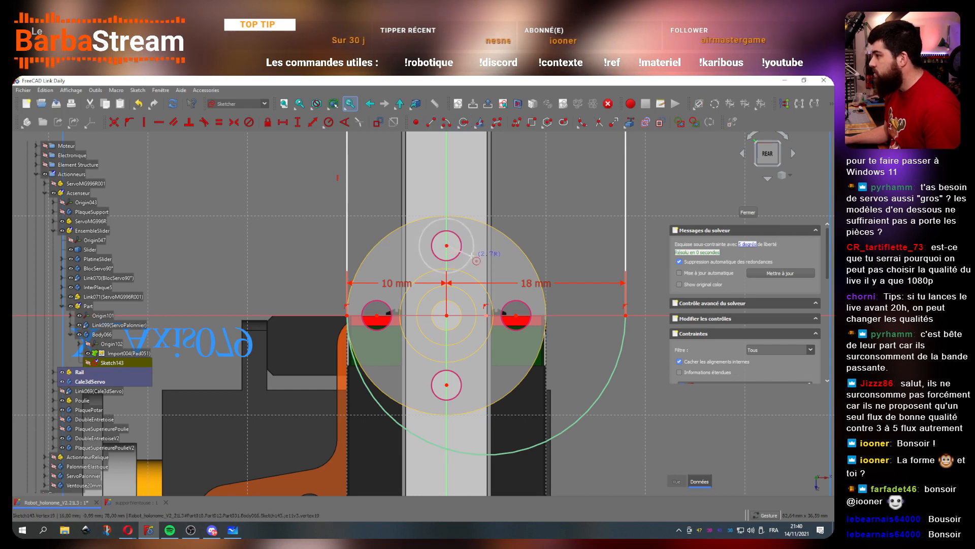
Step: Draw circles about 2.7 mm in radius centred on the horn's upper, right-hand and lower screw holes
click(516, 315)
click(523, 340)
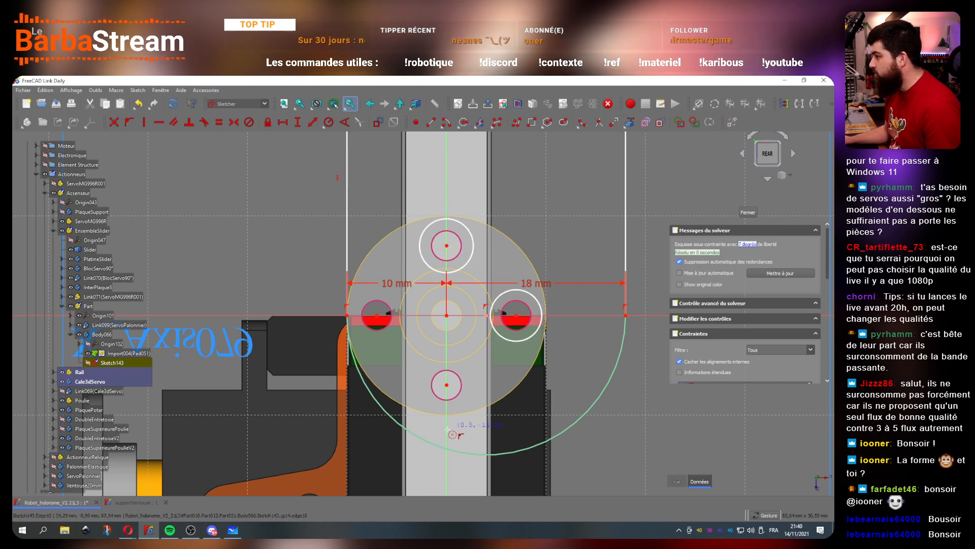
click(446, 384)
click(452, 409)
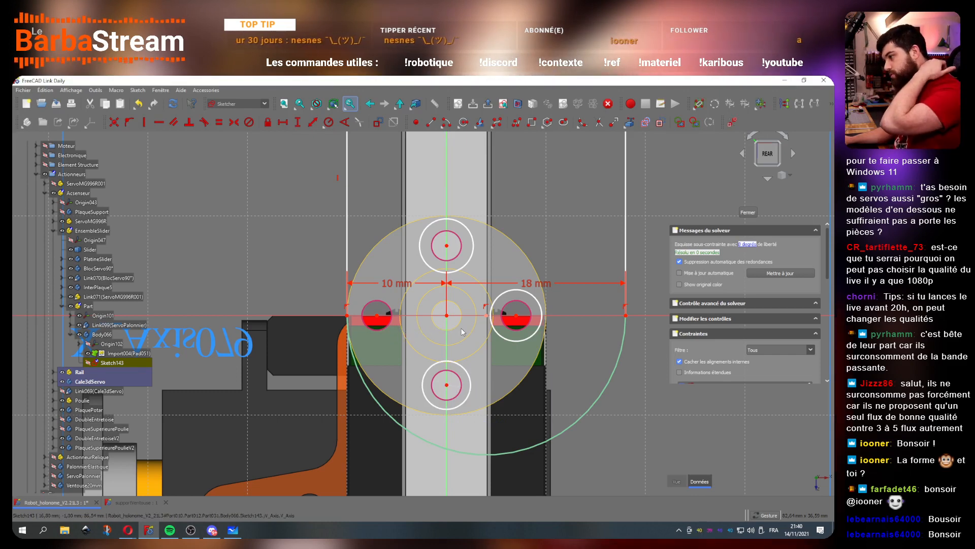
Step: Delete the three circles drawn around the horn's screw holes
click(465, 399)
key(Delete)
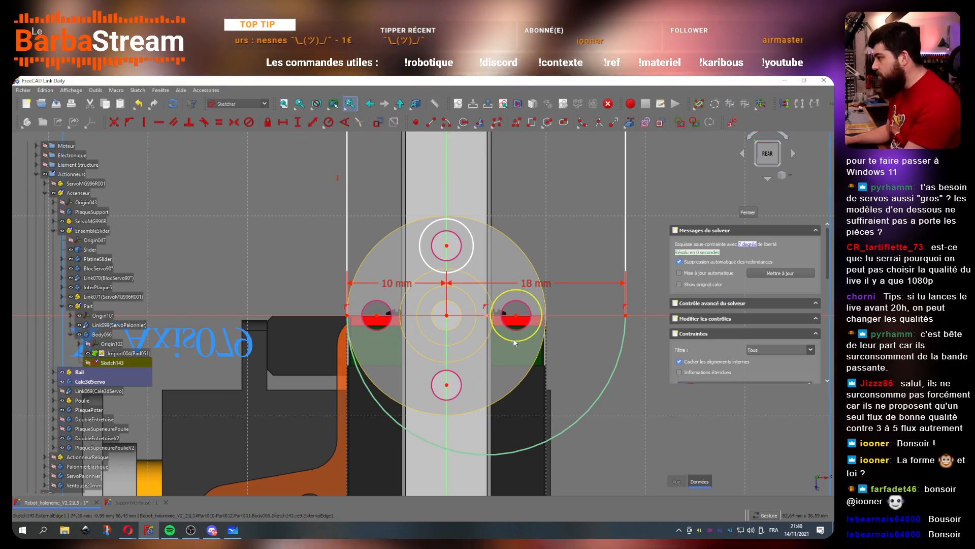
key(Delete)
click(471, 260)
key(Delete)
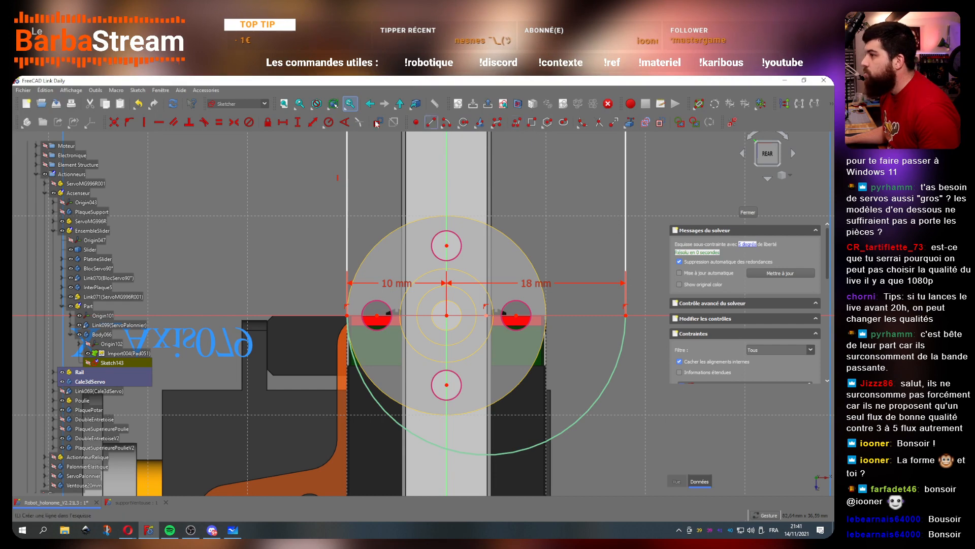
Step: Draw a circle about 5 mm in radius centred on the horn's axis
click(464, 121)
click(447, 315)
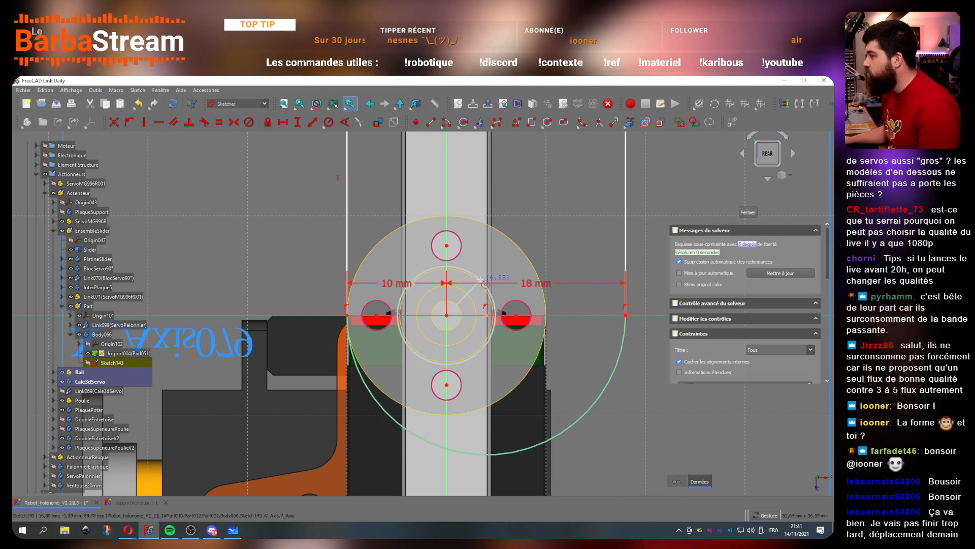
click(495, 315)
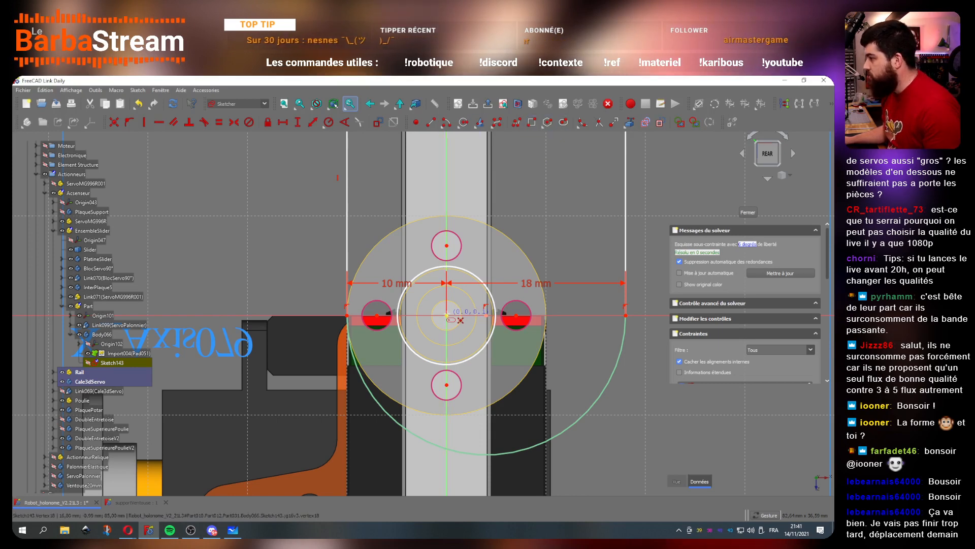
Step: Try to draw a slot from the horn's centre to the upper screw hole, and undo it
click(462, 241)
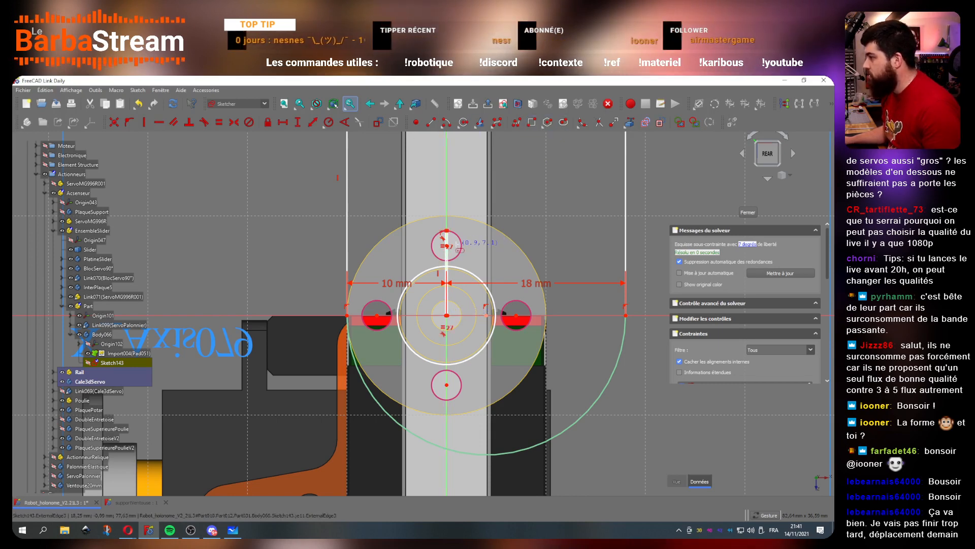
key(Escape)
key(ctrl+z)
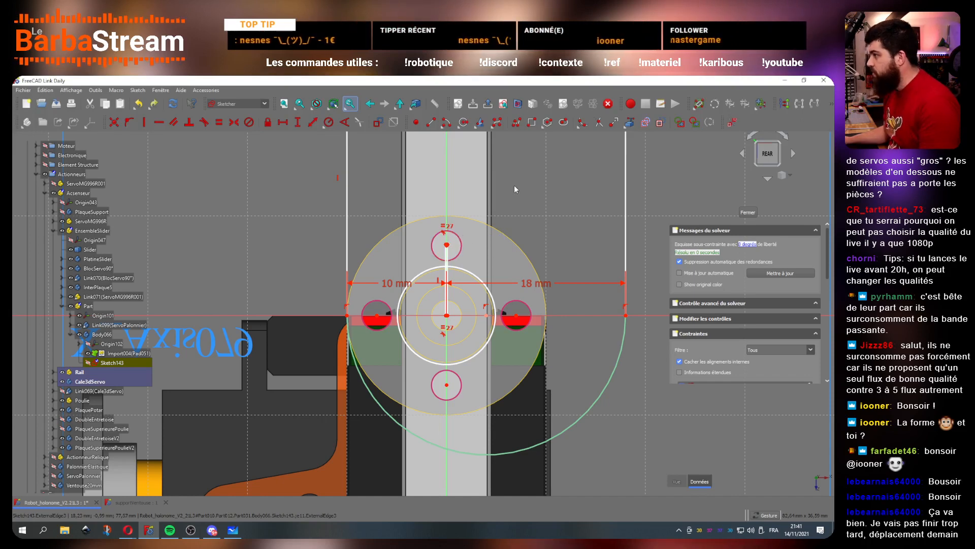
key(ctrl+z)
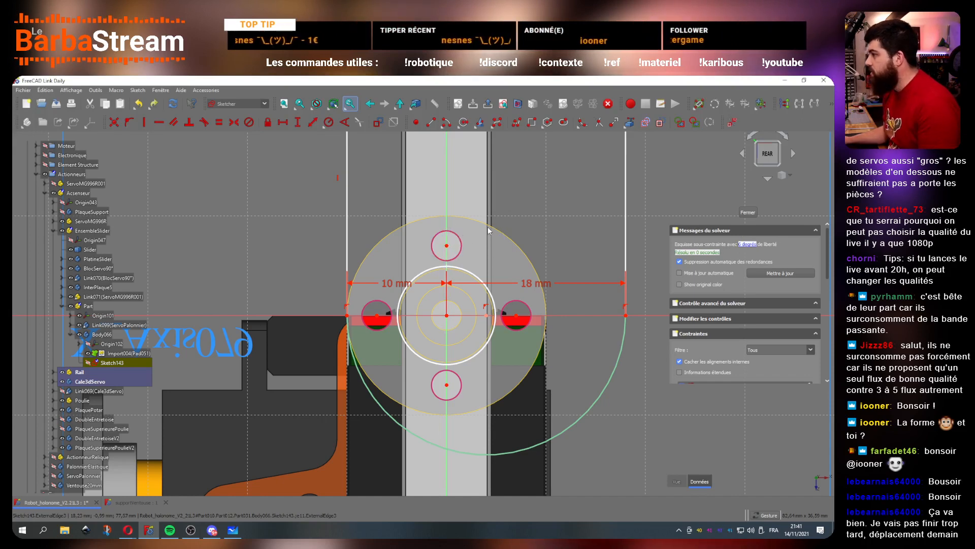
Step: Draw four slots running from the horn's upper, left-hand, right-hand and lower screw holes to near its centre
click(564, 124)
click(447, 246)
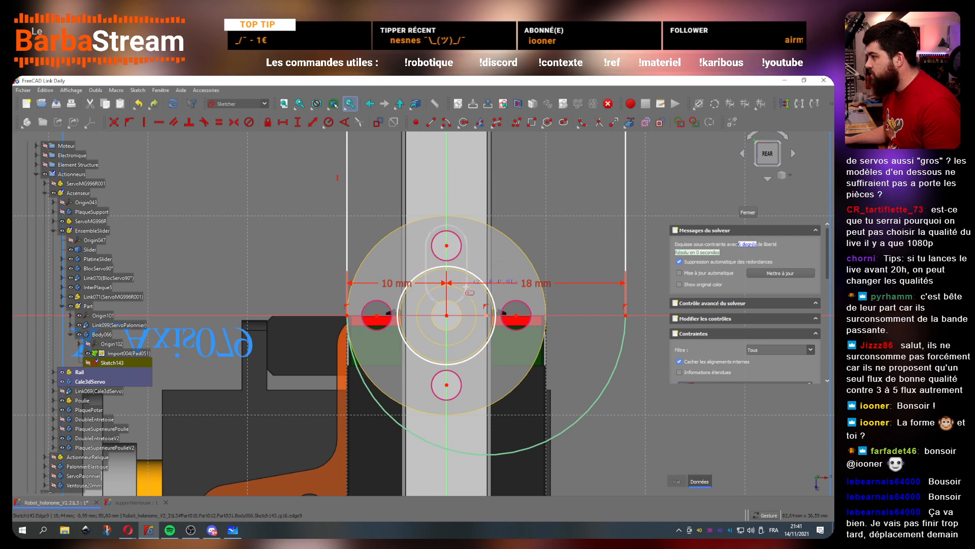
click(471, 320)
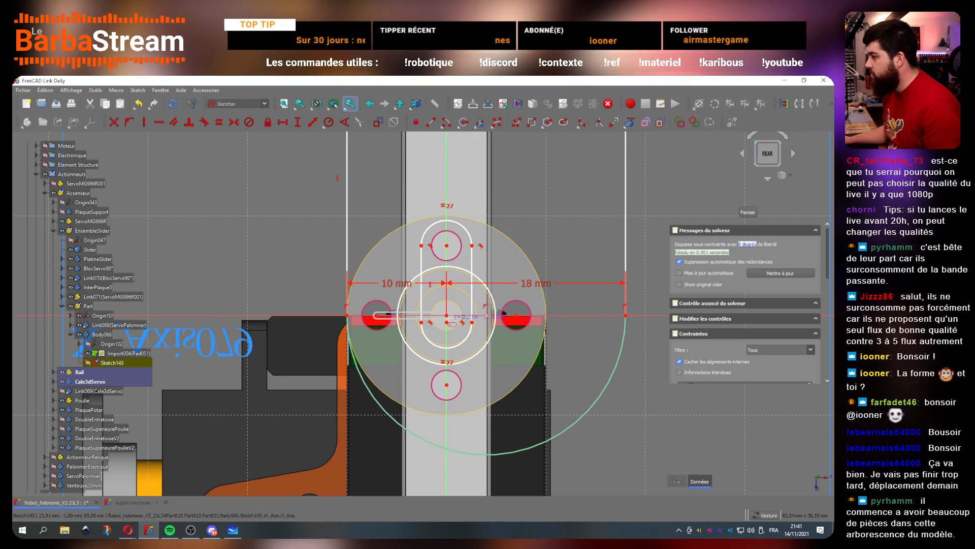
click(376, 316)
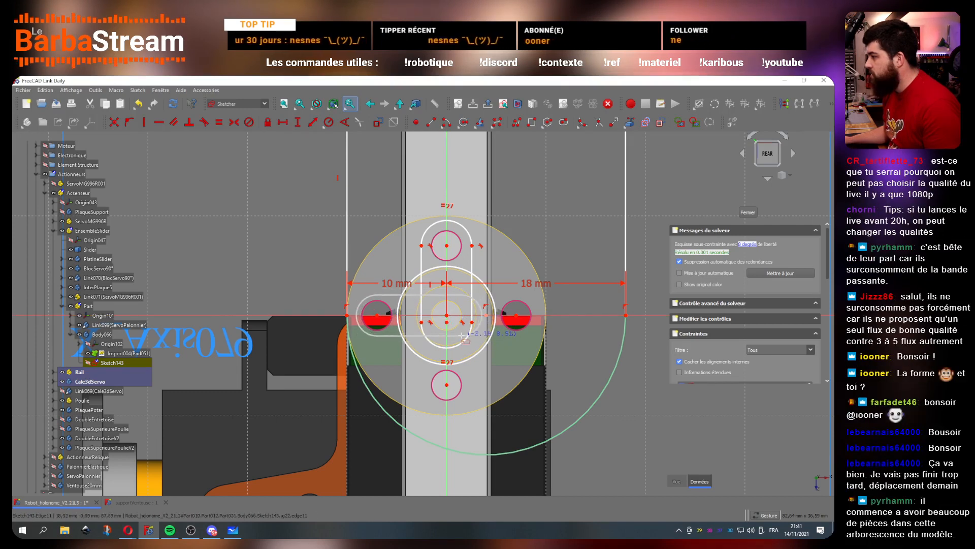
click(462, 316)
click(516, 315)
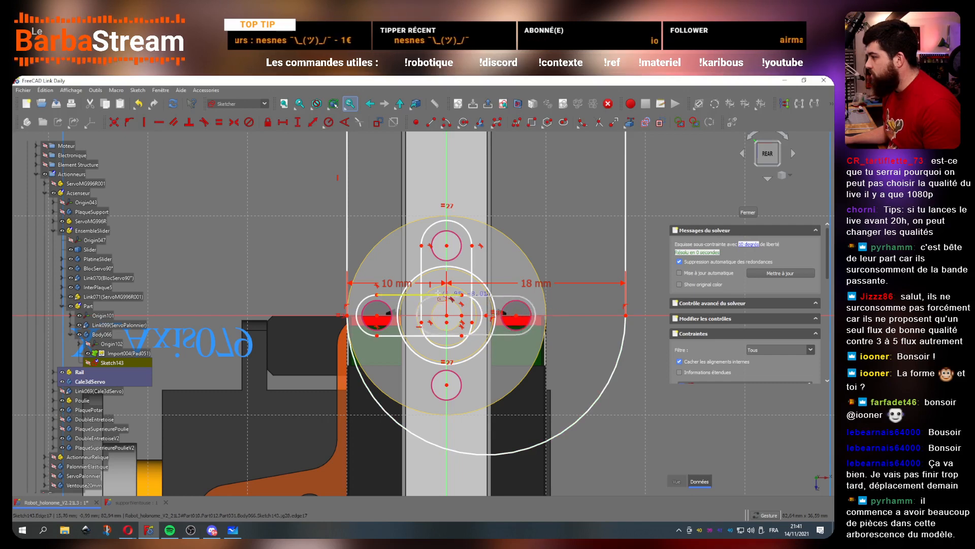
click(449, 310)
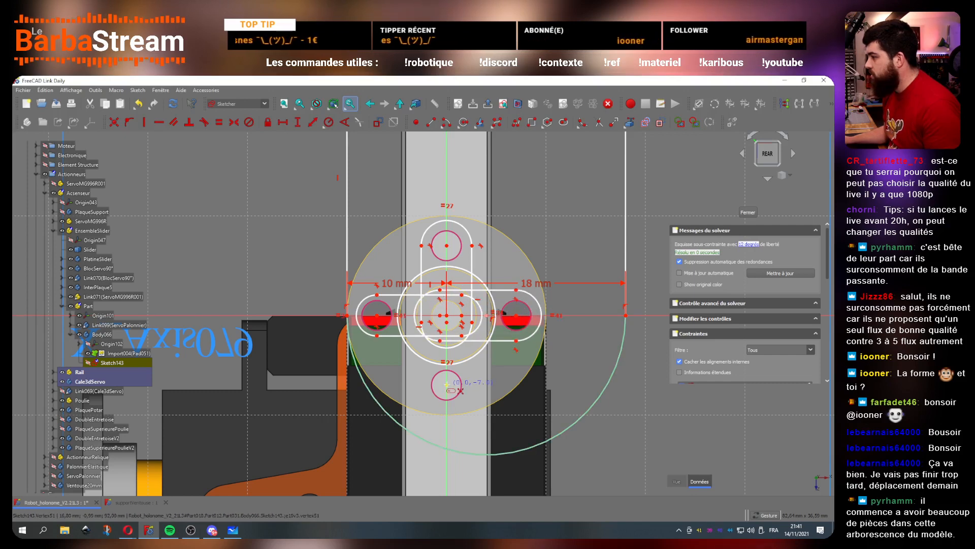
click(475, 313)
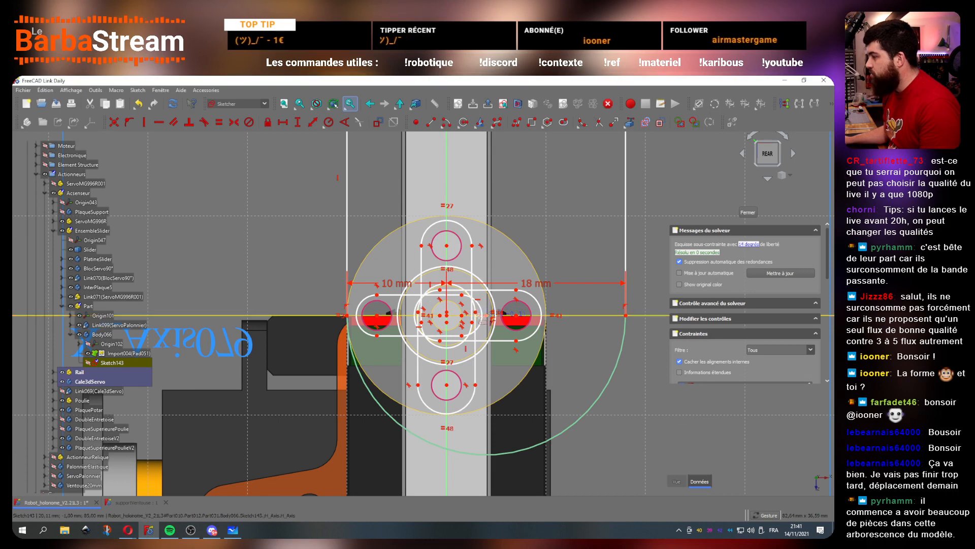
key(Escape)
Step: Make the outer end arcs of the four slots equal and set their diameter to 3.2 mm
scroll(457, 307, up, 3)
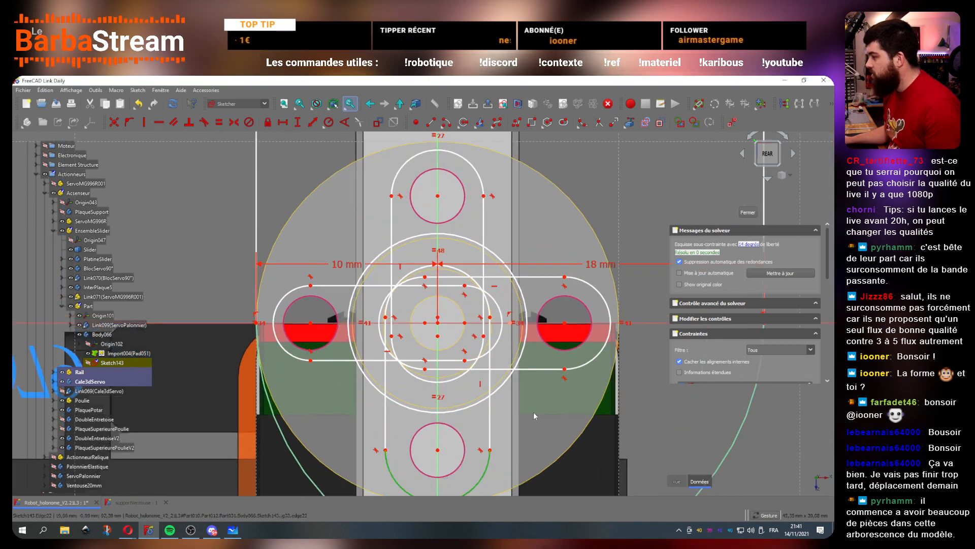
click(581, 366)
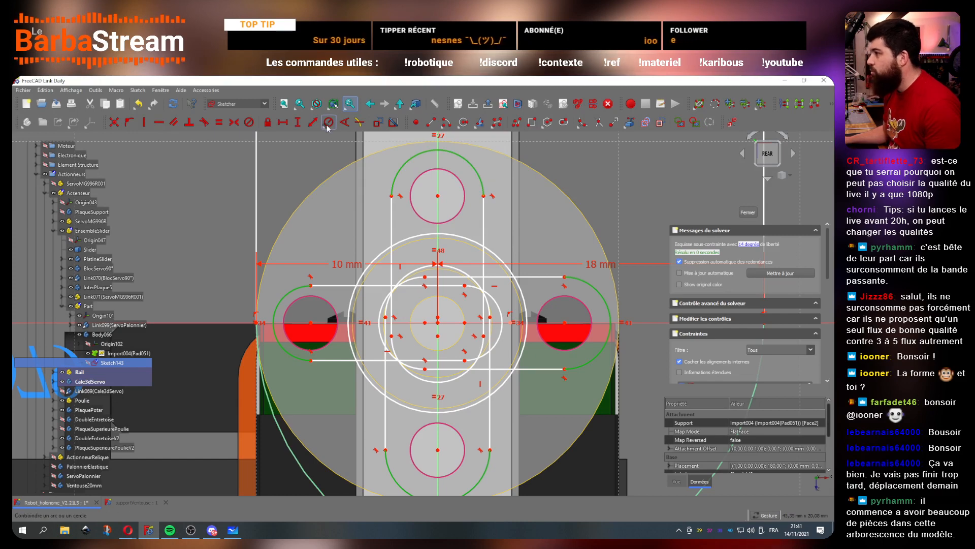
click(218, 124)
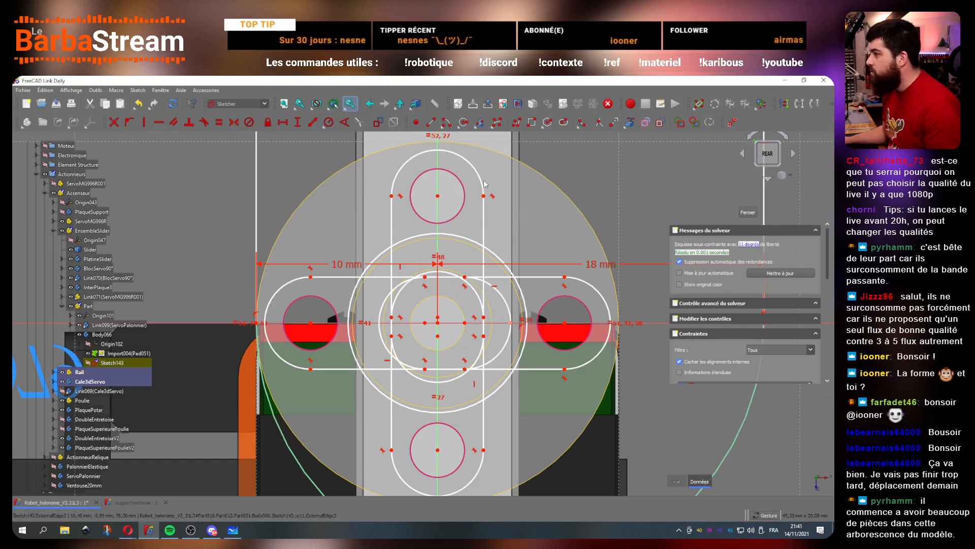
click(329, 122)
text(3.2)
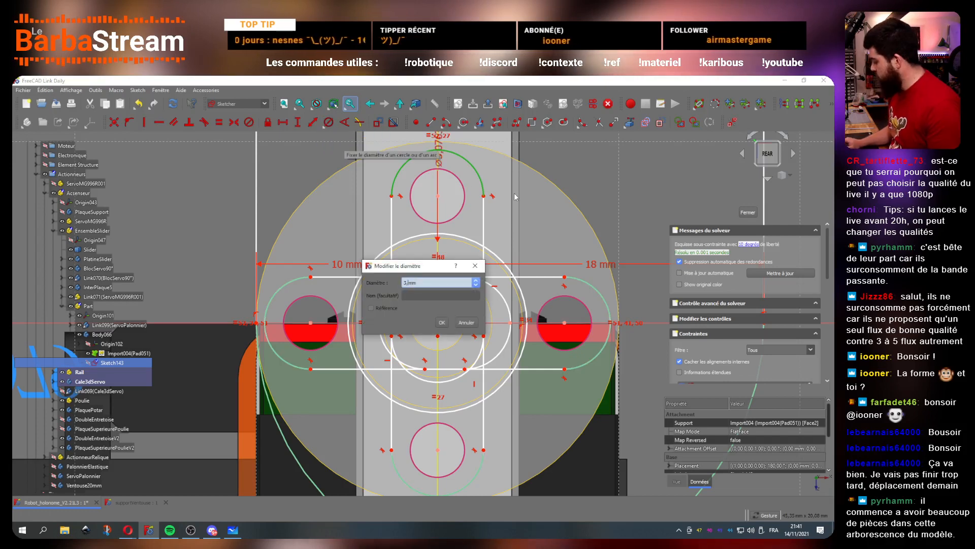
key(Return)
scroll(409, 265, down, 2)
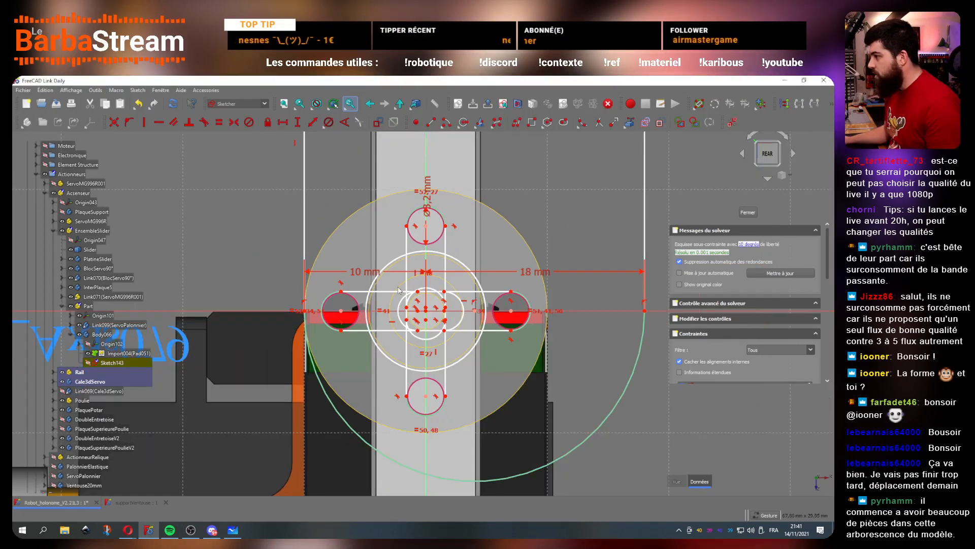
Step: Set the diameter of the large circle around the horn's axis to 10 mm
scroll(405, 274, up, 5)
click(362, 234)
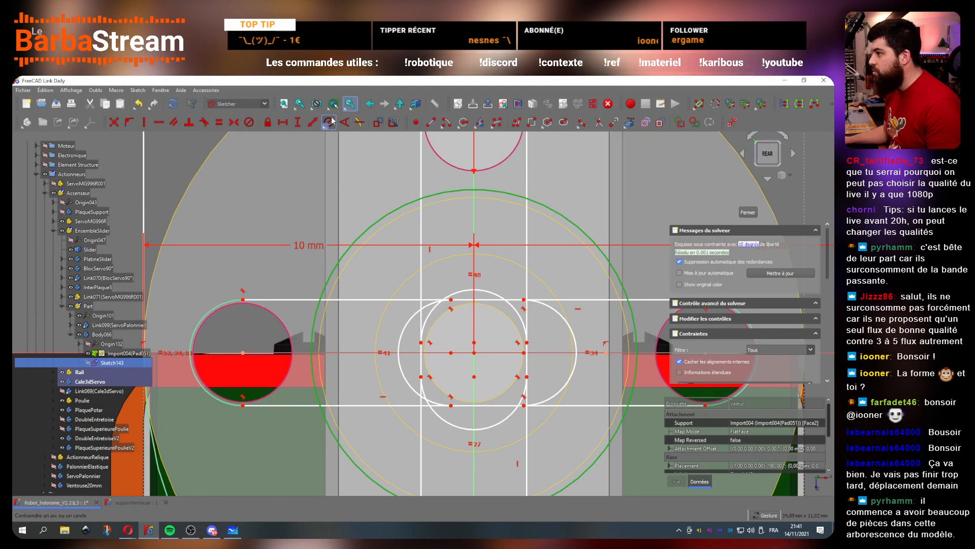
click(329, 122)
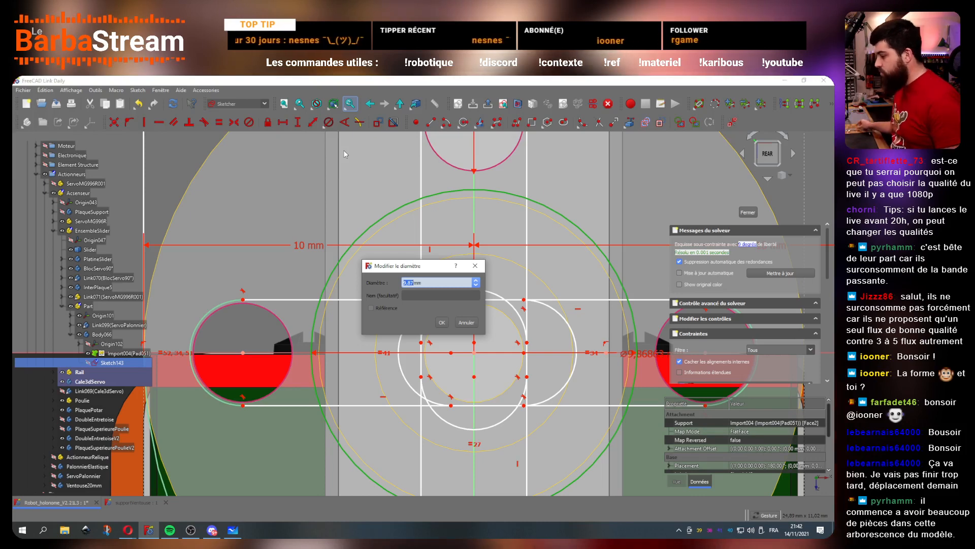
text(10)
key(Return)
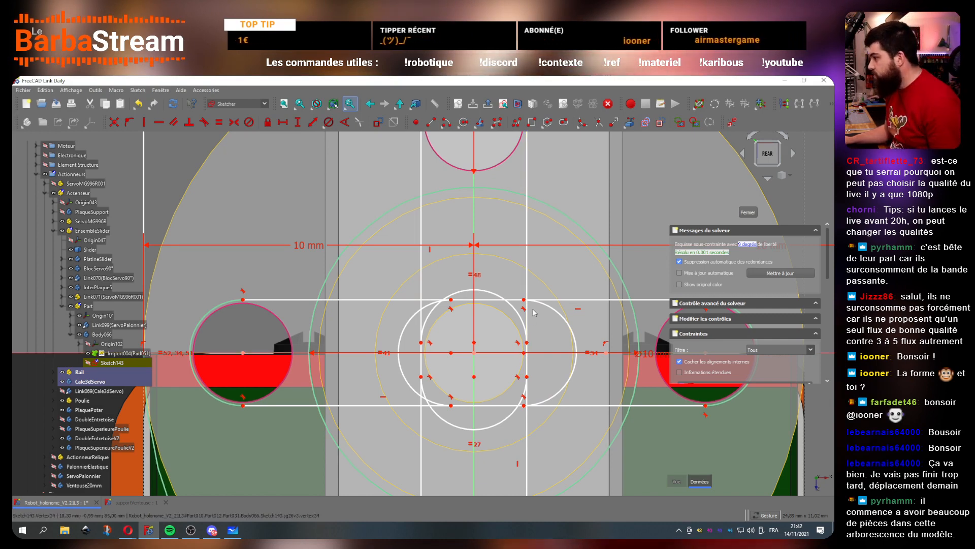
Step: Make the inner arc centres of all four slots coincident with the horn's centre point
drag(540, 305, 541, 307)
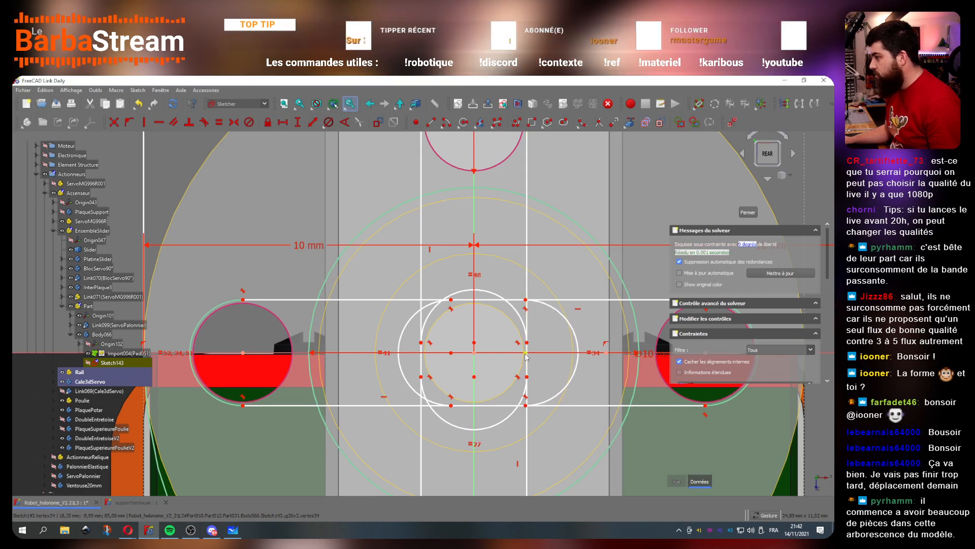
click(526, 355)
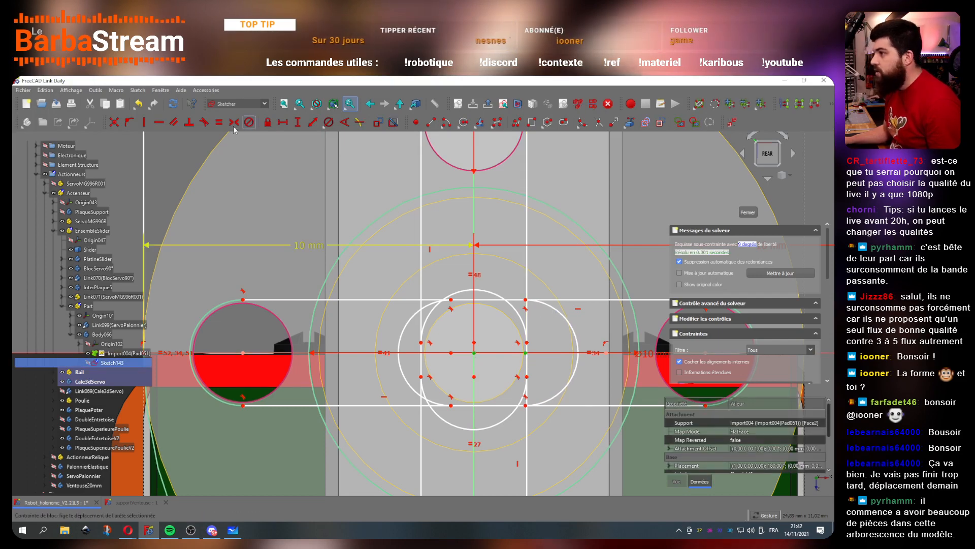
click(118, 123)
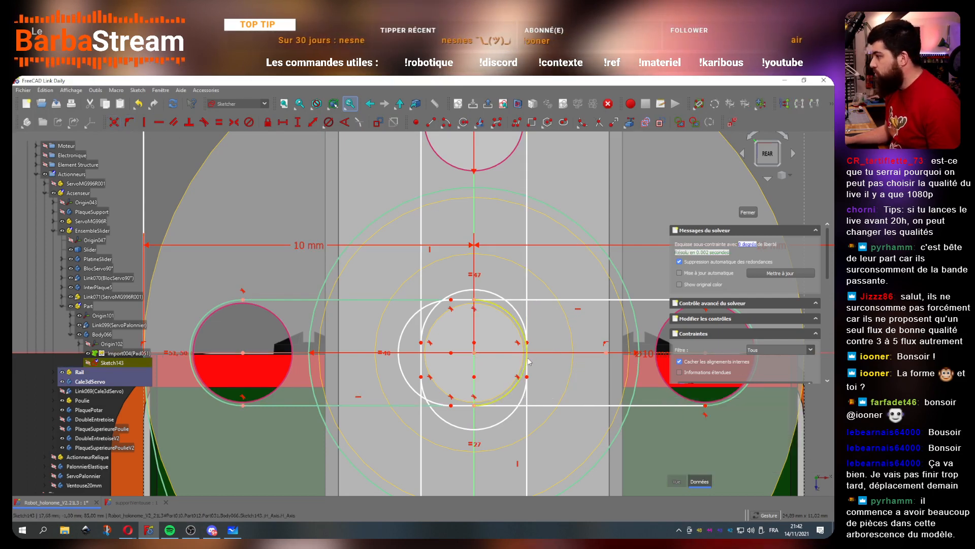
click(452, 354)
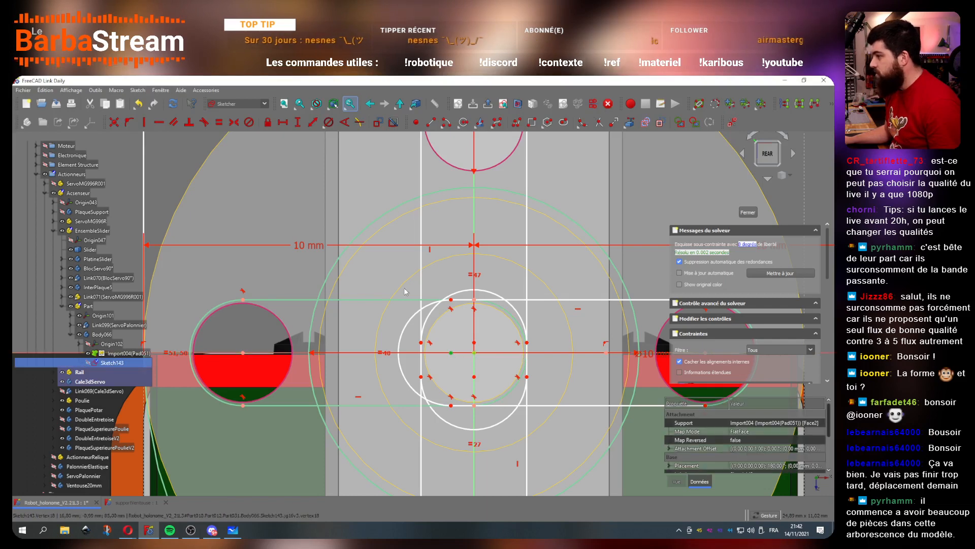
click(117, 123)
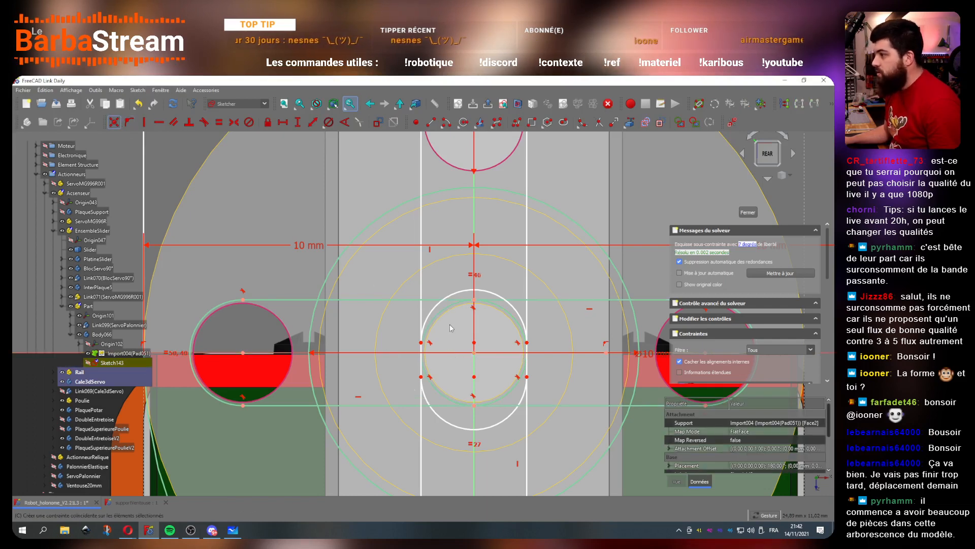
click(475, 343)
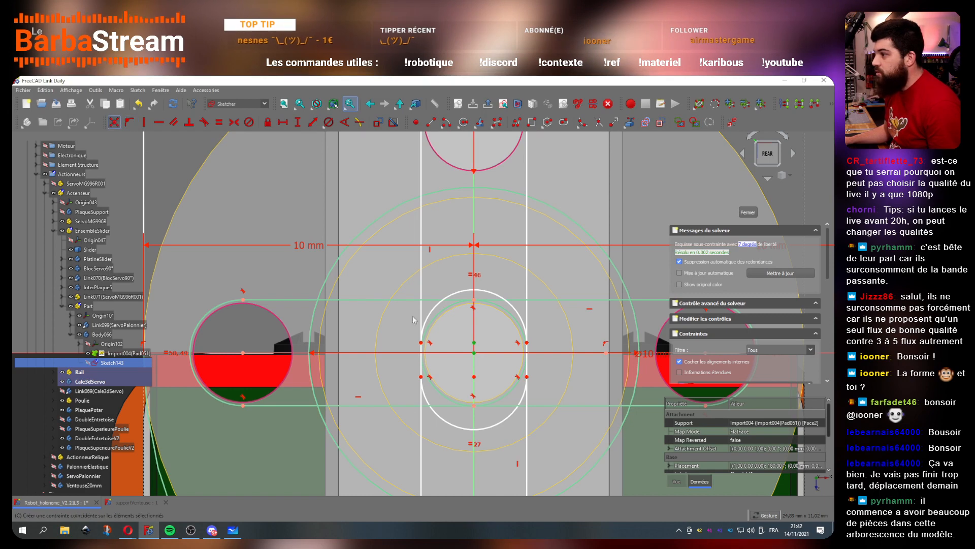
click(116, 123)
click(474, 378)
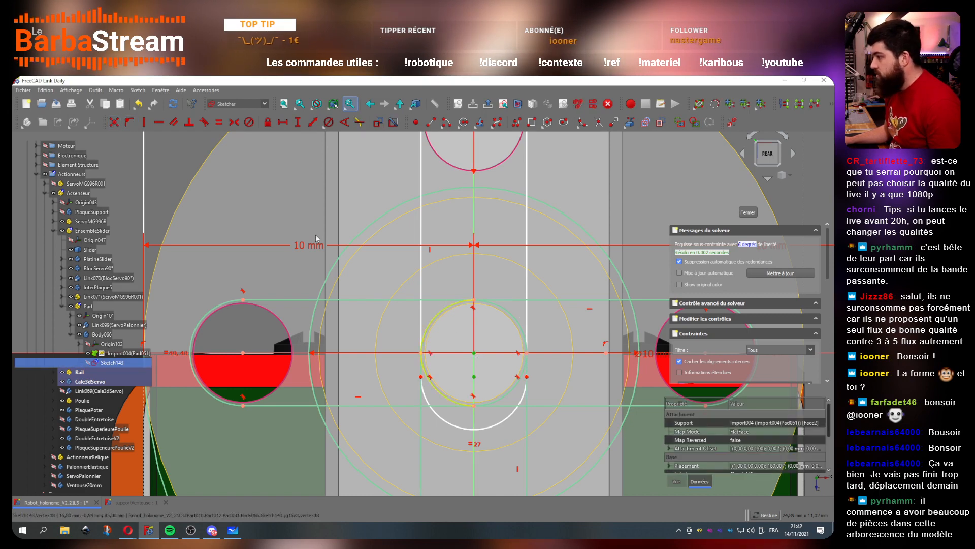
click(112, 125)
scroll(390, 326, down, 4)
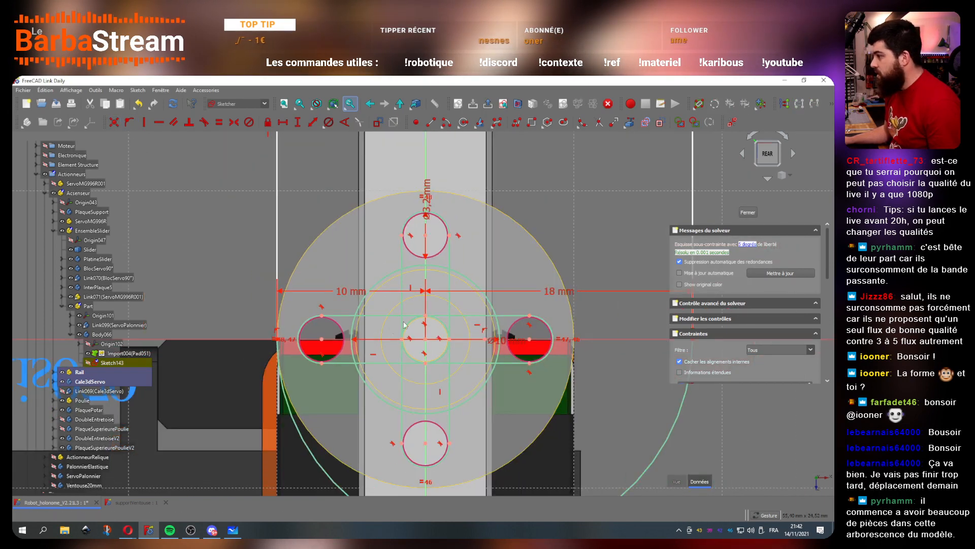
Step: Try to trim the 10 mm circle beside the left-hand slot and the upper slot's side line, undoing each trim
scroll(425, 300, up, 2)
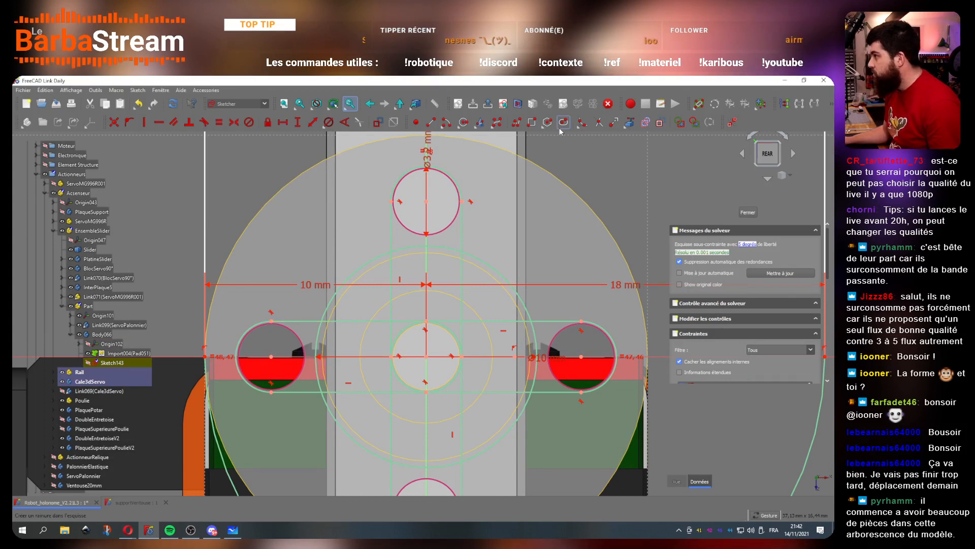
click(598, 123)
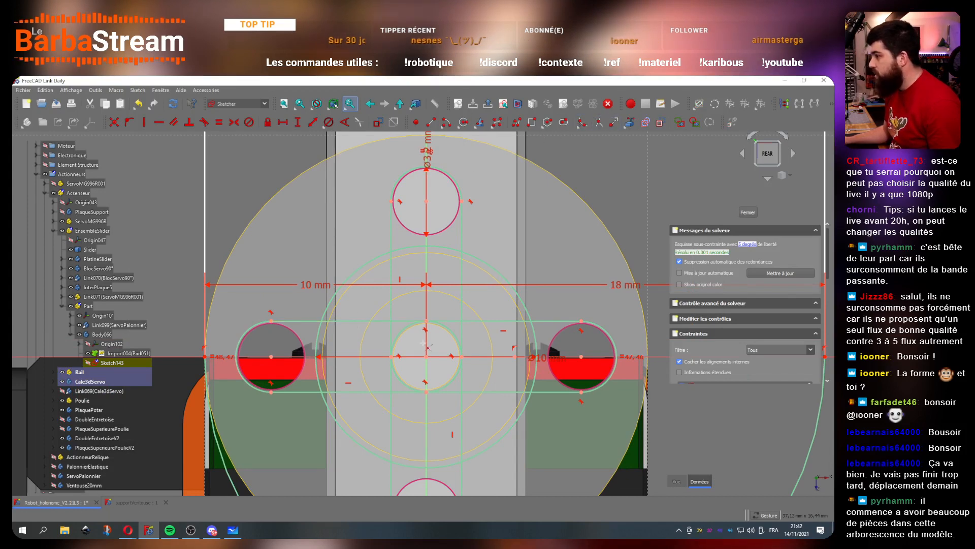
click(329, 305)
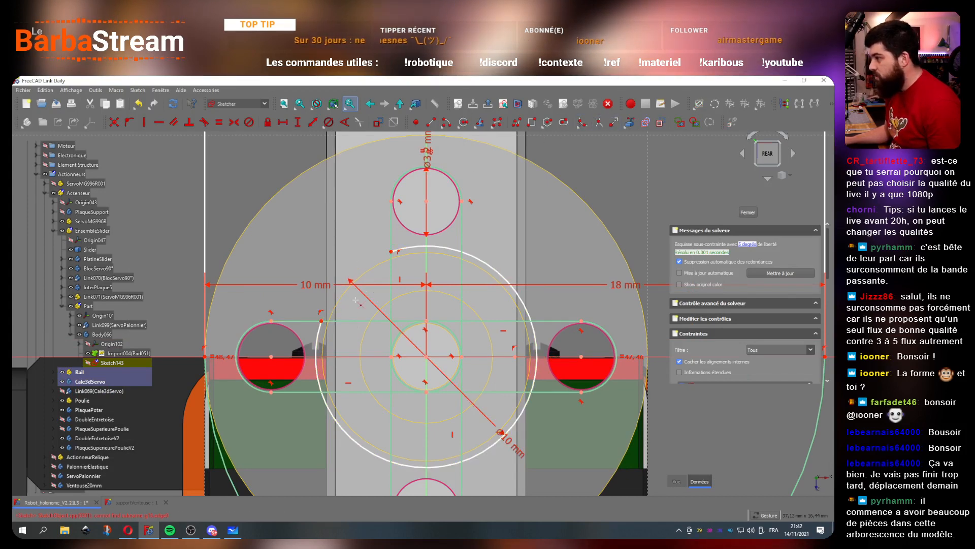
key(ctrl+z)
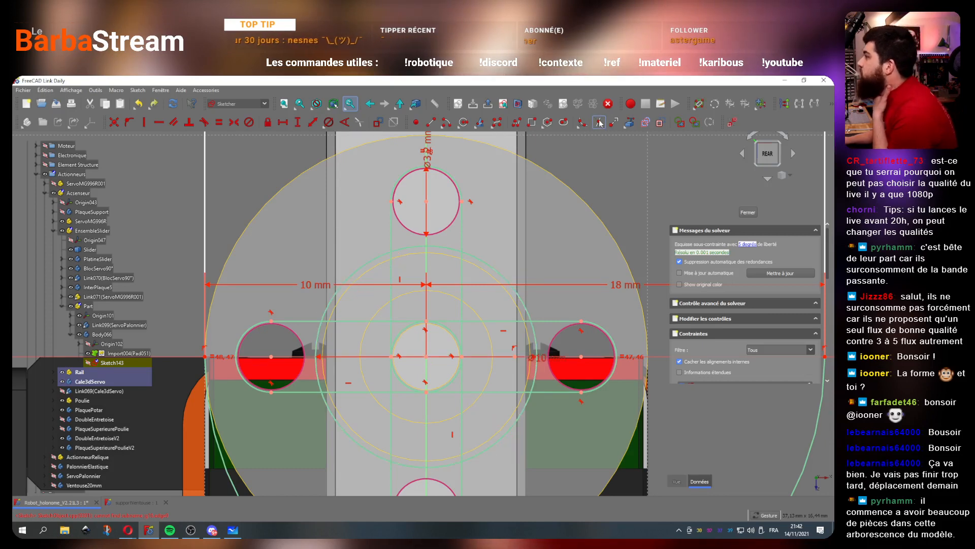
click(391, 242)
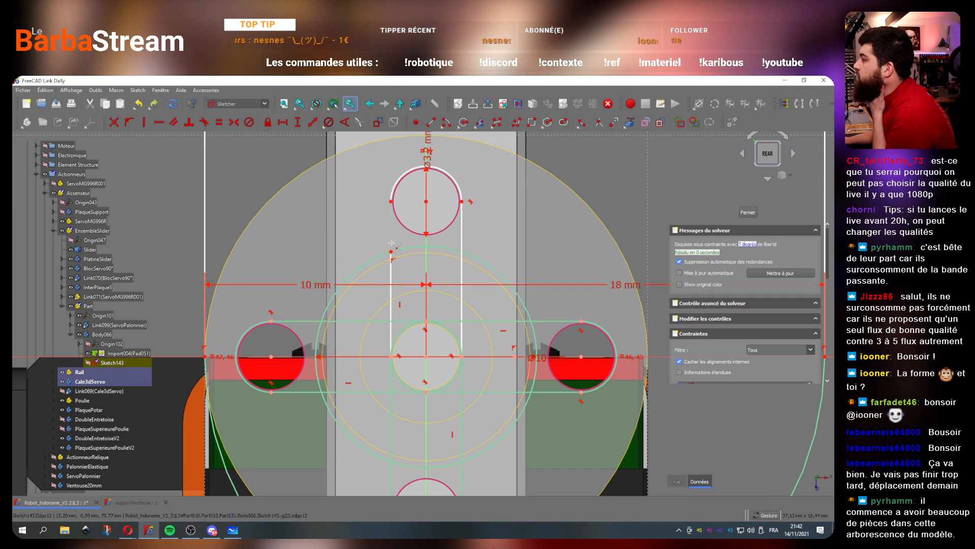
key(ctrl+z)
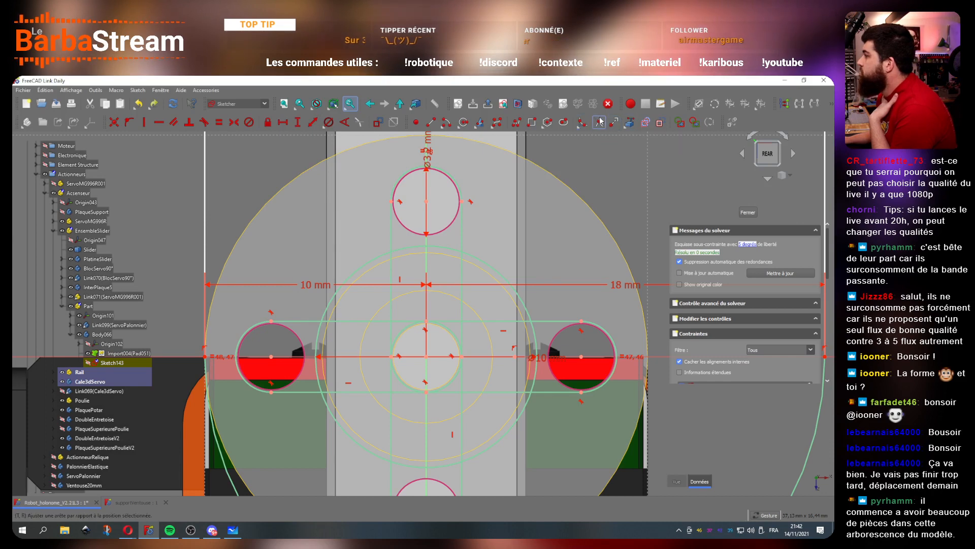
Step: Trim away the side lines of the four slots between the 10 mm circle and the horn's centre
click(391, 273)
click(462, 276)
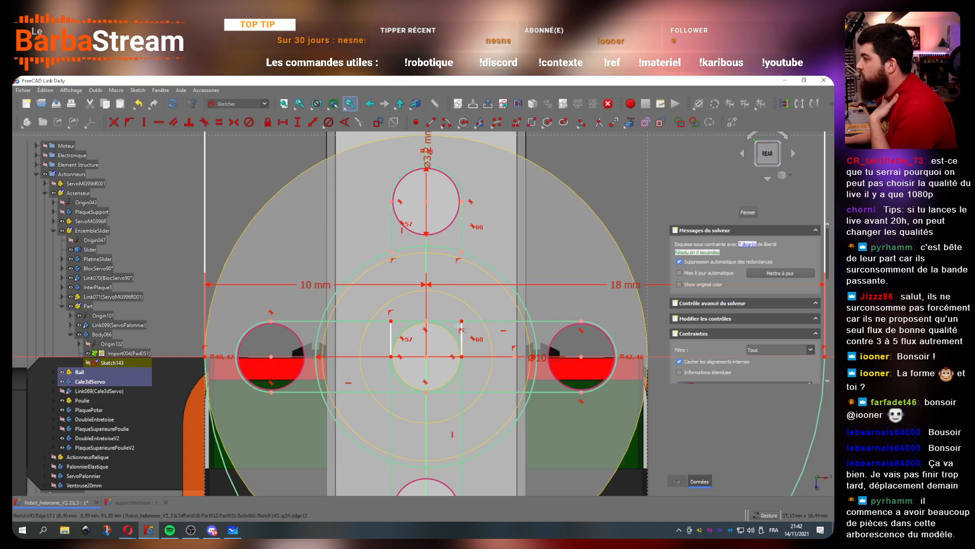
click(392, 338)
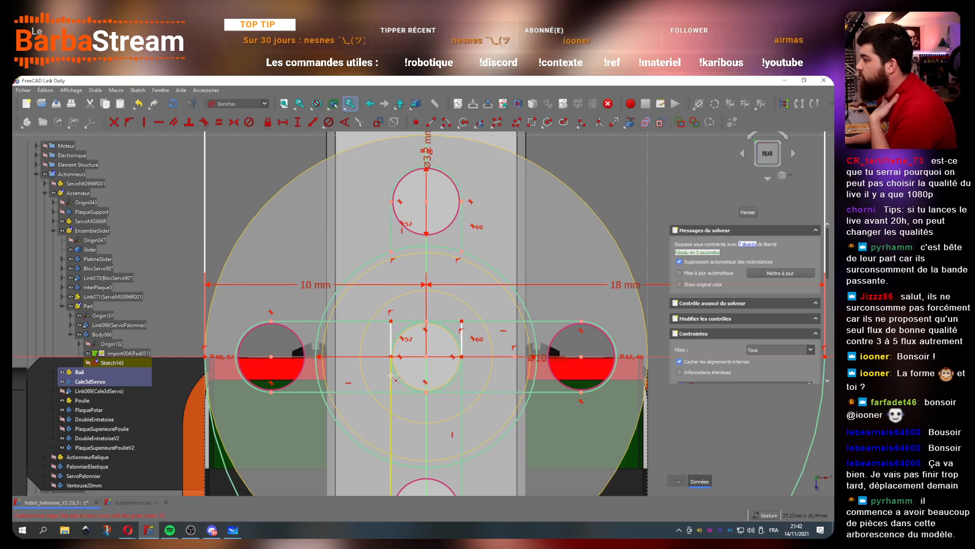
click(462, 377)
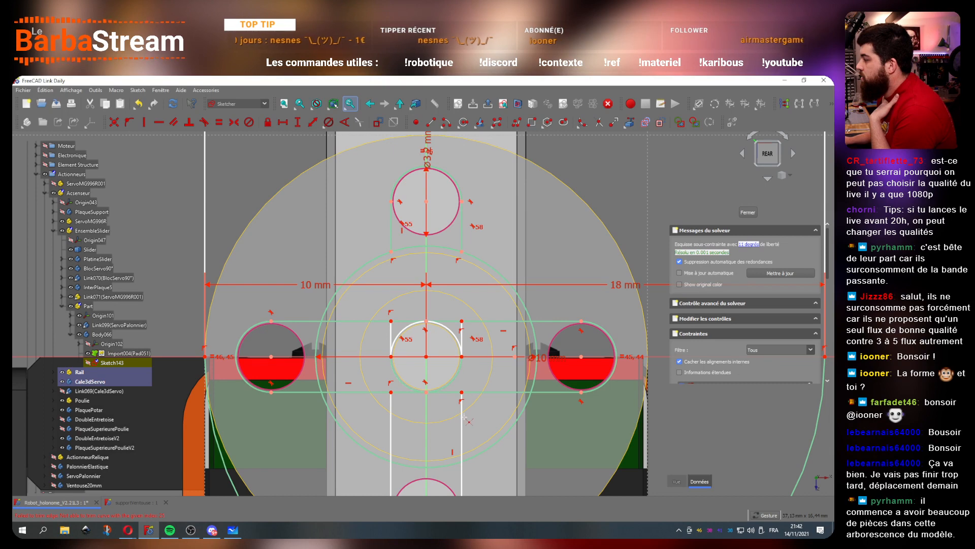
click(356, 392)
click(354, 324)
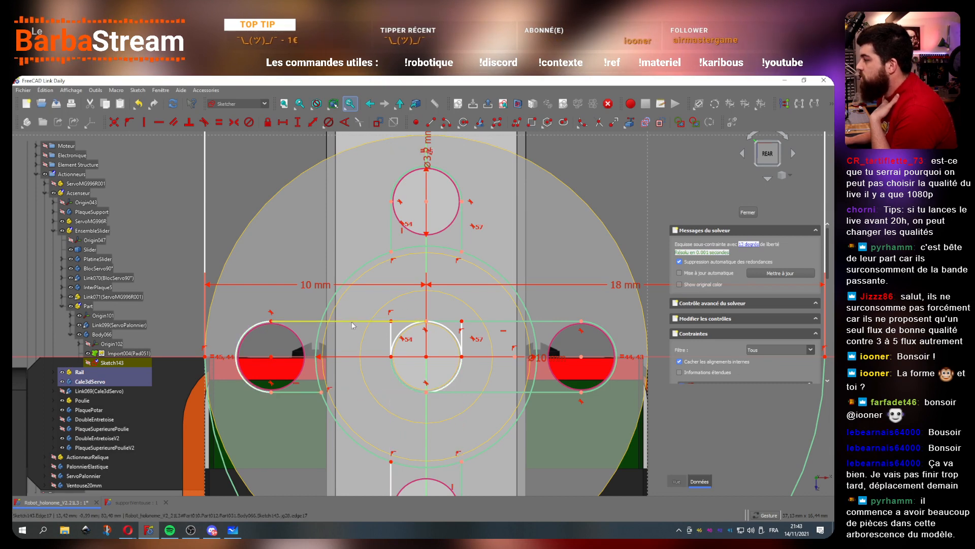
click(489, 321)
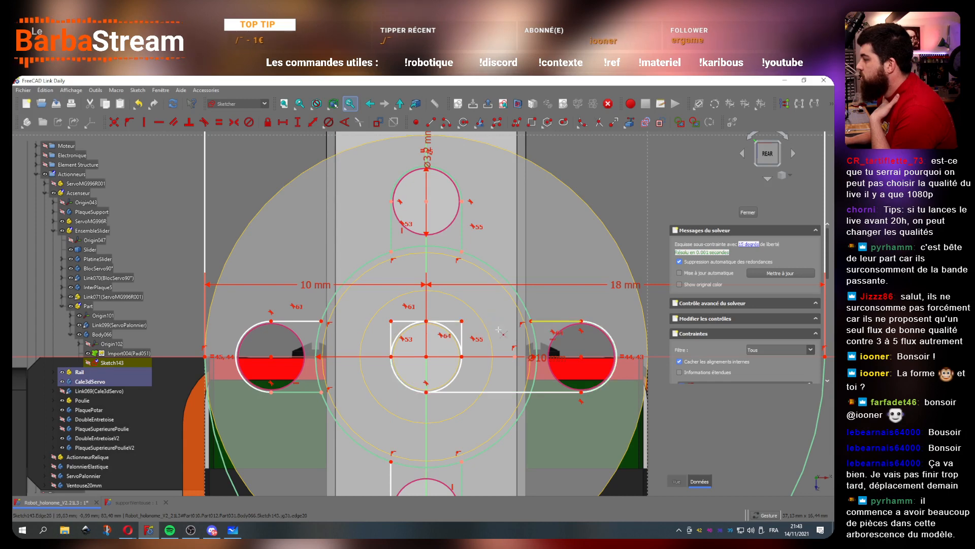
Step: Trim the 10 mm circle where it crosses the four slots and delete the leftover slot geometry around the horn's centre
click(537, 375)
click(443, 248)
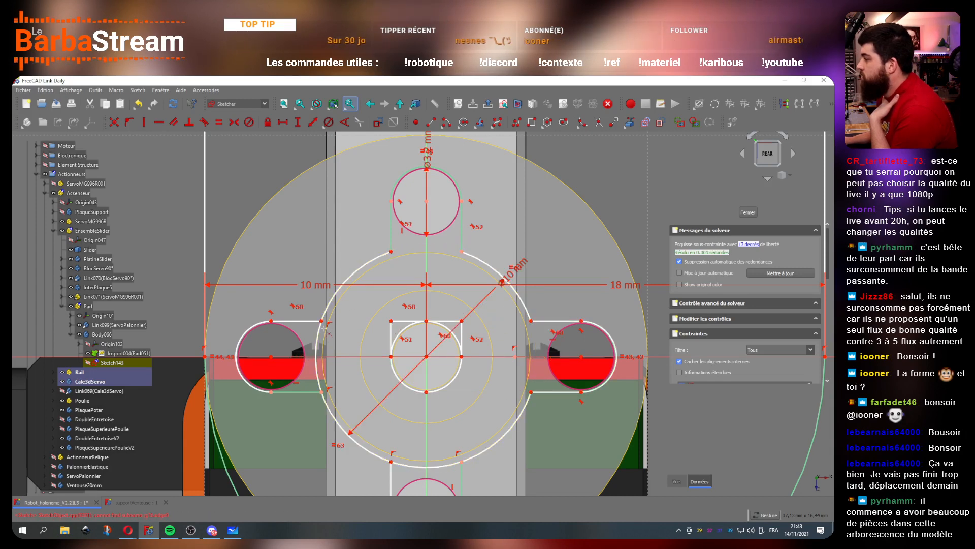
click(319, 346)
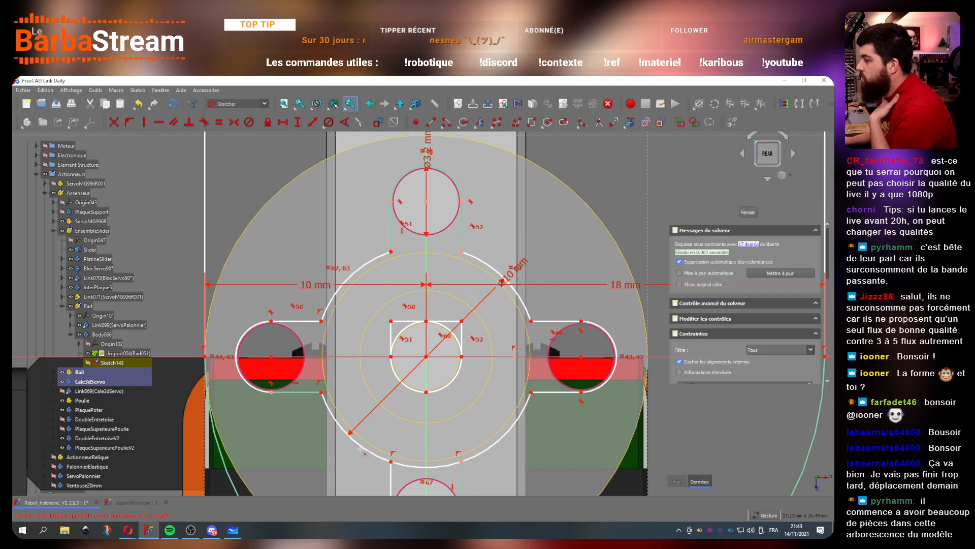
click(412, 465)
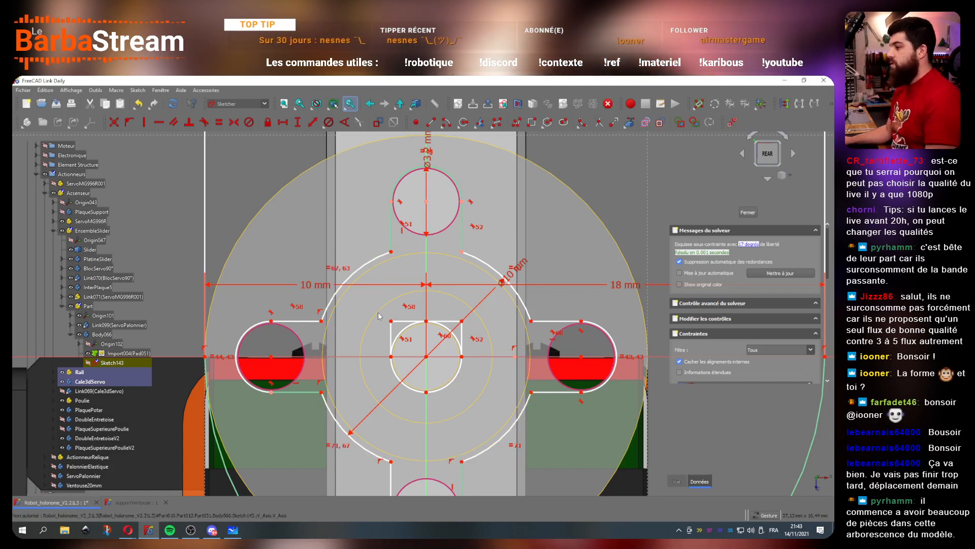
drag(370, 294, 477, 405)
key(Delete)
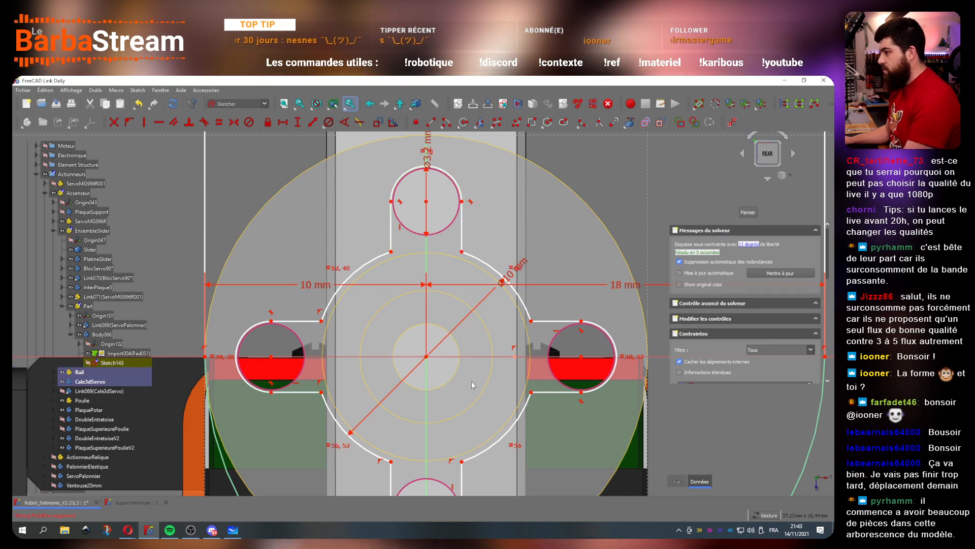
Step: Constrain the upper slot's right side line and the lower slot's left side line to be vertical
scroll(440, 315, down, 2)
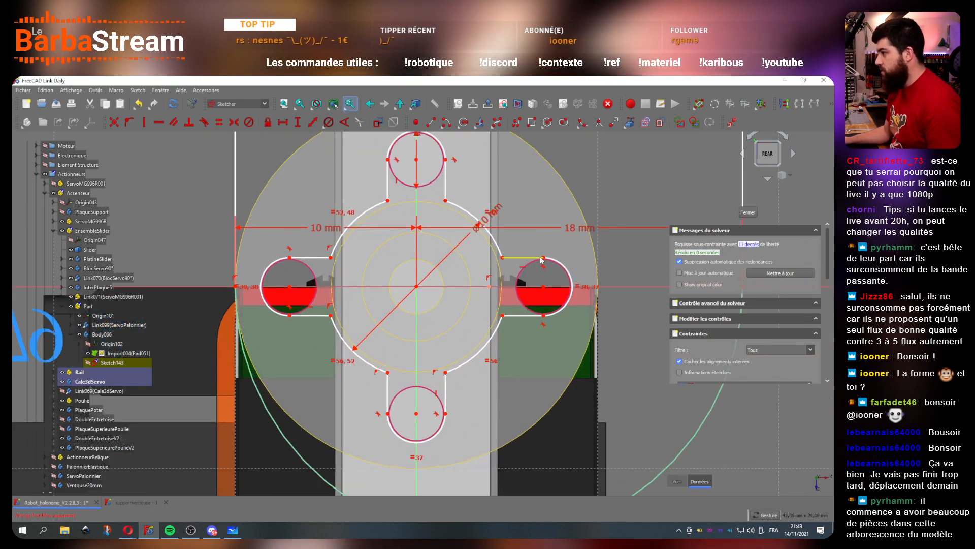
scroll(495, 235, down, 2)
scroll(493, 200, up, 2)
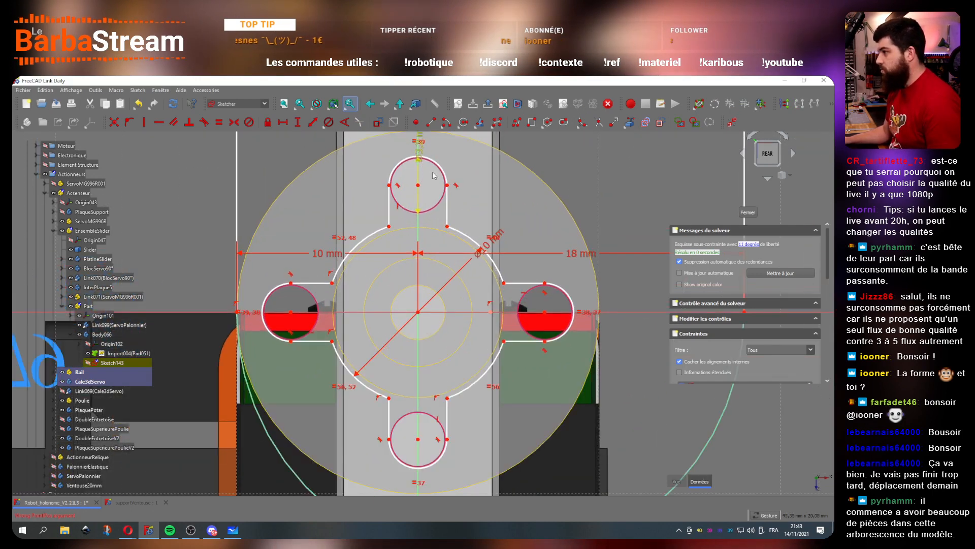
click(449, 207)
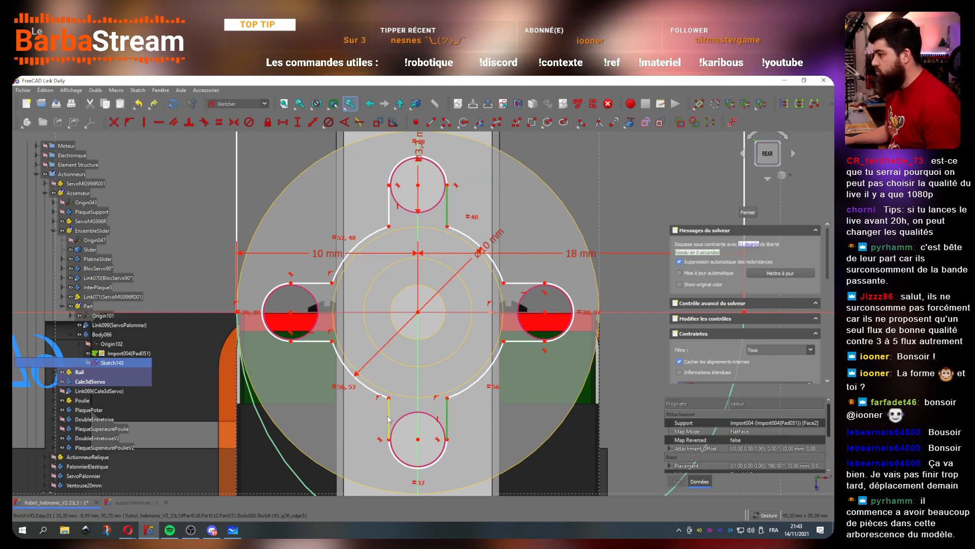
click(148, 124)
click(471, 306)
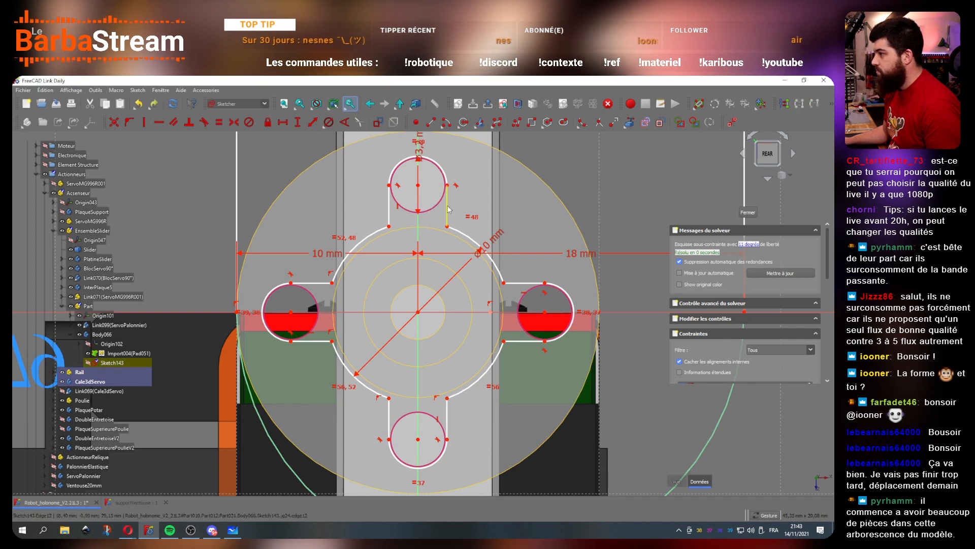
click(151, 124)
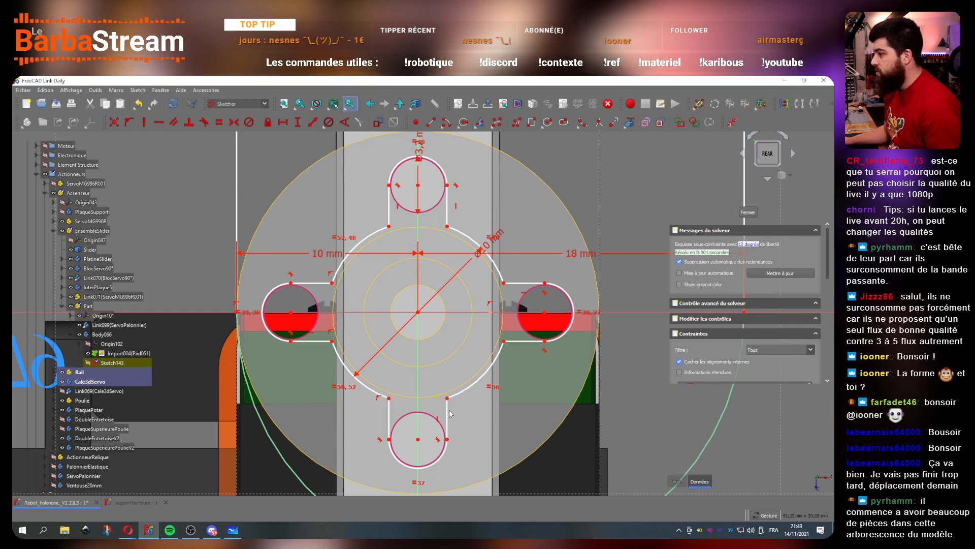
click(390, 416)
click(146, 123)
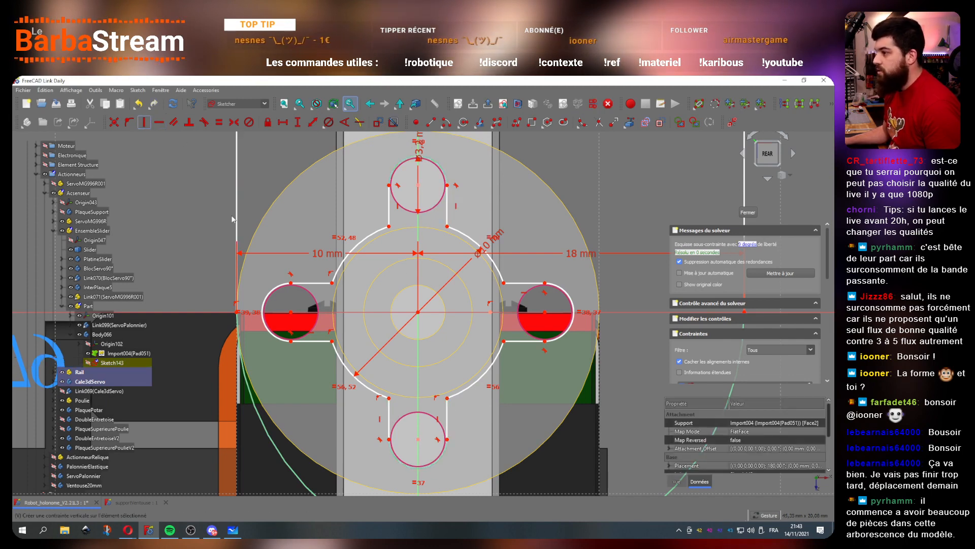
Step: Constrain the left slot's upper side line and the right slot's lower side line to be horizontal
click(334, 312)
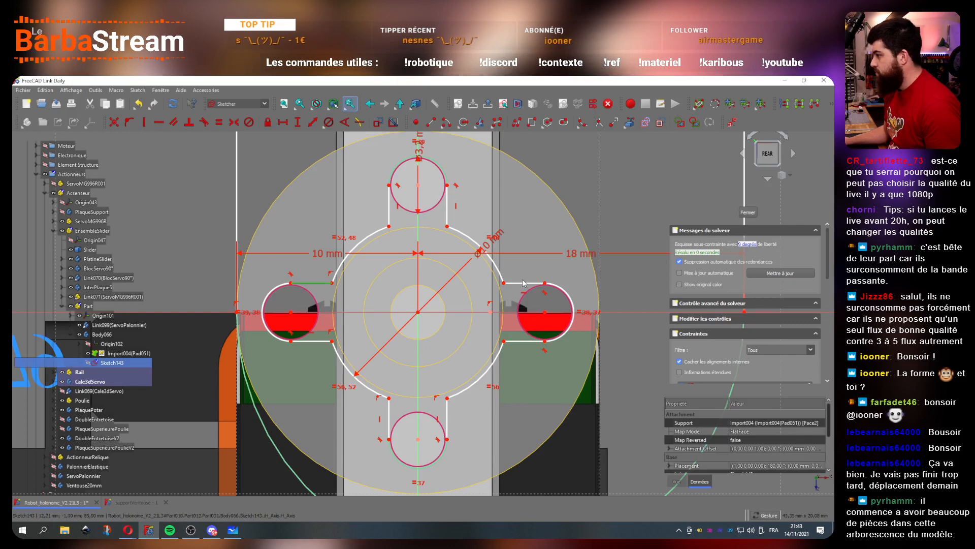
click(522, 344)
click(159, 122)
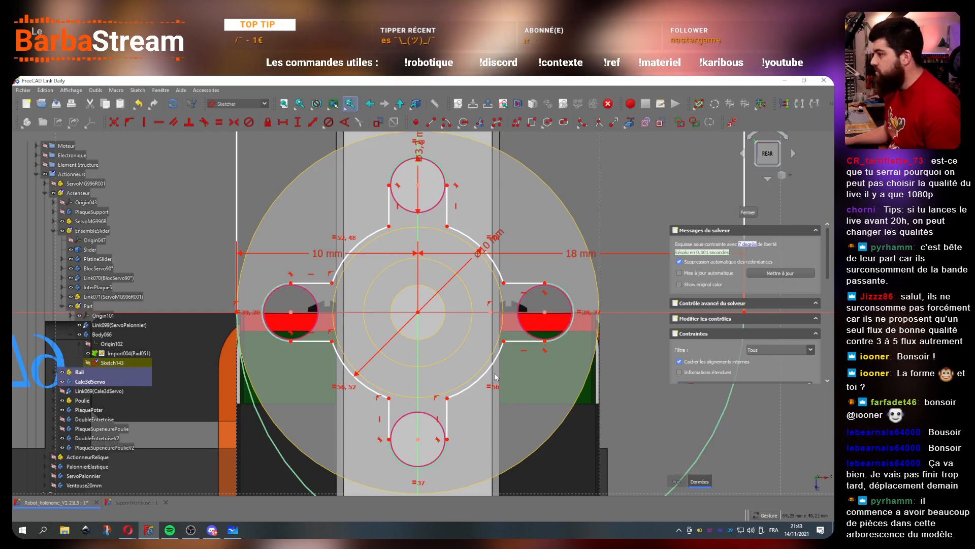
Step: Try to make the four remaining arcs of the 10 mm circle equal, and undo the constraint
click(487, 376)
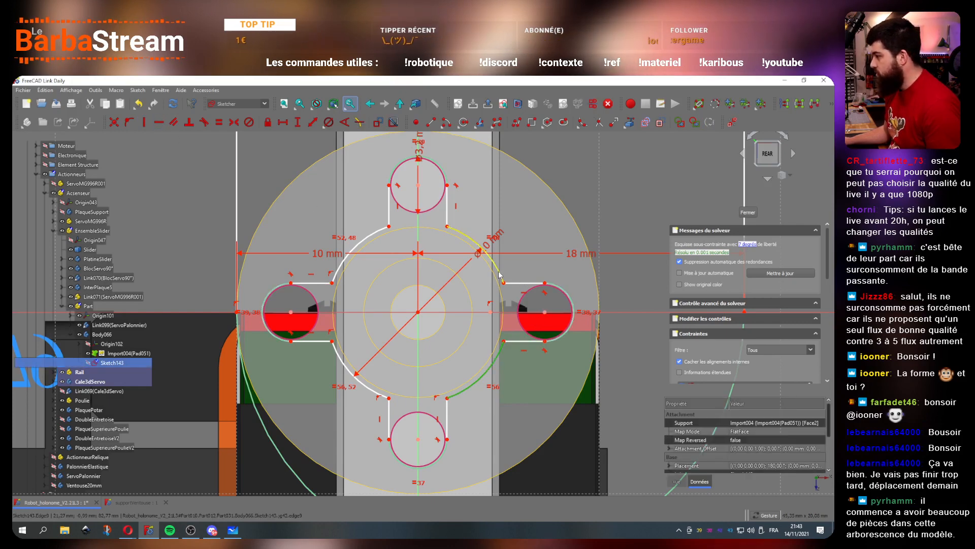
click(365, 241)
click(349, 367)
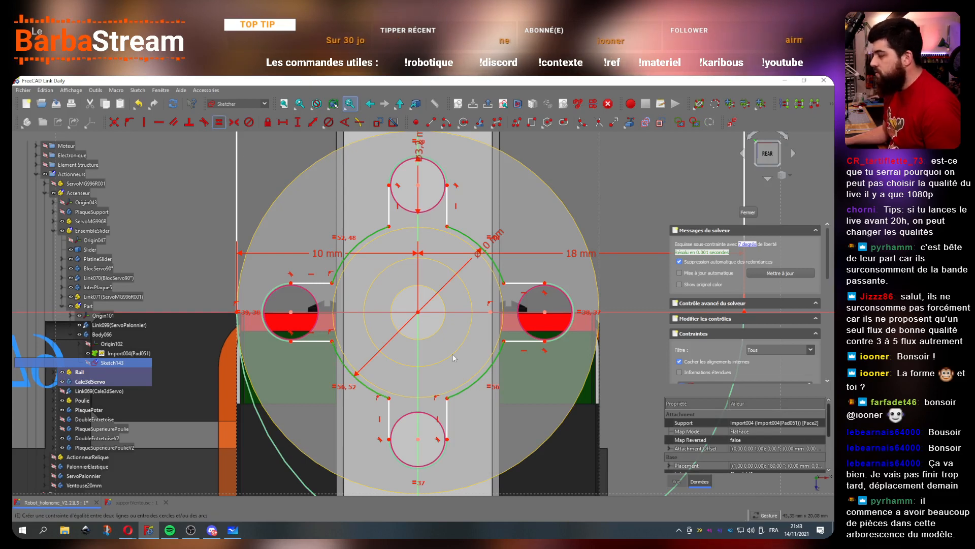
key(e)
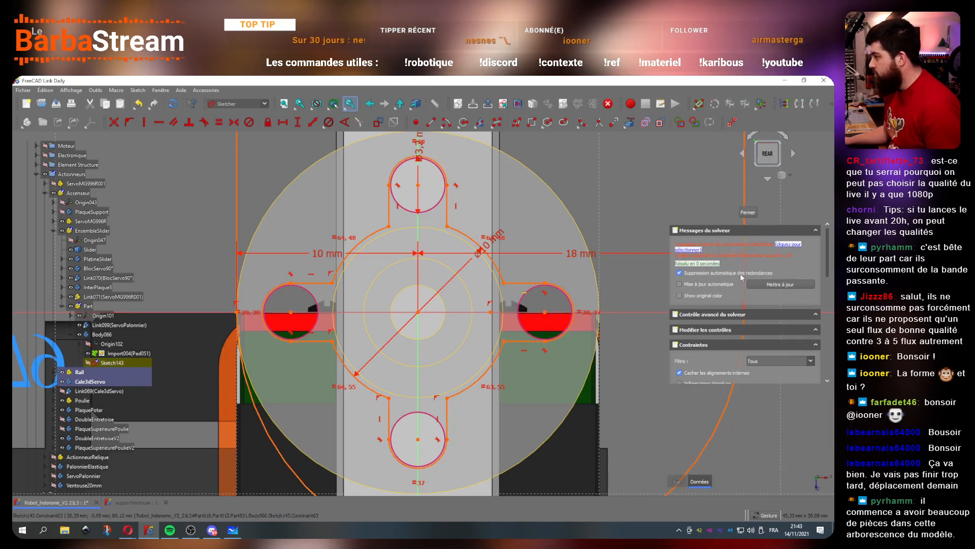
key(ctrl+z)
Step: Test the arcs of the 10 mm circle for free movement and make the loose arc centre coincident with the horn's centre
click(497, 268)
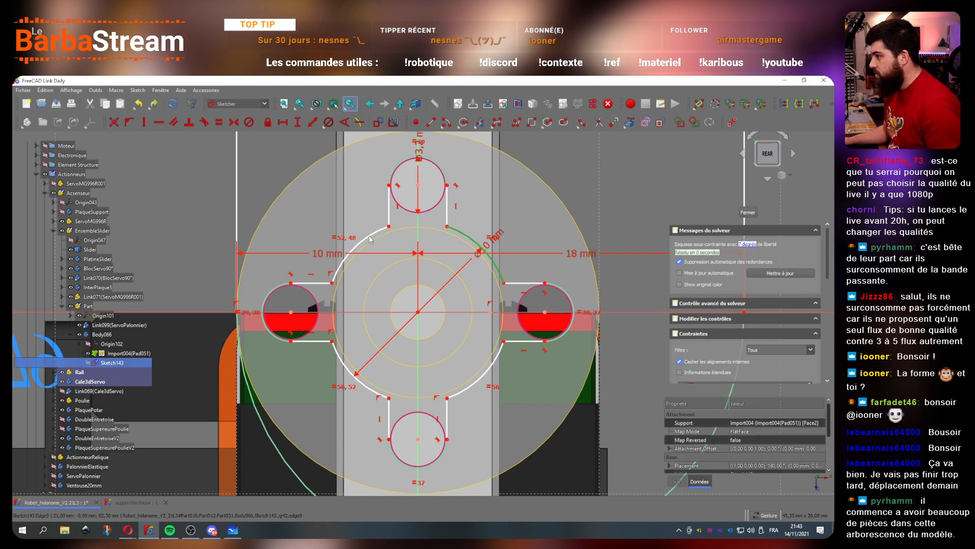
click(354, 248)
click(393, 288)
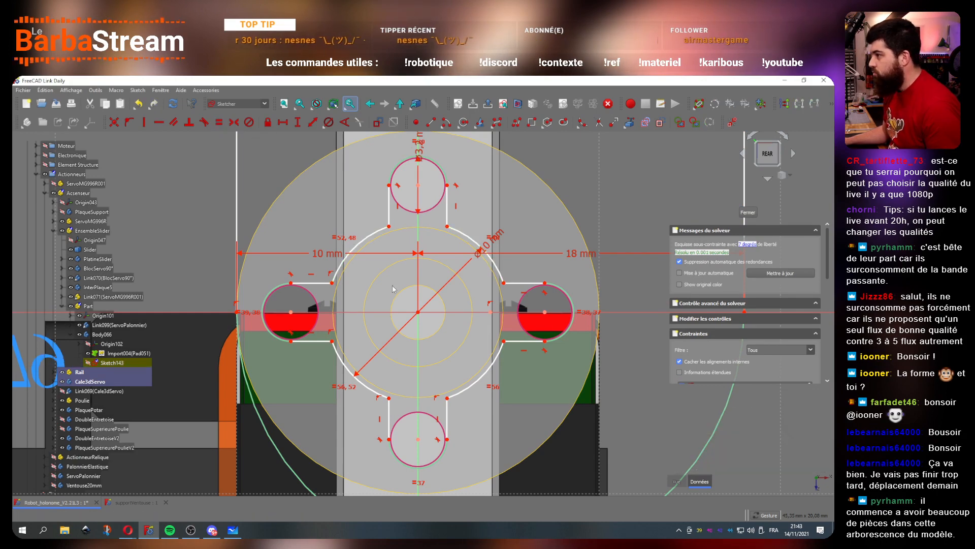
click(345, 374)
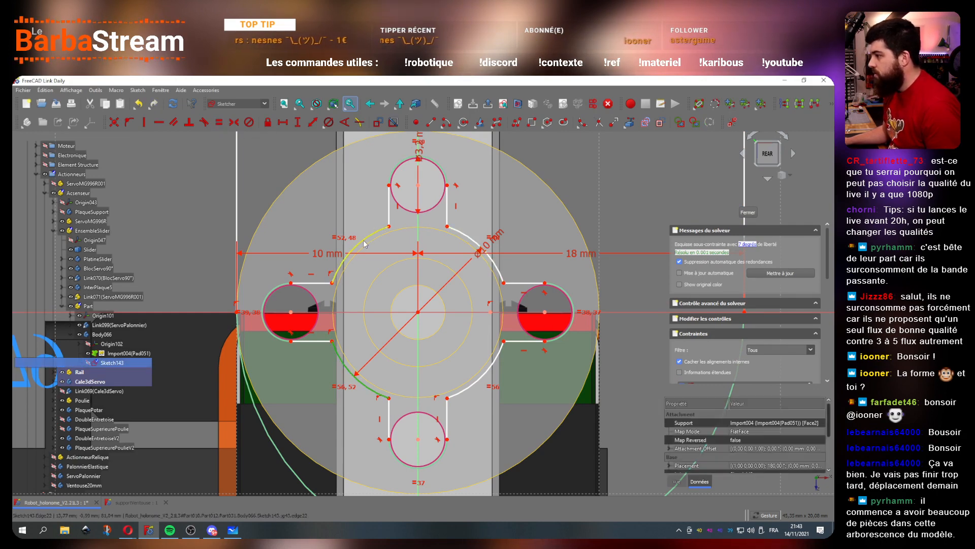
click(473, 364)
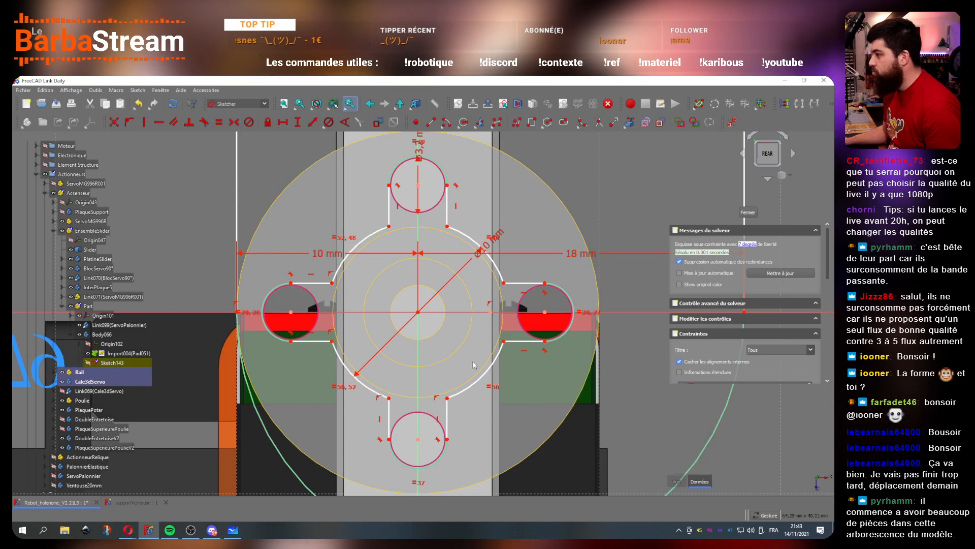
click(470, 387)
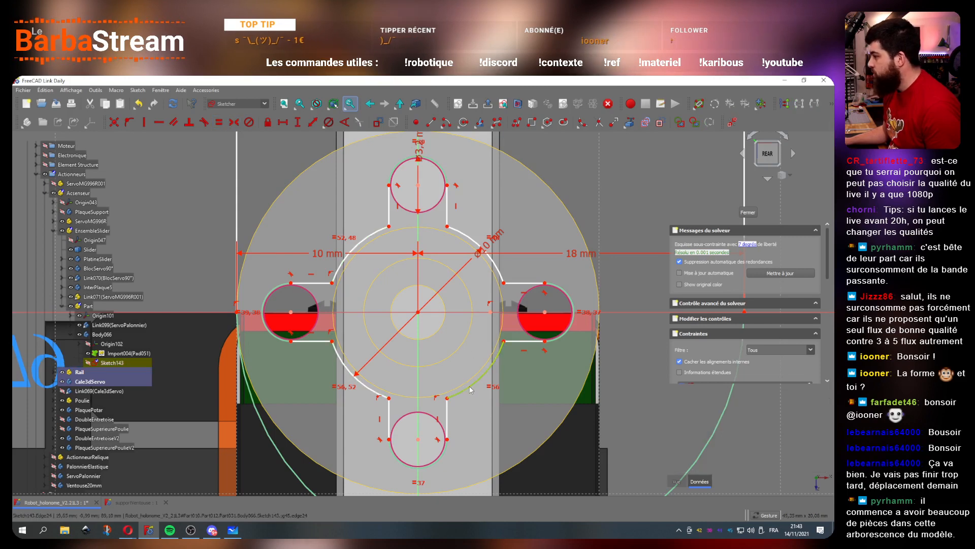
click(219, 123)
drag(505, 344, 416, 313)
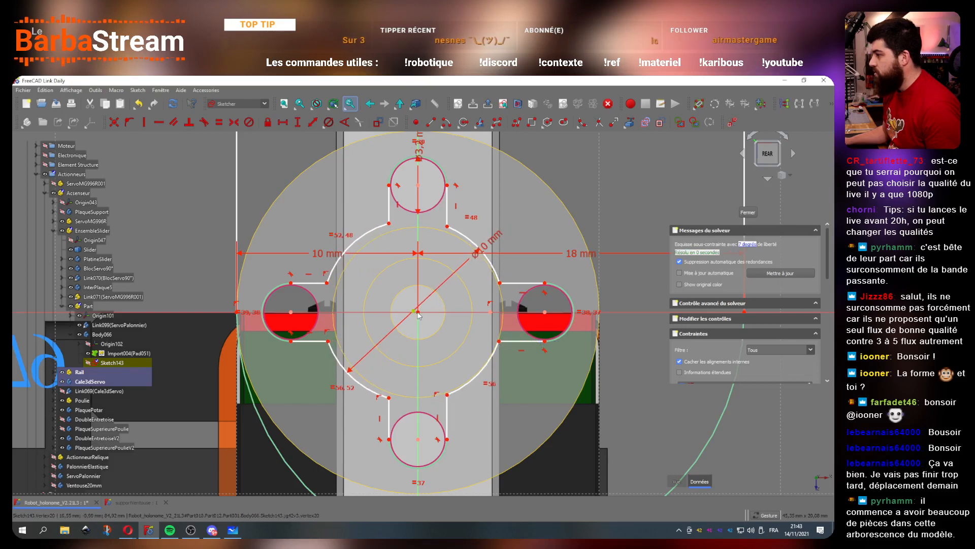
click(415, 311)
click(418, 312)
click(114, 122)
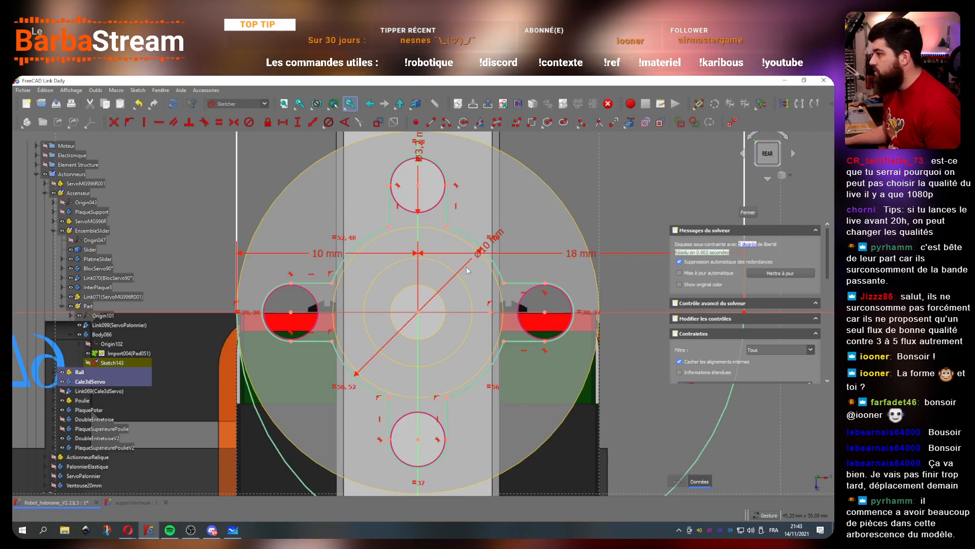
Step: Move the lower inner corner of the C-shaped outline down towards the horn to enlarge the opening
scroll(462, 360, down, 2)
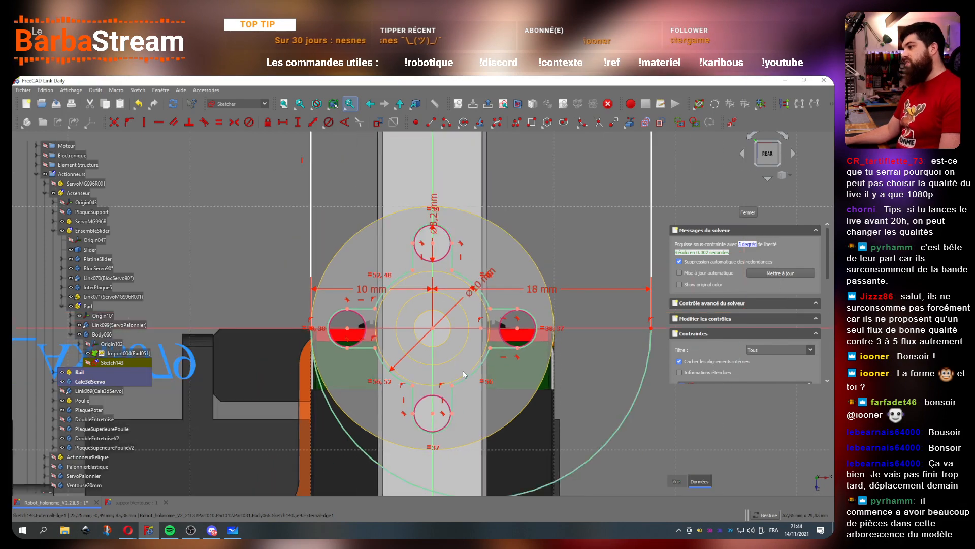
scroll(468, 379, up, 3)
scroll(467, 378, down, 3)
scroll(483, 361, up, 2)
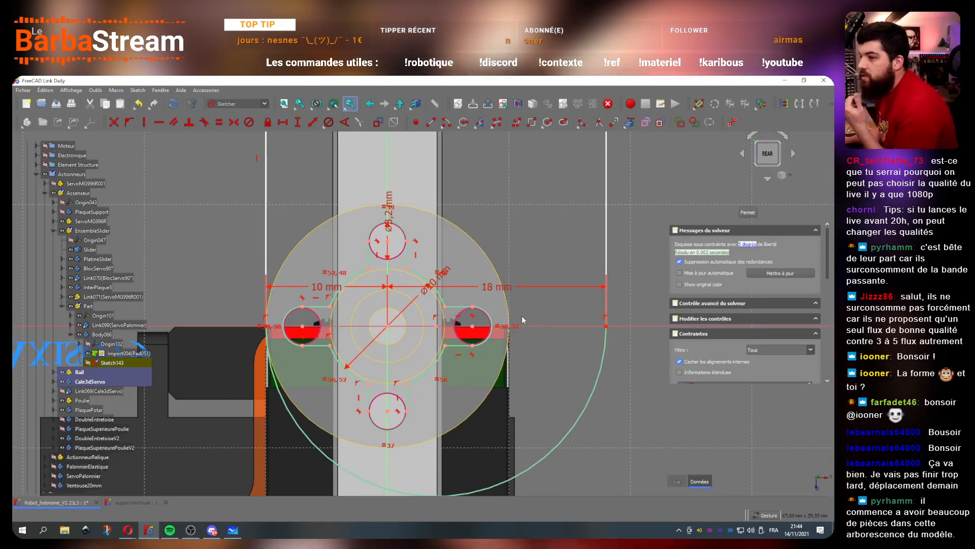
scroll(422, 290, down, 2)
scroll(421, 290, down, 2)
scroll(400, 291, up, 2)
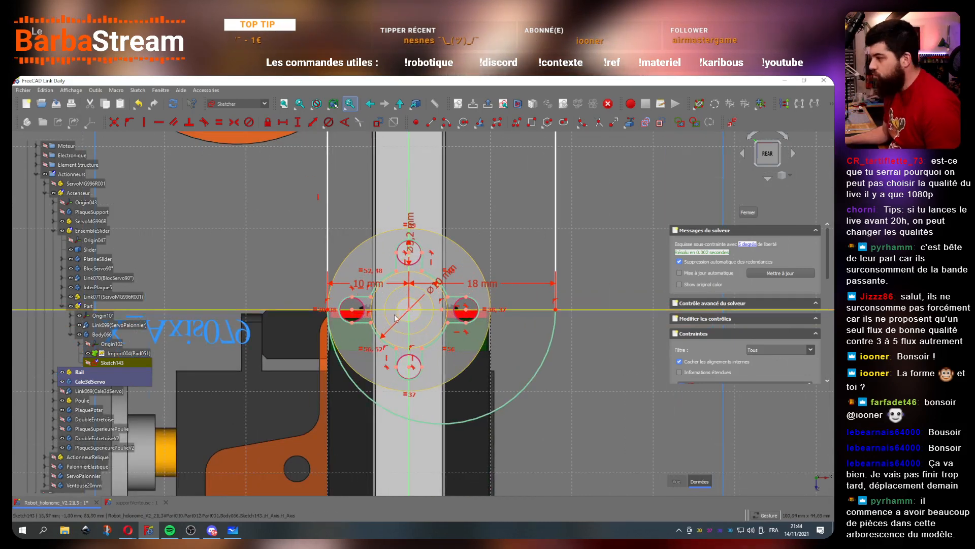
scroll(395, 318, down, 4)
scroll(420, 258, down, 2)
scroll(424, 223, up, 4)
drag(440, 255, 437, 320)
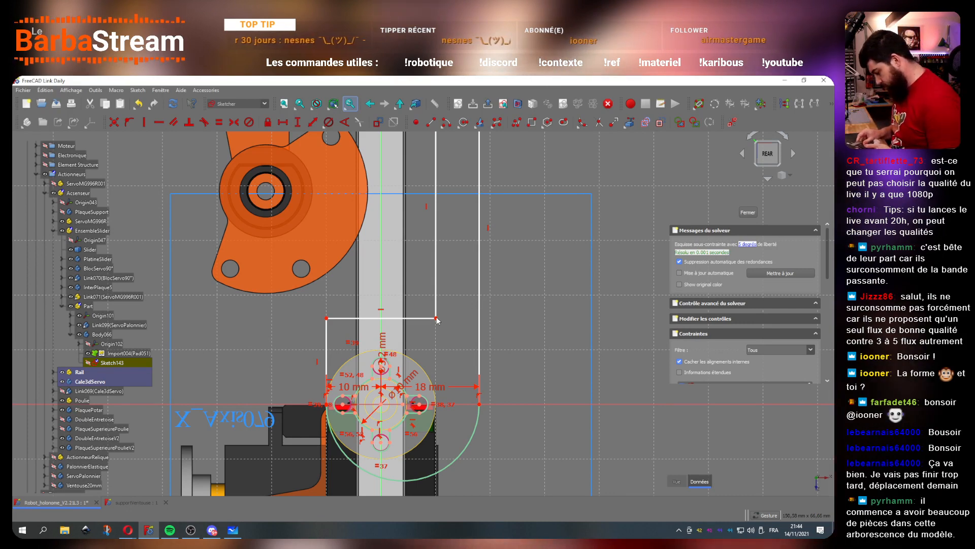
Step: Dimension the inner vertical line of the C-shaped outline at 41 mm
scroll(439, 214, down, 5)
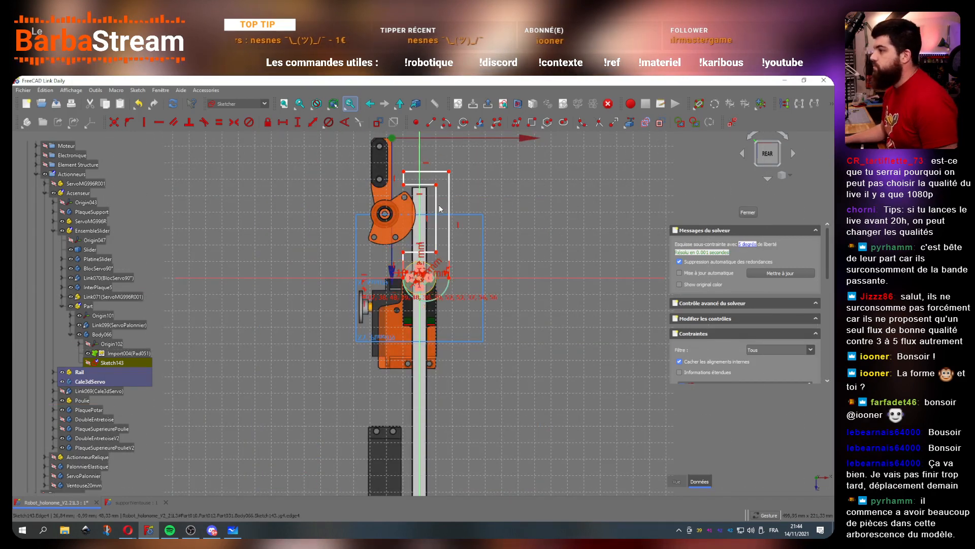
click(348, 103)
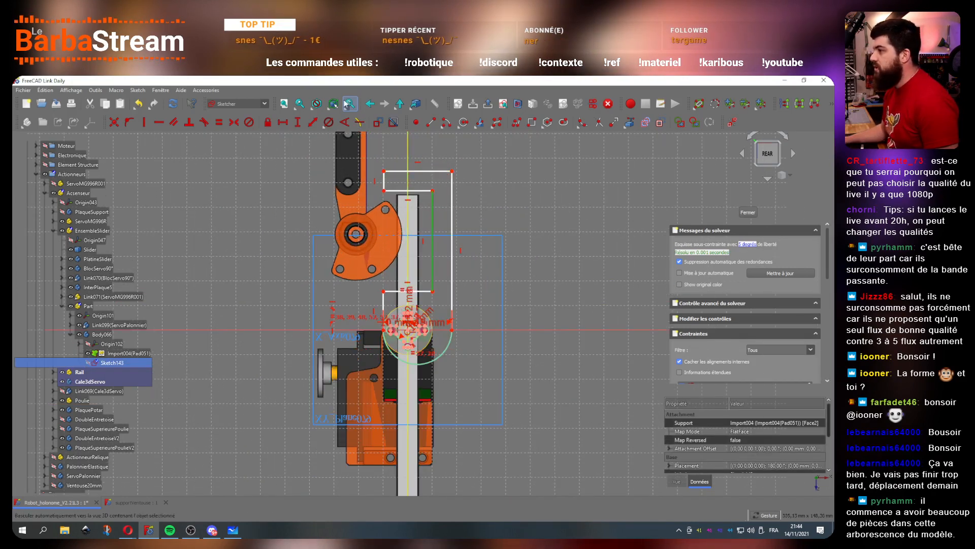
click(298, 123)
key(Return)
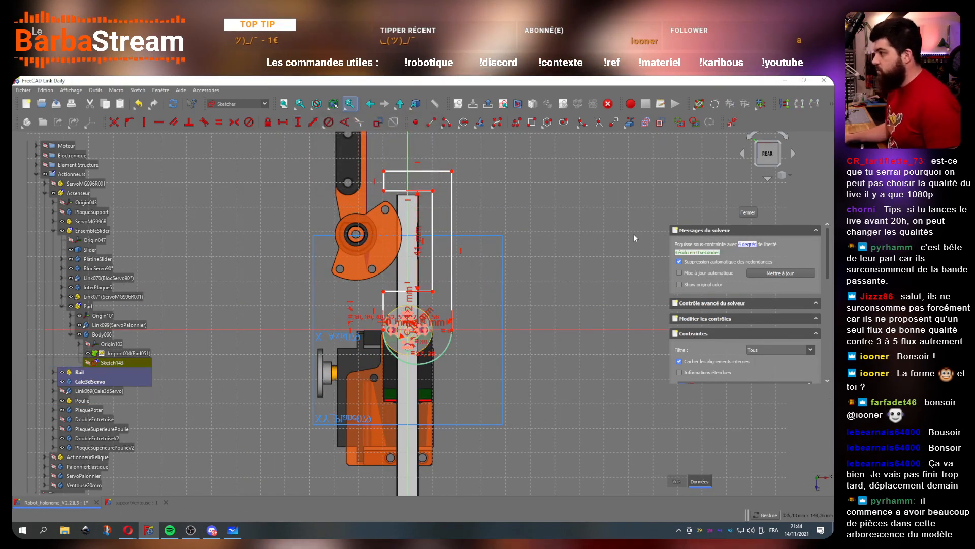
Step: Dimension the short vertical end edge of the C-shape's upper arm at 8 mm
scroll(434, 192, up, 3)
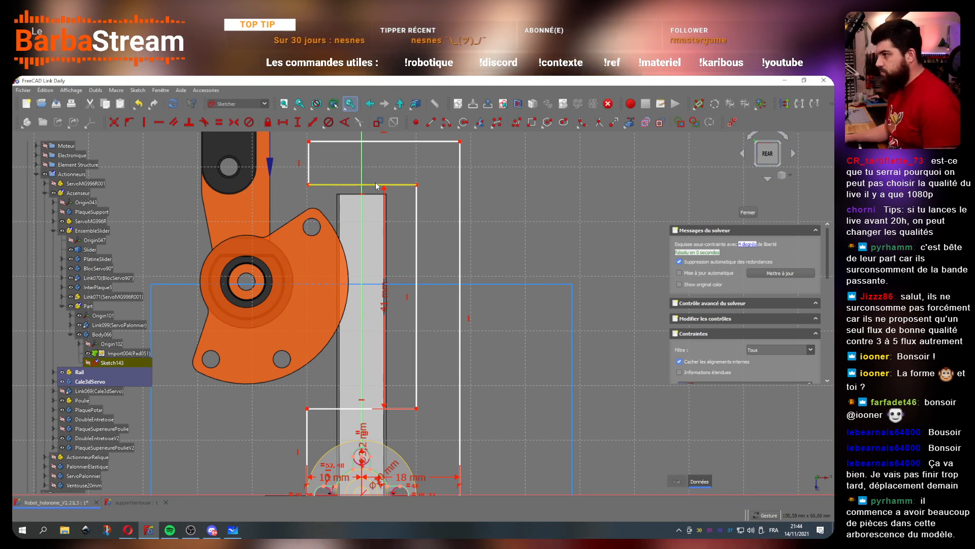
click(311, 165)
scroll(329, 234, down, 2)
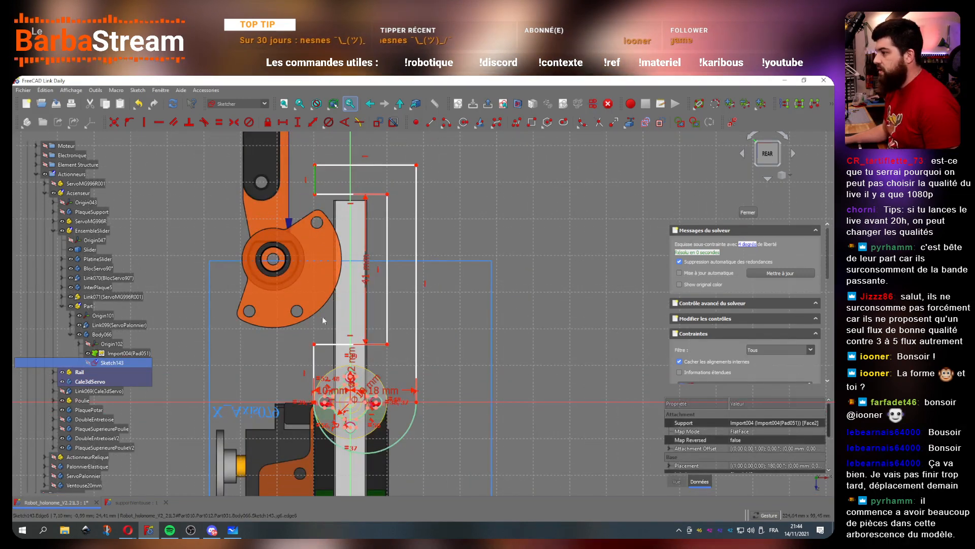
click(299, 124)
key(Return)
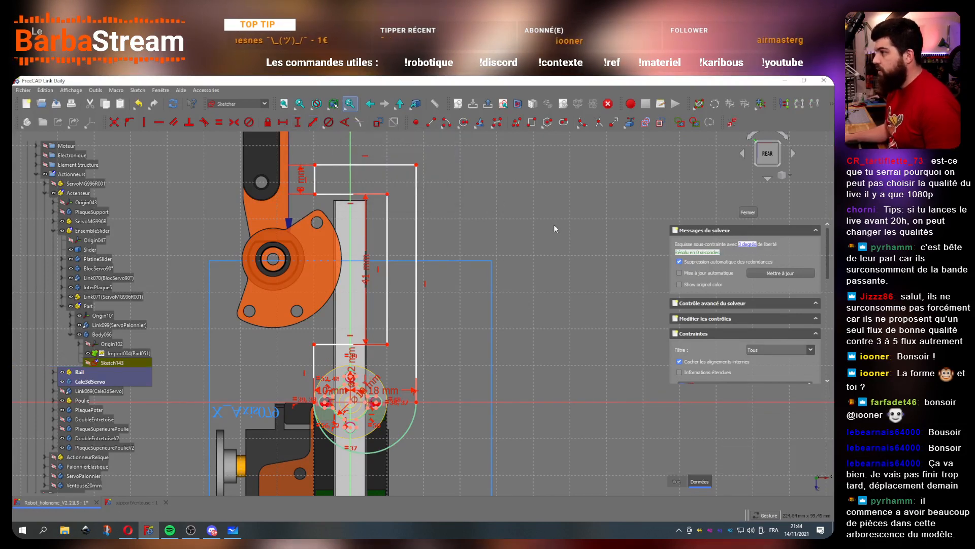
Step: Place a sketch point on the vertical axis between the upper slot and the lower inner edge of the C-shape
scroll(358, 366, up, 3)
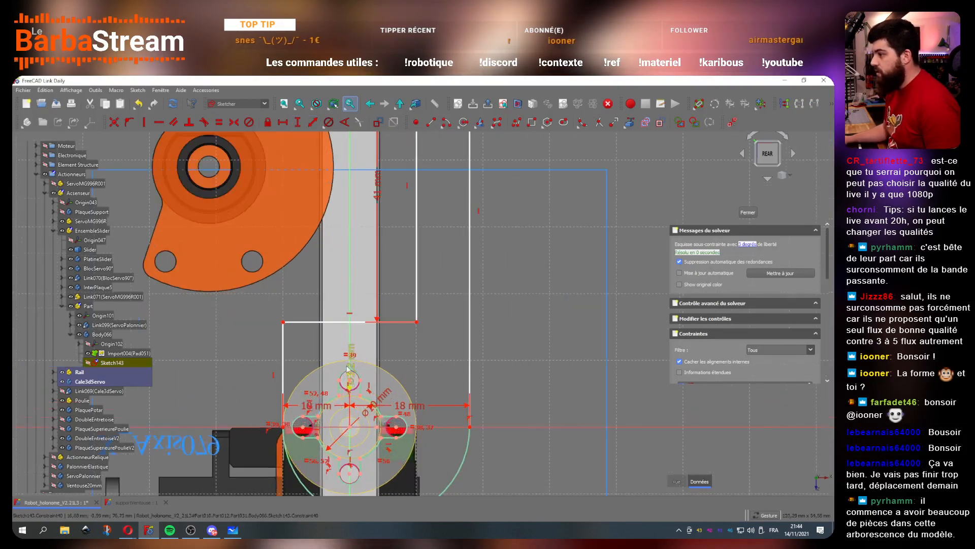
click(445, 125)
scroll(355, 398, up, 4)
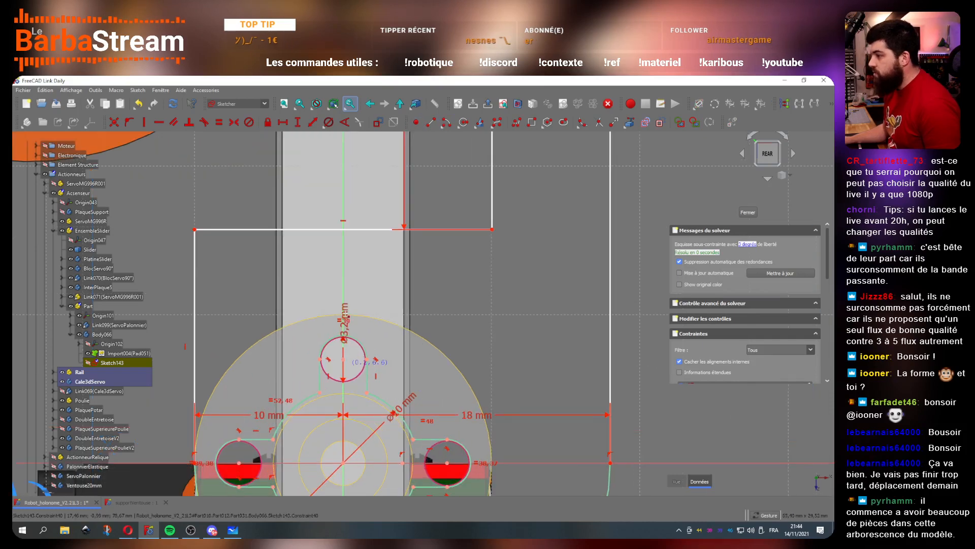
click(344, 293)
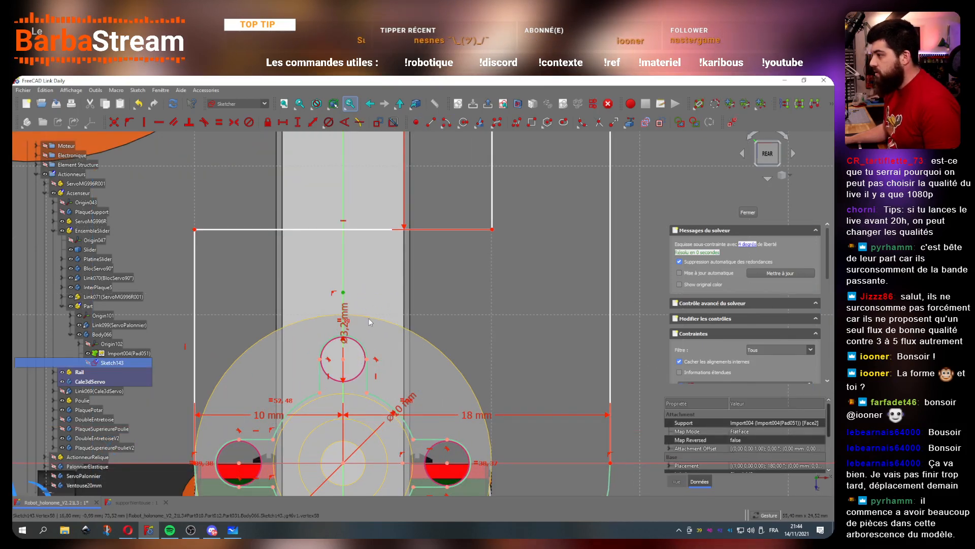
Step: Import the large circle around the horn as external geometry and constrain the sketch point on the vertical axis onto it
click(394, 325)
click(417, 333)
key(Escape)
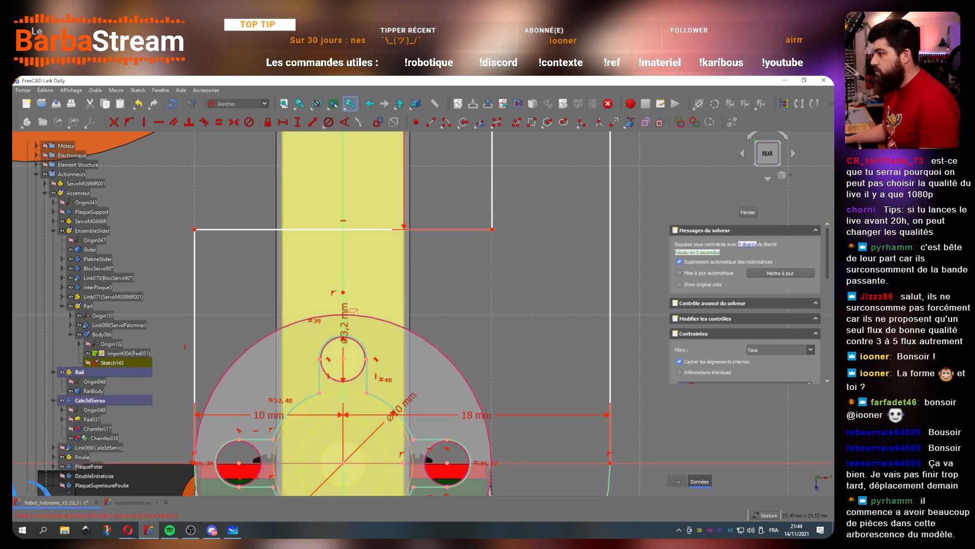
click(344, 292)
click(366, 317)
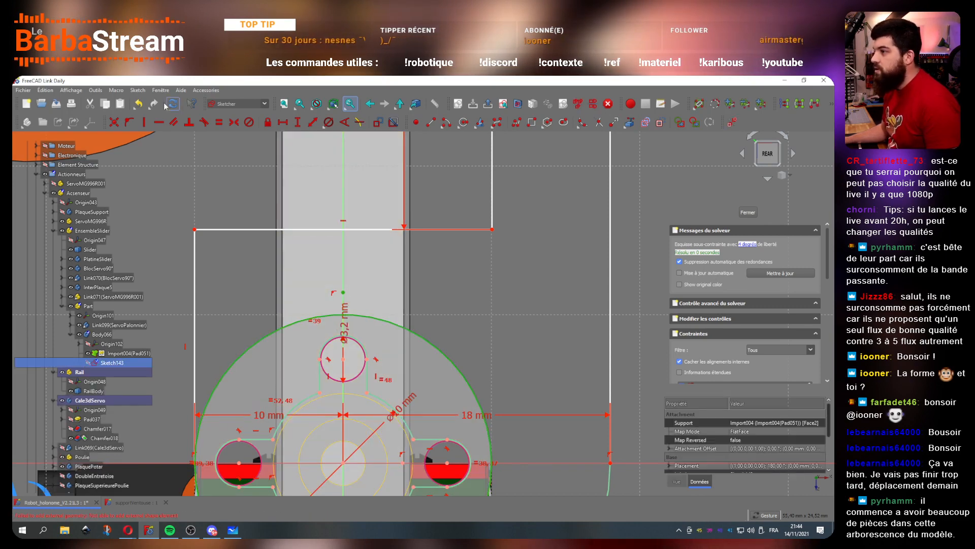
click(129, 122)
click(206, 229)
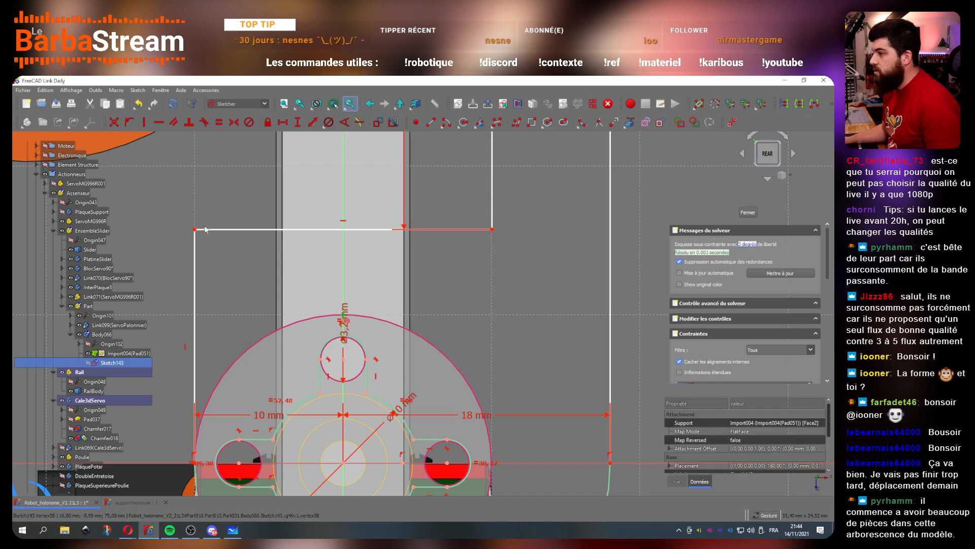
Step: Dimension the vertical distance between the point on the large circle and the lower arm's outer corner at 8 mm
click(194, 230)
click(297, 122)
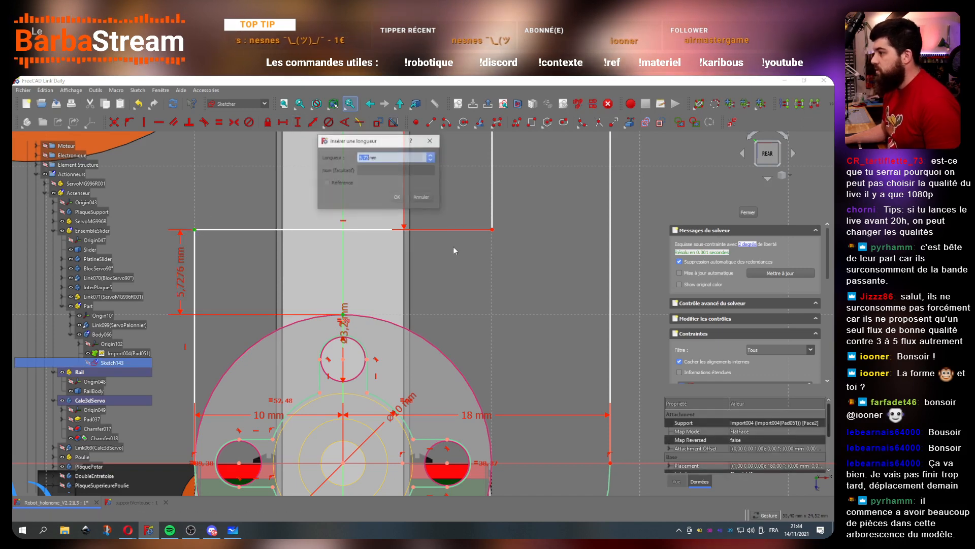
text(8)
key(Return)
scroll(436, 248, down, 5)
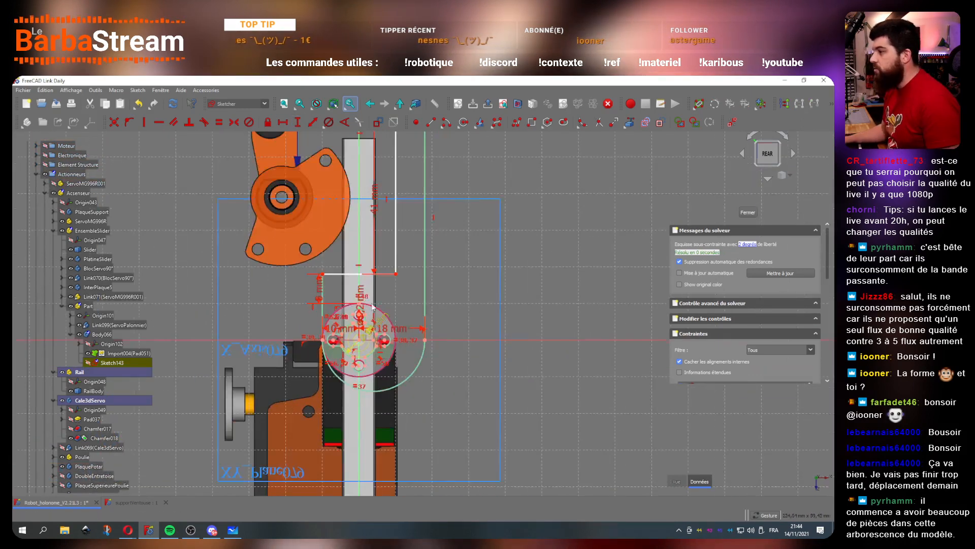
Step: Dimension the inner horizontal edge of the C-shape's upper arm at 20 mm
scroll(425, 249, up, 2)
drag(396, 257, 400, 259)
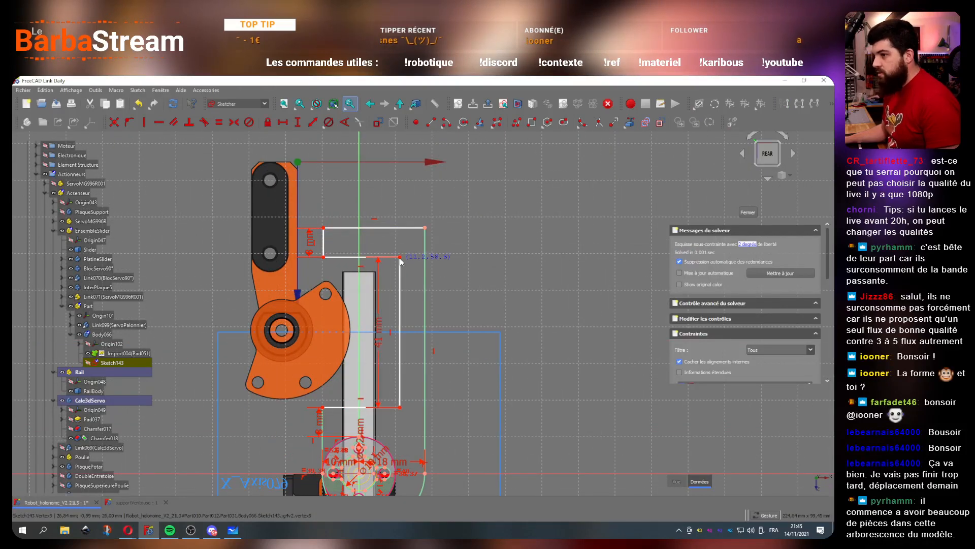
click(368, 257)
text(l)
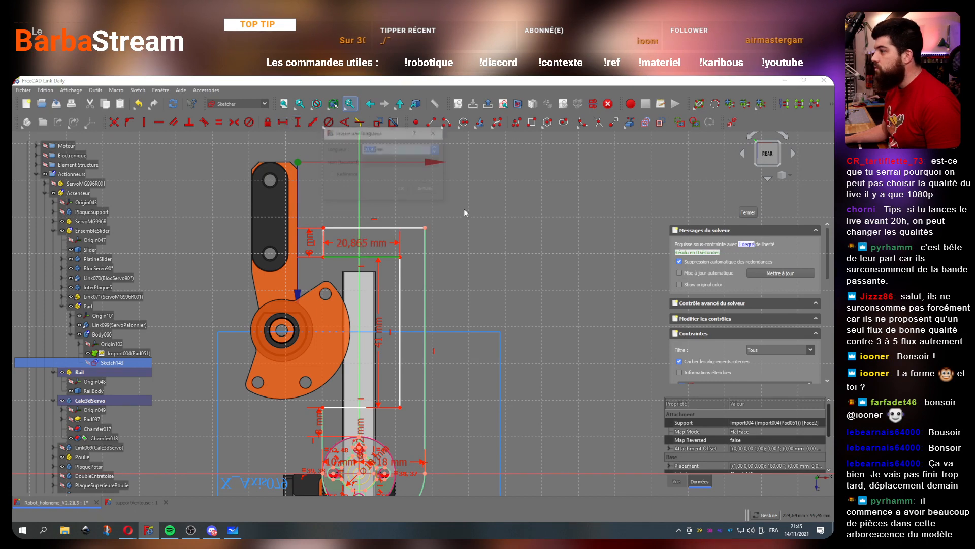
text(1)
key(BackSpace)
text(20)
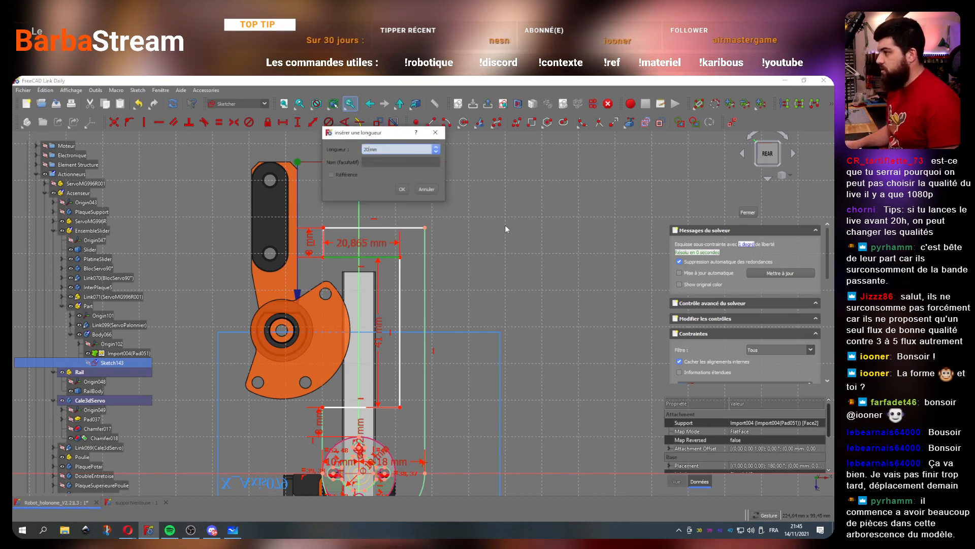
key(Return)
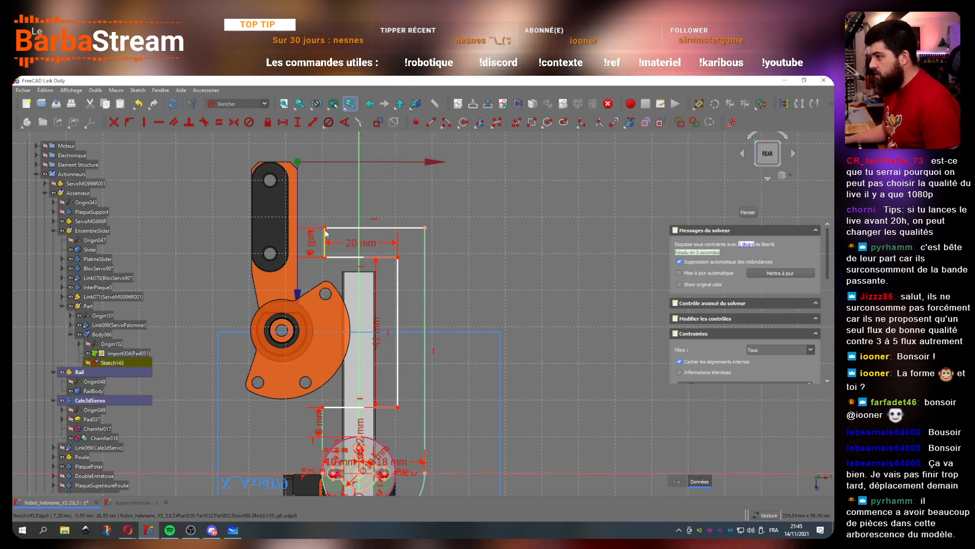
Step: Align the upper arm's short end edge with the lower arm's left vertical edge using a tangent constraint
drag(325, 227, 323, 228)
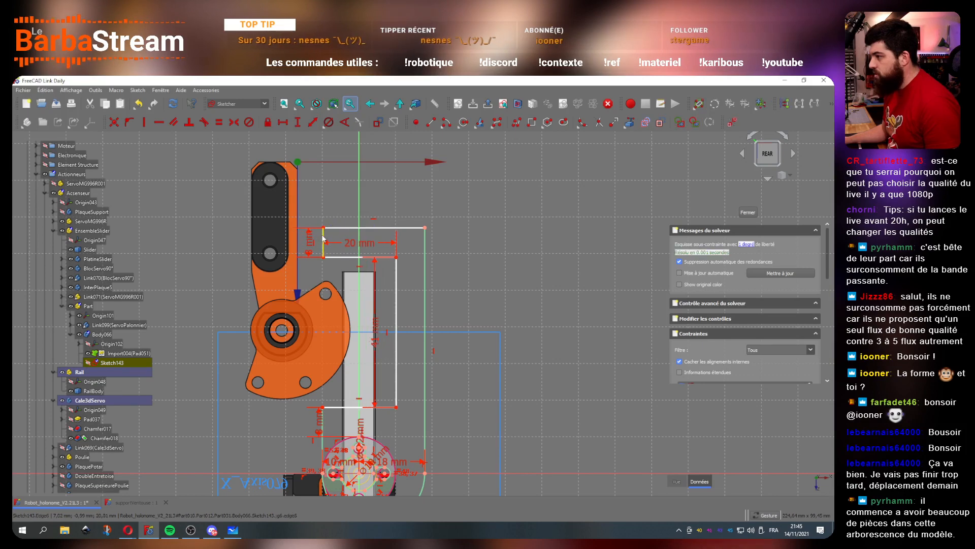
click(324, 238)
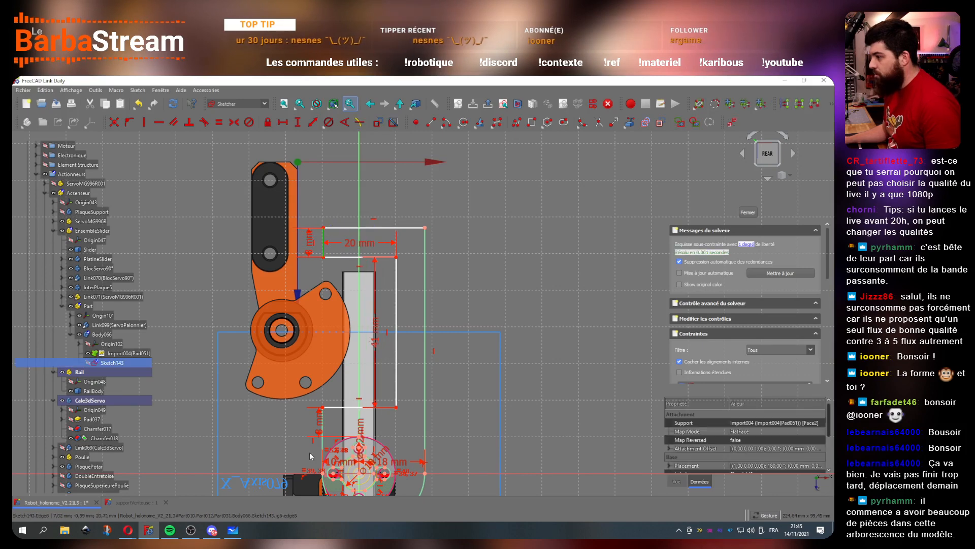
click(159, 122)
click(493, 313)
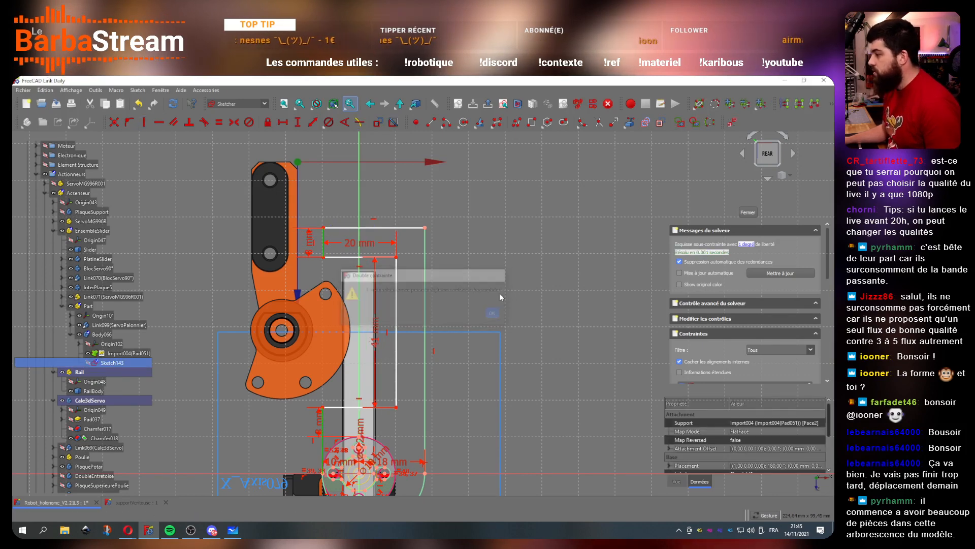
click(513, 234)
click(322, 416)
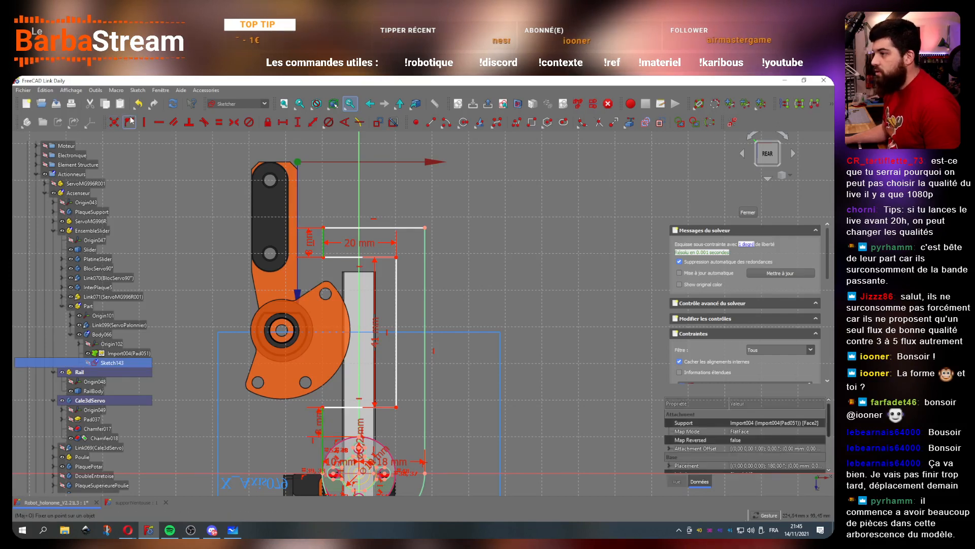
click(204, 123)
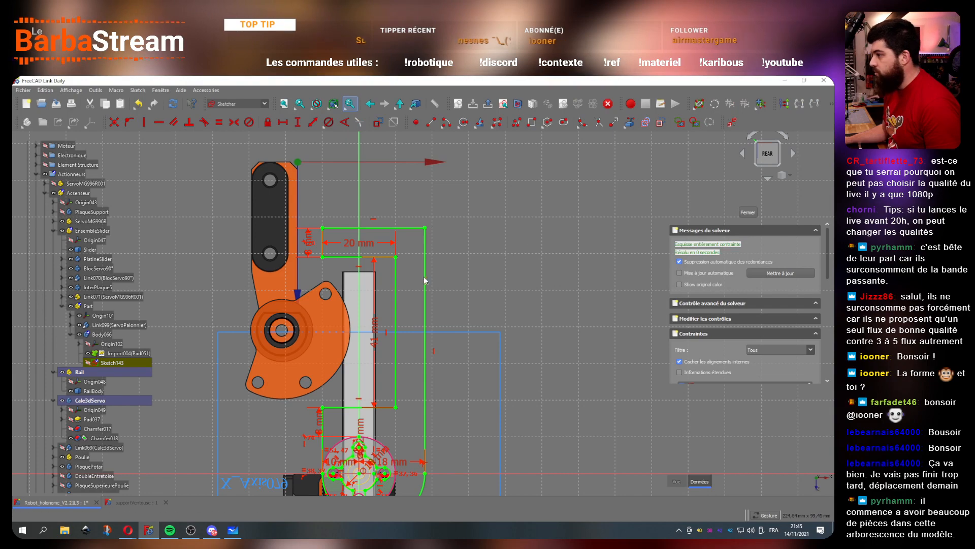
Step: Move the 20 mm and Ø3.2 mm dimension labels clear of the C-shaped outline
scroll(389, 375, up, 4)
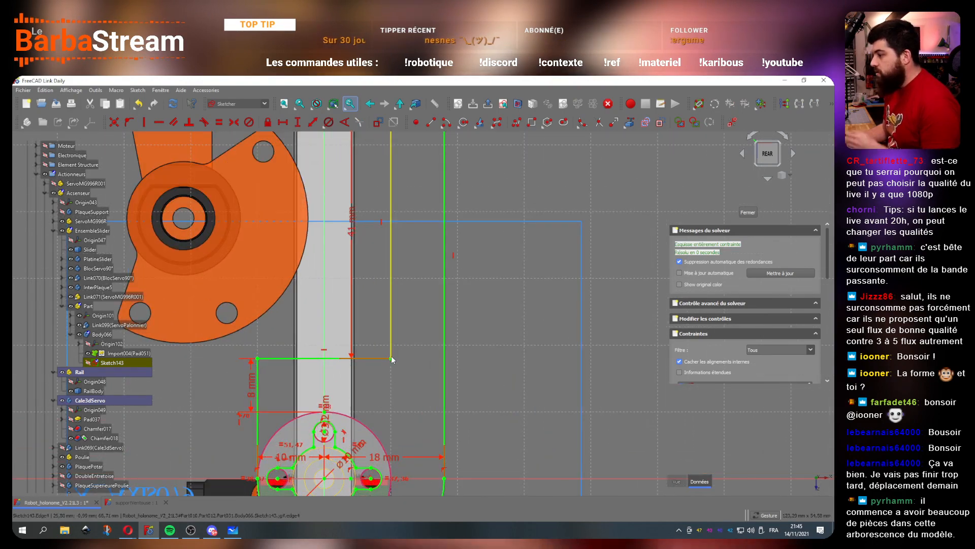
scroll(391, 359, down, 4)
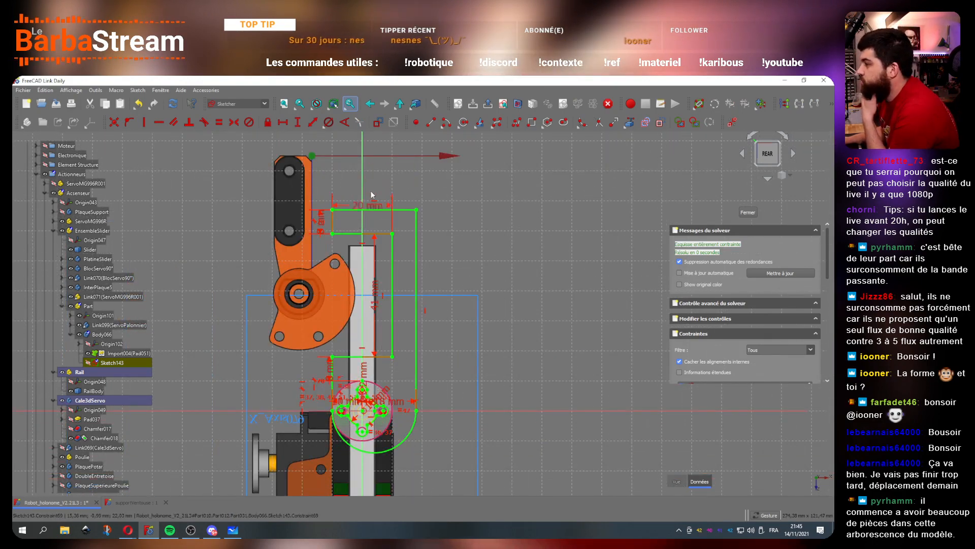
drag(371, 195, 449, 192)
drag(364, 375, 512, 368)
scroll(358, 357, up, 4)
scroll(358, 406, down, 2)
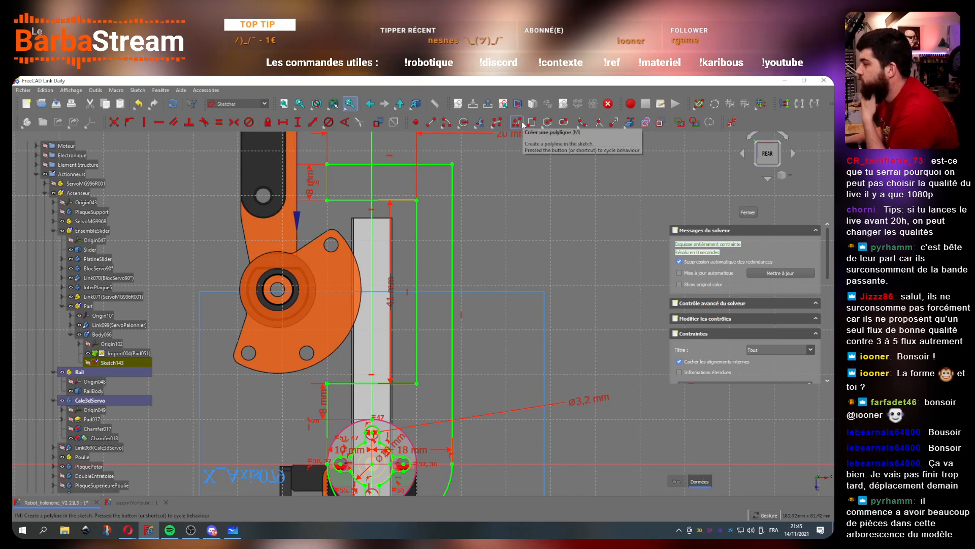
Step: Draw four small circles, two in the C-shape's upper arm and two in its lower arm, one on each side of the vertical axis
click(467, 122)
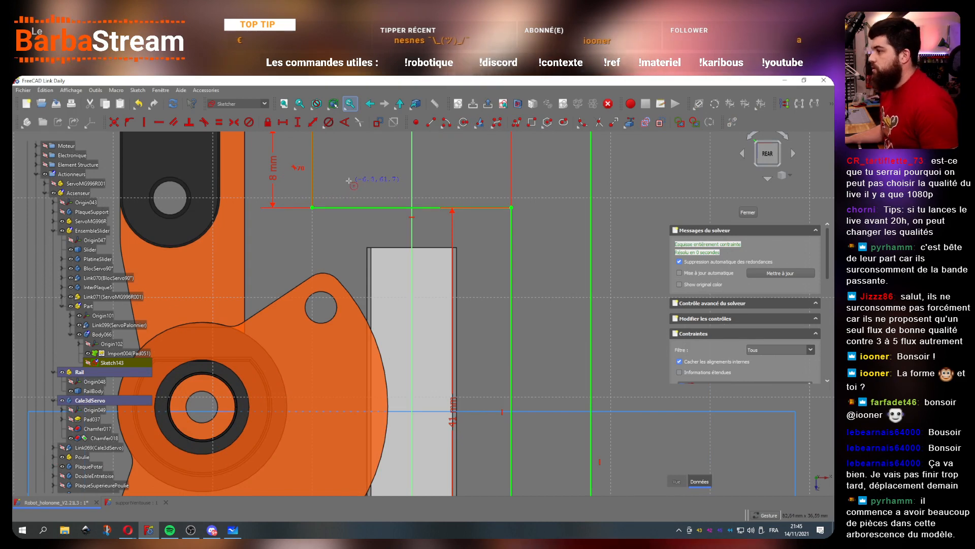
click(349, 181)
click(368, 179)
click(468, 190)
scroll(468, 191, down, 6)
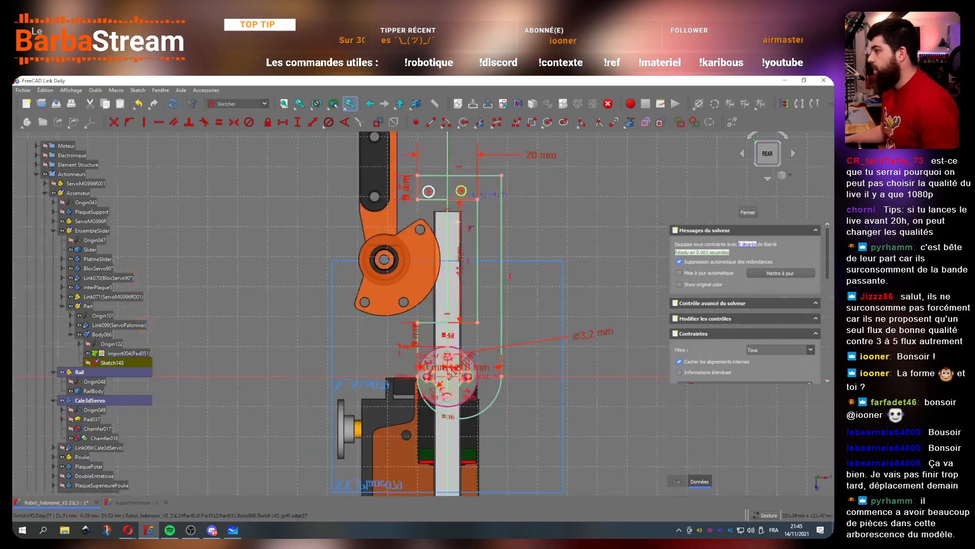
scroll(447, 364, up, 4)
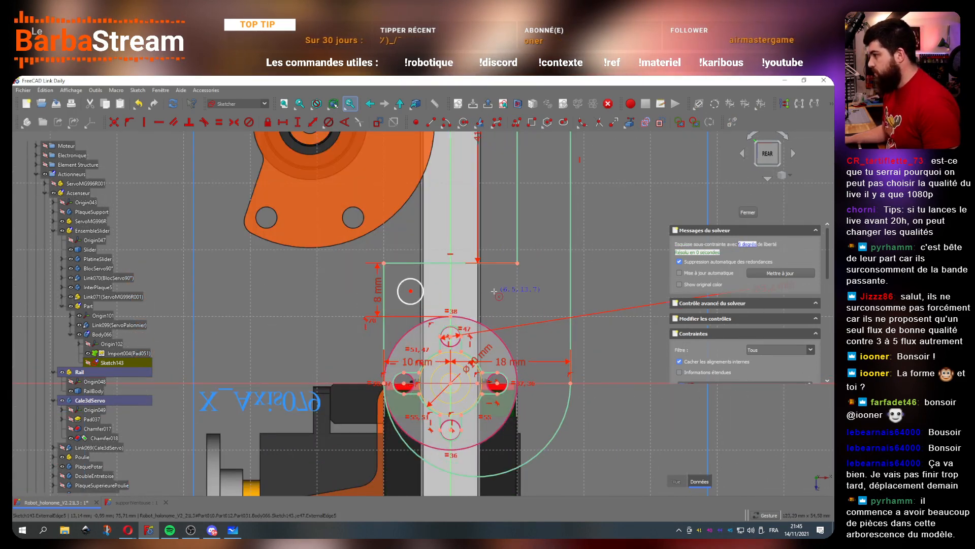
click(494, 291)
click(498, 302)
key(Escape)
Step: Make the centres of the lower pair and of the upper pair of circles symmetric about the vertical axis
click(494, 292)
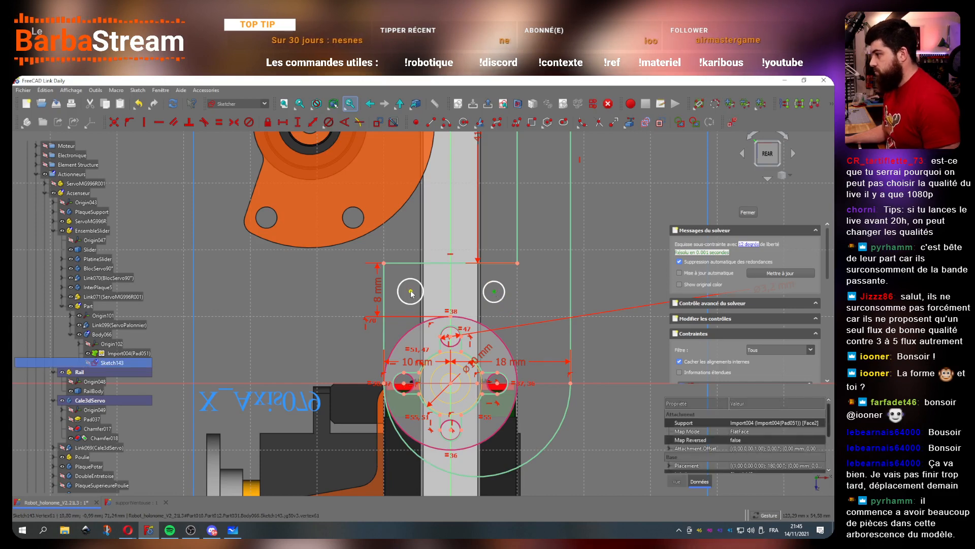
click(249, 122)
click(467, 315)
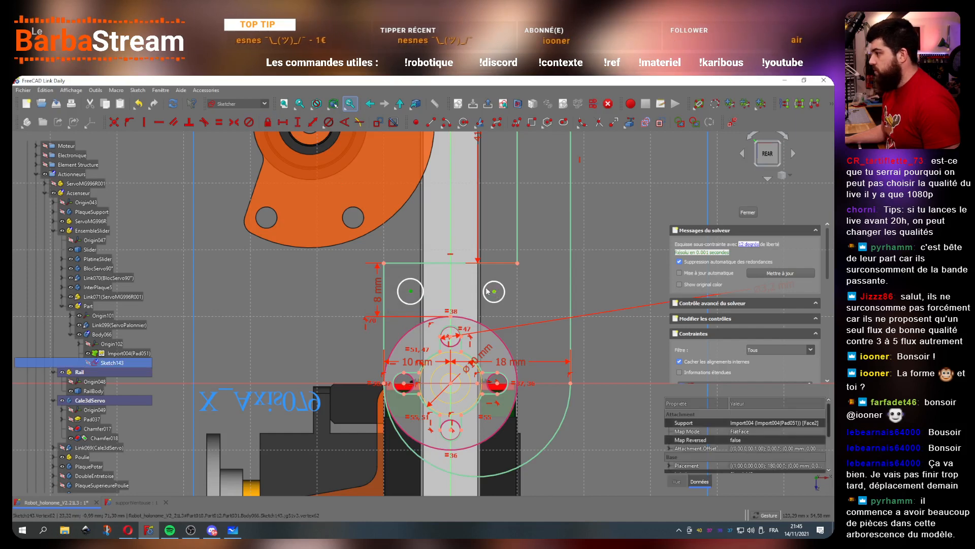
click(233, 122)
scroll(457, 305, down, 5)
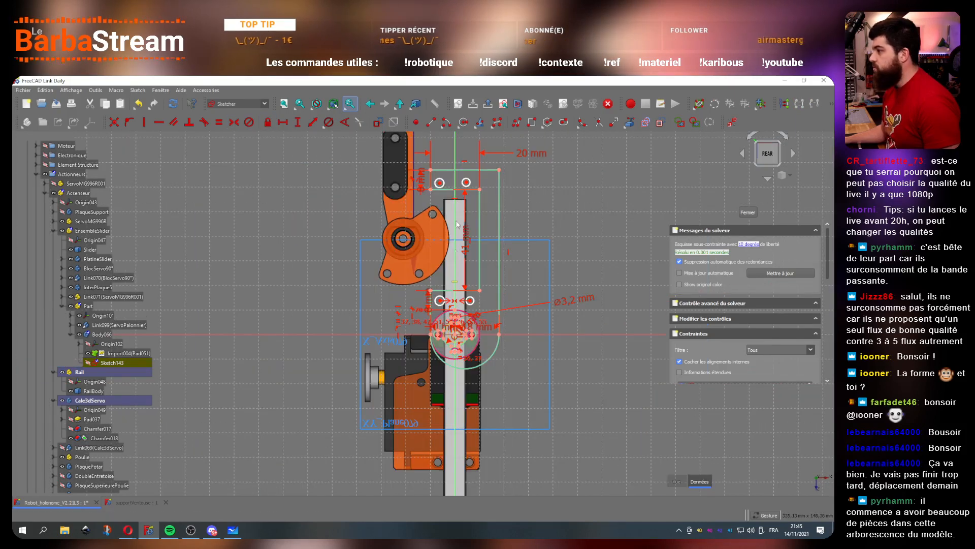
scroll(457, 171, up, 4)
click(479, 199)
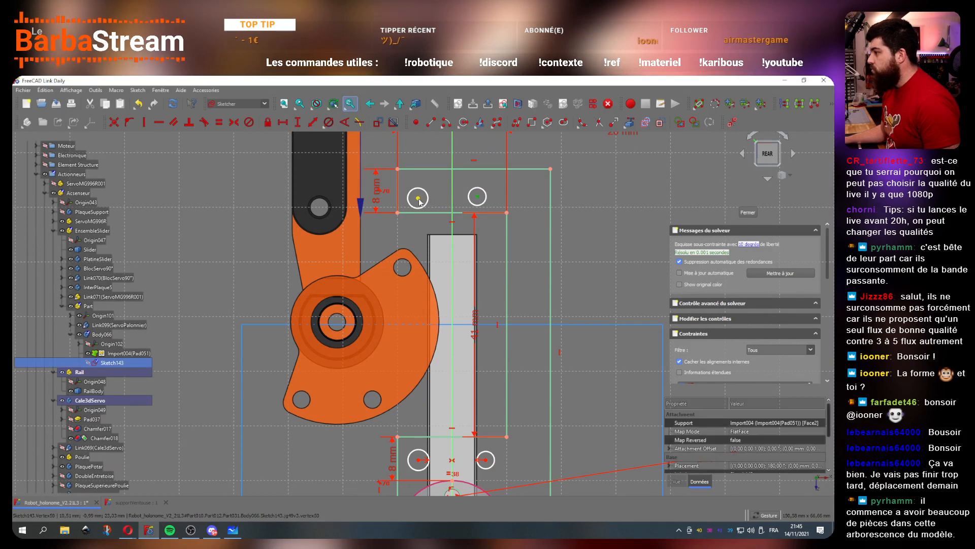
click(233, 123)
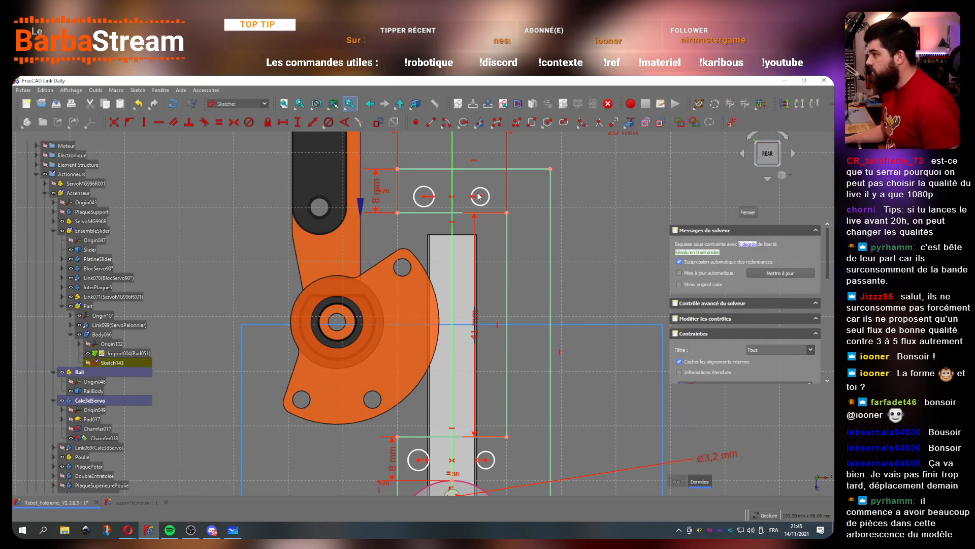
Step: Draw a horizontal construction line across the C-shape's opening and centre its right end on the inner vertical edge with a symmetry constraint
click(599, 205)
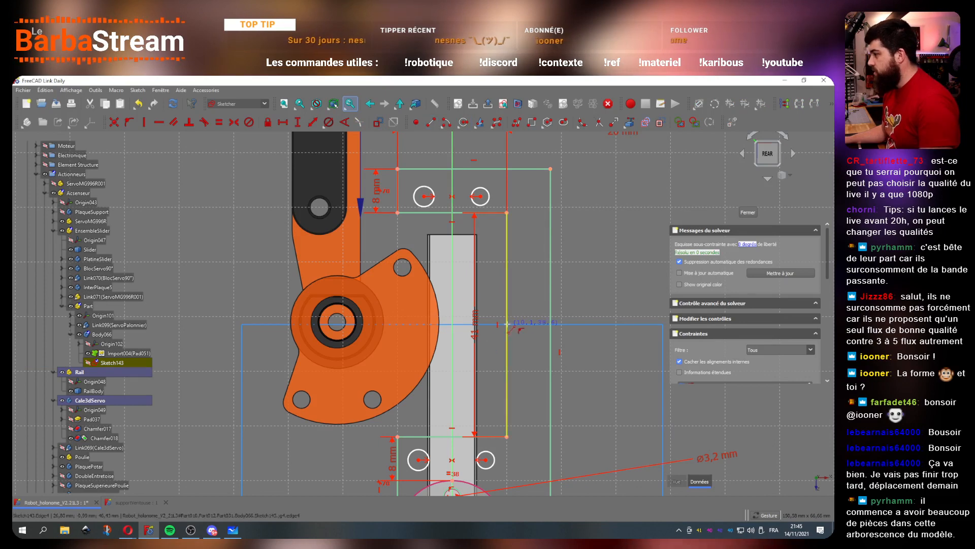
click(486, 328)
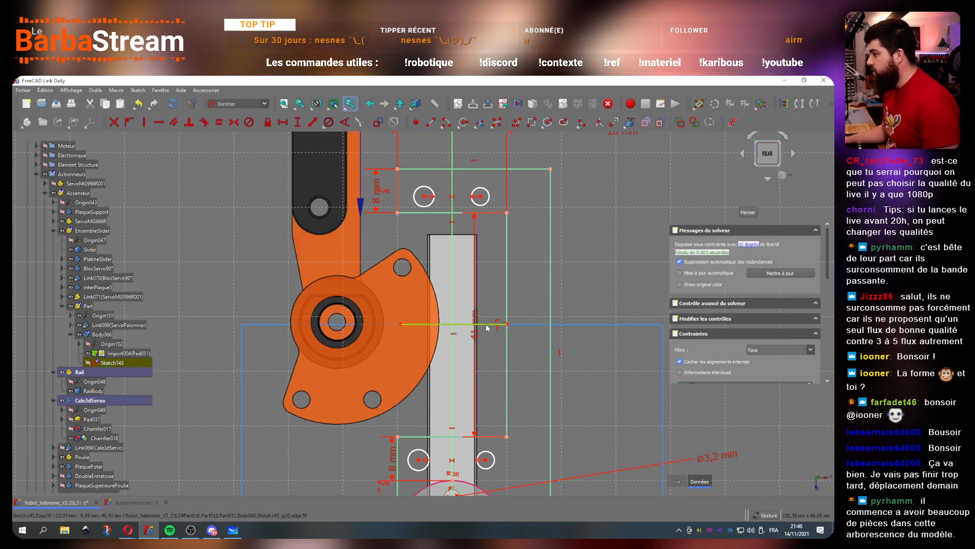
click(622, 170)
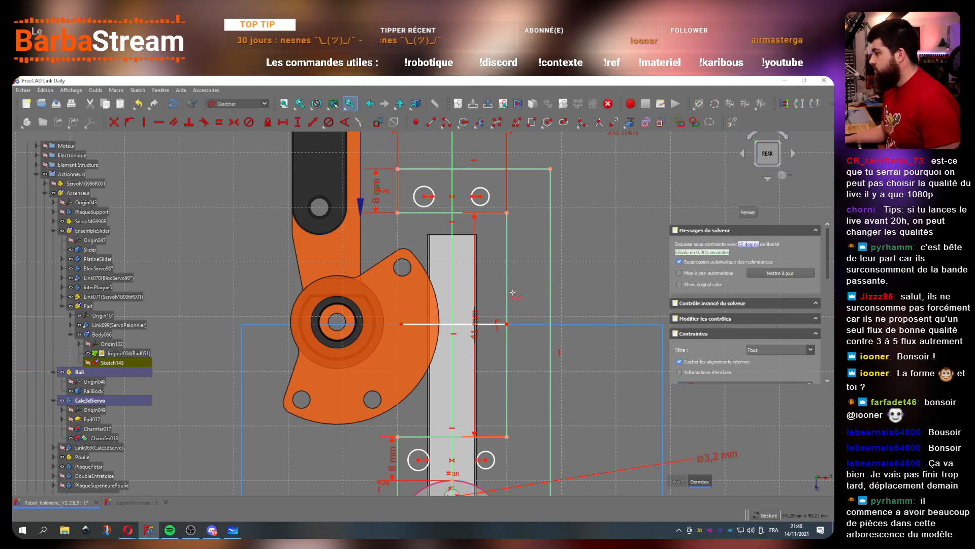
click(489, 324)
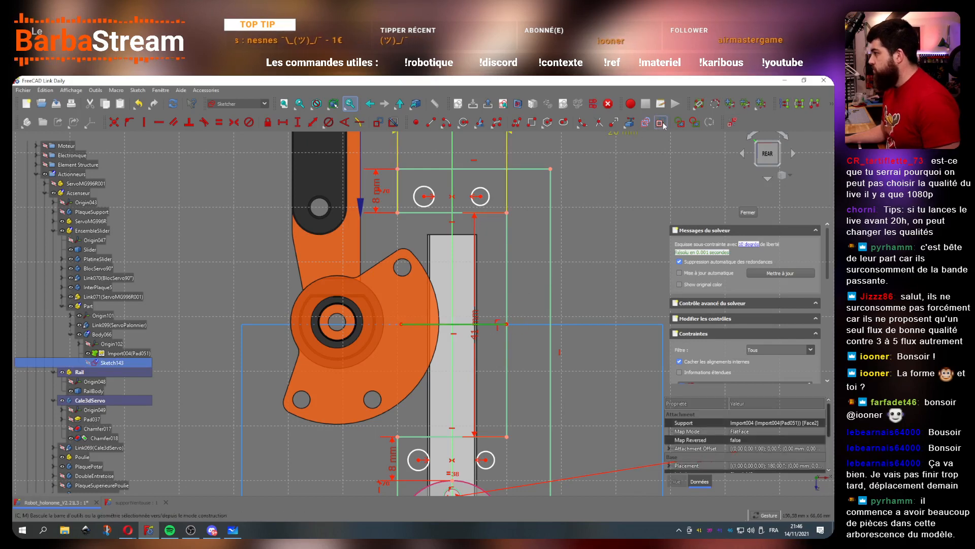
click(582, 267)
click(506, 437)
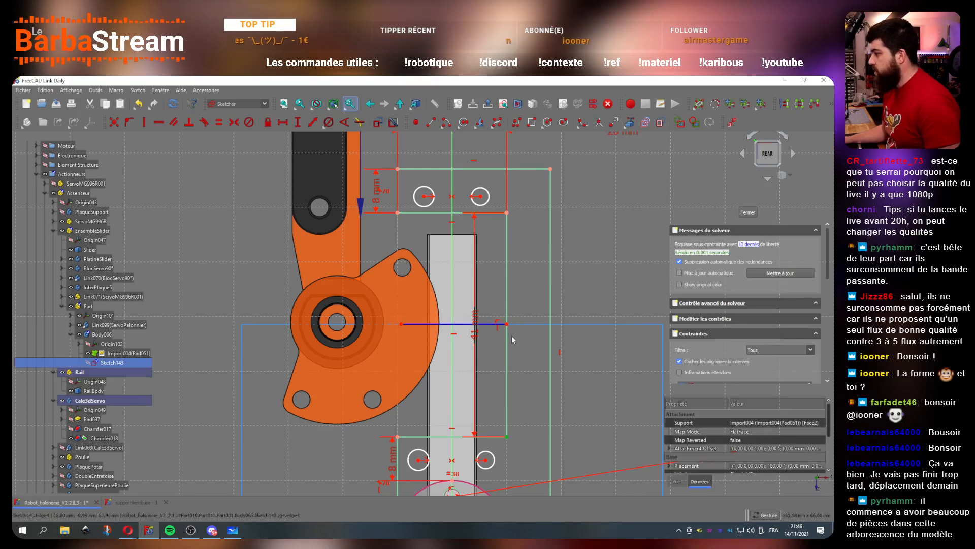
click(508, 214)
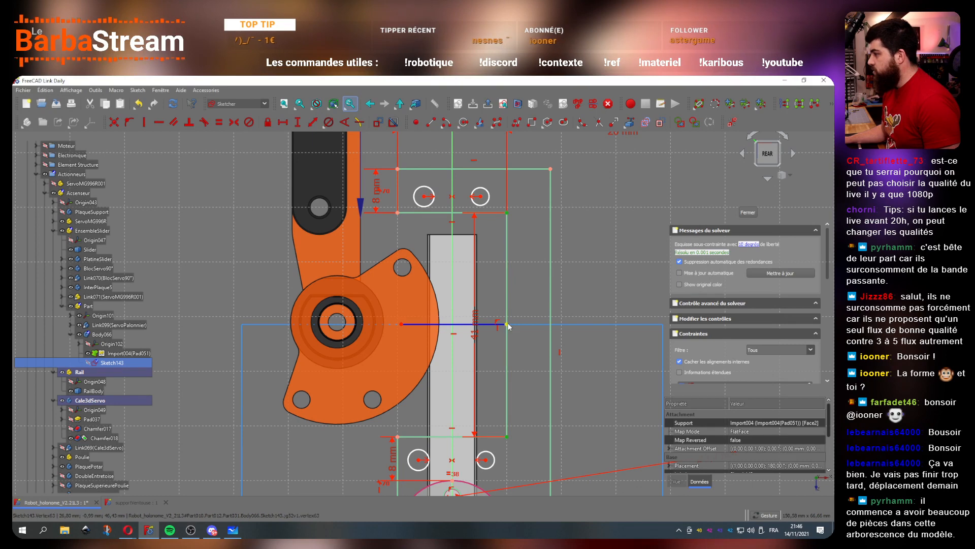
click(239, 124)
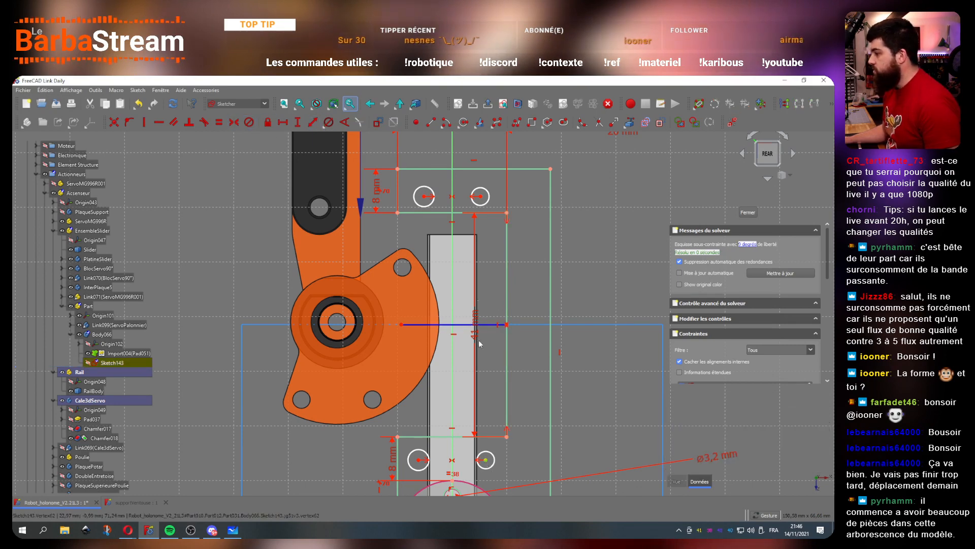
Step: Make the centres of the right-hand upper and lower circles symmetric about the horizontal construction line
click(486, 460)
click(489, 326)
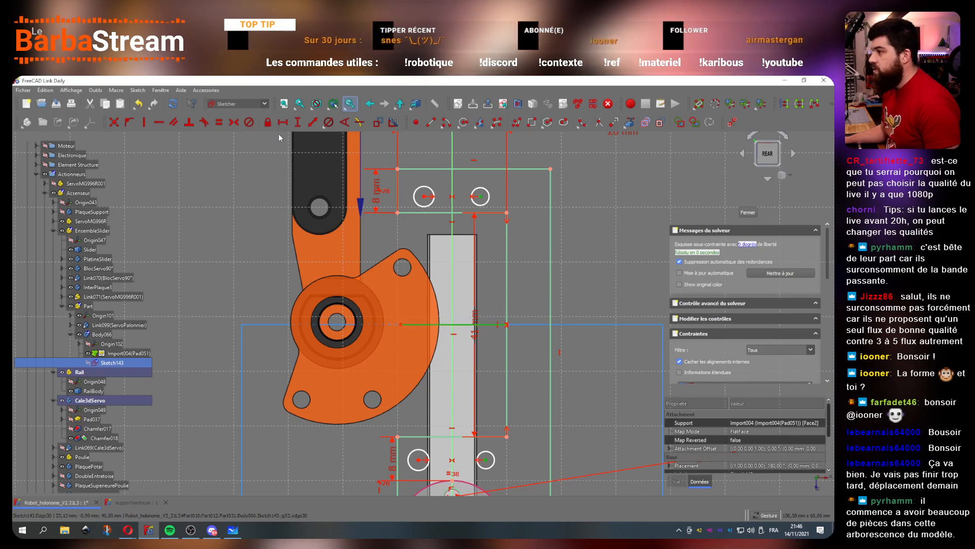
click(235, 123)
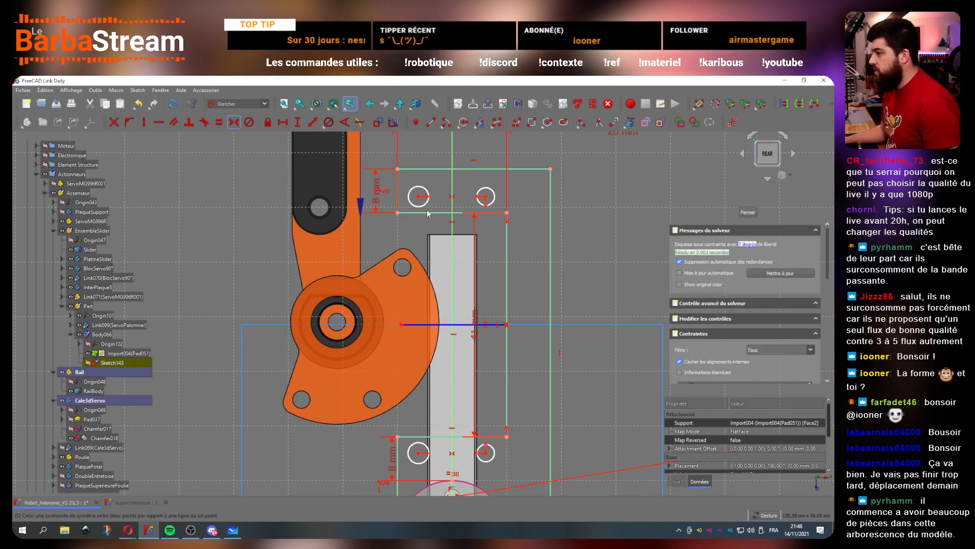
Step: Constrain the four mounting-hole circles in the C-shape's arms to an equal diameter of 3.2 mm
click(495, 197)
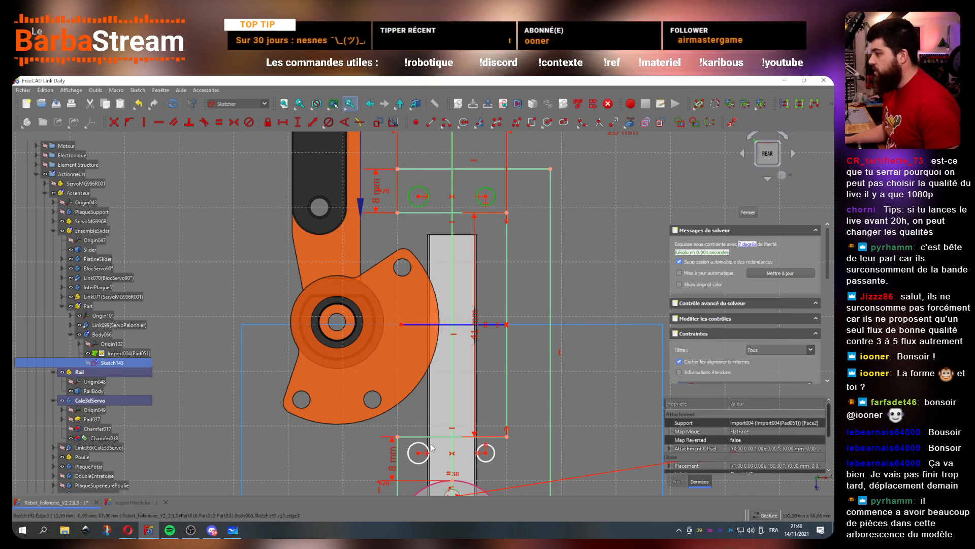
click(495, 457)
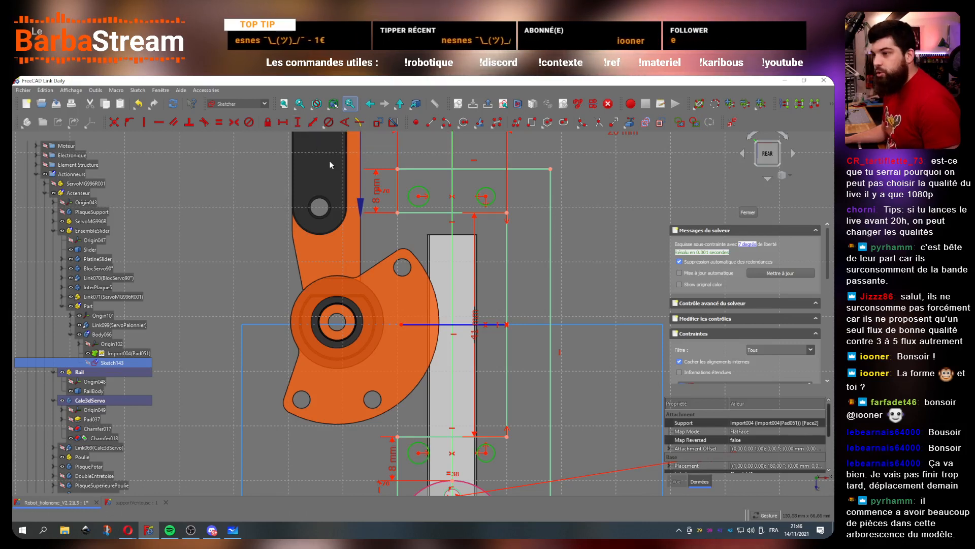
click(332, 122)
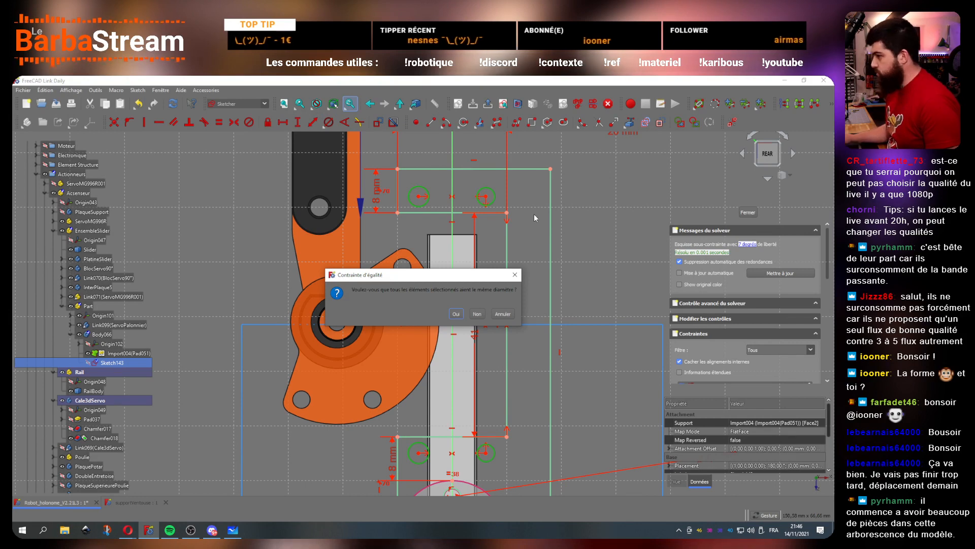
click(456, 314)
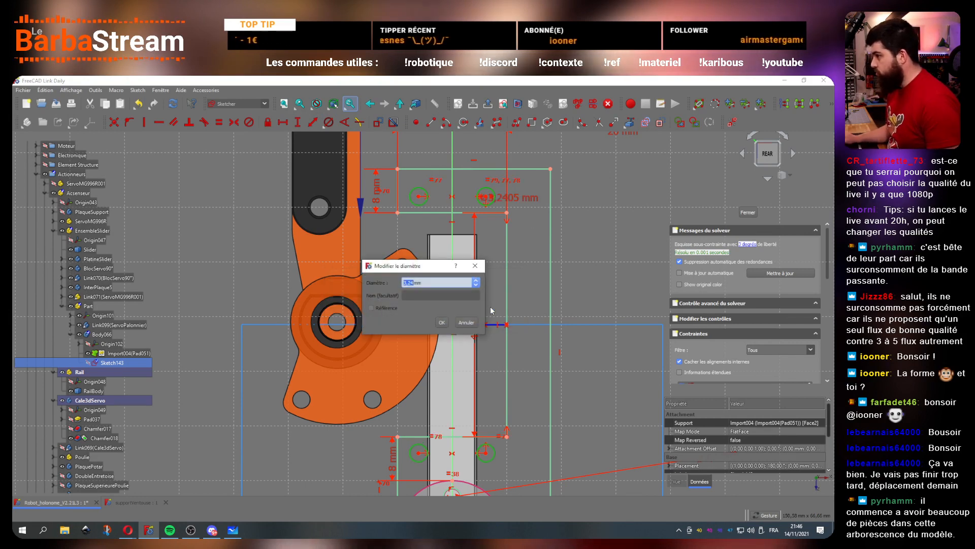
text(3,2)
key(Return)
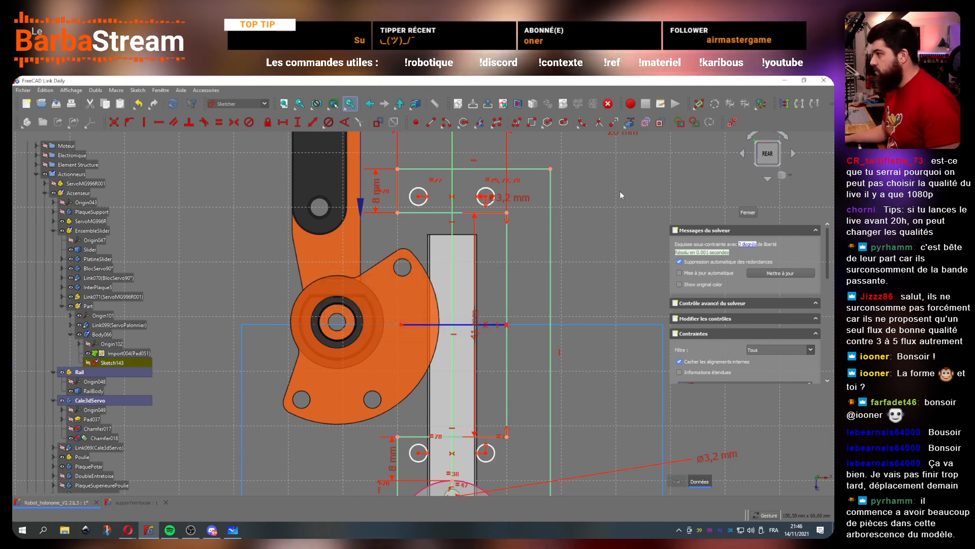
Step: Set the horizontal distance between the centres of the two upper mounting holes to 10 mm
click(473, 199)
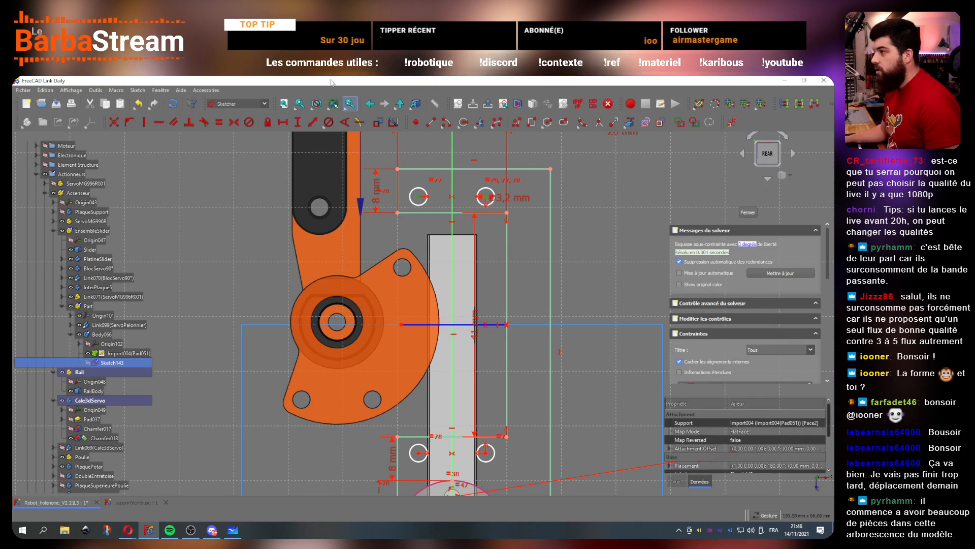
key(shift+h)
text(10)
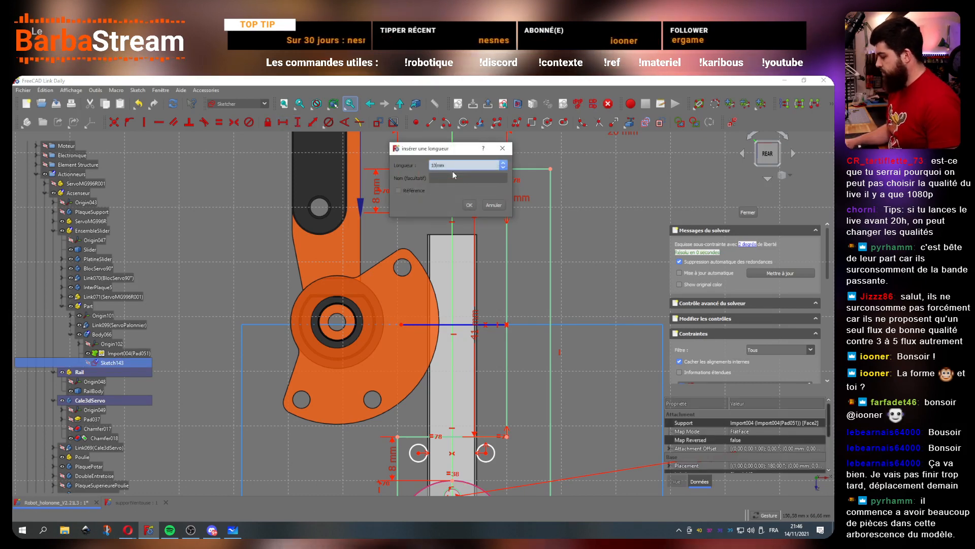
key(Return)
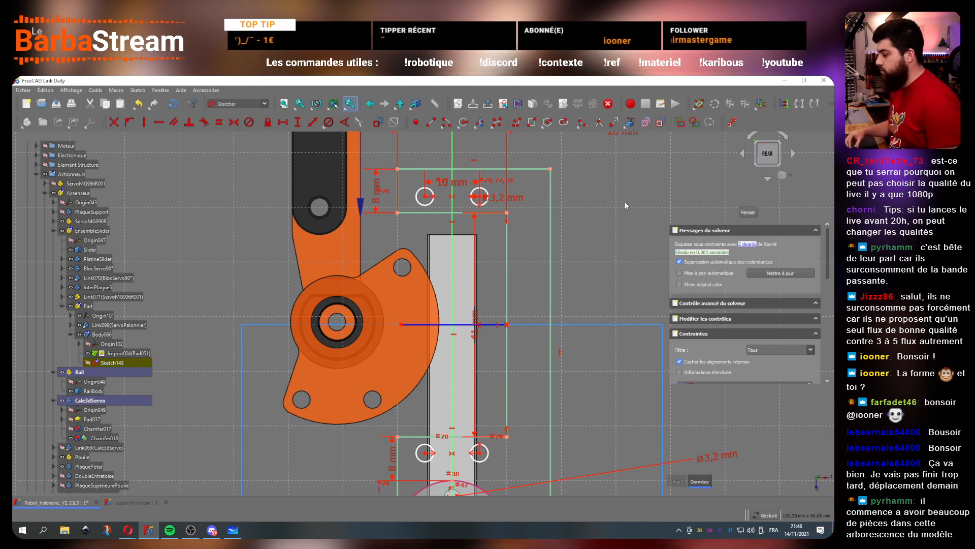
Step: Set the vertical distance between the right-hand upper and lower holes to 49 mm, place the dimension outside the profile and close the sketch
click(479, 196)
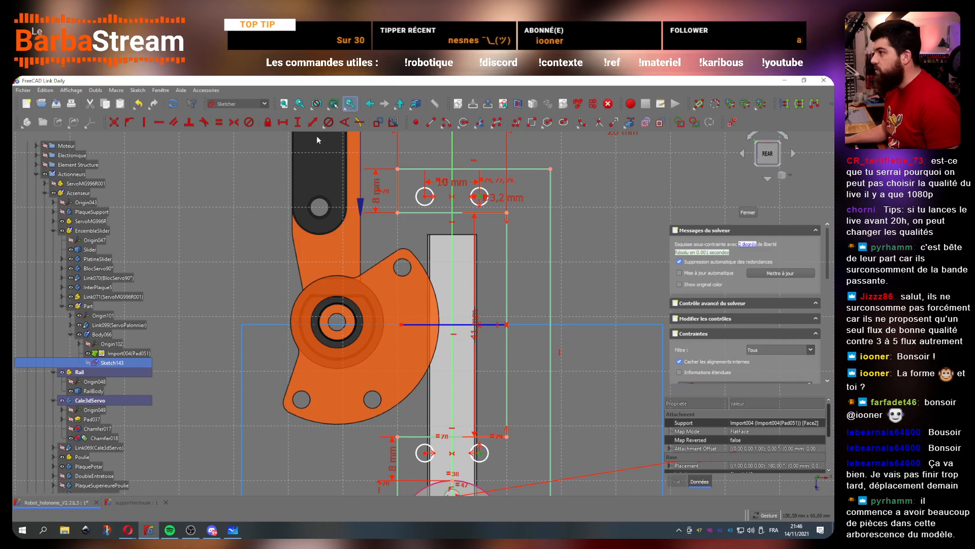
click(299, 123)
text(49)
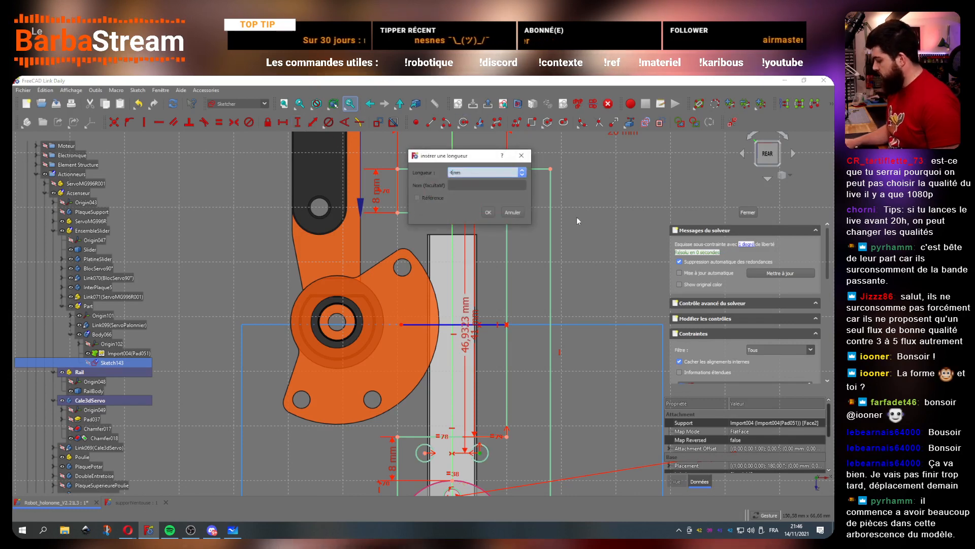
key(Return)
drag(466, 334, 590, 292)
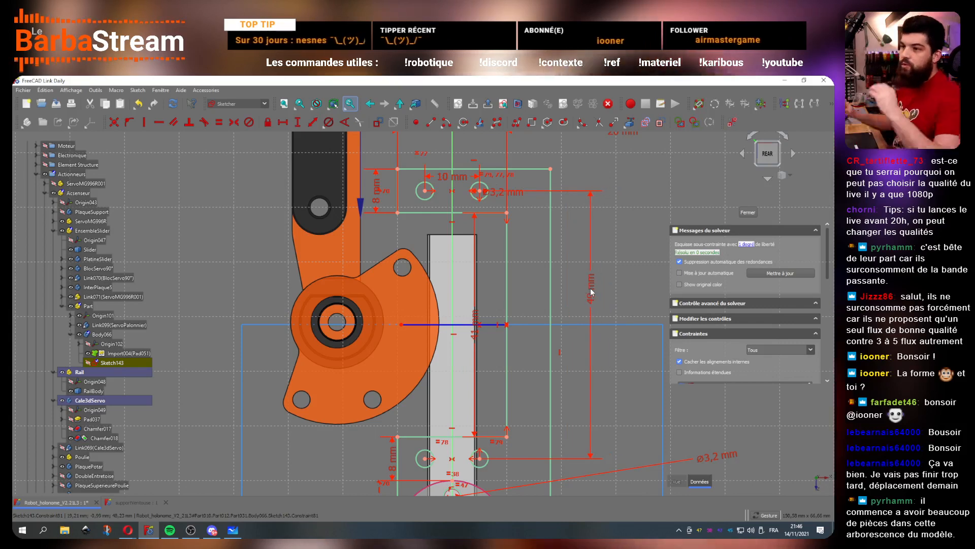
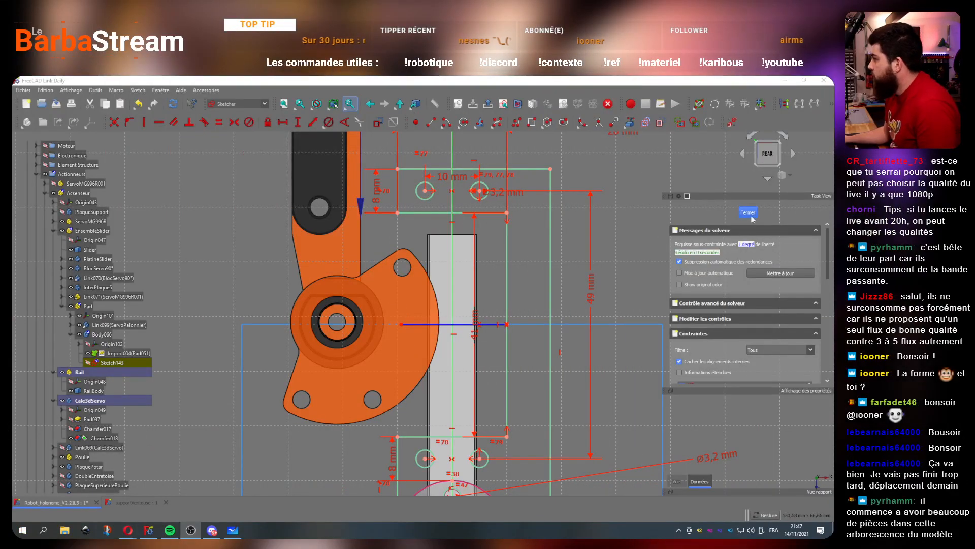
click(750, 214)
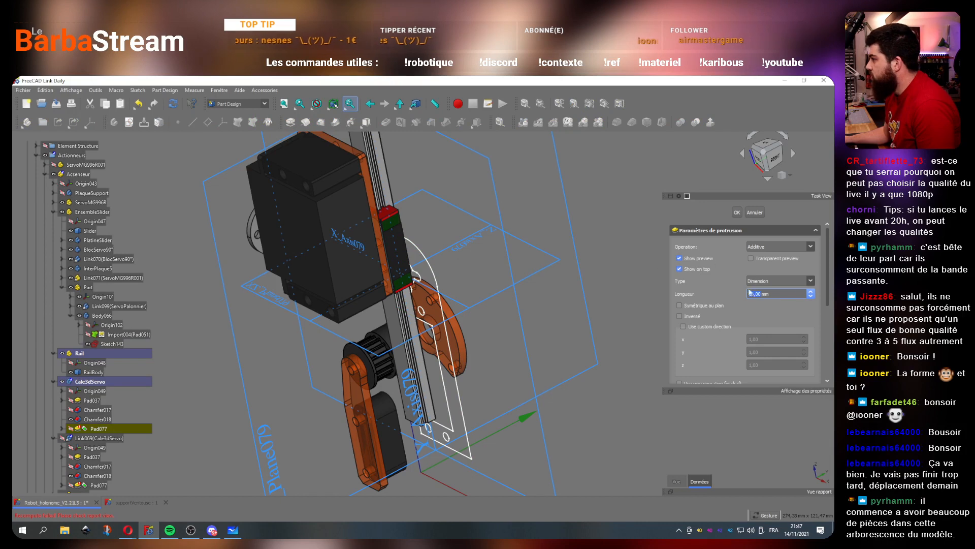
Step: Try to pad the C-shaped support sketch by 3 mm
drag(586, 337, 467, 348)
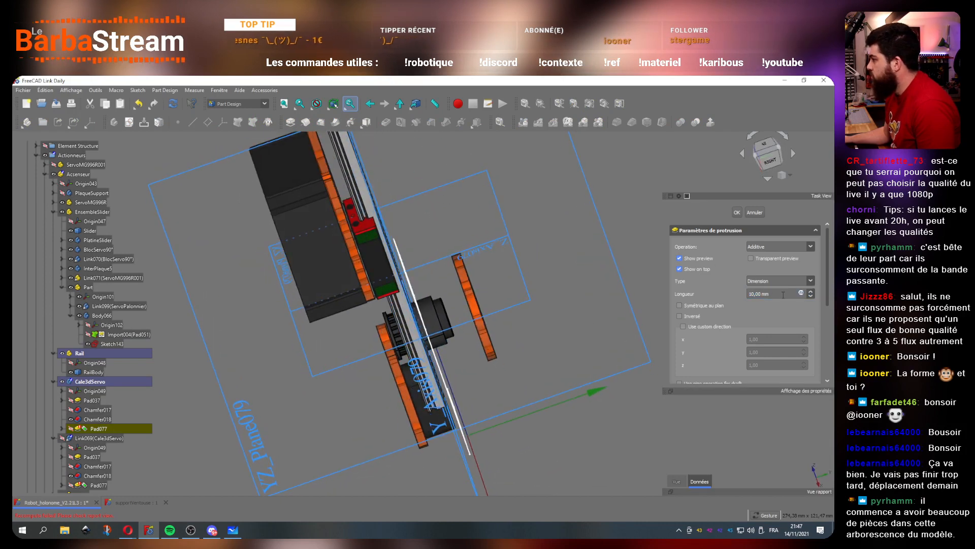
text(3)
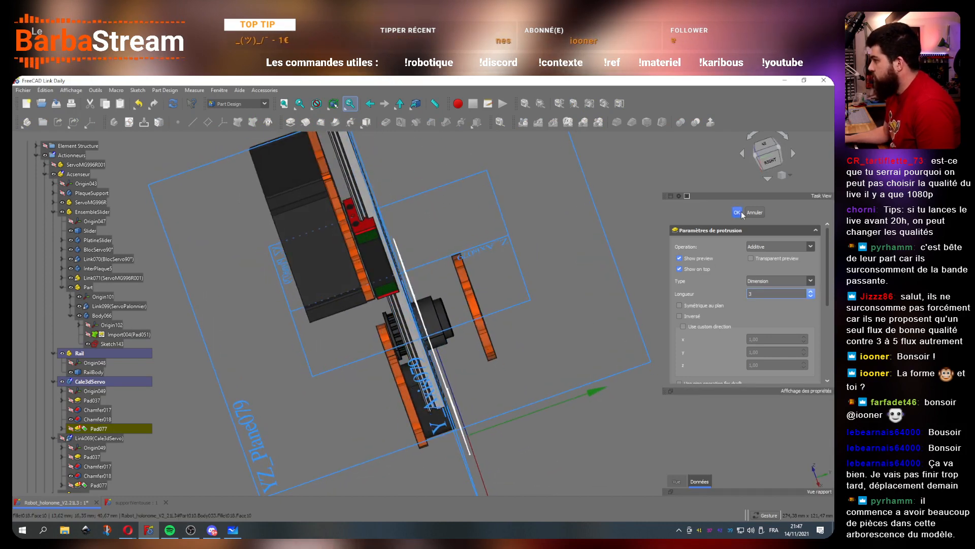
click(737, 212)
click(512, 318)
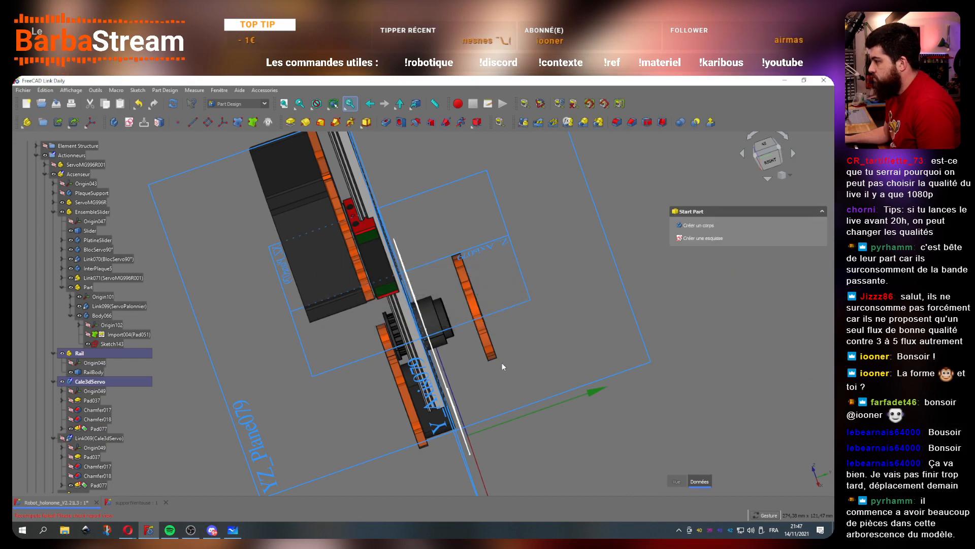
Step: Make Body066 the active body and pad its C-shaped sketch (Sketch143) to a length of 3 mm
mouse_move(512, 318)
mouse_down()
mouse_move(627, 322)
mouse_move(553, 346)
mouse_move(282, 364)
mouse_move(303, 360)
mouse_up()
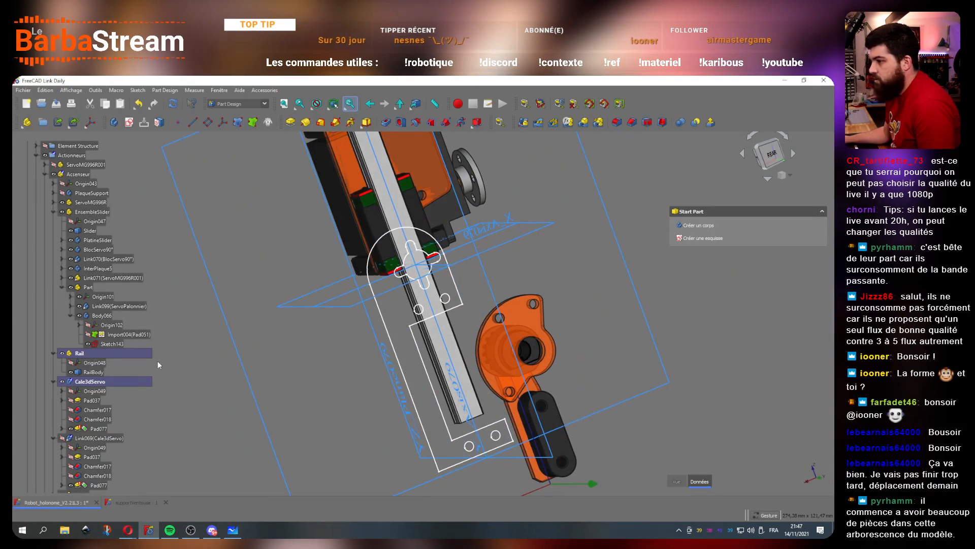
click(104, 316)
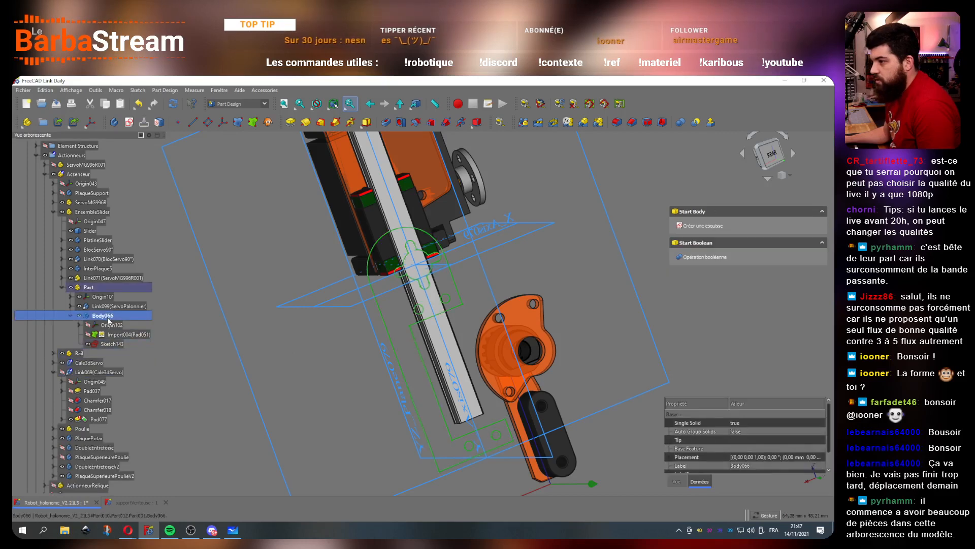
click(112, 344)
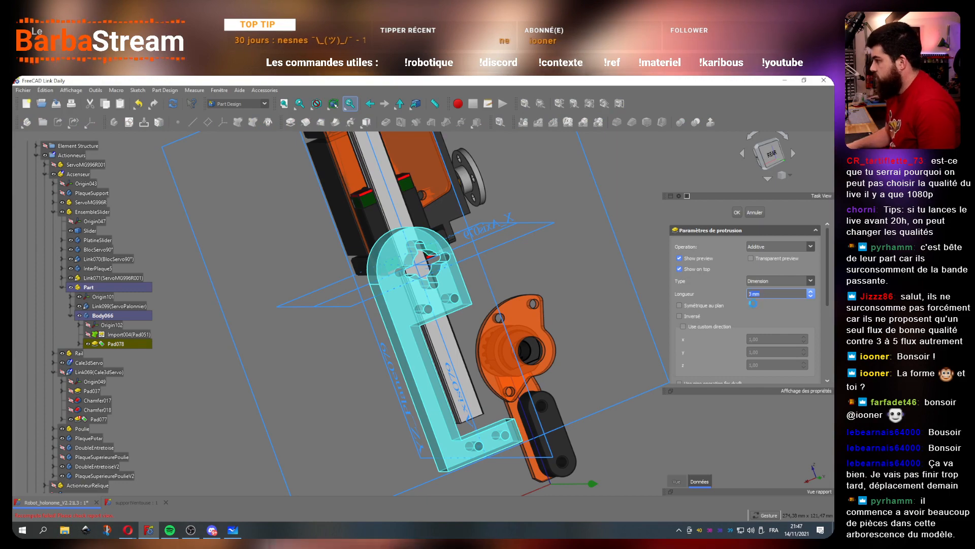
drag(358, 364, 402, 305)
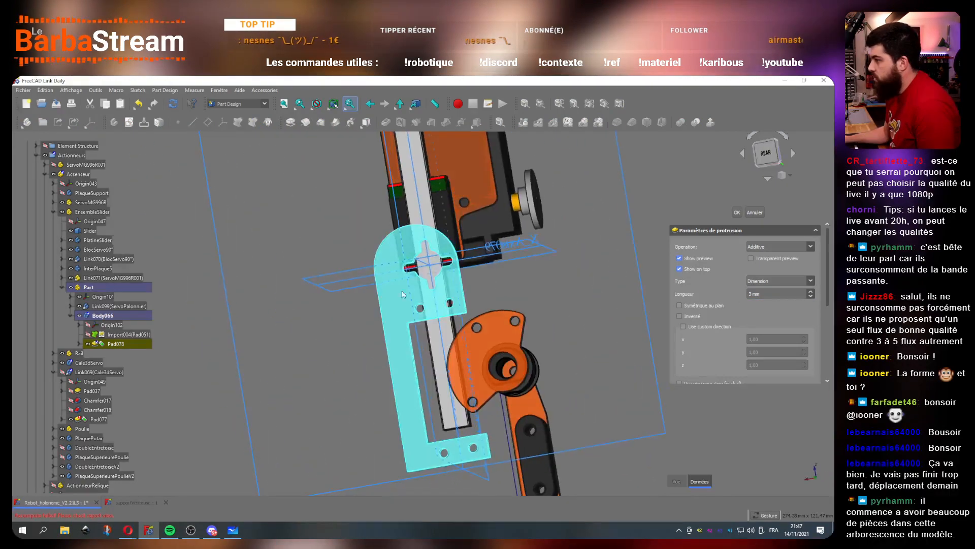
scroll(435, 263, up, 6)
scroll(435, 262, up, 2)
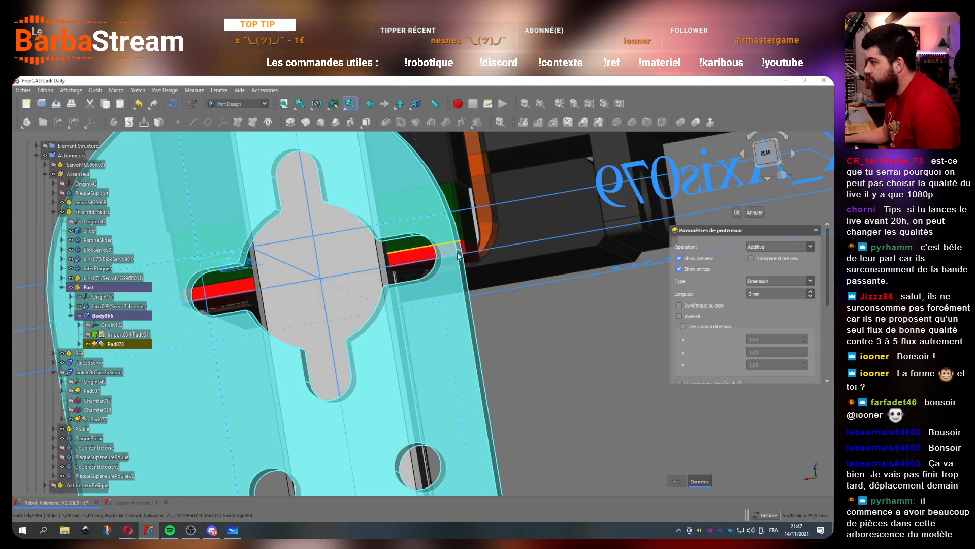
scroll(416, 271, down, 10)
click(736, 213)
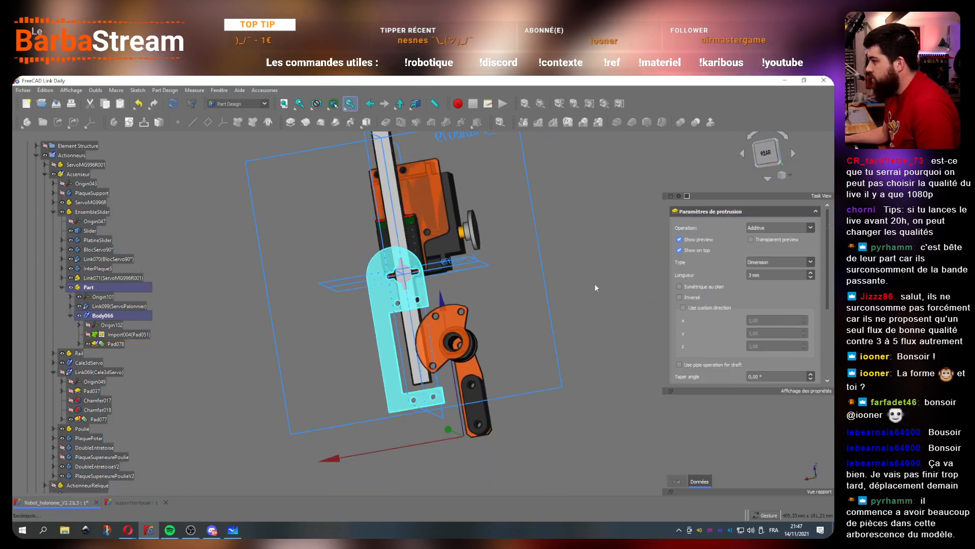
Step: Start an interactive transform of the padded support body, Body066
scroll(380, 346, down, 3)
drag(319, 329, 266, 341)
scroll(400, 315, up, 3)
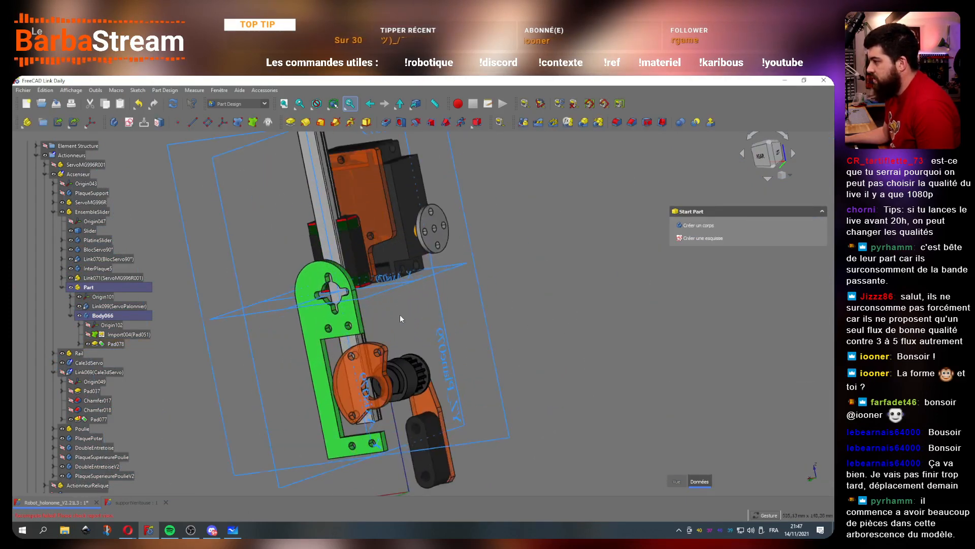
scroll(497, 313, up, 2)
drag(498, 318, 342, 287)
scroll(348, 316, up, 3)
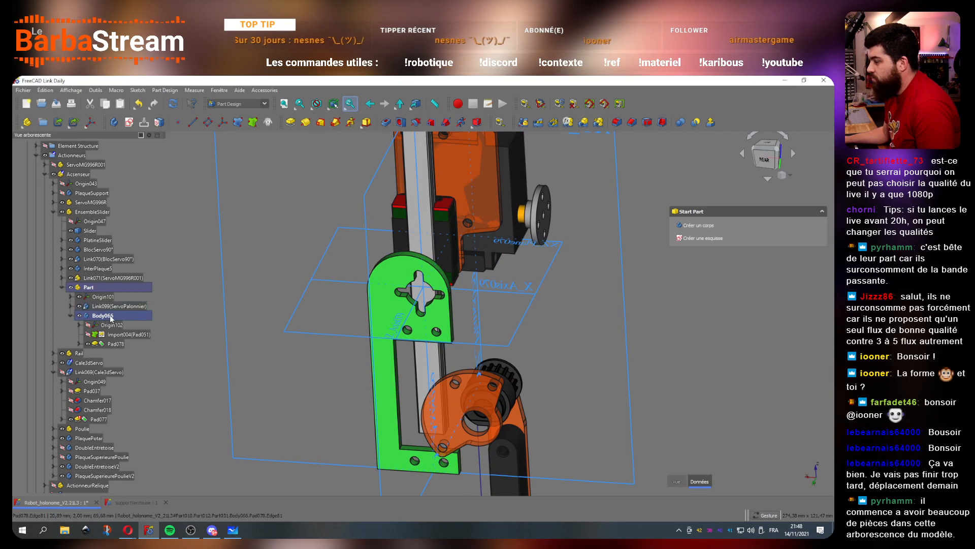
click(109, 316)
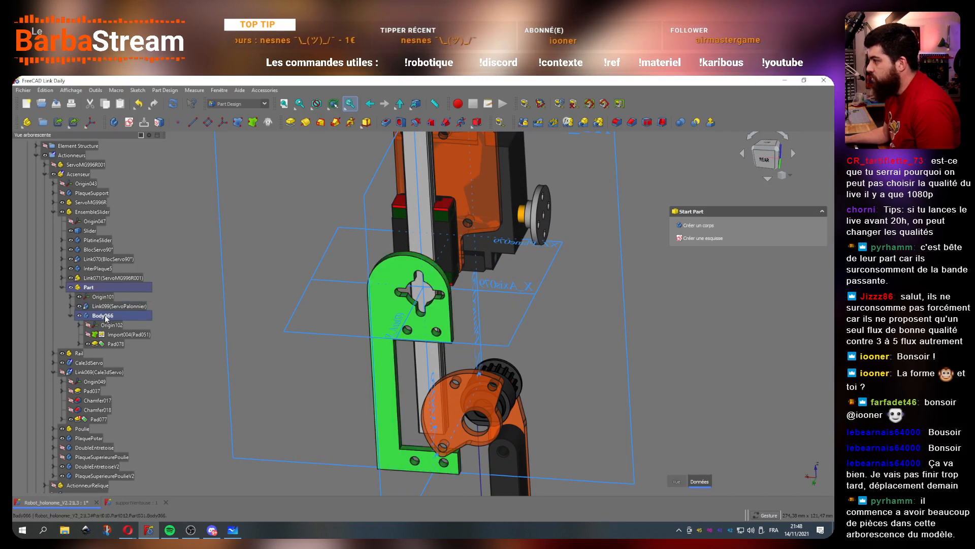
click(107, 317)
right_click(107, 317)
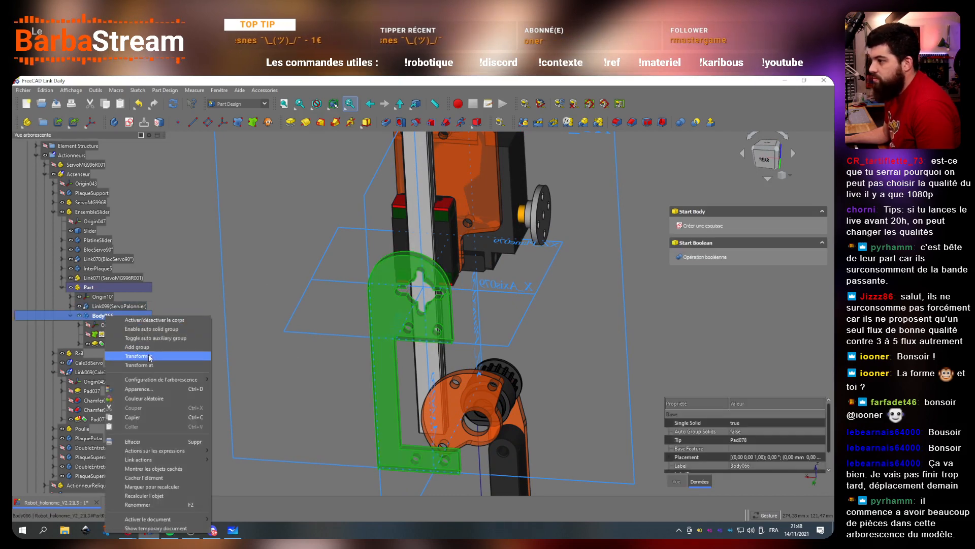
click(150, 357)
Step: Recompute the document and collapse the Link069 (Cale3dServo) branch of the model tree
drag(355, 337, 313, 354)
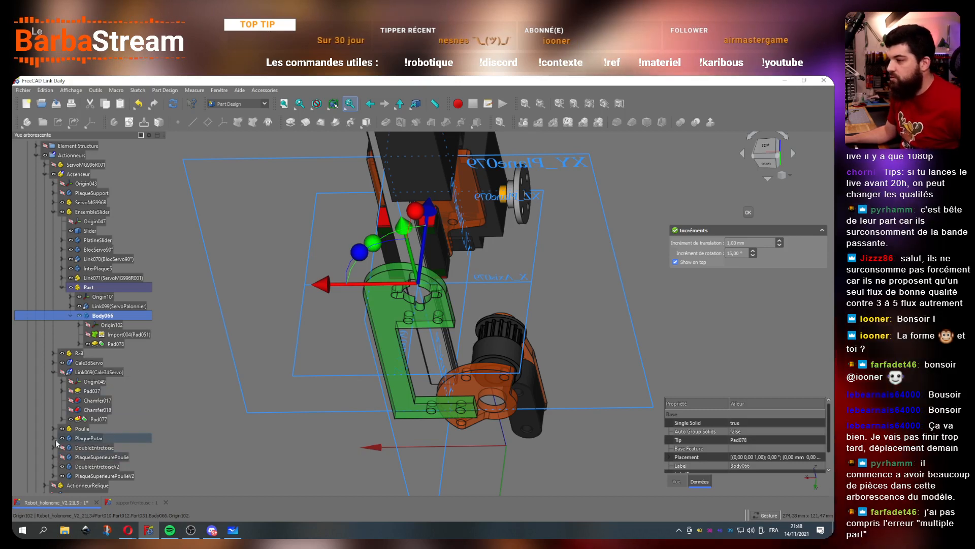
click(53, 372)
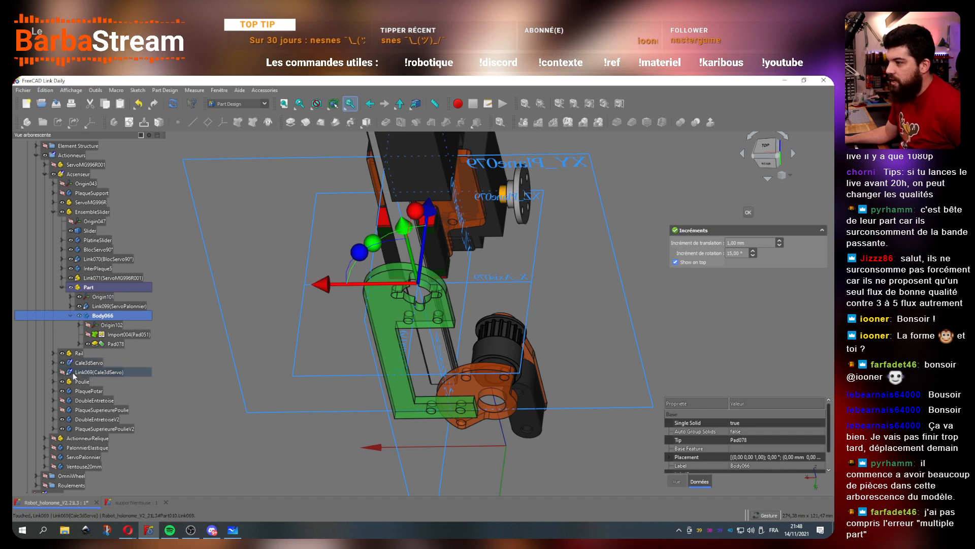
click(176, 108)
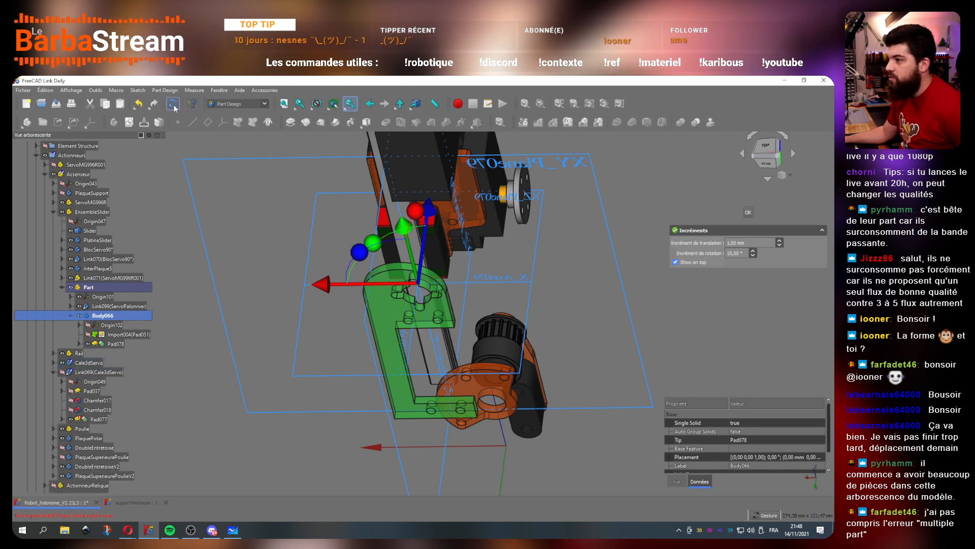
click(53, 371)
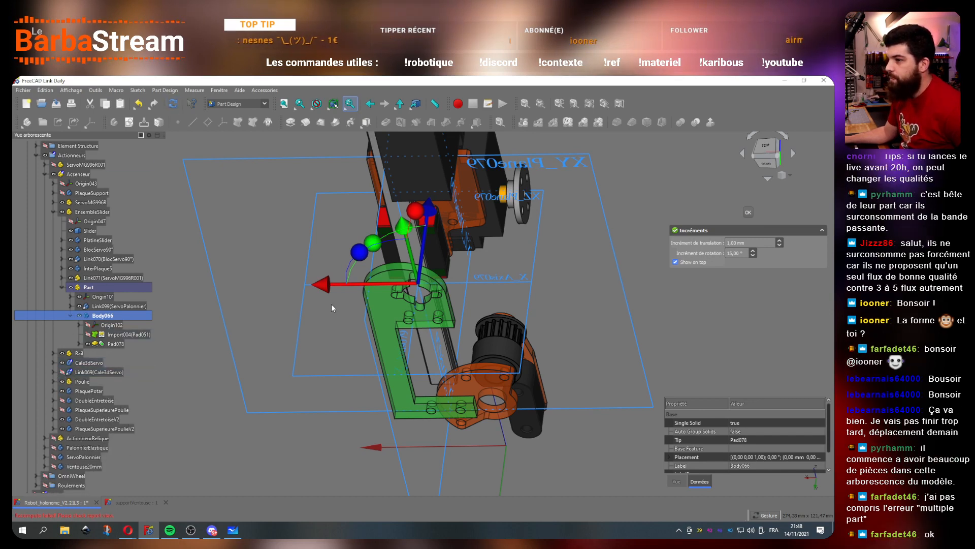
Step: Rotate the support body by -90° about its Y axis so its plate lies parallel to the servo horn's face
drag(575, 250, 535, 286)
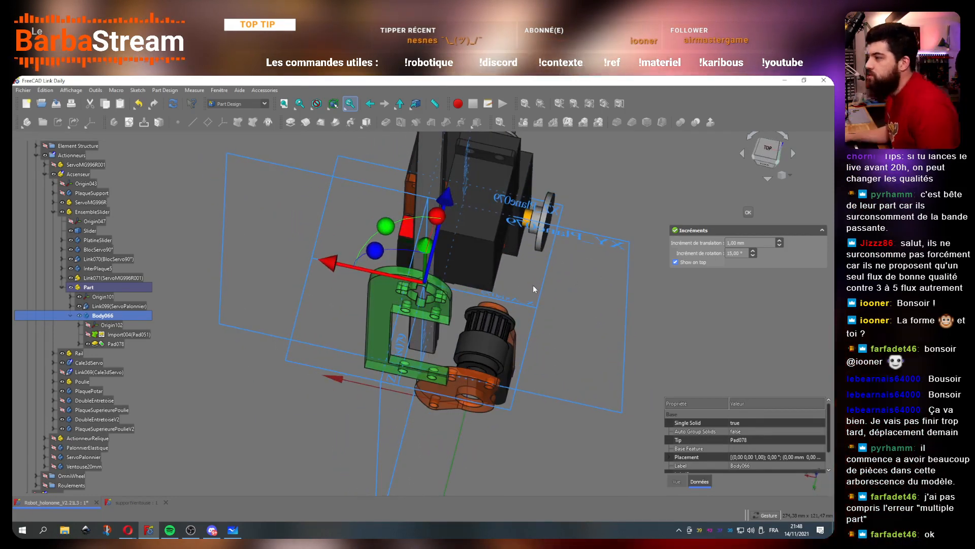
drag(536, 289, 397, 233)
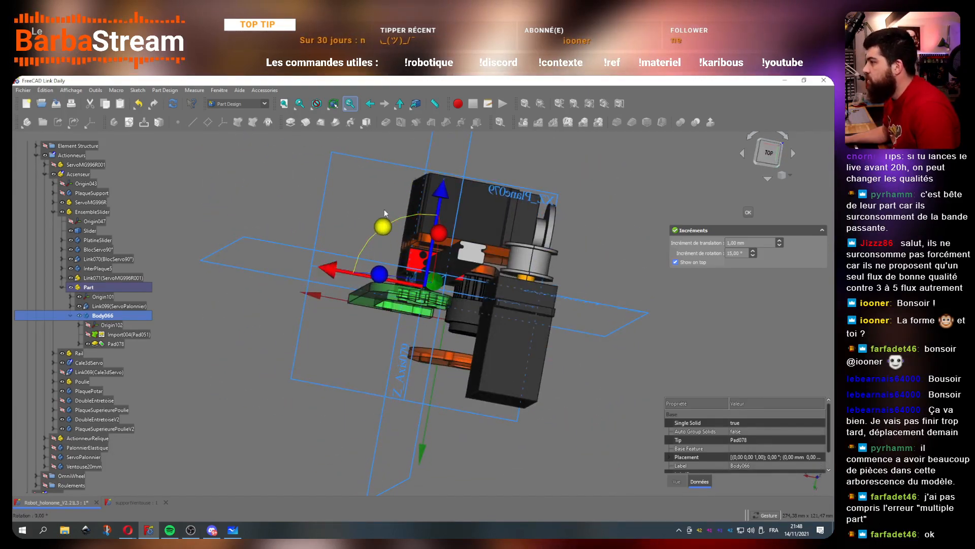
drag(385, 231, 506, 246)
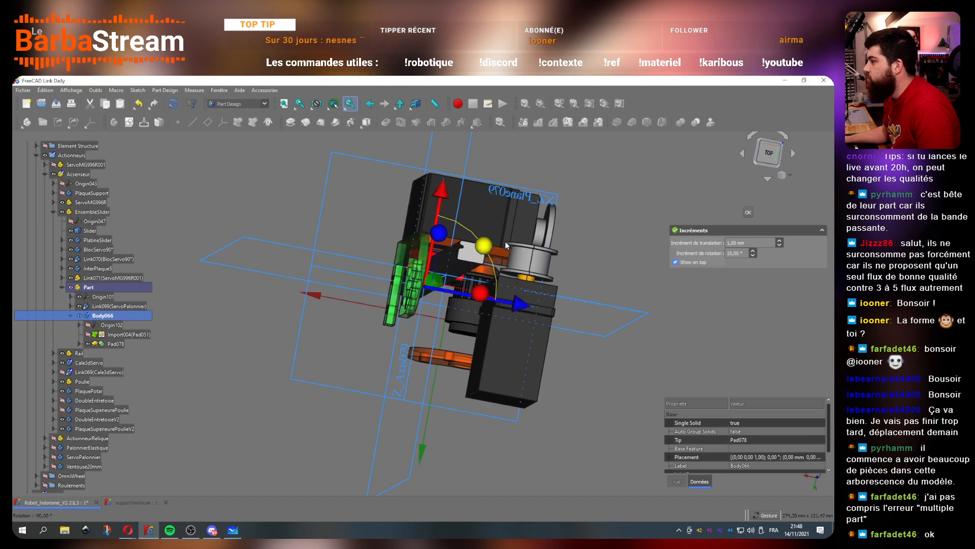
Step: In the left view, translate the support body horizontally and vertically to centre its horn cutout on the servo horn
drag(564, 261, 730, 199)
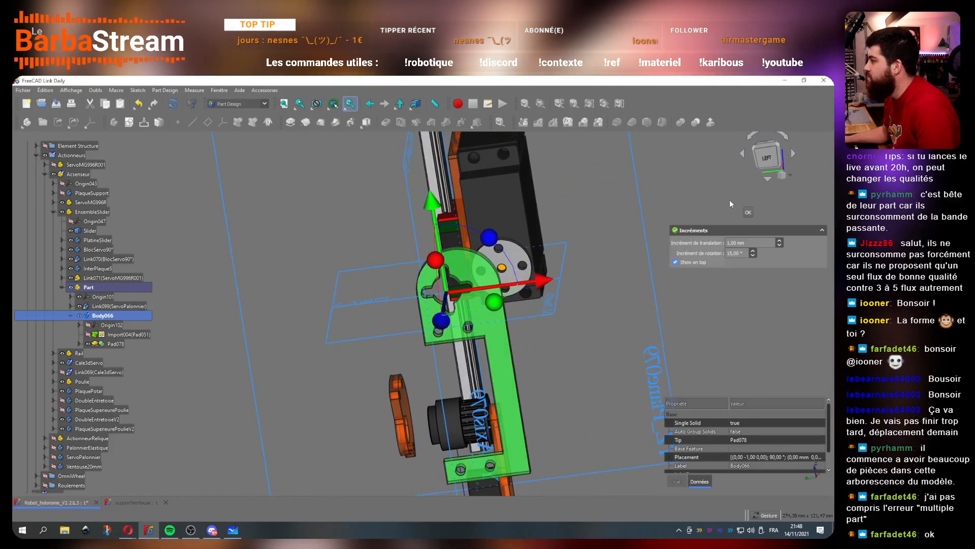
click(770, 160)
drag(469, 373, 574, 373)
drag(480, 279, 477, 201)
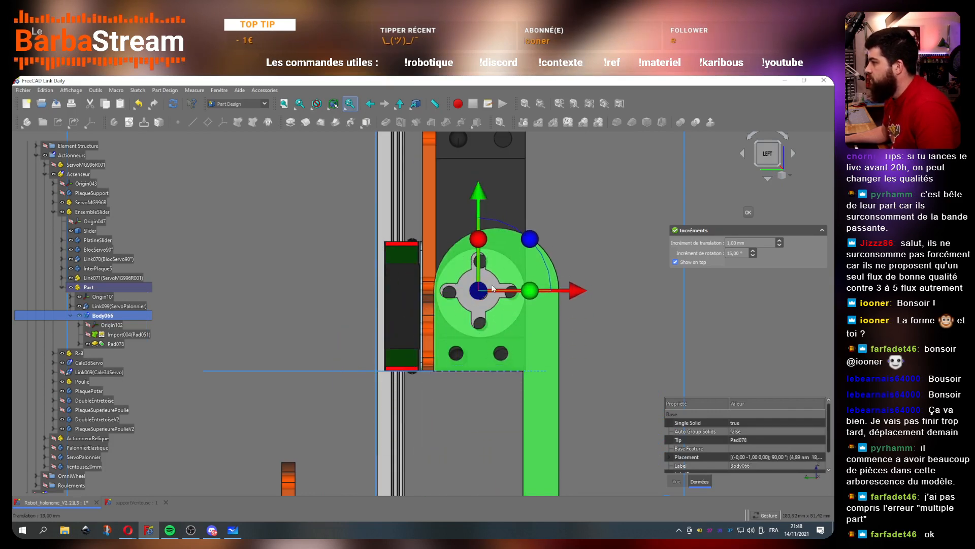
Step: Fine-align the support body's cutout with the servo horn horizontally and vertically in the left view, using a 0.1 mm translation increment
scroll(492, 287, up, 5)
drag(748, 242, 657, 243)
text(0,1)
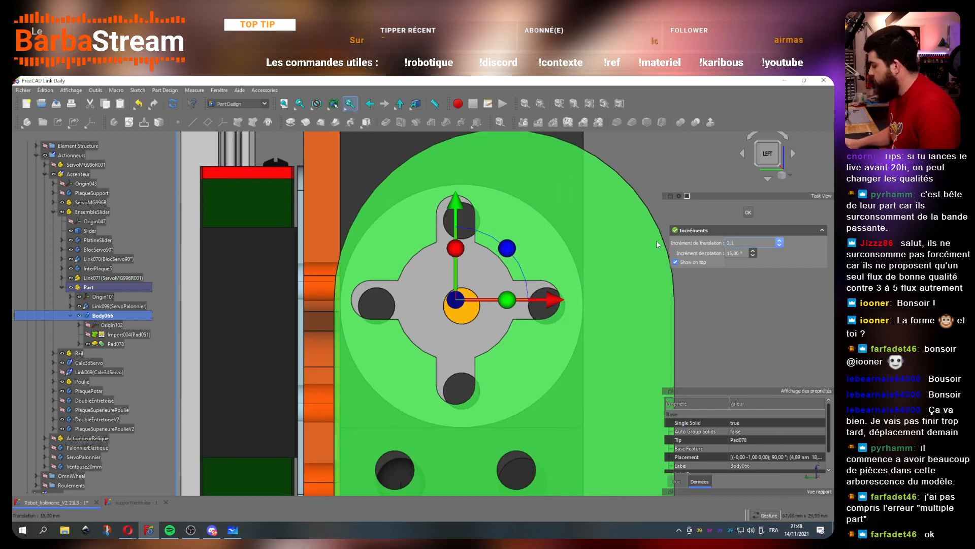
drag(556, 304, 563, 304)
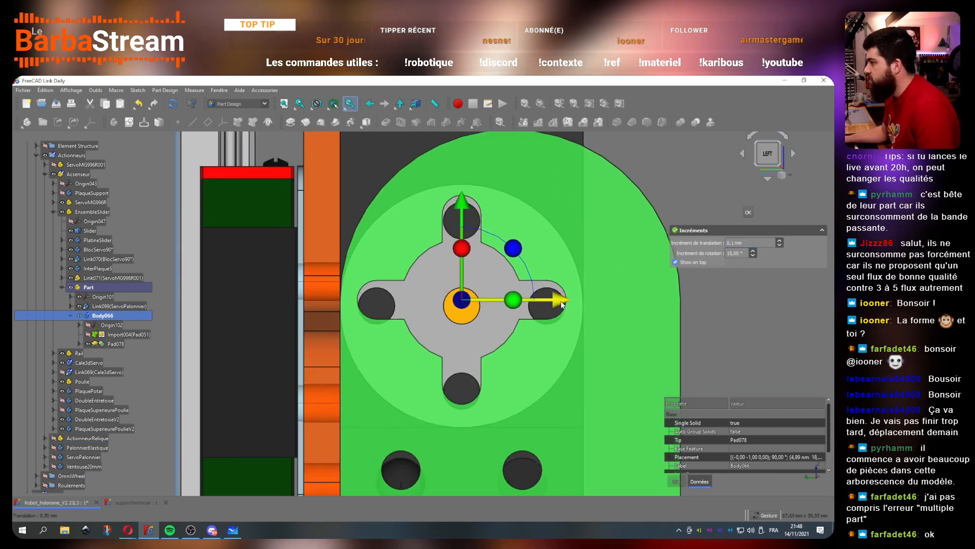
drag(465, 206, 466, 212)
scroll(401, 319, down, 4)
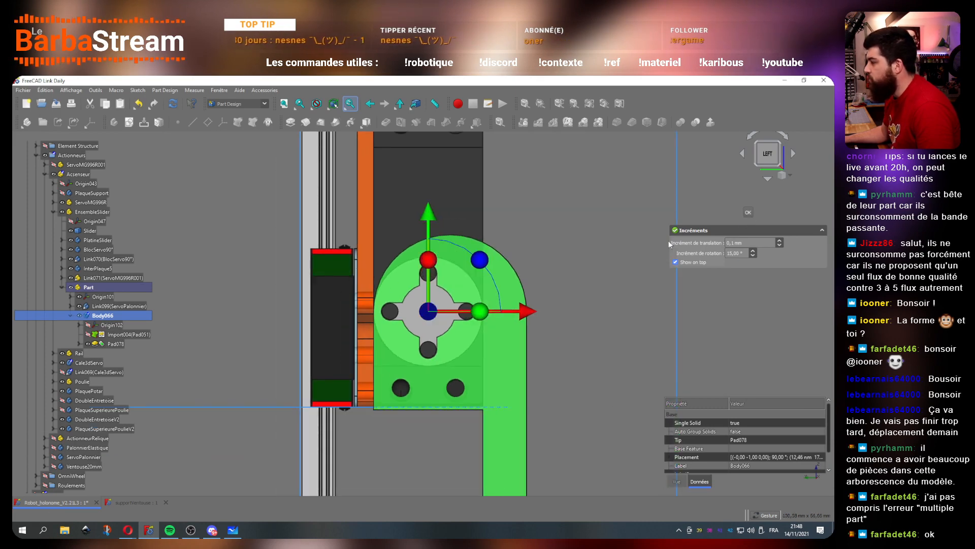
Step: In the front view, translate the support body along the servo axis to the horn using 1 mm and 0.5 mm increments, and finish the transform
drag(580, 306, 520, 297)
scroll(215, 291, up, 2)
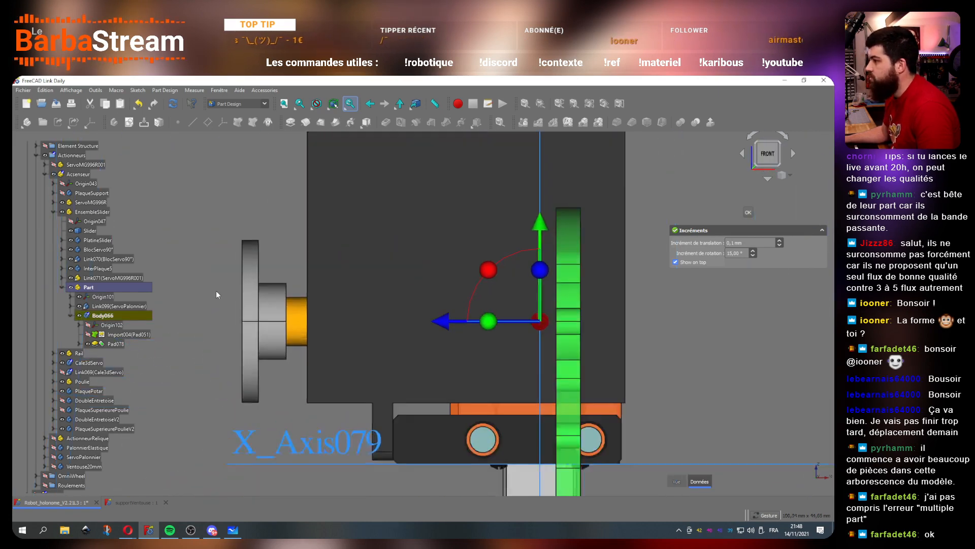
scroll(220, 299, down, 3)
scroll(236, 296, up, 2)
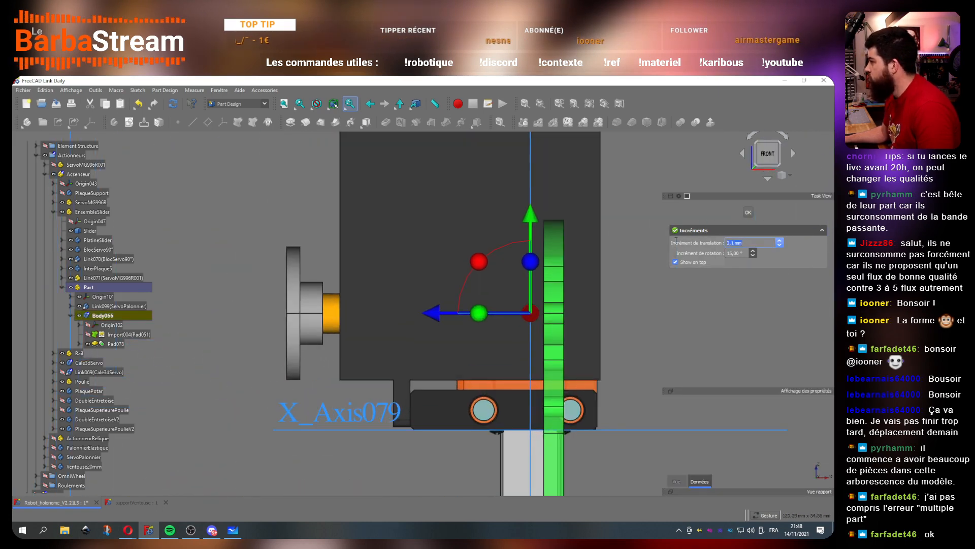
text(1$)
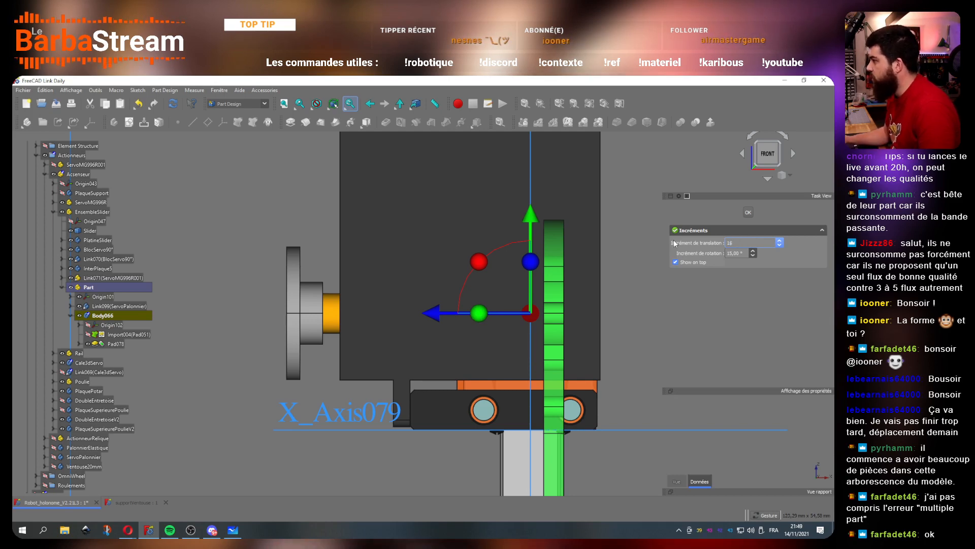
key(BackSpace)
drag(435, 316, 193, 318)
drag(749, 244, 679, 243)
text(0,5)
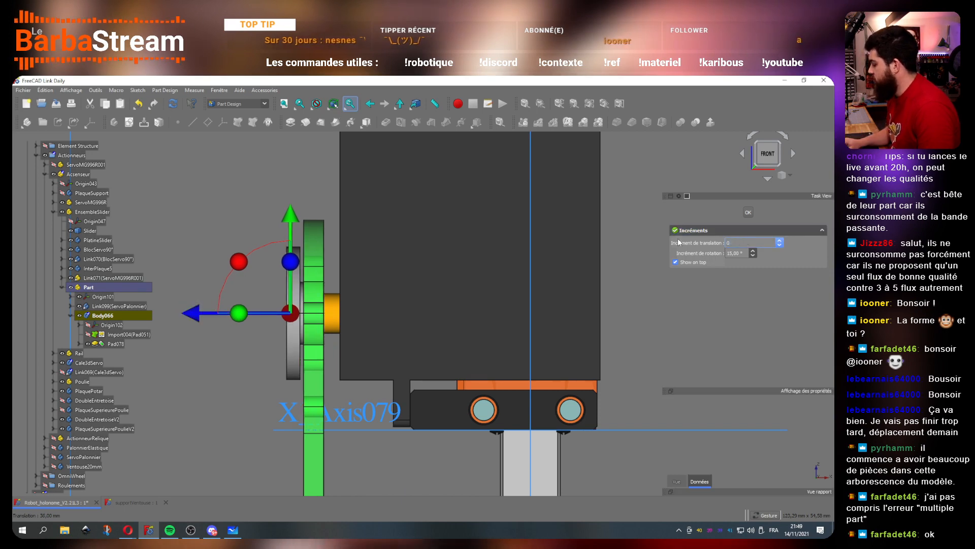
drag(197, 317, 195, 316)
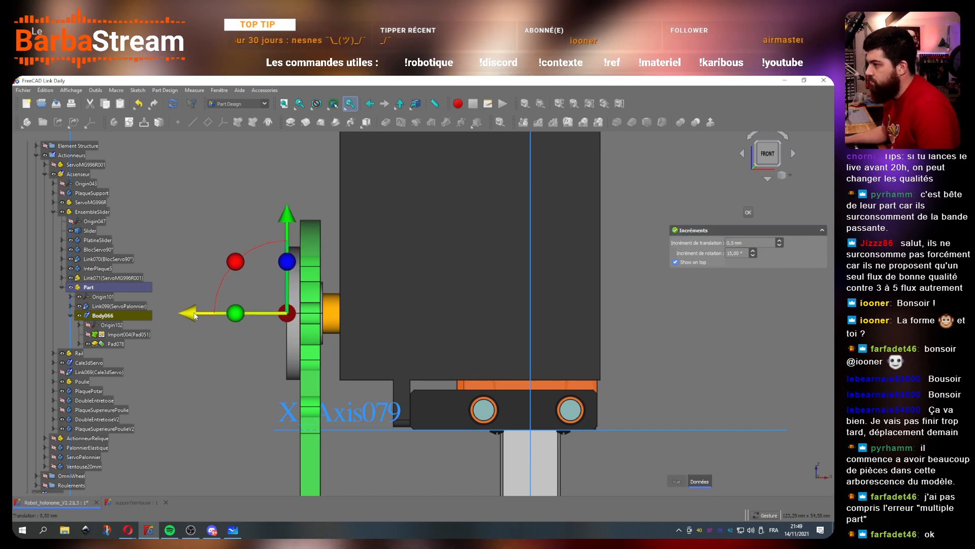
click(748, 213)
Step: Start a new transform of Body066 and rotate the support 180° about its Z axis
scroll(401, 268, down, 5)
drag(401, 269, 562, 401)
drag(325, 310, 447, 363)
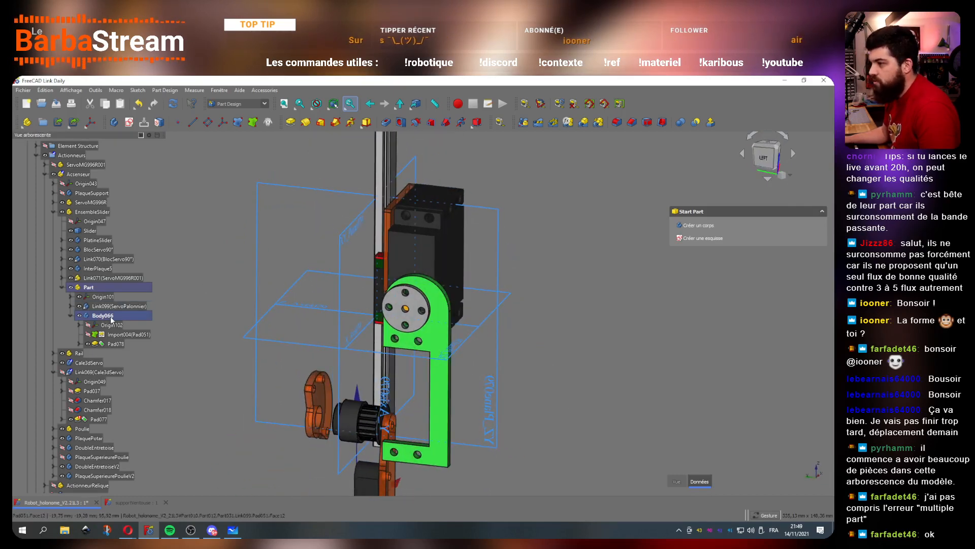
right_click(109, 315)
click(127, 353)
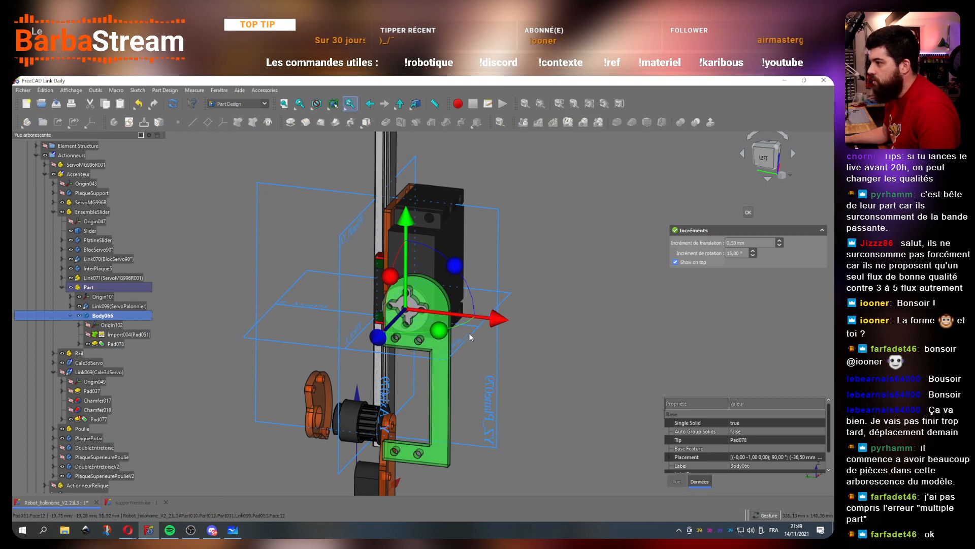
drag(455, 265, 374, 335)
drag(501, 311, 613, 261)
Step: In the top view, rotate the support body 180° about its Y axis and translate it so its plate sits between the horn and the servo
scroll(404, 249, down, 3)
scroll(407, 204, up, 3)
click(767, 153)
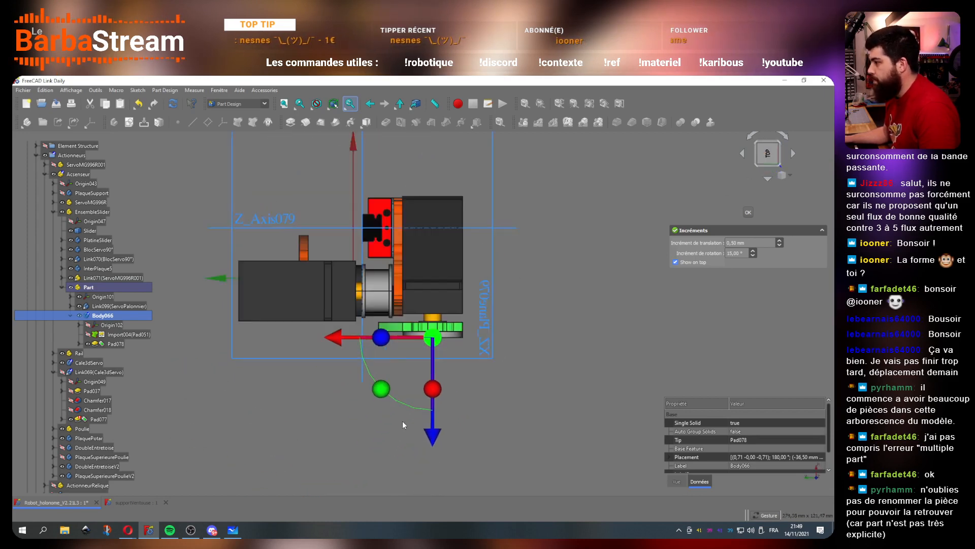
scroll(402, 420, up, 3)
drag(394, 354, 413, 163)
scroll(467, 264, up, 4)
scroll(400, 284, down, 5)
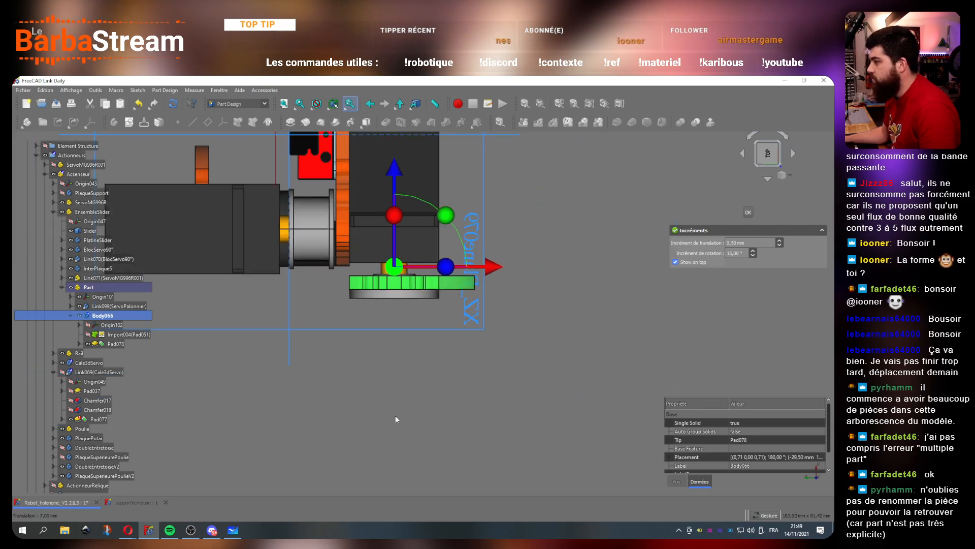
Step: Check the green support body's placement from the left side and finish its transform
drag(395, 416, 526, 214)
click(774, 156)
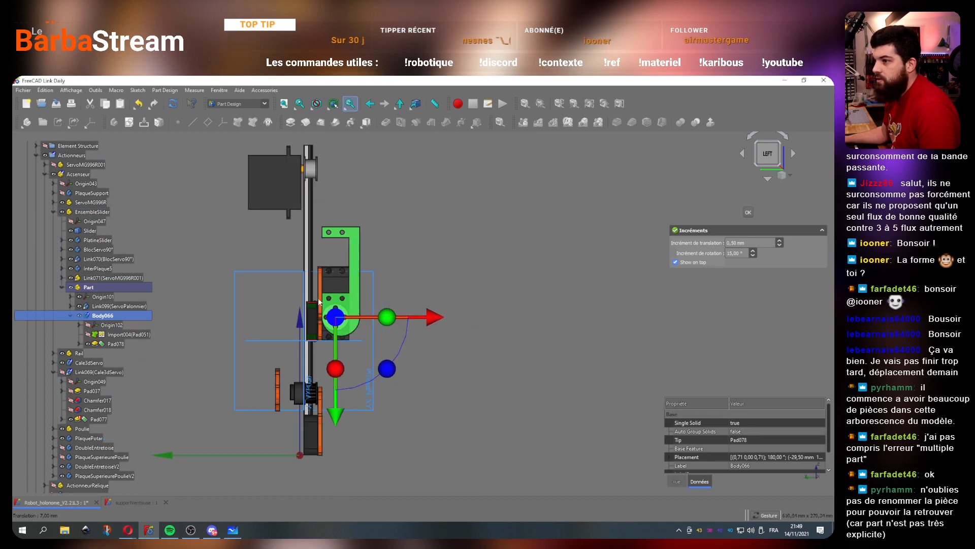
click(748, 213)
scroll(411, 265, down, 3)
scroll(363, 263, up, 5)
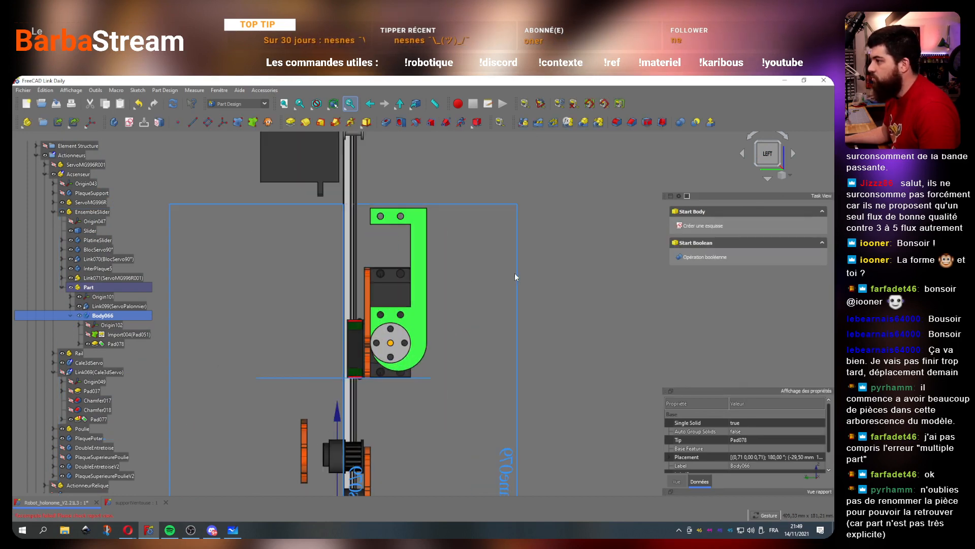
Step: Rename the green support body as SupportAvantBrasLaser
drag(514, 273, 437, 299)
right_click(111, 317)
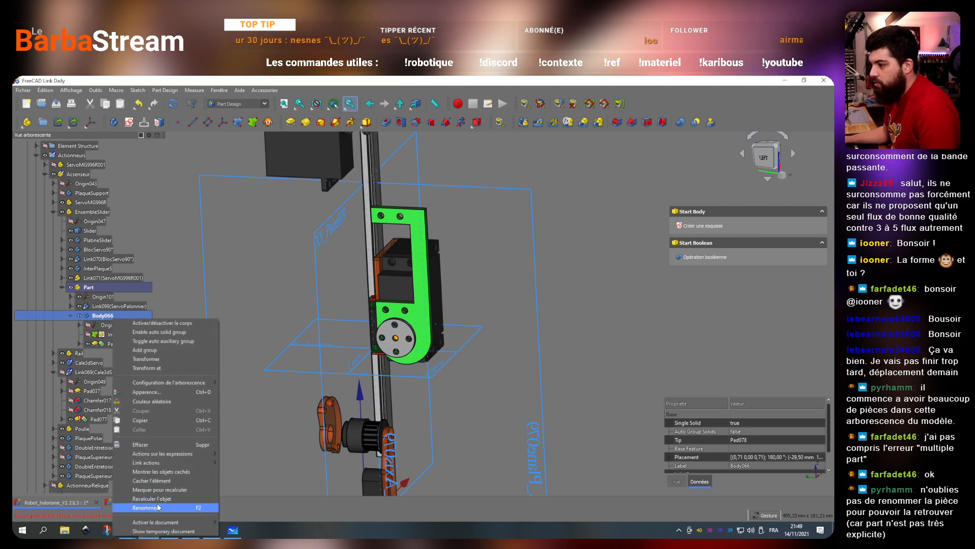
click(157, 503)
text(Su)
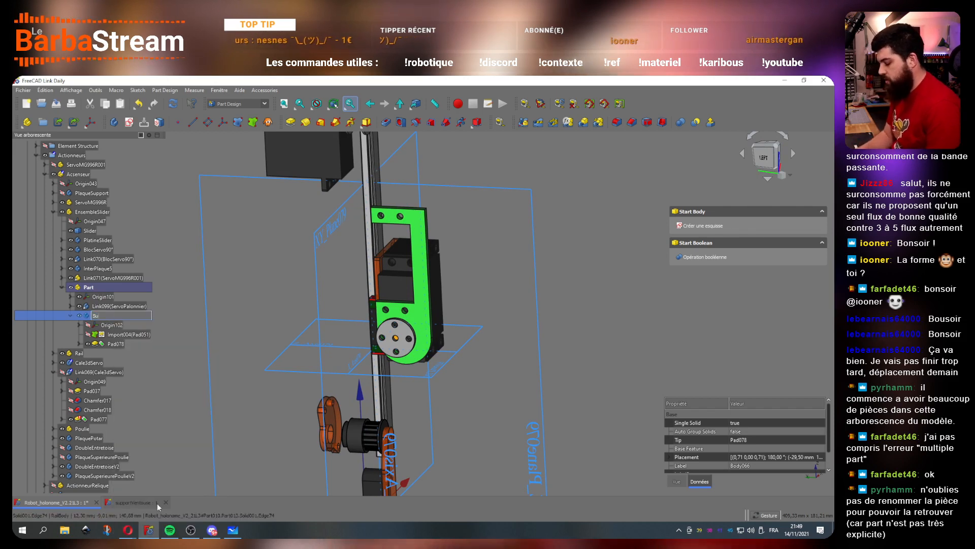
text(pportA)
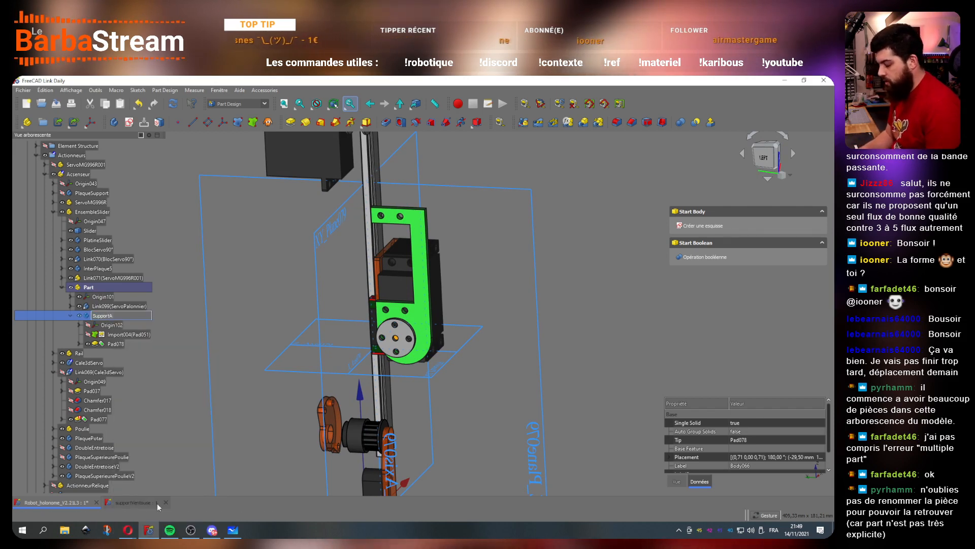
text(vantBras)
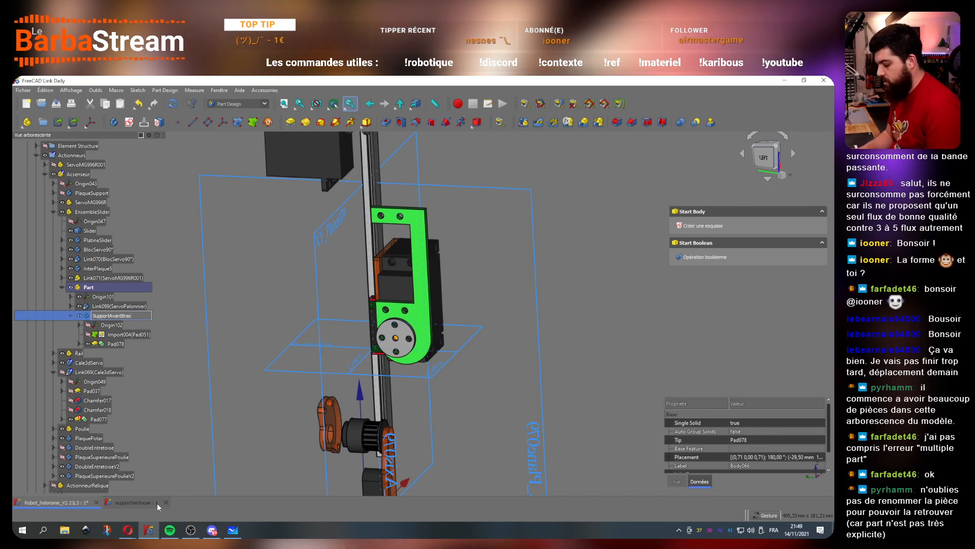
text(Laser)
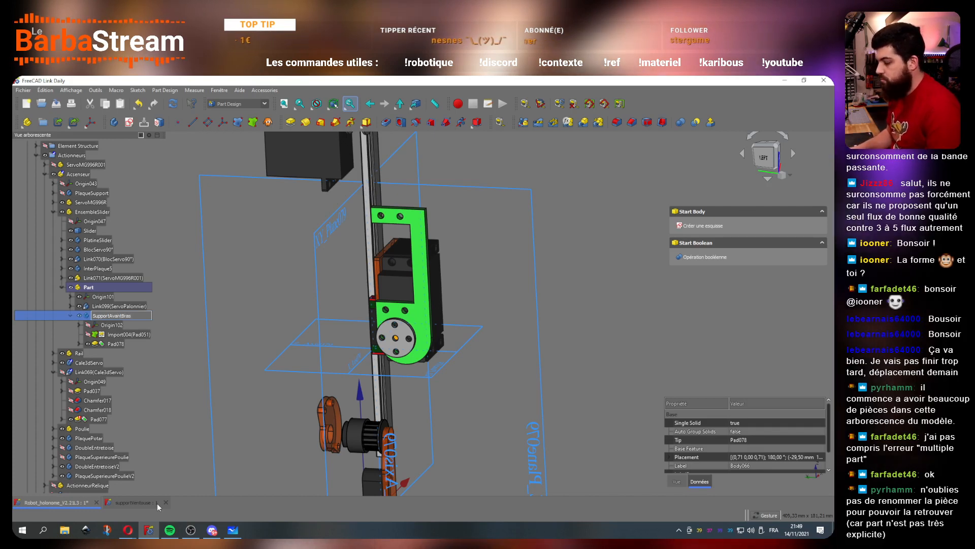
key(Return)
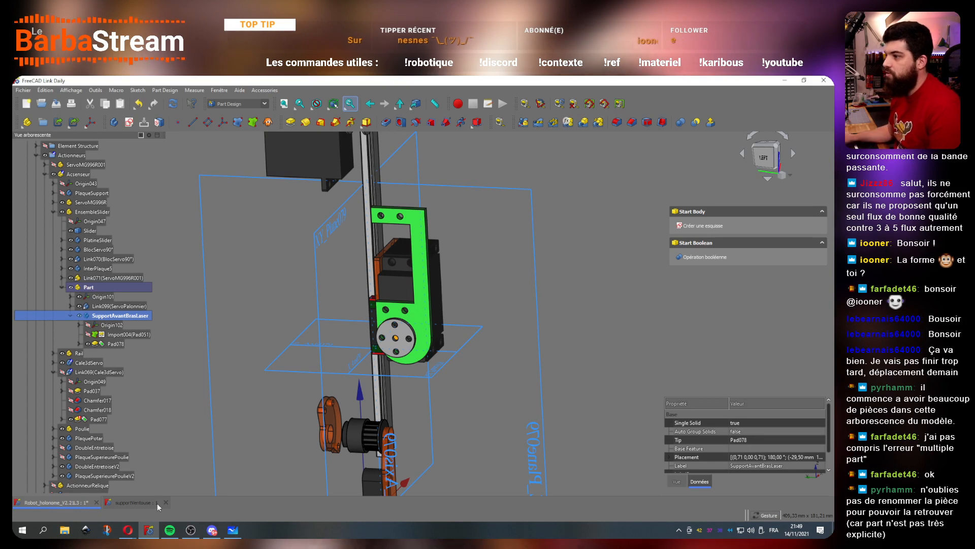
Step: Rename the Part containing the servo horn link and the green support as AvantBras, and collapse it in the tree
click(179, 234)
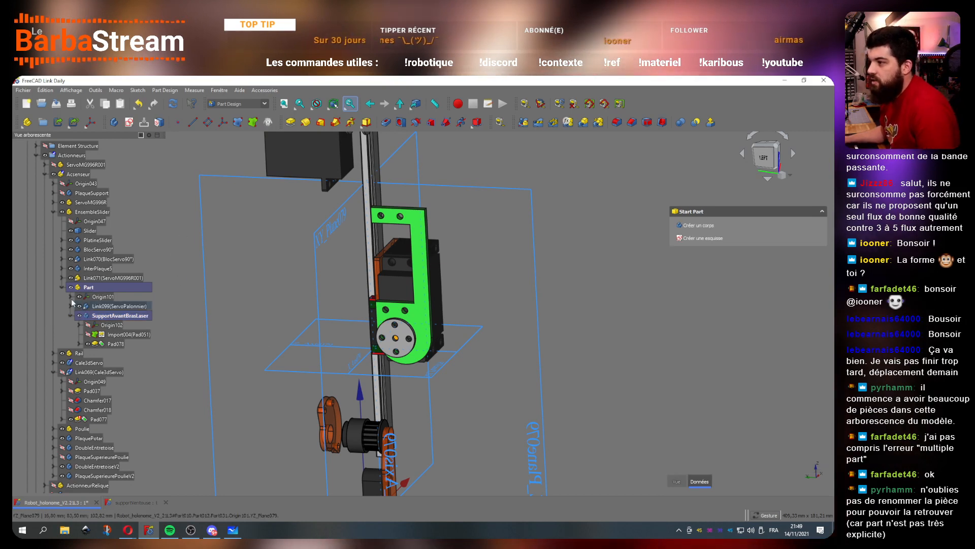
click(116, 288)
right_click(116, 288)
click(139, 452)
text(Avant)
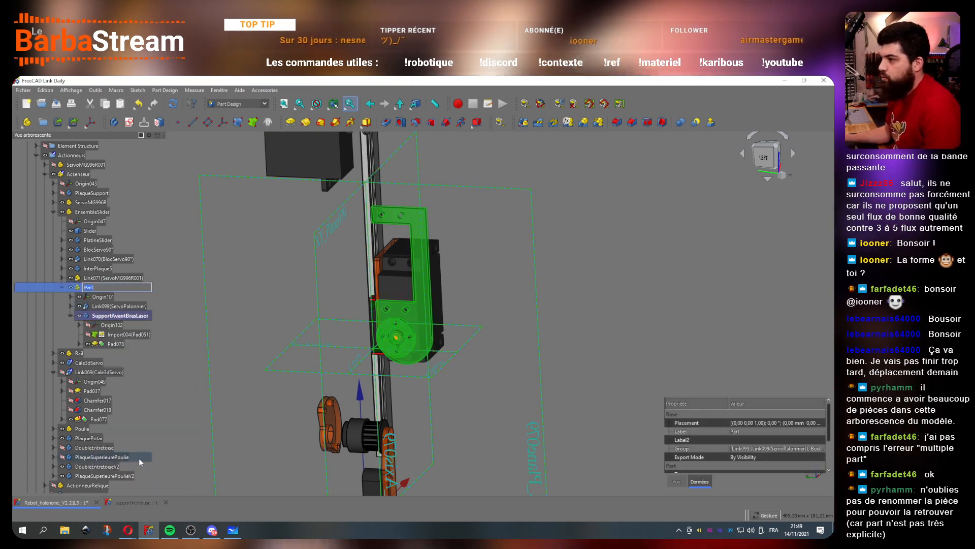
text(B)
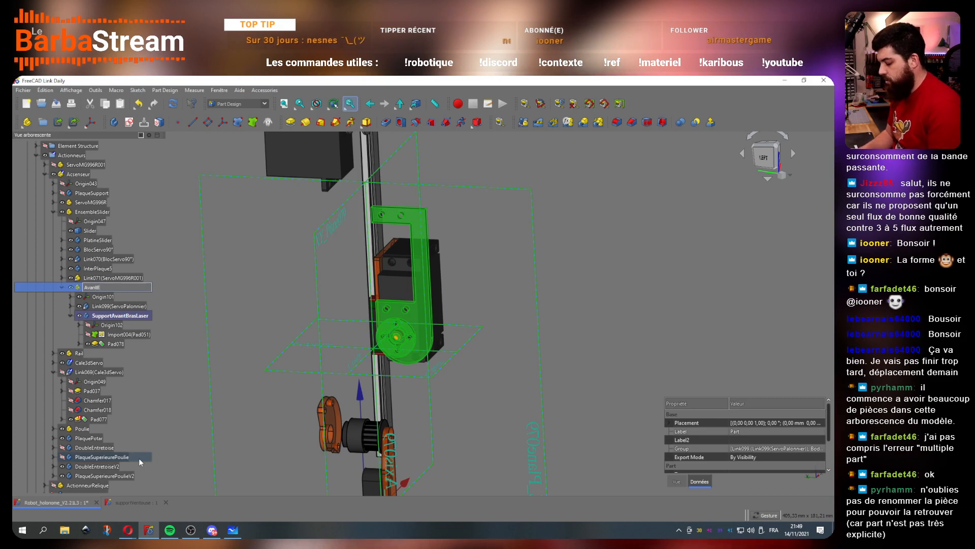
text(ras)
key(Return)
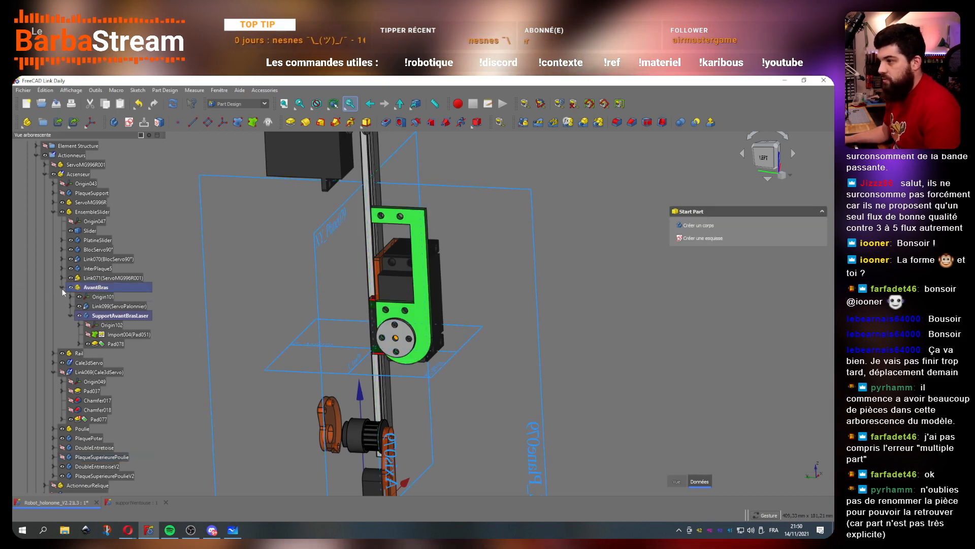
click(63, 288)
drag(531, 303, 148, 309)
right_click(114, 286)
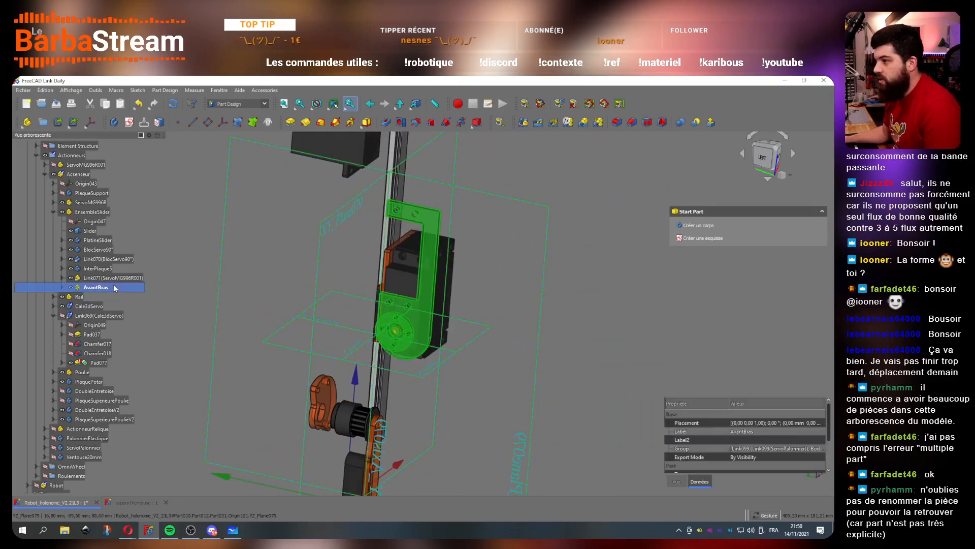
click(146, 309)
drag(472, 353, 493, 408)
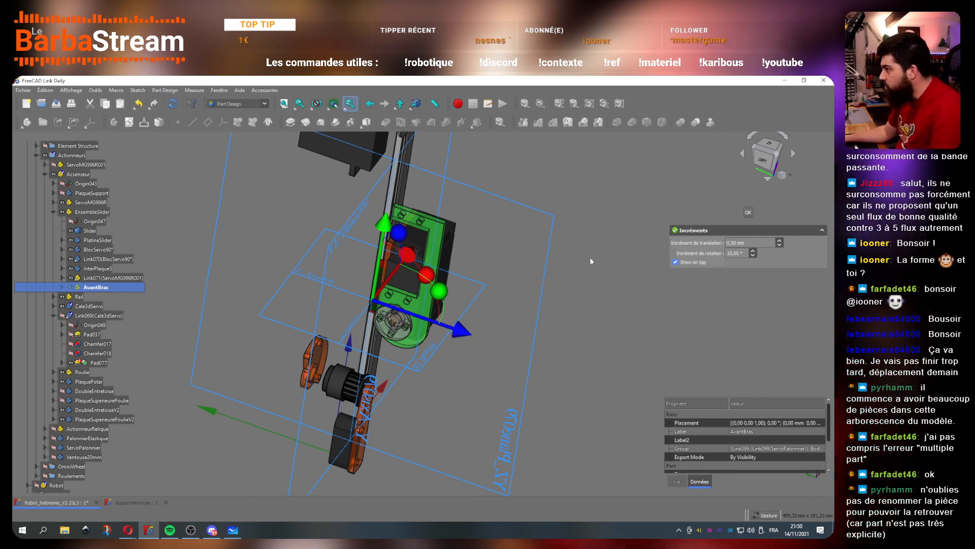
click(749, 212)
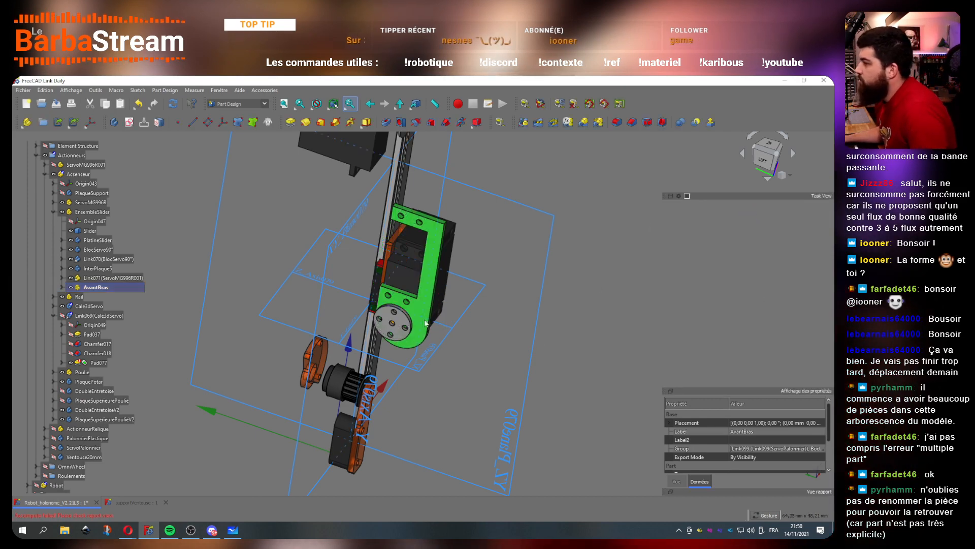
Step: Examine the contents of the AvantBras part and where its origin lies relative to the servo horn and support
scroll(391, 318, up, 2)
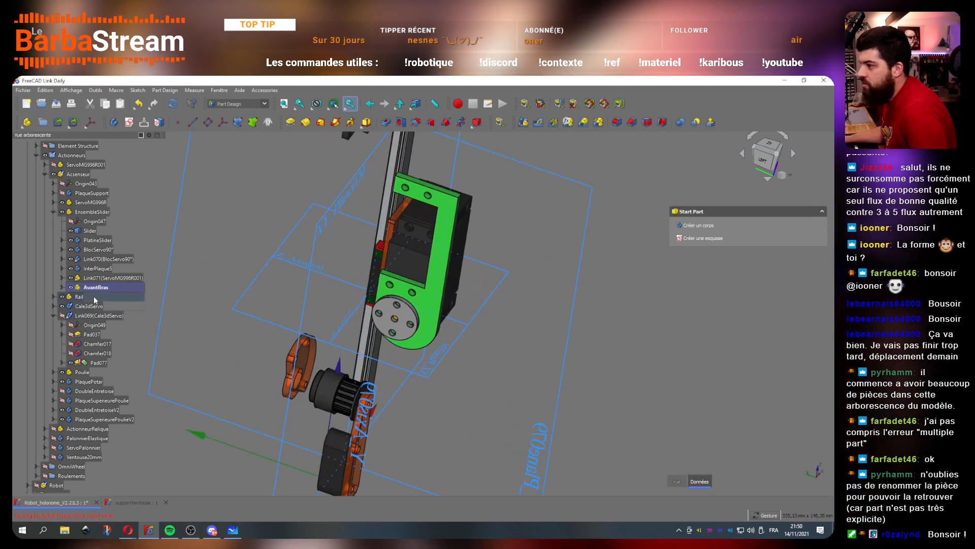
click(62, 286)
click(62, 277)
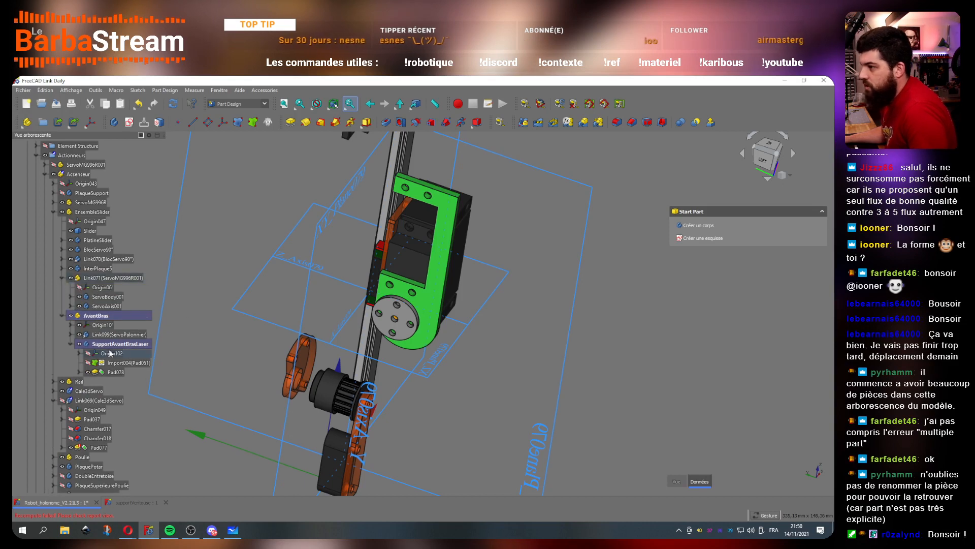
click(65, 279)
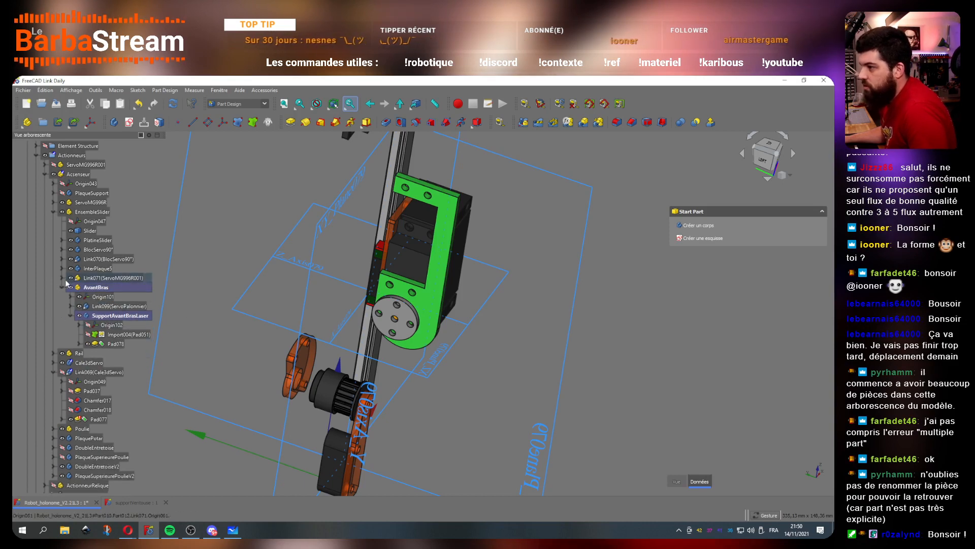
click(108, 288)
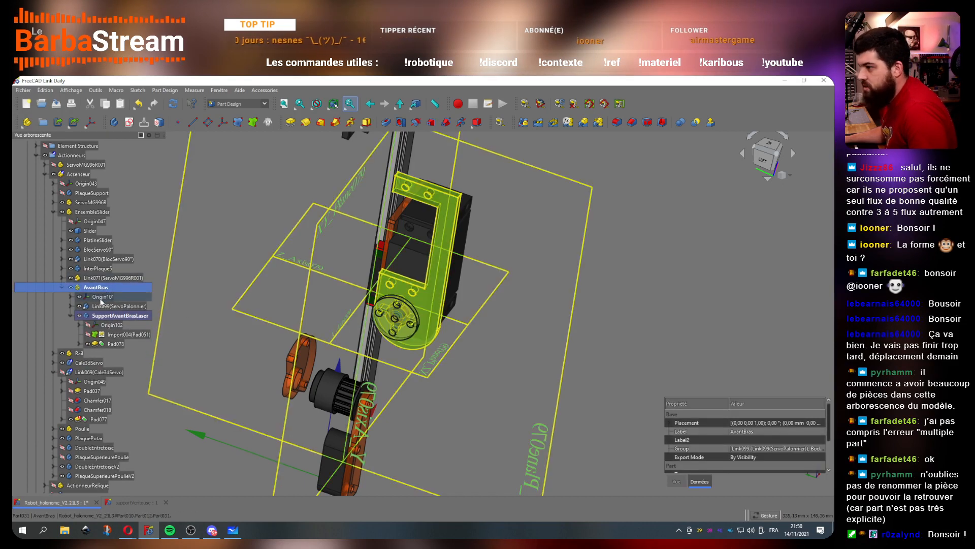
click(101, 298)
drag(442, 407, 267, 383)
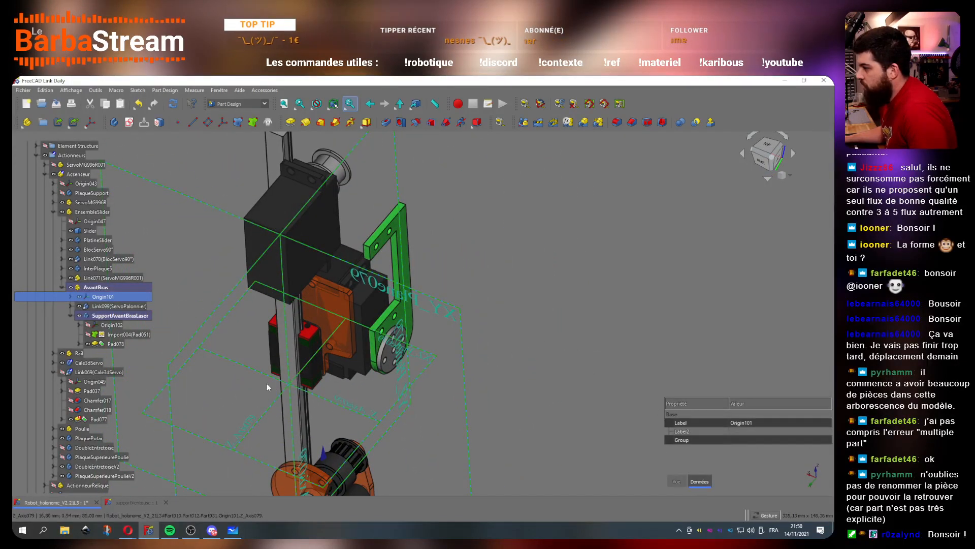
drag(392, 348, 385, 414)
Step: Select the ServoPalonnier link in AvantBras, enlarge its property list and expand its placement position into x, y and z
click(384, 336)
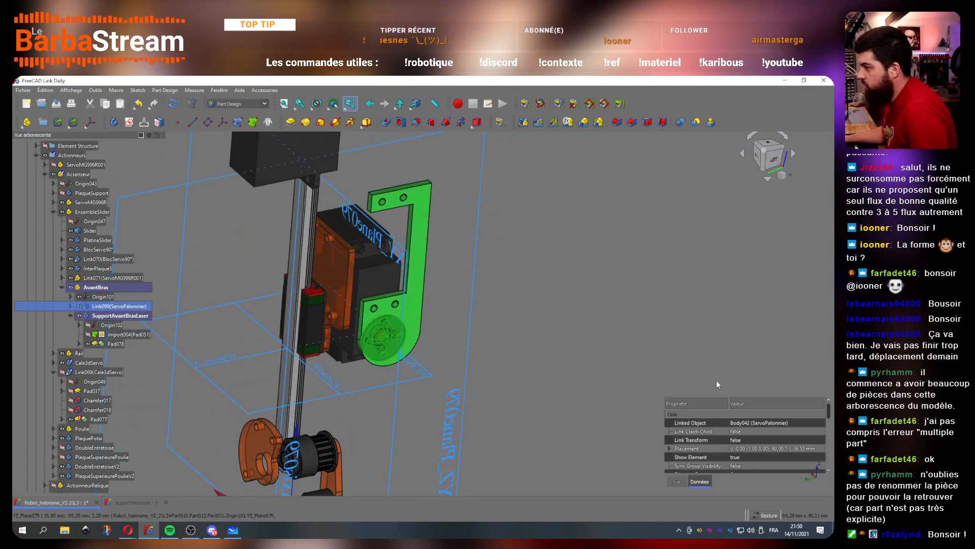
drag(753, 391, 746, 275)
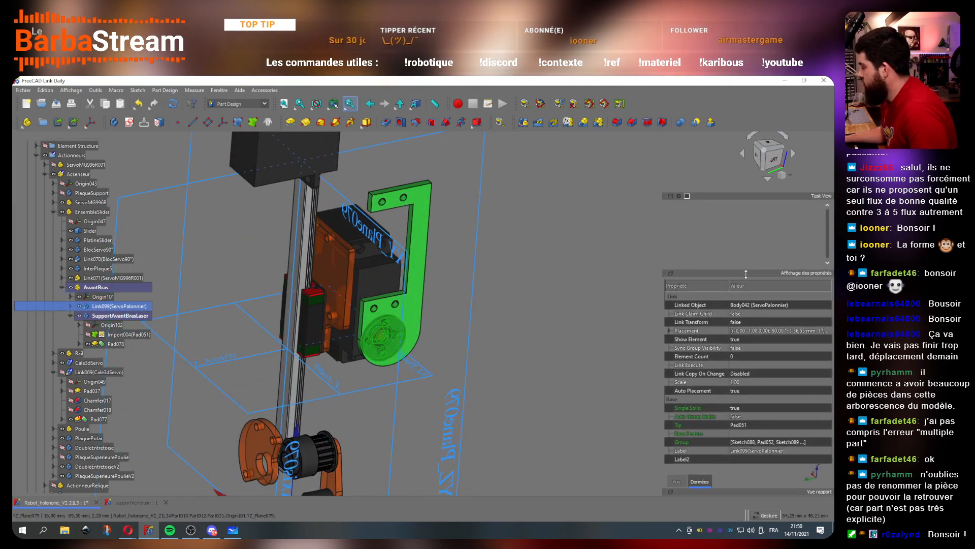
double_click(743, 332)
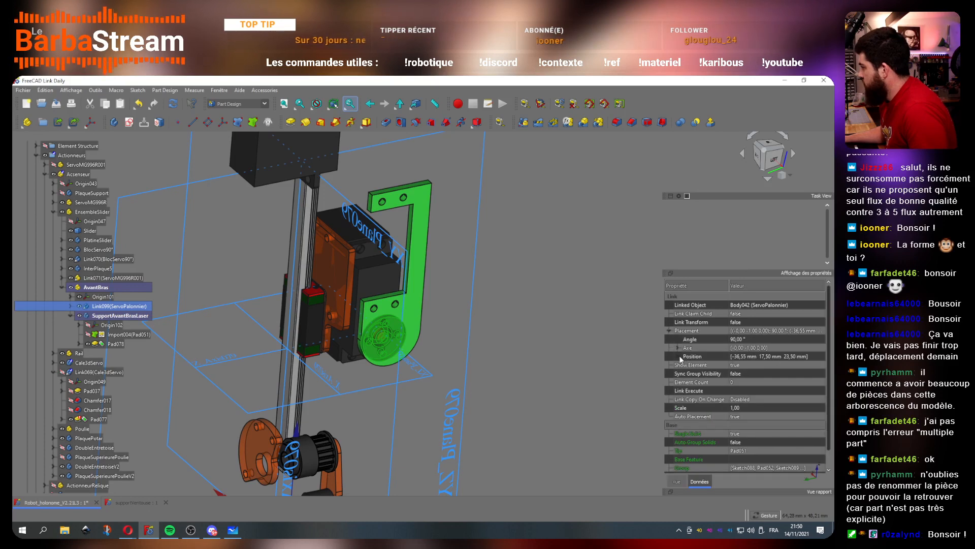
click(679, 357)
click(771, 366)
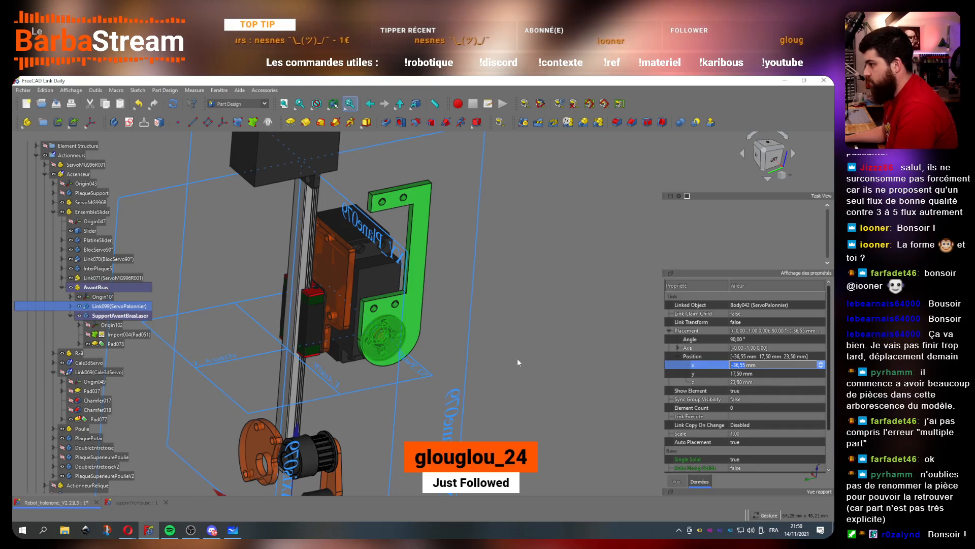
Step: Capture a screen snip of the ServoPalonnier link's placement values
drag(517, 358, 641, 364)
click(784, 365)
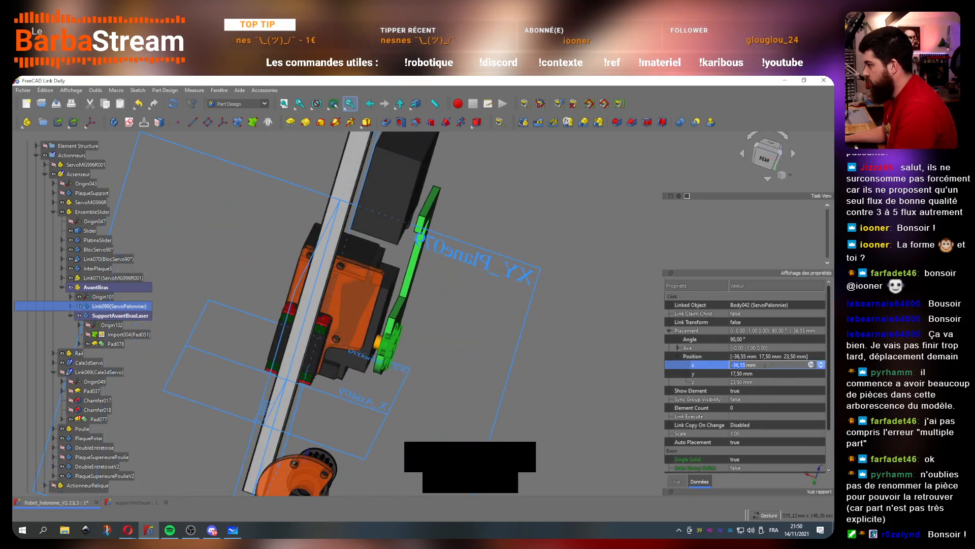
click(107, 530)
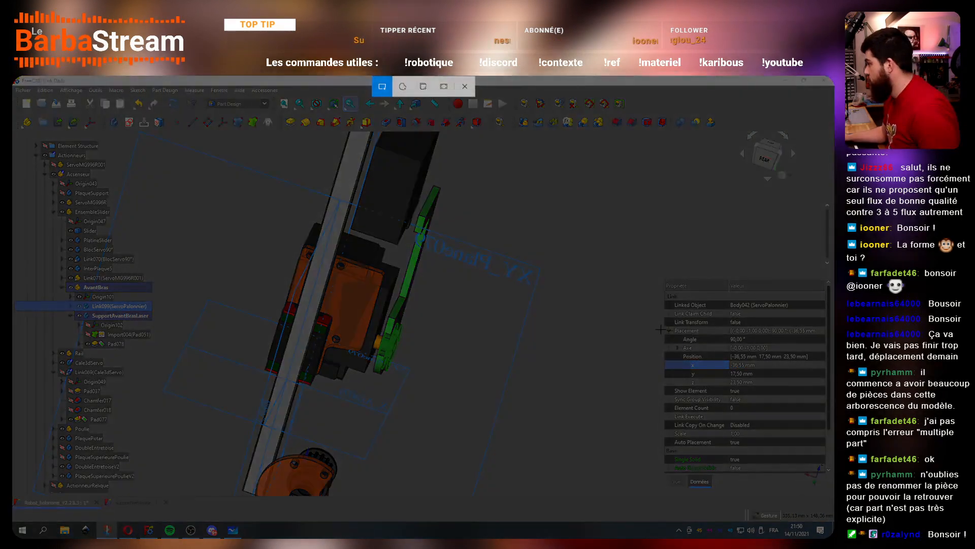
drag(661, 329, 825, 402)
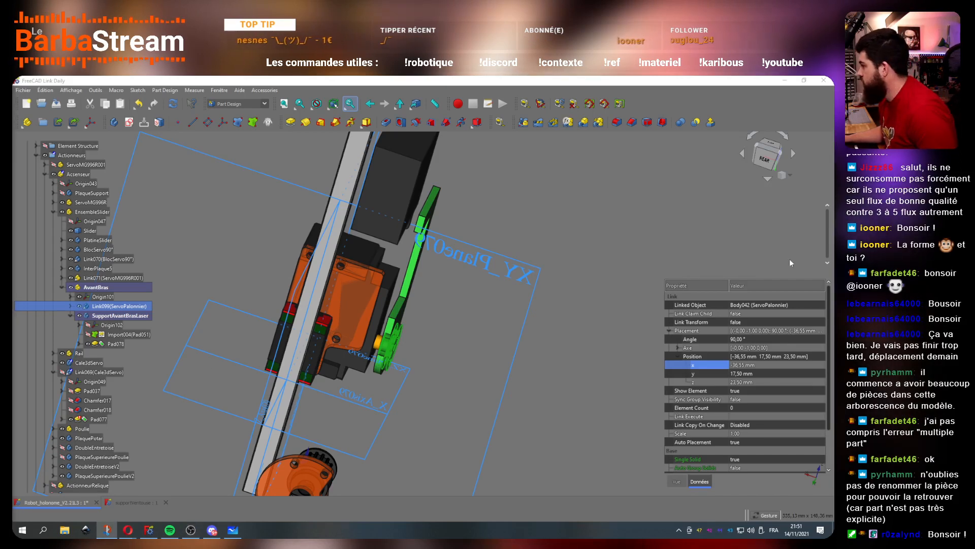
Step: Set the ServoPalonnier link's x, y and z position to 0 mm
click(762, 365)
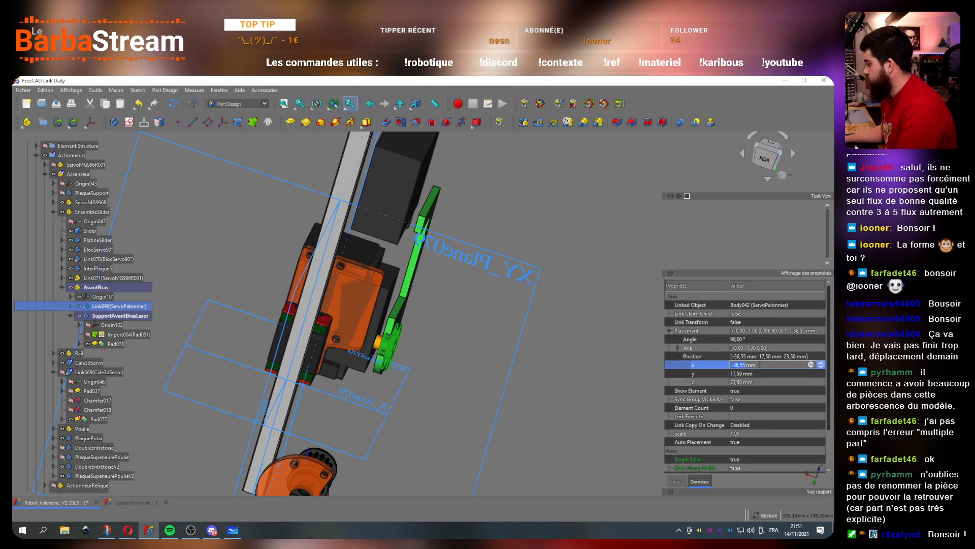
text(0)
click(763, 373)
text(0)
click(756, 382)
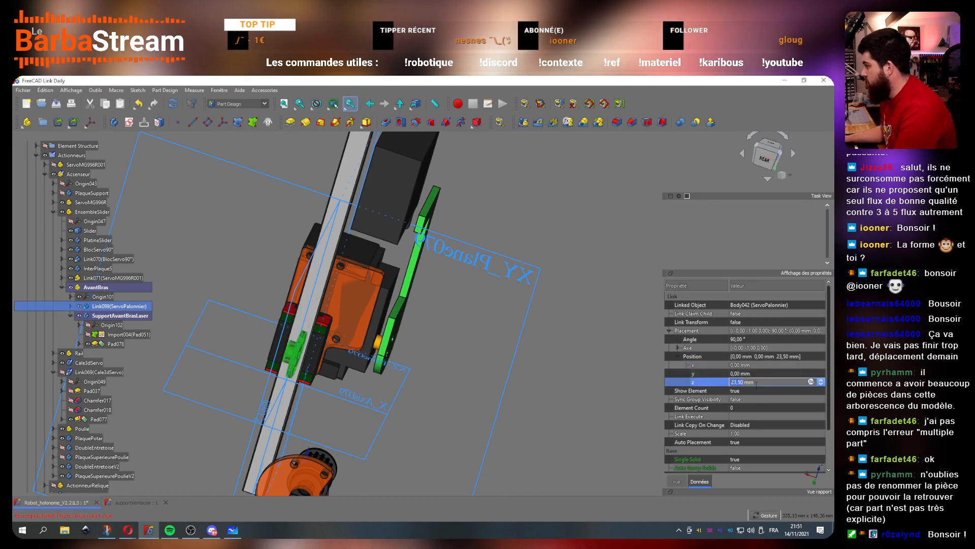
text(0)
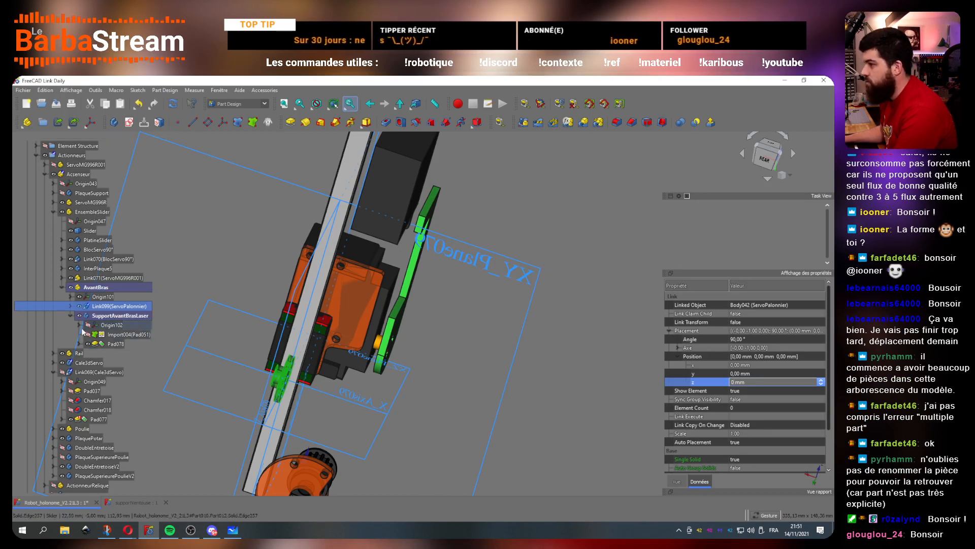
Step: Set the SupportAvantBrasLaser body's x, y and z position to 0 mm and check it against the servo horn
click(111, 317)
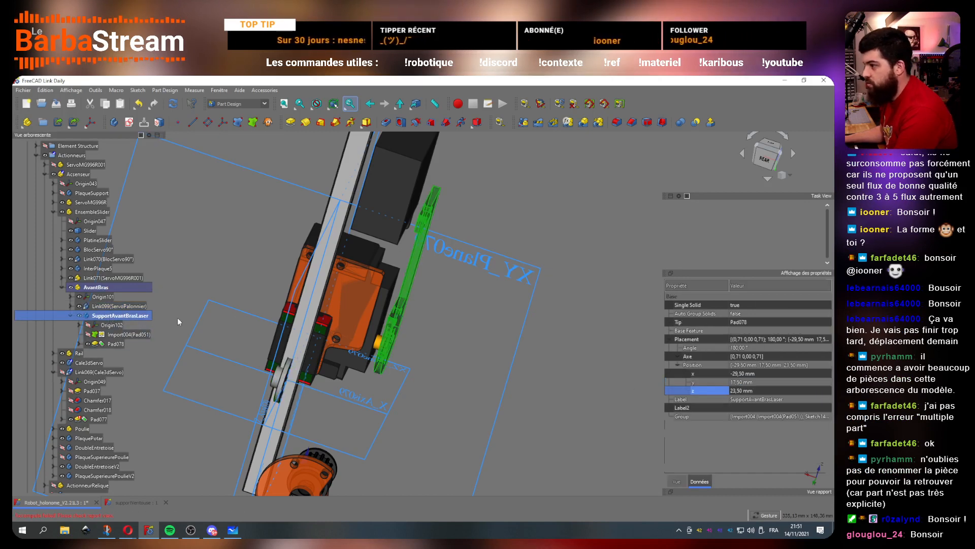
click(761, 365)
click(760, 374)
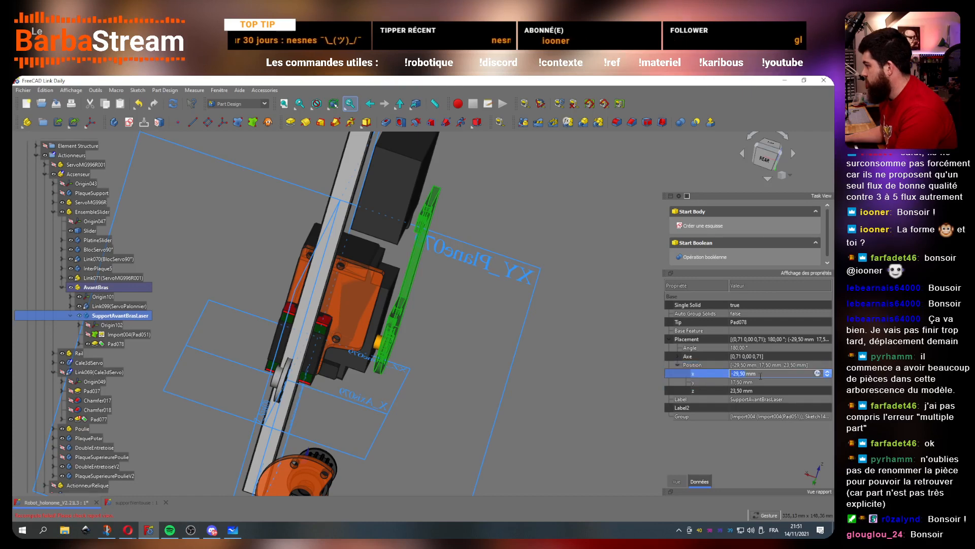
text(0)
click(761, 382)
text(0)
click(761, 390)
text(0)
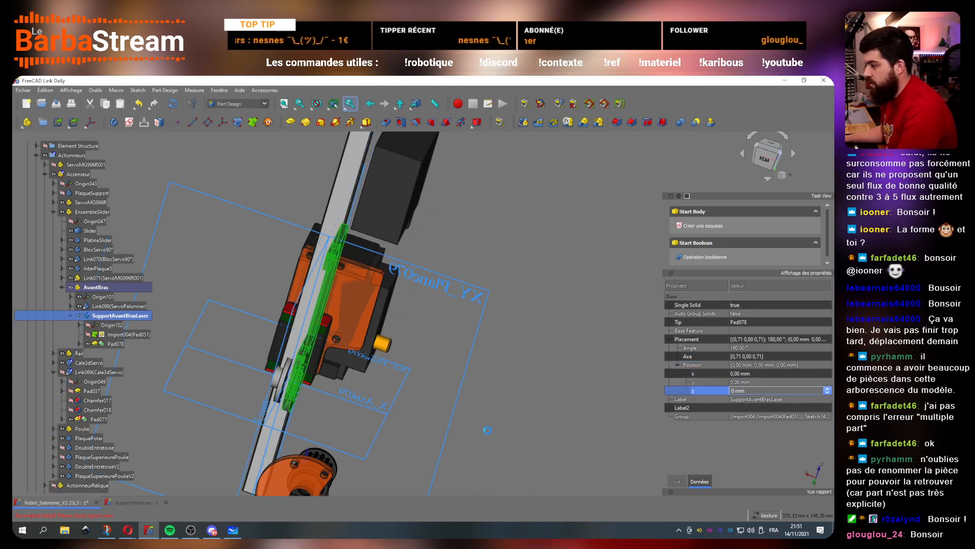
mouse_move(487, 429)
mouse_down()
mouse_move(420, 413)
mouse_move(480, 435)
mouse_up()
scroll(455, 464, down, 4)
scroll(455, 465, up, 6)
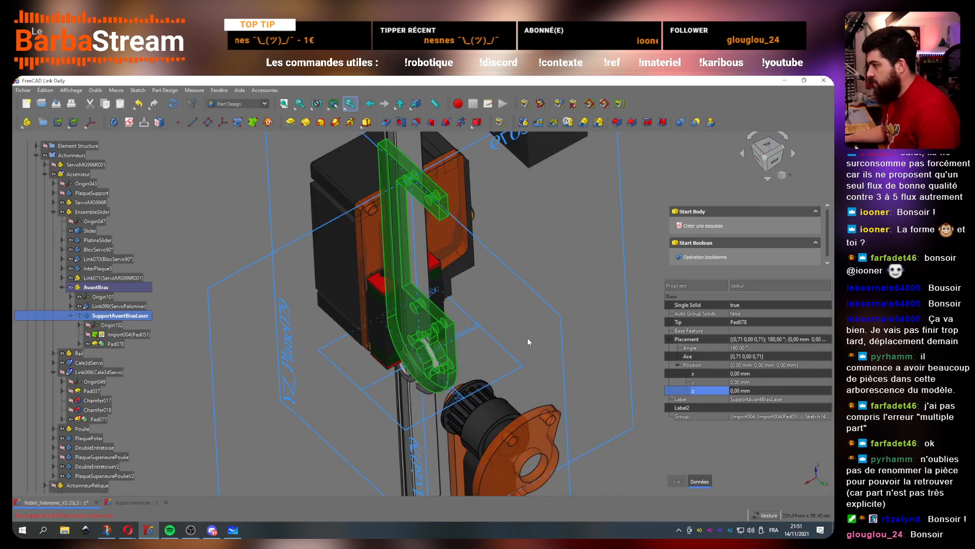
click(528, 341)
scroll(406, 355, up, 5)
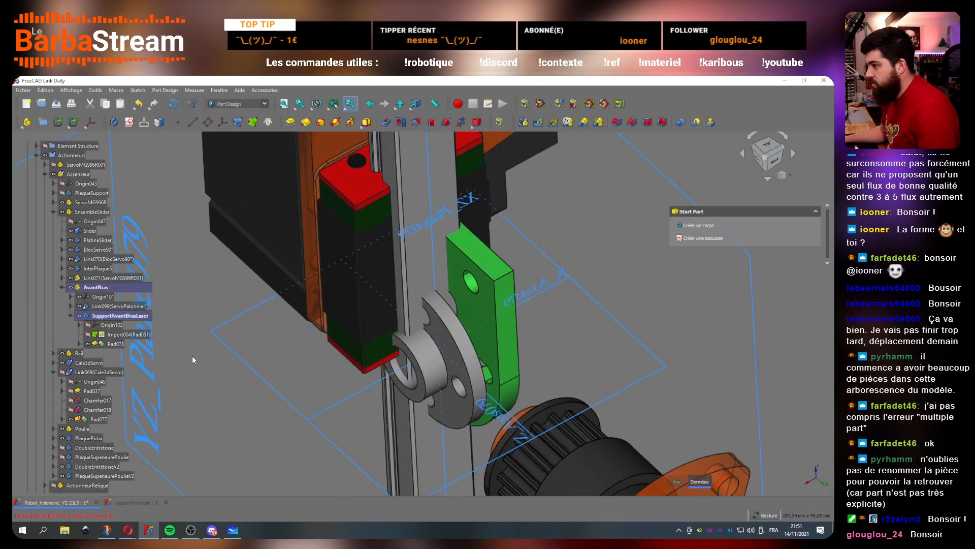
Step: Move the SupportAvantBrasLaser body 7 mm in x with the Transform tool so it seats on the servo horn
right_click(113, 316)
click(160, 353)
drag(513, 389, 356, 379)
click(772, 158)
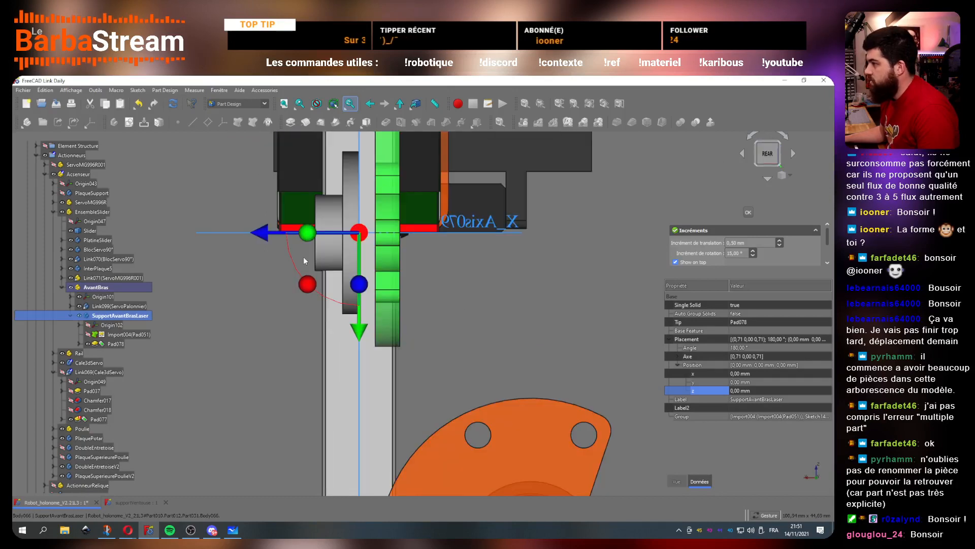
scroll(300, 235, up, 3)
drag(321, 236, 219, 235)
scroll(265, 302, down, 4)
scroll(265, 303, down, 2)
drag(442, 285, 435, 313)
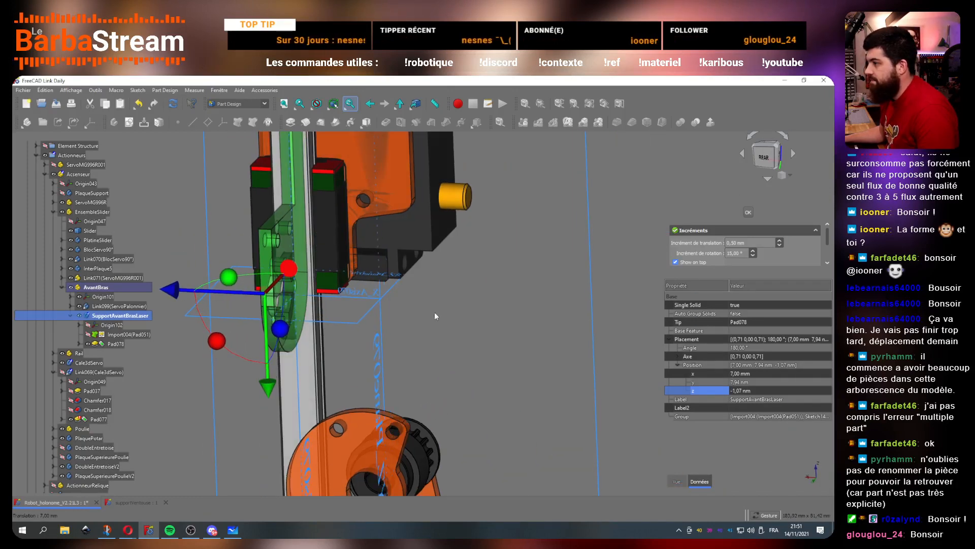
click(748, 213)
scroll(413, 303, down, 5)
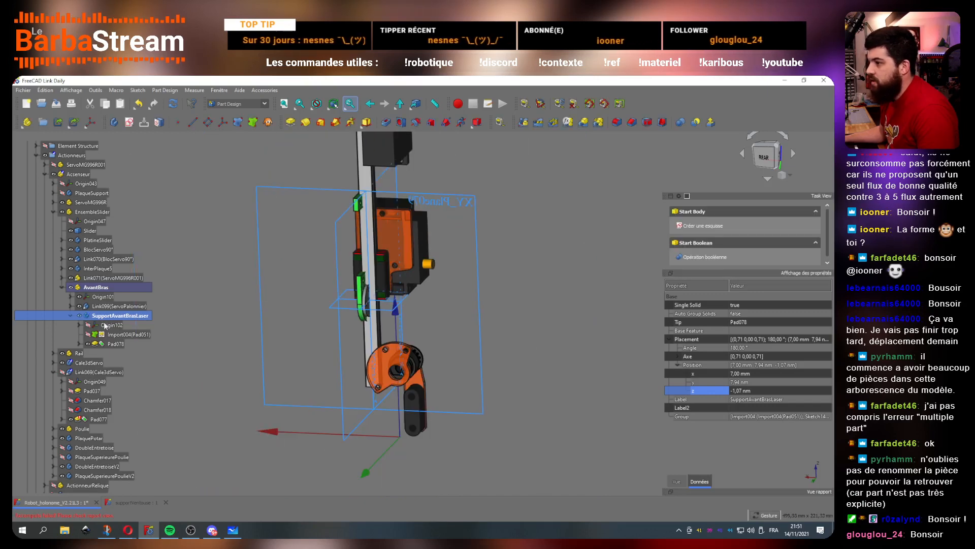
Step: Select the AvantBras part and set its placement x position to -36.55 mm
click(100, 307)
click(108, 316)
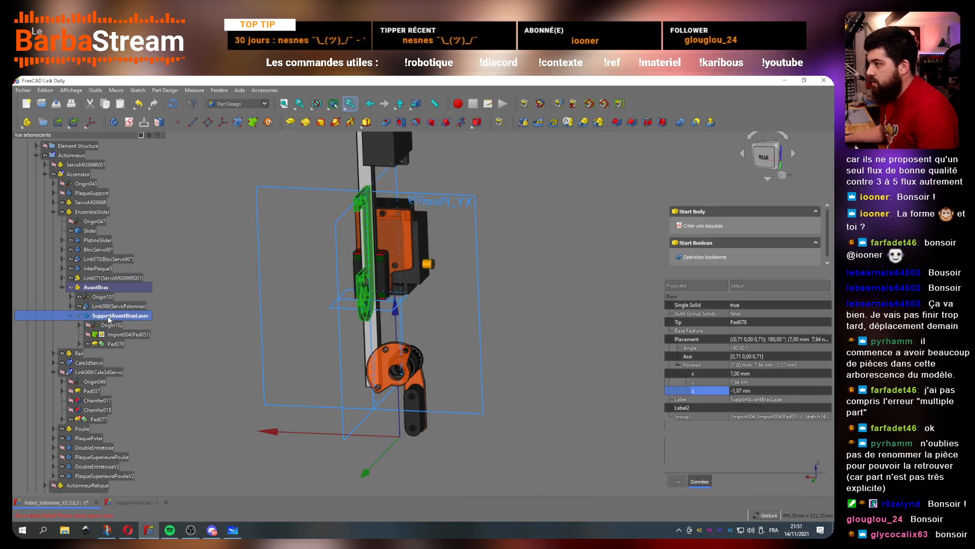
click(112, 288)
drag(230, 369, 501, 362)
right_click(106, 285)
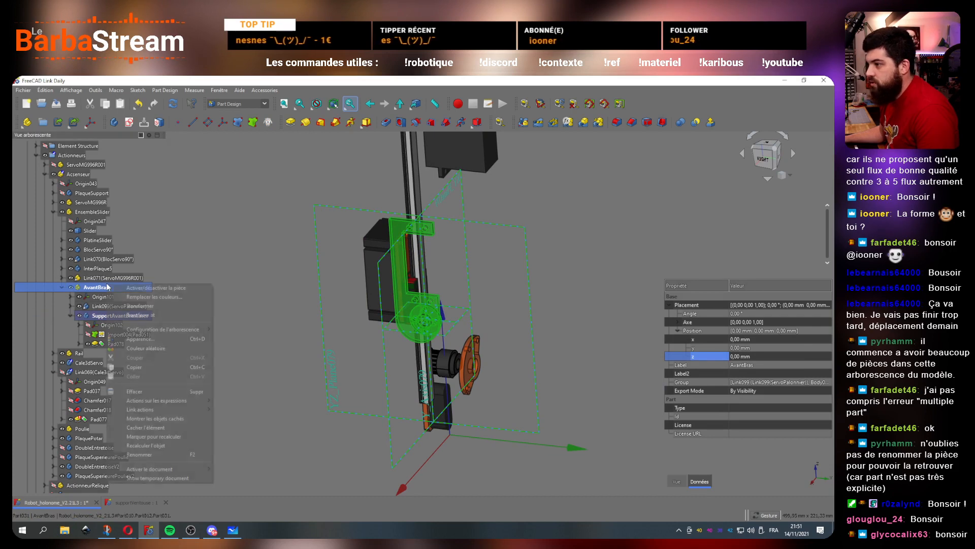
click(140, 315)
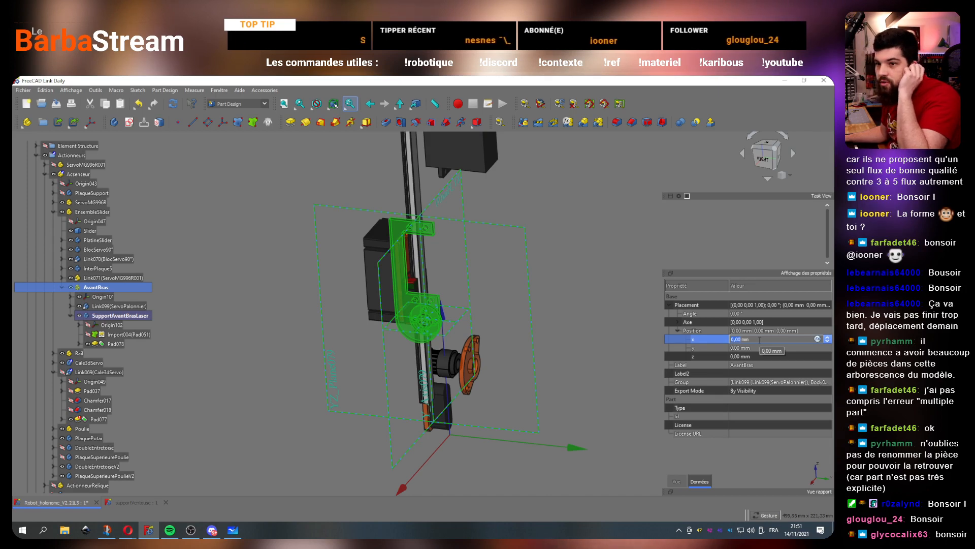
text(-36,55)
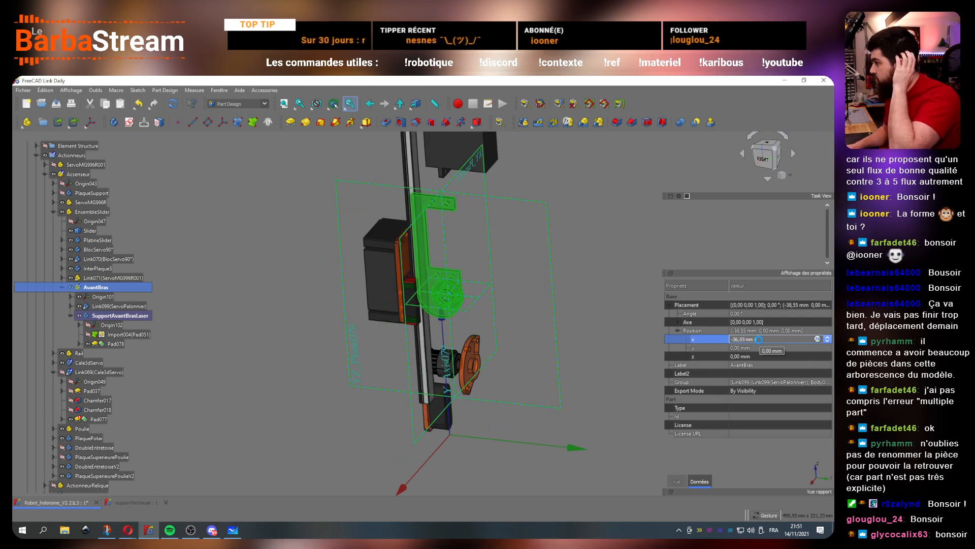
key(Return)
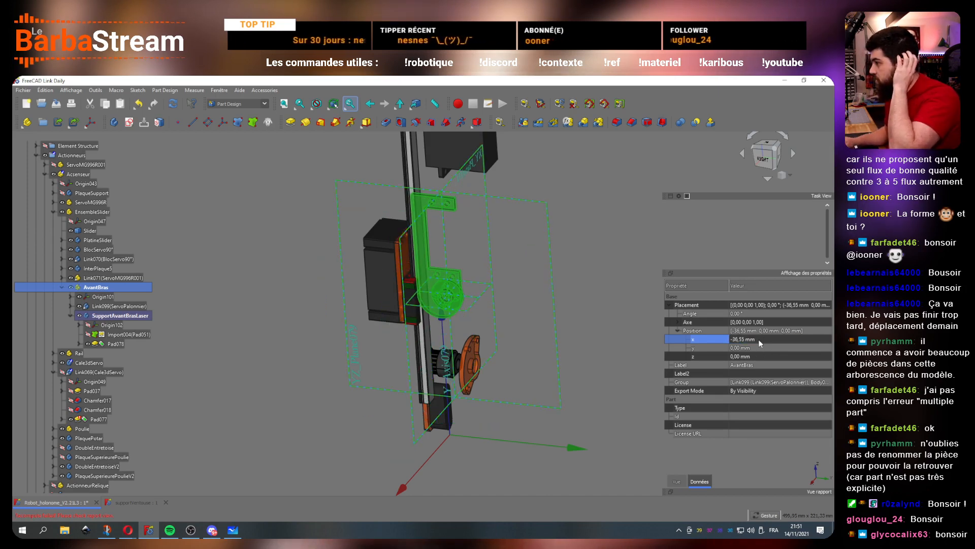
Step: Set the AvantBras part's y position to 17.50 mm and its z position to 23.50 mm
click(770, 348)
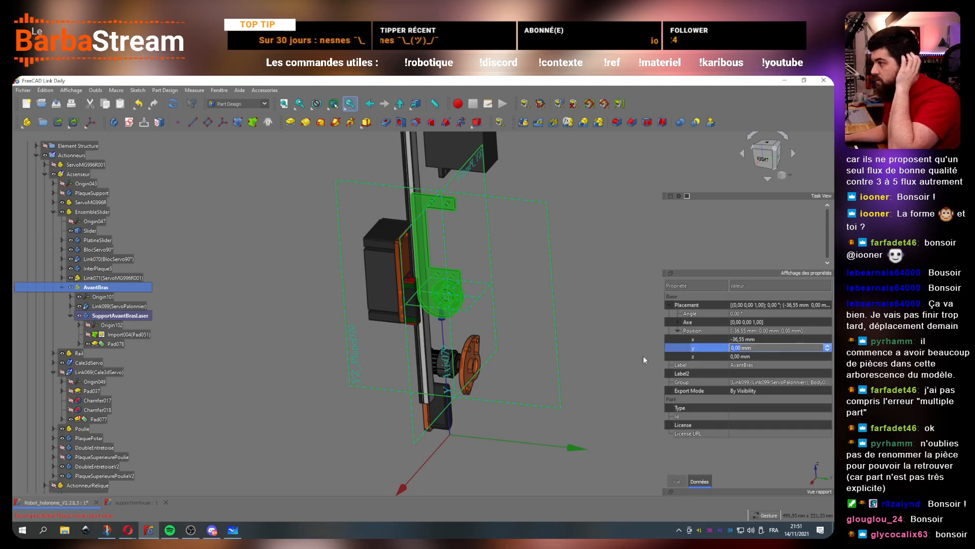
drag(643, 356, 417, 312)
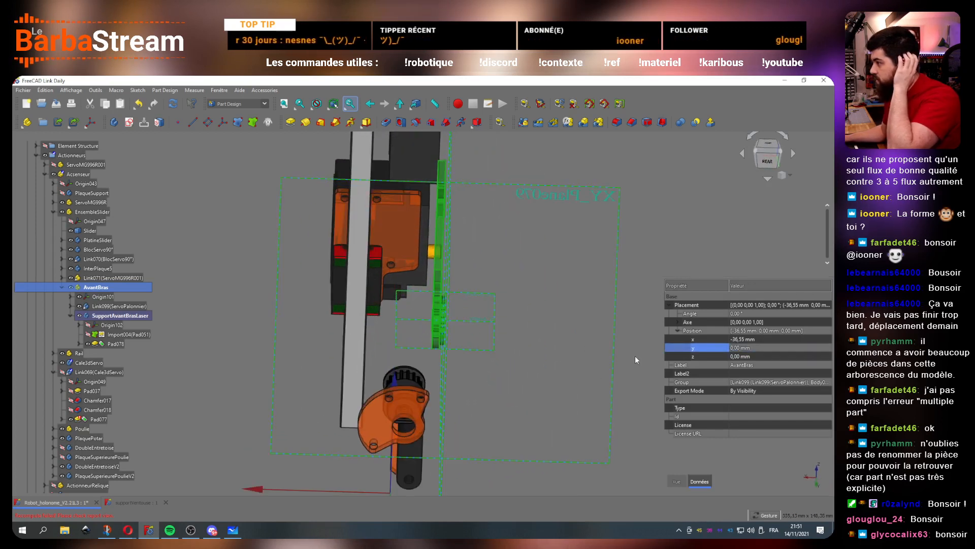
click(759, 347)
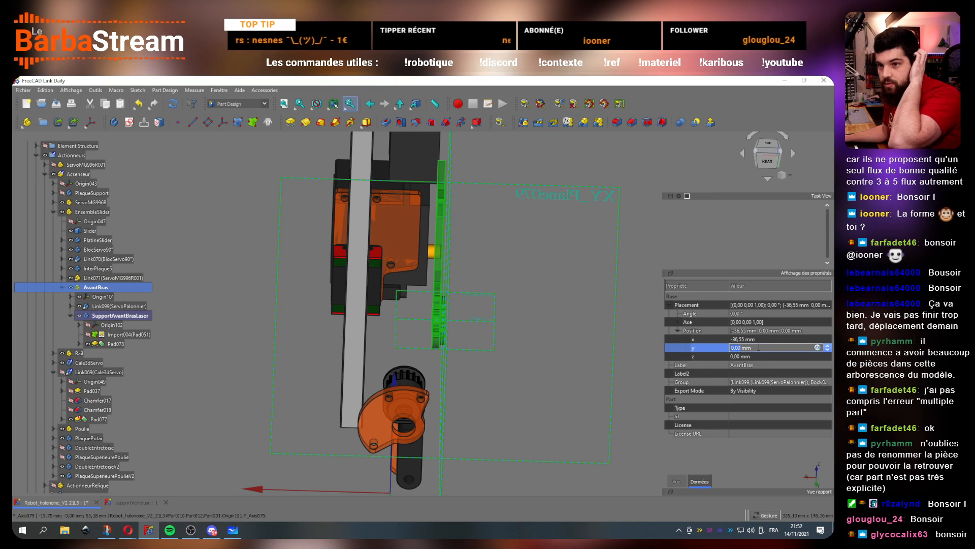
text(17,50)
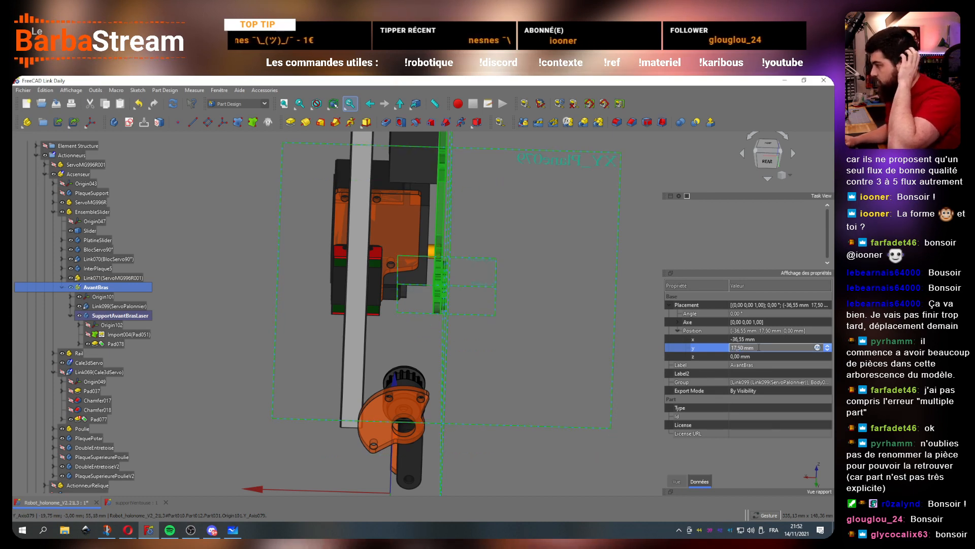
click(771, 355)
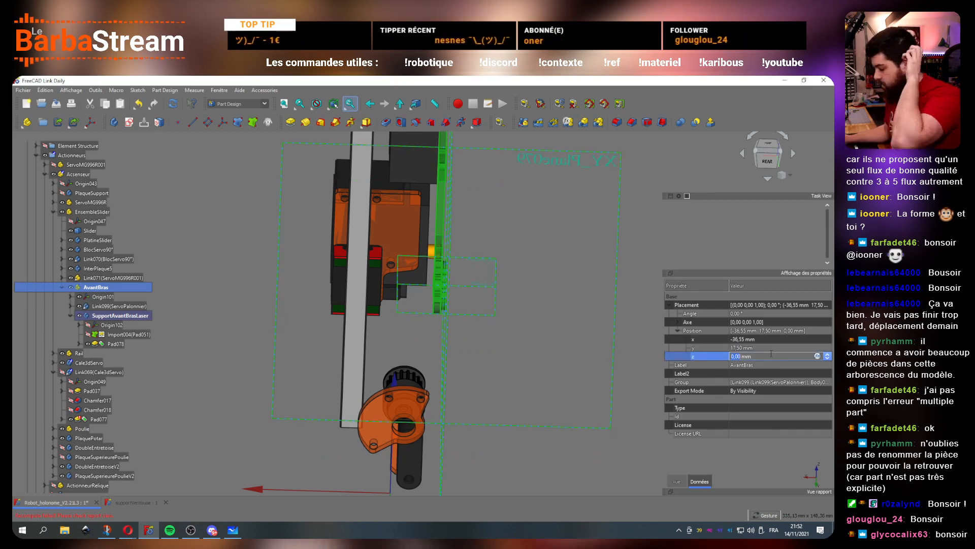
text(23,50)
key(Return)
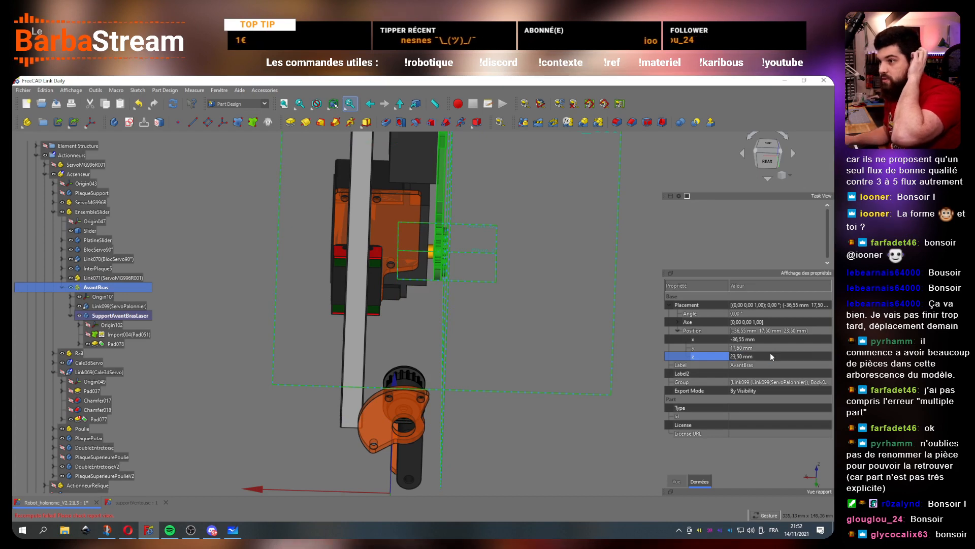
Step: Examine from several angles how the forearm's horn and support sit on the slider servo's output shaft
mouse_move(568, 322)
mouse_down()
mouse_move(385, 311)
mouse_move(581, 325)
mouse_up()
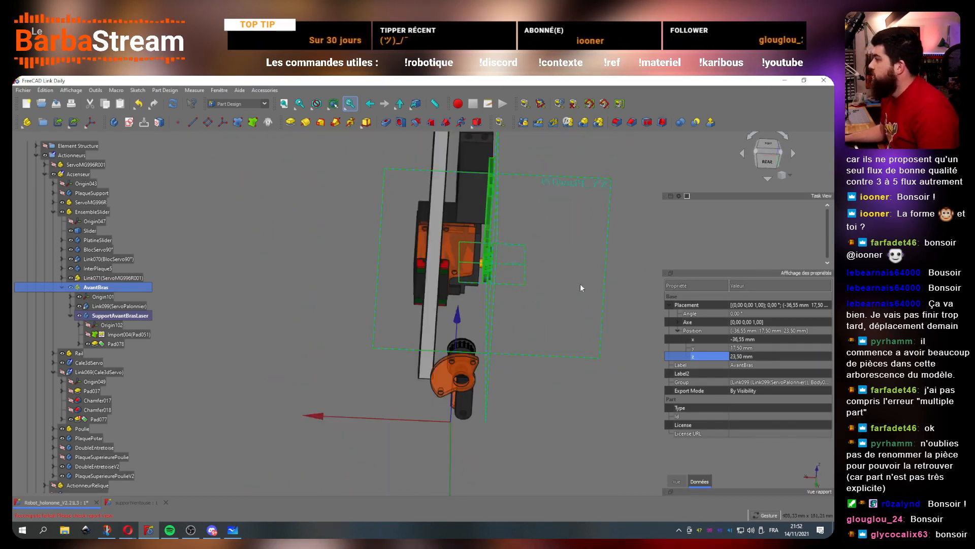
scroll(564, 287, up, 2)
right_drag(561, 287, 618, 343)
drag(618, 344, 451, 353)
click(267, 327)
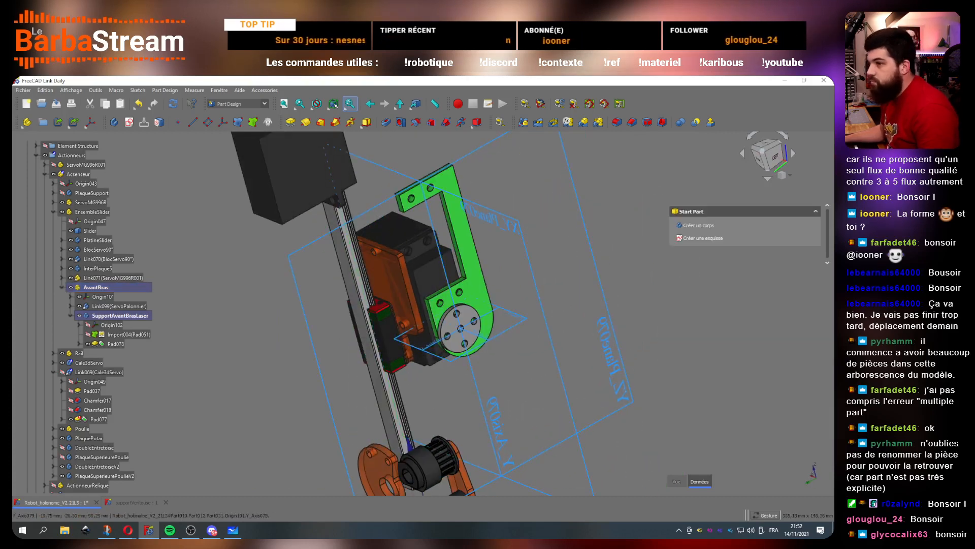
drag(218, 360, 233, 309)
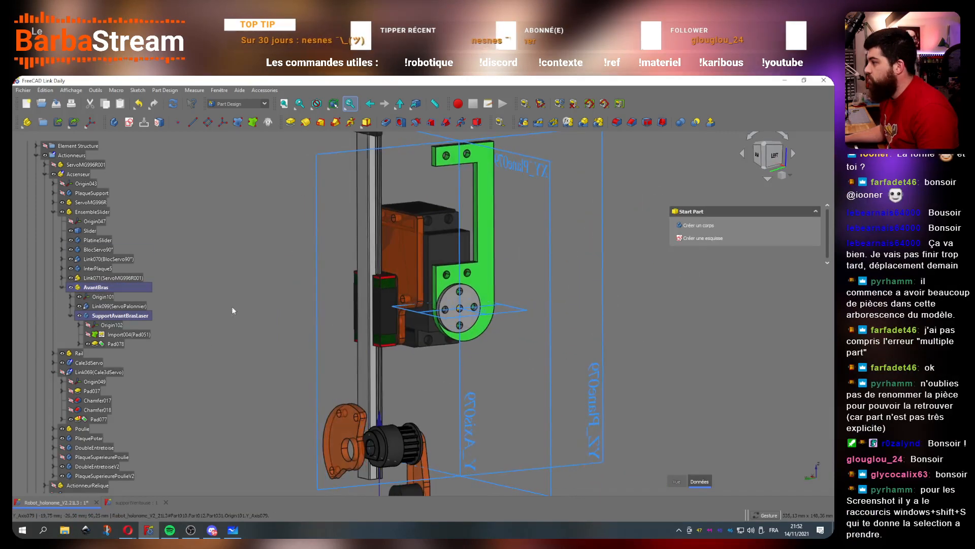
drag(500, 362, 514, 337)
drag(397, 350, 300, 343)
Step: Try to slide the whole AvantBras part along one of its axes with the Transform tool
right_click(105, 287)
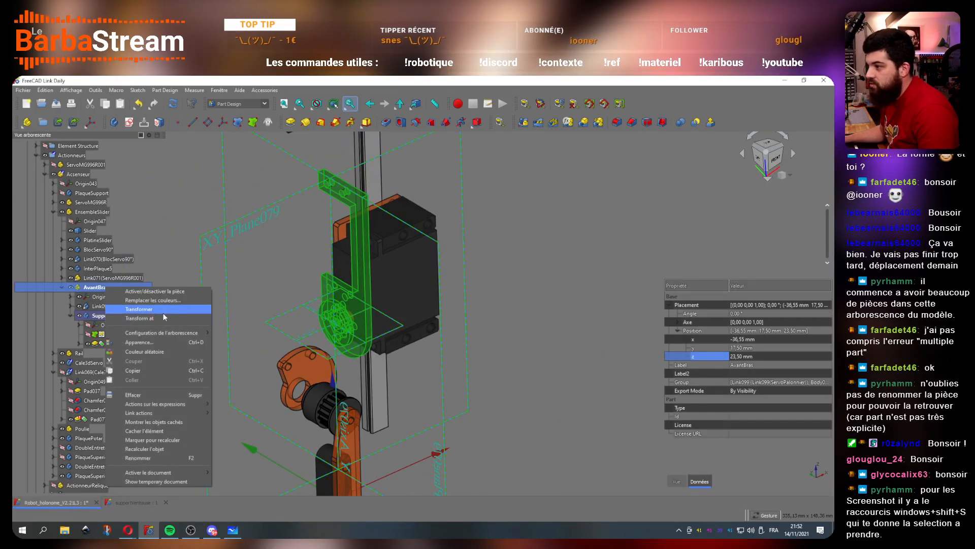
click(164, 312)
scroll(437, 339, down, 4)
drag(454, 367, 541, 334)
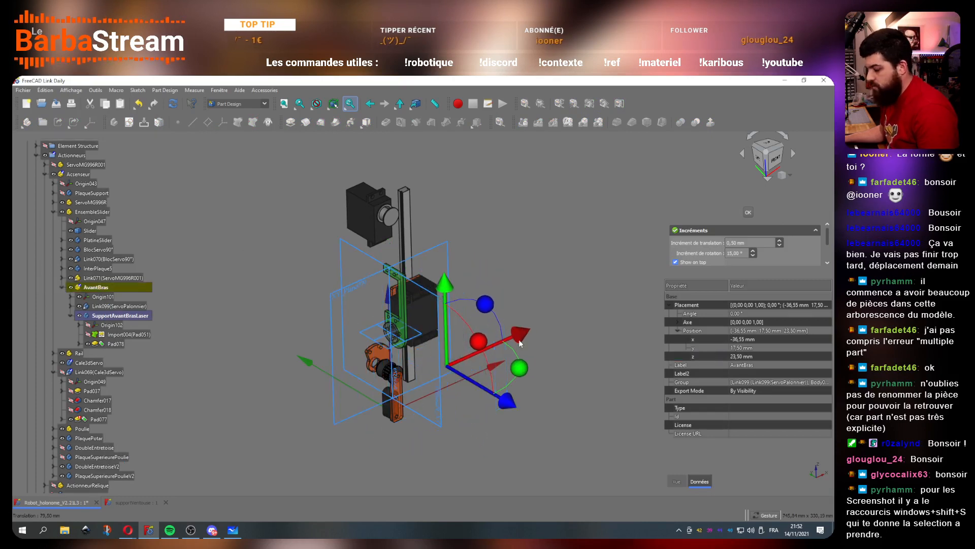
drag(339, 405, 600, 262)
click(748, 212)
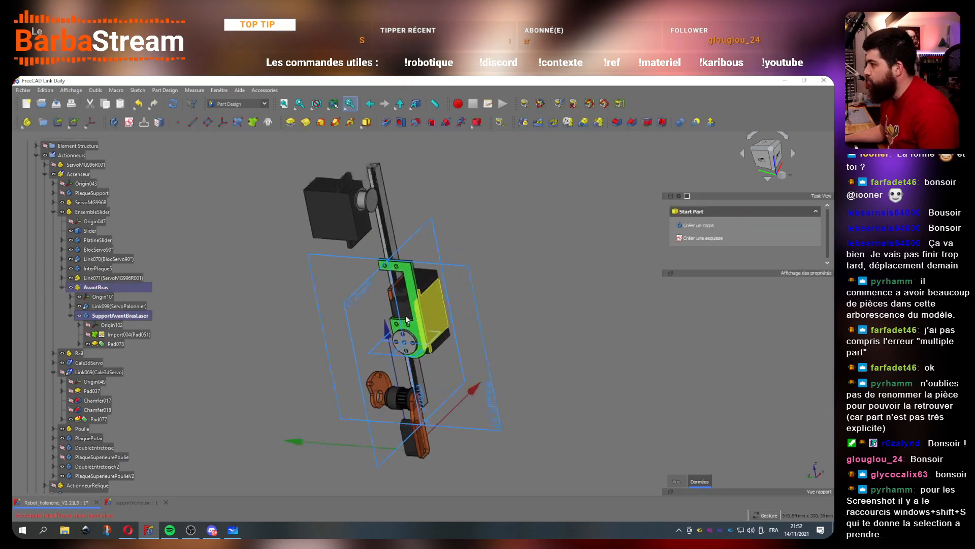
Step: Rotate the AvantBras part 60° about its x axis with the Transform tool to test the forearm's swing
scroll(414, 316, up, 4)
right_click(111, 287)
click(149, 312)
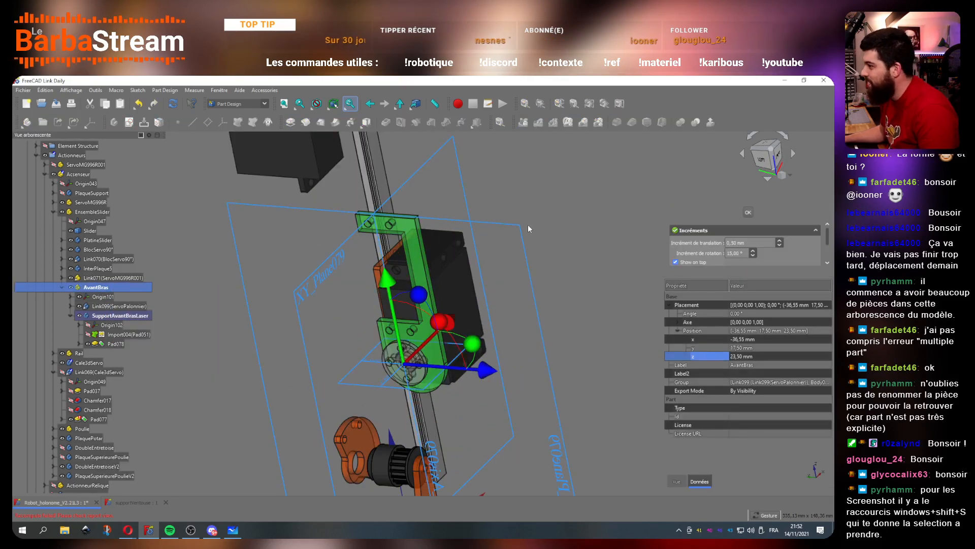
drag(528, 224, 628, 205)
drag(470, 305, 541, 386)
drag(488, 284, 420, 355)
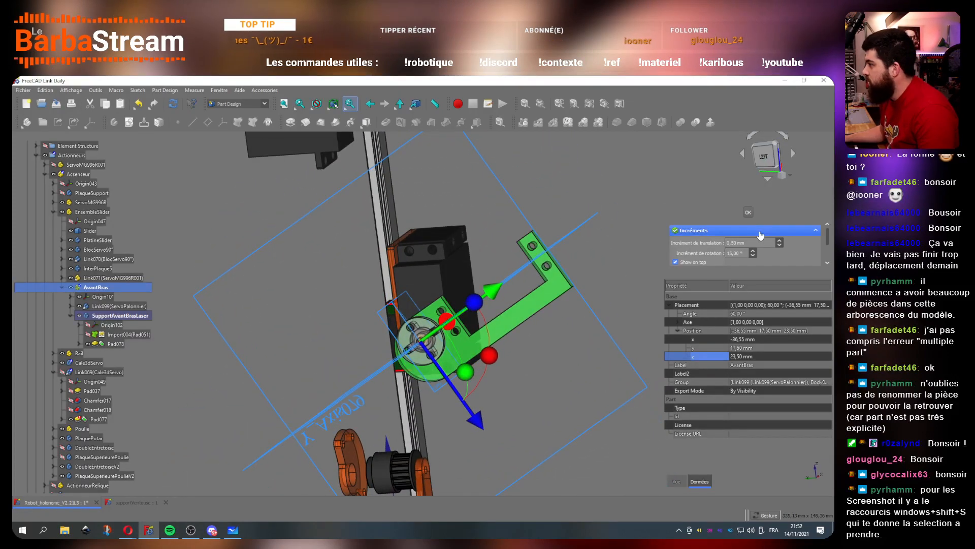
click(748, 212)
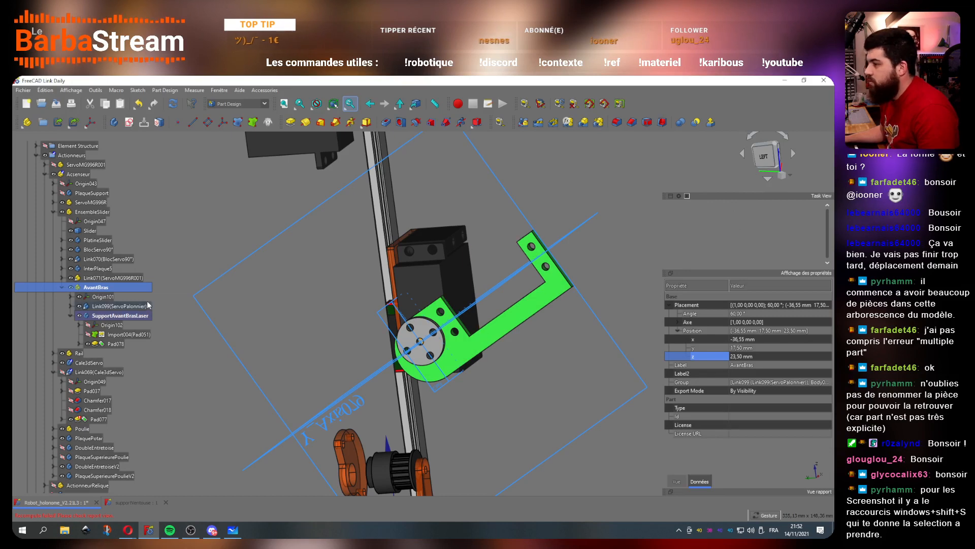
Step: Undo the AvantBras part's test rotation
click(202, 306)
key(ctrl+z)
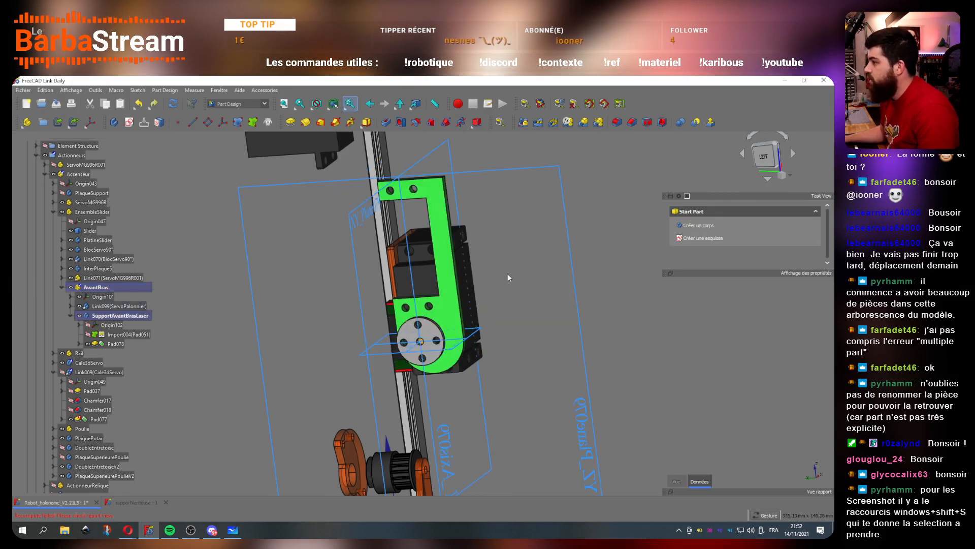
drag(507, 273, 507, 324)
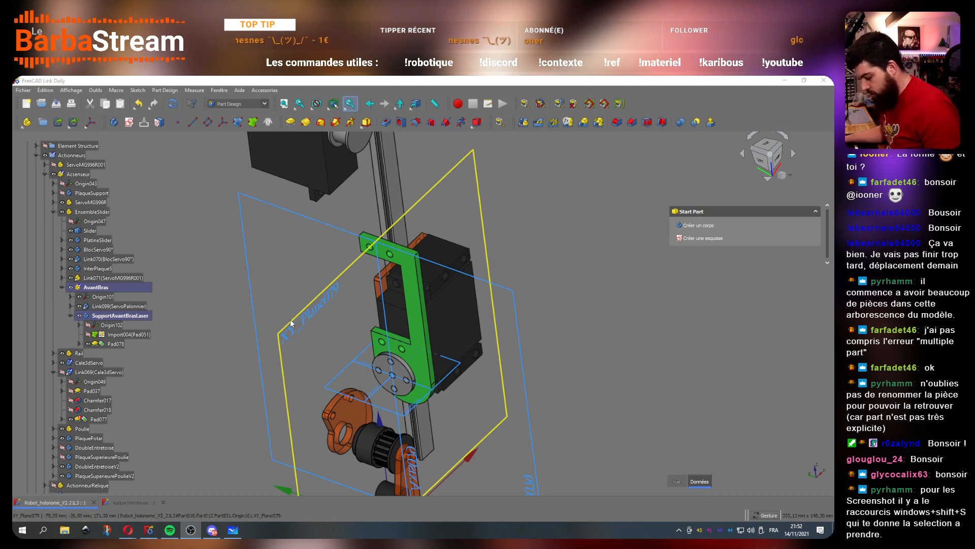
Step: Start a screen snip and dismiss it without capturing anything
key(super+shift+s)
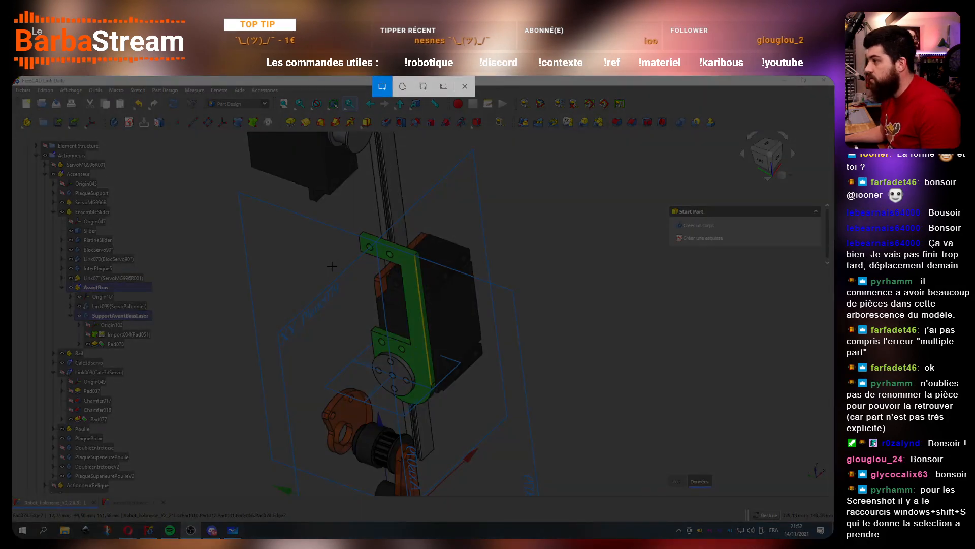
click(470, 90)
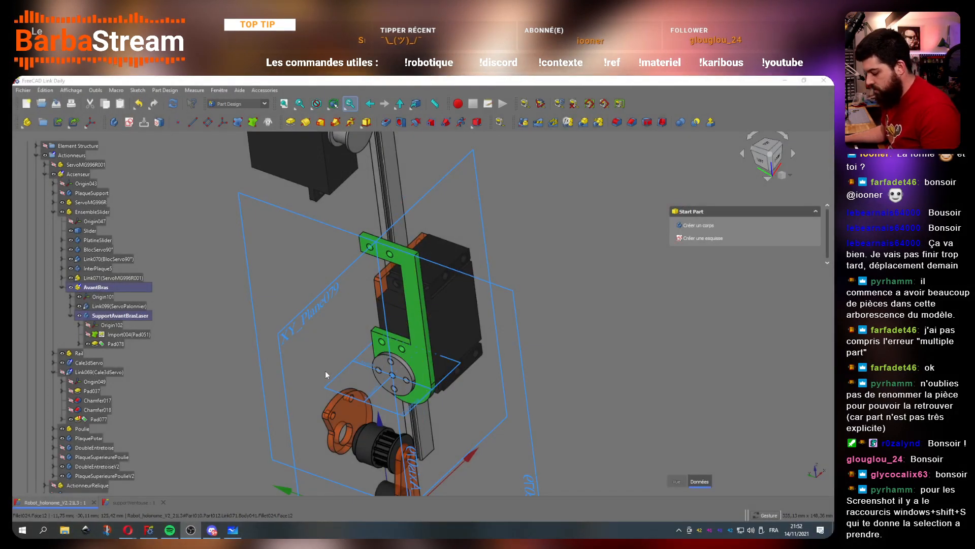
Step: Hide the origin planes and axes of the AvantBras part
scroll(356, 345, up, 1)
scroll(407, 305, down, 3)
scroll(454, 274, up, 5)
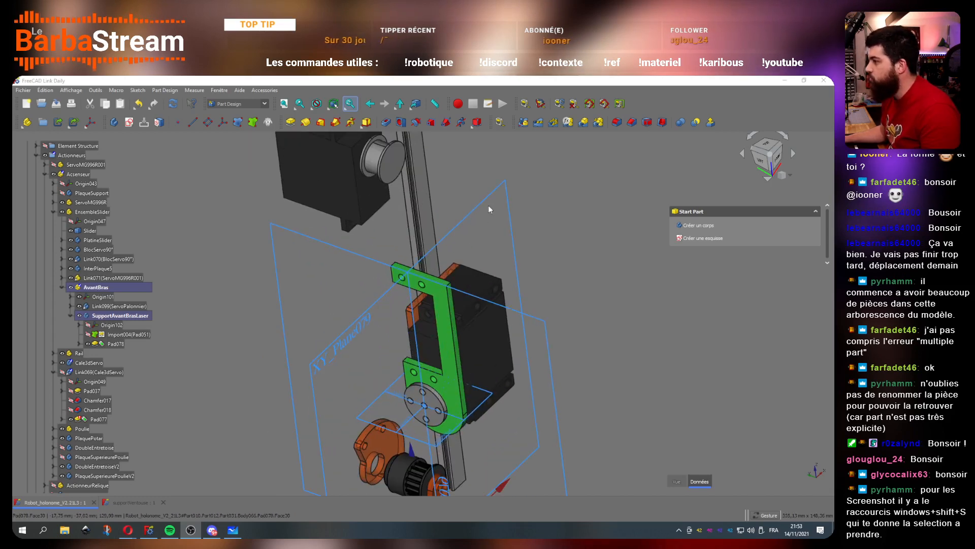
scroll(444, 309, up, 2)
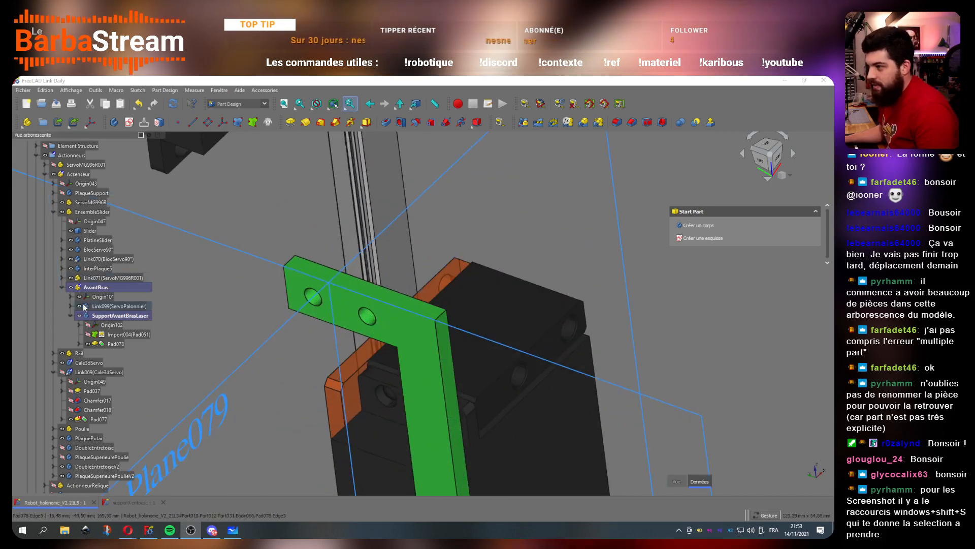
scroll(256, 301, down, 5)
scroll(258, 349, up, 1)
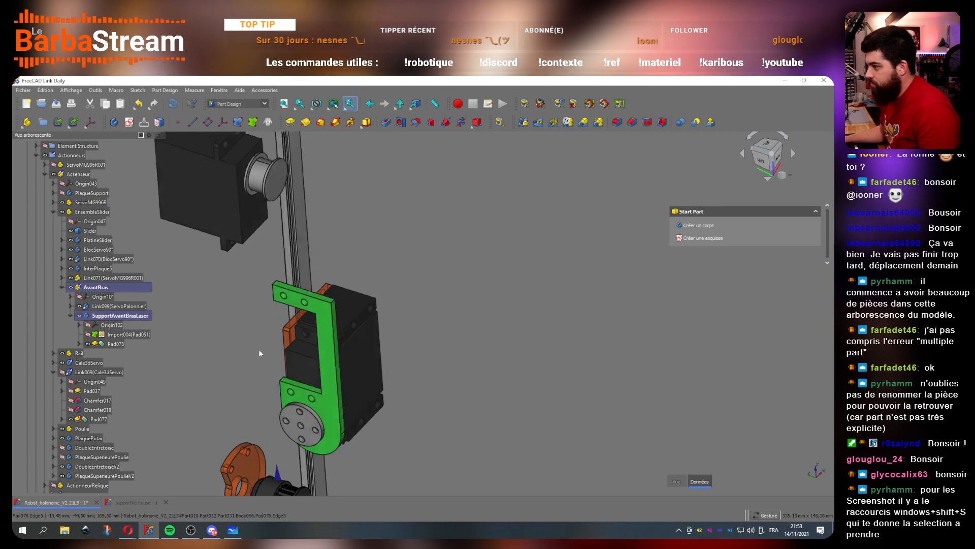
Step: Fillet the two upper corners of the SupportAvantBrasLaser plate with a 2 mm radius
scroll(243, 342, down, 4)
scroll(340, 346, up, 6)
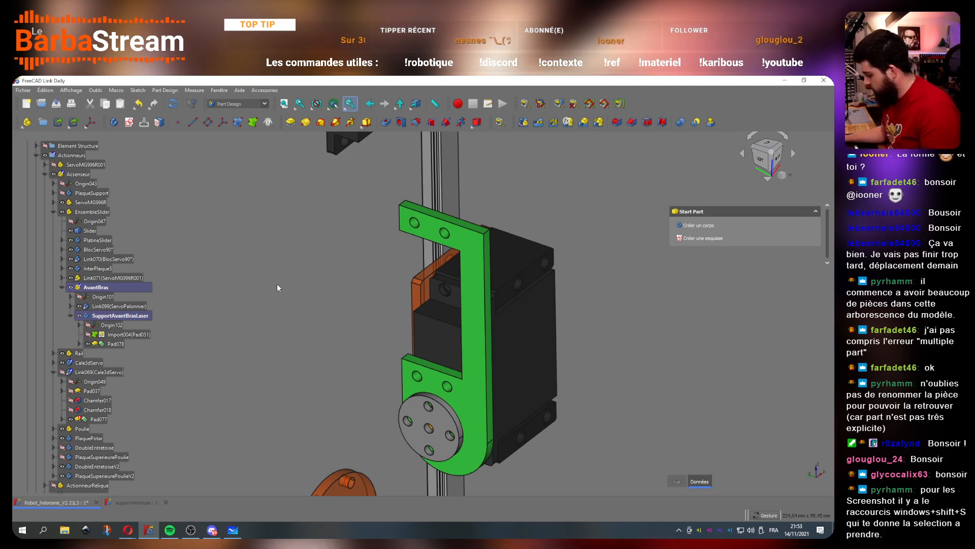
scroll(376, 236, up, 3)
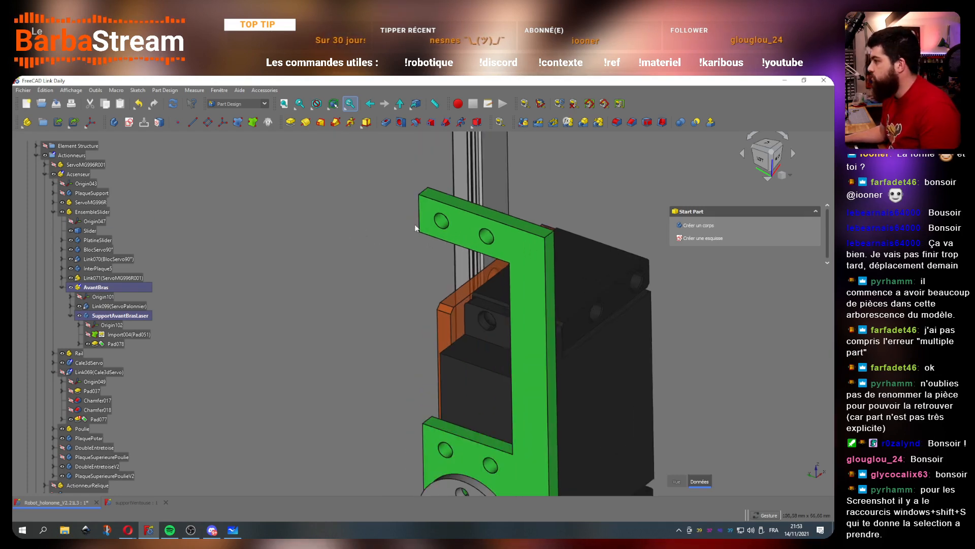
click(427, 192)
click(617, 122)
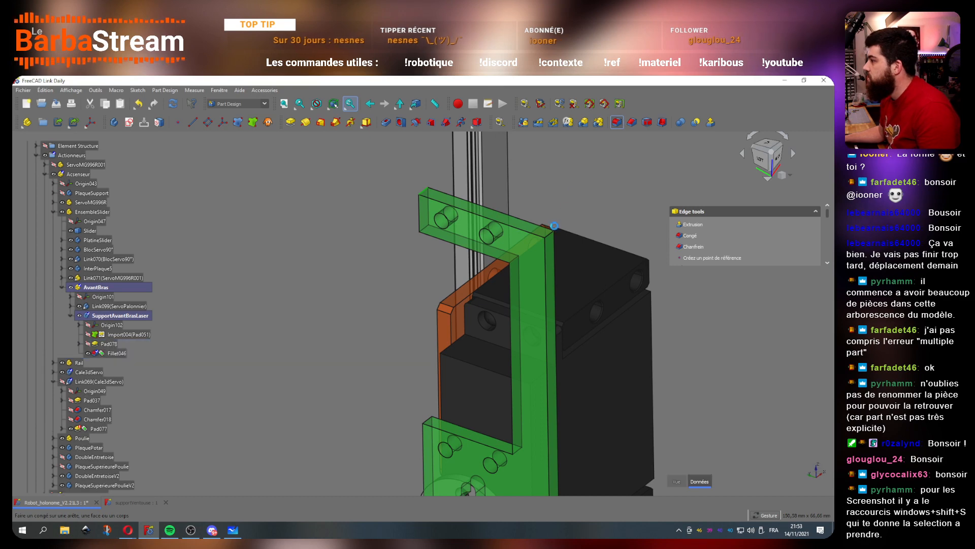
drag(340, 340, 598, 265)
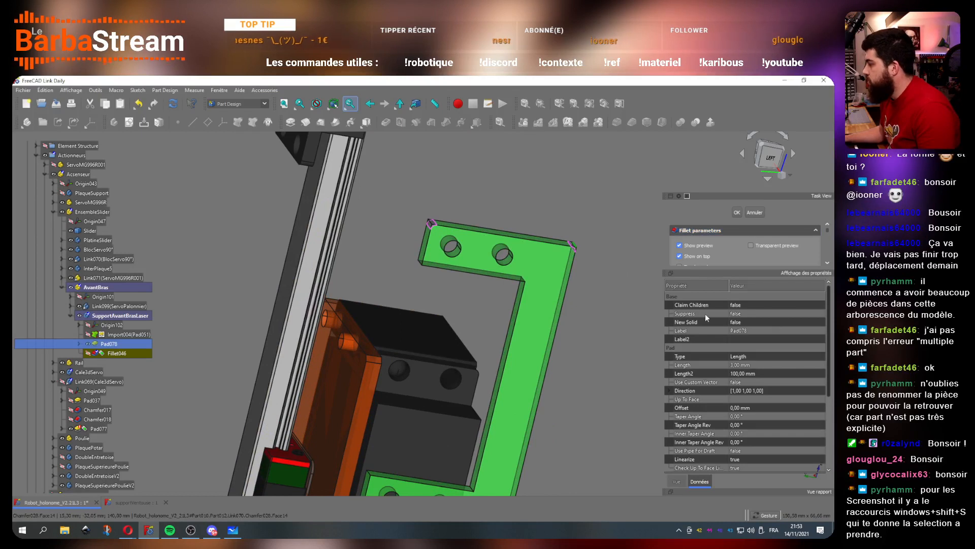
drag(758, 267, 762, 405)
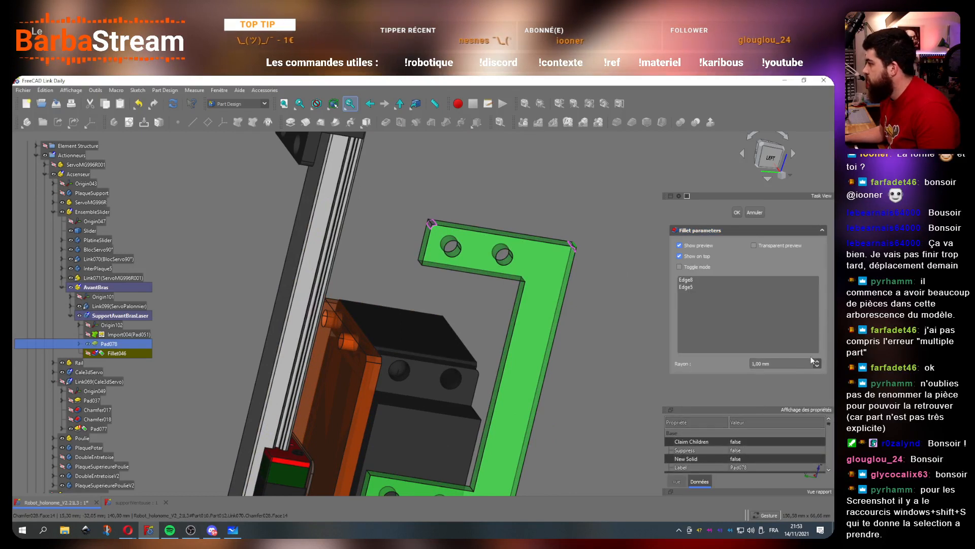
click(818, 361)
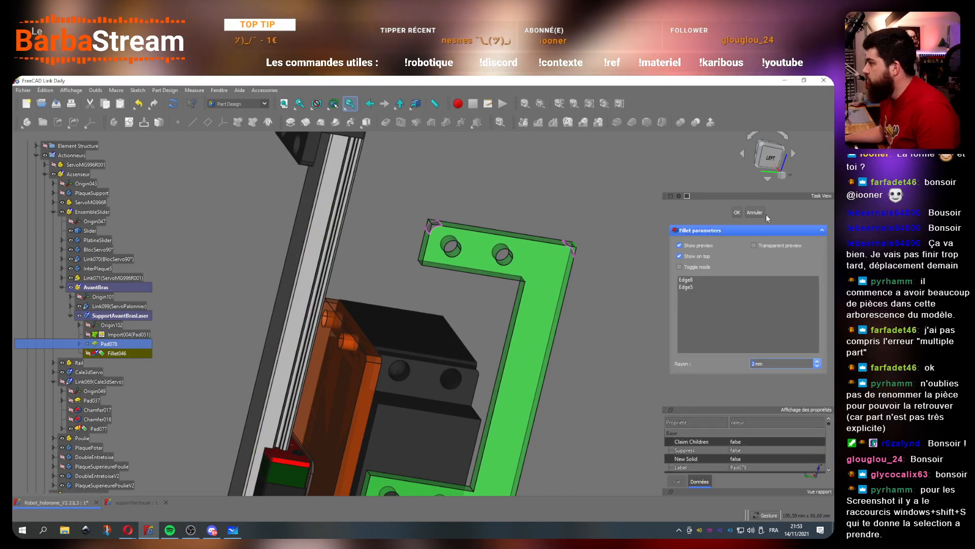
click(736, 212)
Step: Chamfer the facing corners at the free ends of the support's two arms by 1 mm at equal distance
mouse_move(615, 255)
mouse_down()
mouse_move(574, 309)
mouse_move(523, 261)
mouse_move(530, 288)
mouse_move(581, 292)
mouse_move(428, 193)
mouse_up()
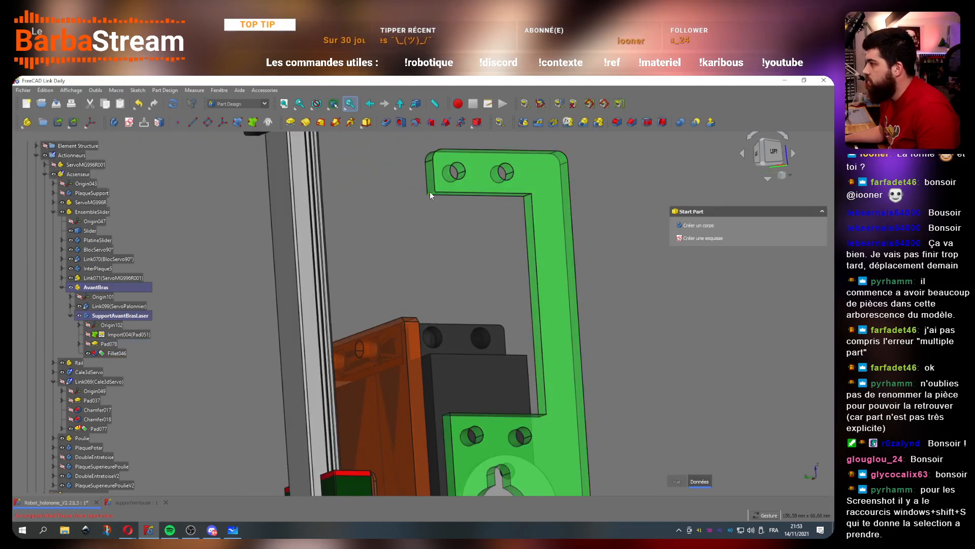
click(430, 192)
click(632, 123)
scroll(492, 290, down, 3)
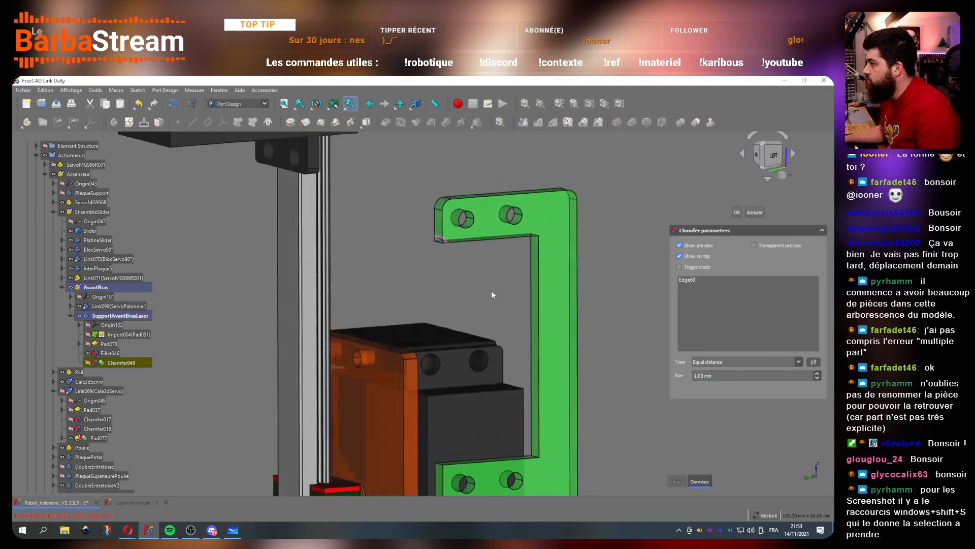
scroll(442, 383, up, 5)
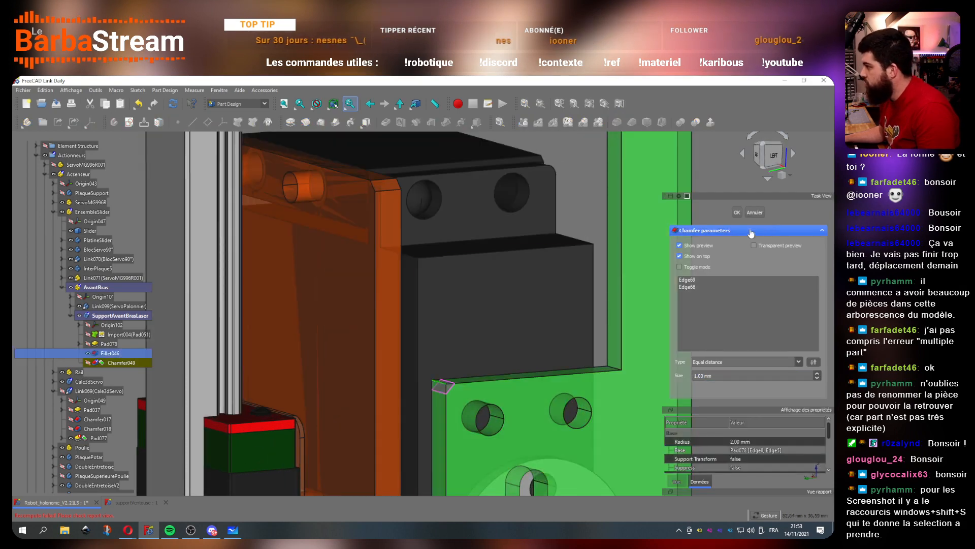
click(737, 212)
Step: Open the support's pad sketch for editing and delete the 8 mm dimension between the lower arm and the horn circle
scroll(459, 269, down, 5)
scroll(458, 269, down, 2)
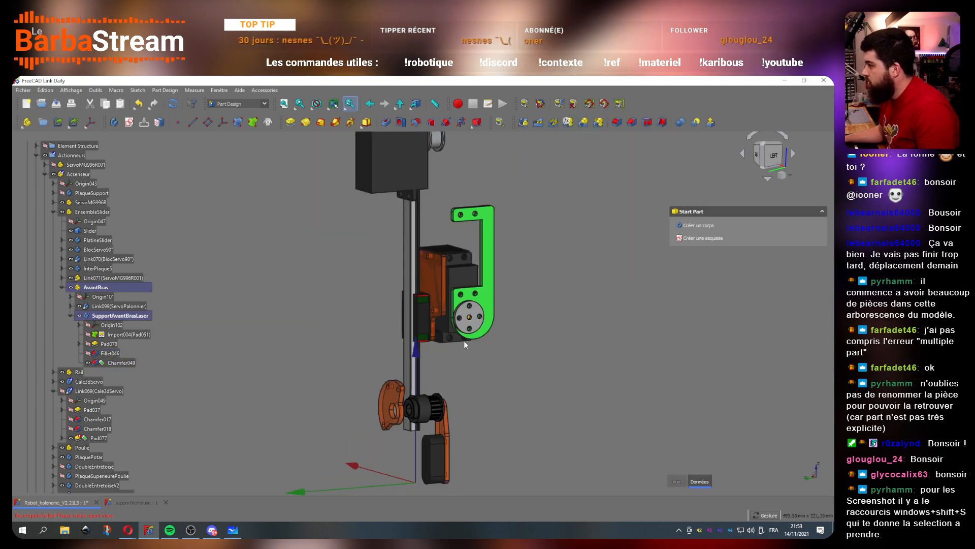
drag(464, 340, 387, 352)
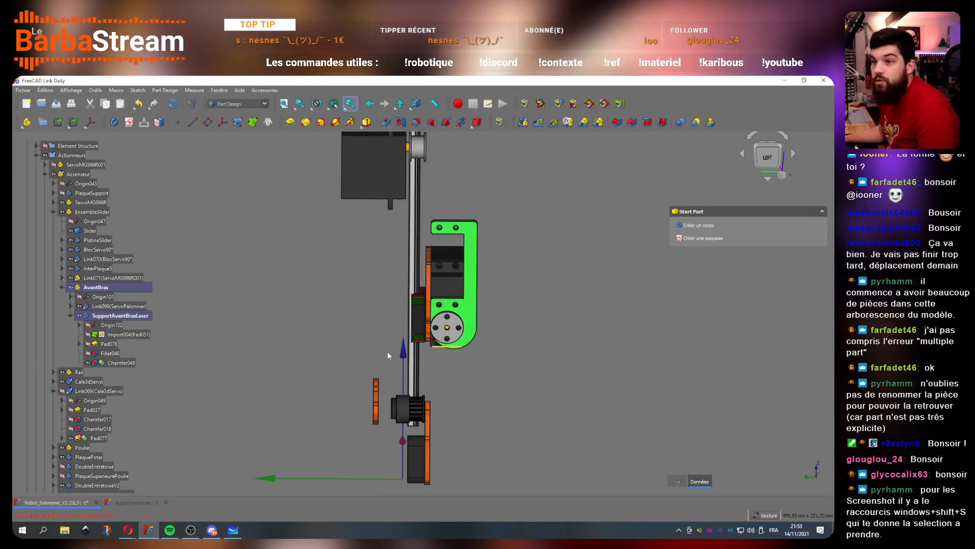
click(774, 163)
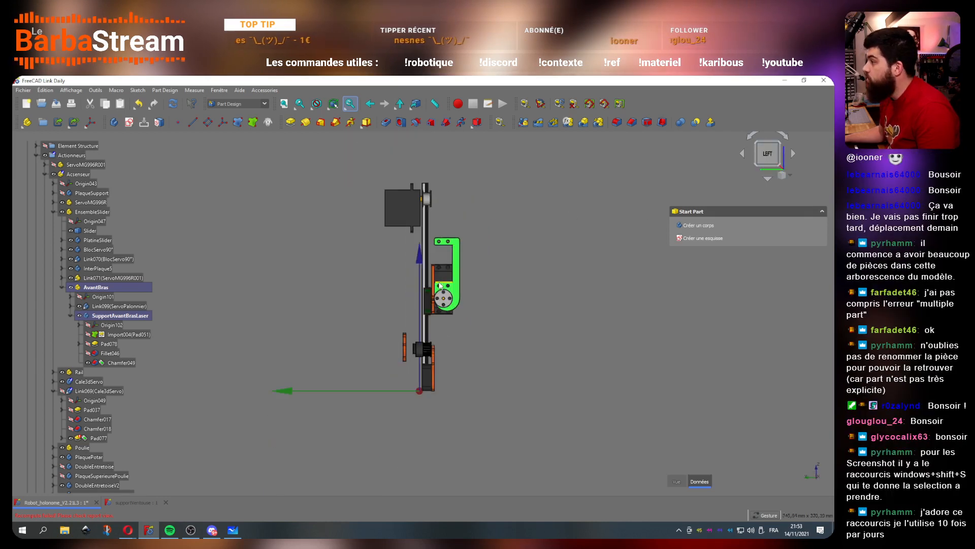
scroll(448, 312, up, 4)
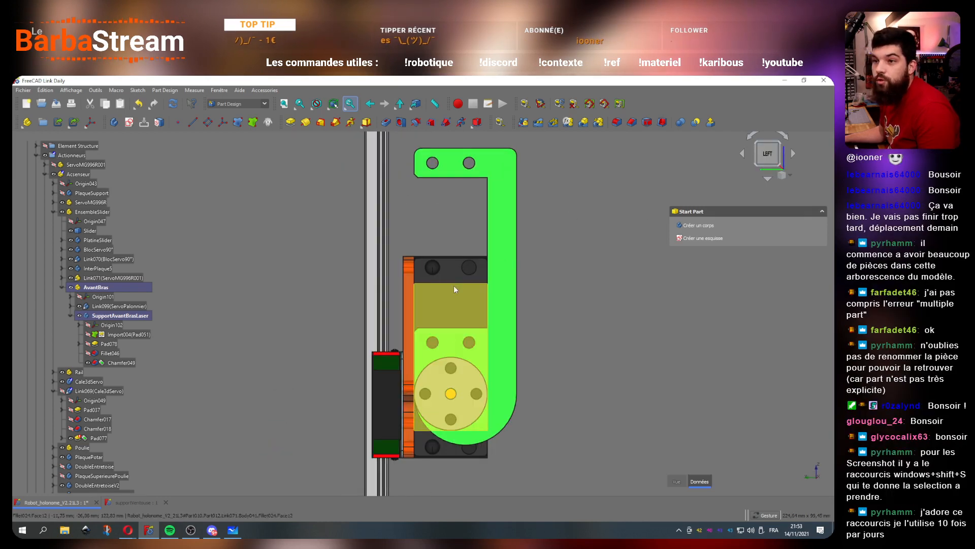
click(79, 344)
double_click(119, 354)
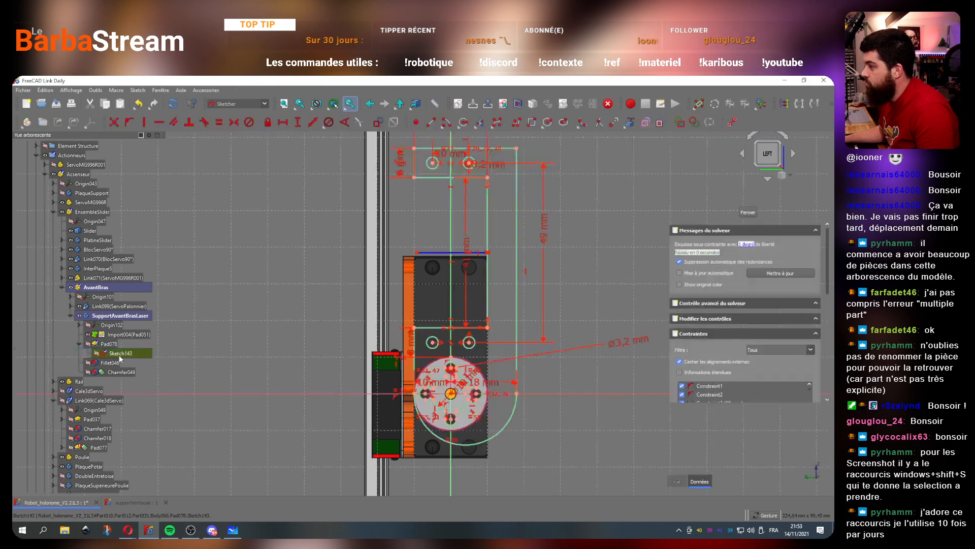
scroll(421, 349, up, 2)
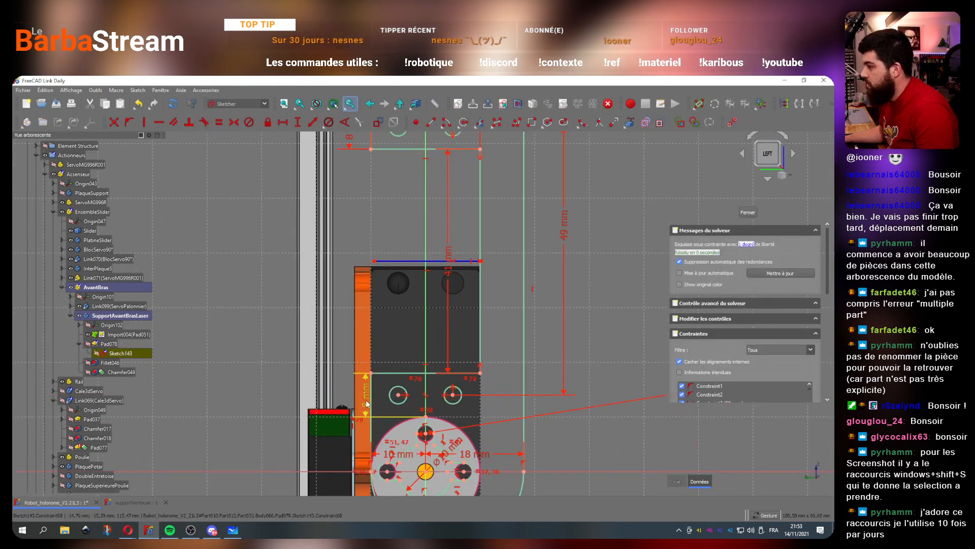
click(367, 404)
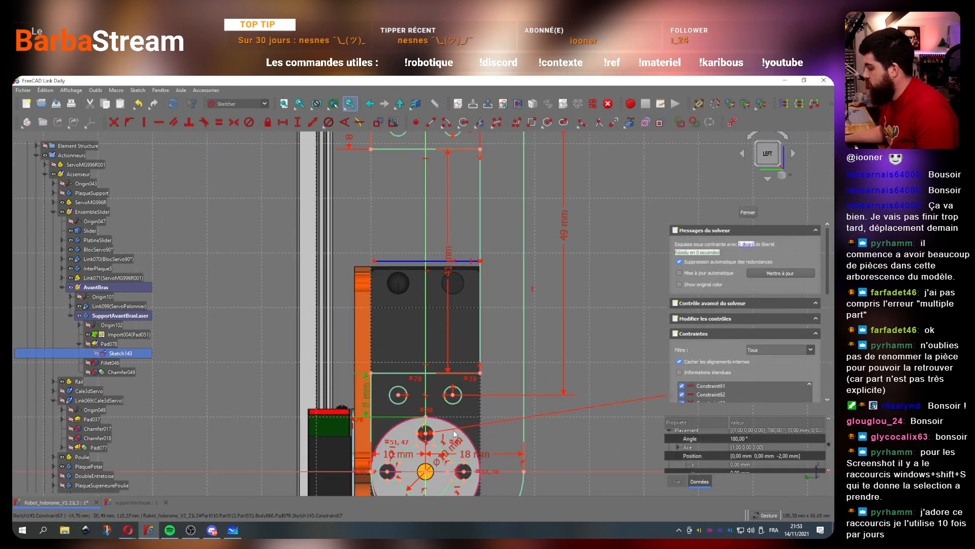
key(Delete)
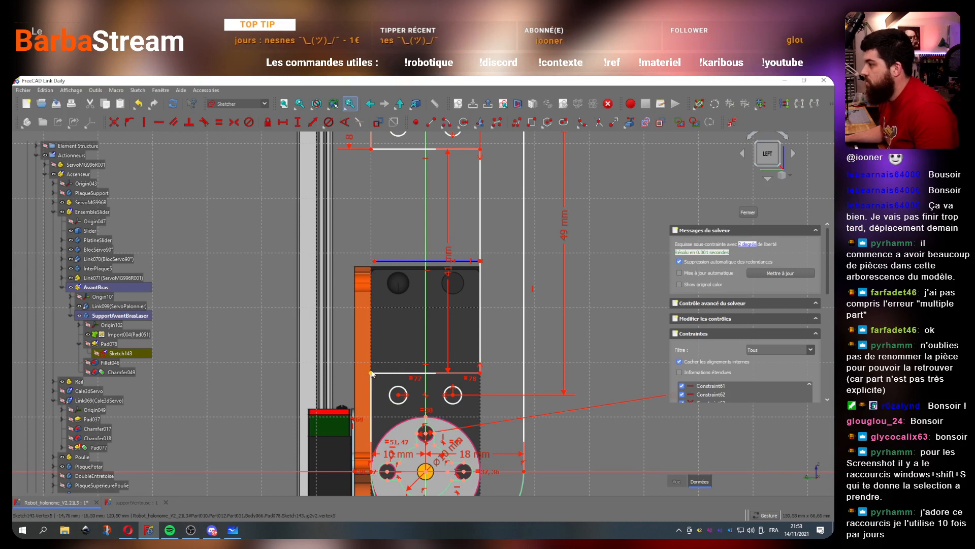
Step: Move the lower arm's upper edge and its hole pair above the servo body, about 44 mm from the horn's centre
drag(371, 373, 371, 225)
scroll(368, 244, down, 5)
scroll(372, 299, up, 2)
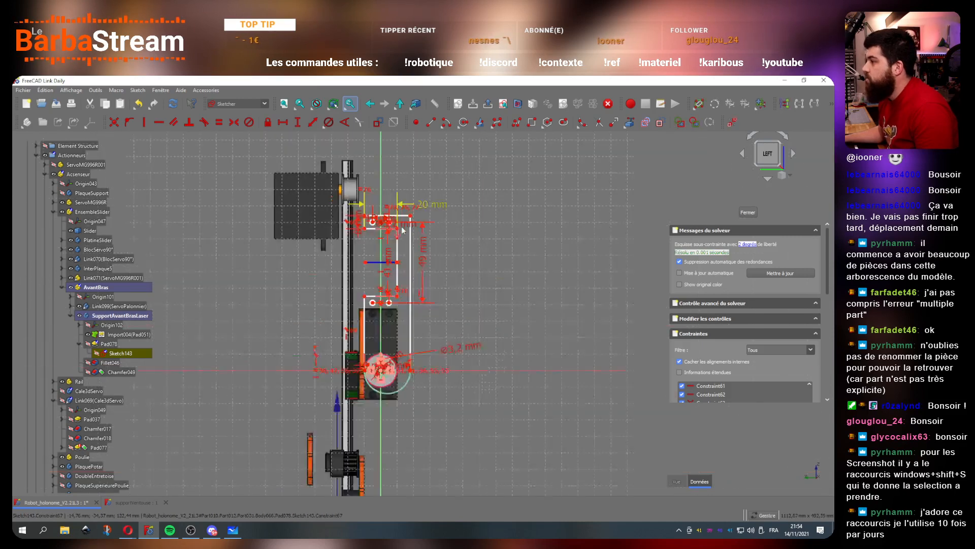
scroll(365, 313, up, 3)
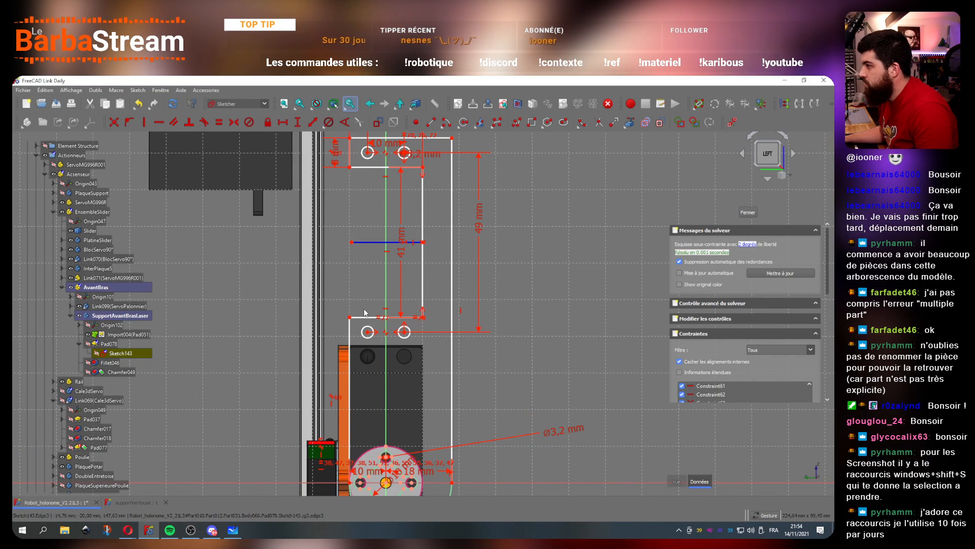
scroll(364, 312, down, 2)
scroll(387, 436, up, 2)
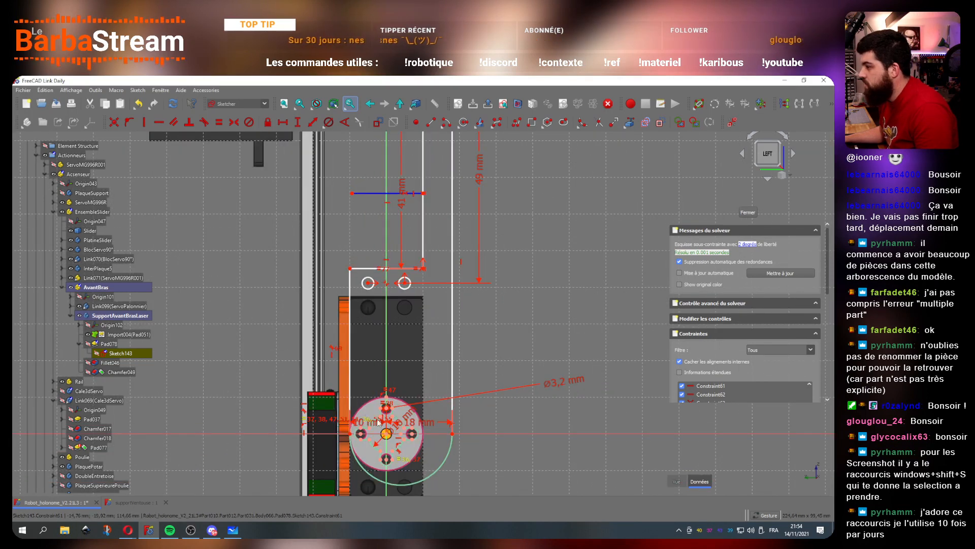
click(387, 435)
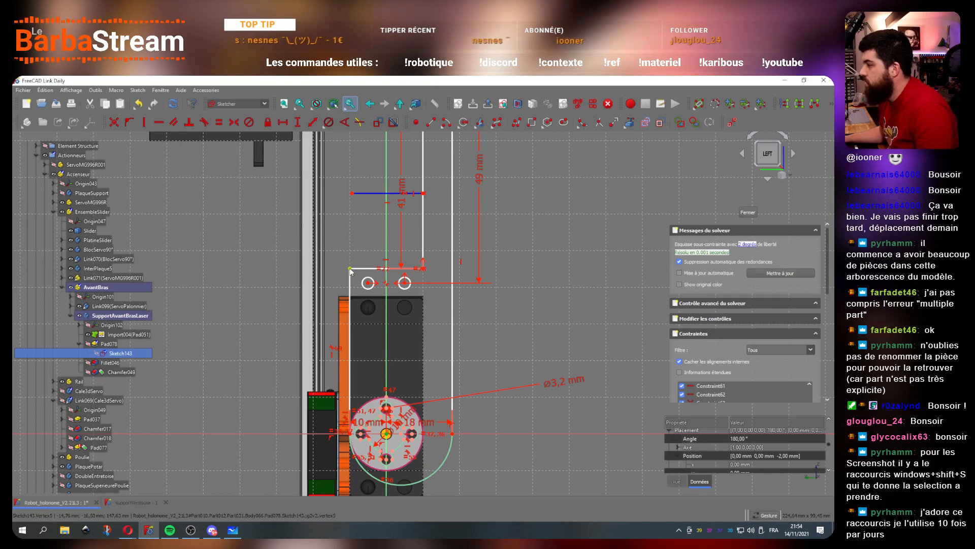
click(519, 264)
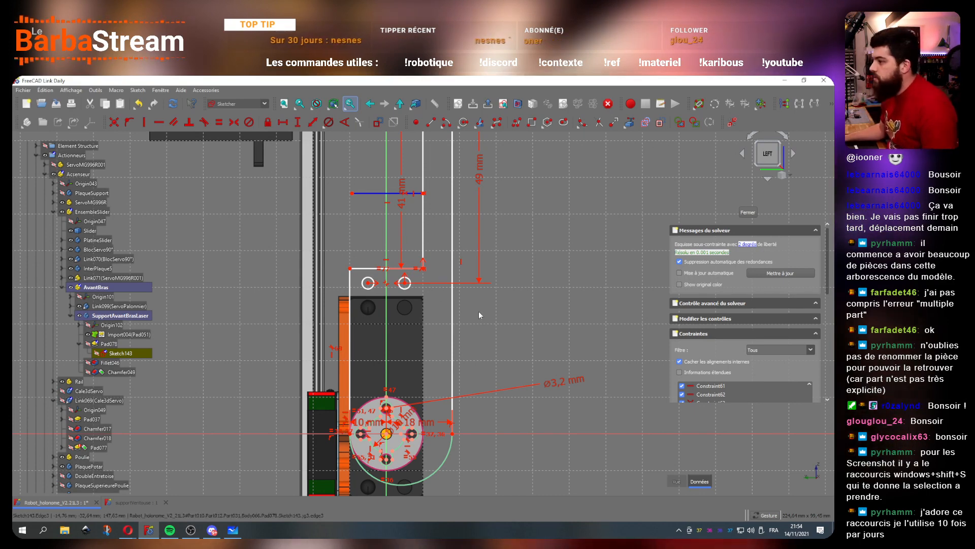
right_drag(421, 350, 442, 338)
scroll(441, 338, up, 1)
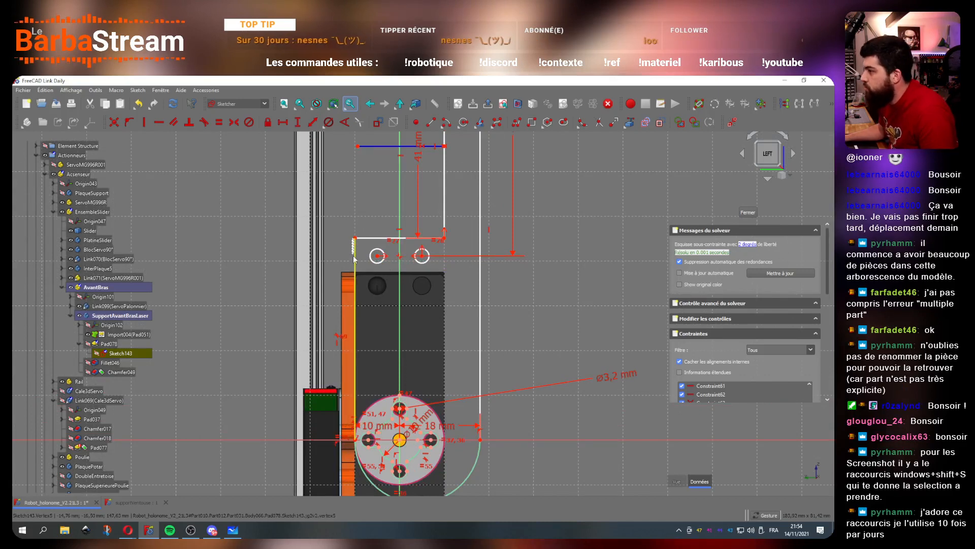
drag(350, 245, 360, 273)
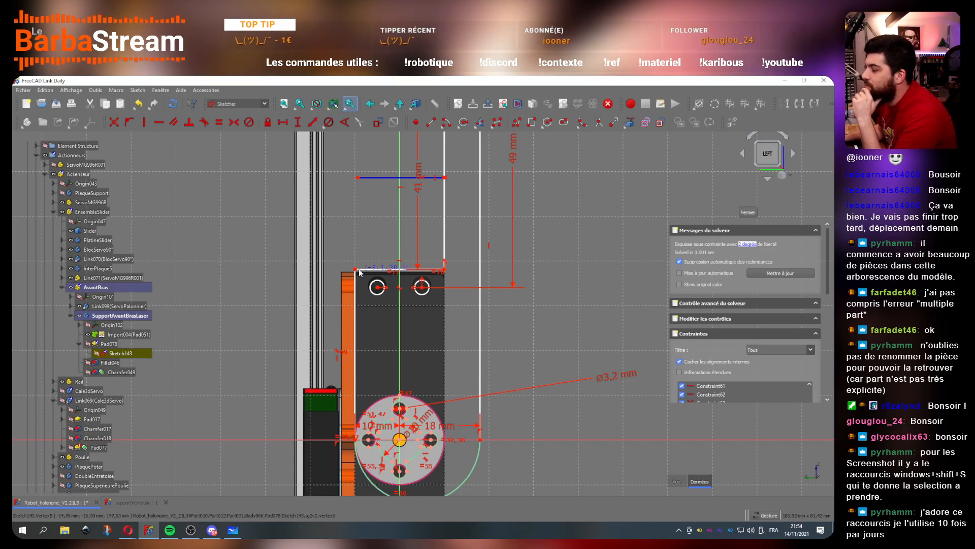
drag(359, 273, 360, 271)
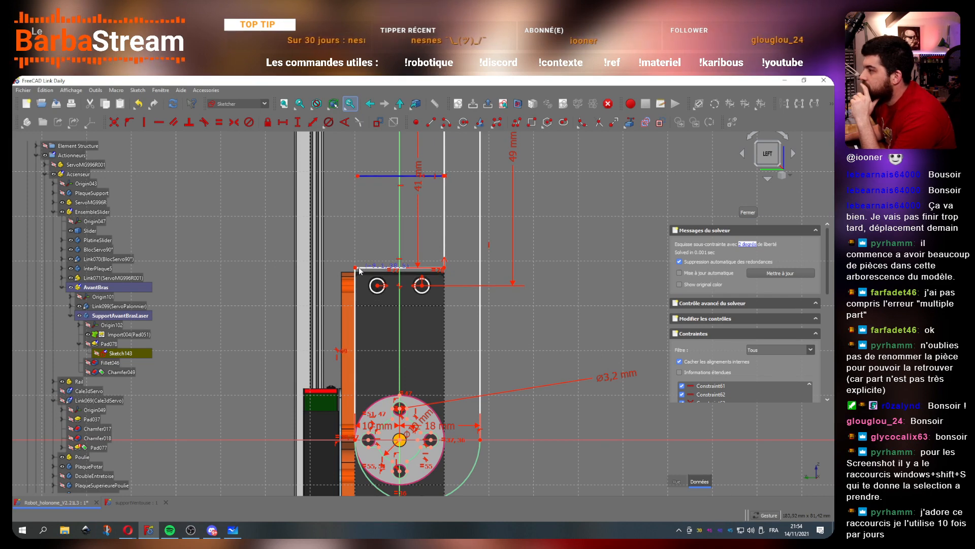
drag(359, 258, 360, 234)
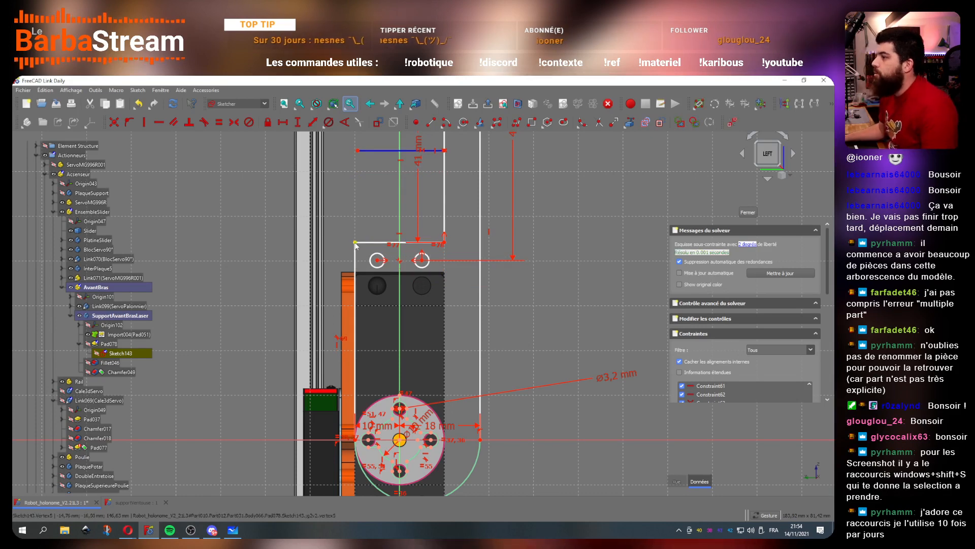
Step: Constrain the vertical distance from the horn's centre to the lower arm's upper edge to 44 mm and close the sketch
click(298, 123)
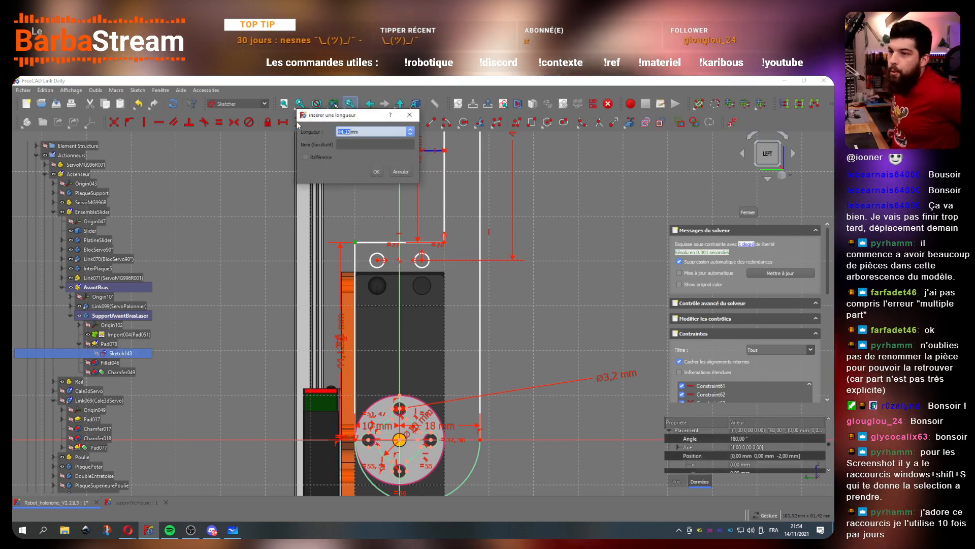
text(44)
key(Return)
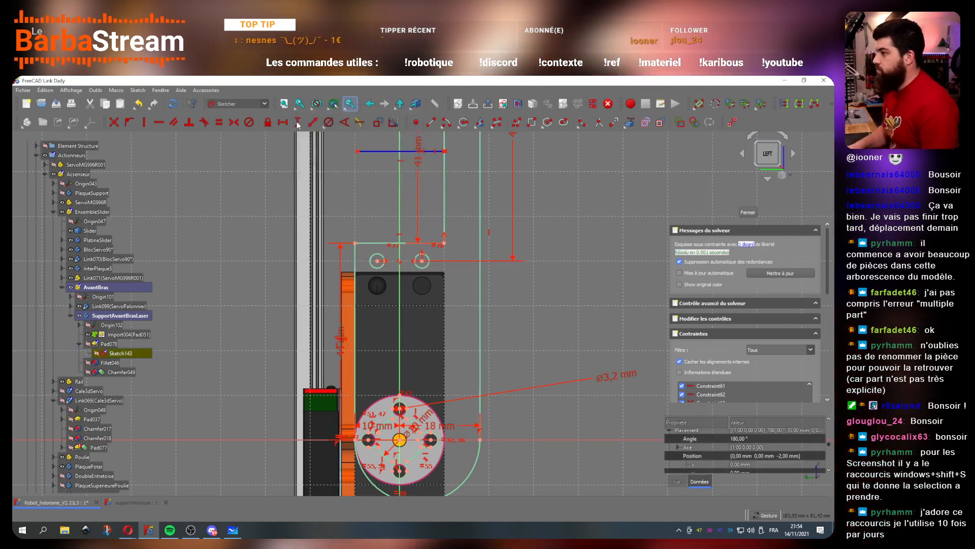
click(747, 213)
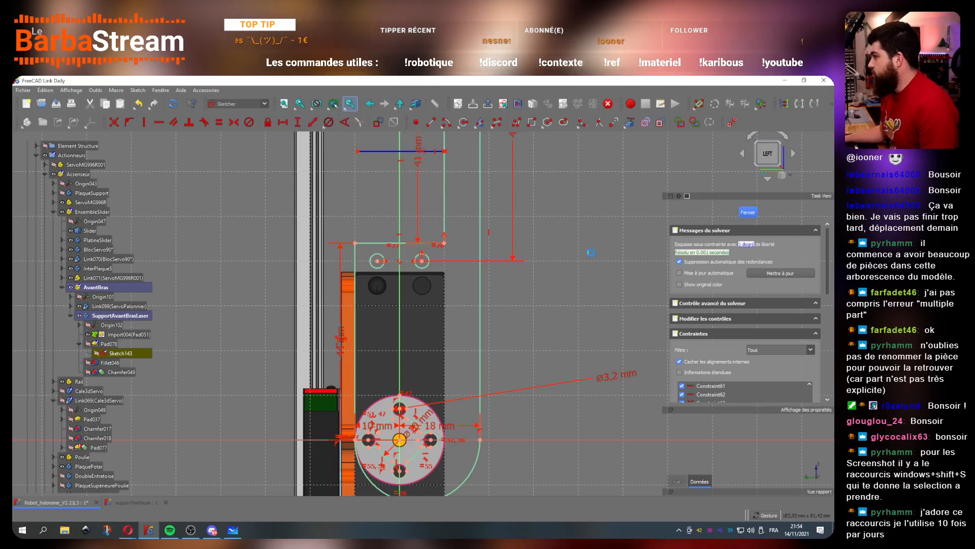
Step: Examine the lengthened support's fit around the servo and rail from several angles
drag(533, 282, 425, 333)
scroll(413, 227, up, 4)
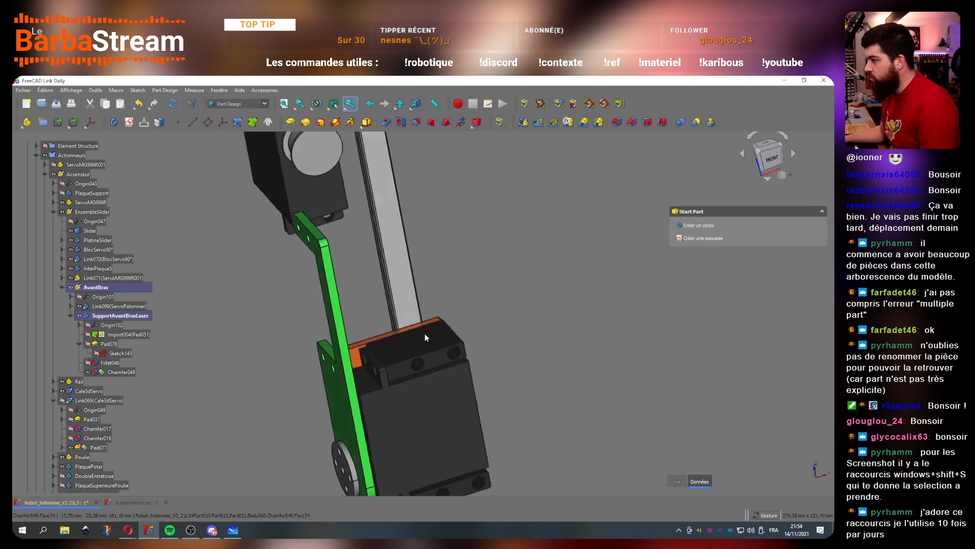
scroll(492, 336, down, 4)
drag(493, 336, 387, 391)
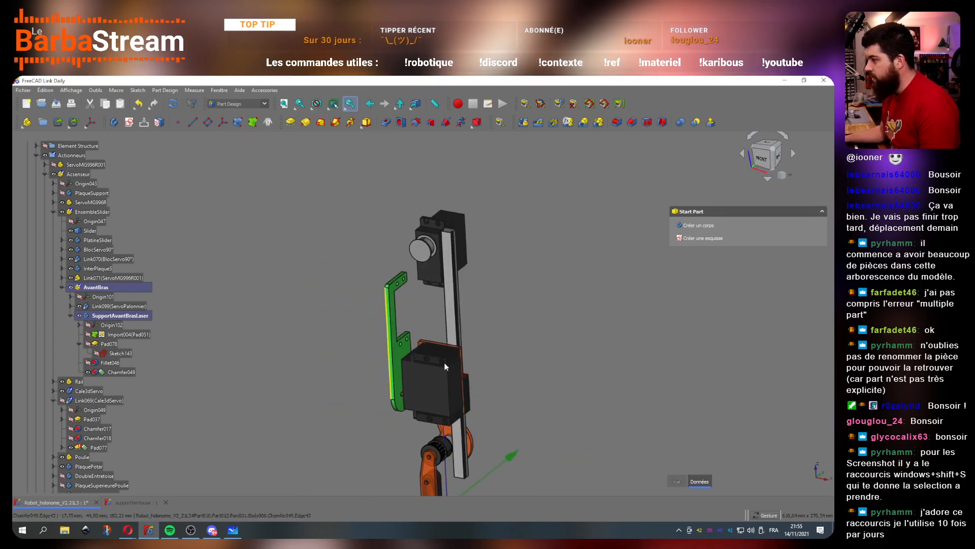
drag(423, 317, 498, 364)
scroll(321, 329, up, 3)
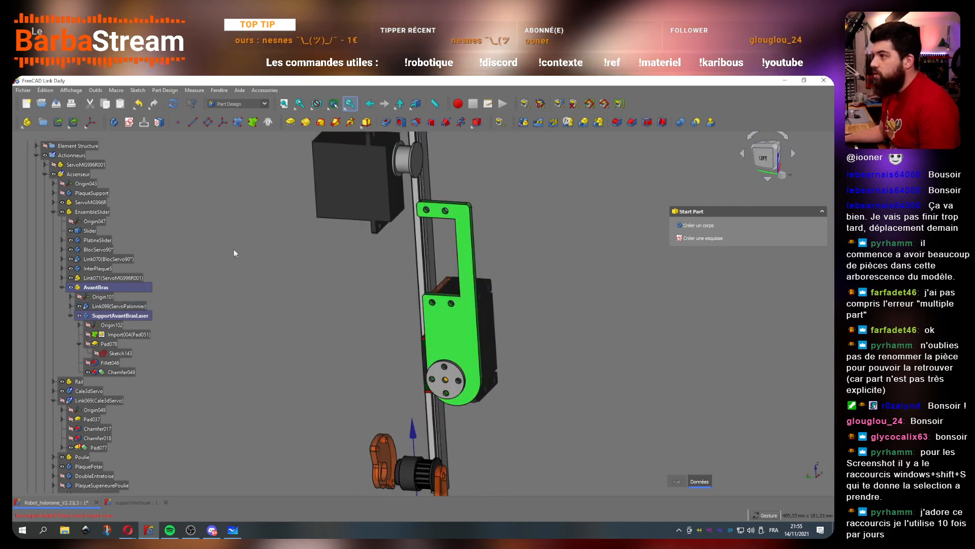
Step: Collapse the SupportAvantBrasLaser and AvantBras branches in the model tree
click(69, 315)
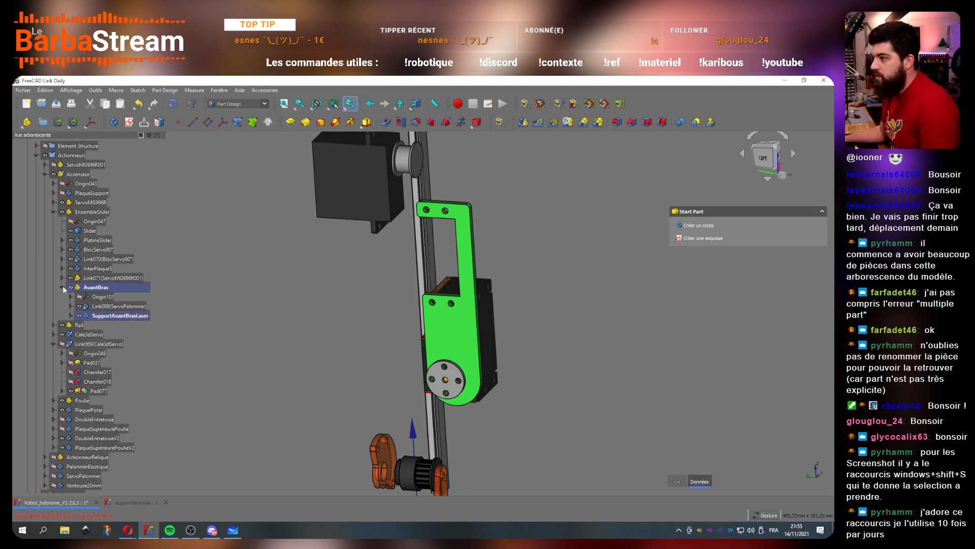
click(62, 286)
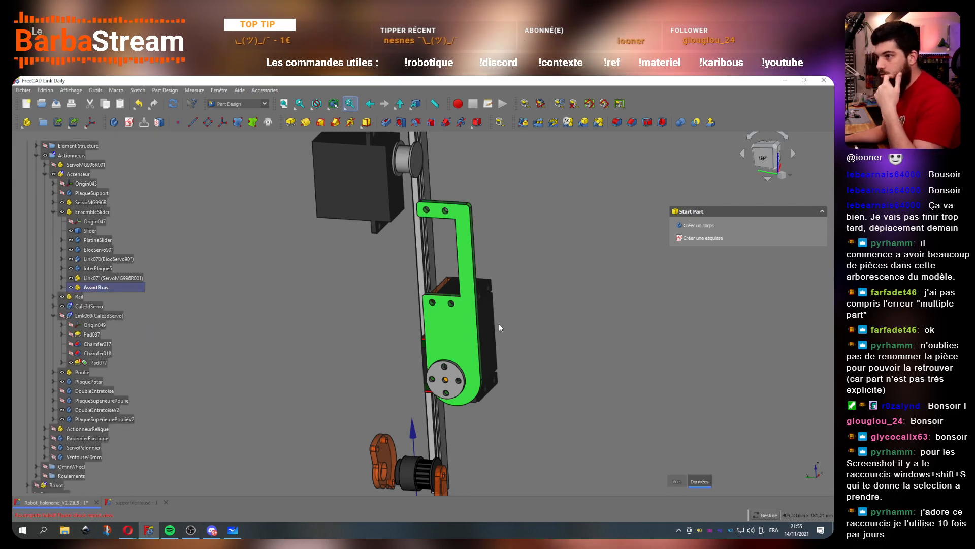
drag(500, 326, 598, 304)
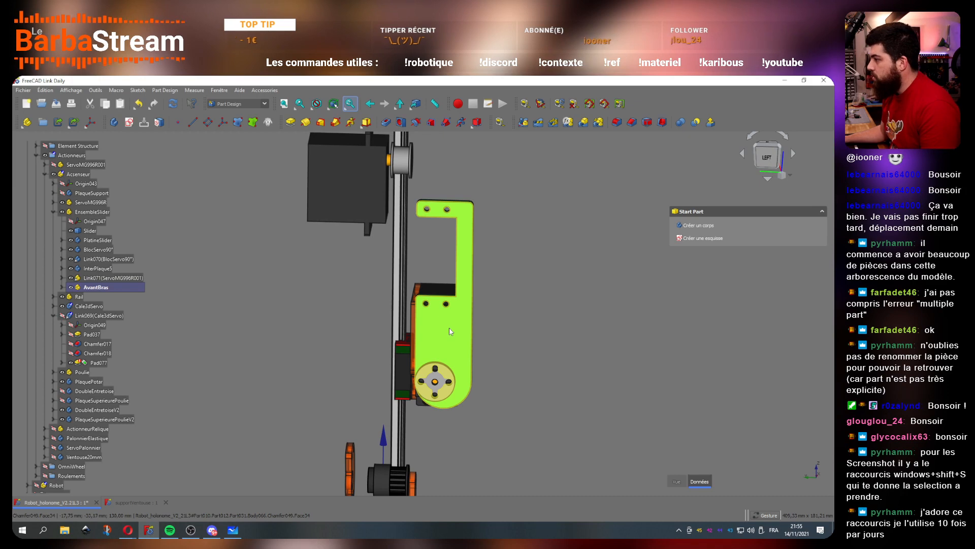
Step: Inspect the lengthened support's shape and its clearance to the servo and rail from the side, front and back
drag(504, 414, 474, 380)
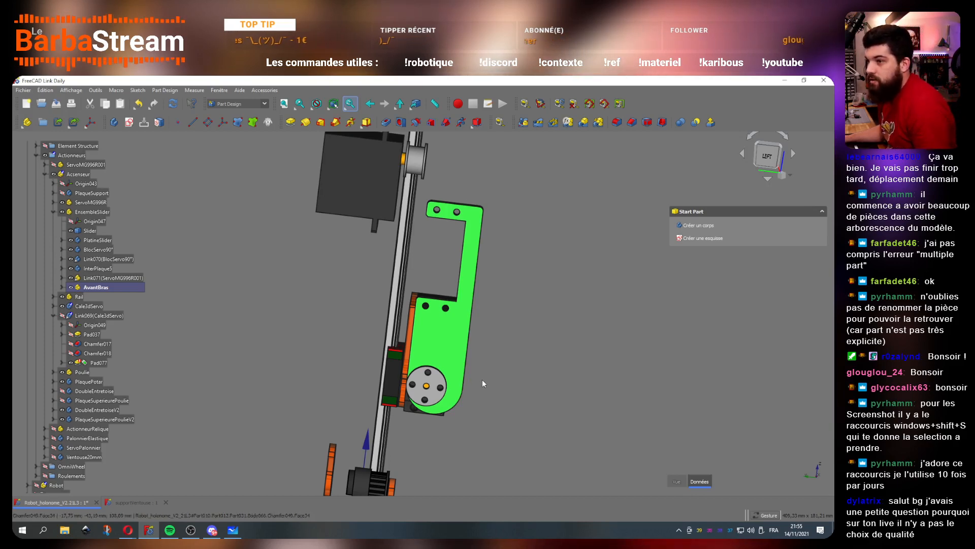
drag(511, 345, 404, 370)
scroll(405, 370, down, 3)
scroll(438, 333, up, 4)
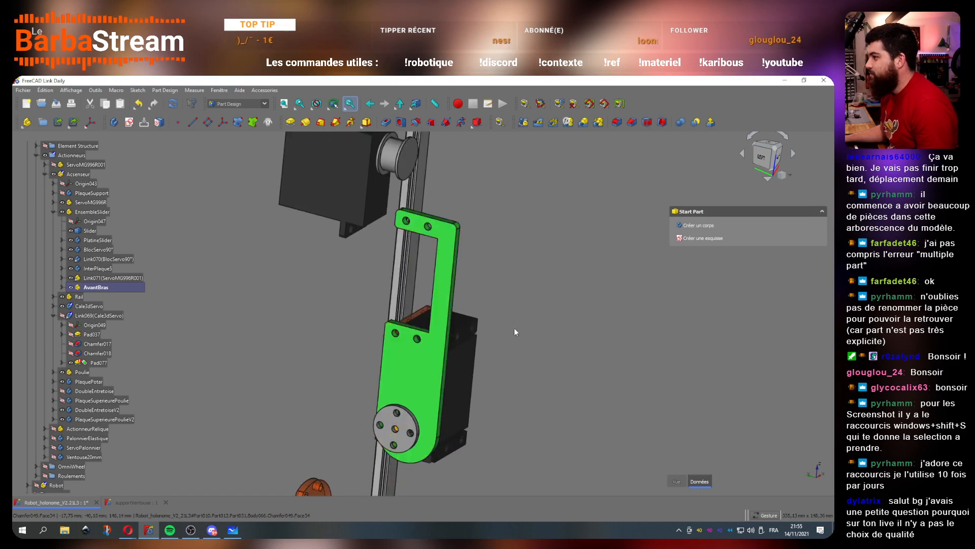
drag(514, 327, 473, 333)
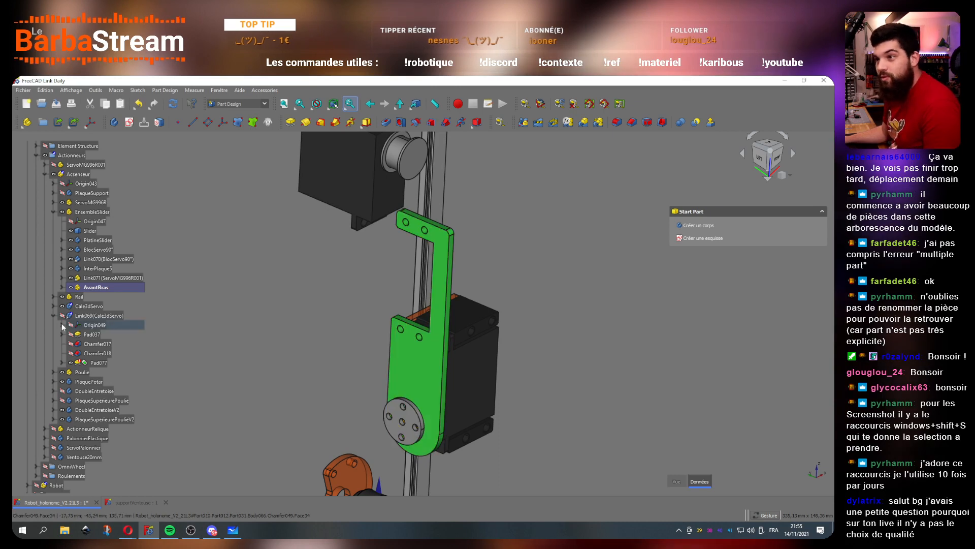
scroll(504, 340, down, 2)
scroll(371, 362, up, 3)
mouse_move(370, 361)
mouse_down()
mouse_move(492, 377)
mouse_move(334, 354)
mouse_move(330, 367)
mouse_move(373, 370)
mouse_up()
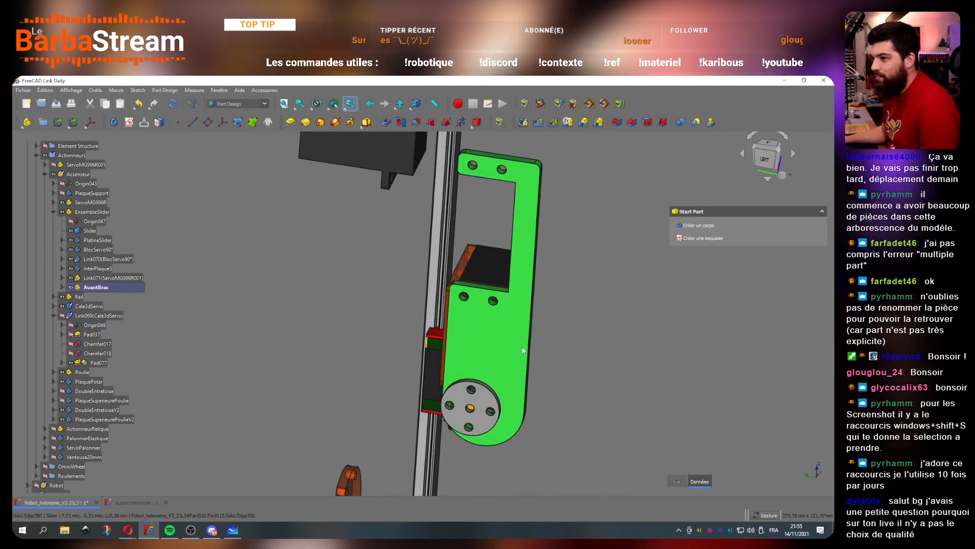
drag(618, 336, 378, 364)
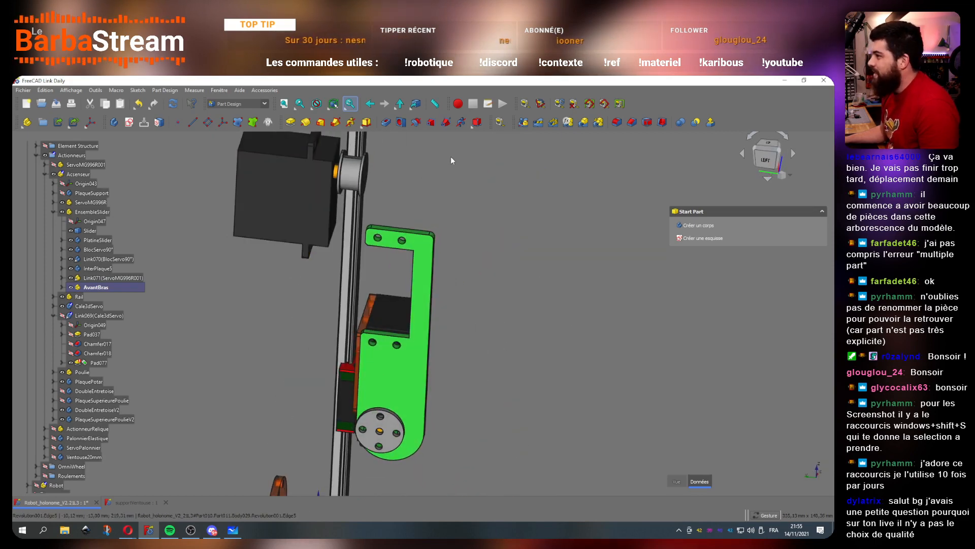
drag(500, 339, 528, 297)
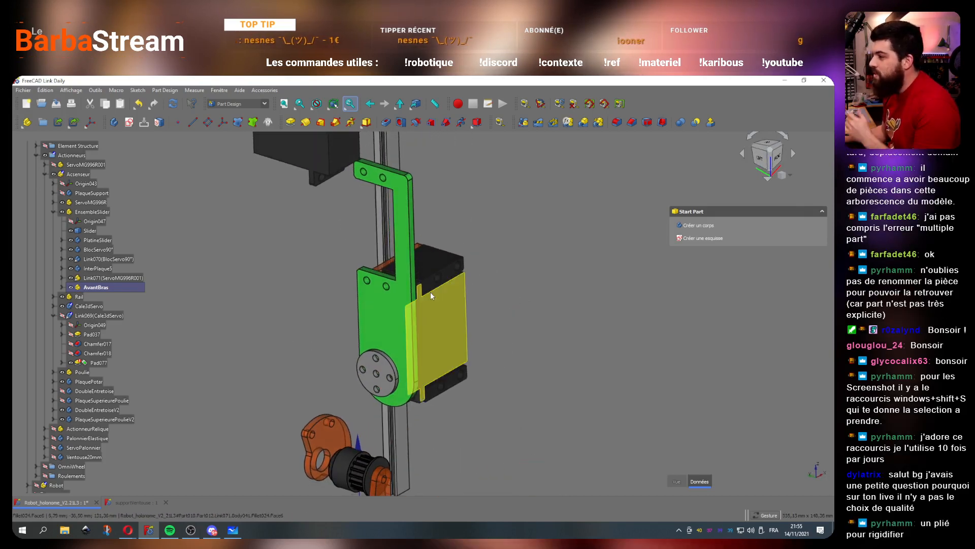
drag(431, 291, 418, 234)
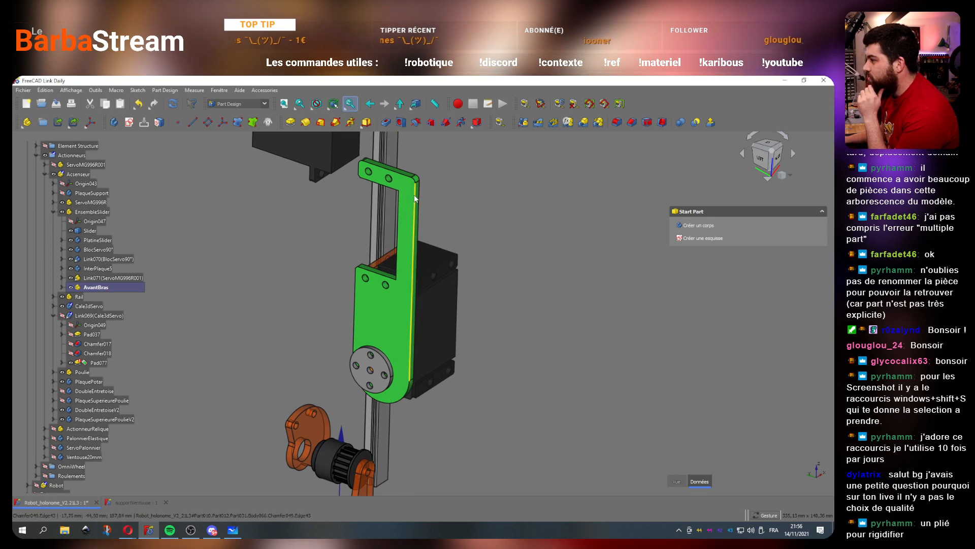
drag(415, 198, 245, 328)
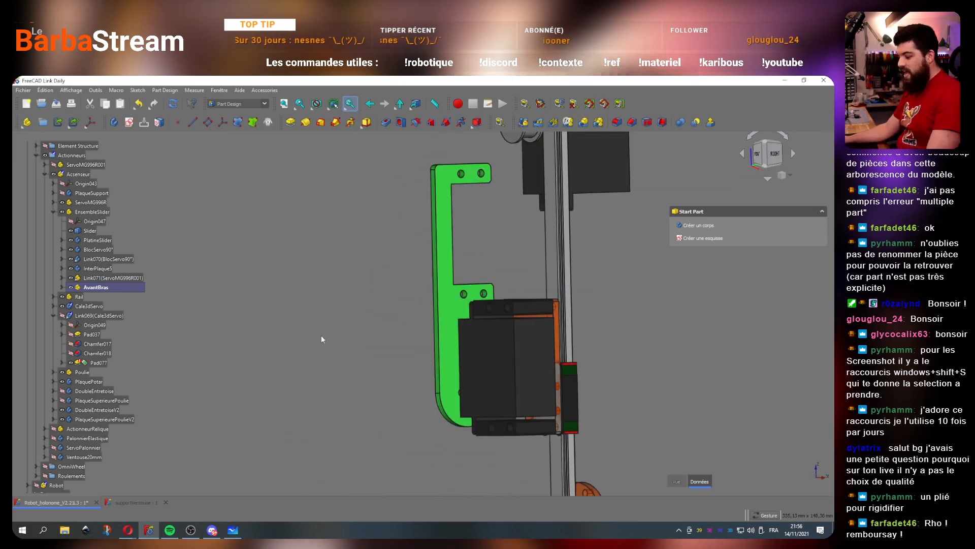
drag(390, 293, 422, 301)
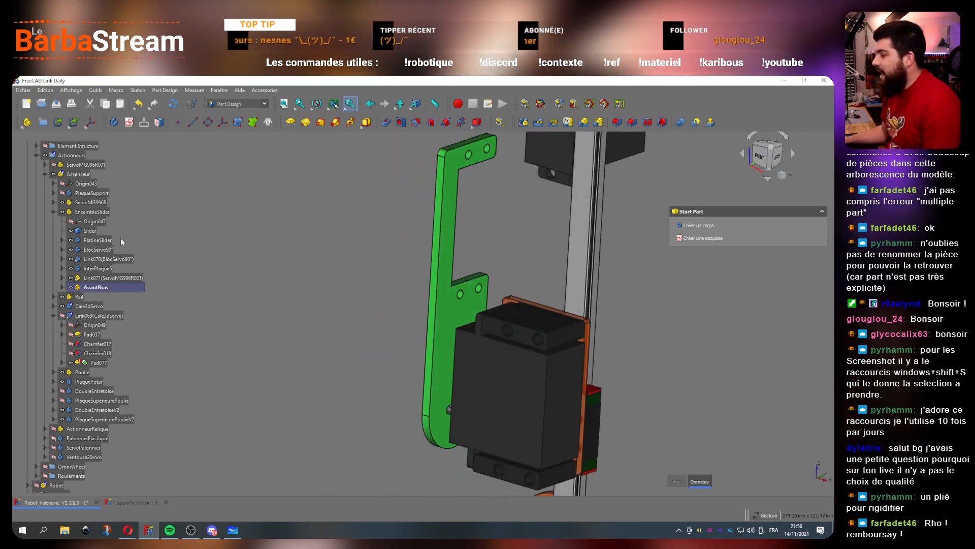
Step: Delete the chamfer and the 2 mm fillet from SupportAvantBrasLaser inside AvantBras, keeping only its pad
click(53, 315)
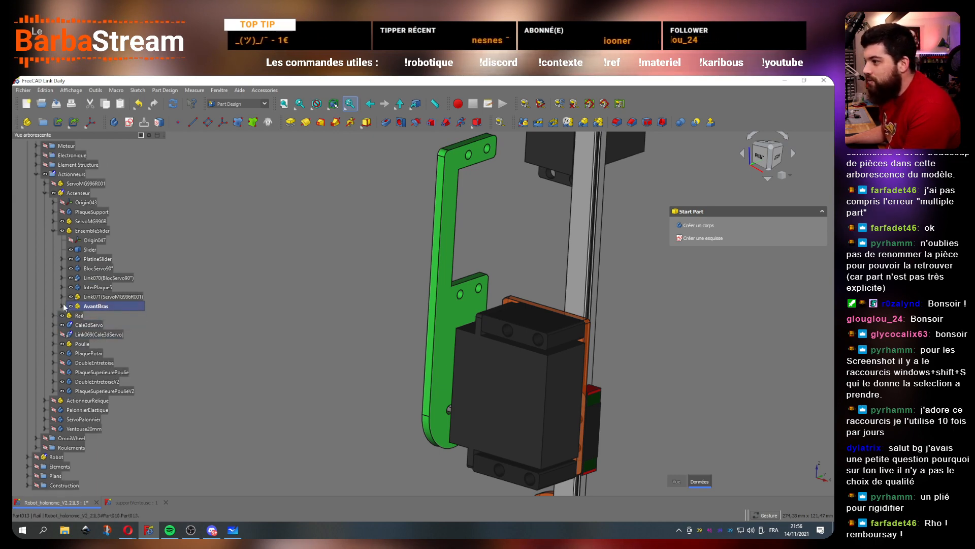
click(62, 306)
click(70, 335)
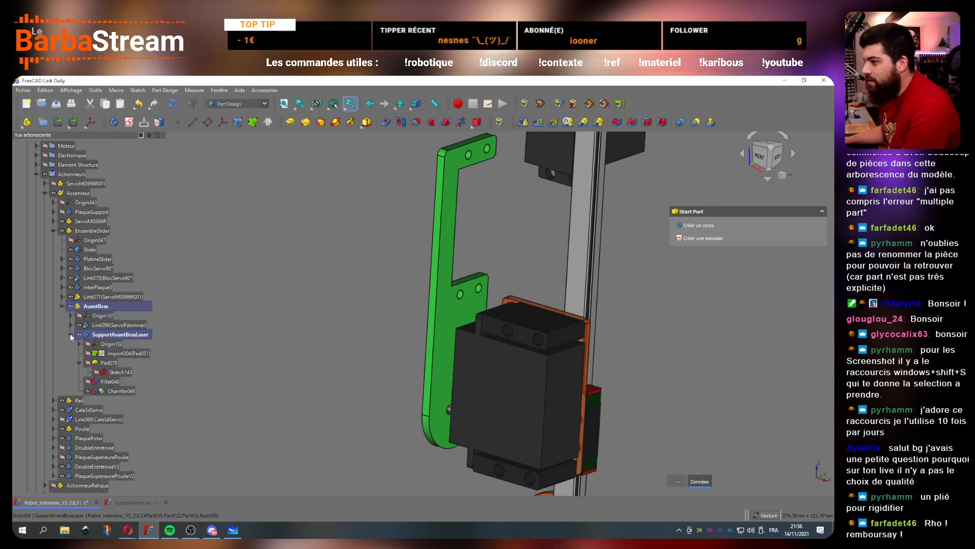
click(117, 389)
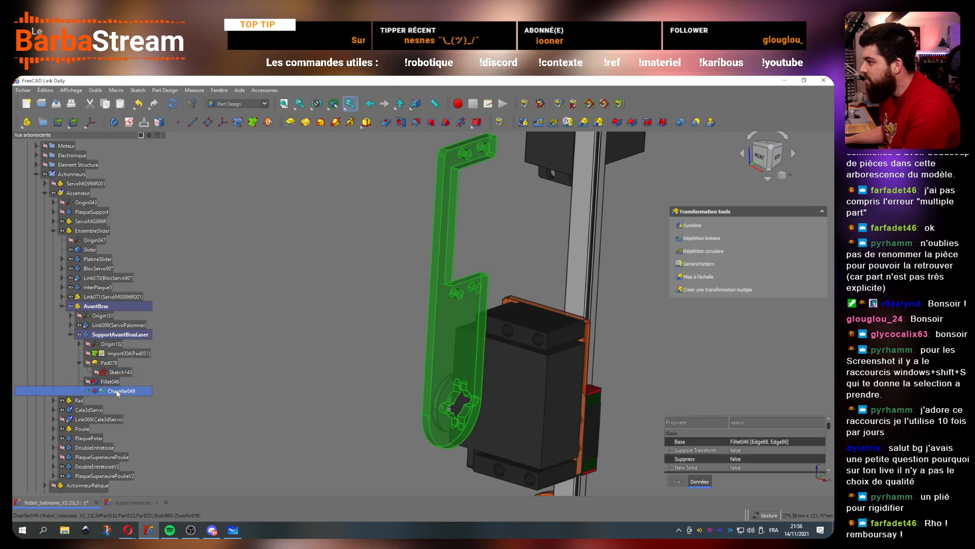
key(Delete)
click(111, 382)
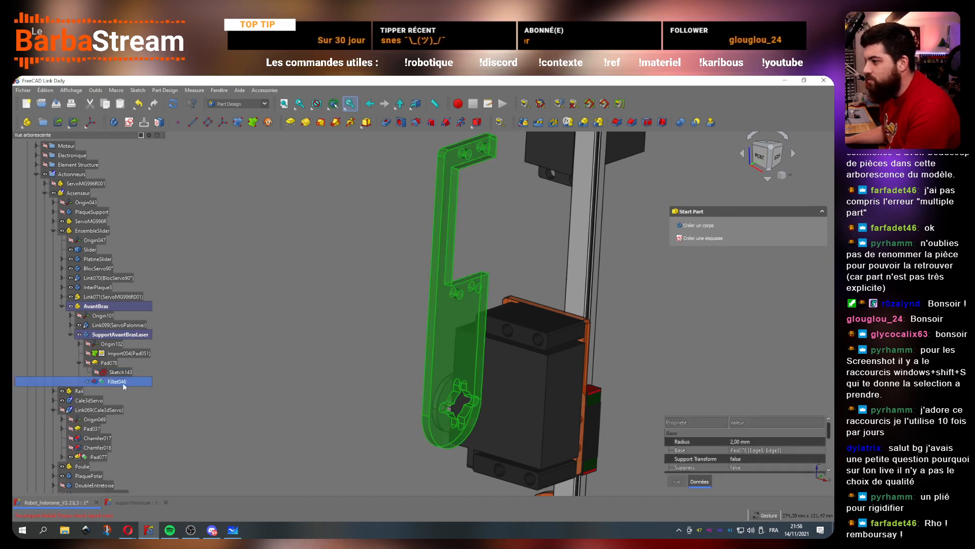
key(Delete)
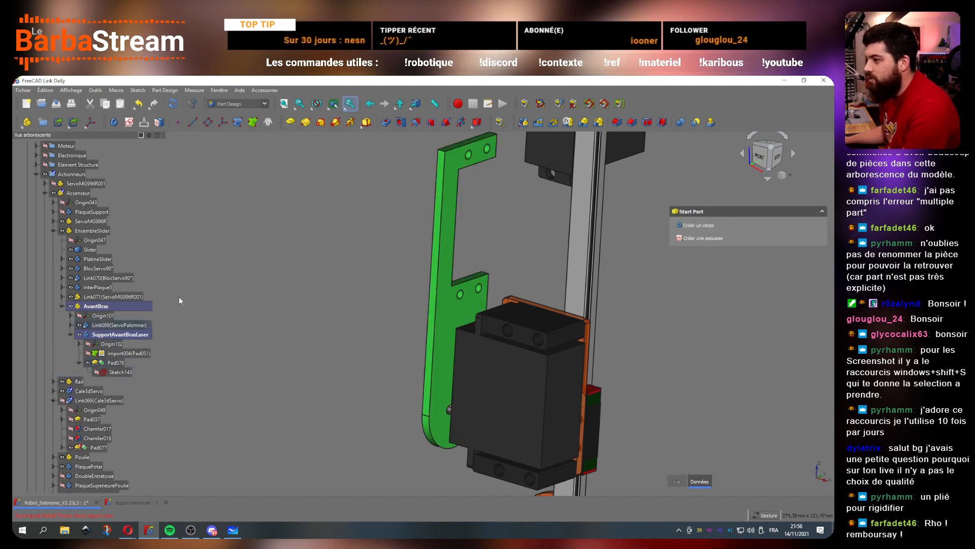
Step: Switch to the Sheet Metal workbench and add a 90° bent flange on the support's long outer edge face
click(265, 103)
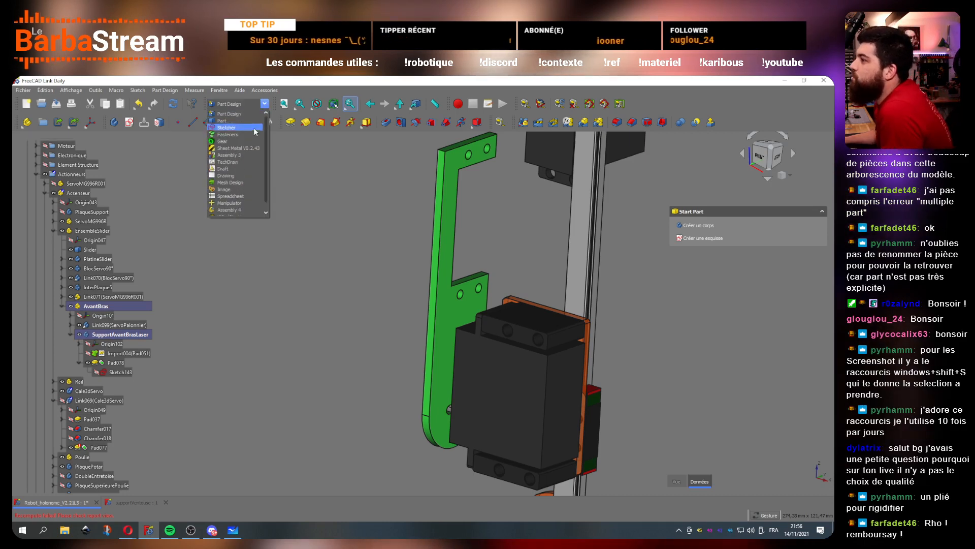
click(248, 147)
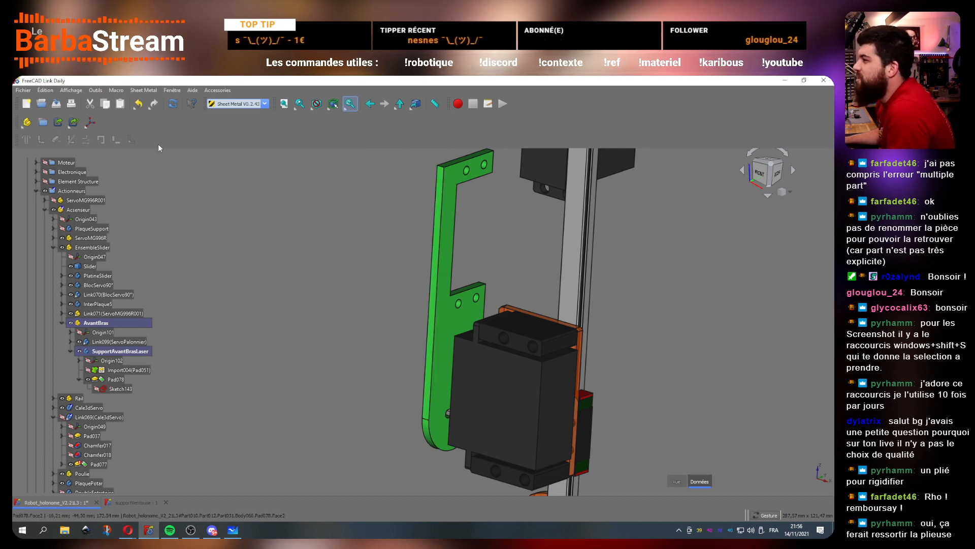
drag(17, 137, 112, 121)
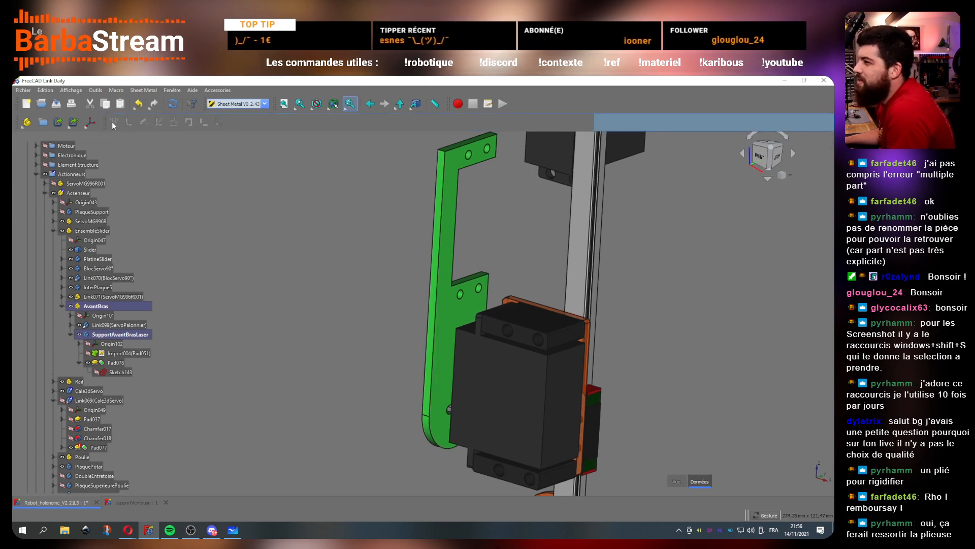
click(438, 209)
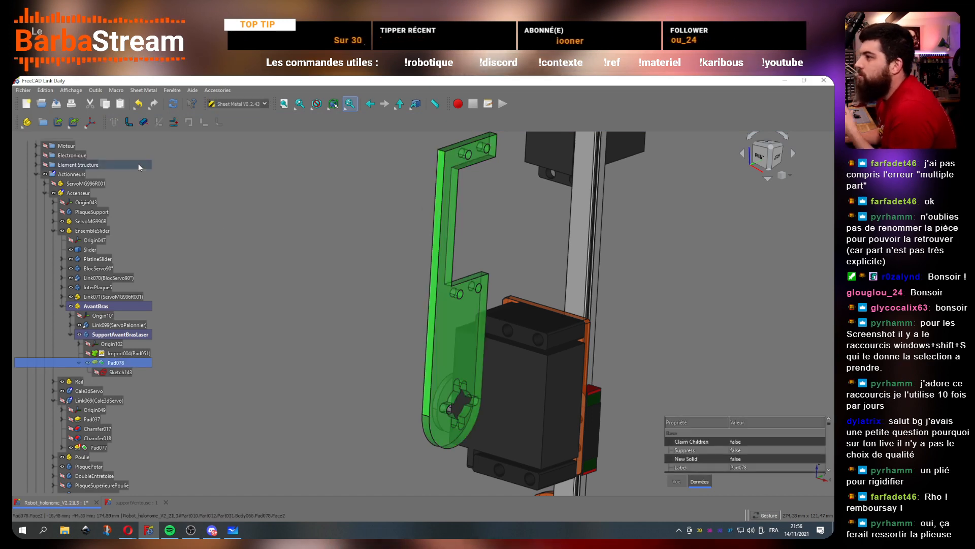
click(127, 123)
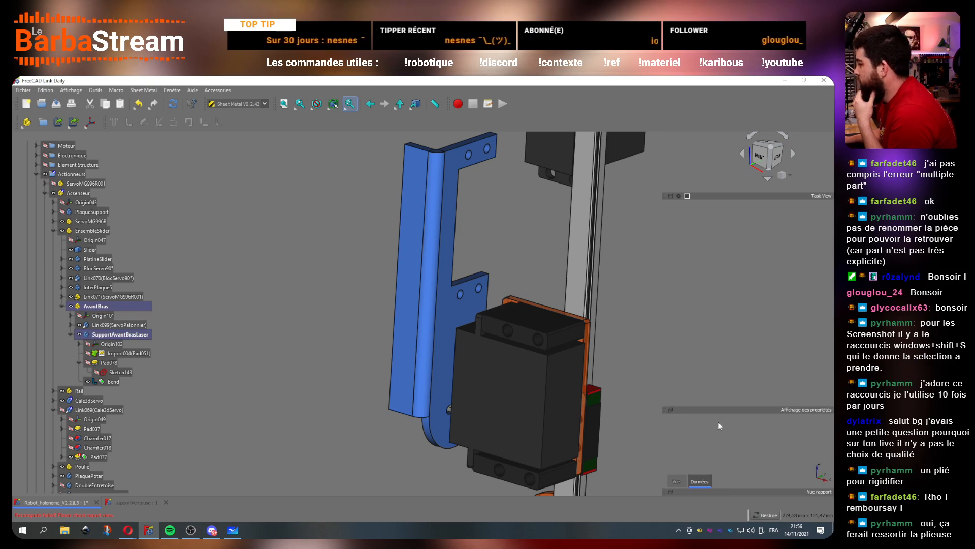
Step: Set the bend's invert property to true so the flange folds towards the servo side
click(109, 381)
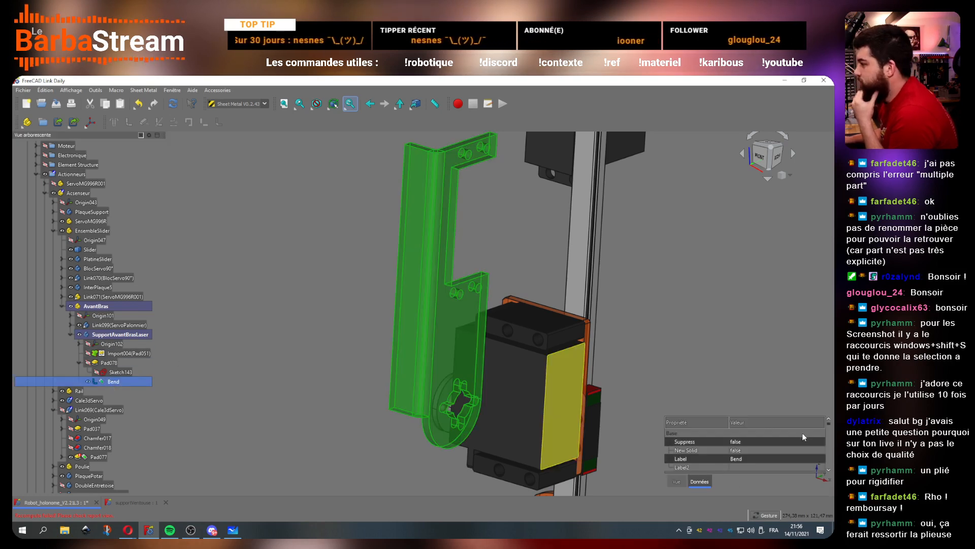
drag(763, 412, 762, 345)
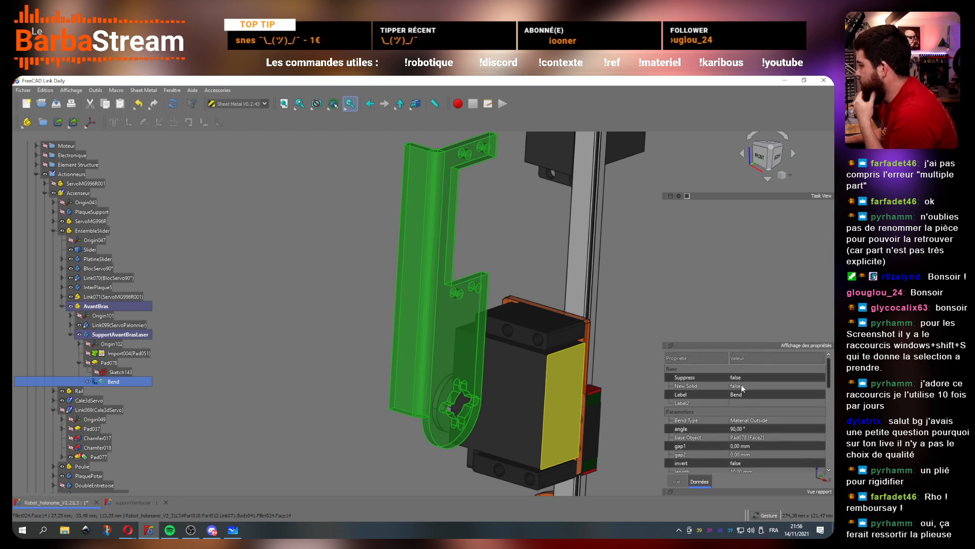
scroll(749, 406, down, 1)
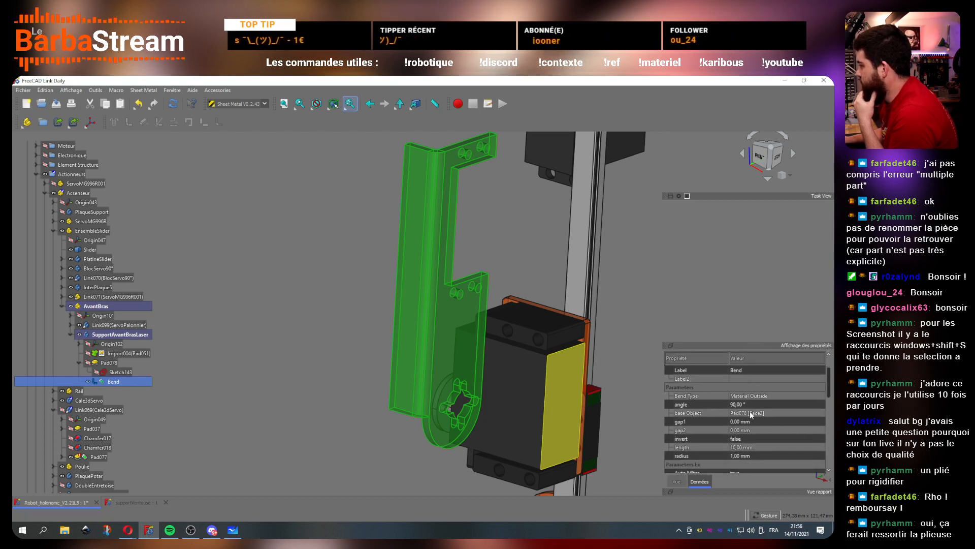
click(748, 452)
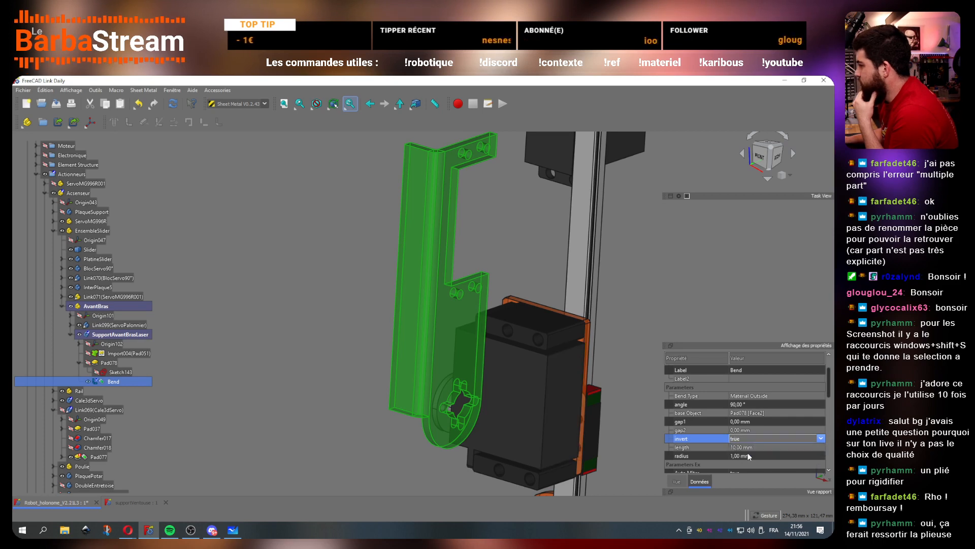
click(340, 307)
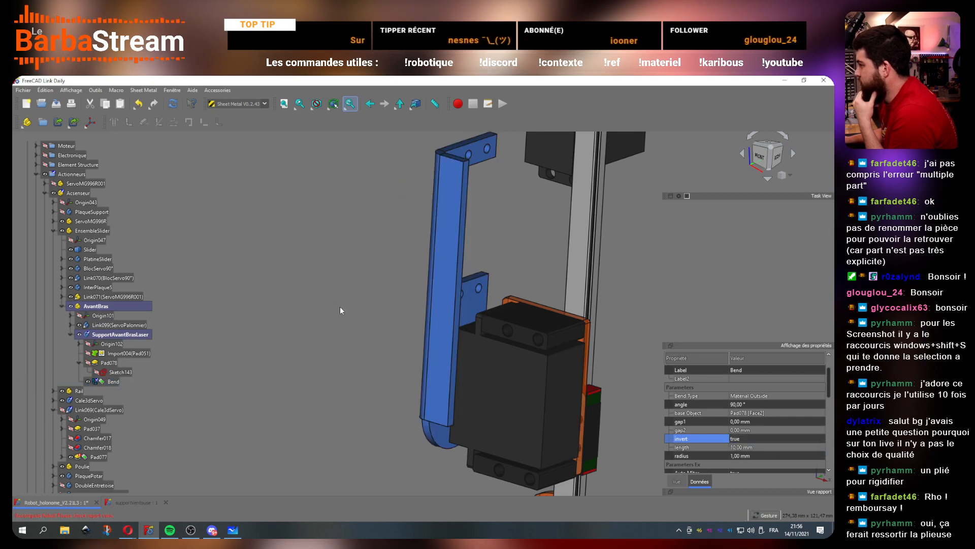
Step: Check the inverted flange's position relative to the servo body, horn and rail from several angles
drag(483, 356, 355, 271)
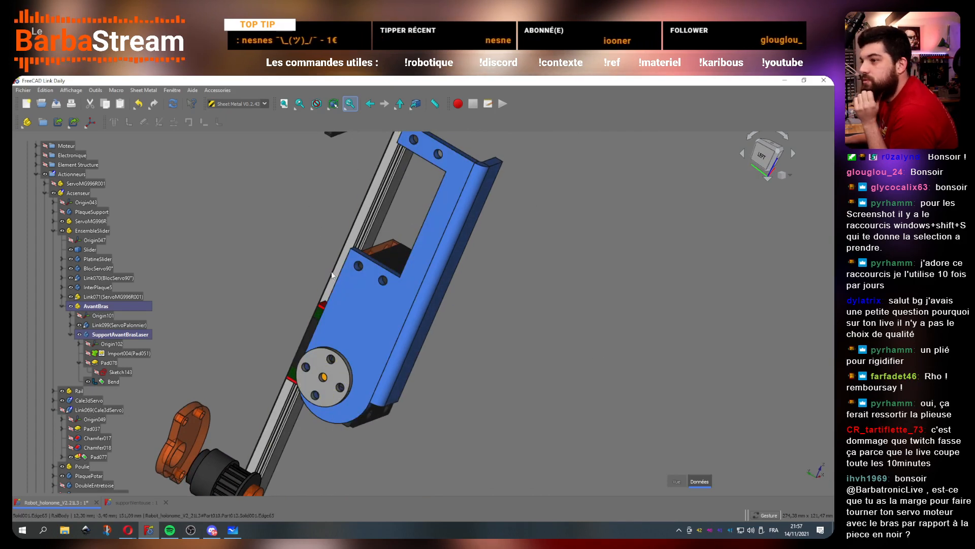
drag(354, 181, 513, 284)
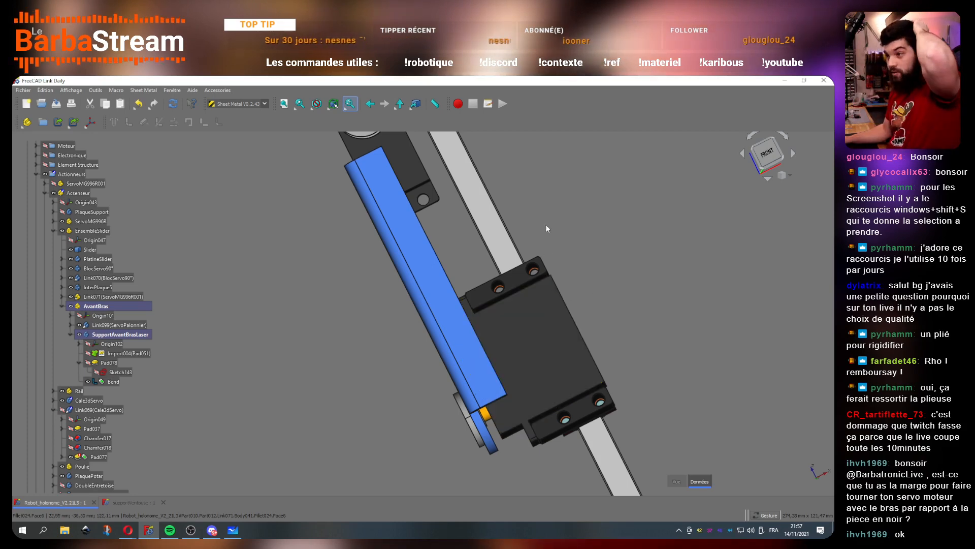
drag(546, 228, 437, 329)
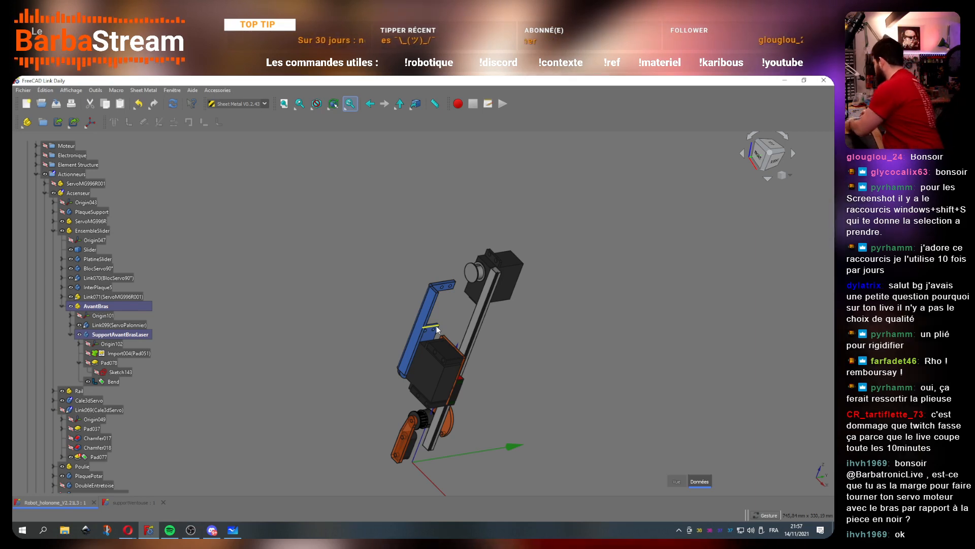
scroll(444, 313, up, 5)
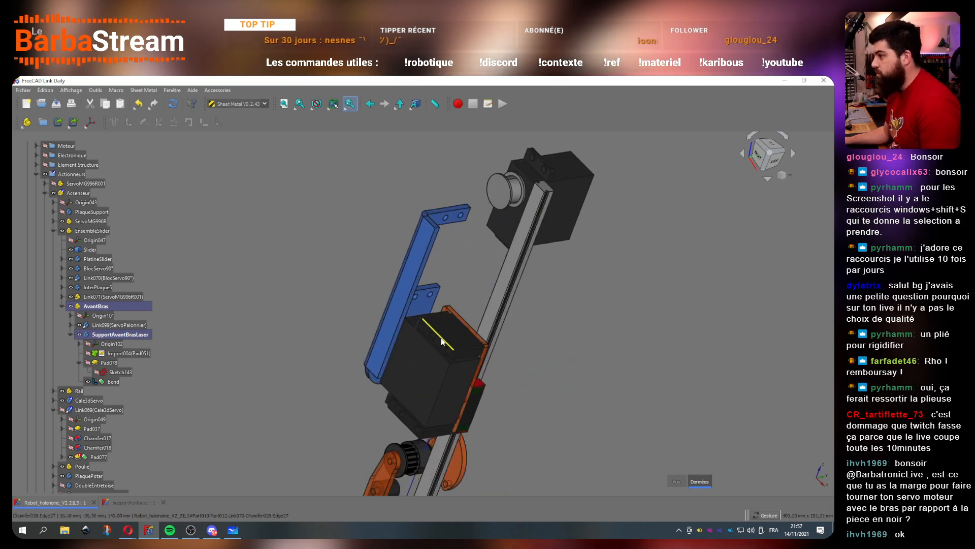
drag(303, 346, 459, 310)
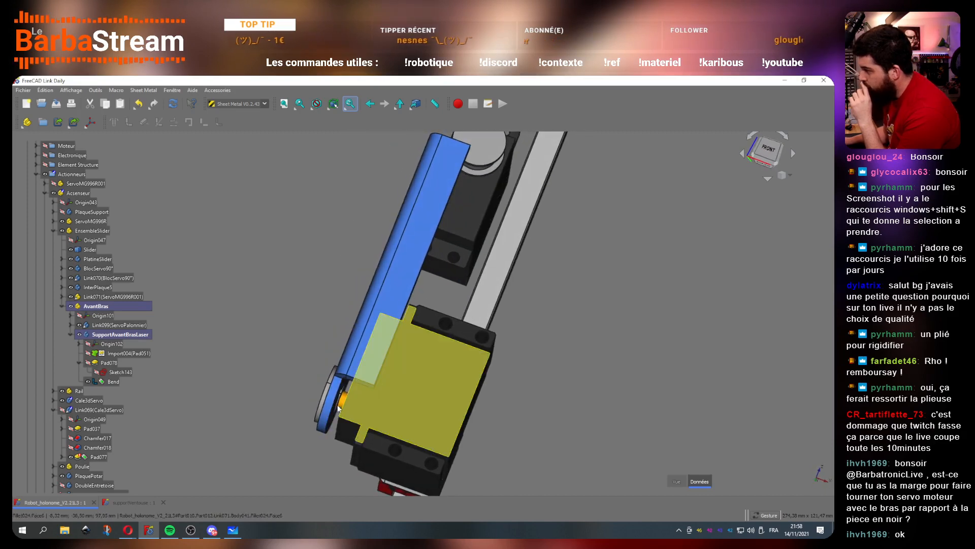
drag(284, 378, 427, 412)
drag(490, 358, 361, 401)
Step: Return to the Part Design workbench and start a chamfer on the bent flange's upper and lower free corner edges
scroll(392, 222, up, 4)
scroll(389, 242, down, 4)
scroll(395, 178, up, 3)
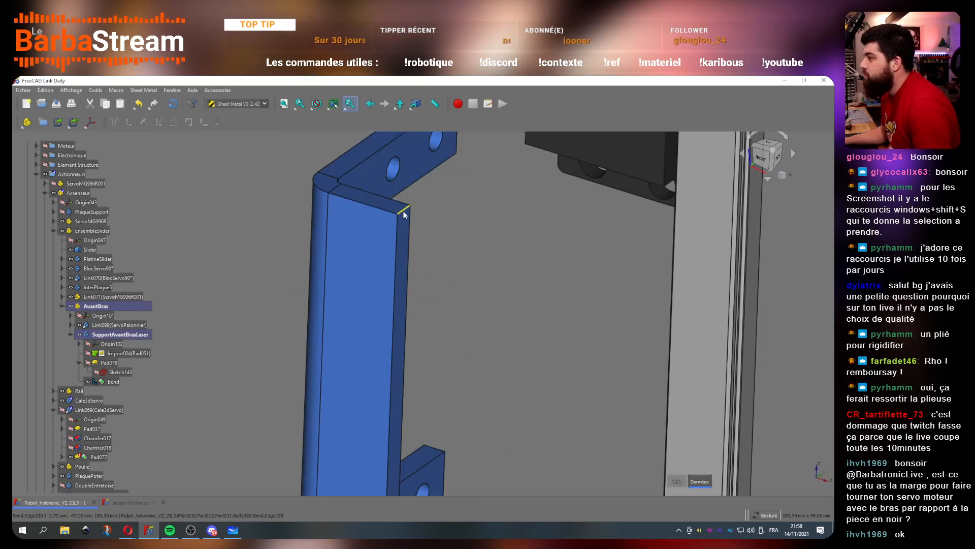
click(404, 209)
click(247, 105)
click(234, 122)
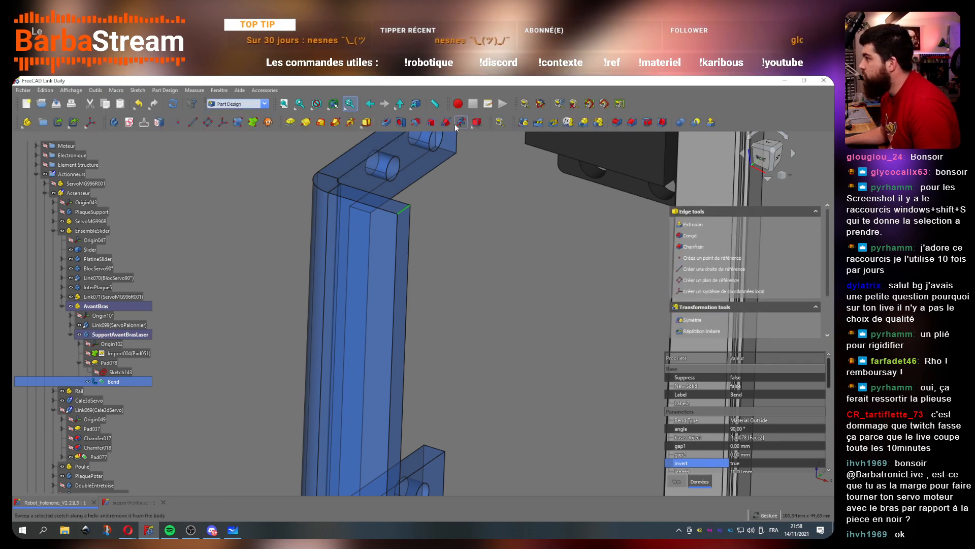
scroll(458, 221, down, 5)
scroll(444, 436, up, 4)
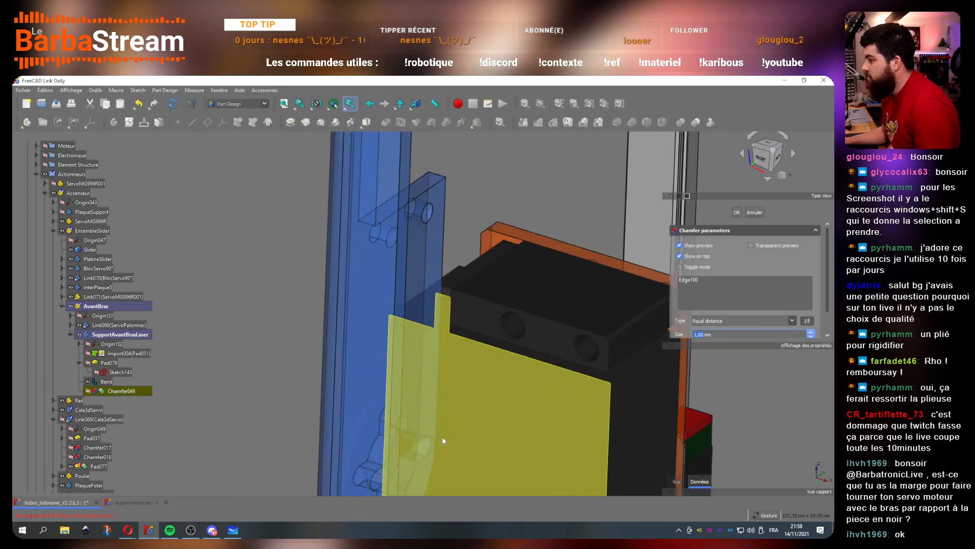
scroll(440, 438, down, 4)
scroll(409, 460, up, 5)
scroll(416, 407, down, 4)
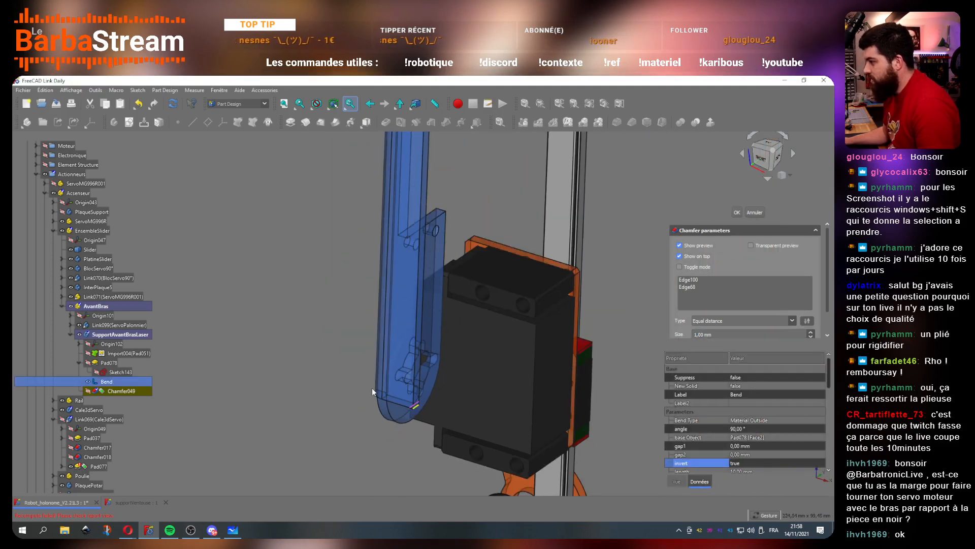
Step: Add the free corner edges at the ends of the support's two arms to the chamfer and apply it at 1 mm
drag(372, 389, 611, 403)
scroll(469, 158, up, 2)
scroll(470, 160, up, 3)
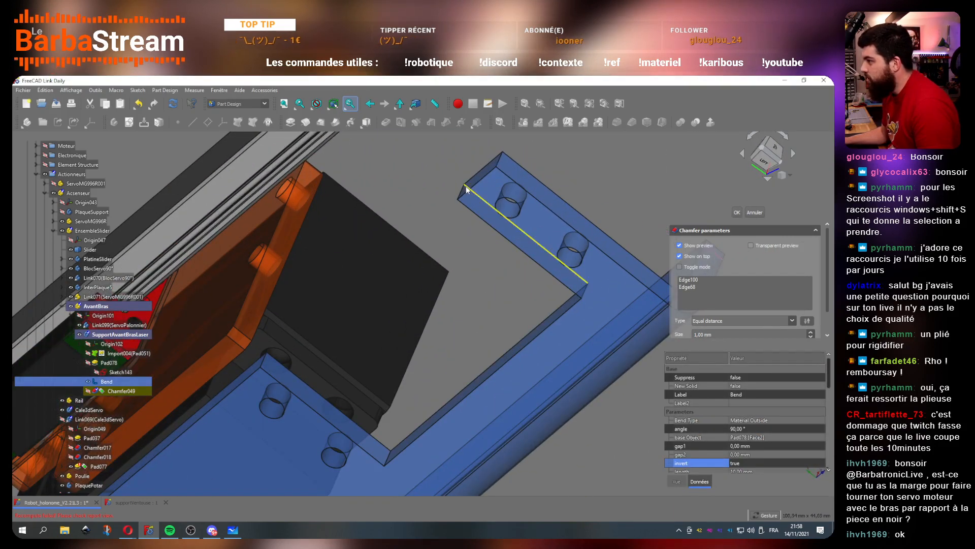
click(462, 193)
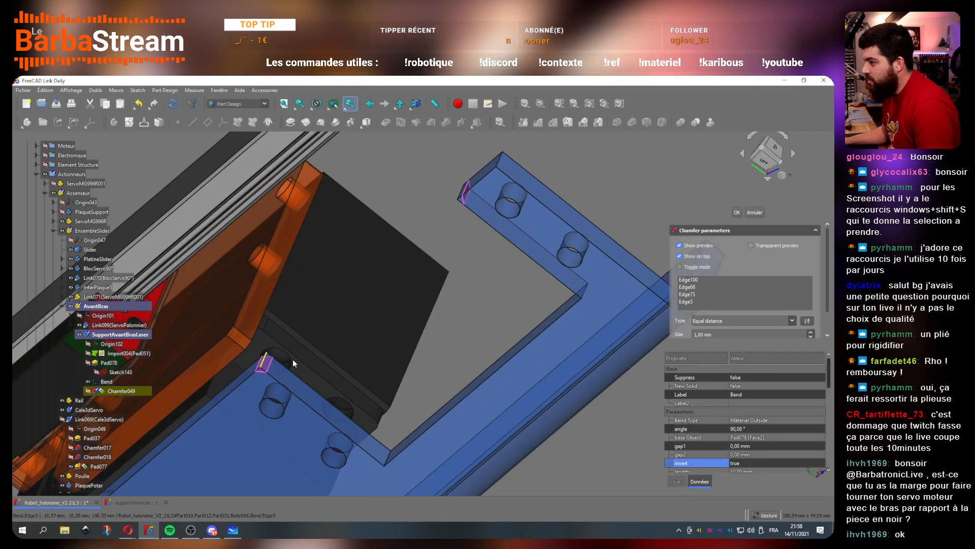
click(293, 358)
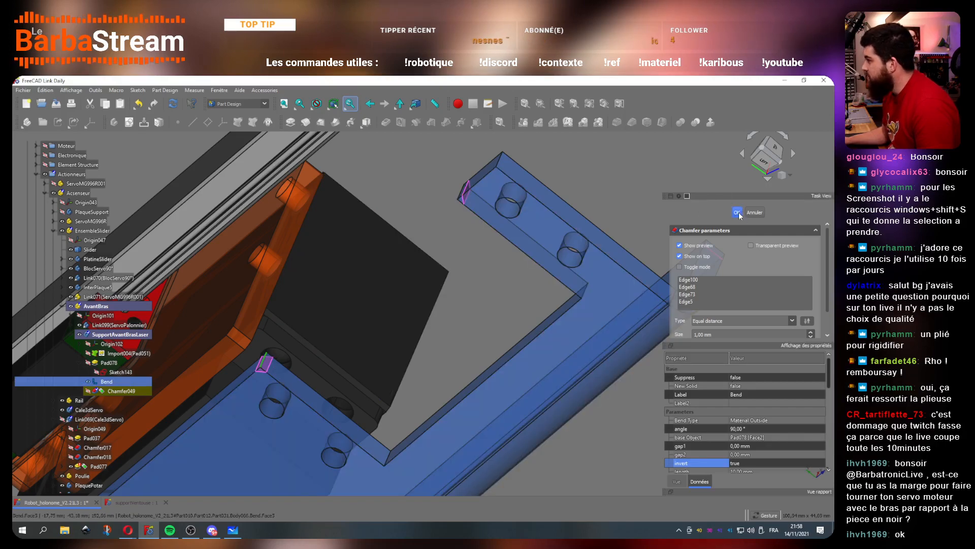
click(739, 211)
Step: Reopen the support's chamfer and add the remaining outer corner edges at the arm ends with the same 1 mm size
drag(660, 219, 592, 276)
scroll(584, 277, down, 4)
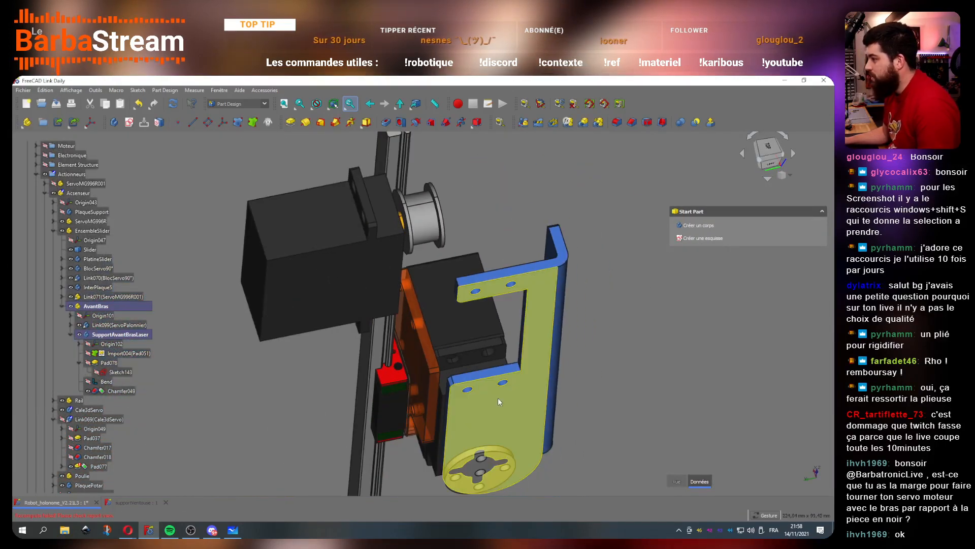
double_click(129, 390)
scroll(449, 332, up, 5)
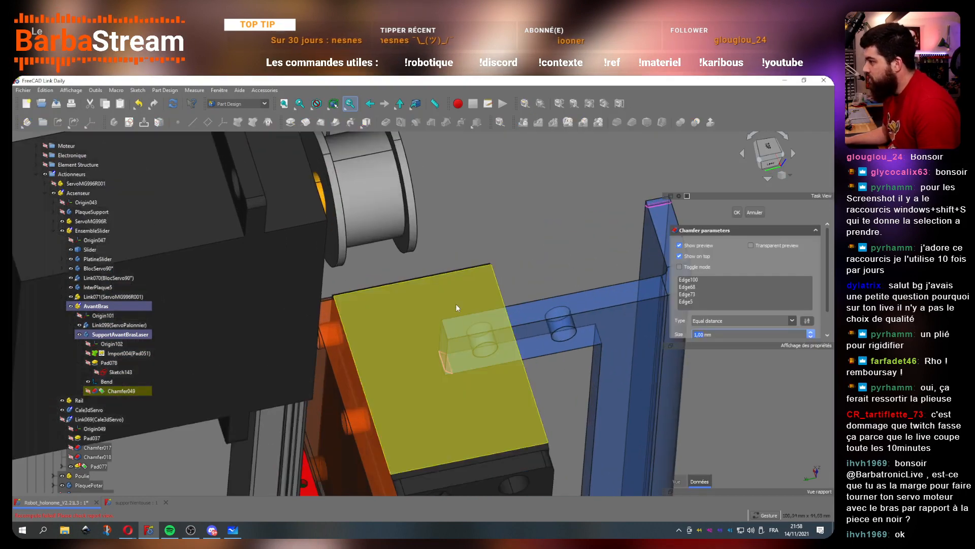
click(450, 333)
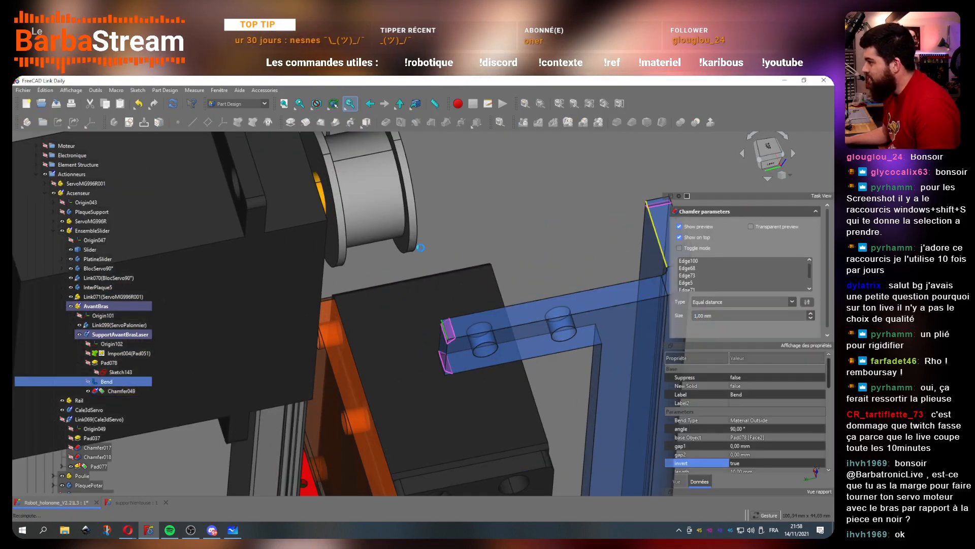
scroll(421, 247, down, 7)
drag(467, 393, 568, 375)
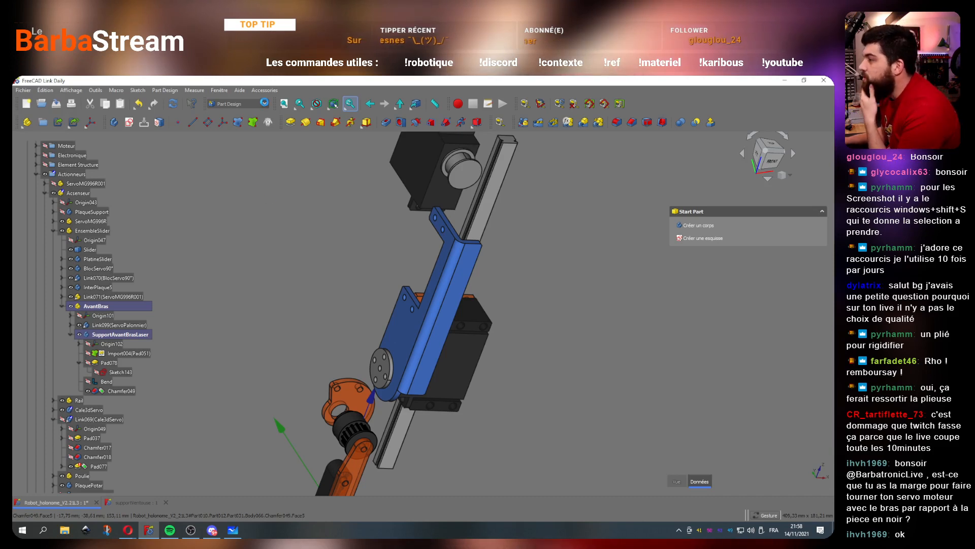
Step: Switch to the Sheet Metal workbench and unfold the support from its large flat face, with a projection sketch and a manual K-factor of 0.4
click(264, 104)
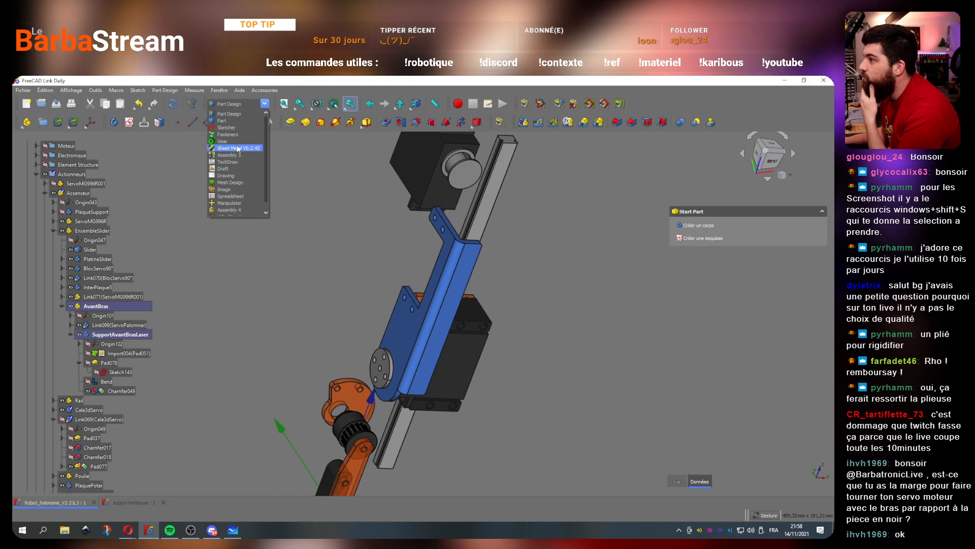
click(237, 148)
drag(247, 324, 392, 320)
click(408, 319)
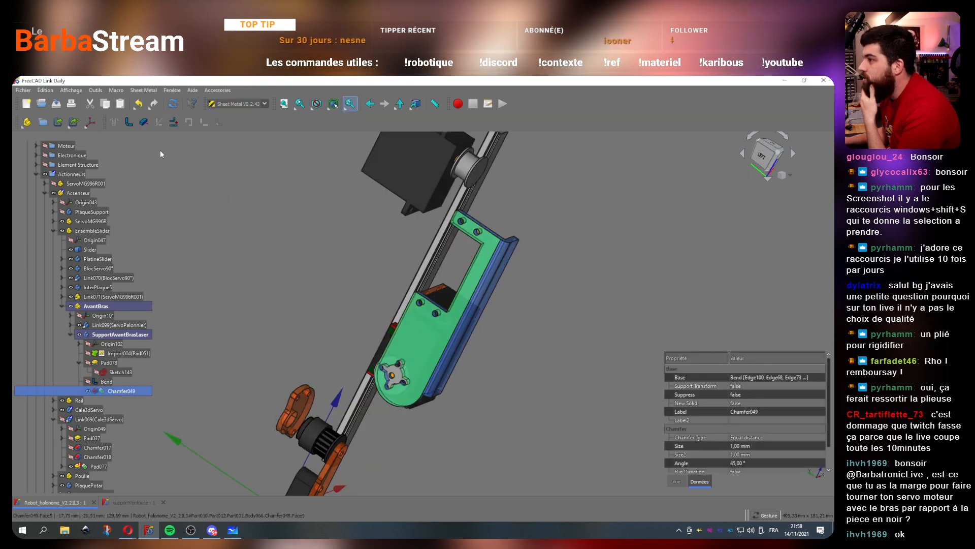
click(174, 123)
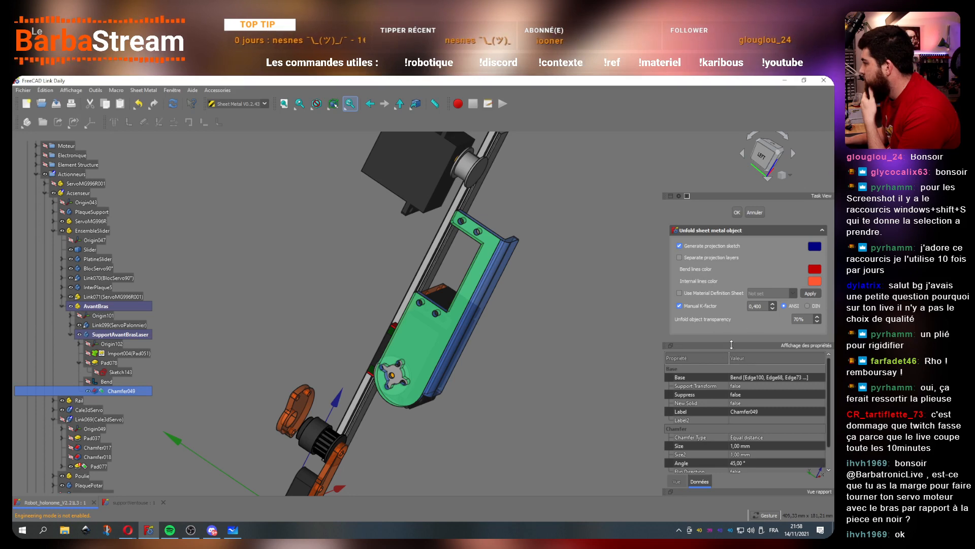
drag(732, 345, 741, 359)
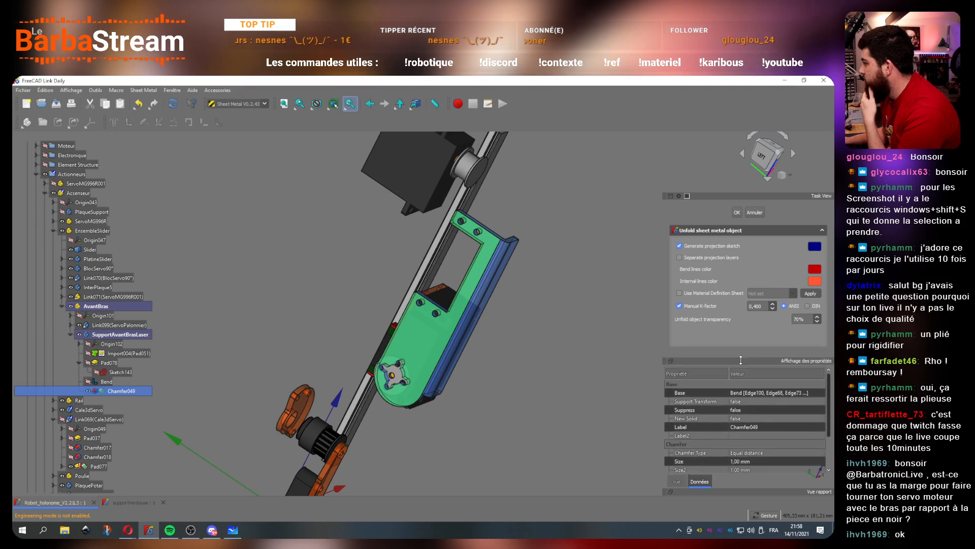
click(737, 212)
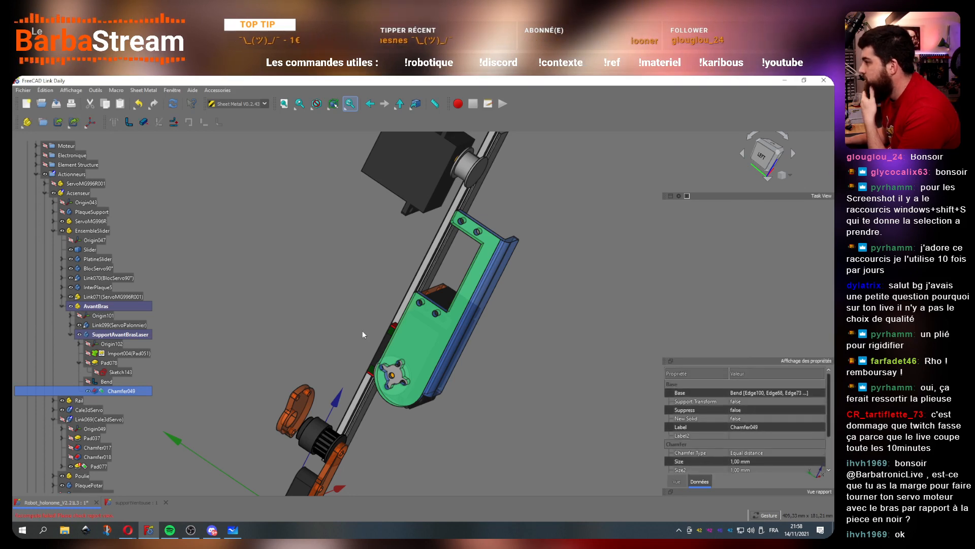
Step: Move the Unfold solid and Unfold_Sketch into the Plans folder
scroll(363, 335, down, 6)
key(2)
scroll(399, 364, up, 4)
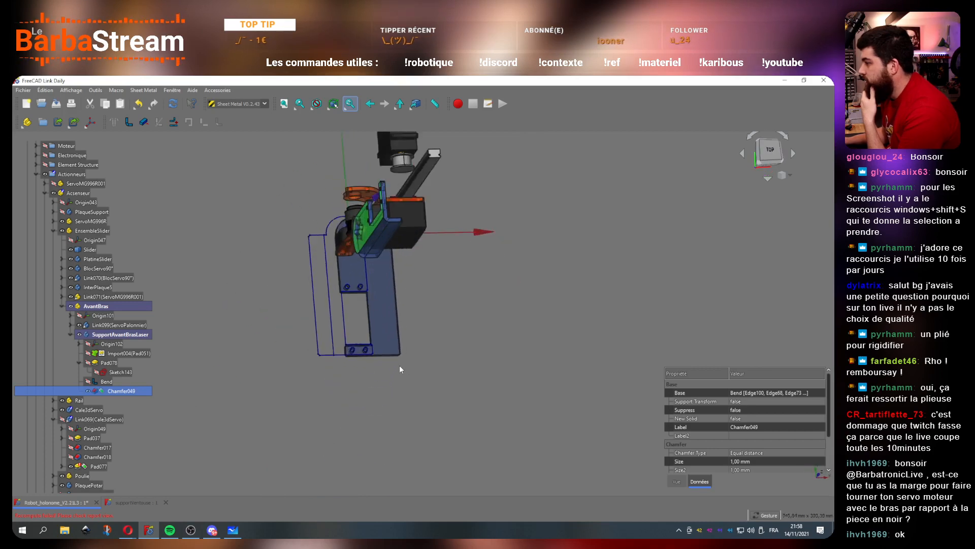
click(62, 307)
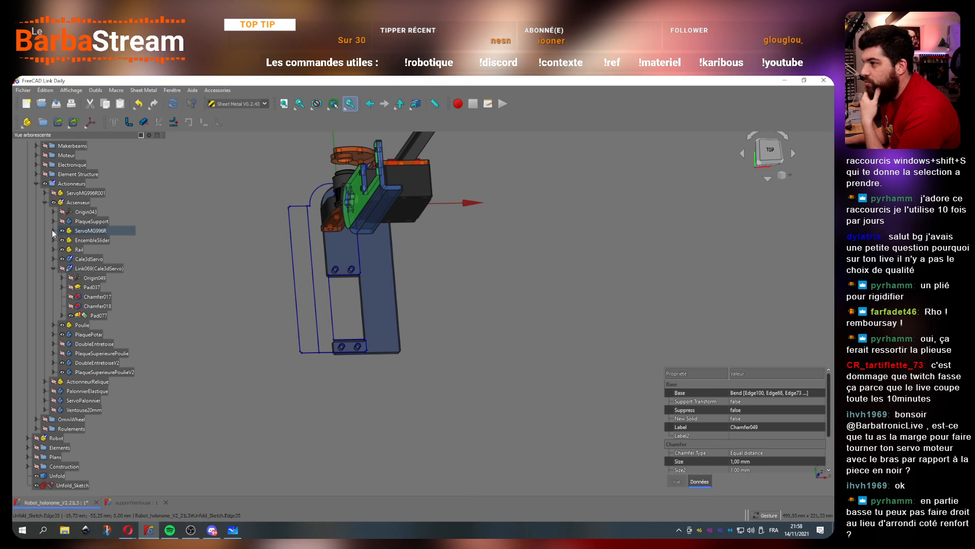
click(53, 268)
click(58, 455)
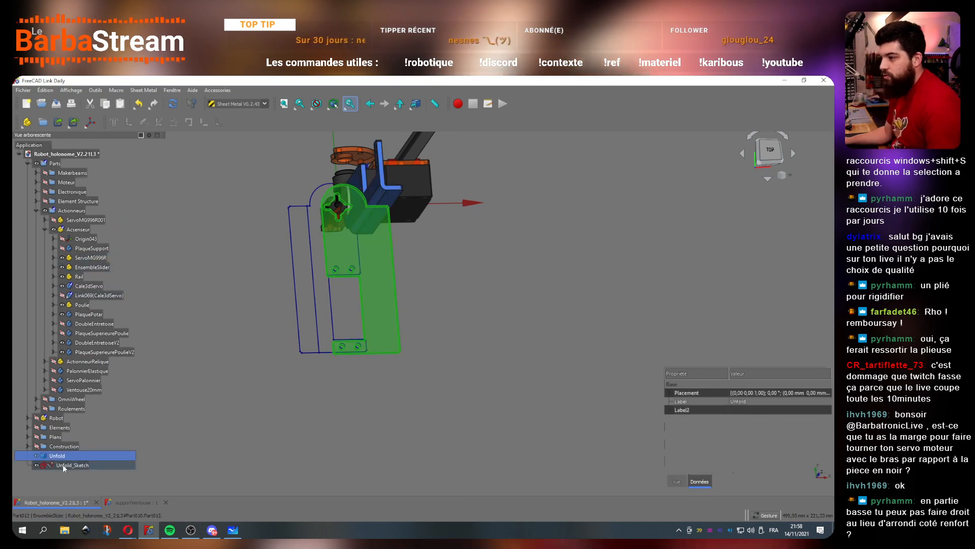
ctrl+click(61, 464)
drag(61, 438, 60, 437)
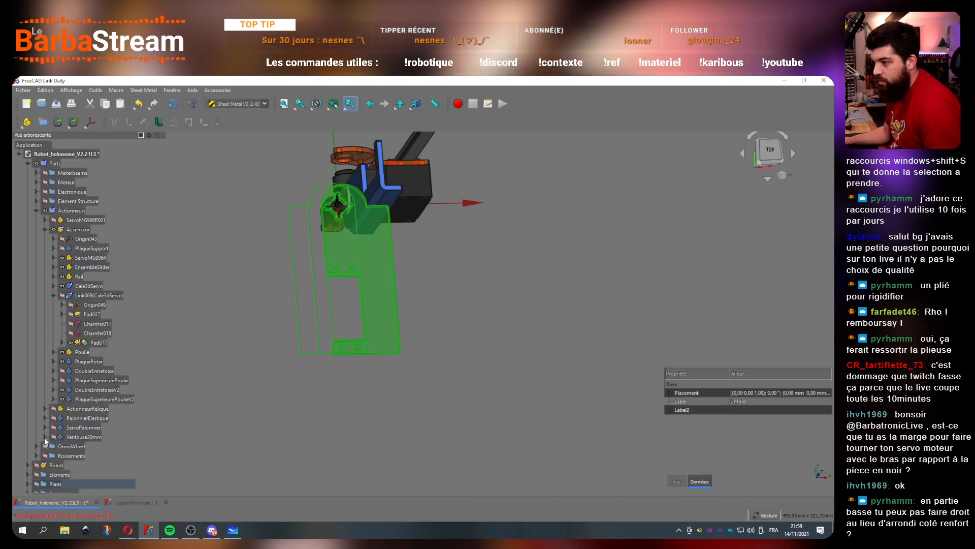
scroll(53, 456, down, 2)
click(28, 476)
scroll(53, 473, down, 4)
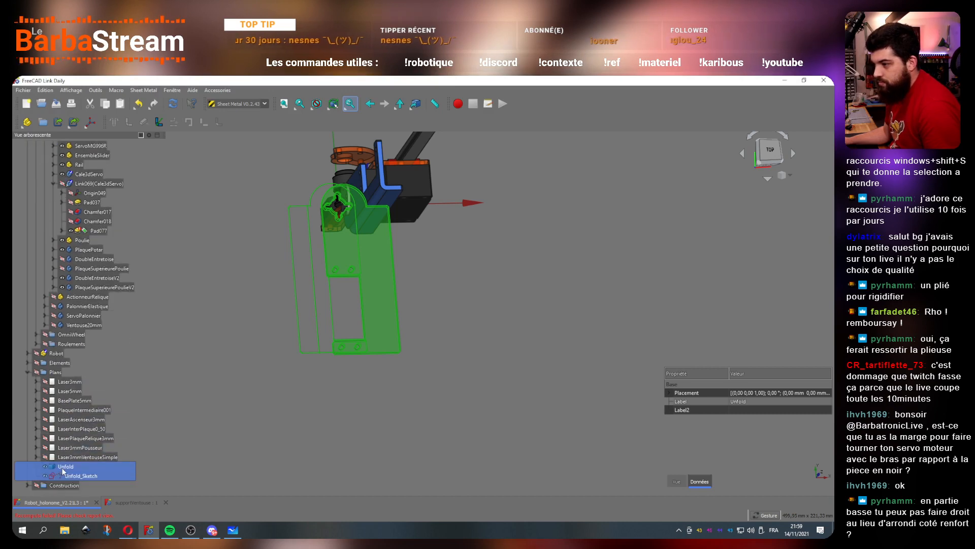
Step: Switch to the TechDraw workbench with Unfold_Sketch selected, then hide the Unfold solid and show the model in top view
click(98, 476)
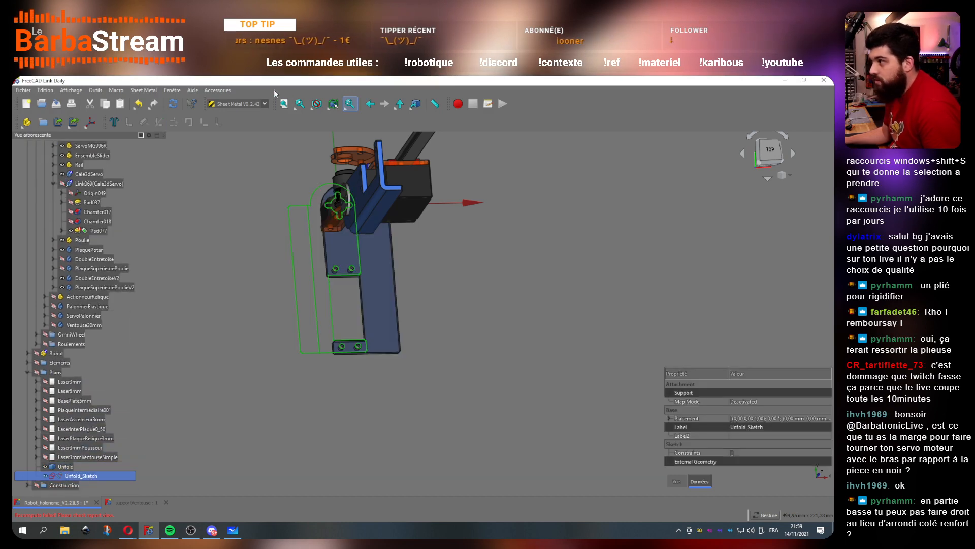
click(253, 107)
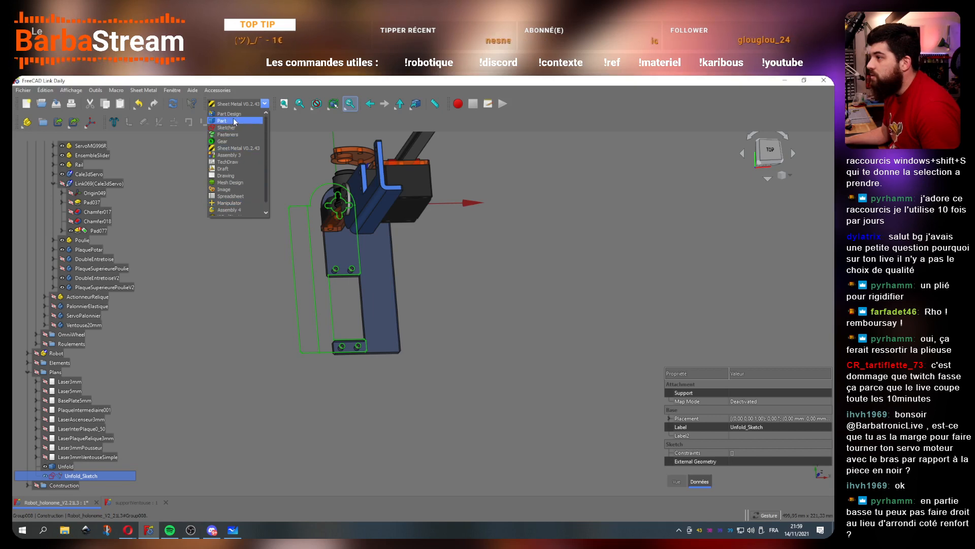
click(236, 163)
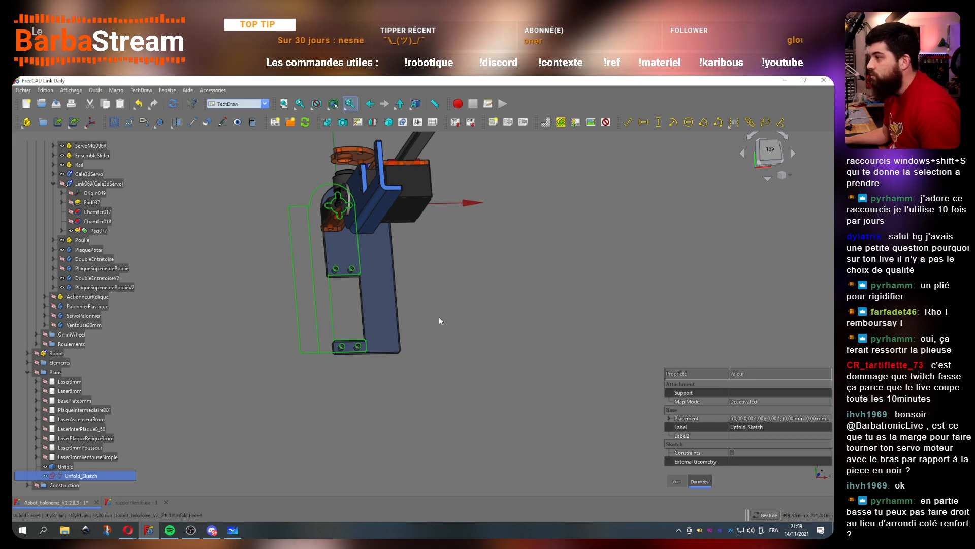
mouse_move(419, 312)
mouse_down()
mouse_move(381, 250)
mouse_move(382, 264)
mouse_up()
scroll(428, 338, up, 5)
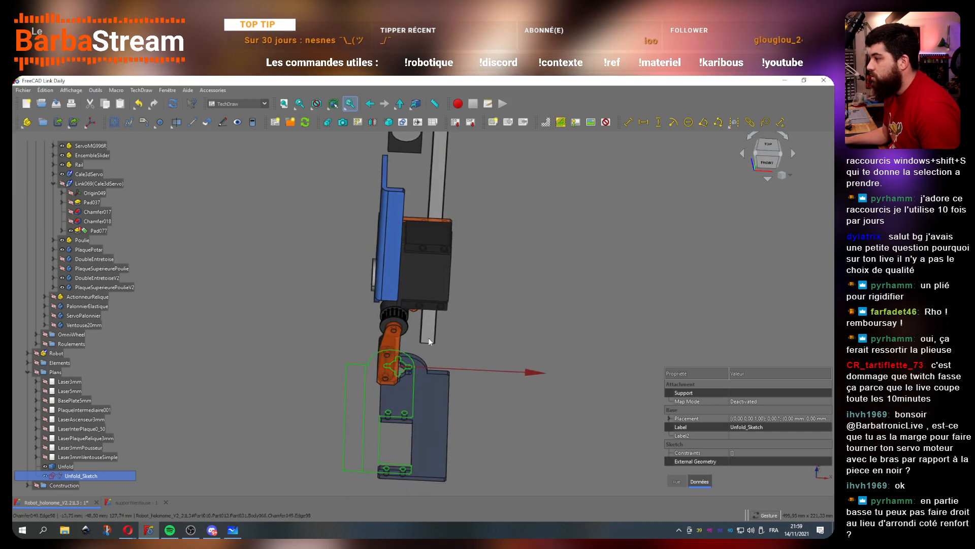
scroll(407, 378, down, 5)
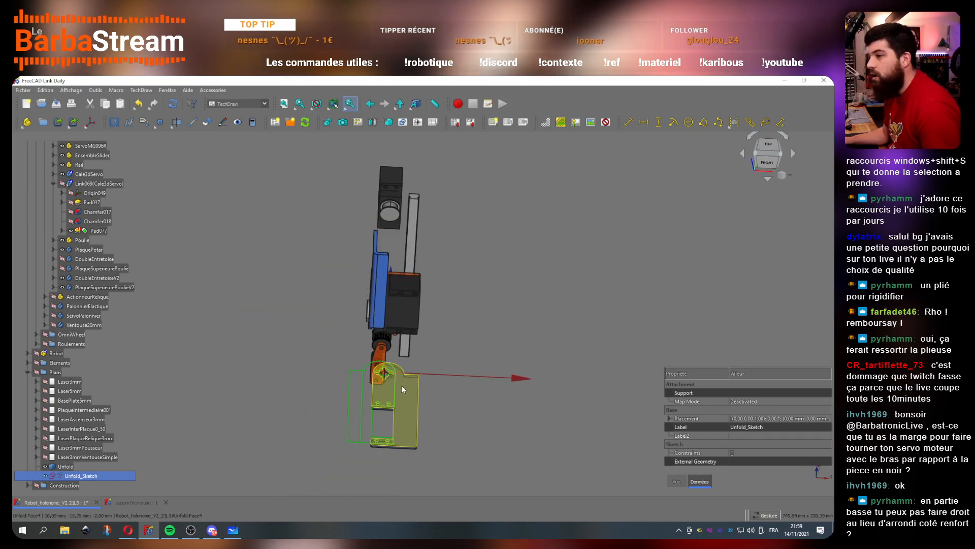
scroll(395, 419, up, 4)
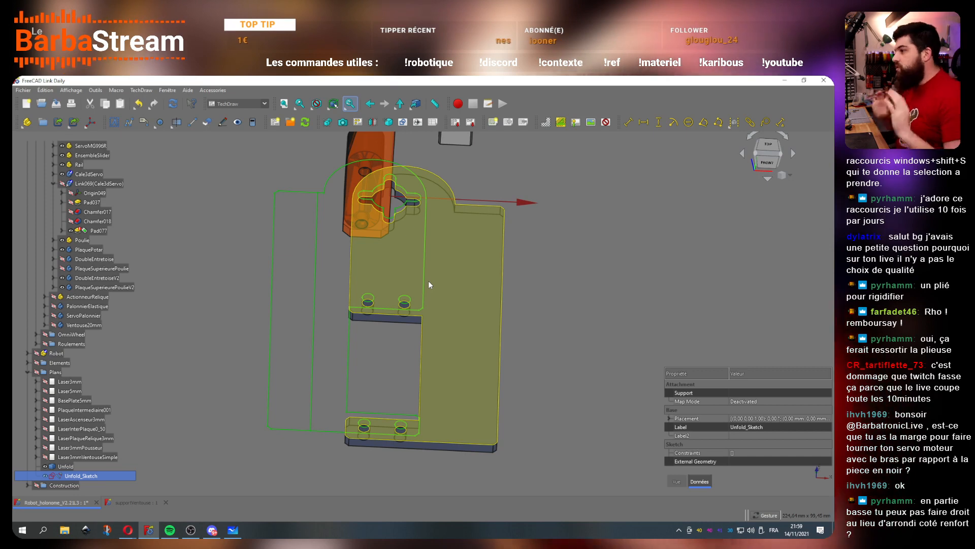
click(46, 466)
click(771, 144)
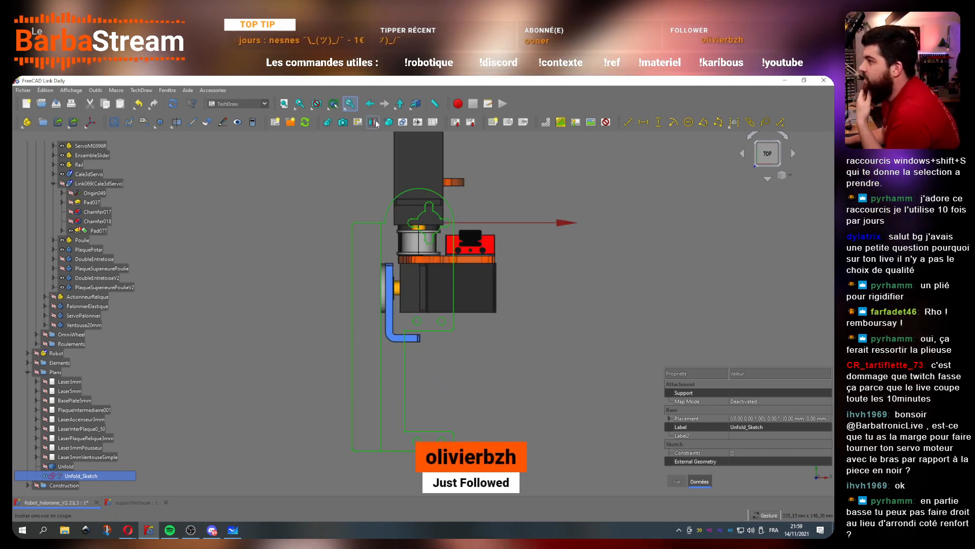
Step: Try to insert a drawing view of the unfold sketch, then create a blank drawing page and return to the robot document
click(358, 123)
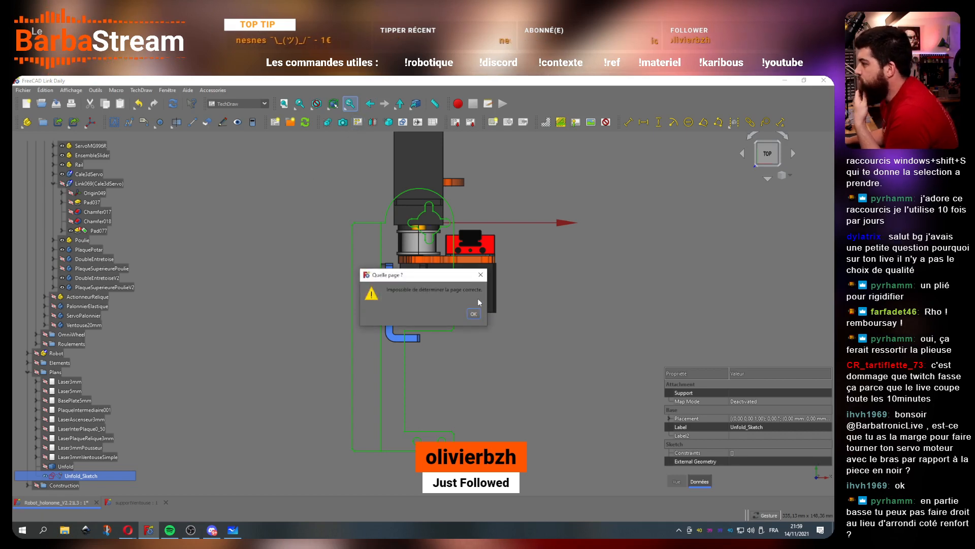
click(480, 276)
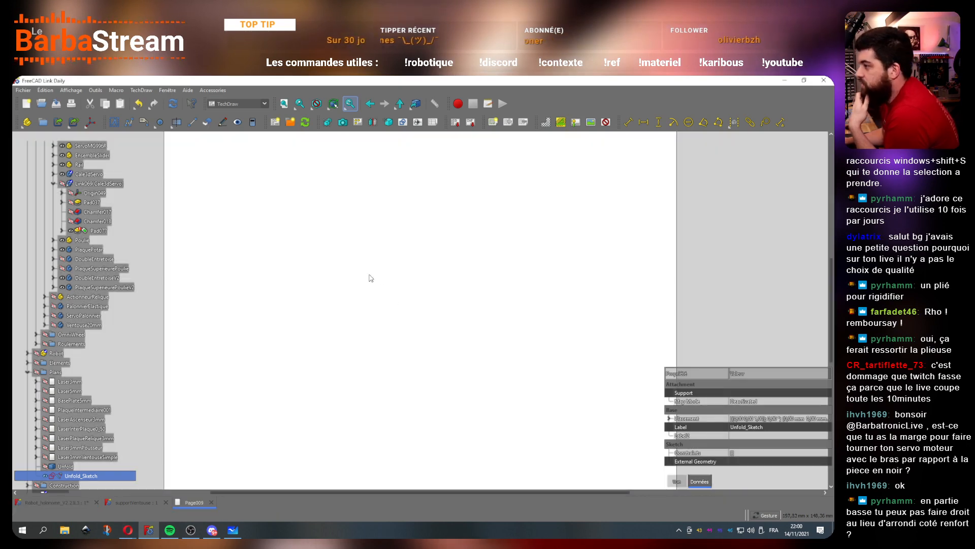
click(129, 502)
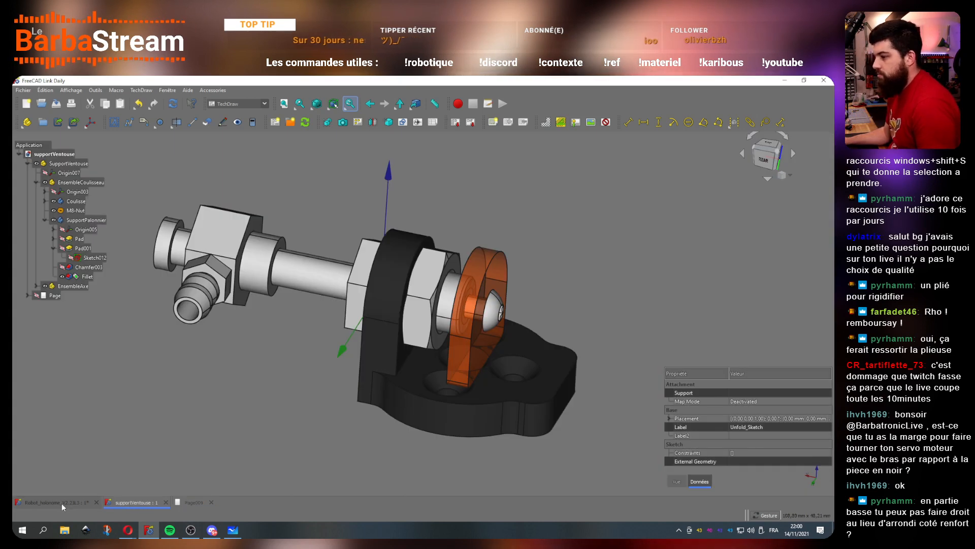
click(78, 502)
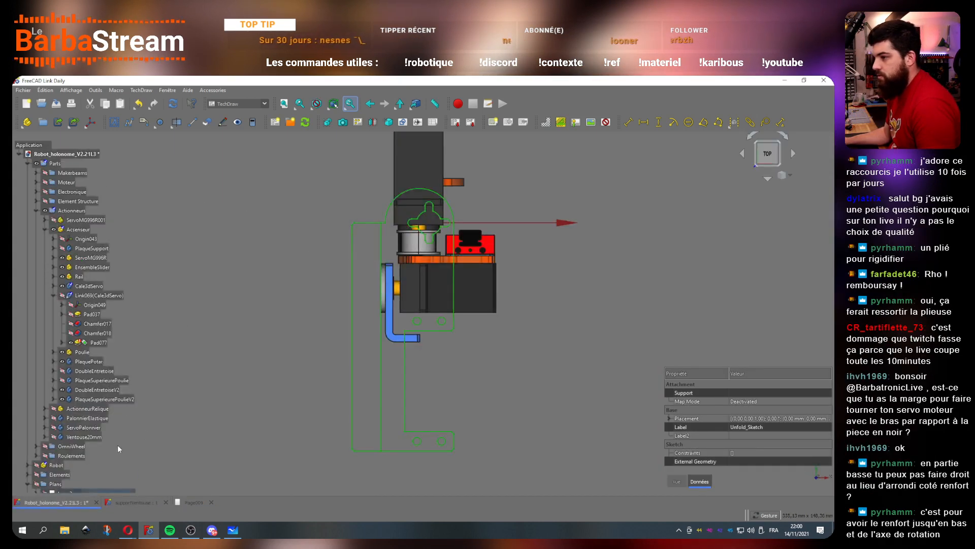
Step: Move the new blank drawing page into the Plans folder and return to the robot model view
scroll(415, 349, up, 2)
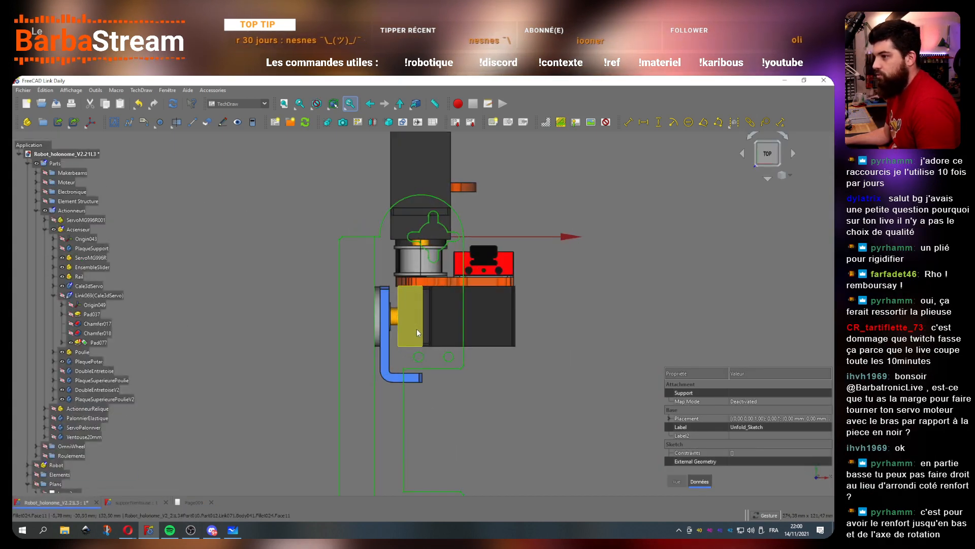
scroll(426, 336, down, 2)
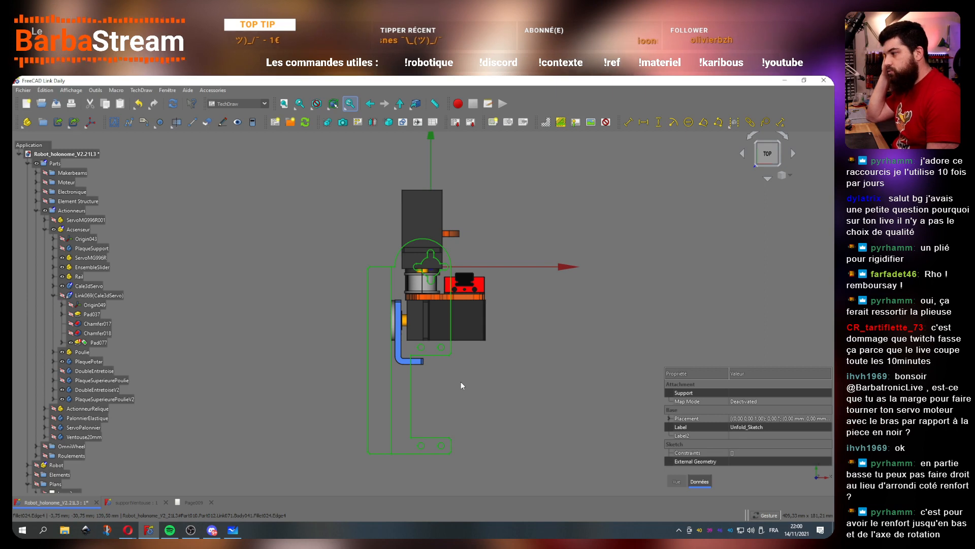
scroll(431, 441, down, 1)
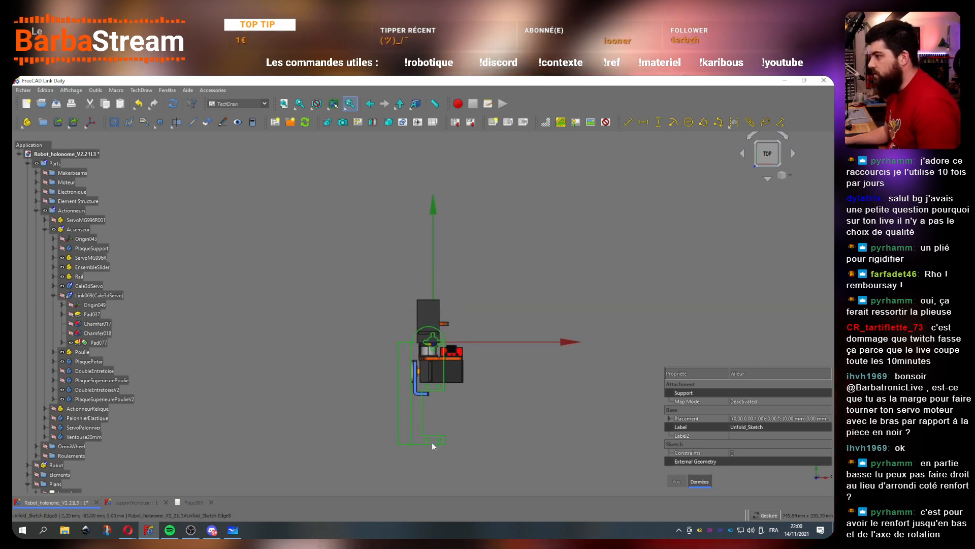
scroll(416, 406, up, 3)
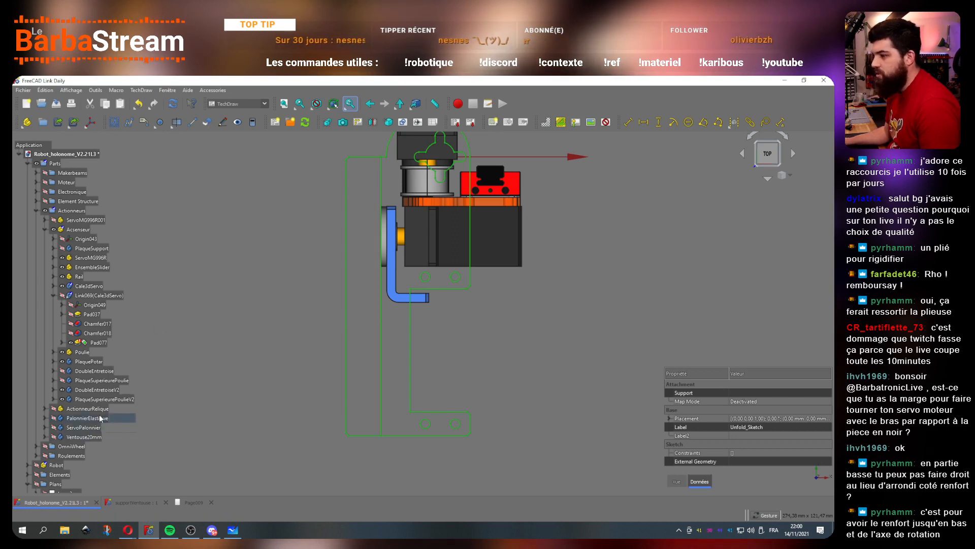
scroll(112, 417, down, 4)
double_click(68, 484)
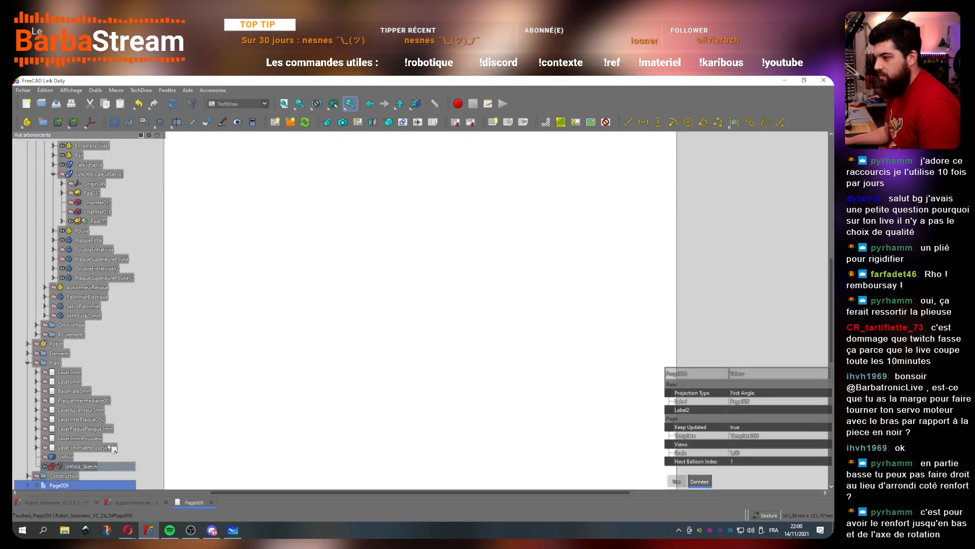
click(142, 504)
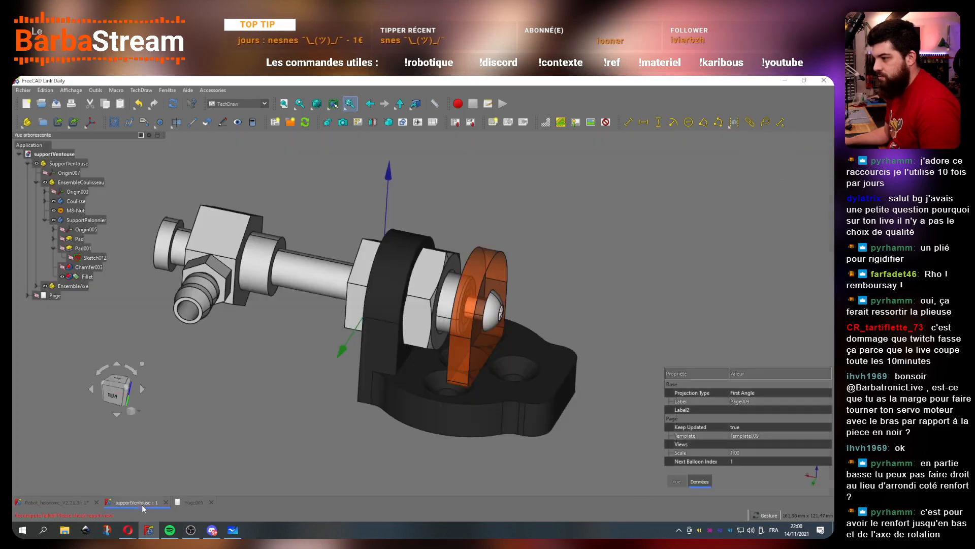
click(72, 502)
scroll(72, 455, down, 4)
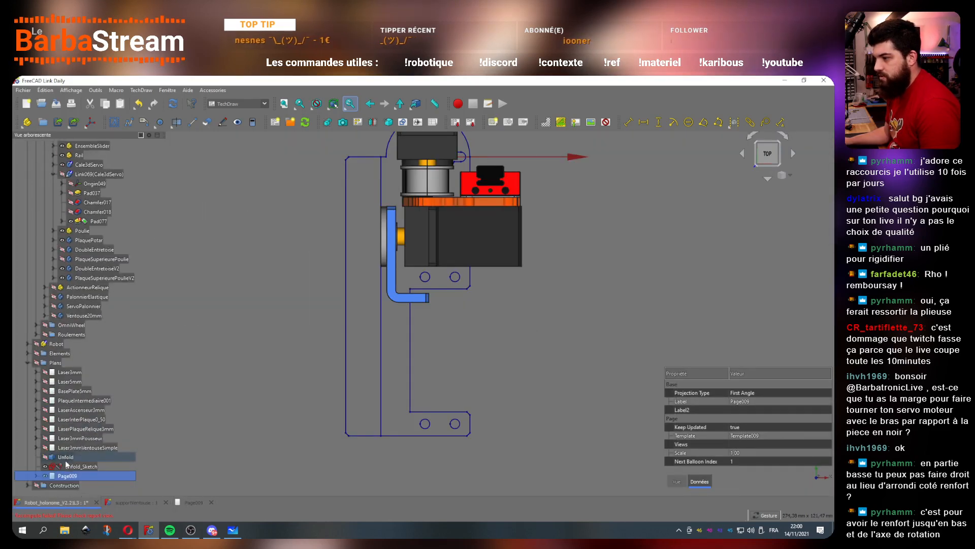
Step: Insert a projection group of Unfold_Sketch on Page009 with the default front view, check the page, and close its view
ctrl+click(85, 467)
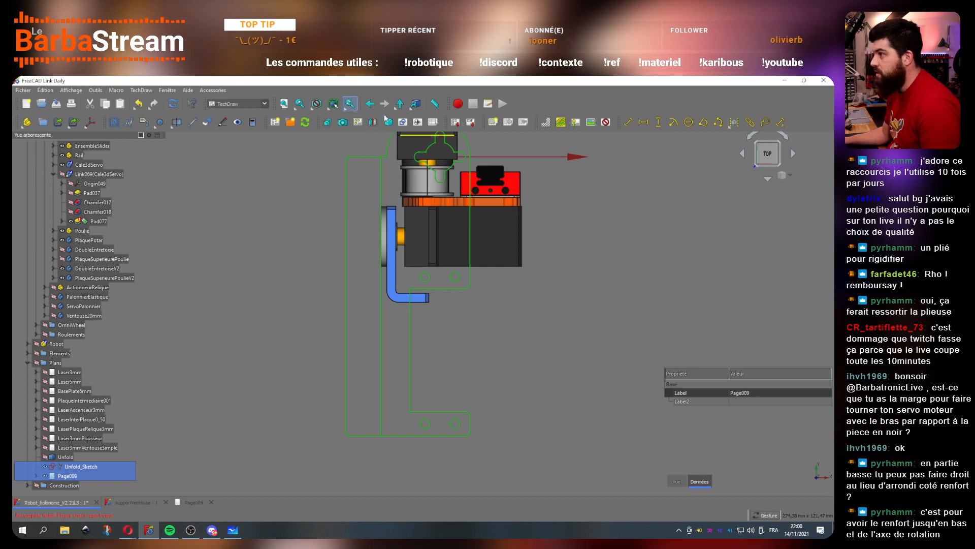
click(361, 124)
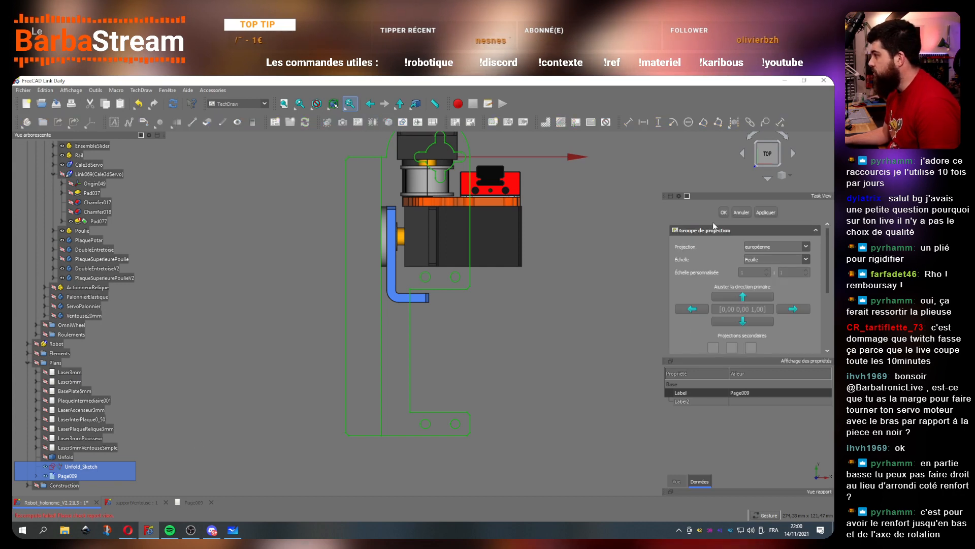
click(726, 214)
click(203, 501)
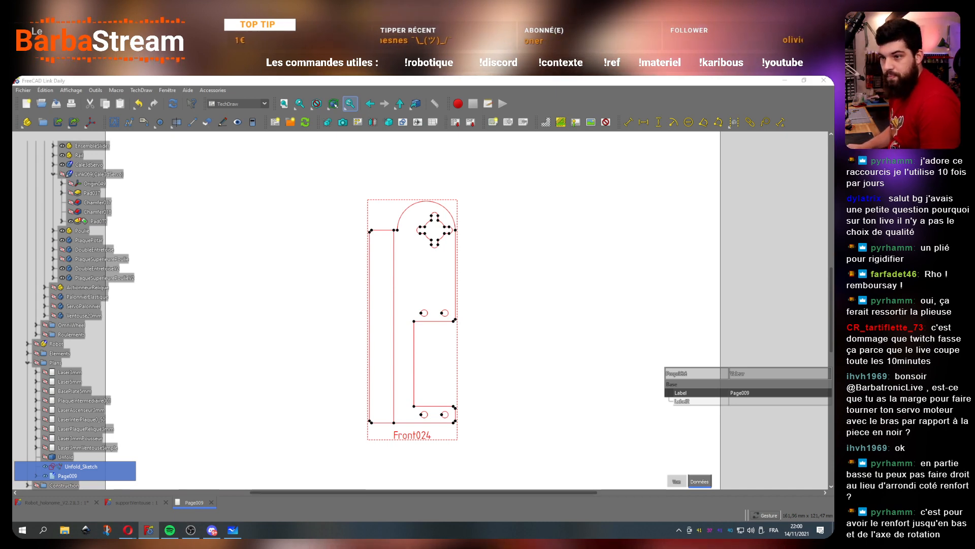
click(264, 218)
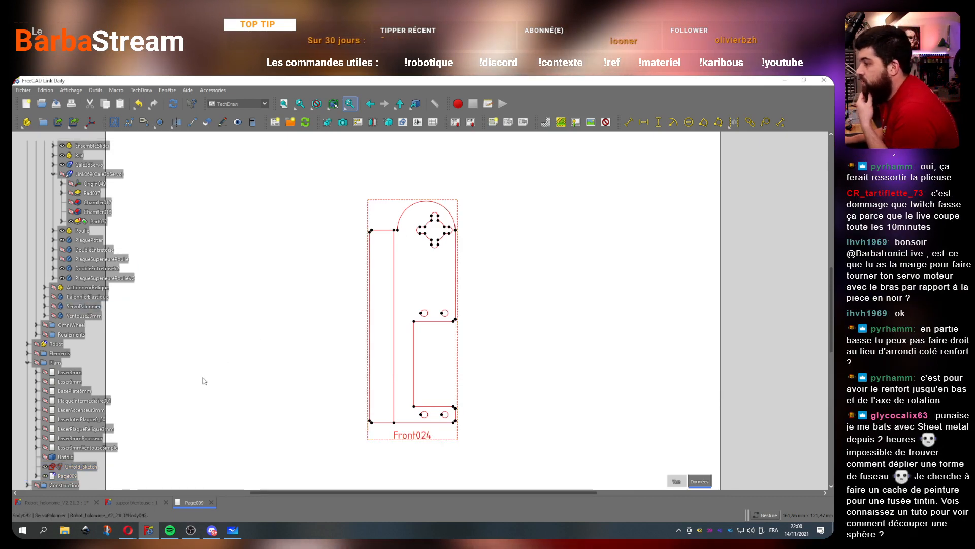
click(211, 502)
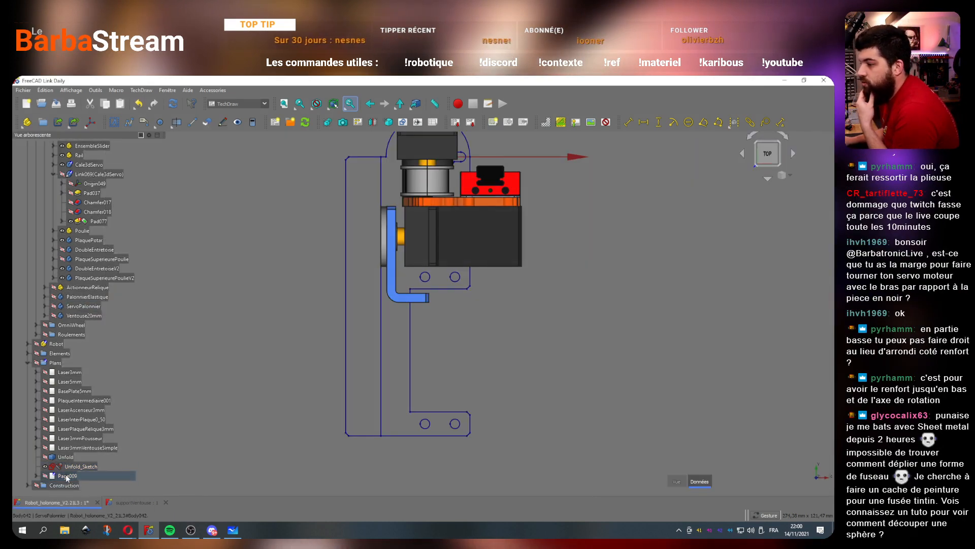
Step: Rename the new drawing page in the Plans folder as Lser3mmAvantBras
right_click(66, 478)
click(105, 446)
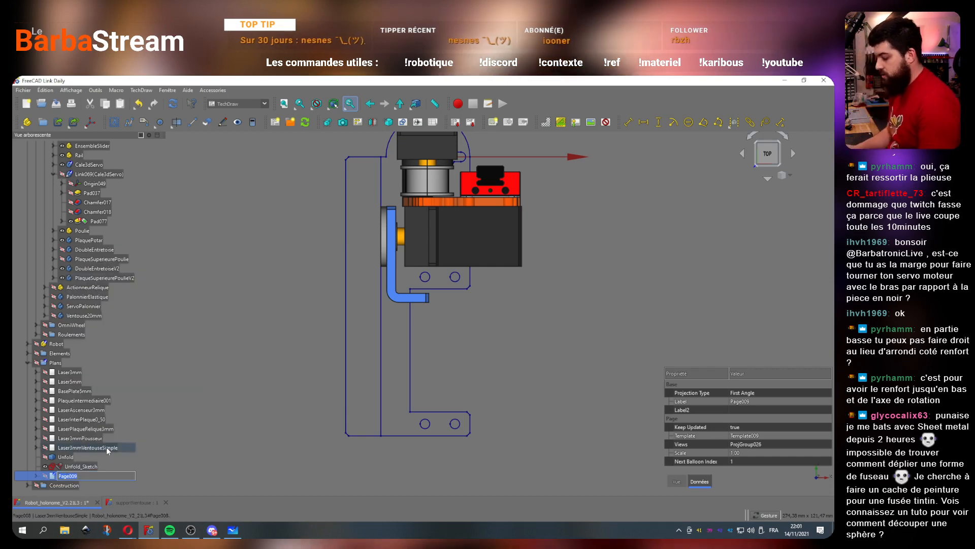
key(BackSpace)
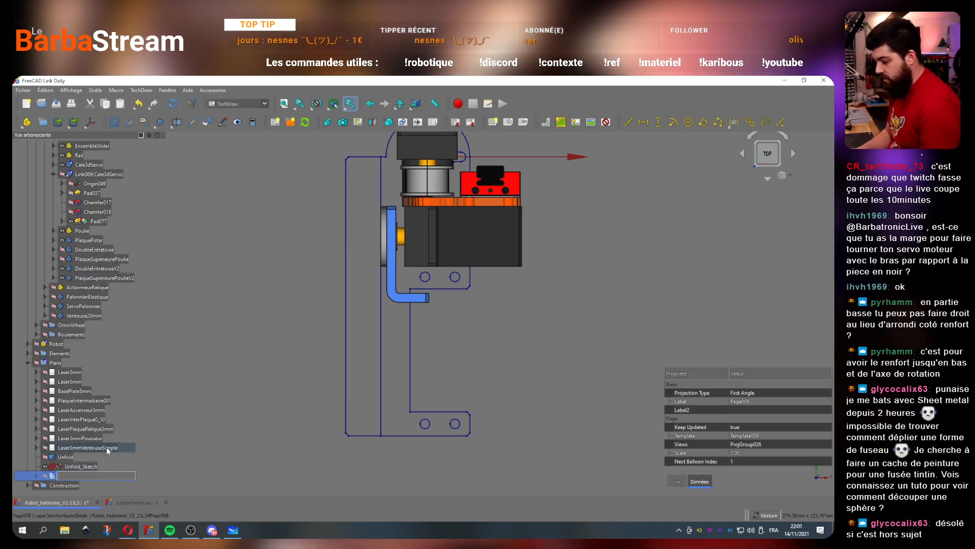
text(Lser3mm)
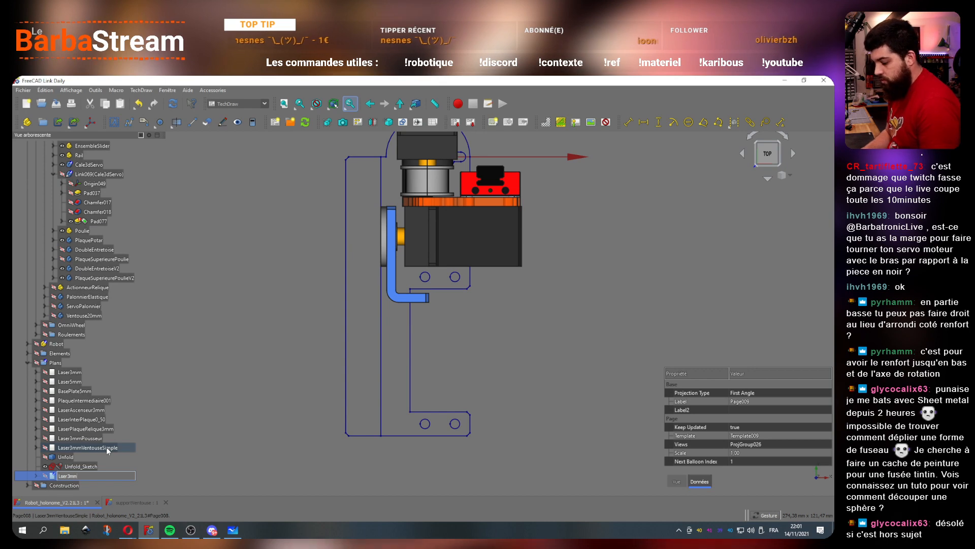
text(AvantB)
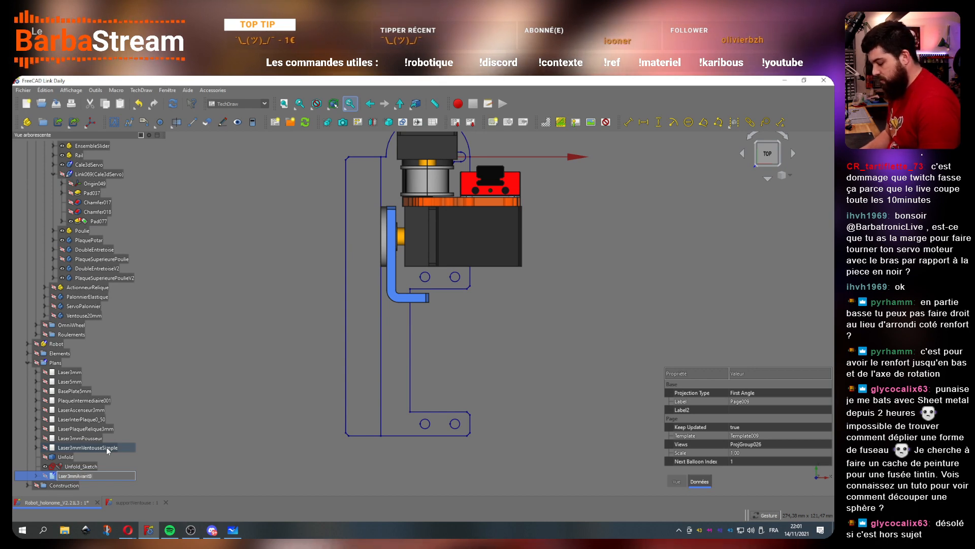
text(ras)
key(Return)
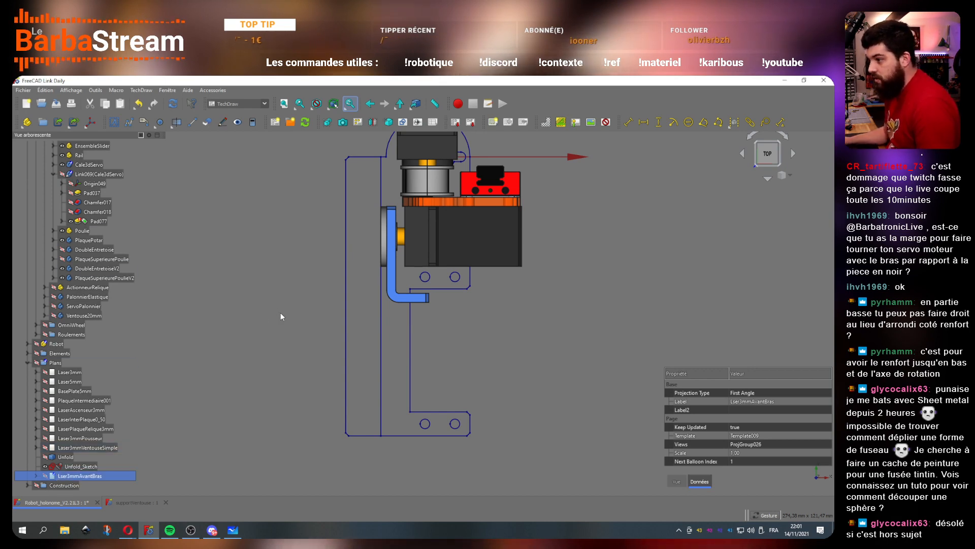
click(157, 470)
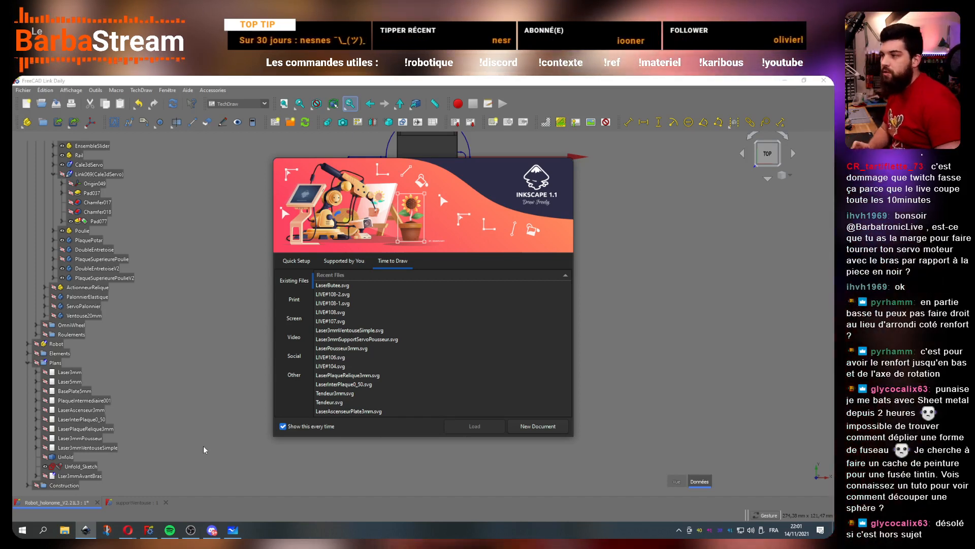
Step: Start a new Inkscape document and open the flat-pattern file LaserAvantBras.svg
click(533, 426)
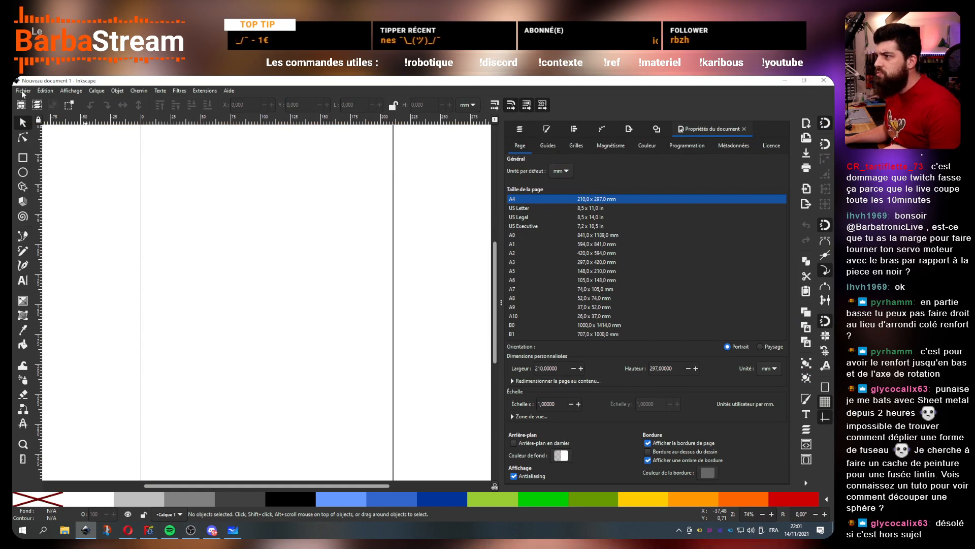
click(22, 91)
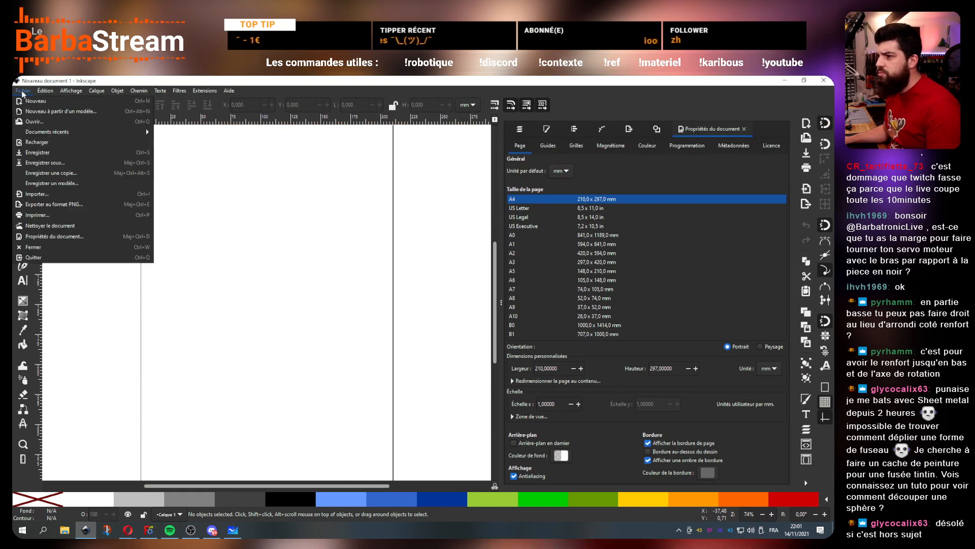
click(35, 125)
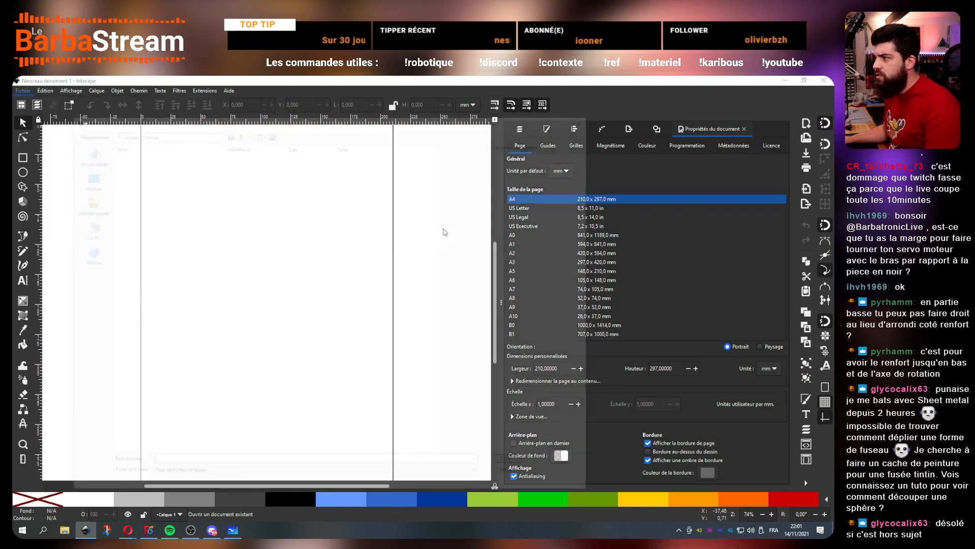
drag(21, 153, 0, 153)
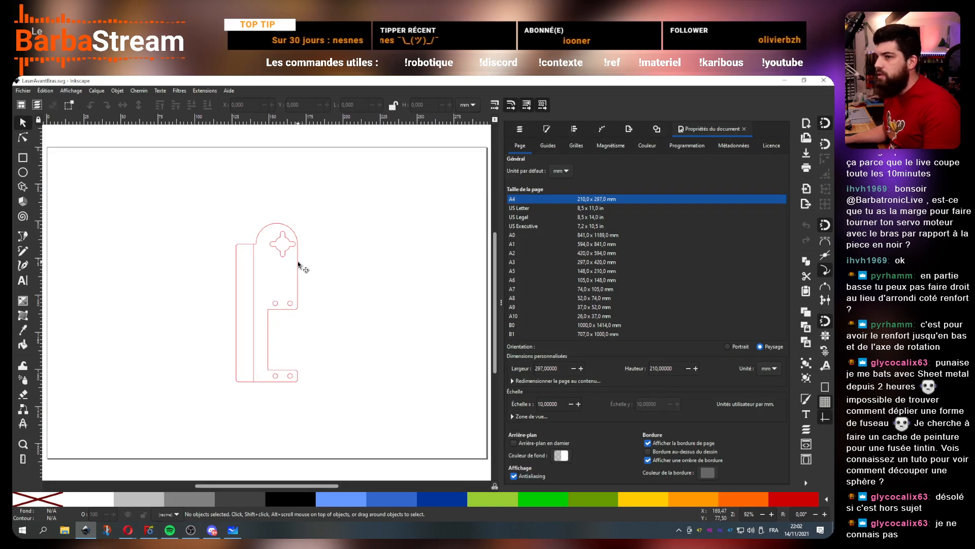
Step: Switch back to FreeCAD and review the Sheet Metal unfold options for the forearm support's large flat face, then cancel
click(786, 81)
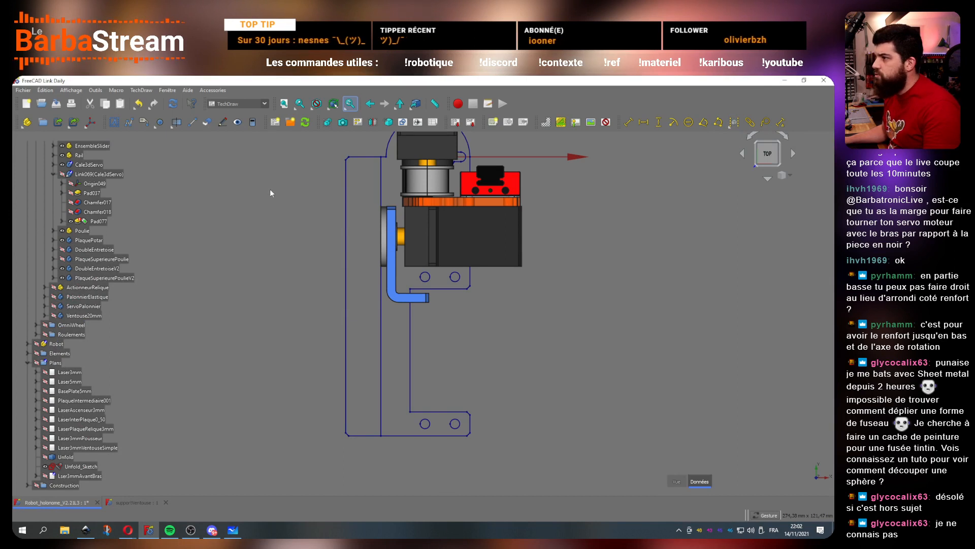
click(249, 104)
click(236, 147)
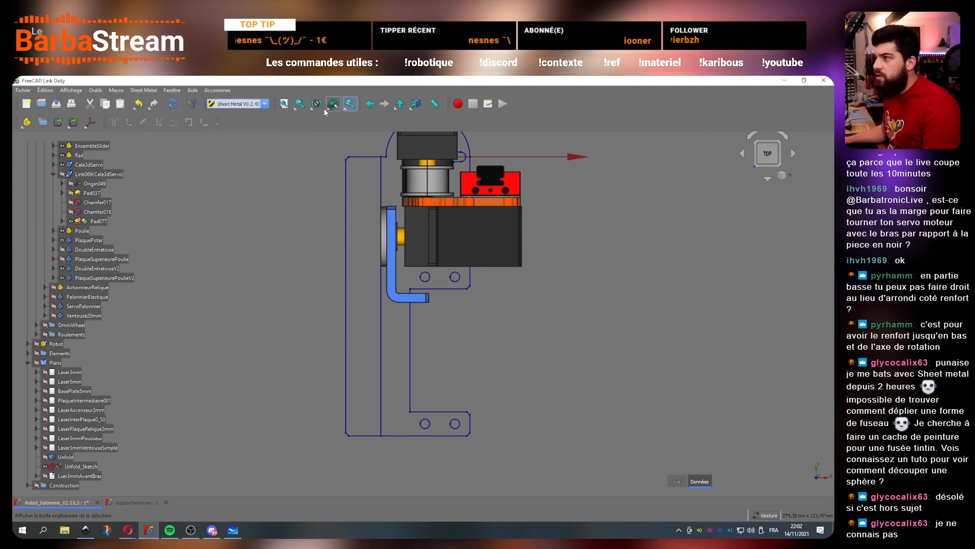
drag(396, 418, 493, 364)
click(388, 248)
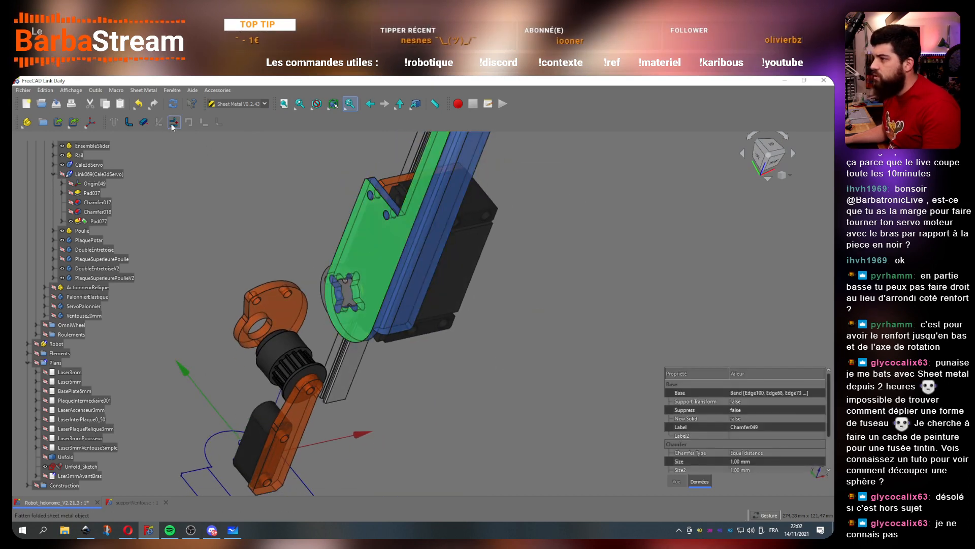
click(173, 122)
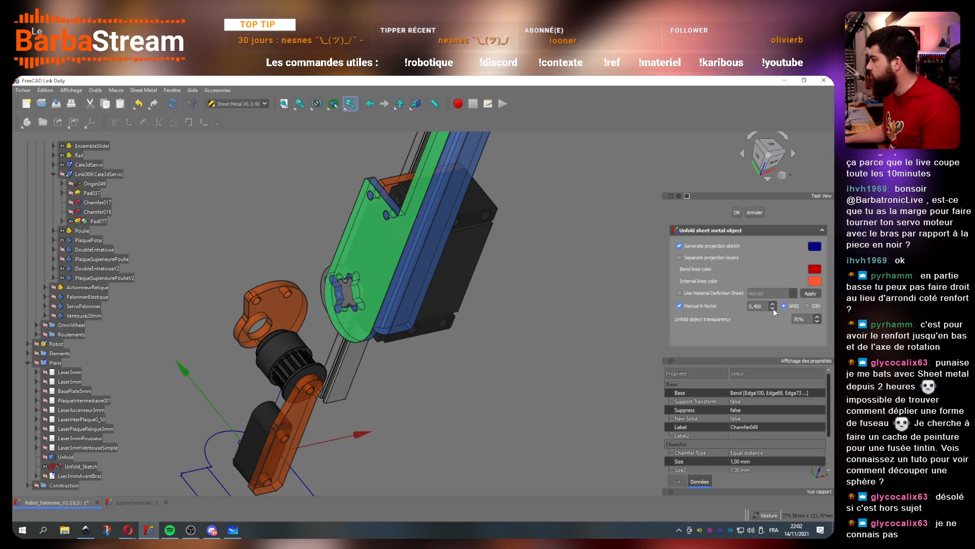
click(737, 213)
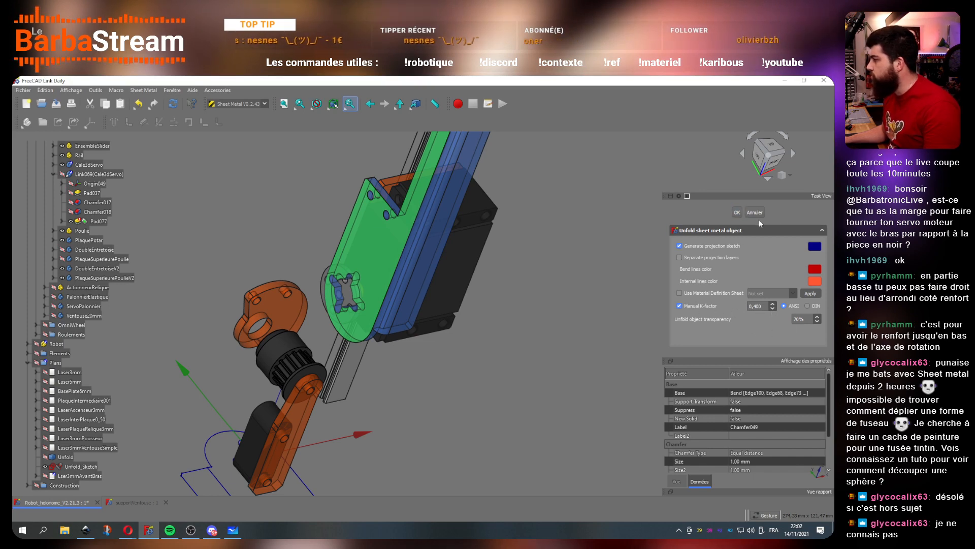
scroll(386, 307, down, 3)
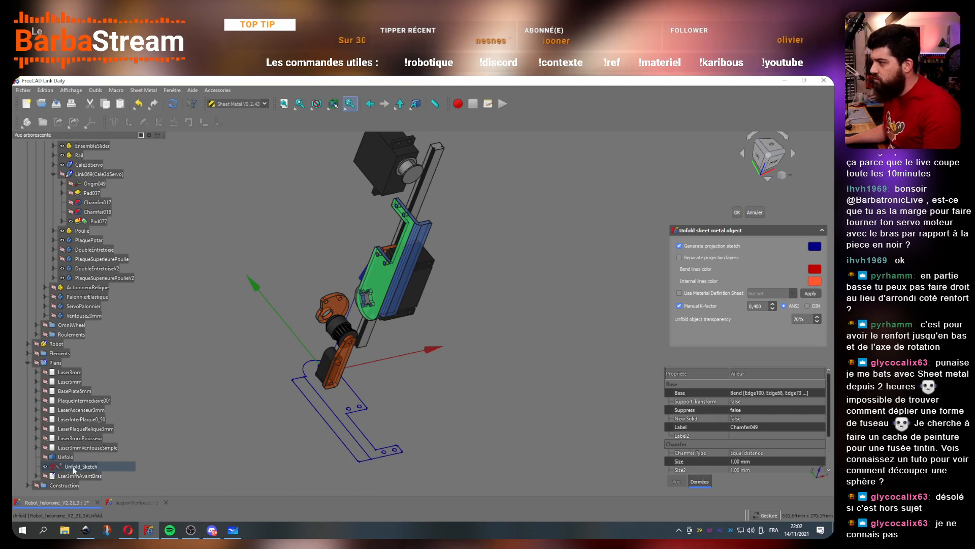
click(754, 213)
click(236, 457)
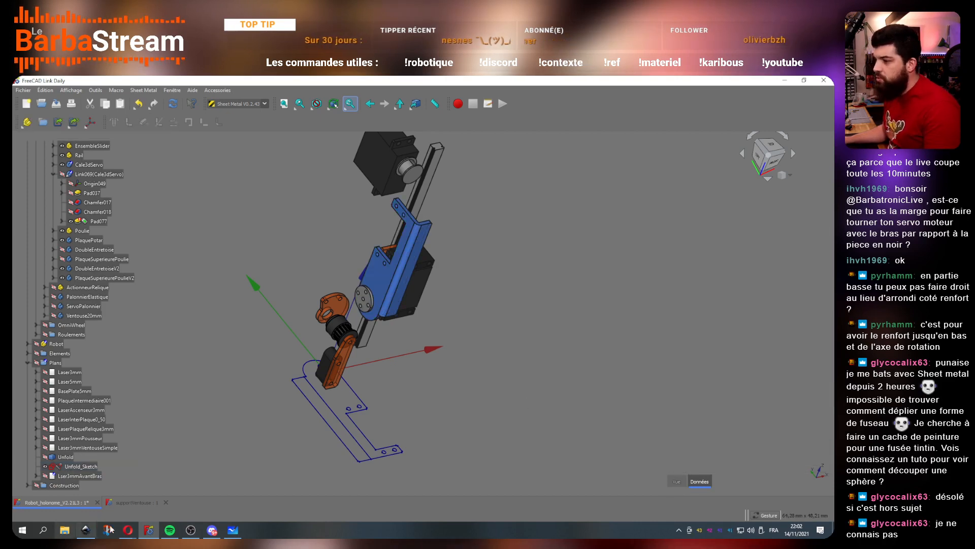
Step: Search the web for a YouTube creator in a new browser tab, then close the tab and return to FreeCAD
mouse_move(127, 530)
click(59, 497)
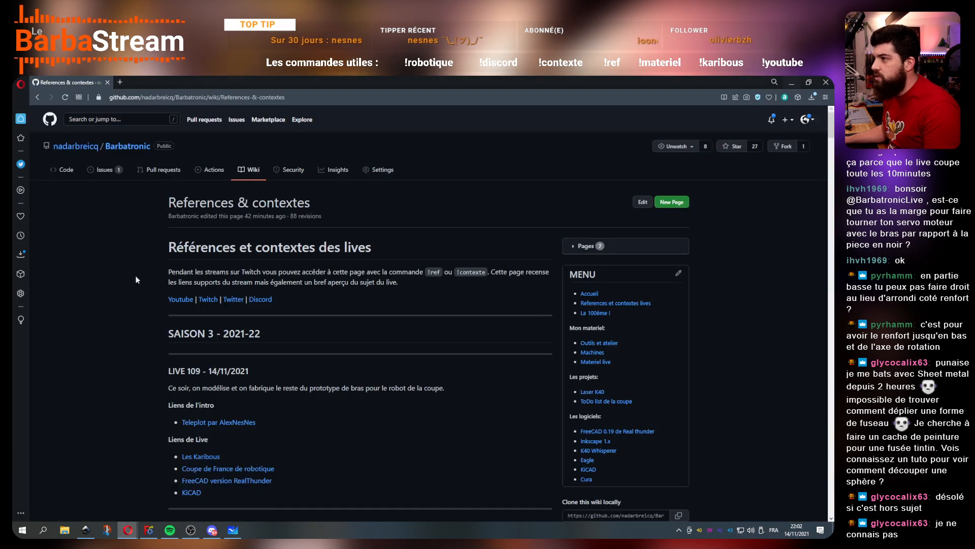
key(ctrl+t)
text(j)
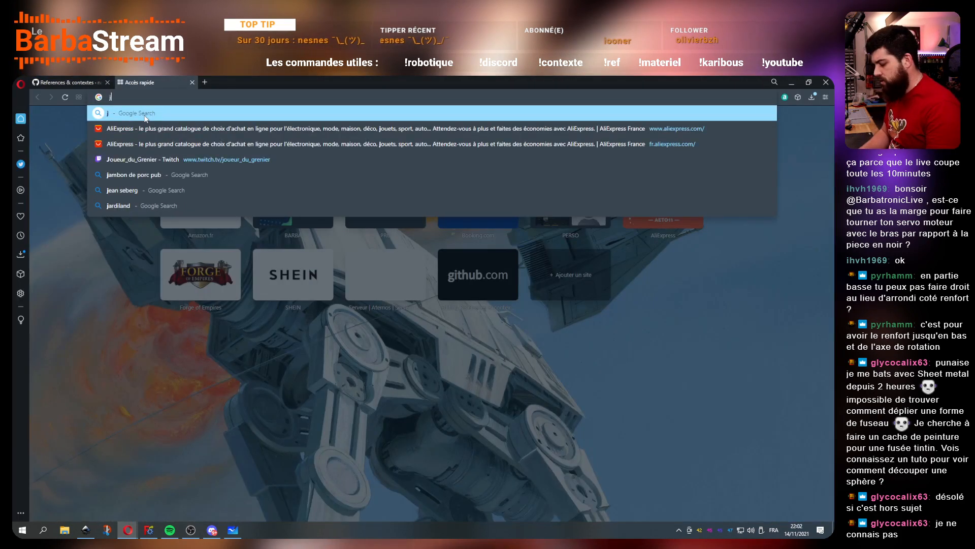
text(p will youtube)
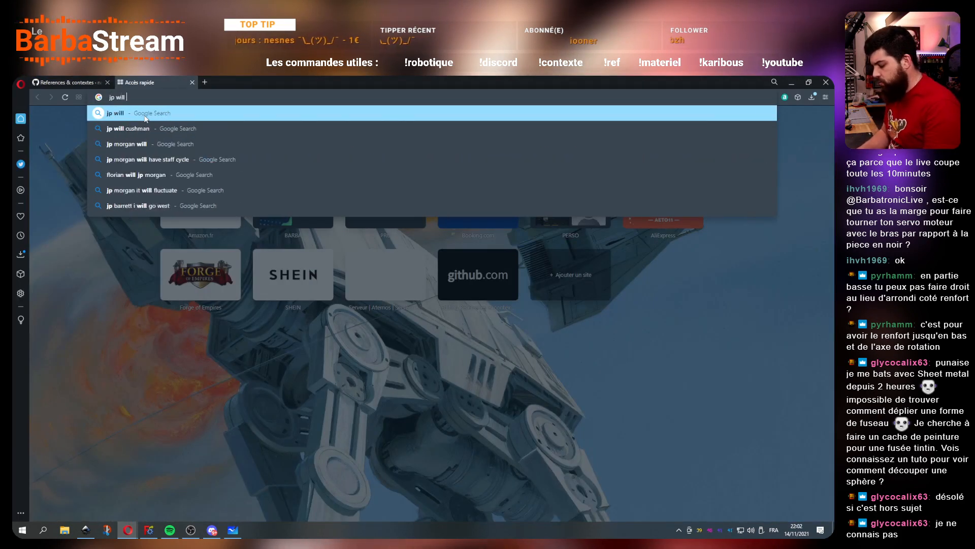
key(Return)
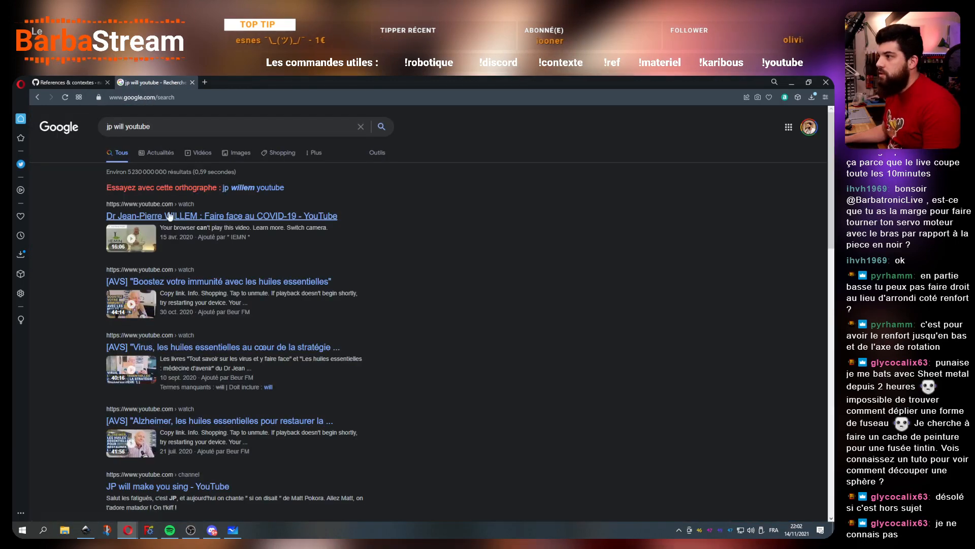
click(248, 194)
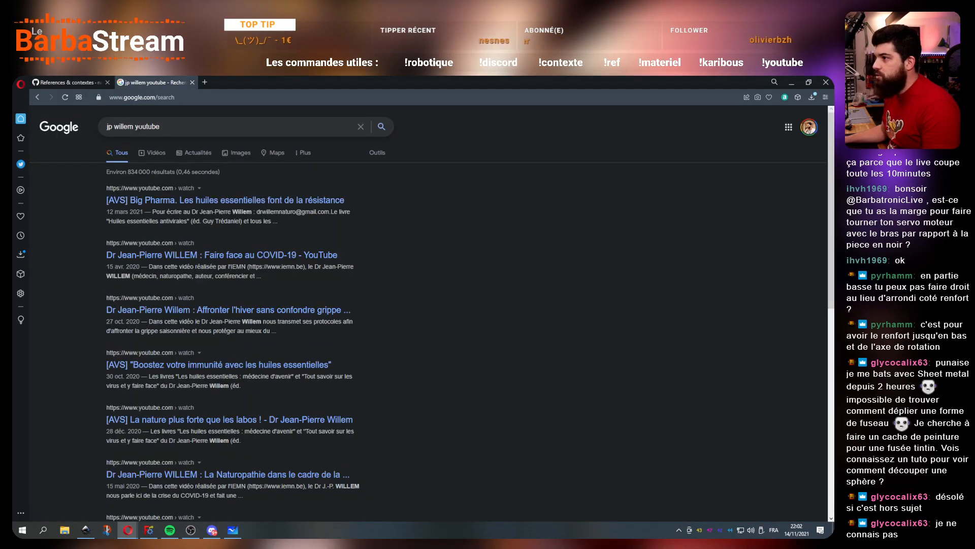
drag(164, 127, 84, 126)
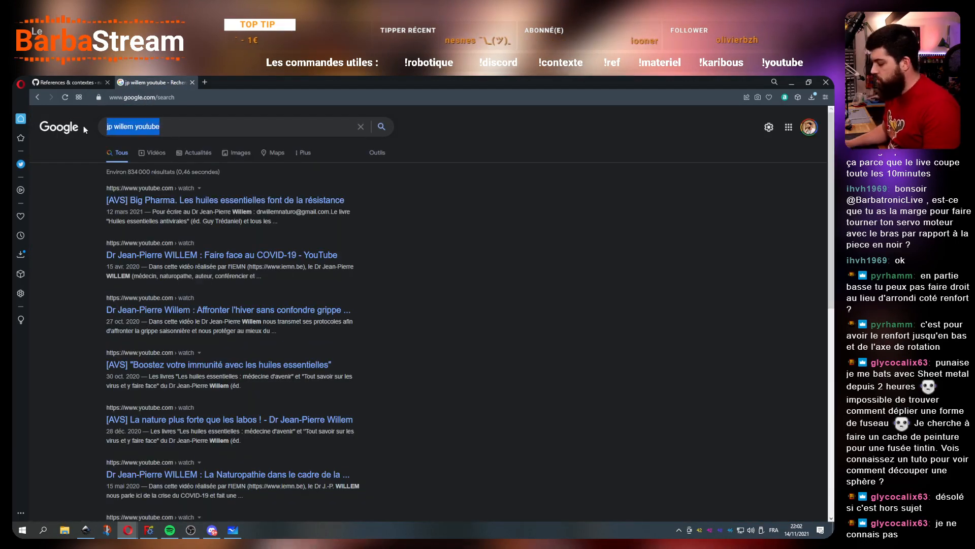
key(BackSpace)
click(192, 82)
key(alt+Tab)
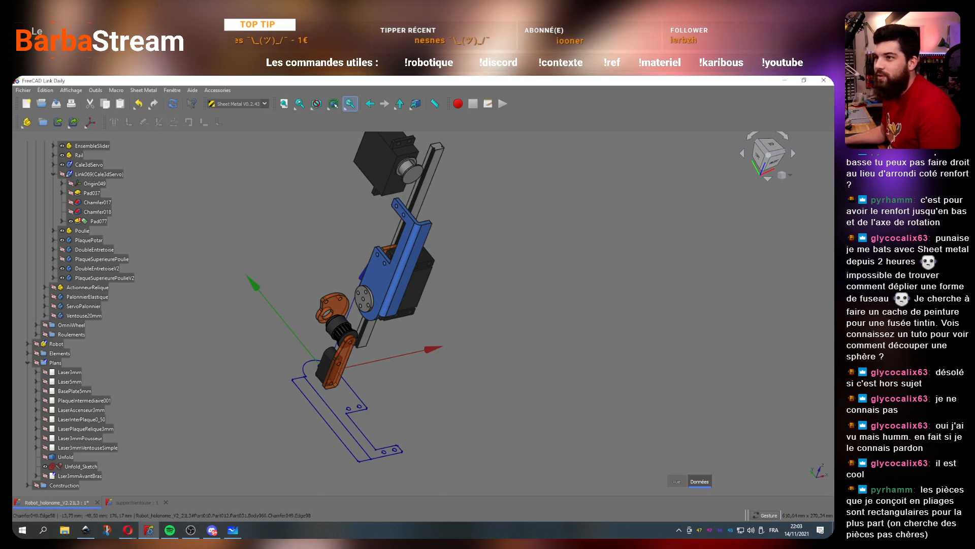
scroll(452, 336, down, 5)
scroll(421, 305, up, 5)
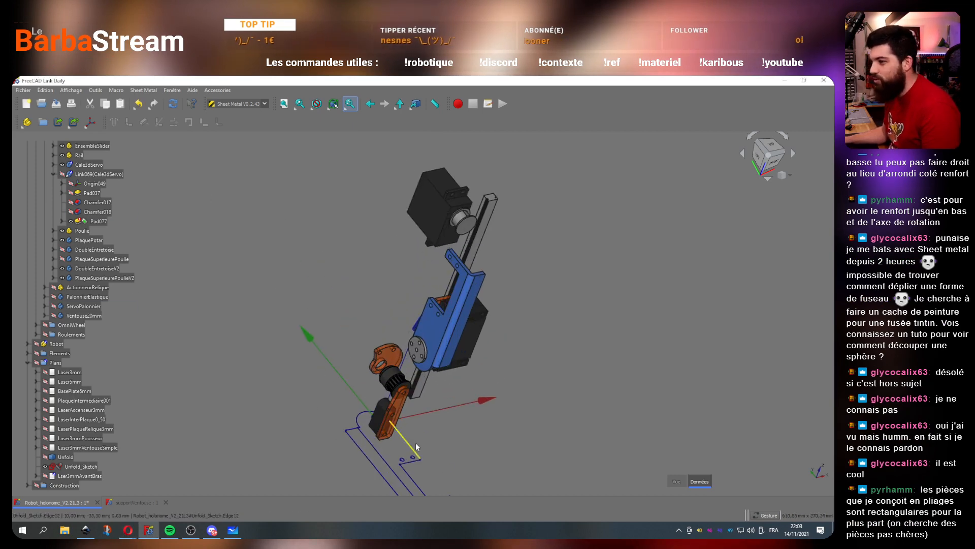
scroll(416, 443, down, 3)
scroll(422, 464, up, 4)
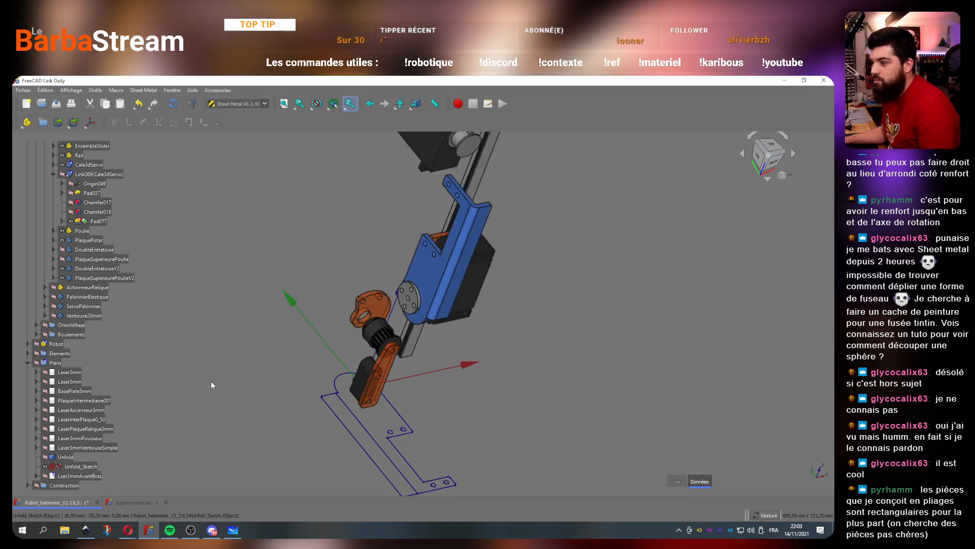
drag(212, 385, 360, 386)
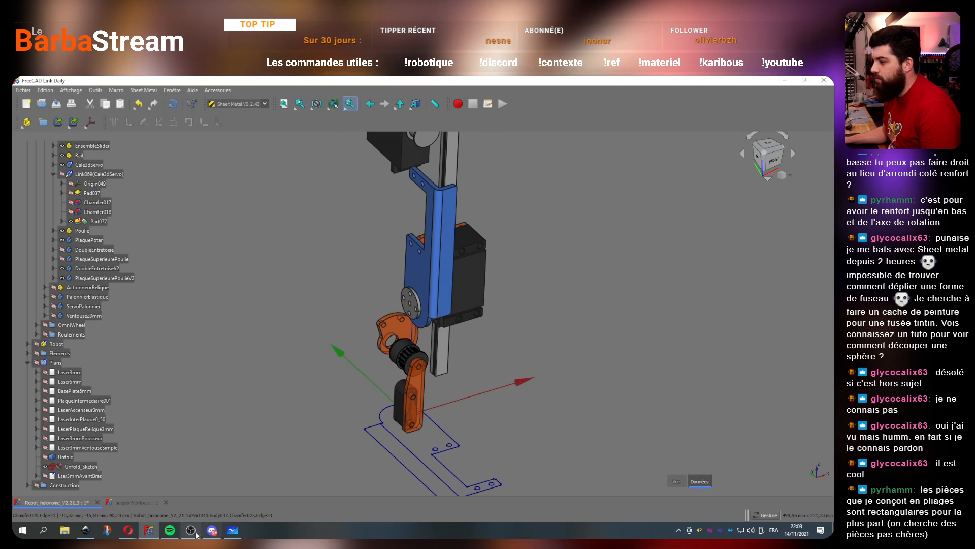
Step: Switch to Inkscape and turn on the checkerboard background for the flat-pattern document
click(86, 530)
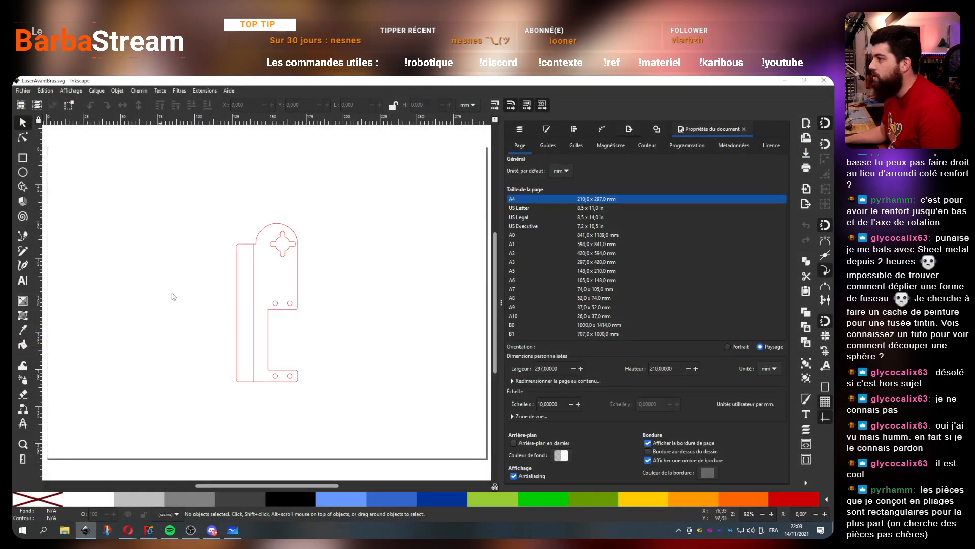
scroll(253, 337, up, 3)
ctrl+scroll(253, 337, up, 6)
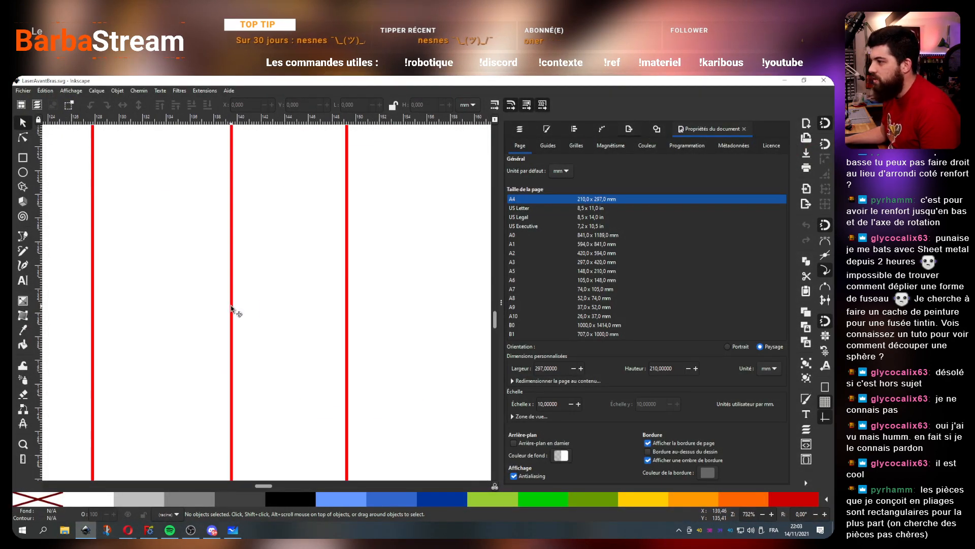
click(231, 307)
scroll(232, 306, down, 5)
scroll(231, 306, up, 3)
ctrl+scroll(231, 306, down, 3)
ctrl+scroll(232, 276, down, 1)
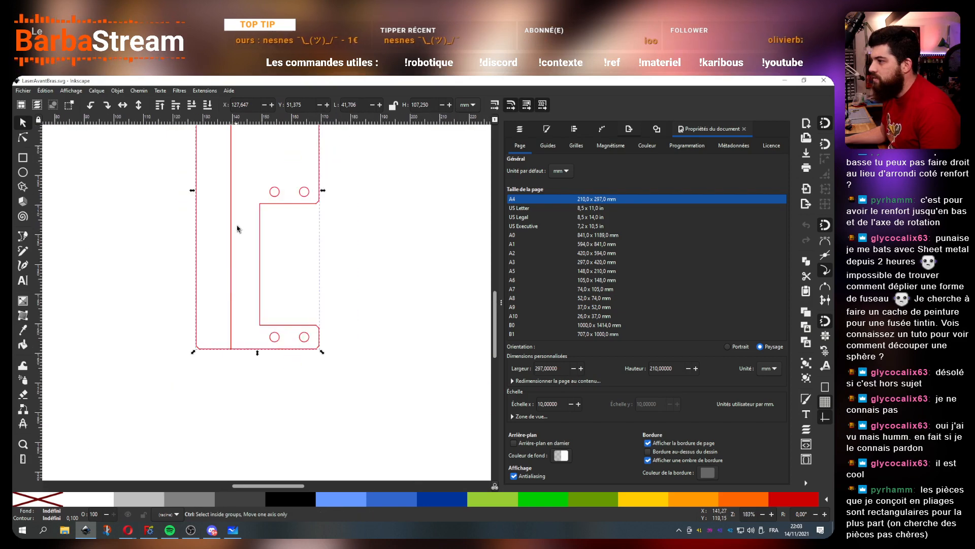
scroll(237, 229, up, 3)
ctrl+scroll(237, 229, down, 1)
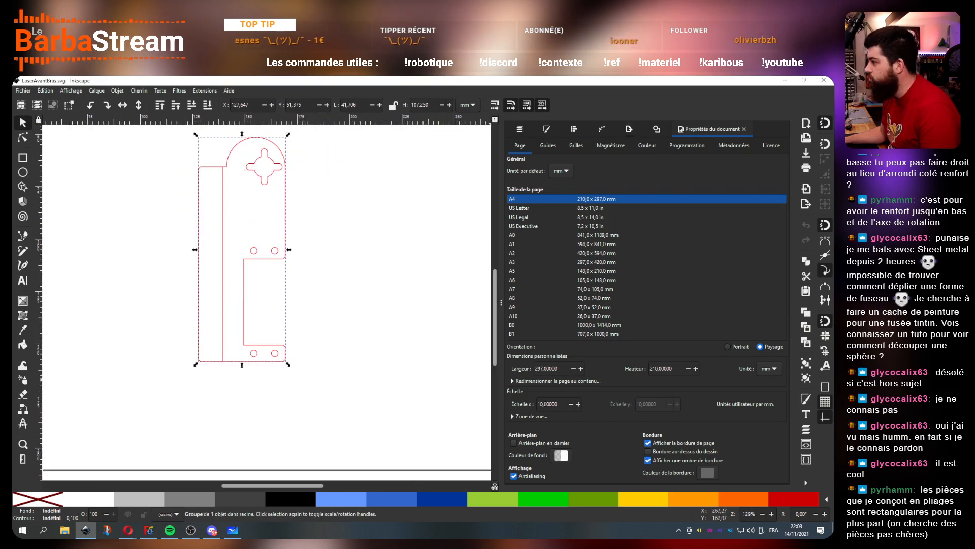
click(535, 447)
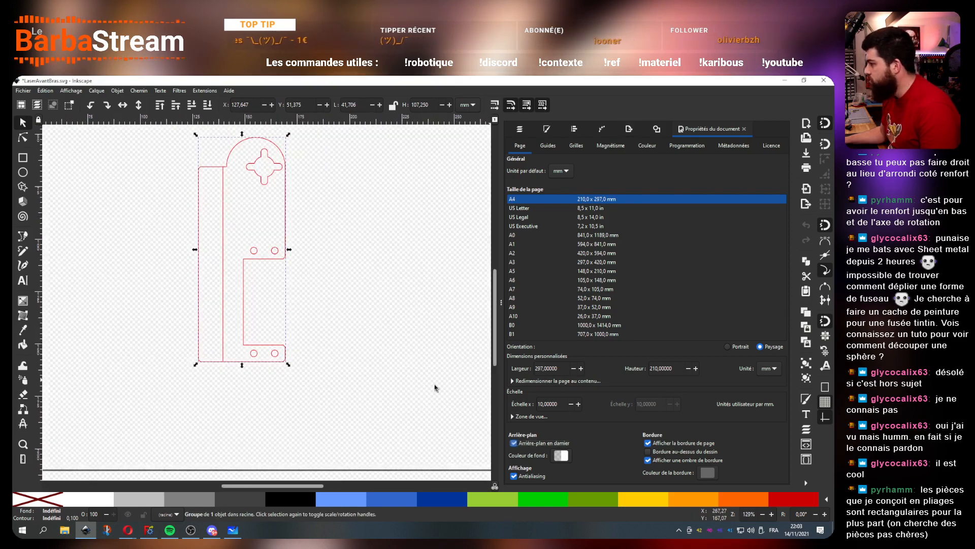
Step: Select the flat pattern's long vertical bend line and give it a pure blue fill (0000ff)
click(226, 265)
click(223, 264)
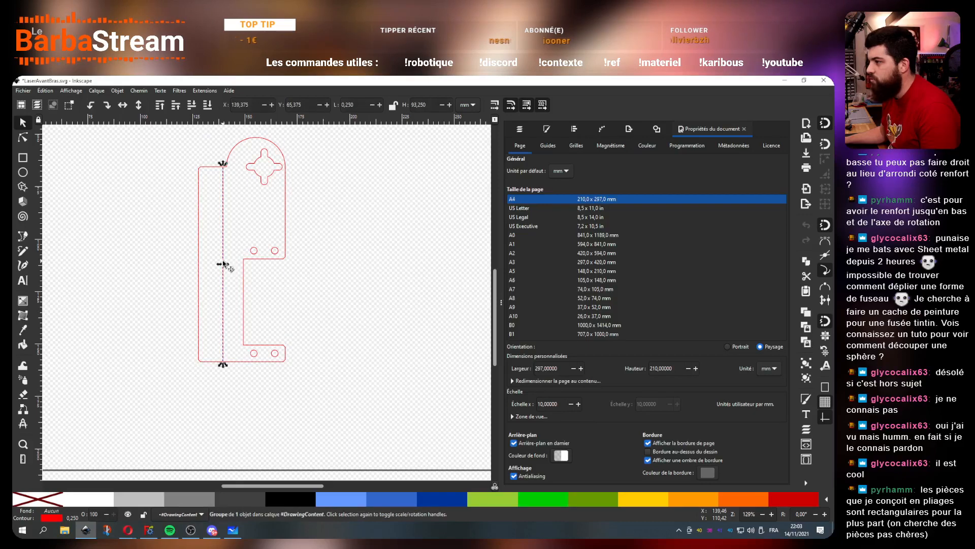
click(440, 505)
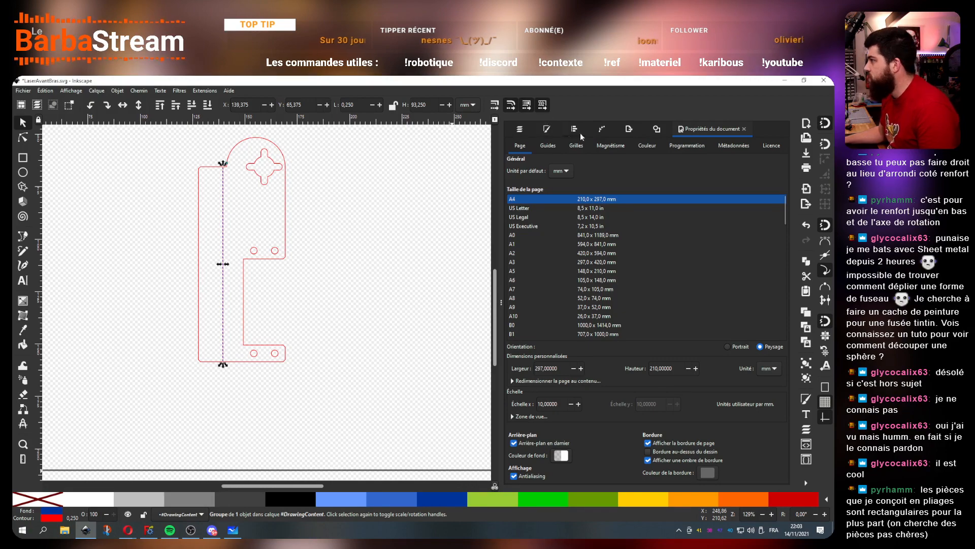
click(547, 130)
drag(667, 228, 795, 221)
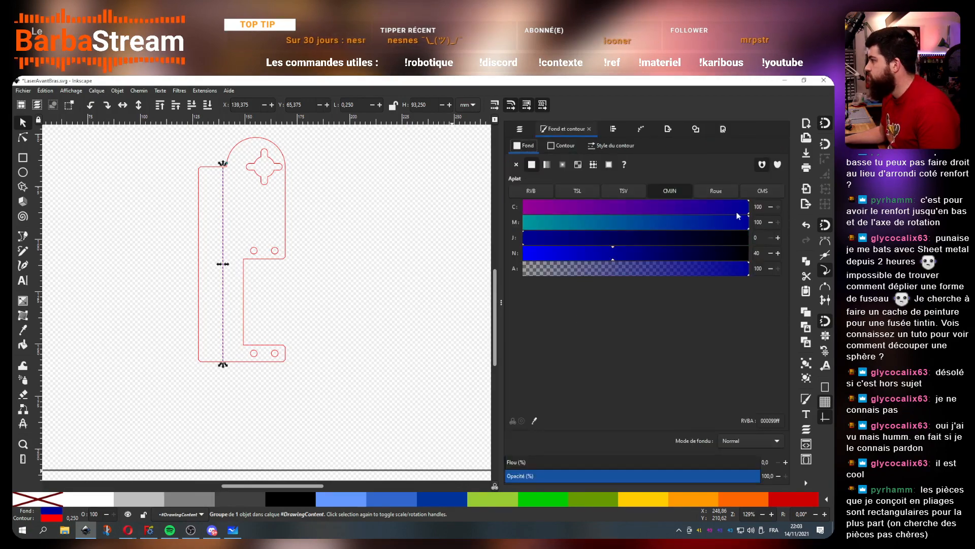
click(316, 293)
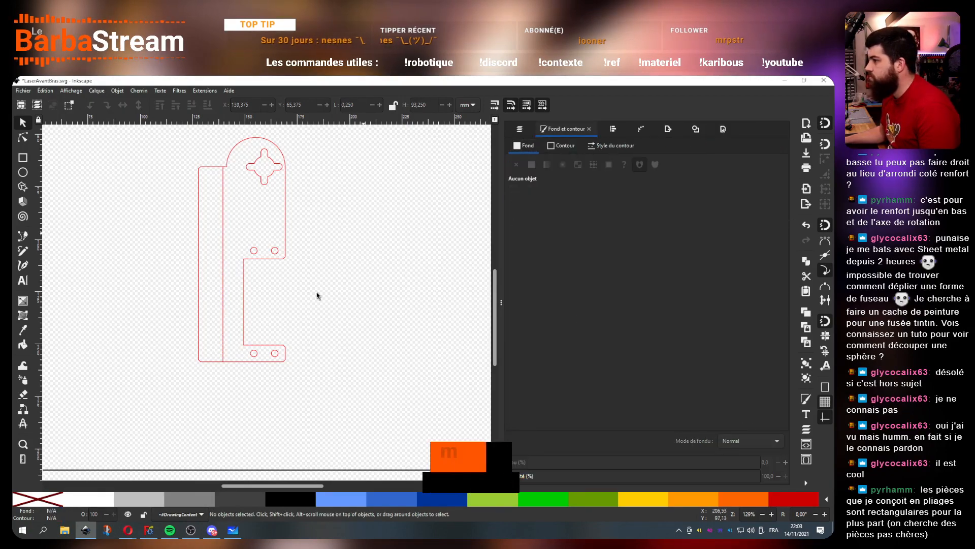
click(224, 257)
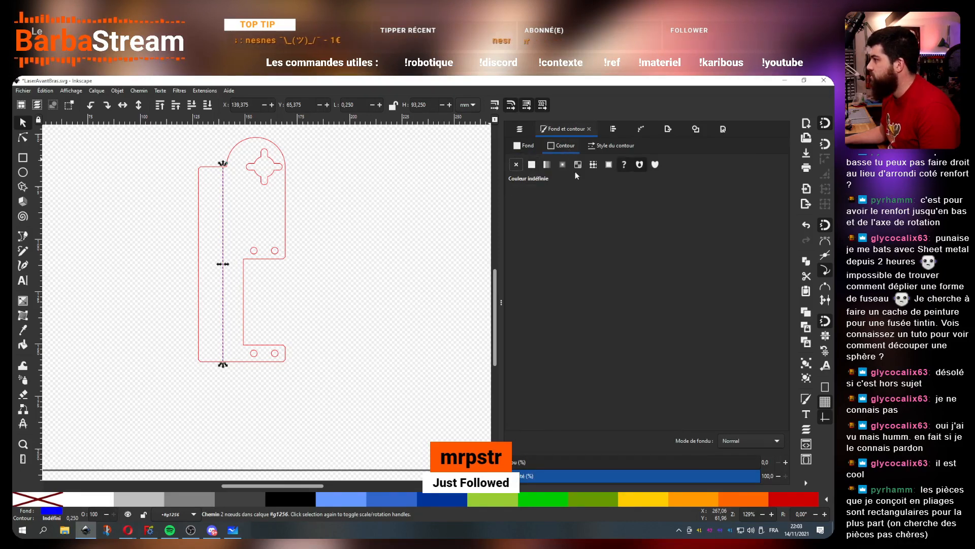
double_click(224, 213)
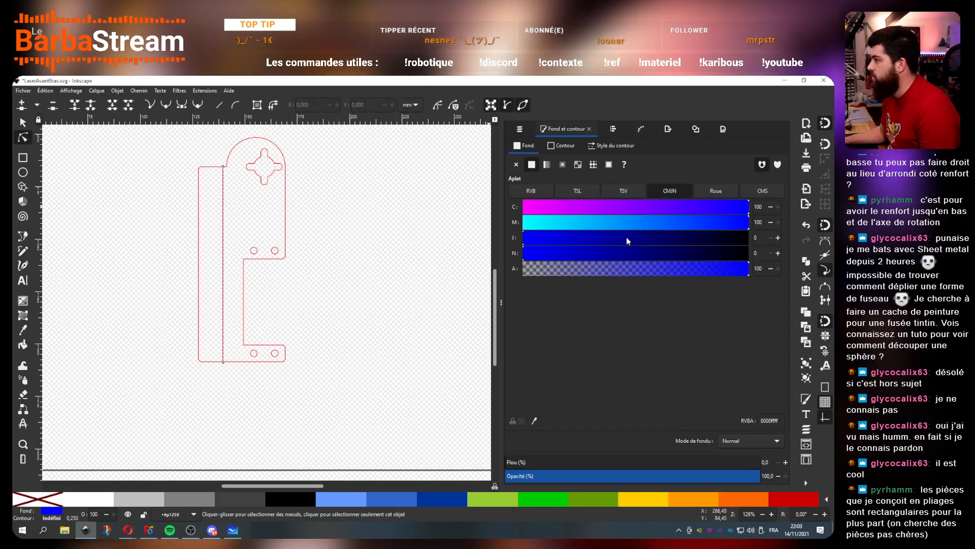
drag(641, 252, 523, 257)
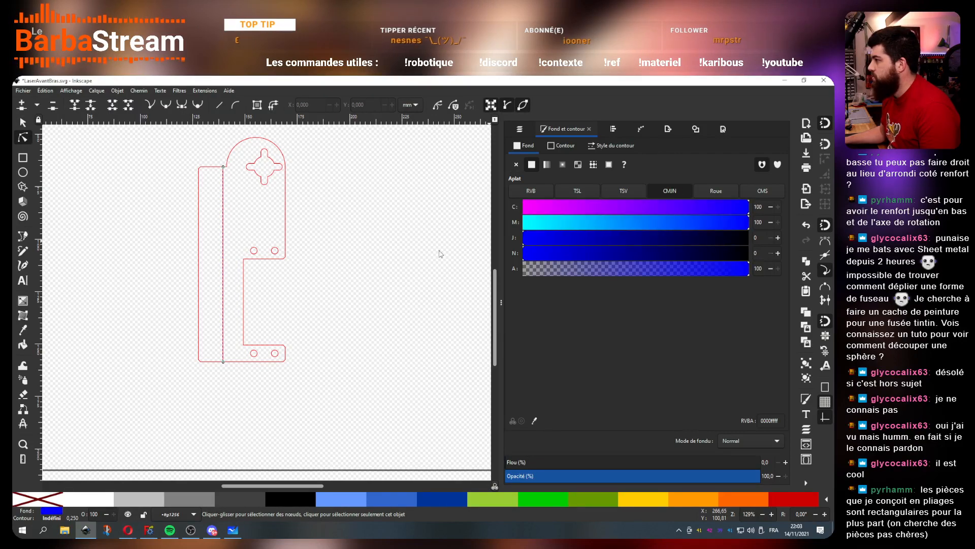
key(s)
click(360, 221)
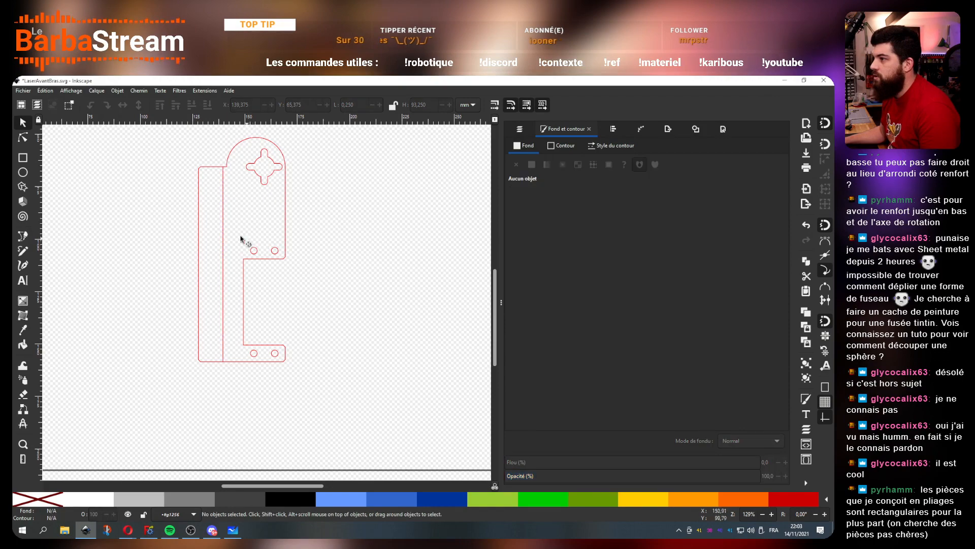
Step: Try moving the vertical bend line sideways out of the outline, and undo the move
scroll(218, 227, up, 2)
ctrl+scroll(213, 224, down, 4)
ctrl+scroll(213, 224, up, 6)
drag(233, 235, 147, 235)
key(ctrl+z)
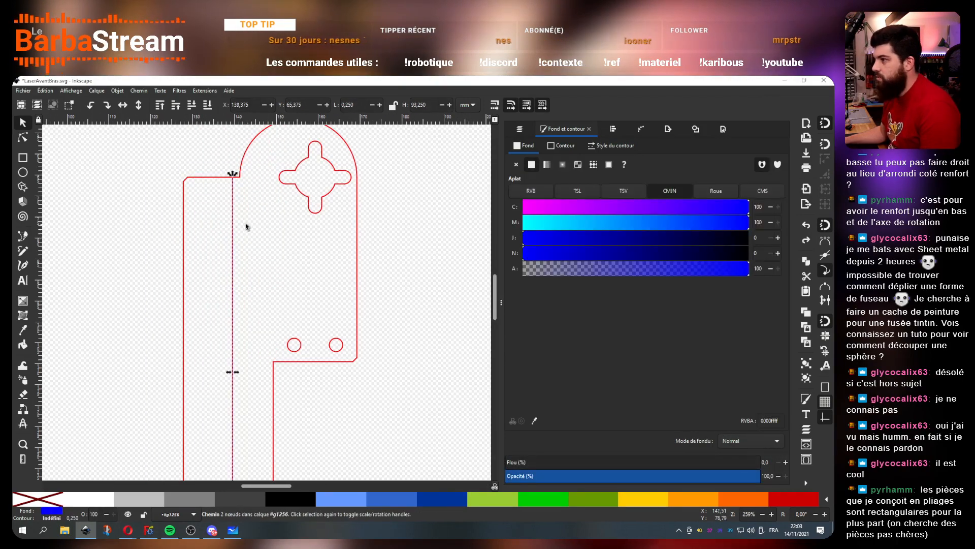
Step: Give the vertical bend line a dark blue solid stroke (003399) and remove its fill
click(564, 146)
click(609, 145)
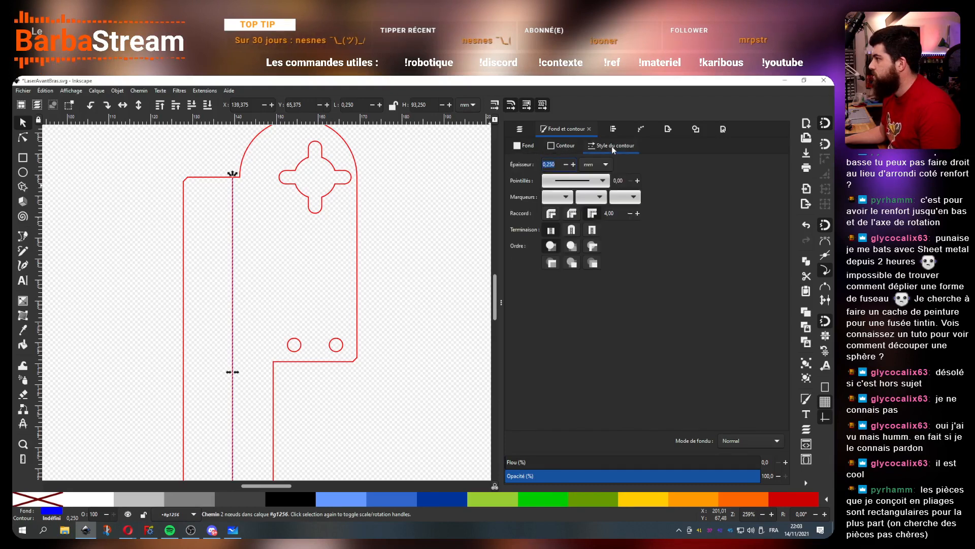
click(563, 146)
click(532, 165)
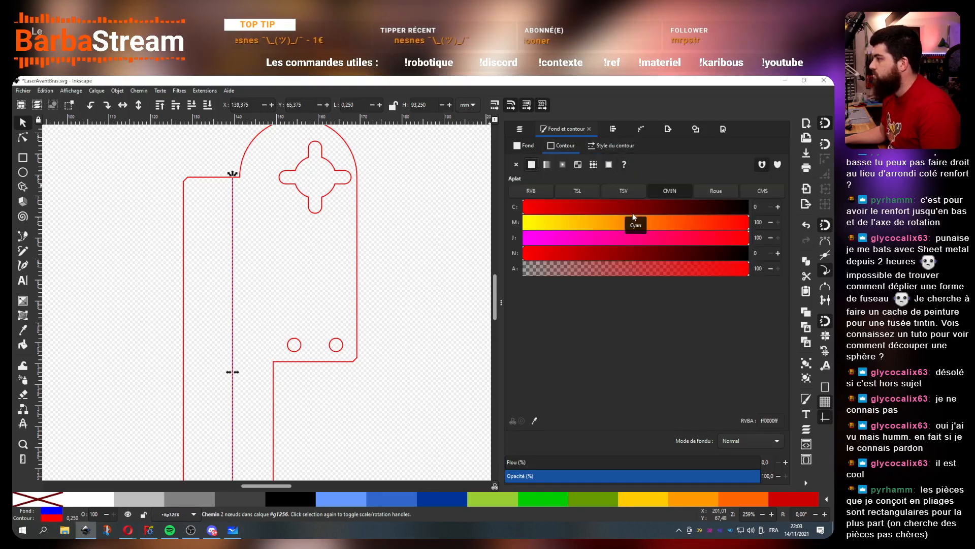
right_click(448, 501)
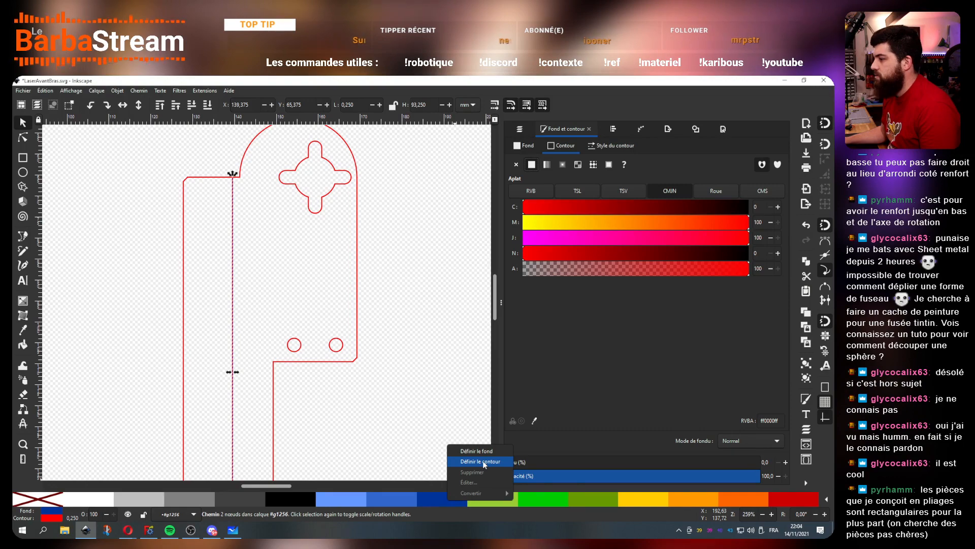
click(479, 461)
click(524, 146)
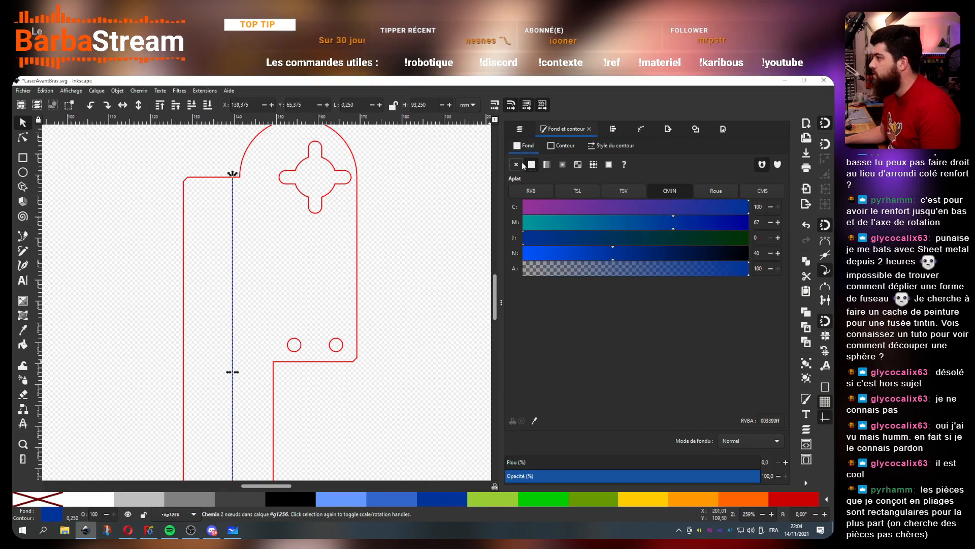
click(517, 164)
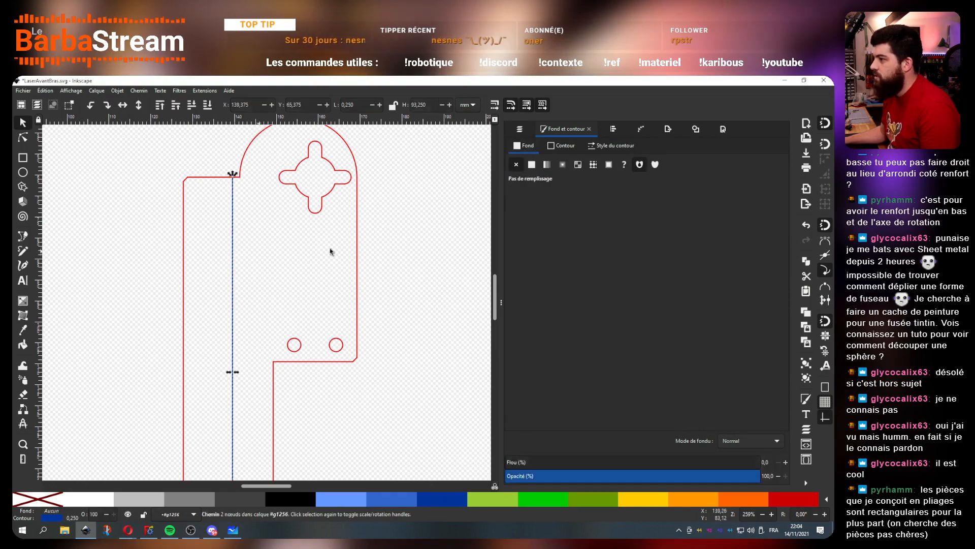
Step: Change the bend line's stroke to pure blue with full magenta and no black, and check the complete flat pattern
click(563, 145)
drag(611, 253, 514, 249)
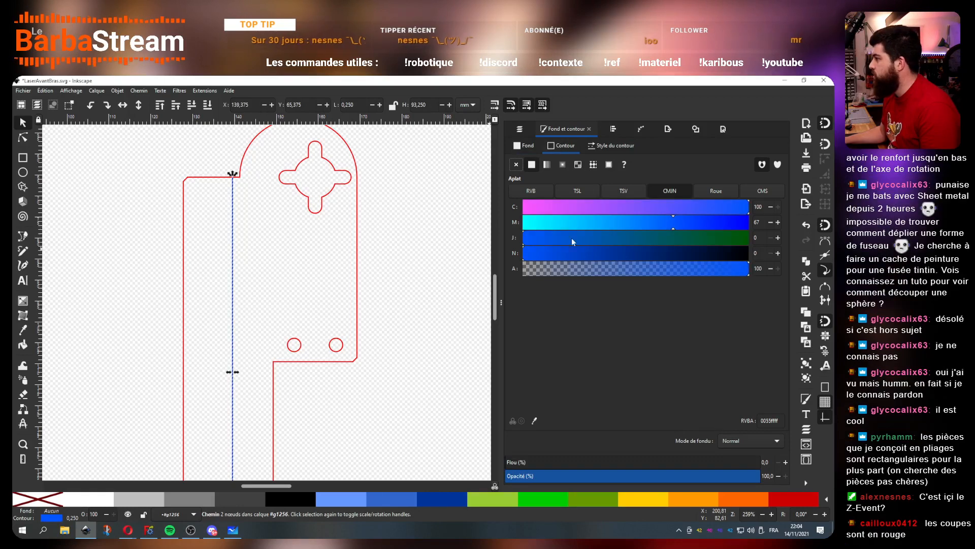
drag(673, 222, 815, 219)
click(395, 233)
ctrl+scroll(343, 305, down, 6)
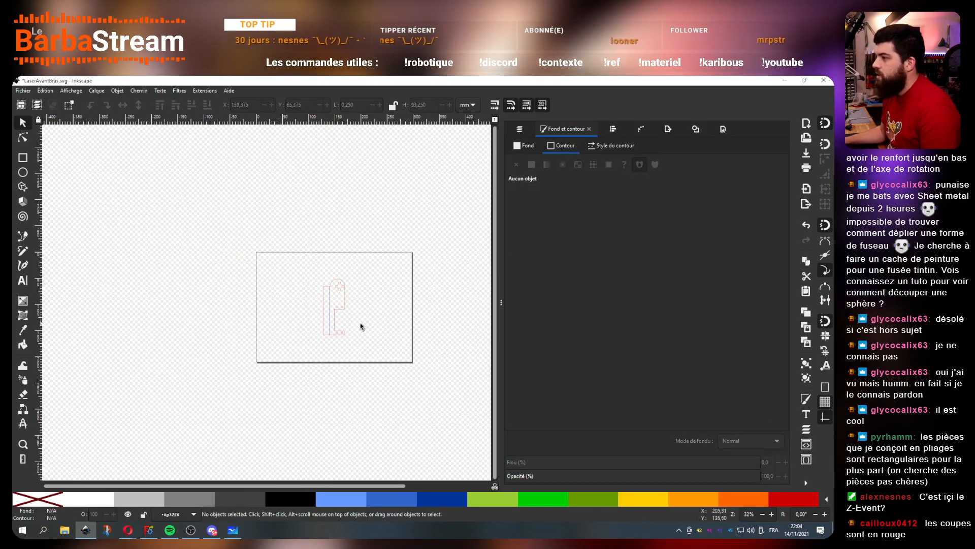
ctrl+scroll(327, 307, up, 2)
click(325, 305)
ctrl+scroll(405, 372, up, 2)
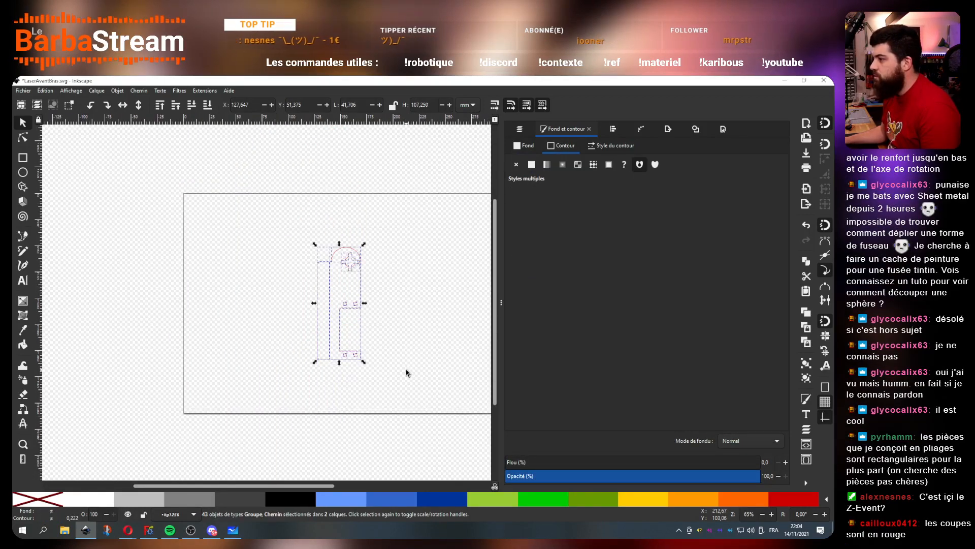
ctrl+scroll(368, 322, down, 2)
ctrl+scroll(368, 322, up, 2)
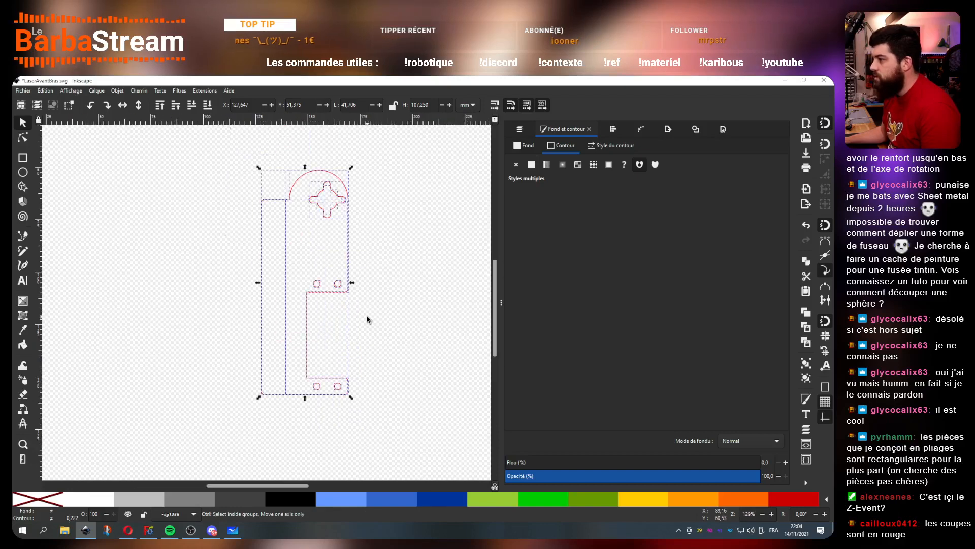
click(143, 282)
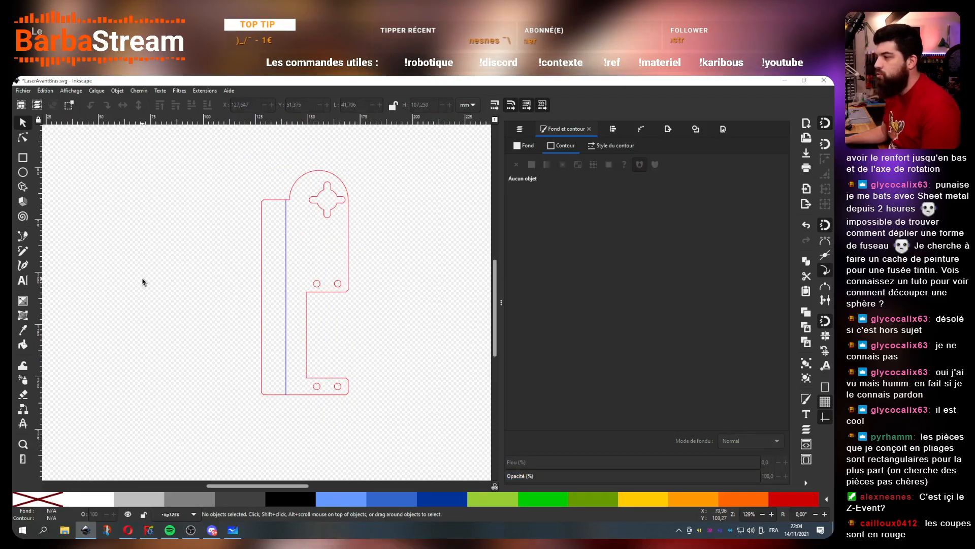
Step: Launch K40 Whisperer, enlarge its window, and switch back to the Inkscape drawing
click(22, 531)
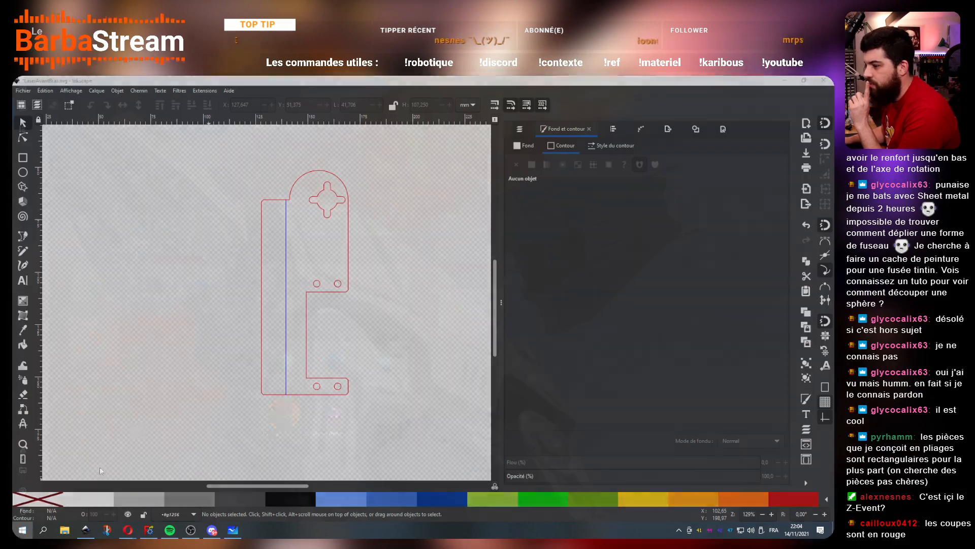
click(319, 286)
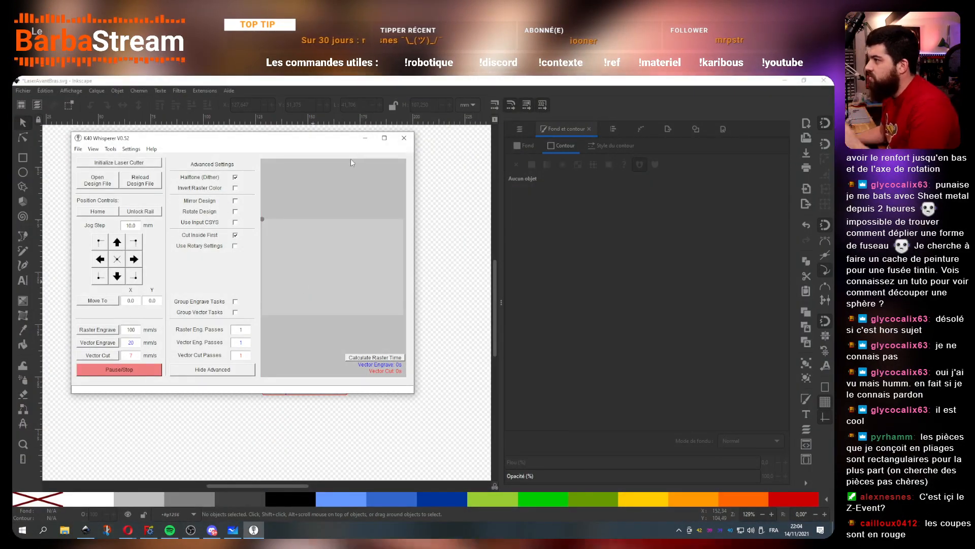
click(385, 138)
click(792, 82)
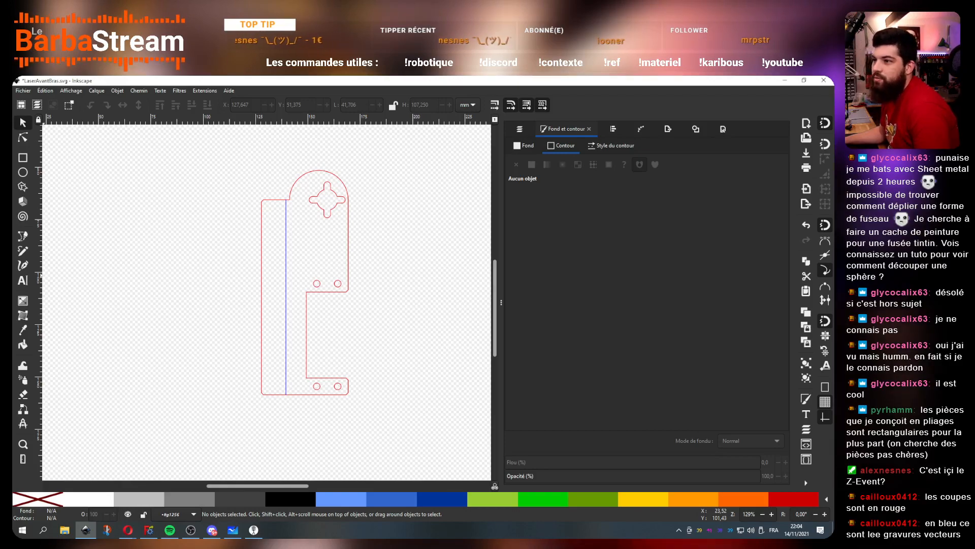
Step: Group all the flat pattern's objects and move the group to the page's upper-left corner, at about X 4.1 mm, Y 3.5 mm
ctrl+scroll(270, 270, down, 2)
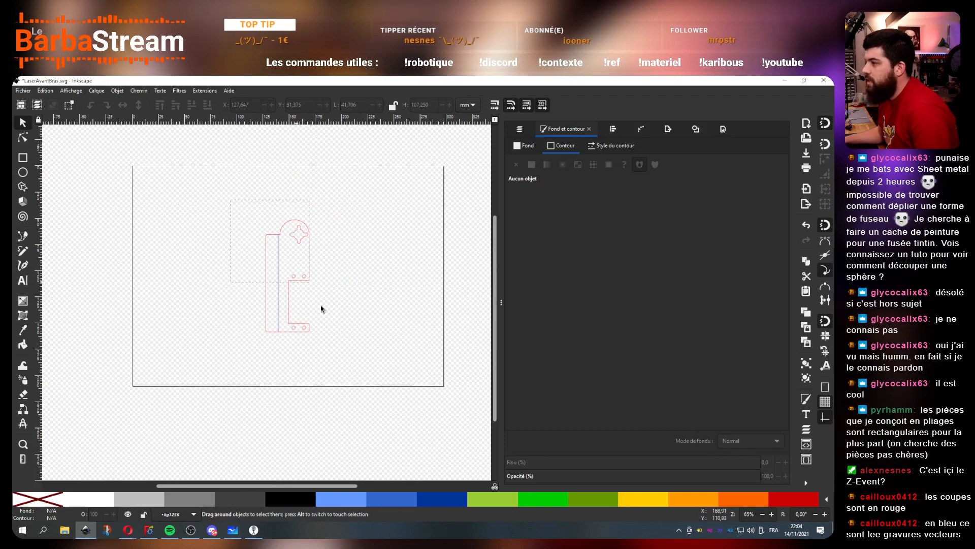
drag(321, 308, 336, 350)
drag(309, 270, 147, 208)
click(77, 166)
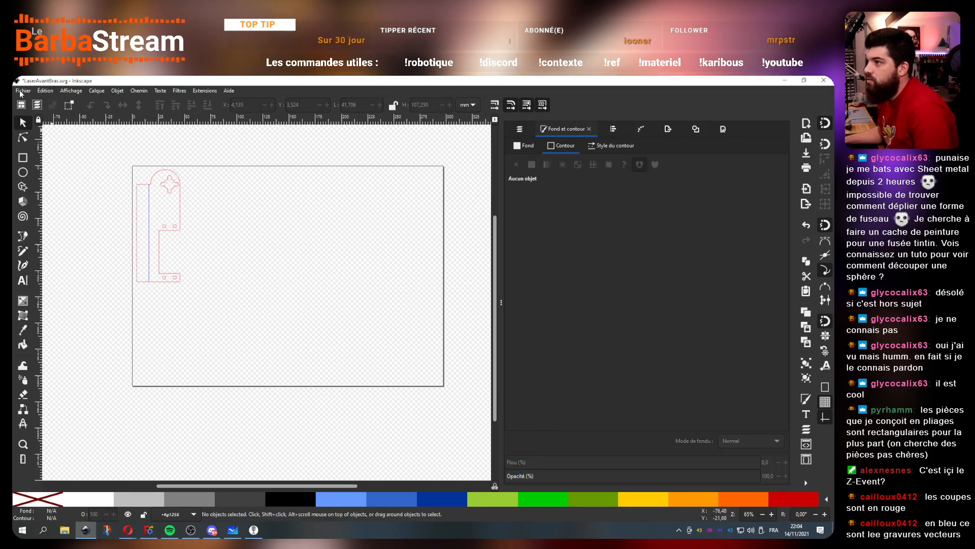
Step: Resize the page to fit the grouped flat pattern
click(169, 186)
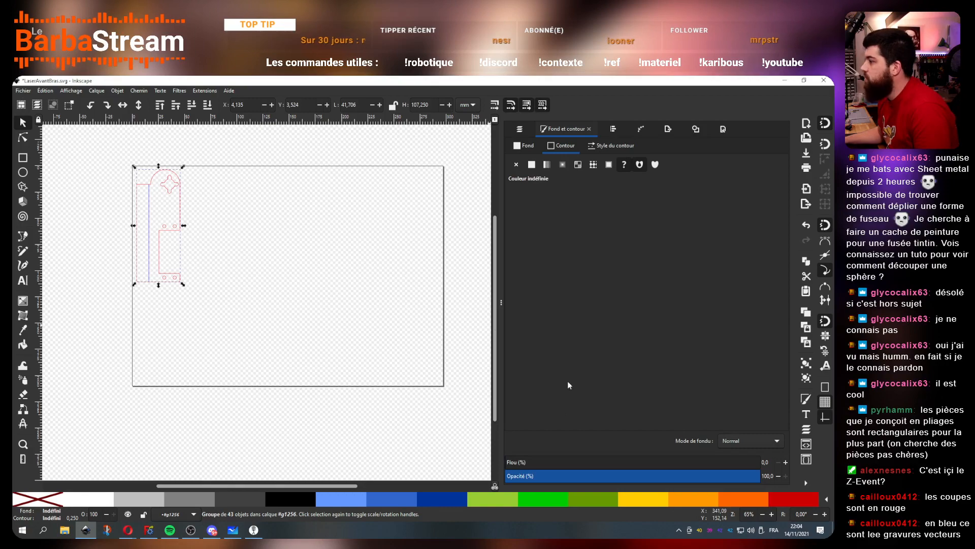
click(721, 129)
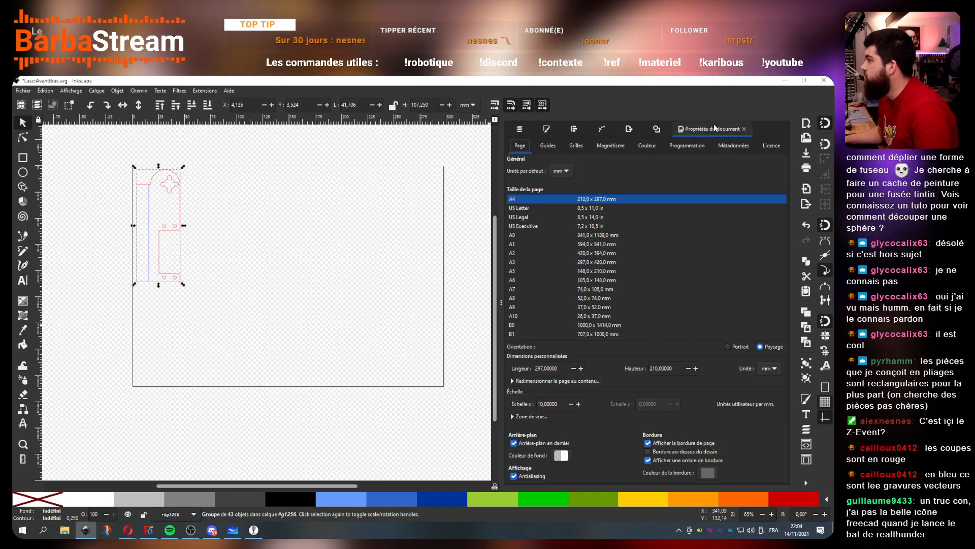
click(568, 382)
click(626, 377)
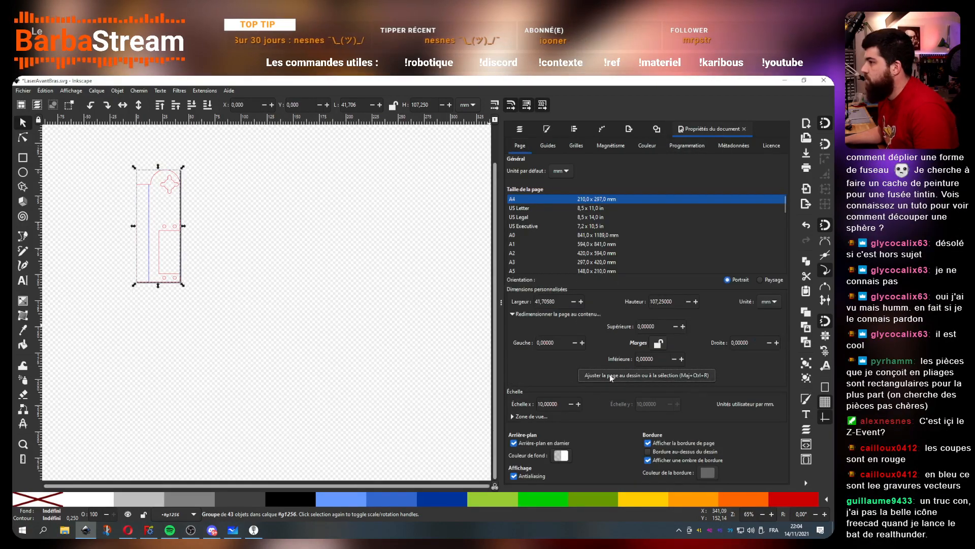
Step: Set all four page margins to 2 mm and refit the page around the flat pattern
triple_click(553, 342)
text(2)
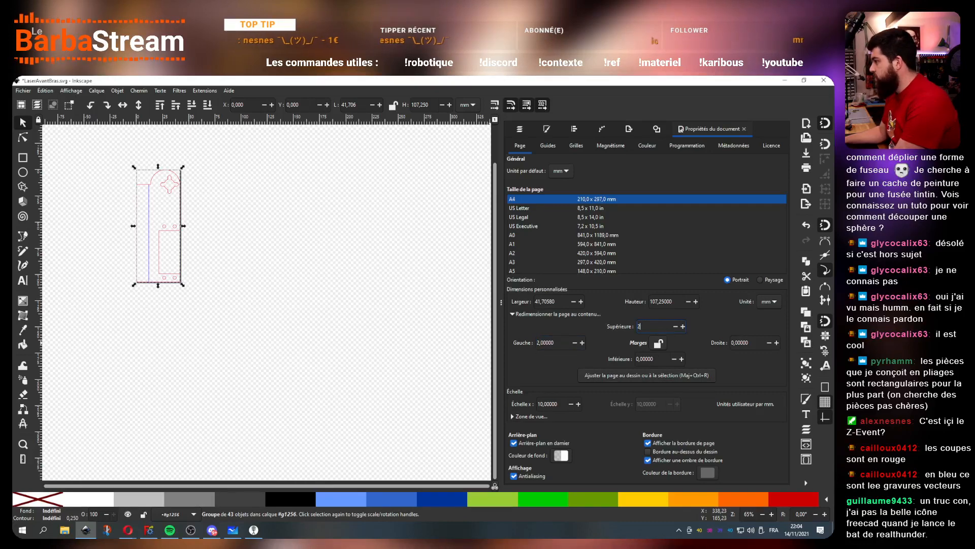
text(2)
key(Tab)
key(Return)
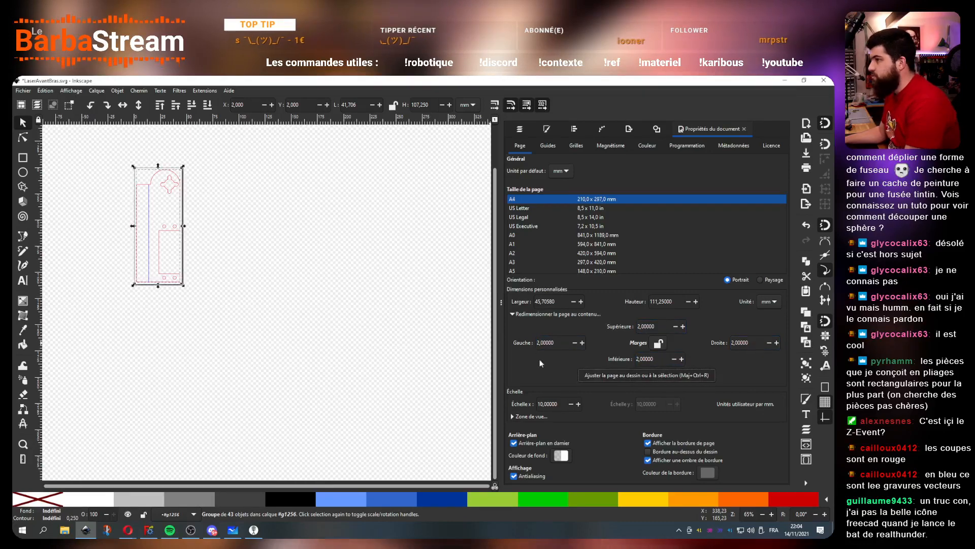
click(286, 287)
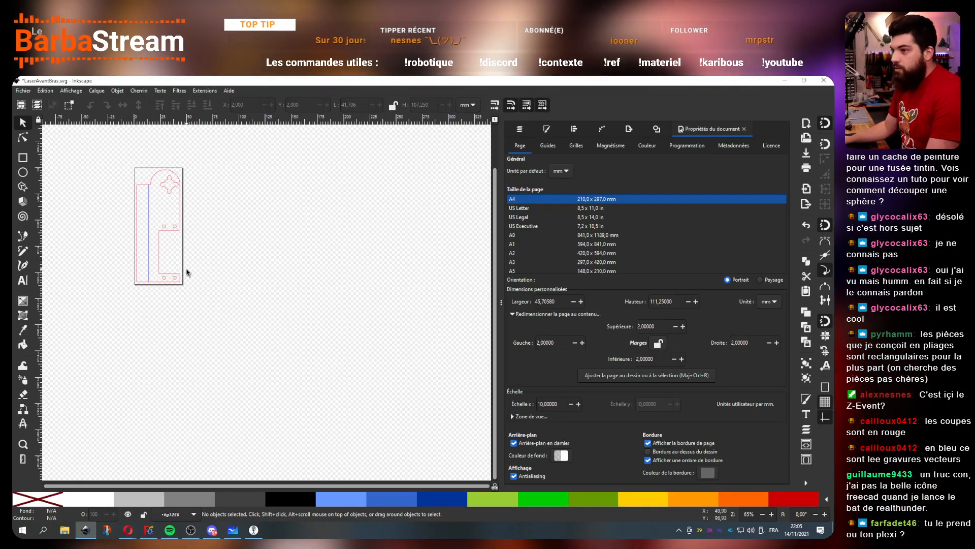
Step: Switch to K40 Whisperer and open the LaserAvantBras design file from the 2022 project's LaserCutting folder
scroll(174, 235, down, 2)
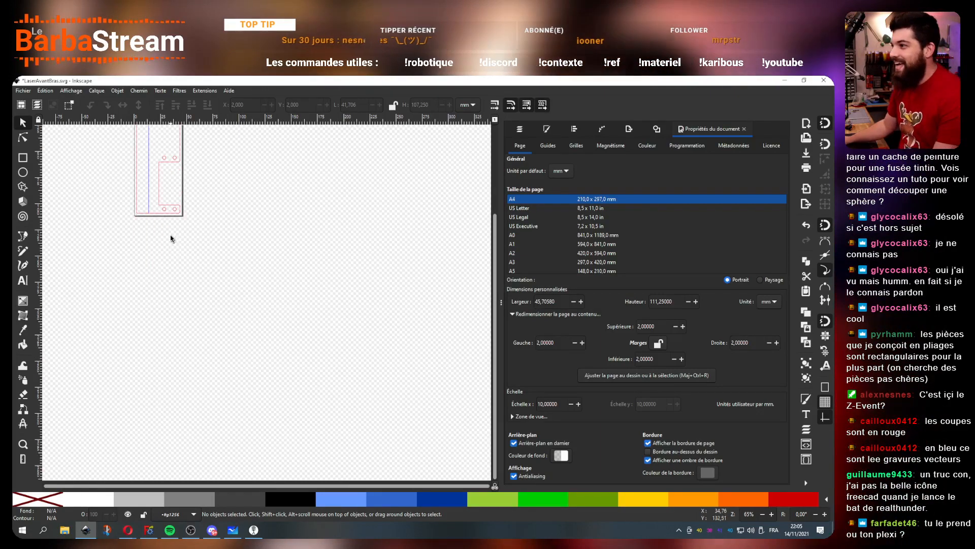
scroll(174, 240, up, 4)
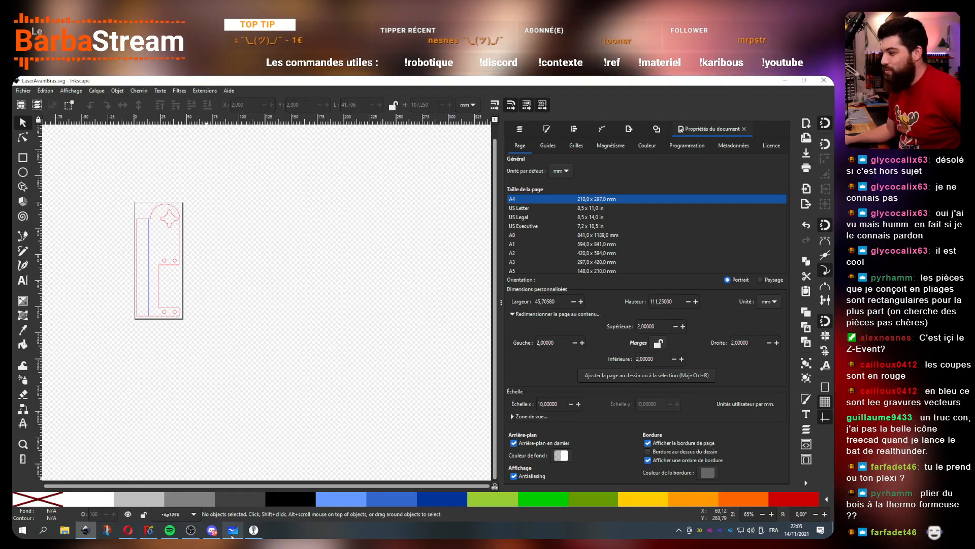
click(253, 530)
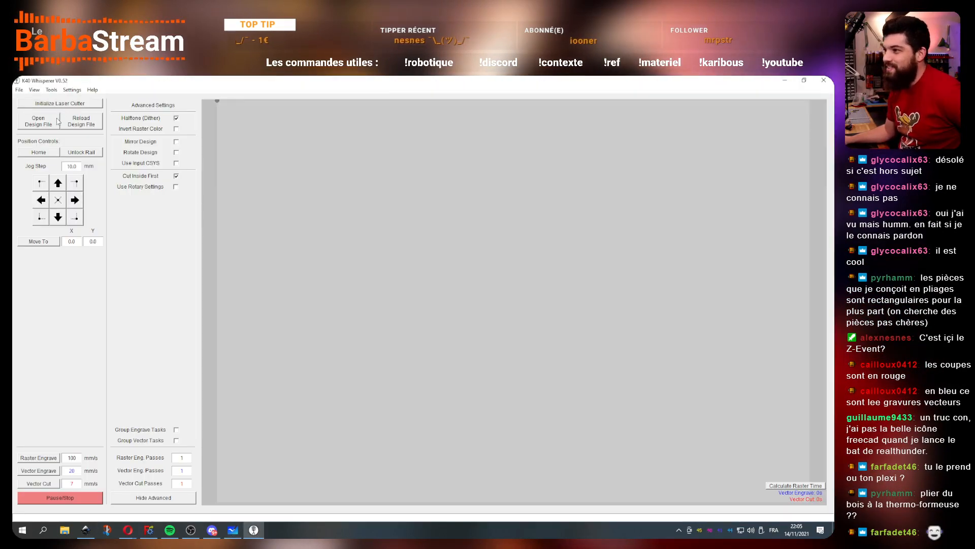
key(ctrl+o)
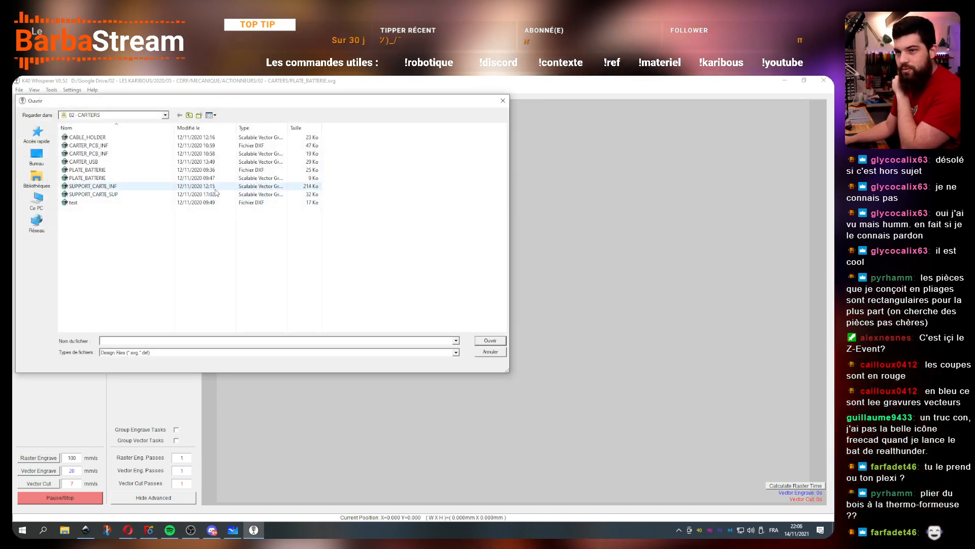
click(165, 116)
click(165, 116)
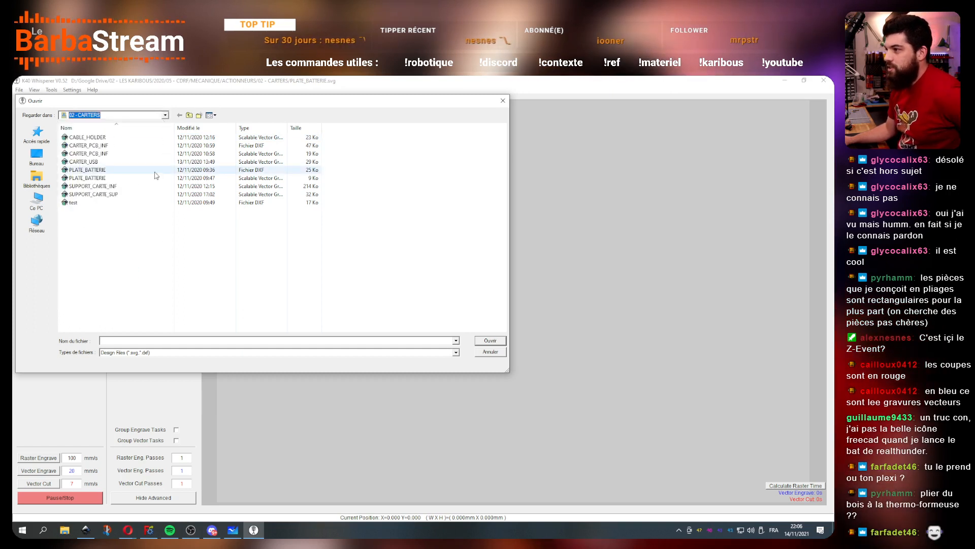
click(165, 115)
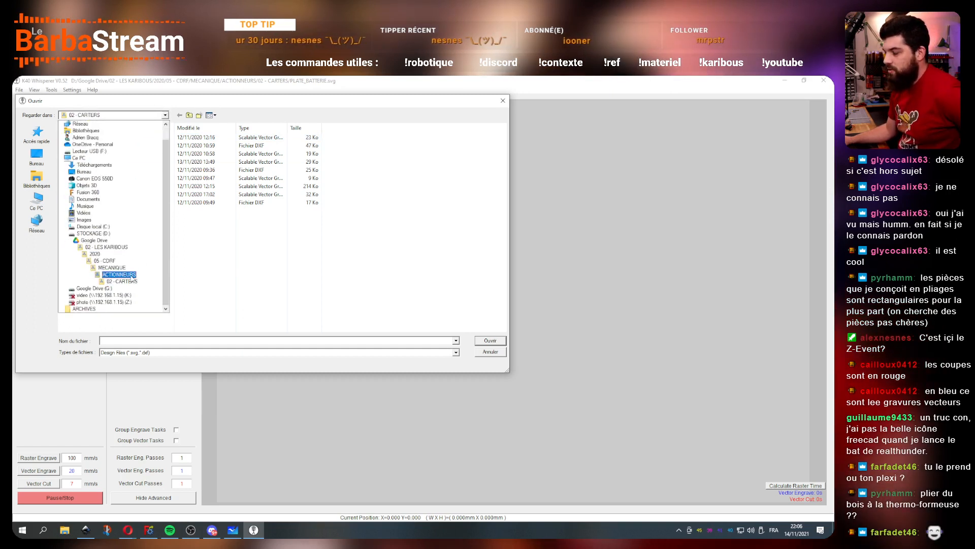
click(106, 247)
double_click(94, 285)
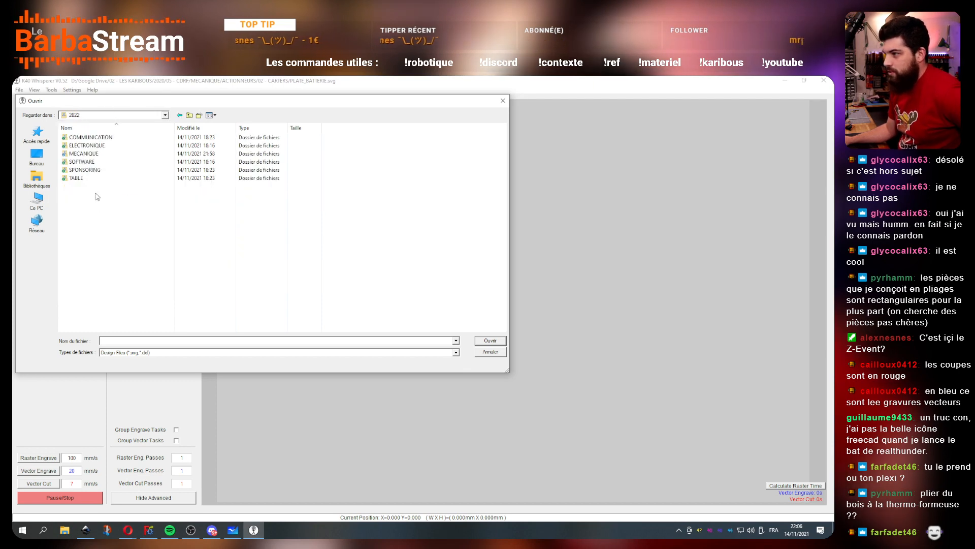
double_click(103, 162)
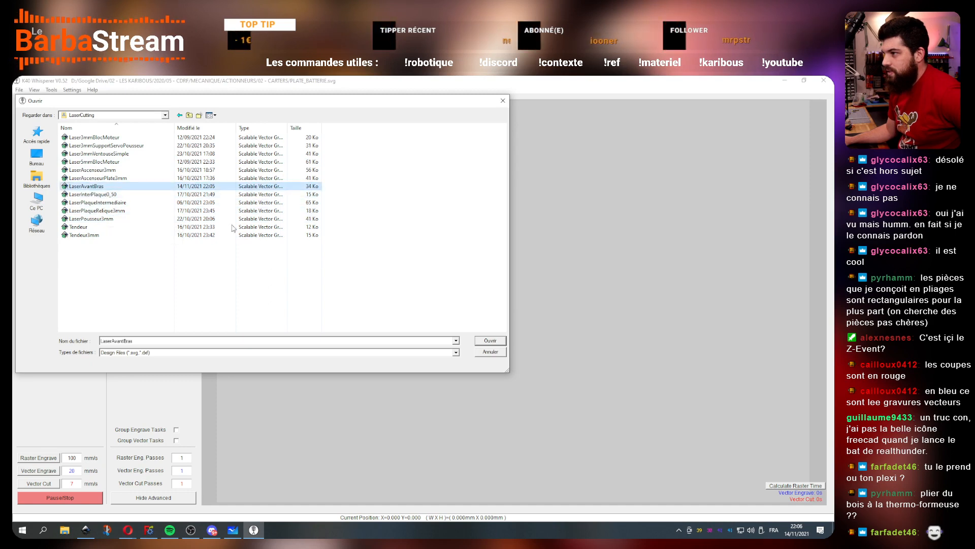
click(490, 340)
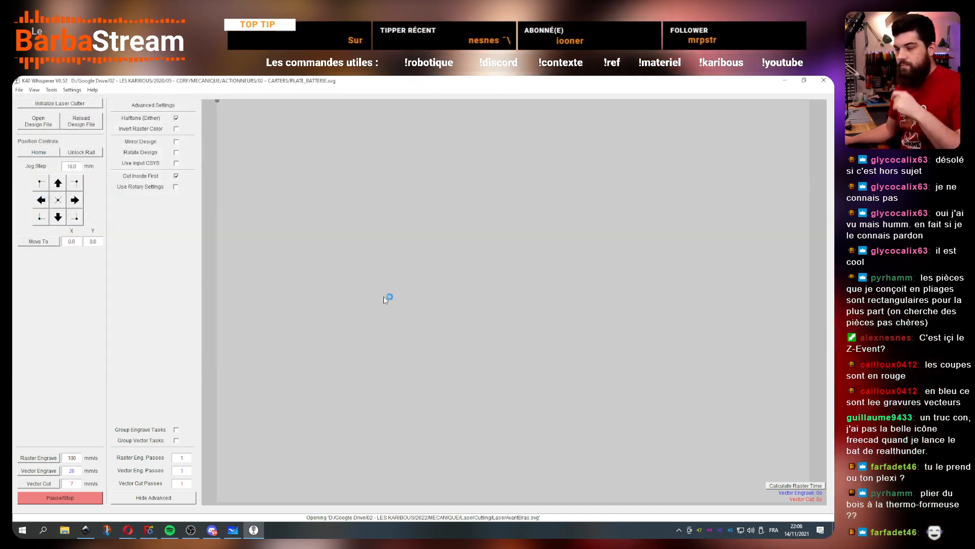
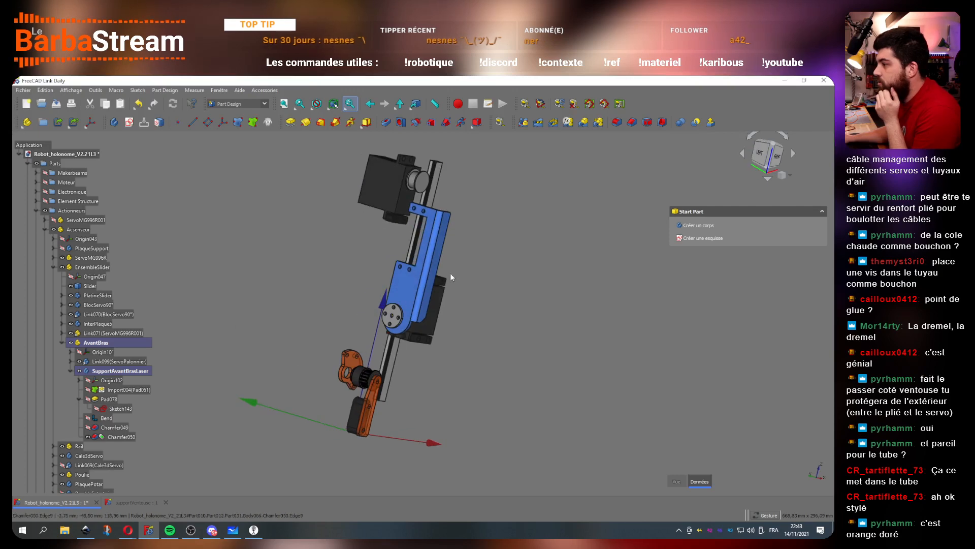
Step: In the FreeCAD robot model, set the chamfer on the lower corner of the forearm support's flange to 6 mm
click(124, 371)
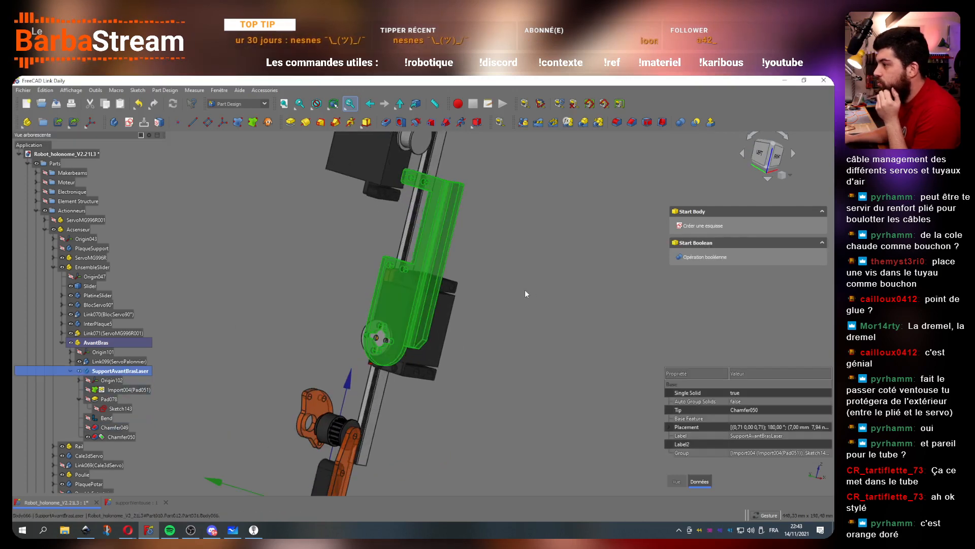
key(6)
drag(339, 401, 455, 358)
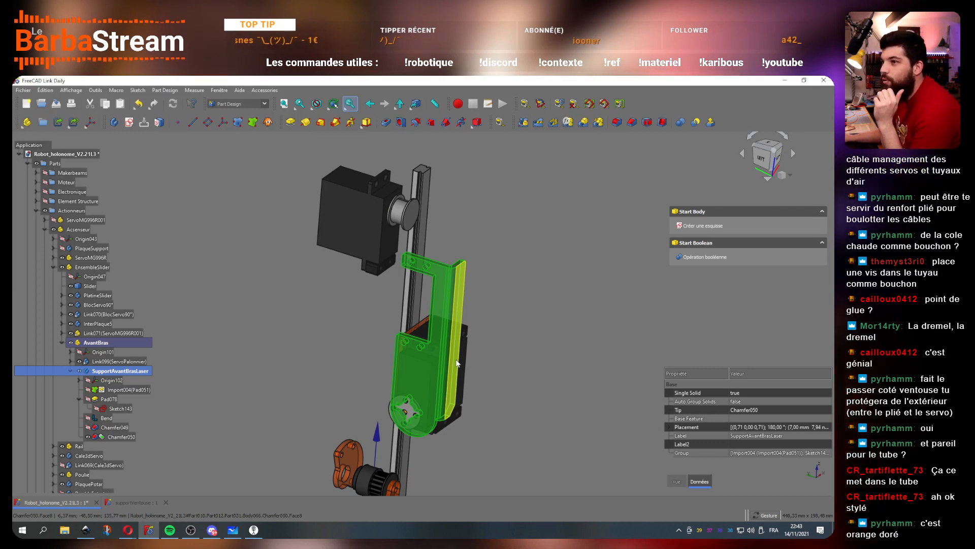
key(1)
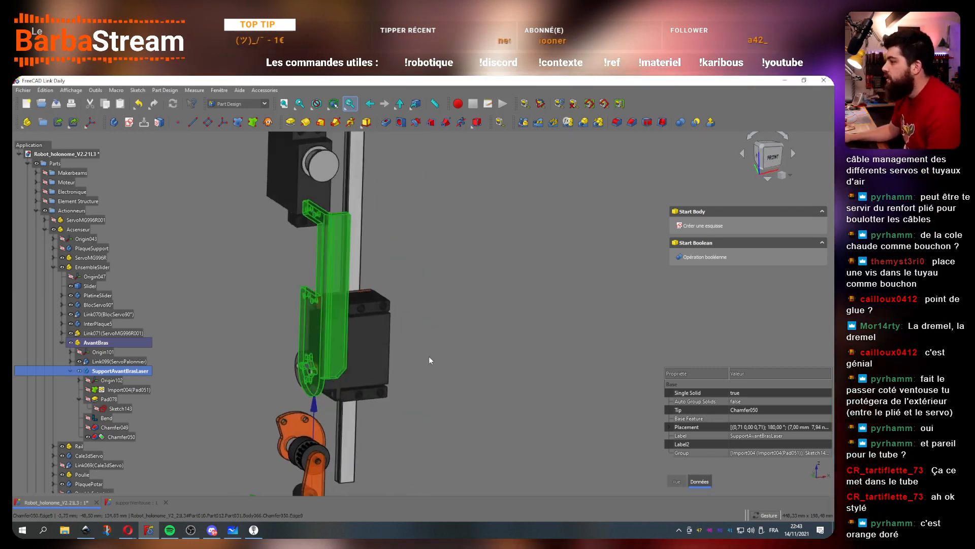
scroll(363, 339, up, 5)
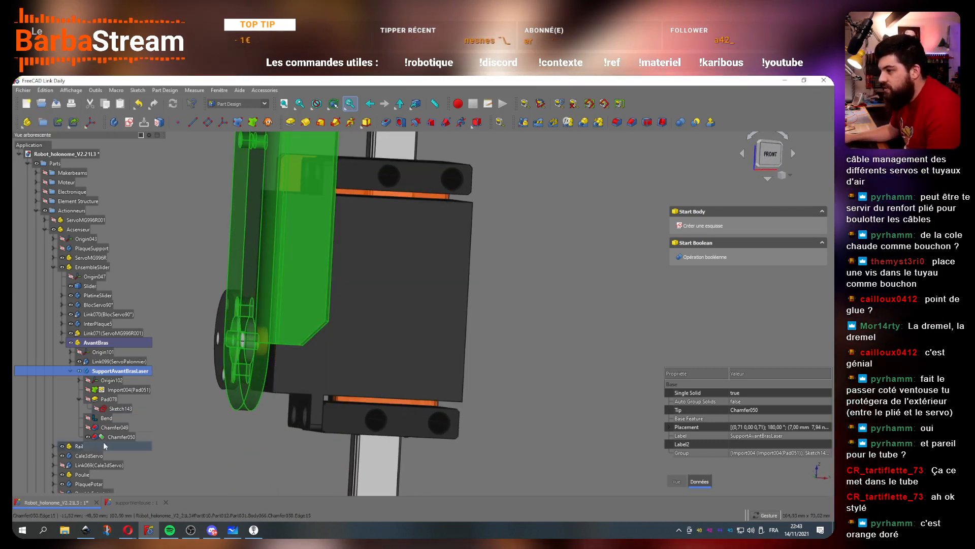
click(122, 437)
double_click(121, 437)
click(810, 331)
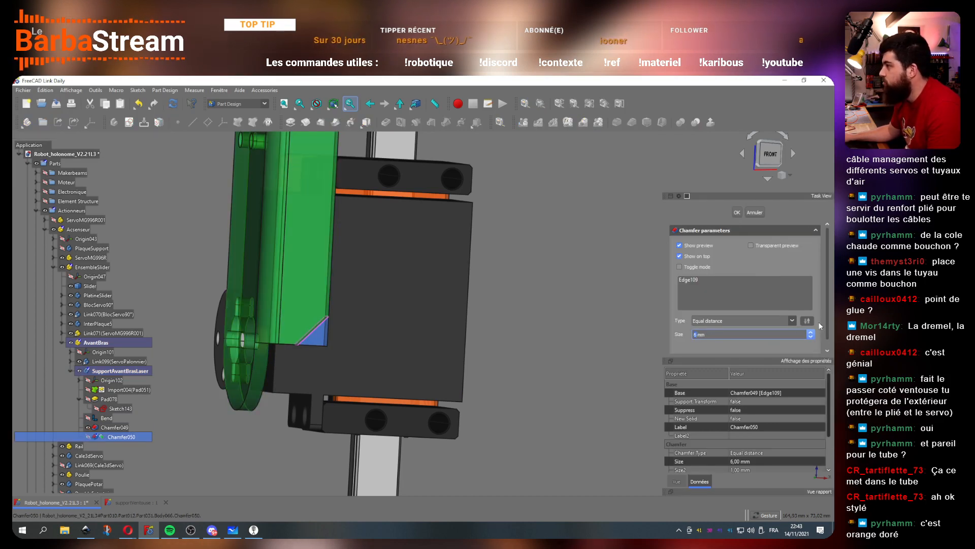
click(739, 212)
Step: Examine the bent forearm support from several angles and review the display properties of the SupportAvantBrasLaser body
drag(571, 239, 551, 282)
scroll(551, 282, down, 5)
drag(538, 230, 483, 244)
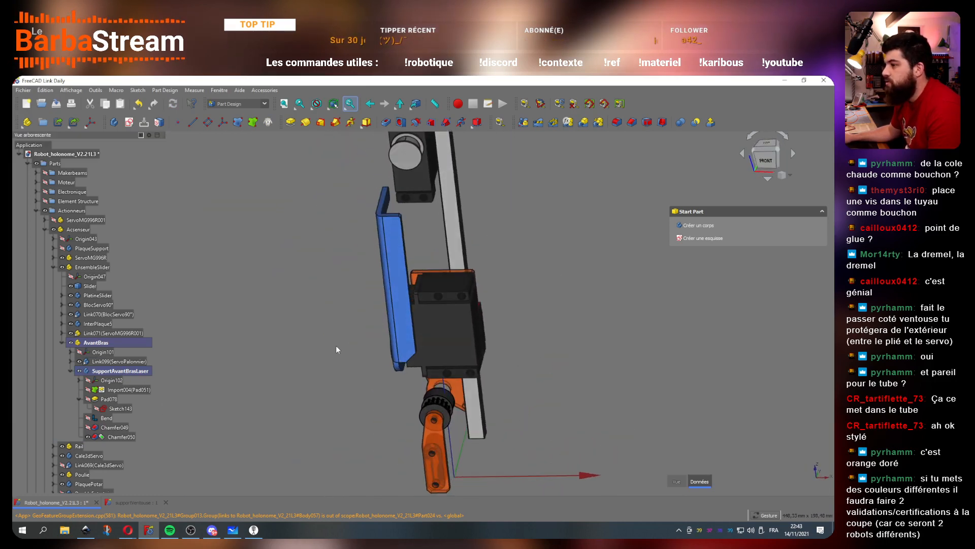
click(405, 289)
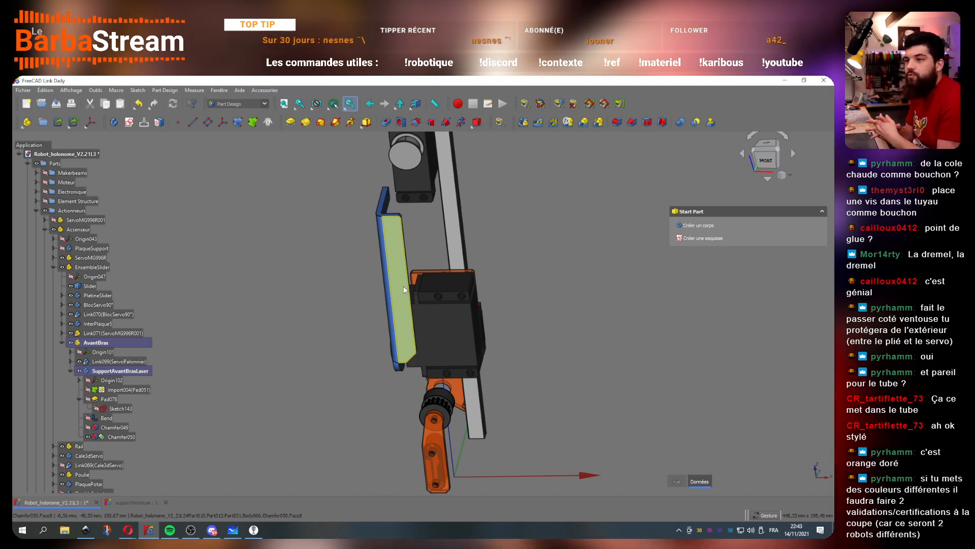
drag(354, 284, 572, 337)
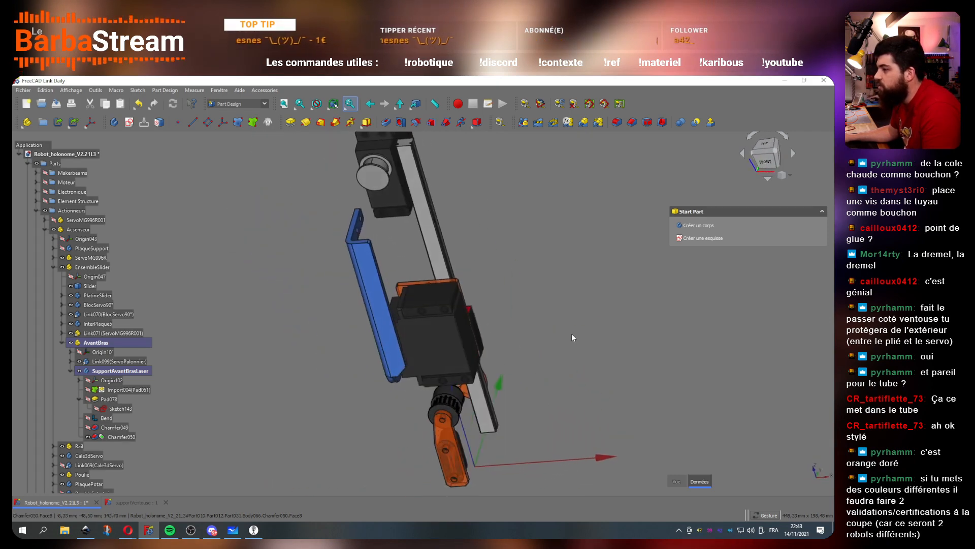
click(120, 370)
drag(750, 361, 757, 319)
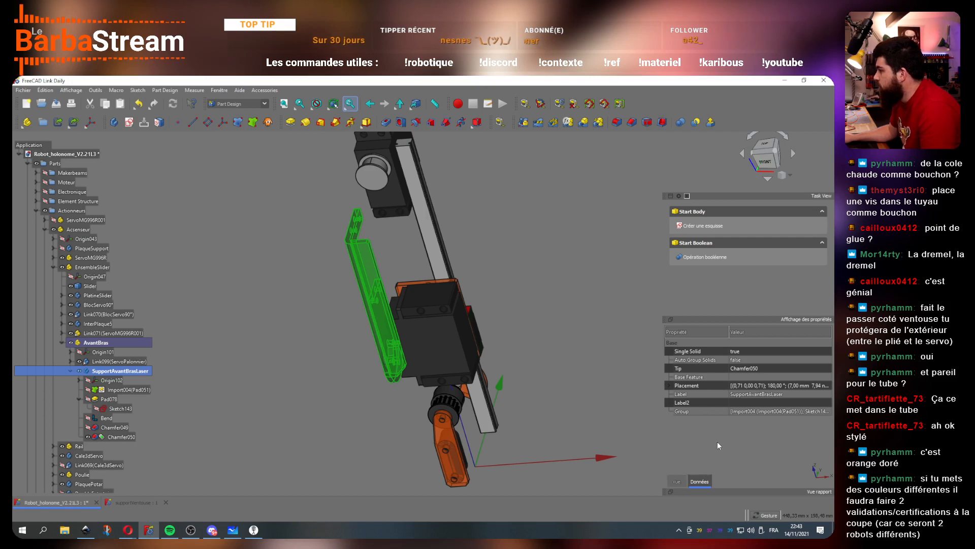
scroll(717, 441, down, 1)
click(676, 481)
scroll(741, 419, down, 5)
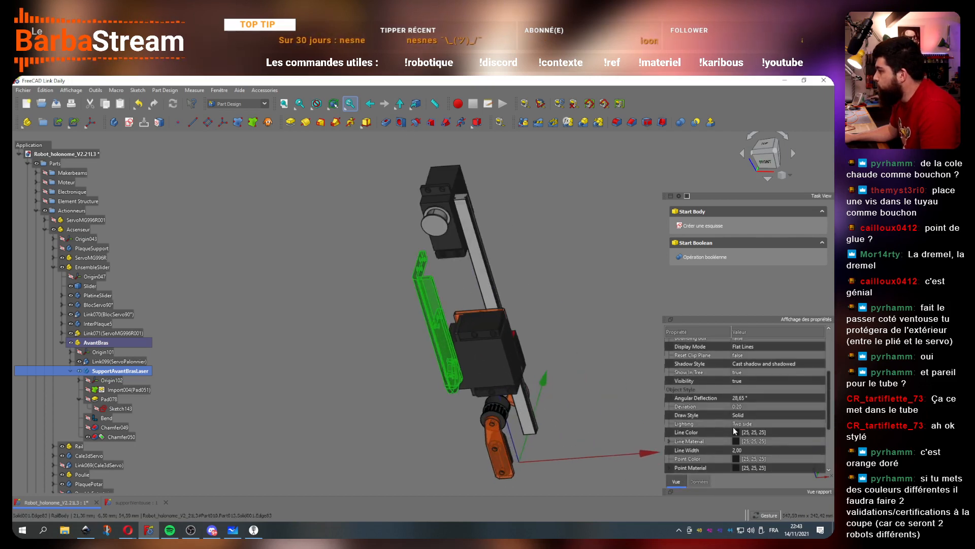
click(384, 400)
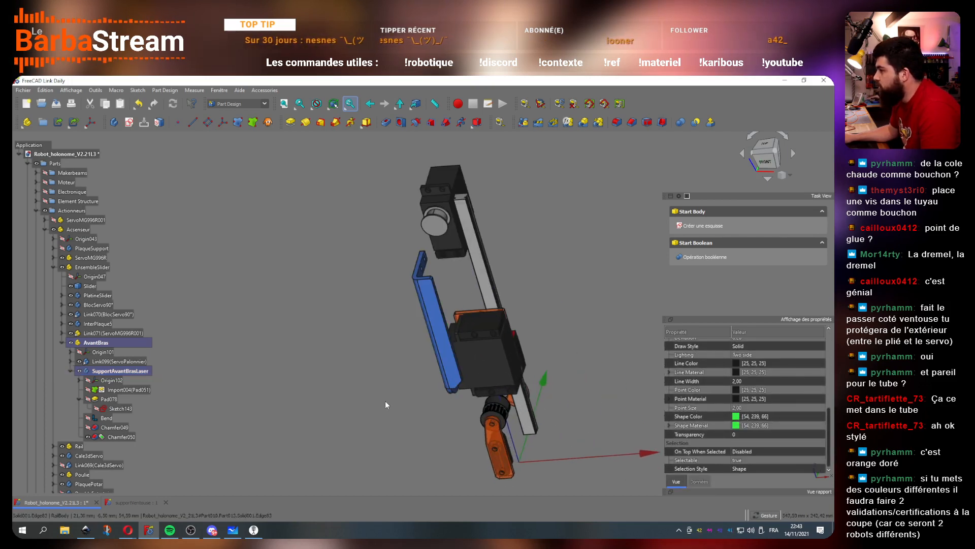
scroll(431, 373, up, 5)
click(113, 371)
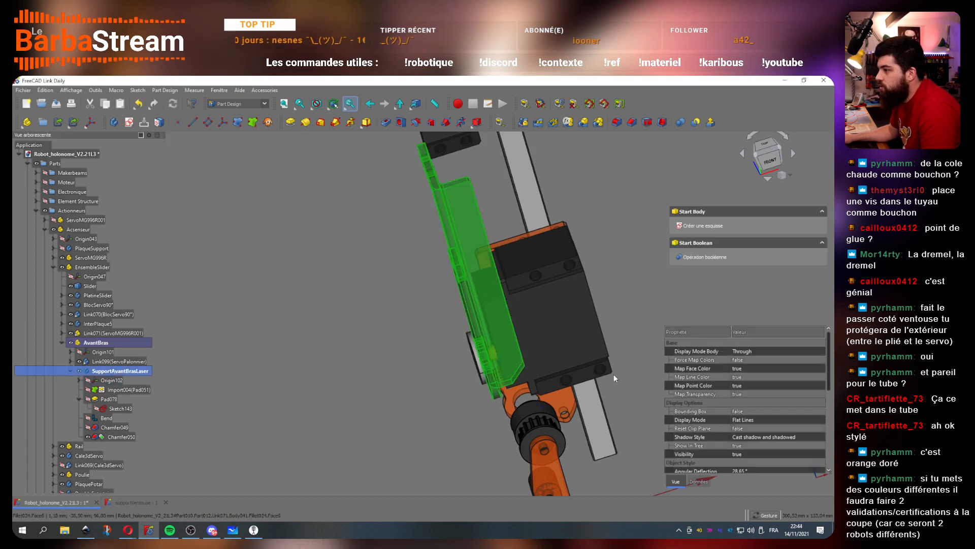
scroll(730, 420, down, 5)
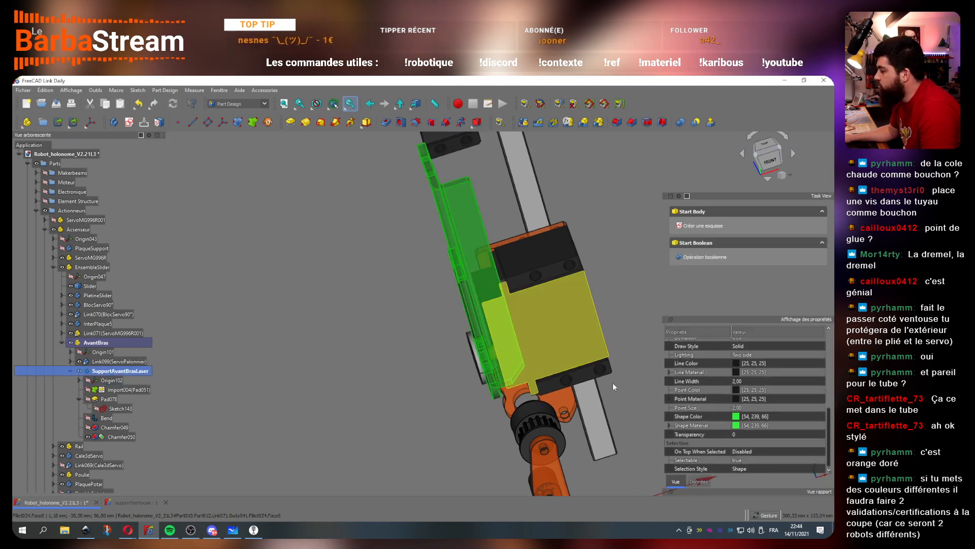
click(343, 322)
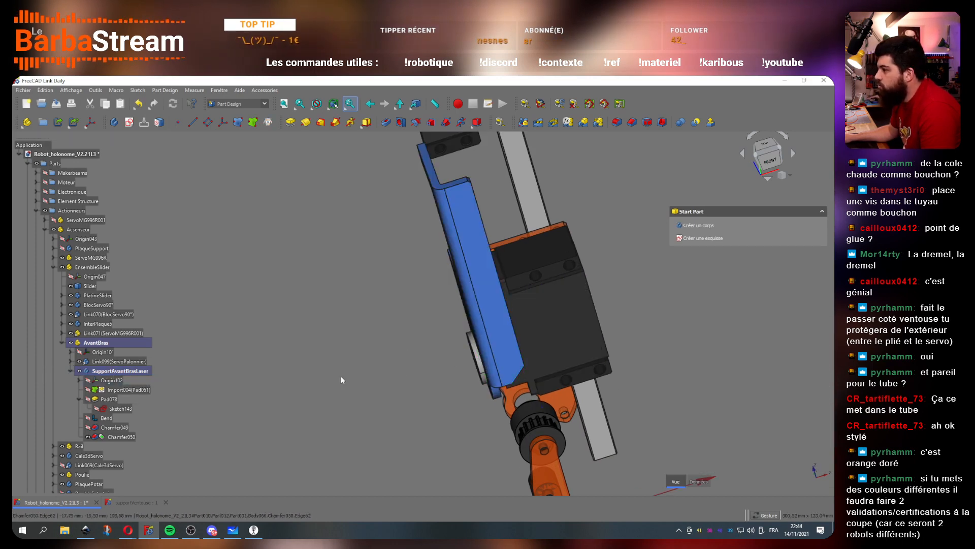
Step: Set the SupportAvantBrasLaser body's shape color to orange (#ff5500)
click(116, 371)
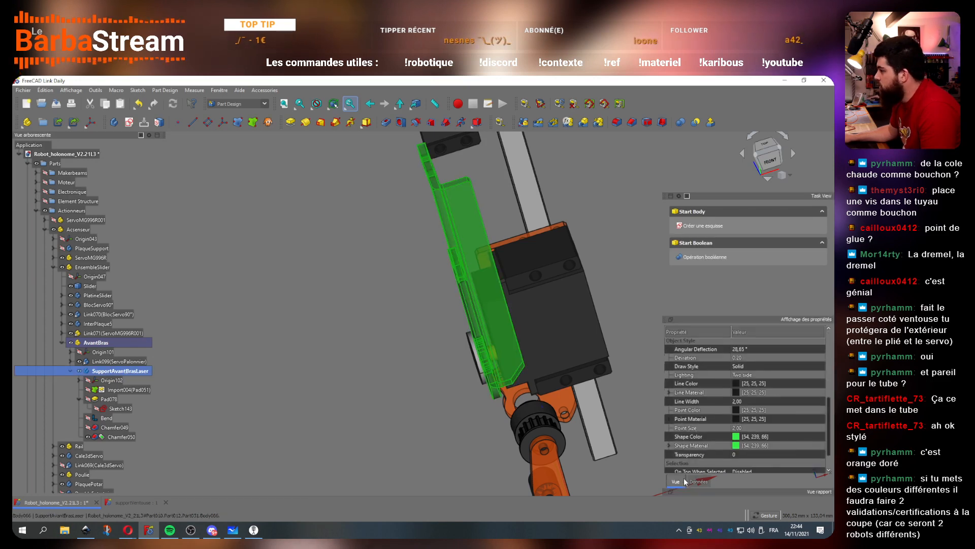
click(776, 436)
click(777, 435)
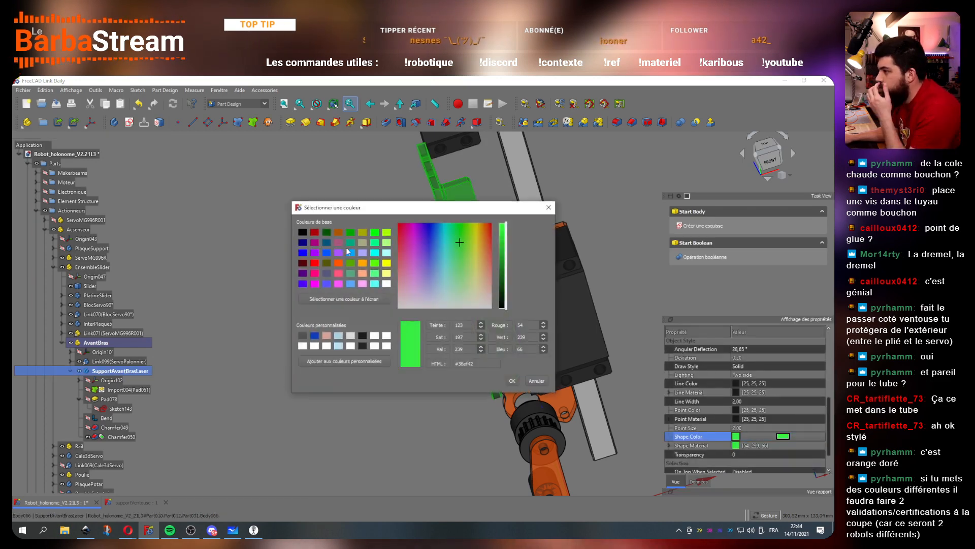
click(363, 263)
click(338, 263)
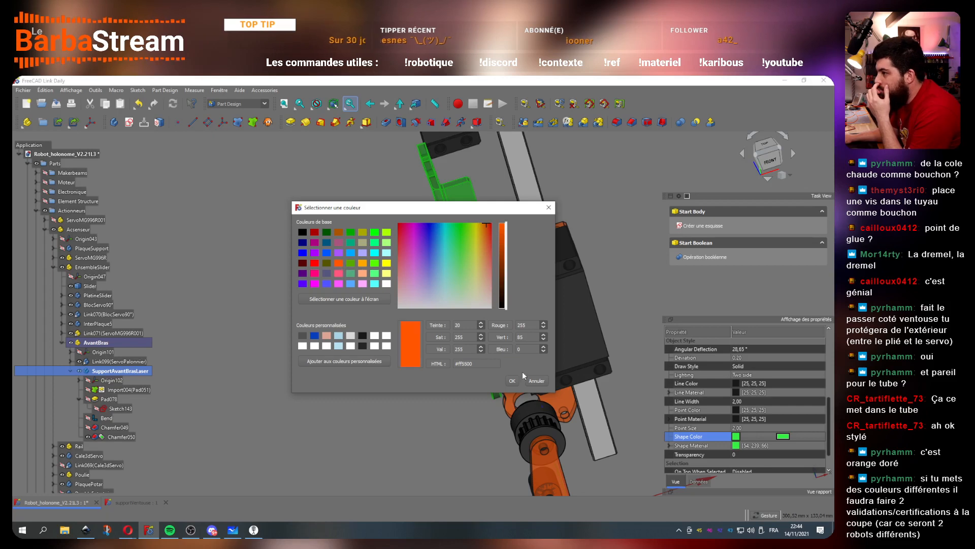
click(513, 380)
click(413, 367)
Step: Set the SupportAvantBrasLaser body's transparency to 50
drag(407, 366, 550, 356)
scroll(455, 377, down, 5)
scroll(493, 303, up, 5)
click(136, 371)
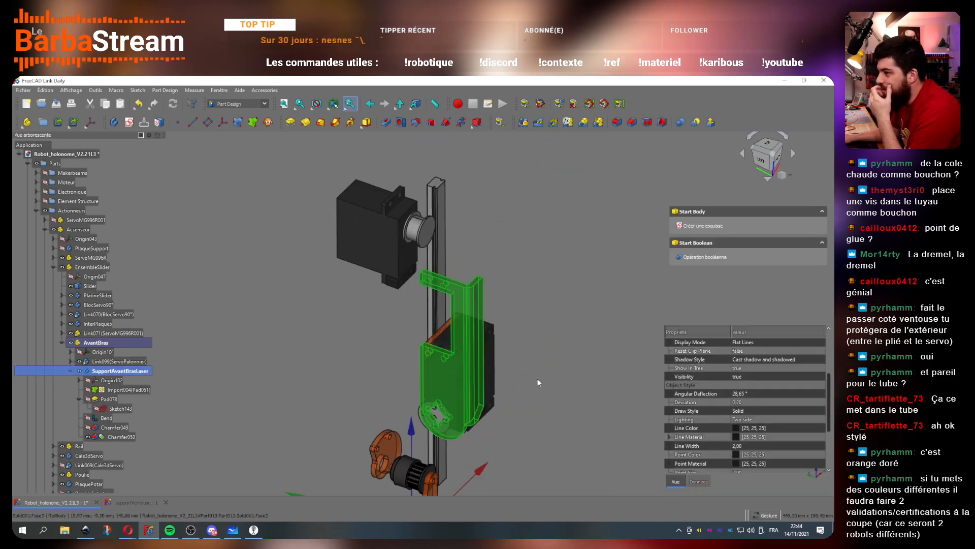
click(744, 434)
text(50)
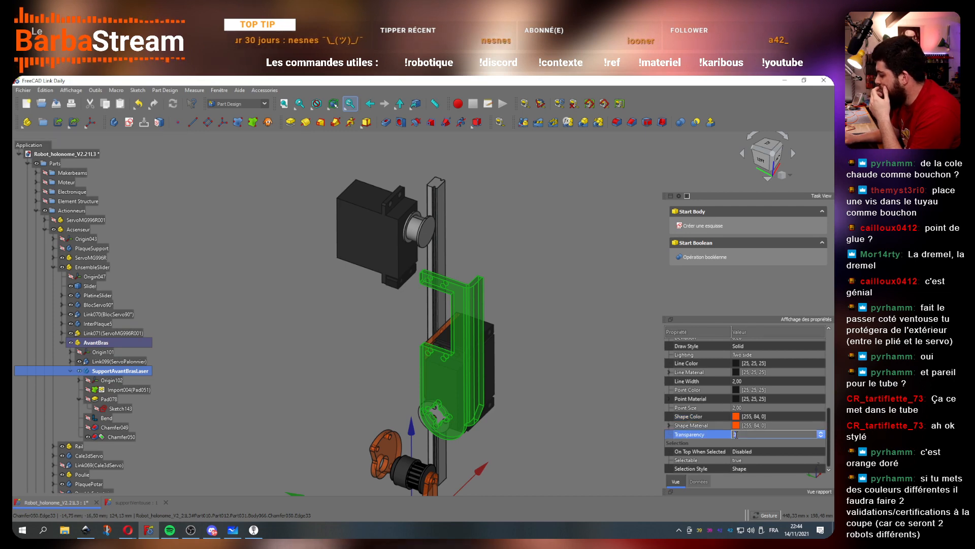
key(Return)
click(565, 334)
drag(564, 389, 489, 349)
scroll(478, 327, up, 1)
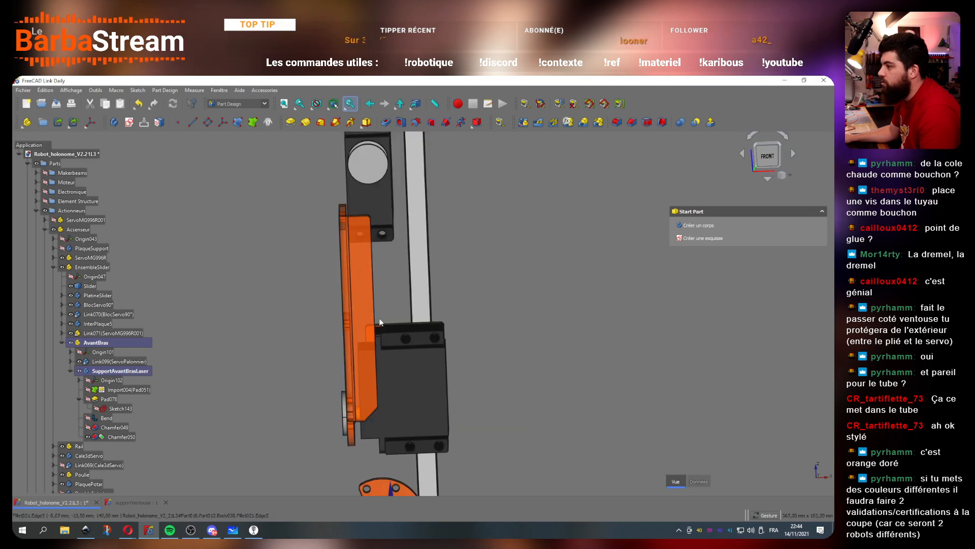
Step: Create a new sketch on the large flat face of the forearm support's flange
click(359, 310)
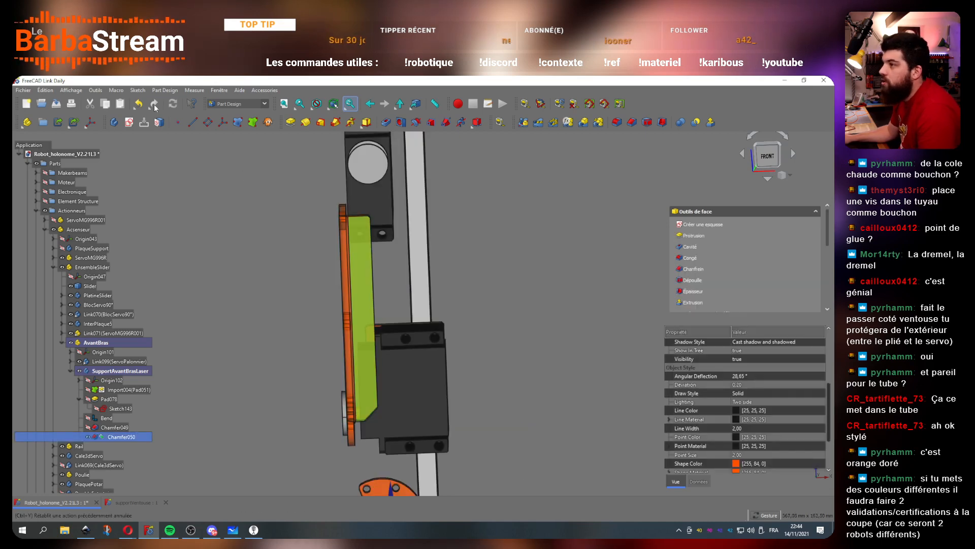
click(129, 122)
scroll(380, 286, down, 1)
scroll(379, 337, up, 3)
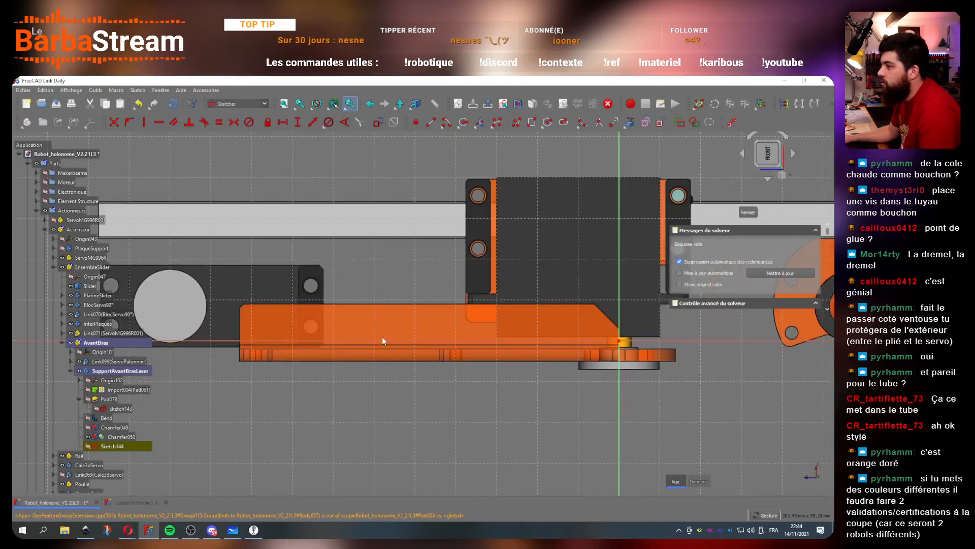
scroll(310, 333, up, 2)
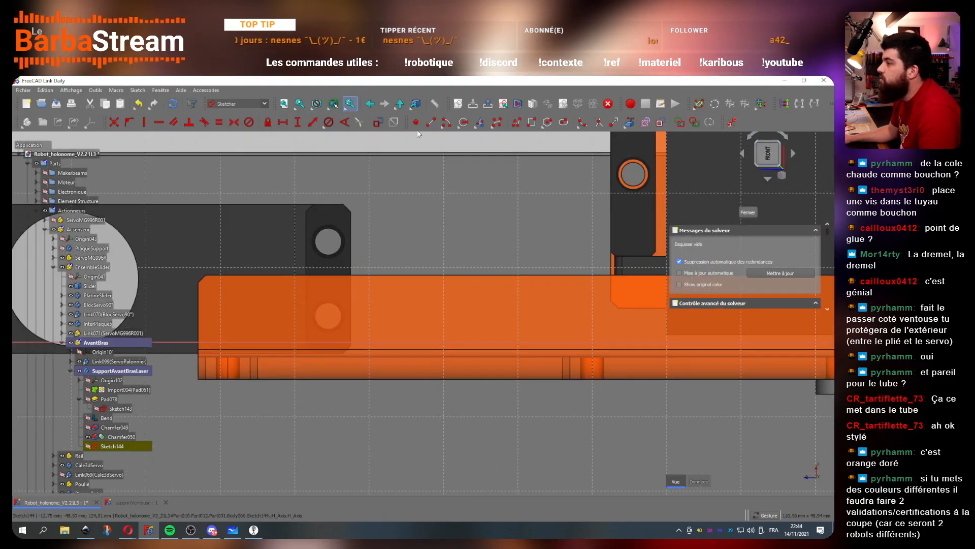
scroll(377, 295, down, 3)
scroll(418, 297, up, 2)
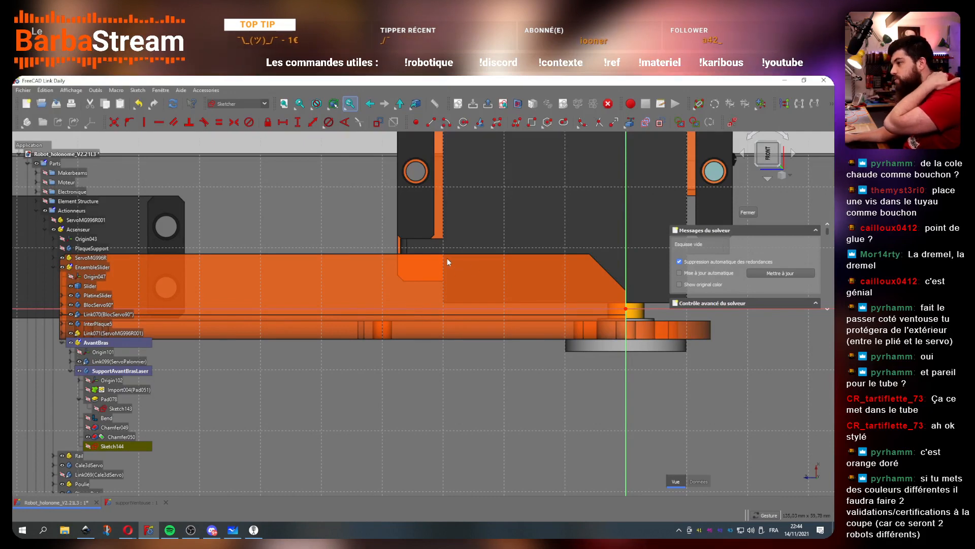
scroll(230, 254, down, 2)
scroll(240, 255, up, 3)
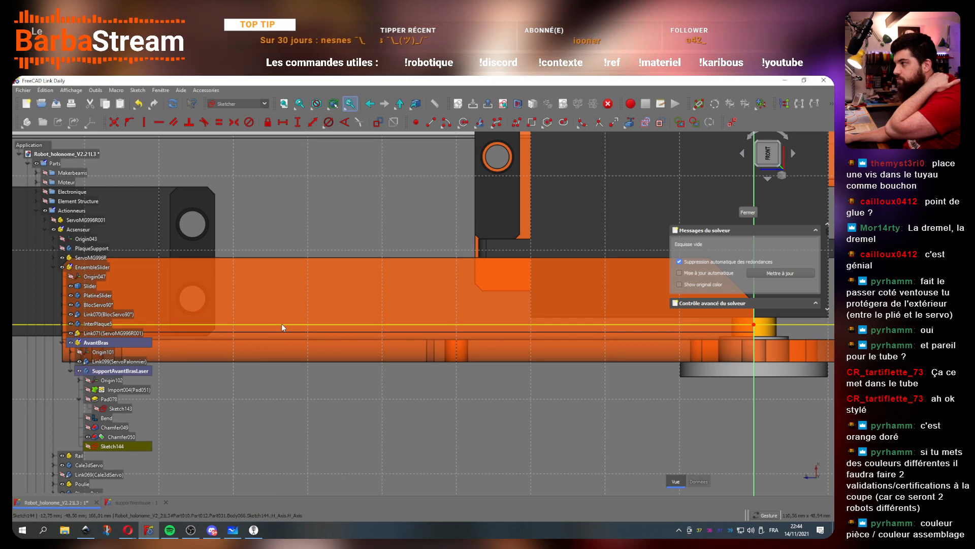
scroll(416, 324, down, 3)
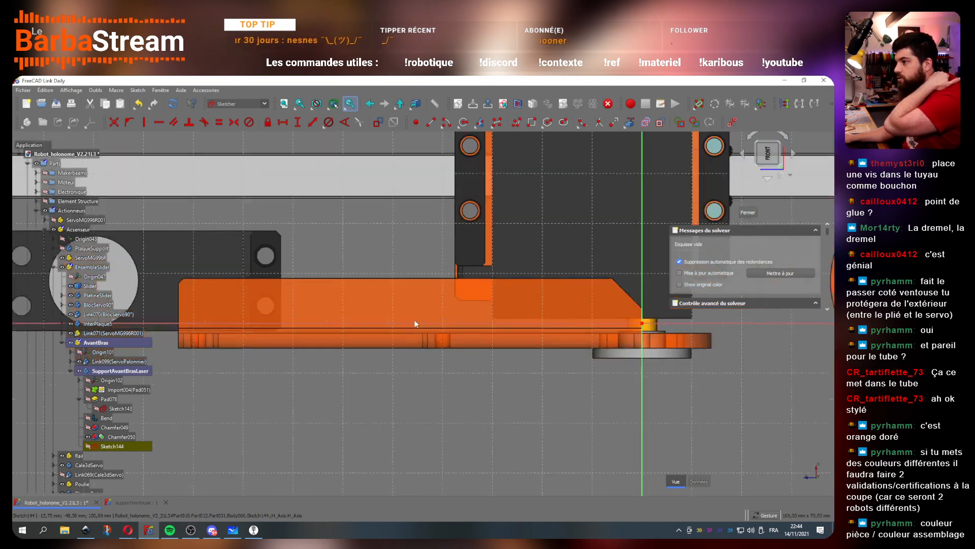
scroll(235, 314, up, 4)
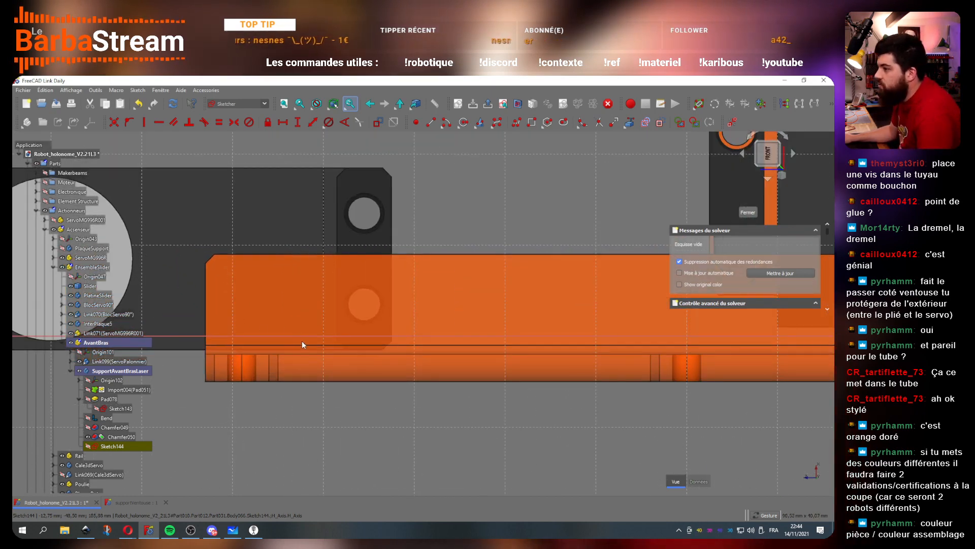
scroll(299, 338, down, 3)
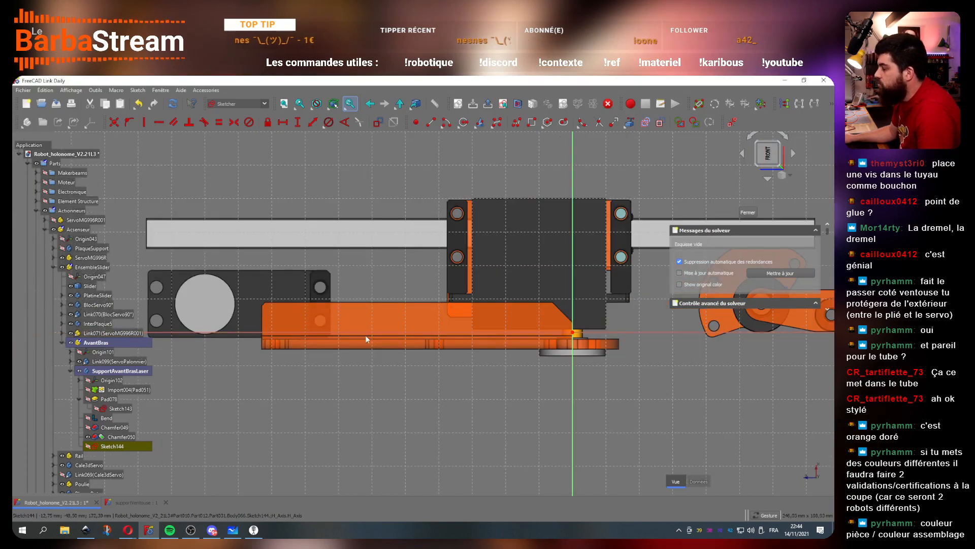
scroll(294, 329, up, 4)
Step: Import the flange face's long upper and lower edges into the sketch as external geometry
click(649, 123)
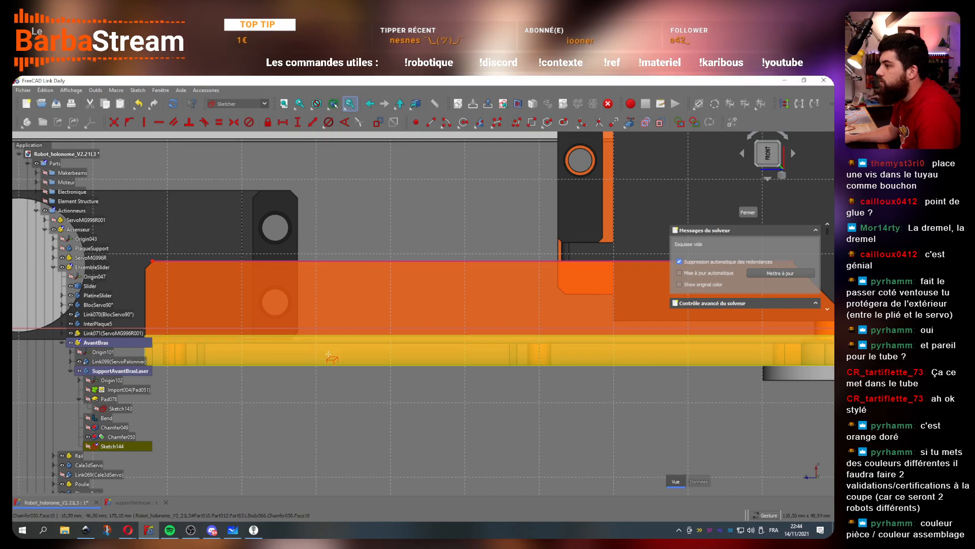
click(344, 336)
scroll(370, 331, down, 3)
scroll(292, 294, up, 4)
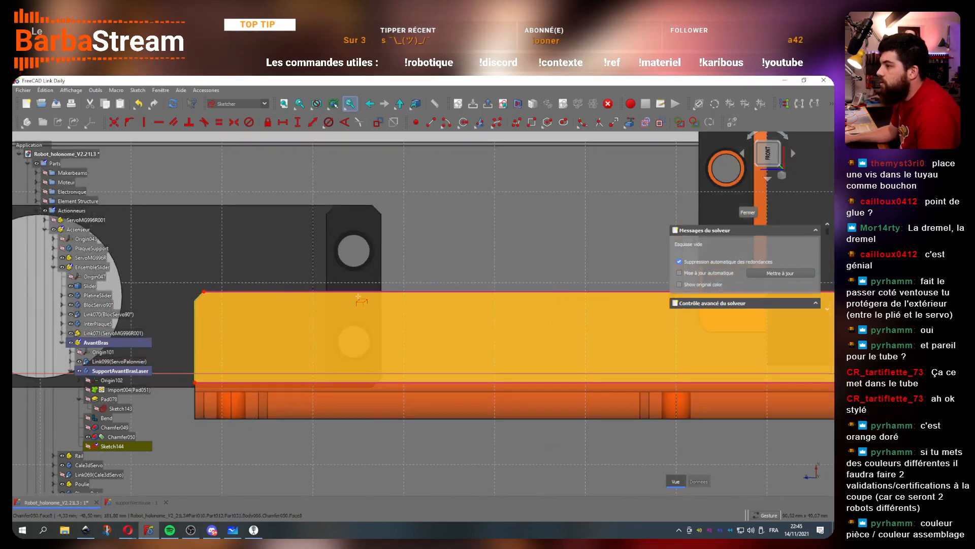
scroll(361, 172, down, 3)
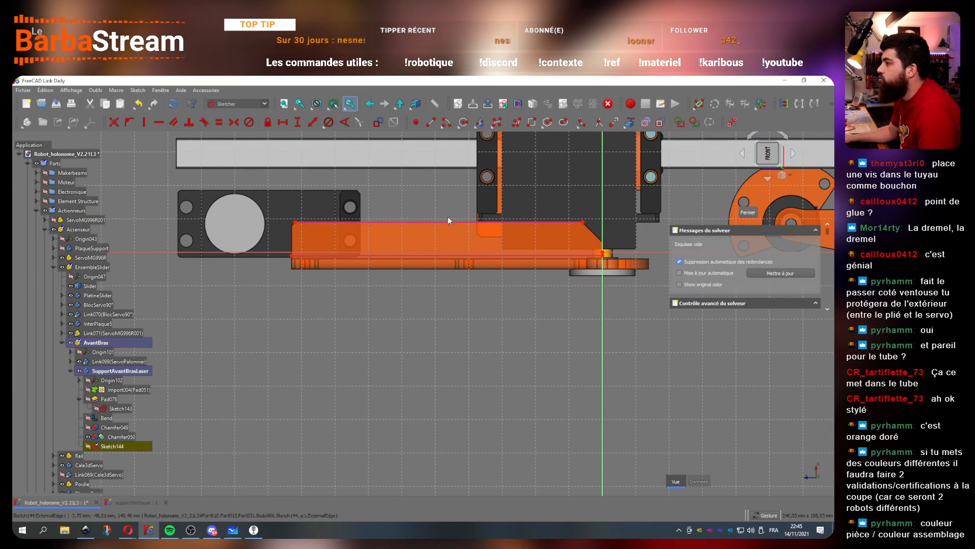
Step: Draw a vertical line between the flange's upper and lower edges and convert it to construction geometry
scroll(447, 215, up, 4)
key(g)
key(l)
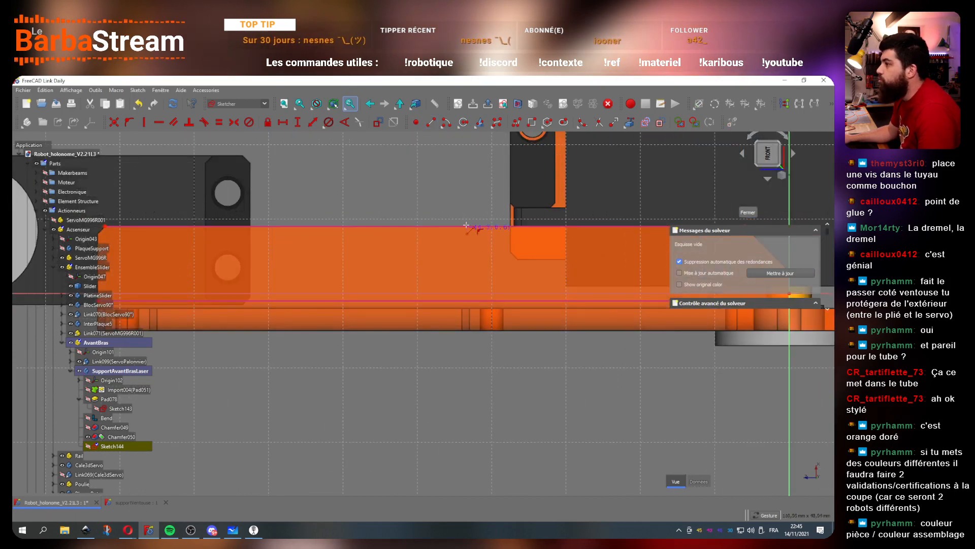
click(469, 227)
click(469, 299)
key(Escape)
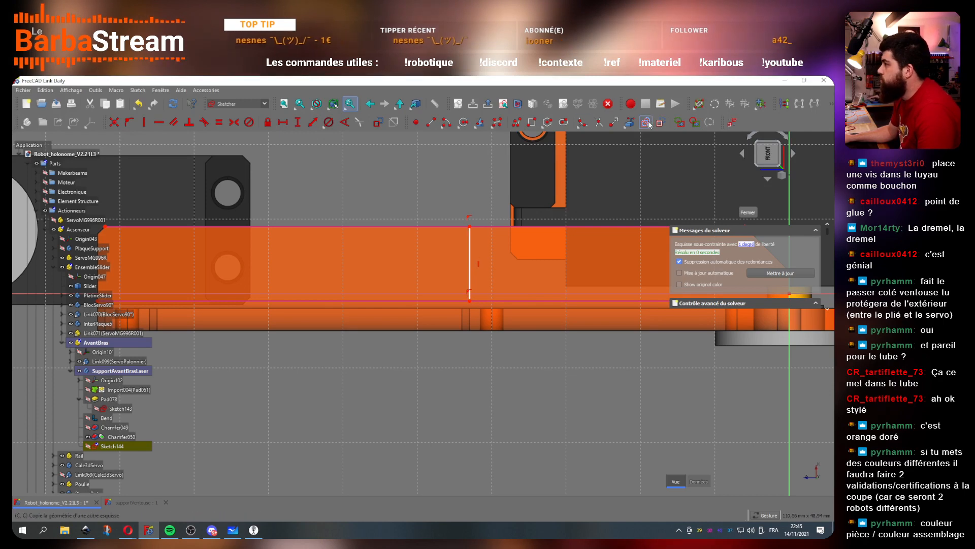
click(471, 254)
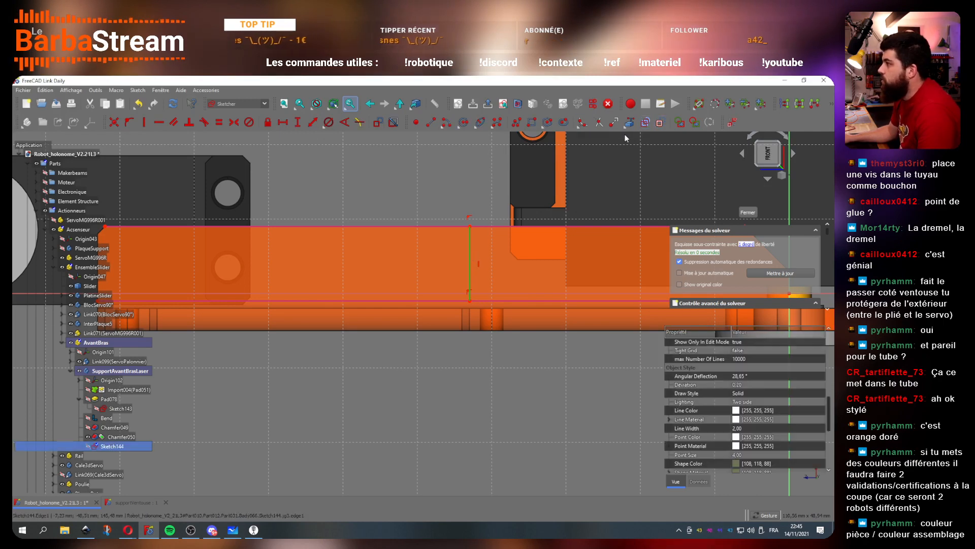
click(660, 122)
Step: Centre the construction line with a symmetry constraint placing its lower endpoint midway between the two ends of the flange's lower edge
scroll(470, 223, down, 3)
click(287, 228)
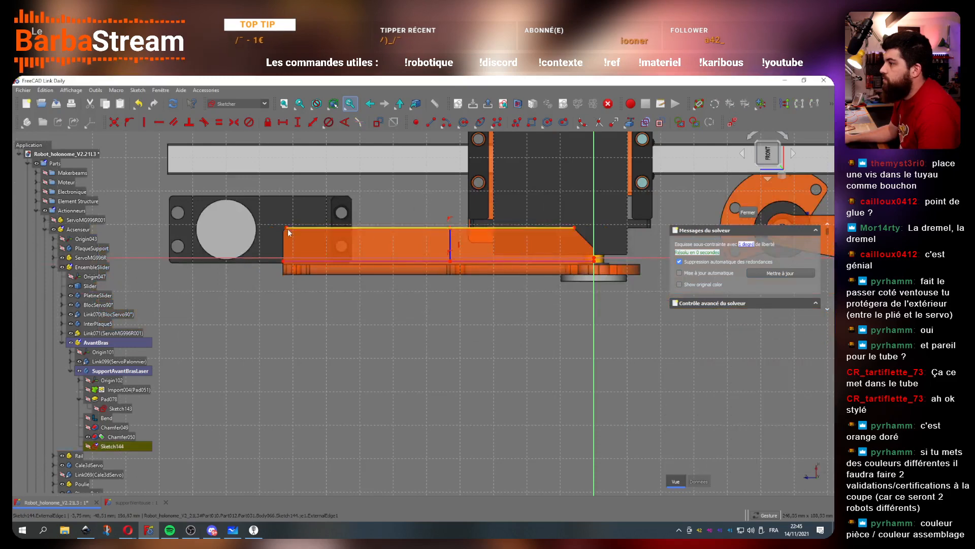
click(407, 200)
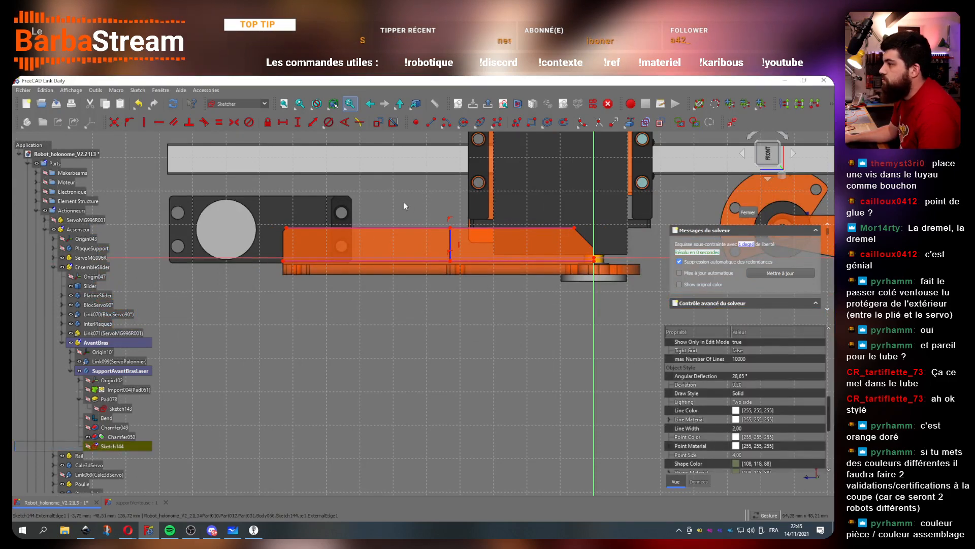
click(283, 262)
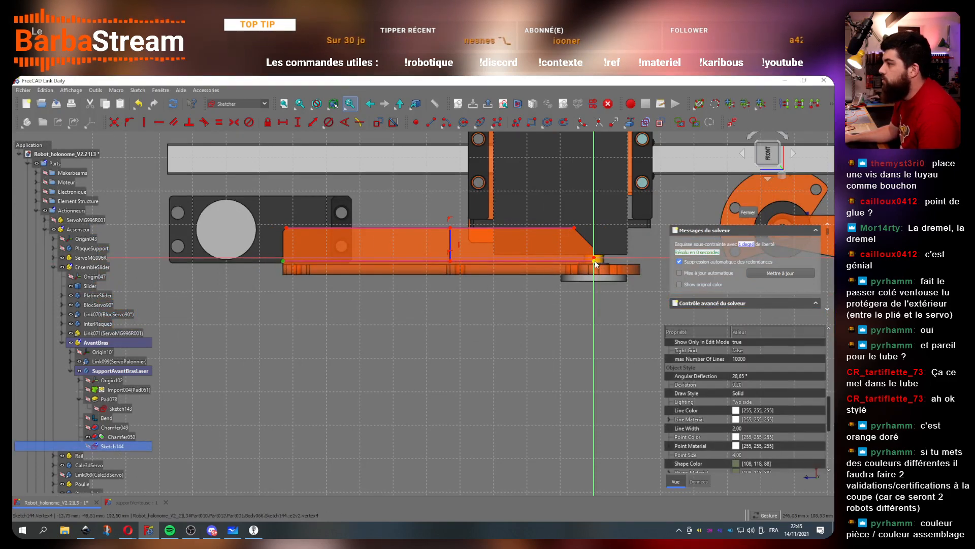
click(450, 261)
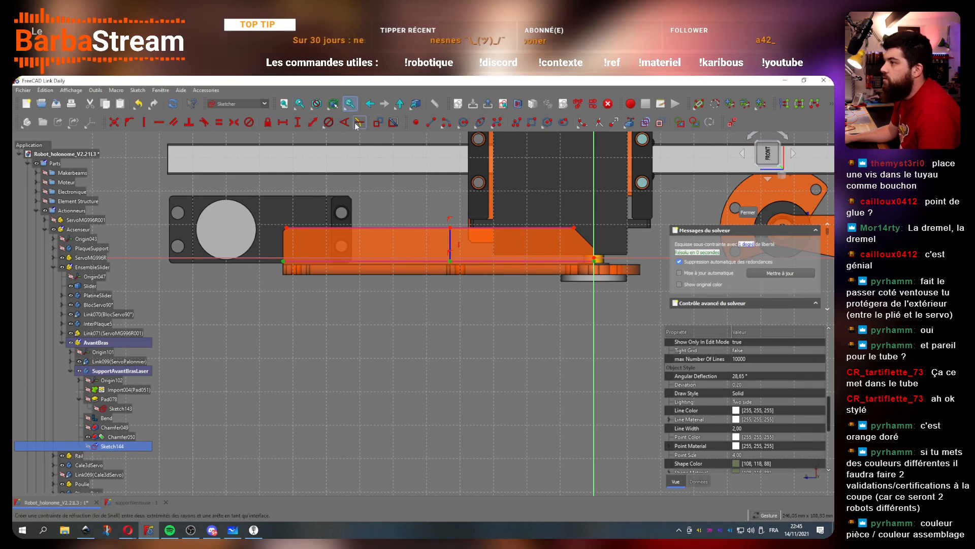
click(234, 121)
scroll(418, 224, up, 3)
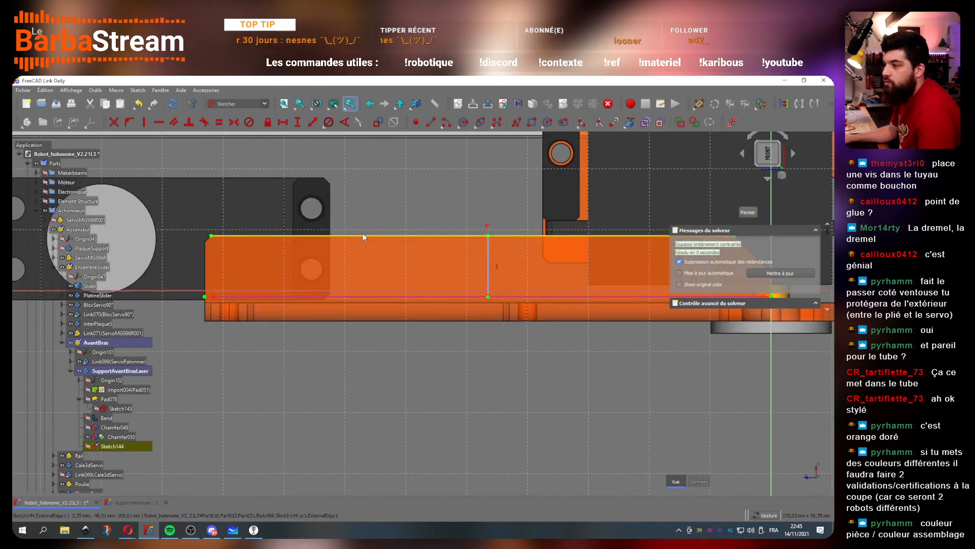
scroll(363, 234, down, 2)
scroll(249, 245, up, 3)
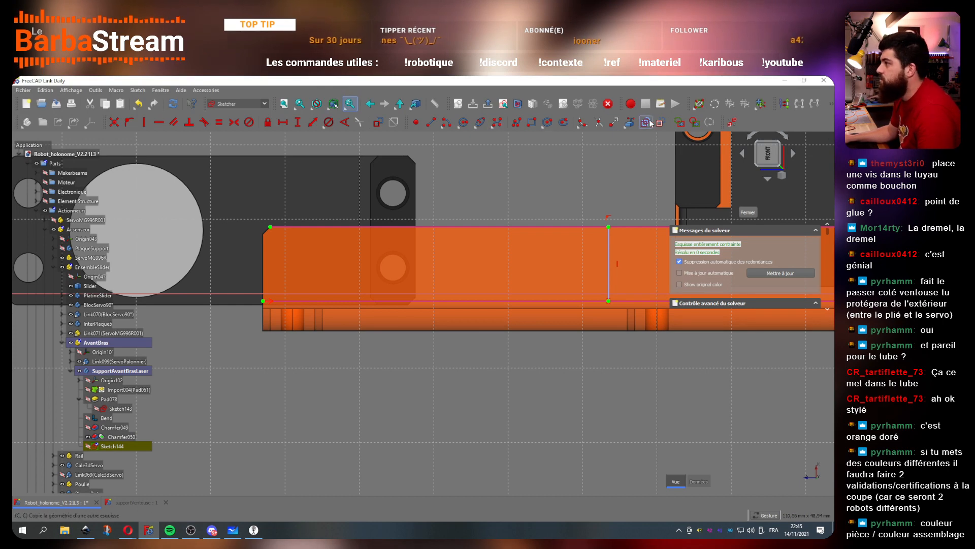
Step: Sketch four horizontal slots, with one upper and one lower slot on each side of the construction line
click(564, 124)
scroll(339, 412, up, 2)
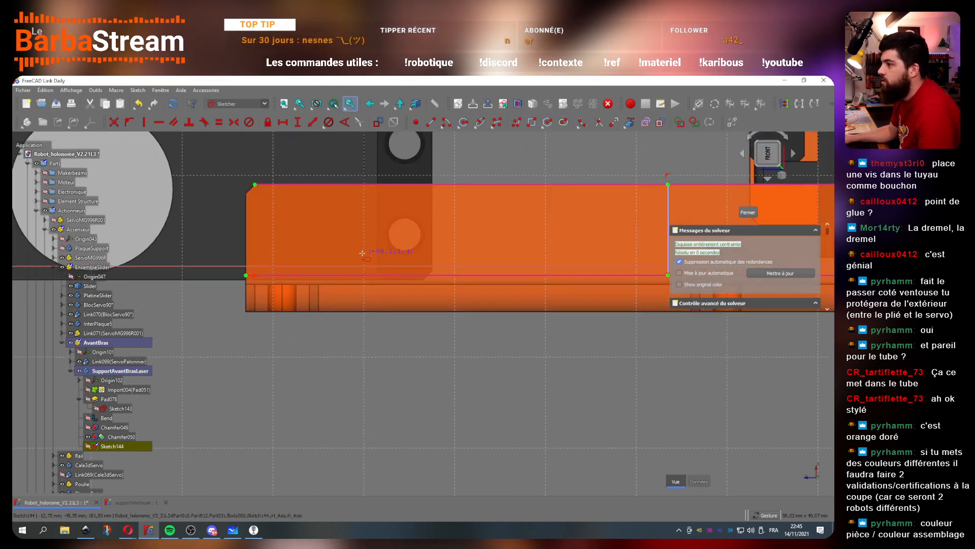
click(407, 276)
scroll(383, 264, down, 5)
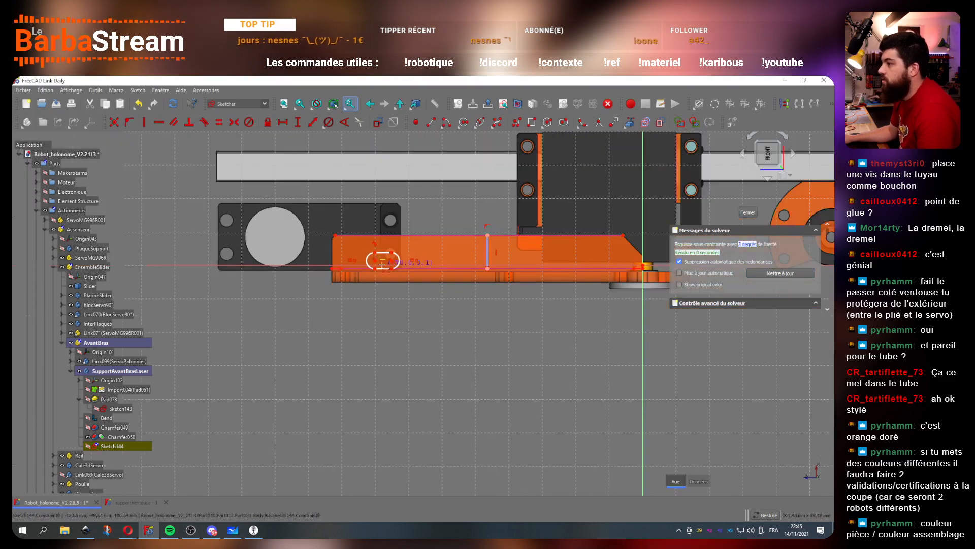
scroll(559, 254, up, 3)
click(534, 262)
click(568, 262)
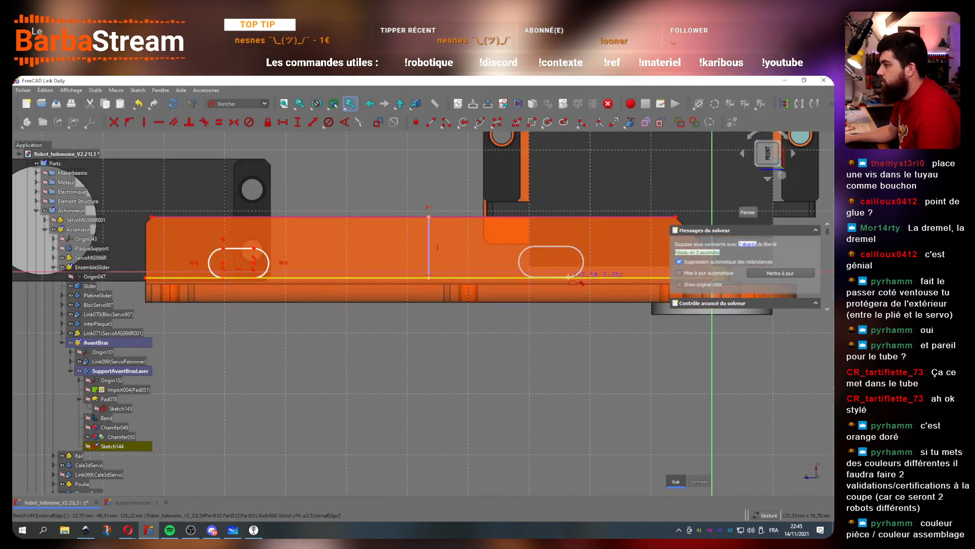
scroll(222, 198, up, 1)
click(216, 196)
click(273, 196)
click(582, 189)
click(642, 189)
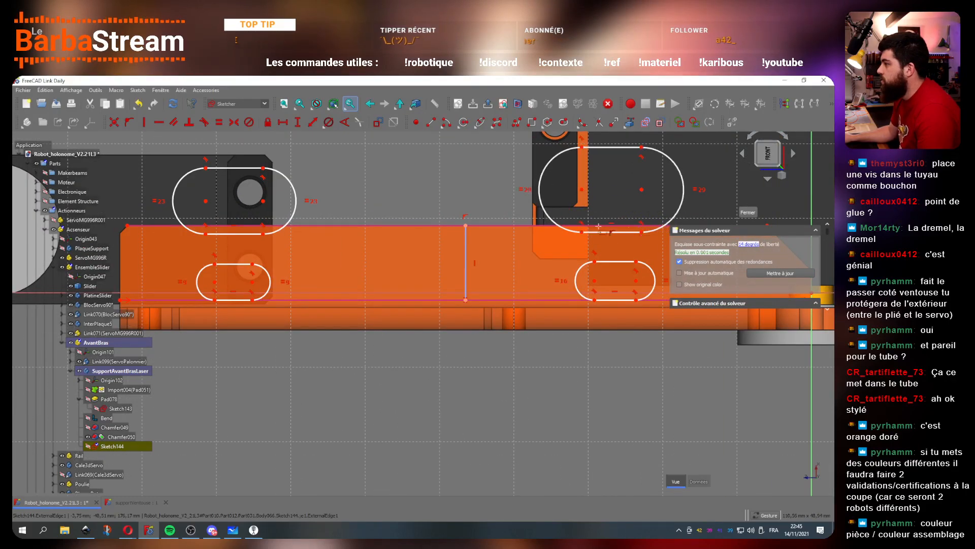
Step: Constrain the end arcs of all four slots to equal radii
click(295, 205)
click(269, 283)
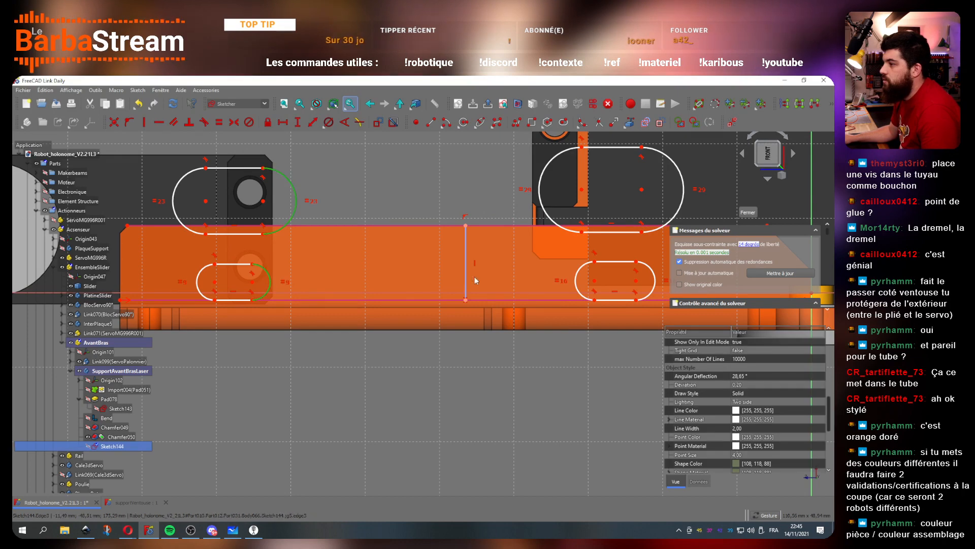
click(579, 276)
click(561, 227)
key(e)
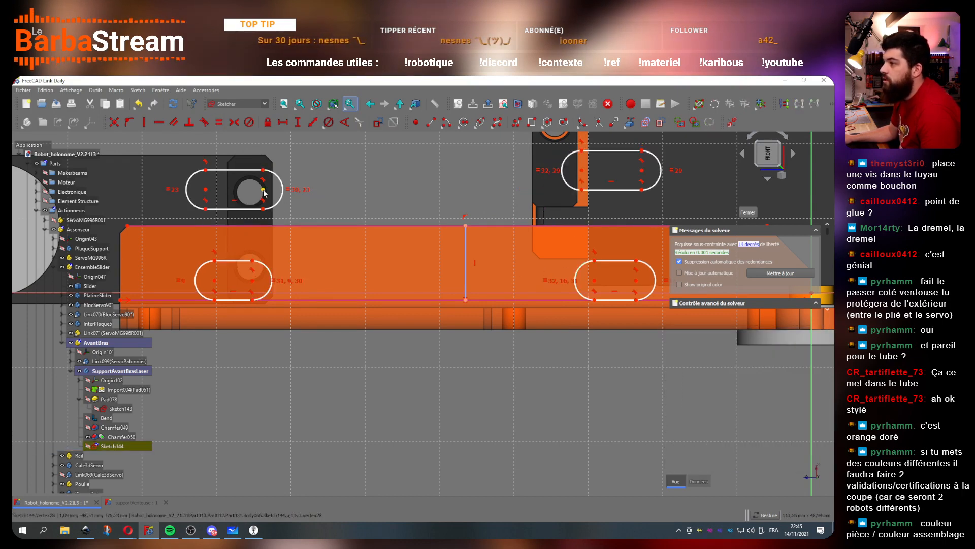
Step: Constrain the straight sides of all four slots to equal length
click(263, 190)
click(333, 200)
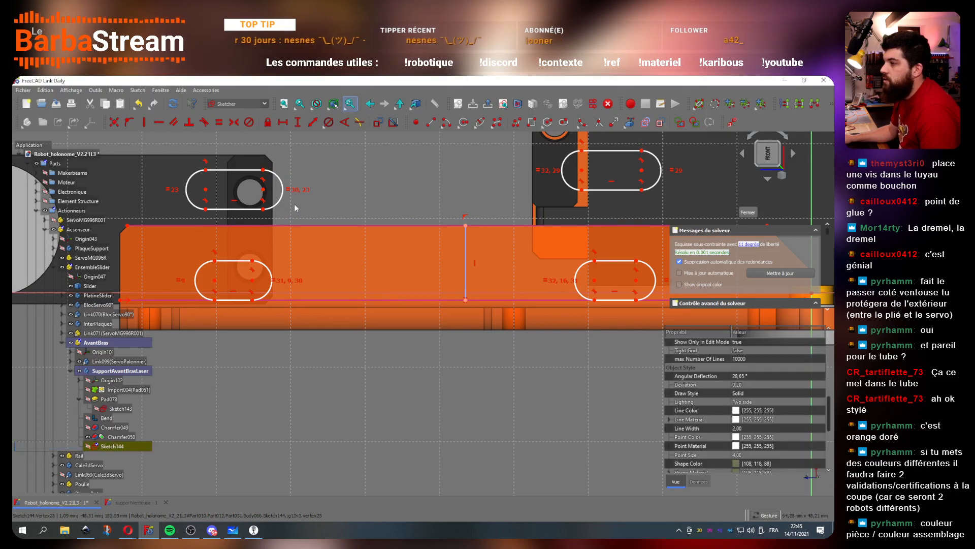
click(250, 209)
click(233, 260)
click(610, 260)
click(615, 191)
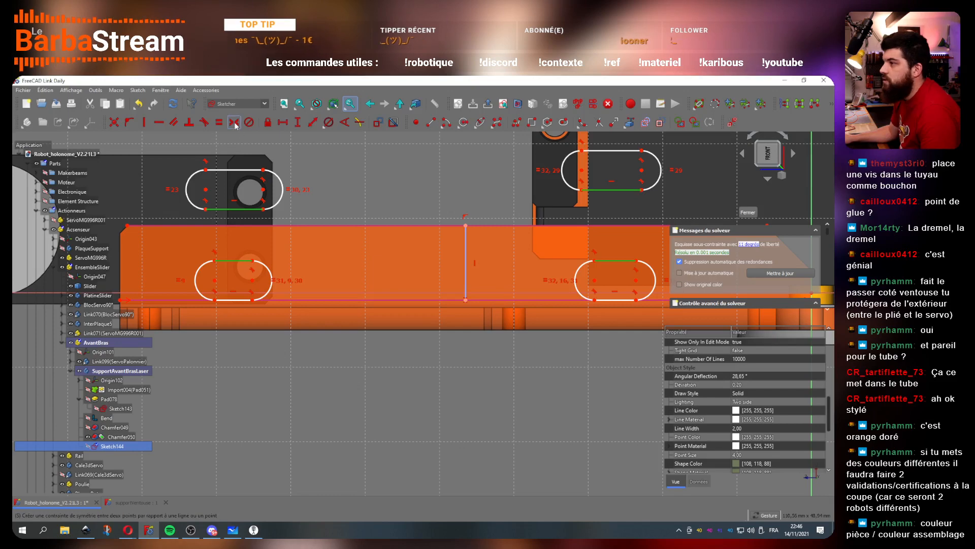
click(219, 122)
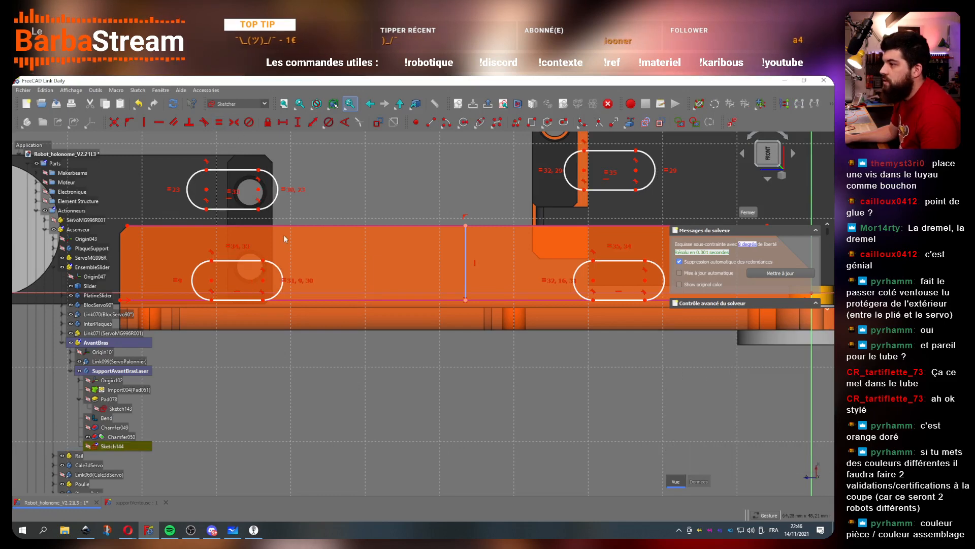
Step: Align the upper and lower slots vertically on each side of the construction line using vertical constraints between their arc endpoints
click(262, 262)
click(144, 122)
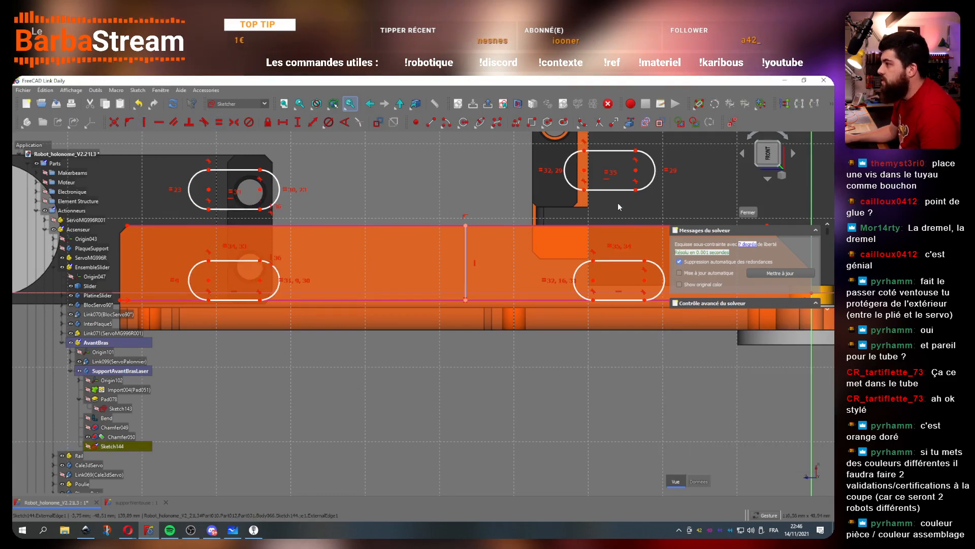
click(584, 190)
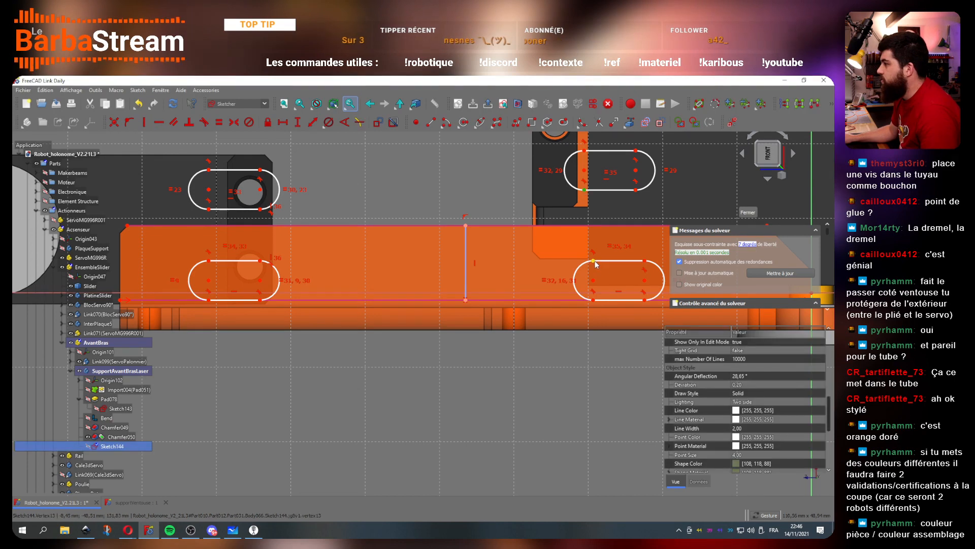
click(144, 121)
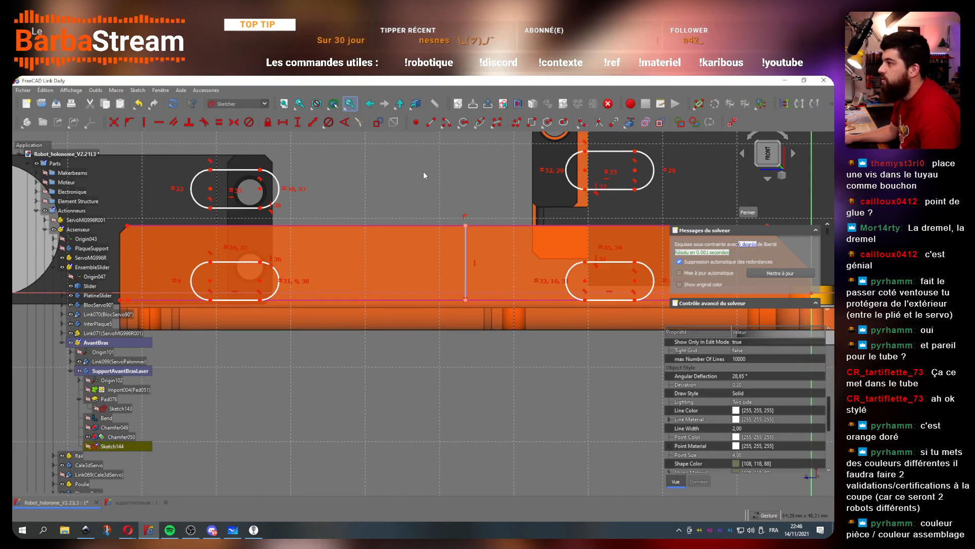
Step: Make the inner lower corners of the two upper slots symmetric about the construction line and move the upper slots toward the flange's upper edge
click(260, 209)
click(586, 191)
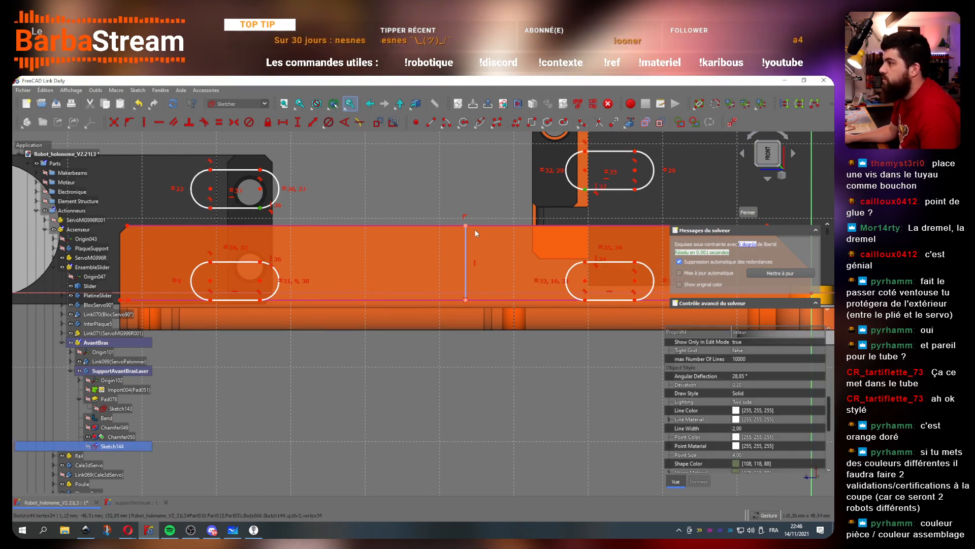
click(467, 236)
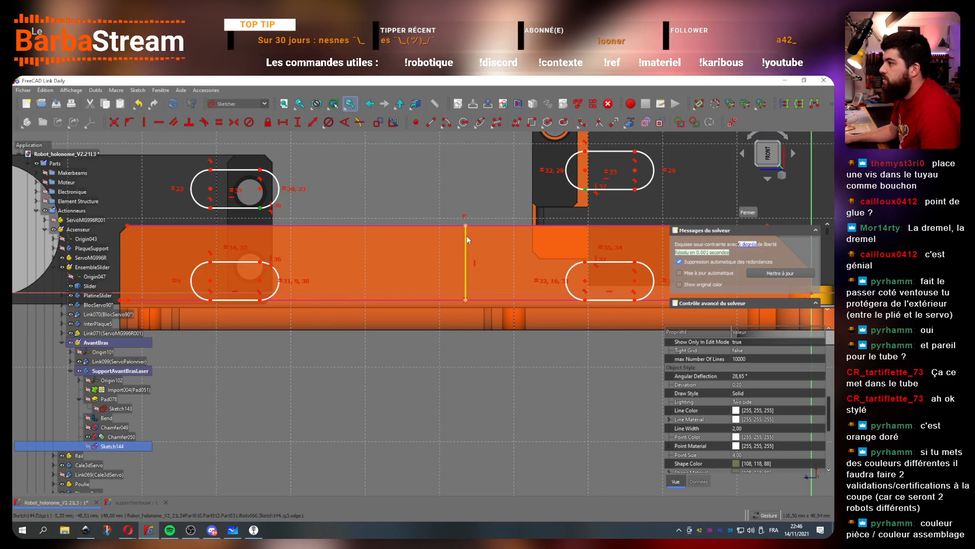
click(234, 122)
drag(610, 197, 636, 214)
scroll(342, 239, up, 2)
scroll(343, 240, up, 1)
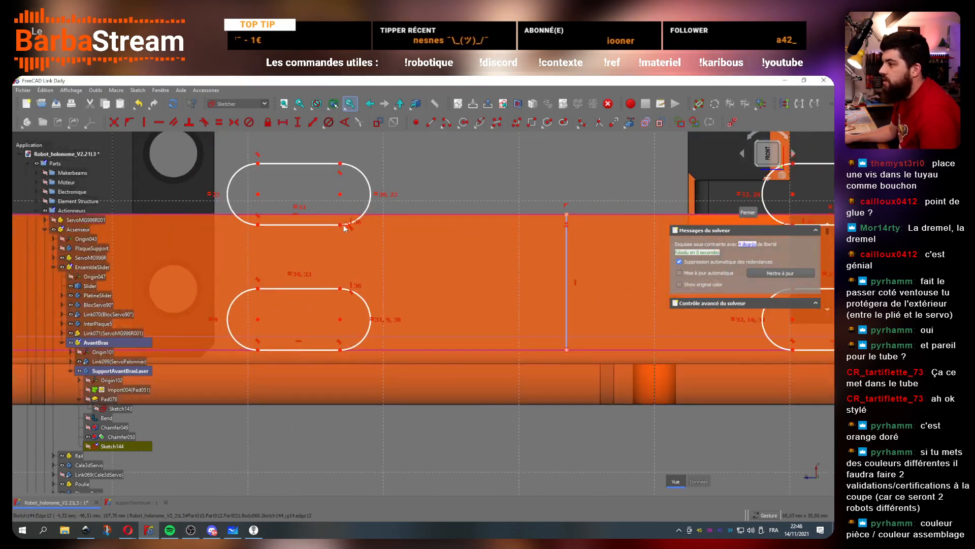
Step: Constrain the vertical distance between the upper and lower slots on one side of the construction line to 5 mm
click(340, 224)
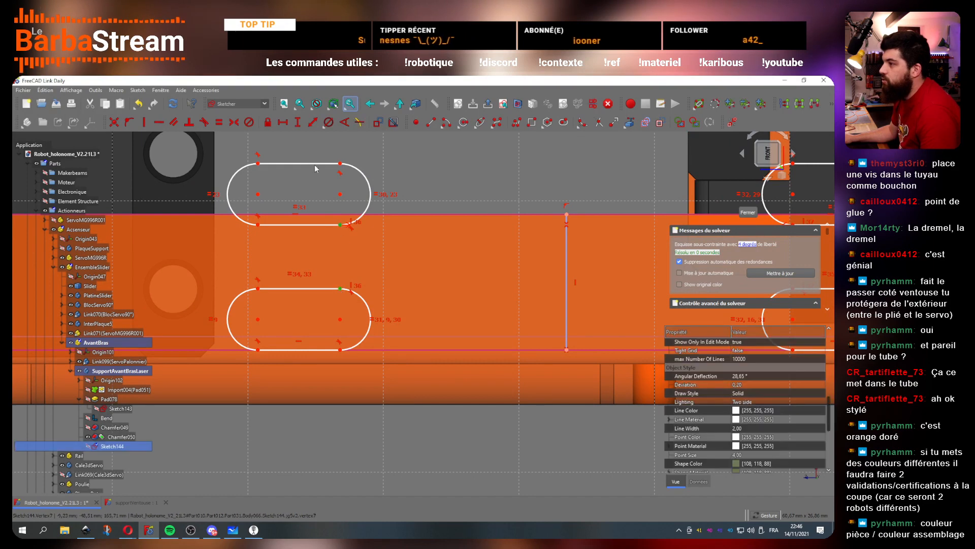
click(299, 122)
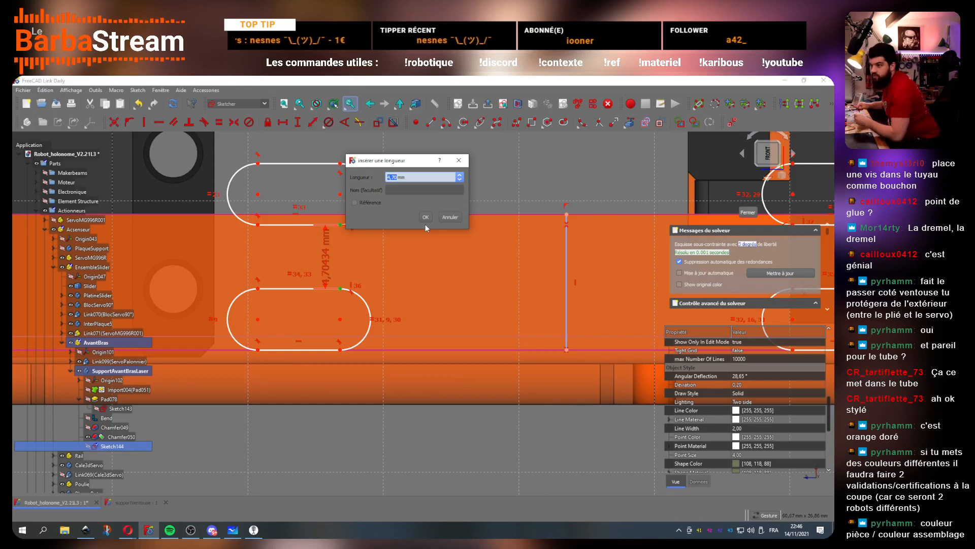
text(5)
key(Return)
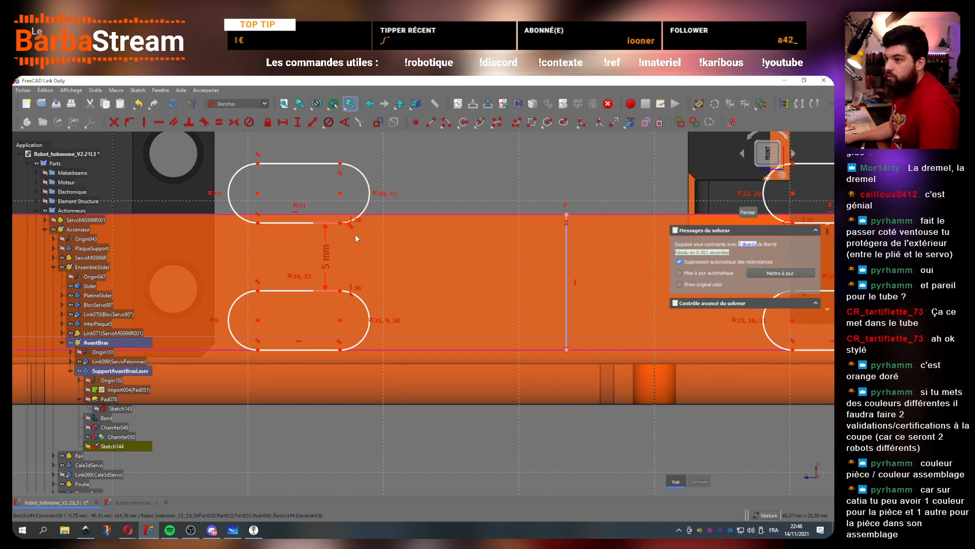
Step: Constrain the straight upper side of the upper slot to a horizontal length of 4 mm
scroll(350, 240, down, 2)
scroll(322, 209, up, 2)
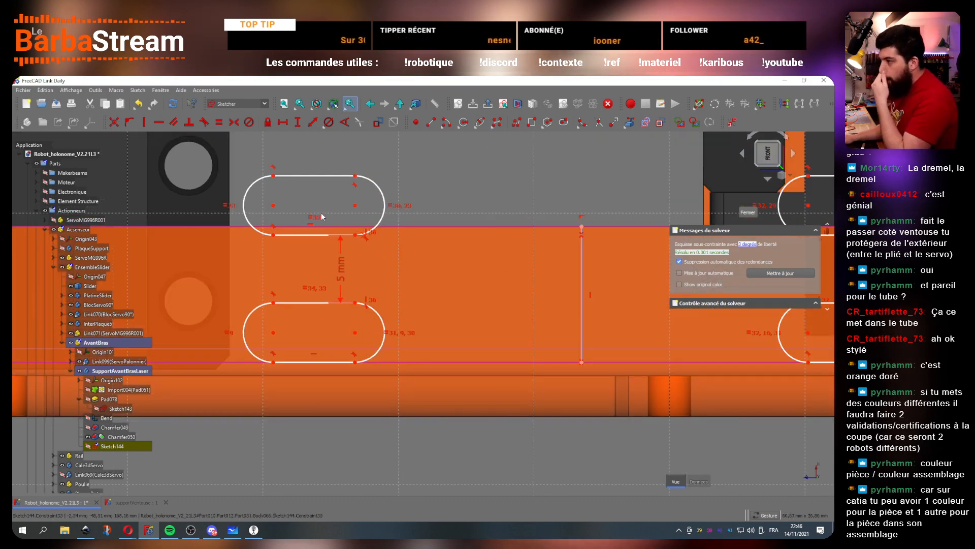
scroll(344, 260, down, 2)
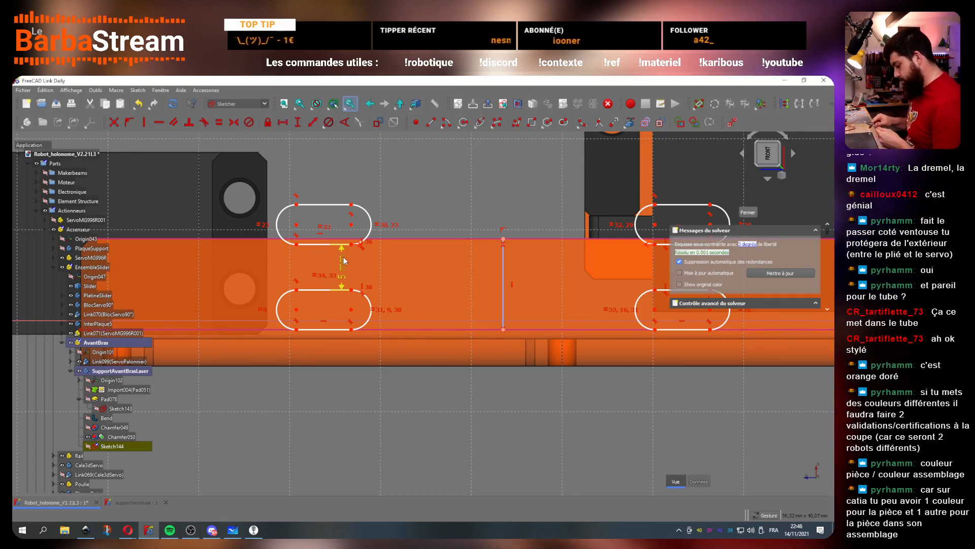
scroll(332, 251, up, 2)
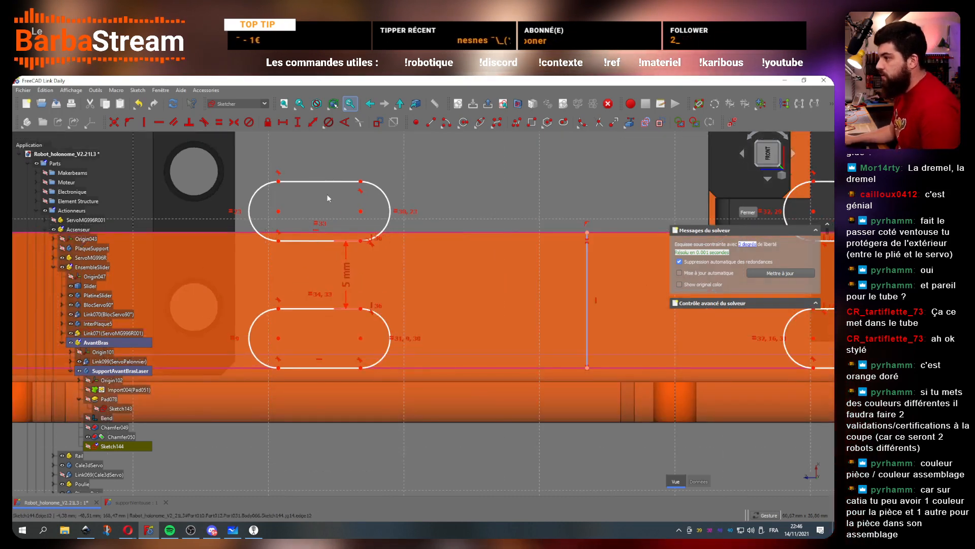
click(318, 181)
click(283, 122)
text(4)
key(Return)
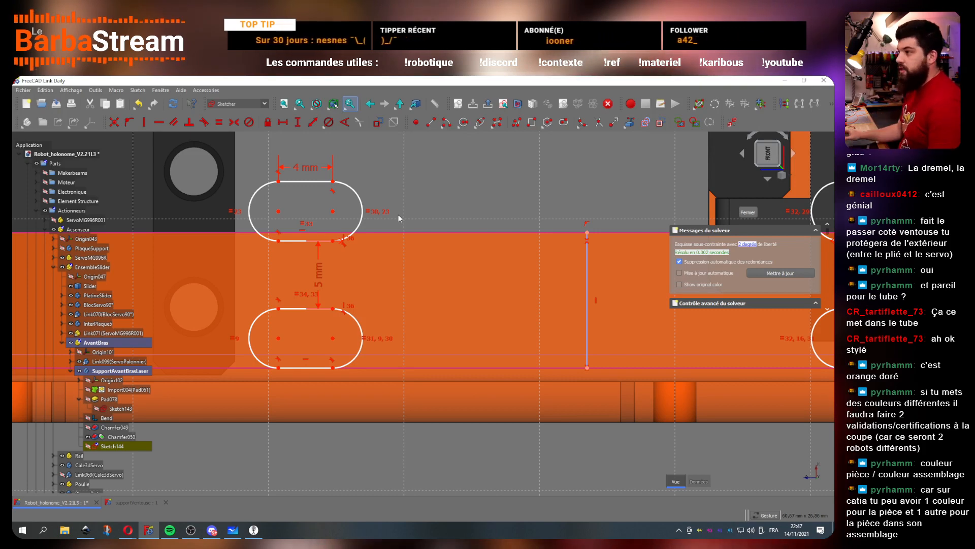
Step: Constrain the end arc of the same upper slot to a diameter of 2 mm
click(362, 211)
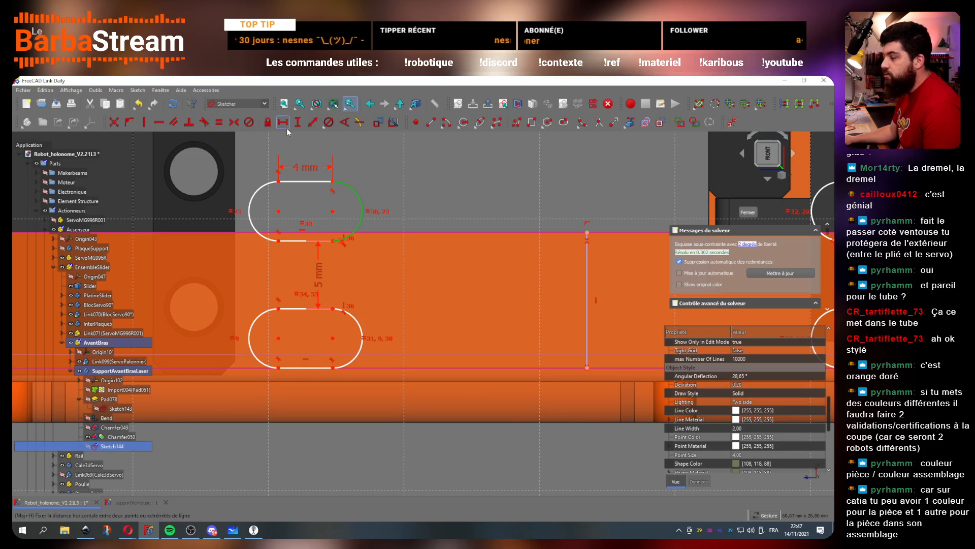
click(330, 122)
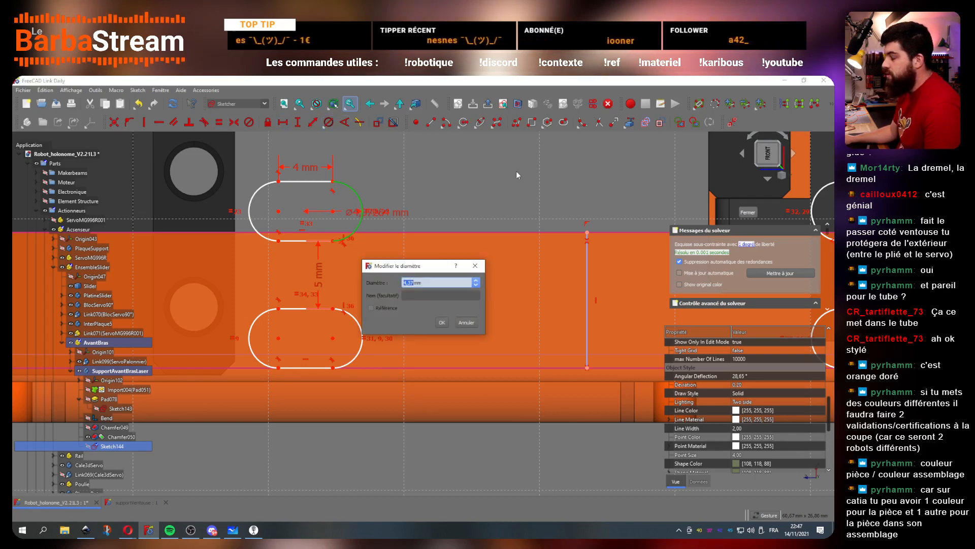
key(Return)
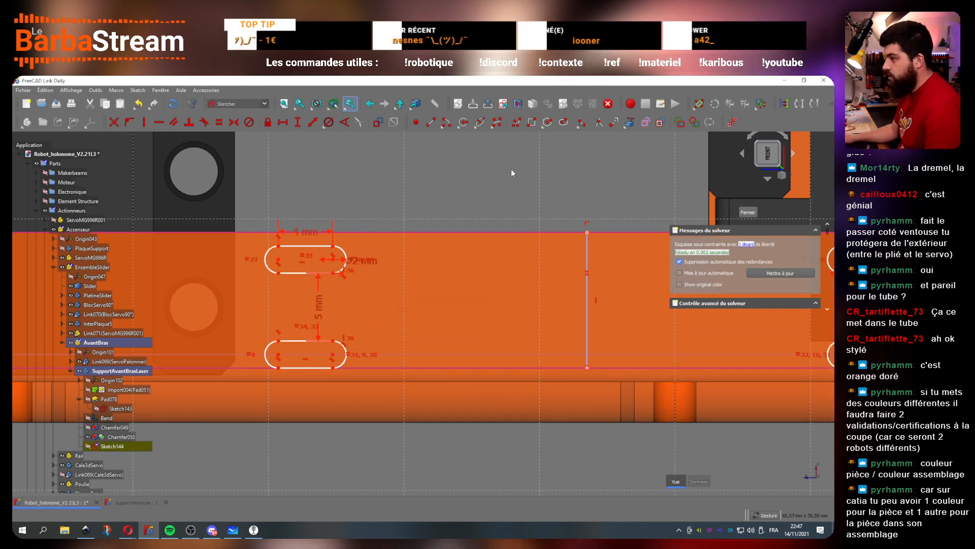
Step: Shift the slots slightly toward the construction line and select the inner arc centre of the dimensioned upper slot
scroll(318, 283, down, 5)
scroll(303, 249, up, 2)
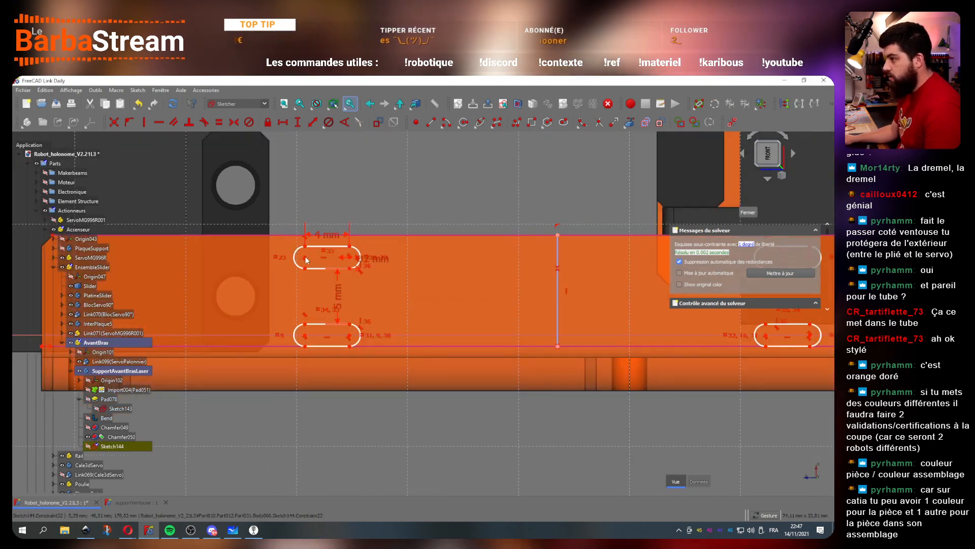
drag(305, 237, 306, 237)
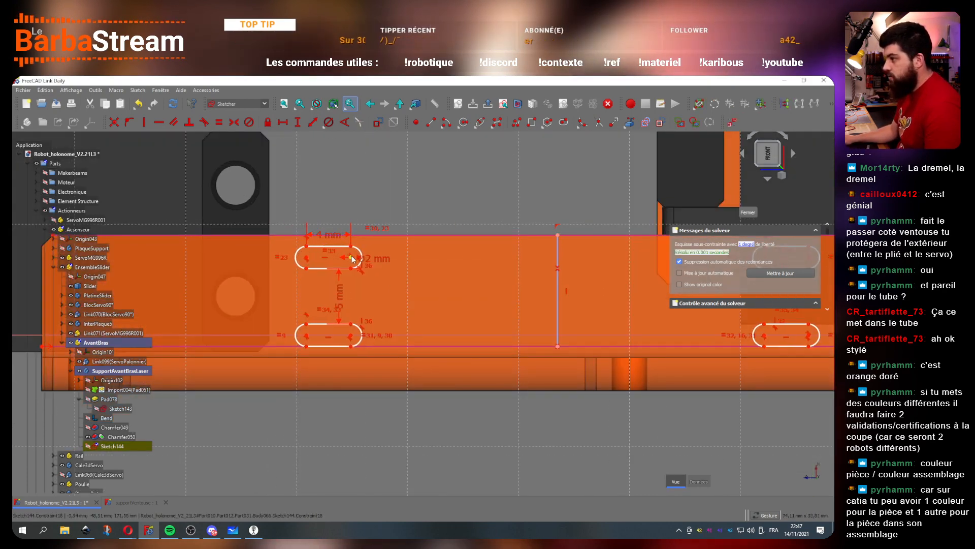
click(352, 260)
scroll(338, 235, down, 3)
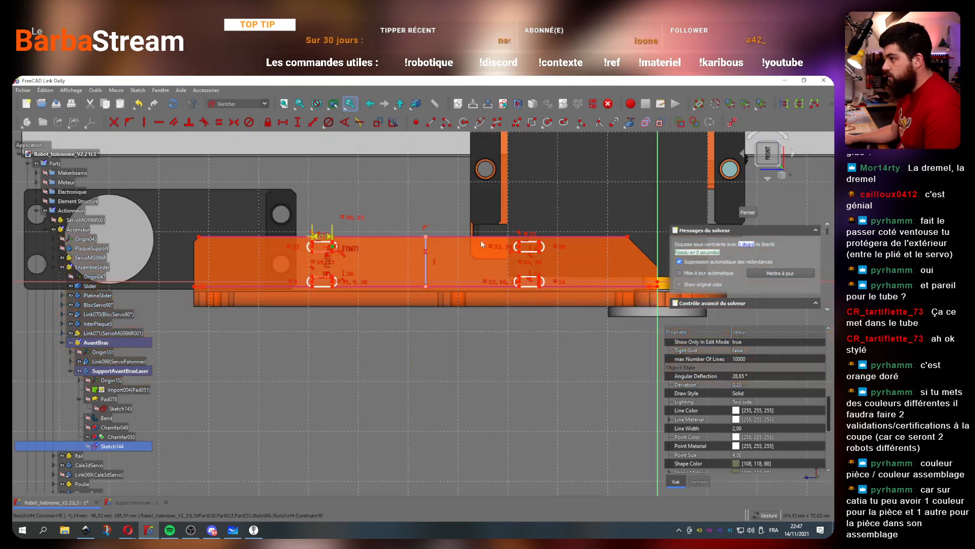
Step: Try deleting the external reference line along the plate's lower edge and moving up the lower left slot's bottom corner
scroll(406, 239, up, 3)
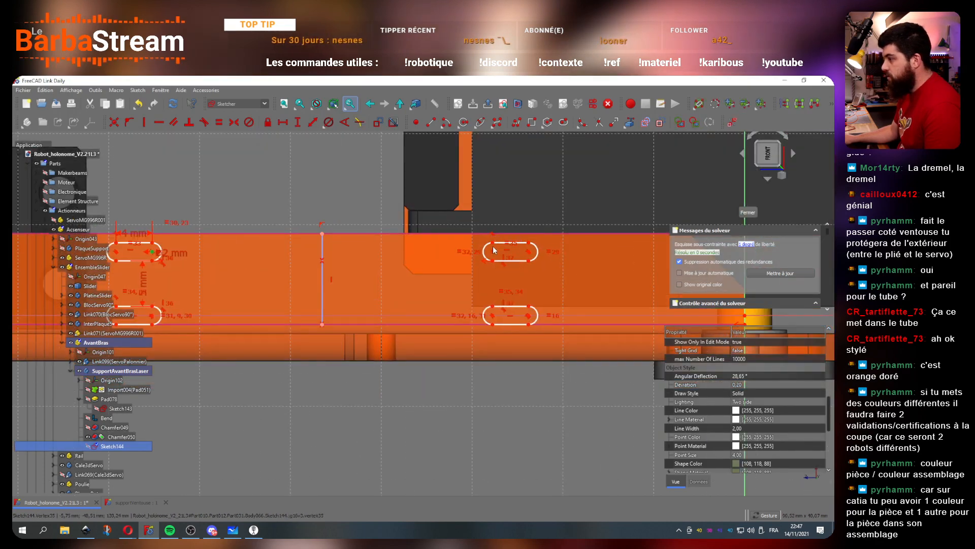
click(493, 250)
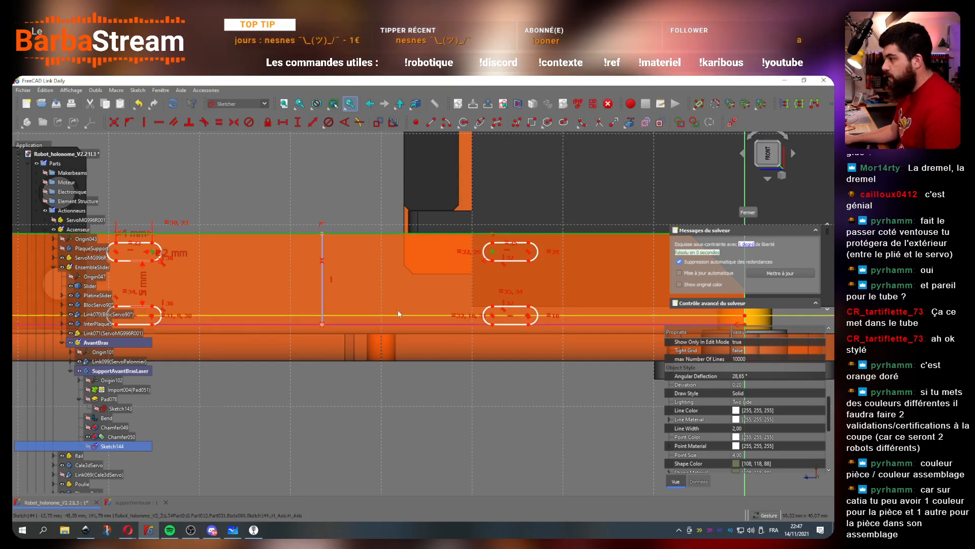
scroll(393, 312, down, 2)
click(259, 329)
scroll(248, 315, up, 8)
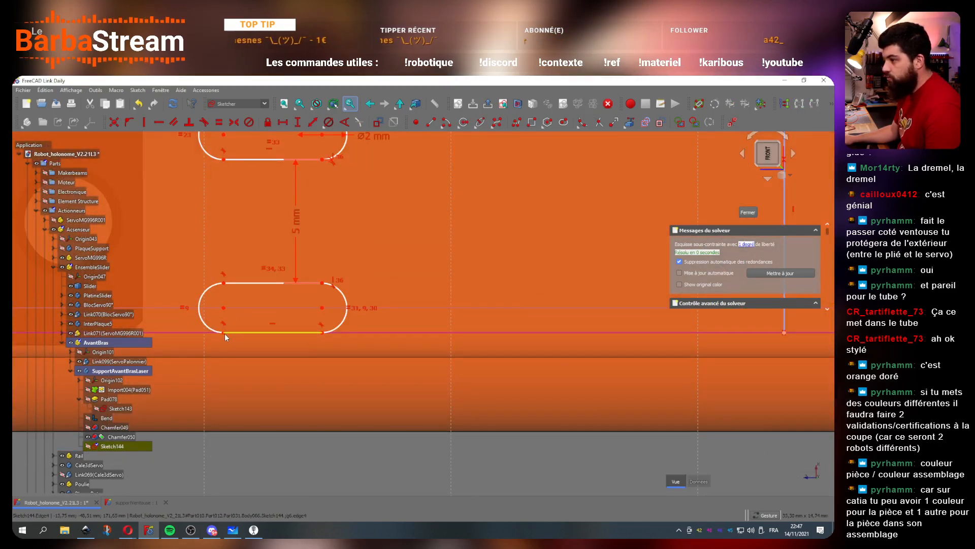
click(224, 333)
scroll(290, 318, down, 2)
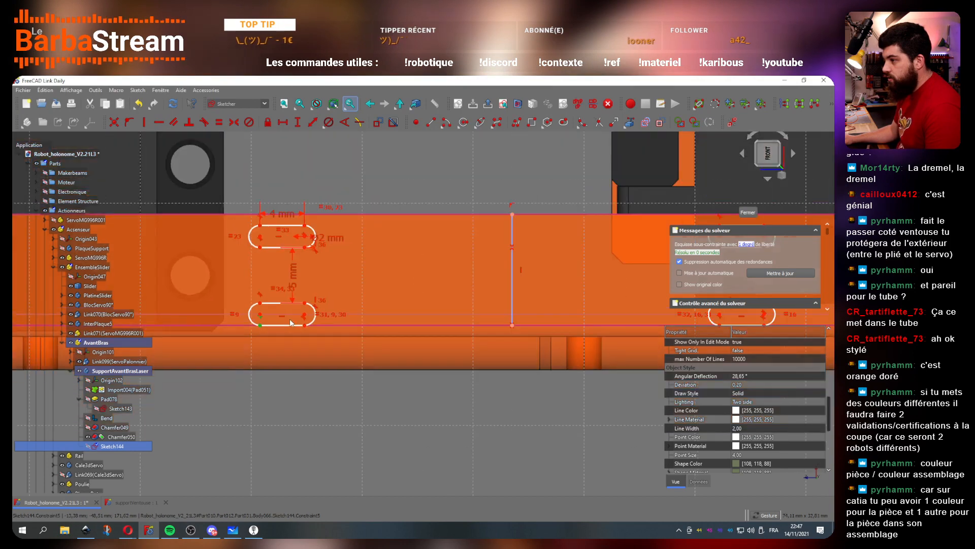
scroll(289, 320, down, 1)
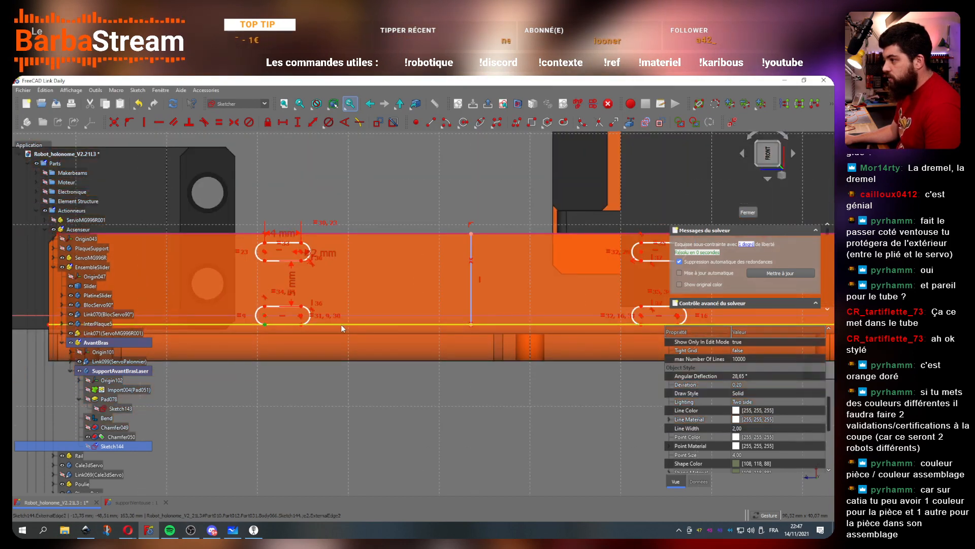
key(Delete)
drag(265, 324, 266, 317)
Step: Try to rejoin the lower left slot's loose arc and line endpoints with a coincident constraint
scroll(255, 322, up, 1)
scroll(253, 322, up, 2)
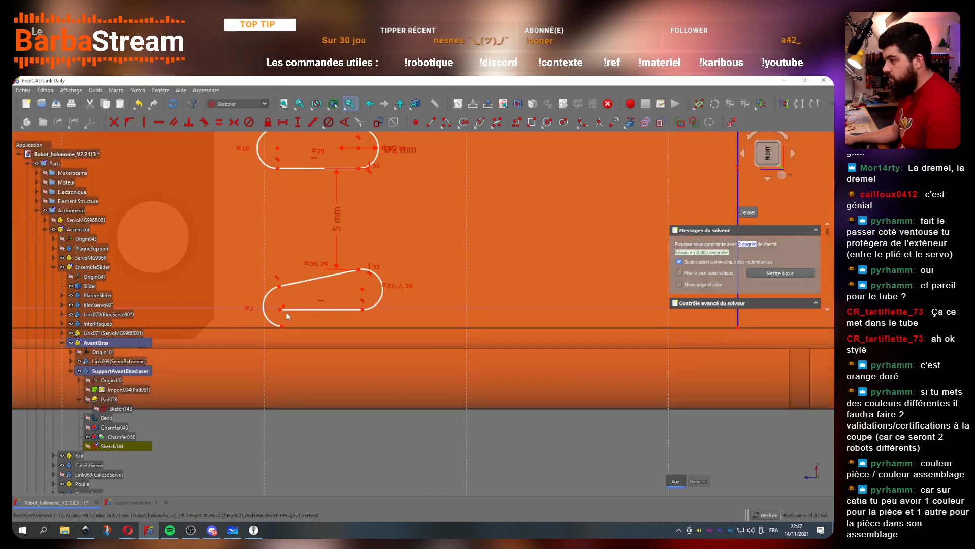
click(282, 322)
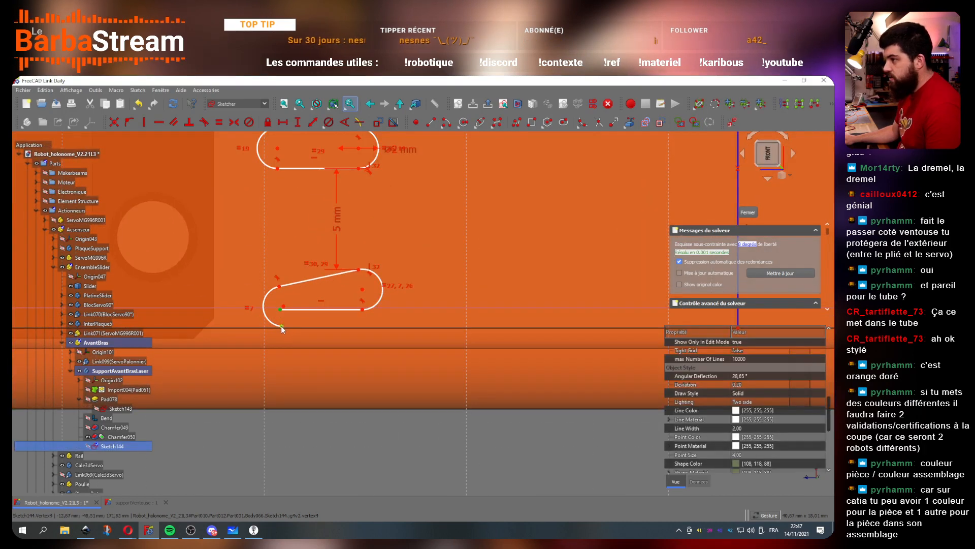
click(282, 326)
click(114, 123)
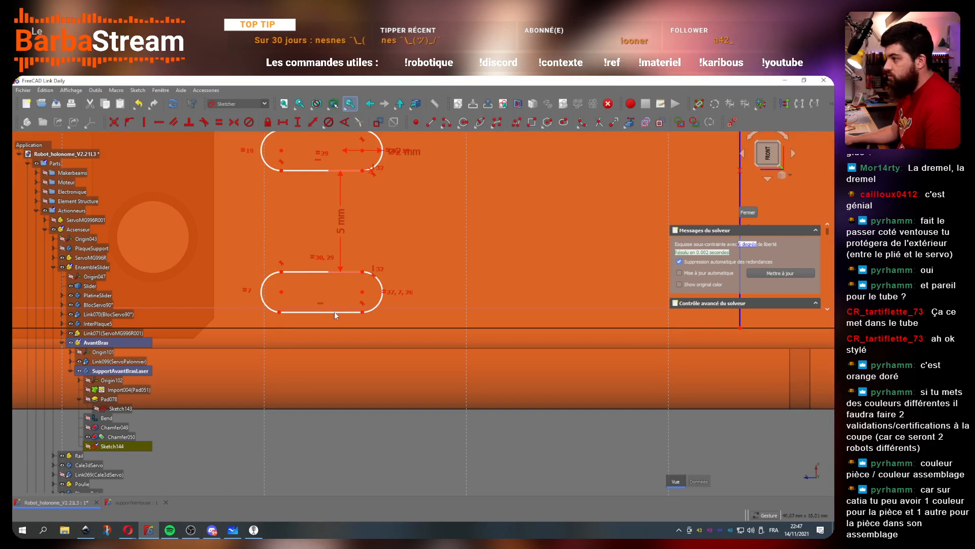
scroll(331, 311, down, 4)
key(ctrl+e)
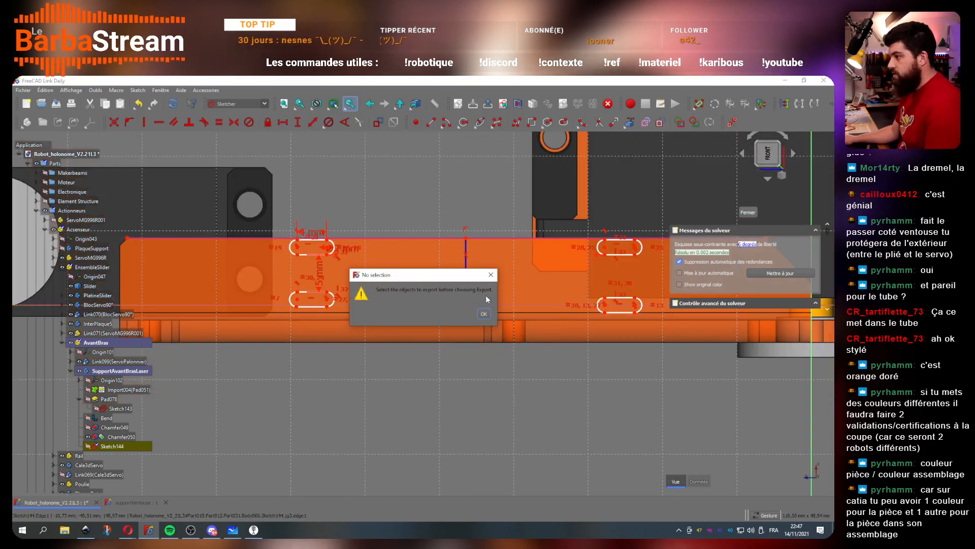
click(490, 276)
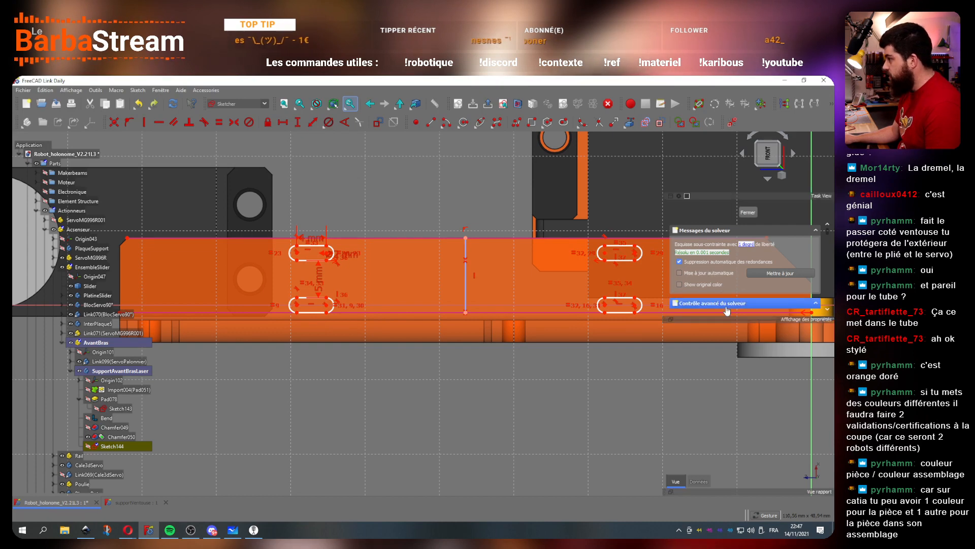
Step: Enlarge the constraint list and go through its entries to check which slot geometry each one controls
drag(715, 319, 715, 430)
scroll(715, 384, down, 2)
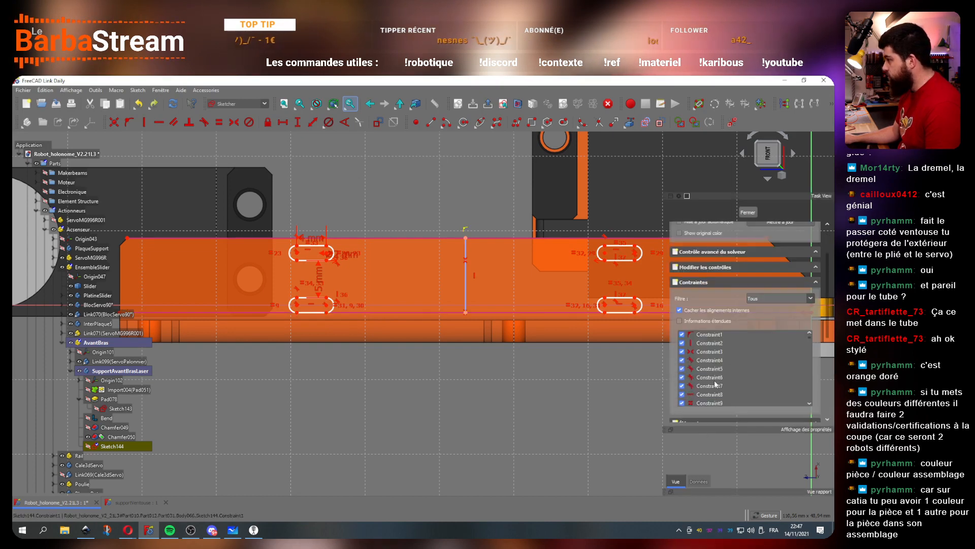
scroll(714, 351, up, 2)
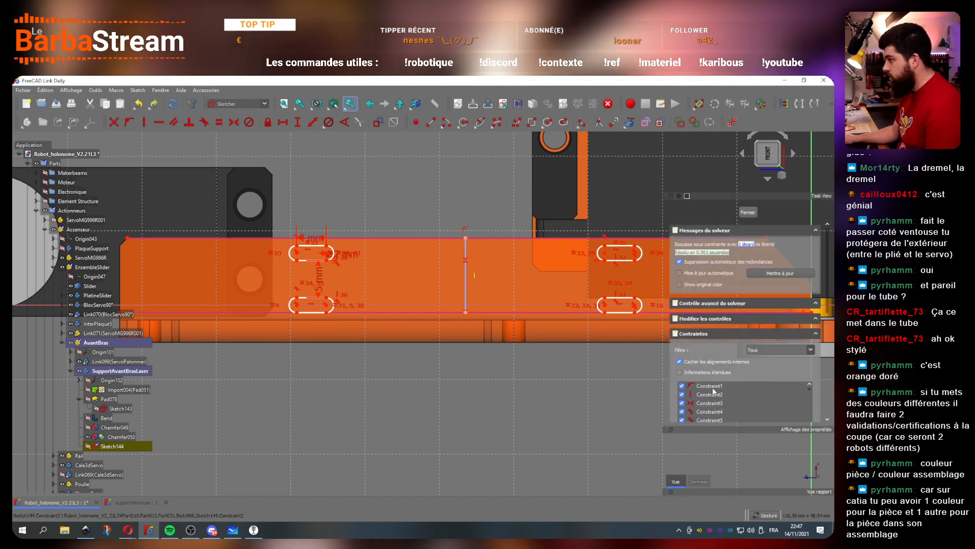
click(712, 388)
click(716, 396)
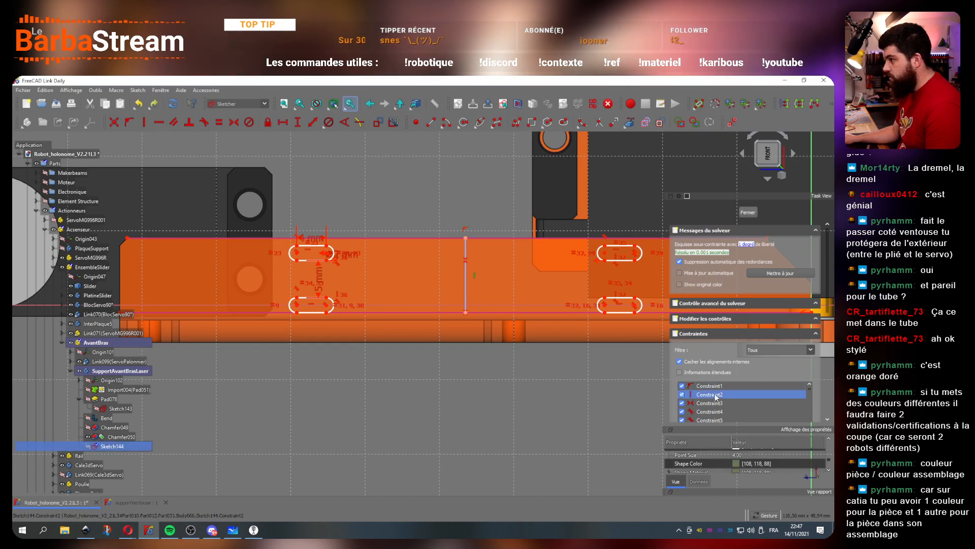
scroll(715, 403, down, 1)
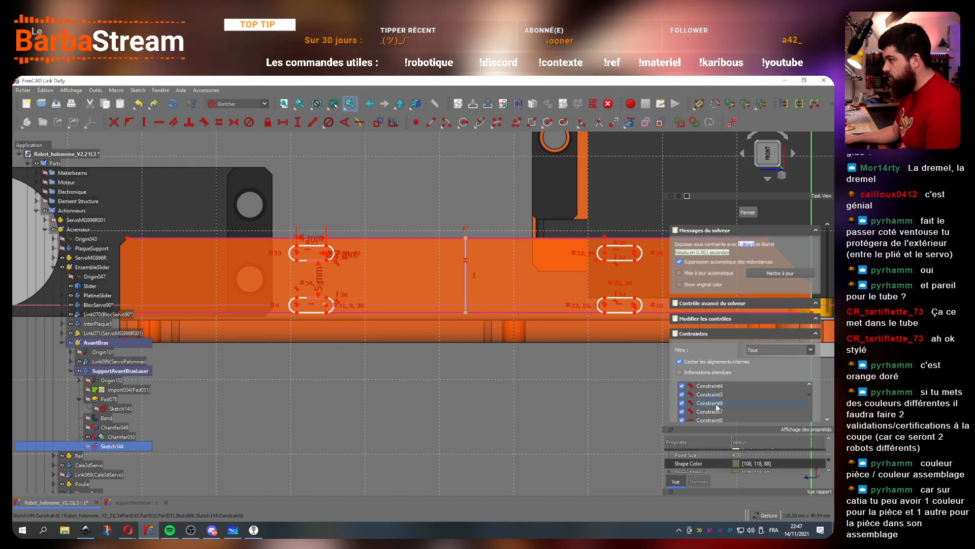
scroll(716, 401, up, 1)
click(714, 412)
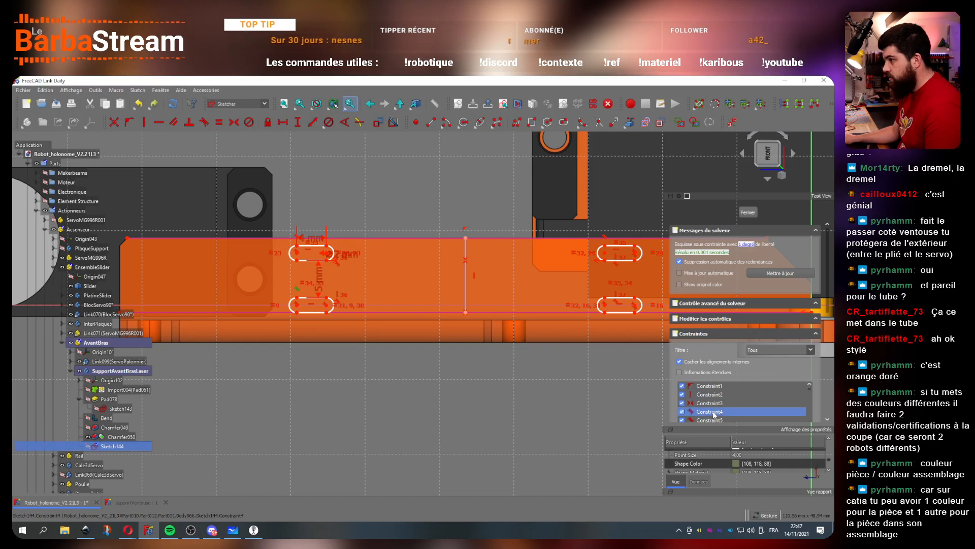
scroll(714, 414, down, 2)
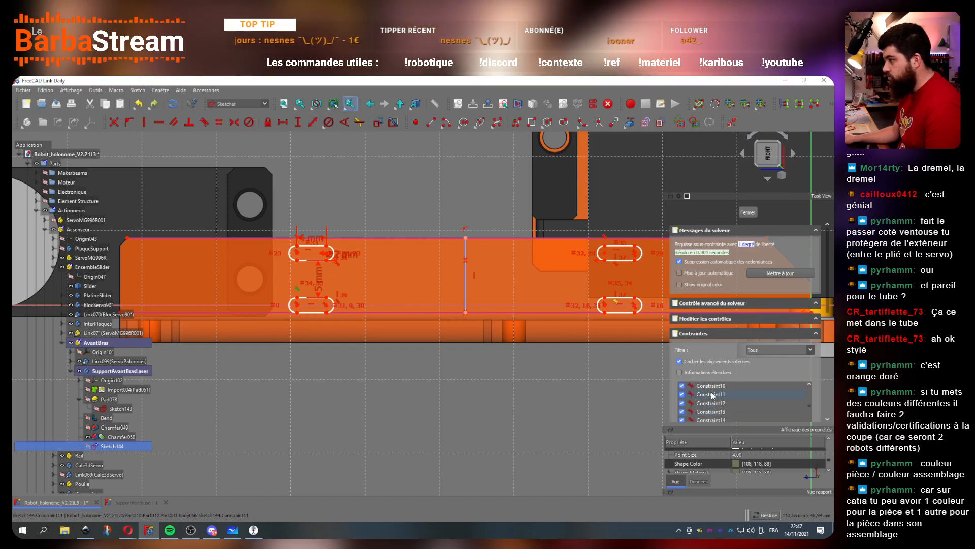
click(711, 414)
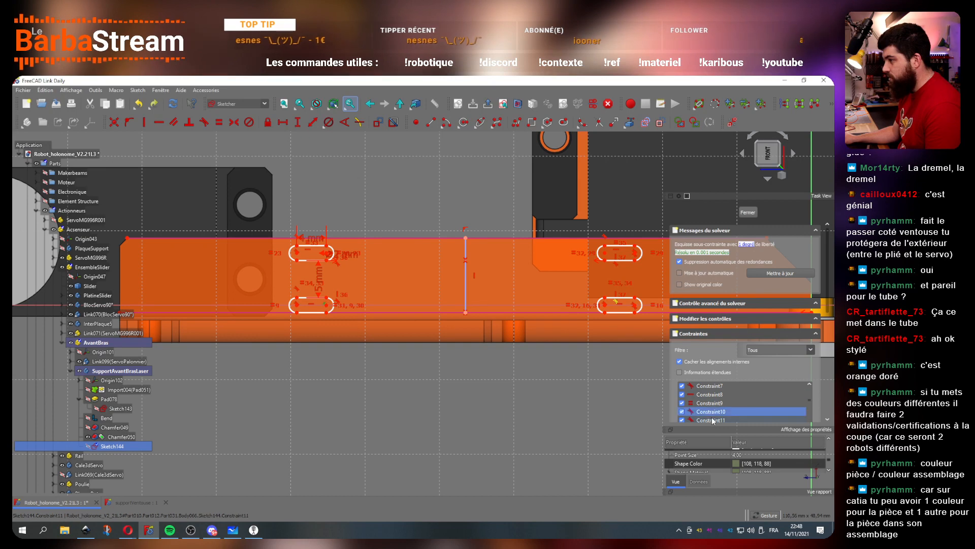
click(713, 420)
scroll(712, 414, down, 1)
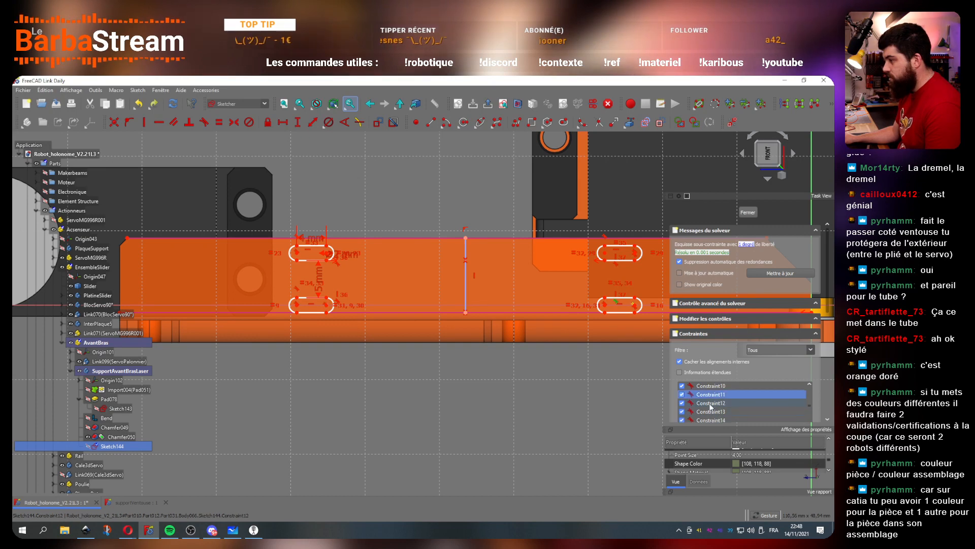
click(712, 404)
scroll(291, 314, up, 1)
Step: Delete the external reference line along the plate's lower edge from the slot sketch
scroll(291, 315, up, 2)
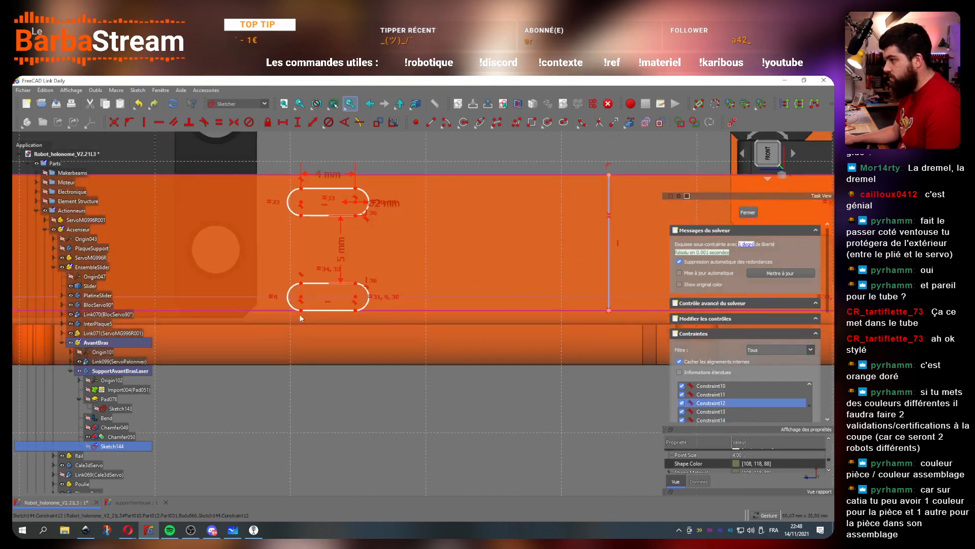
middle_click(462, 278)
scroll(349, 304, down, 4)
scroll(562, 311, up, 5)
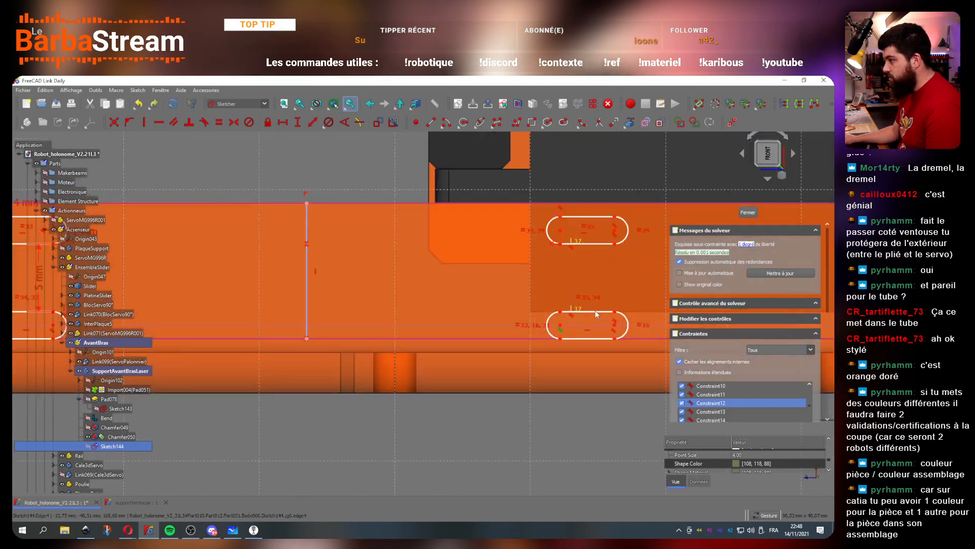
scroll(535, 327, down, 4)
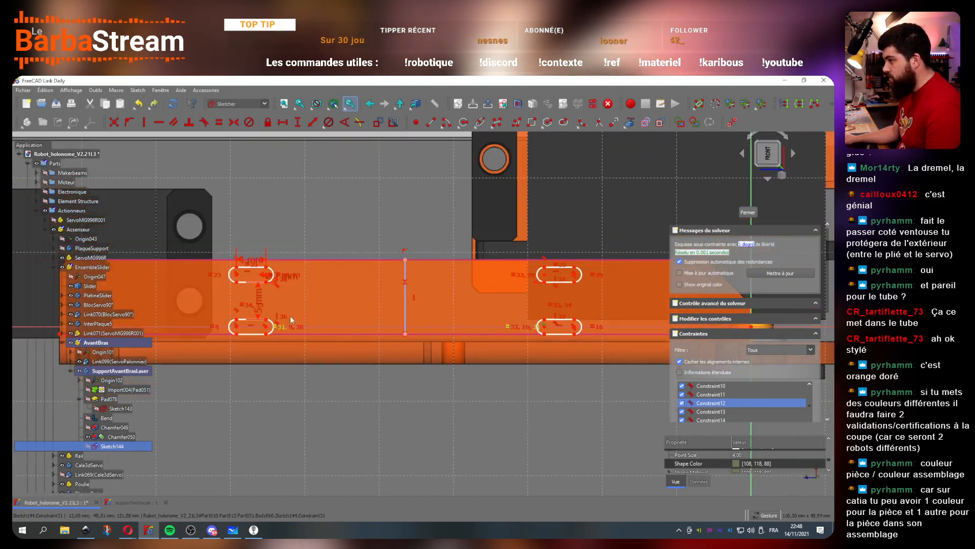
scroll(254, 320, up, 2)
click(329, 343)
key(Delete)
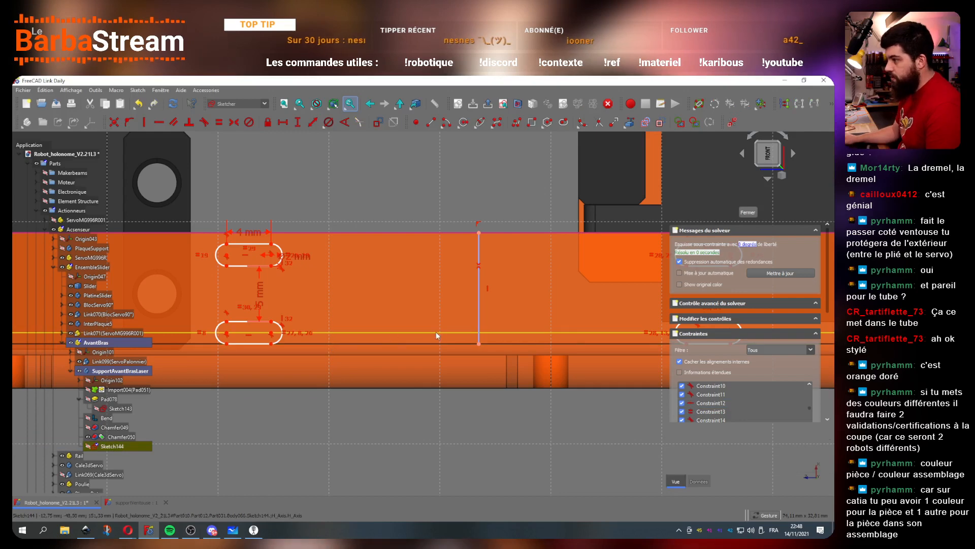
Step: Move the bottom left corners of both lower slots up, away from the plate's lower edge
drag(227, 344, 239, 327)
scroll(239, 328, down, 2)
scroll(533, 337, up, 3)
drag(553, 349, 557, 341)
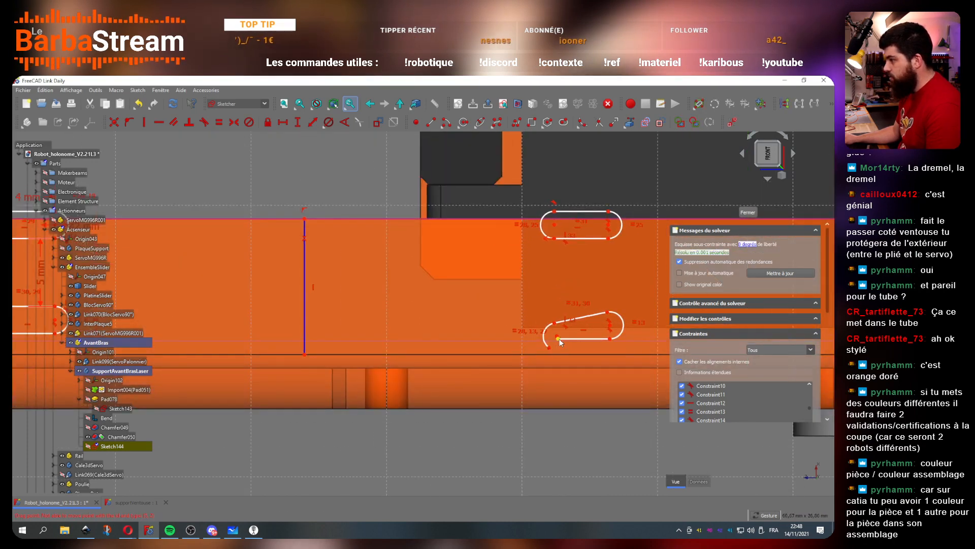
Step: Join the lower right slot's loose arc and bottom line endpoints with a coincident constraint
click(550, 347)
click(179, 125)
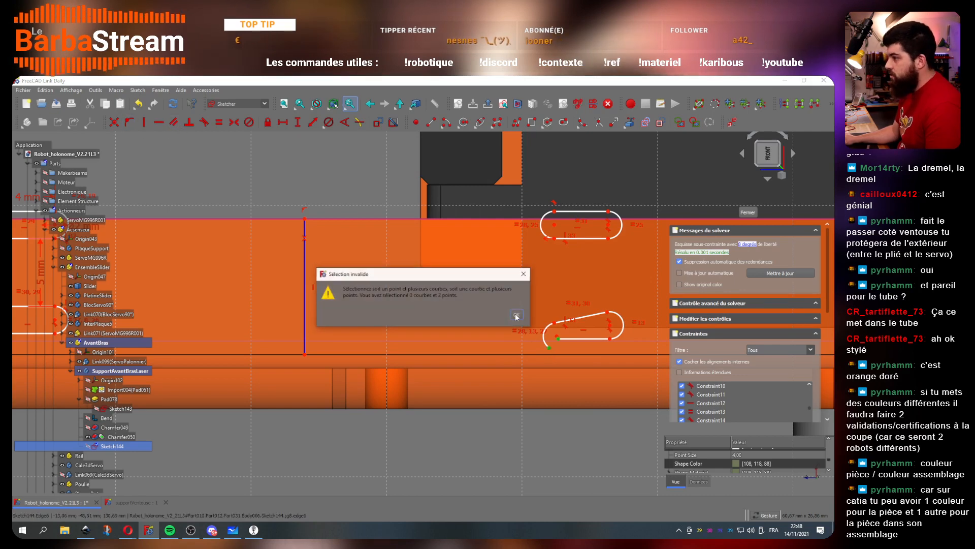
click(524, 274)
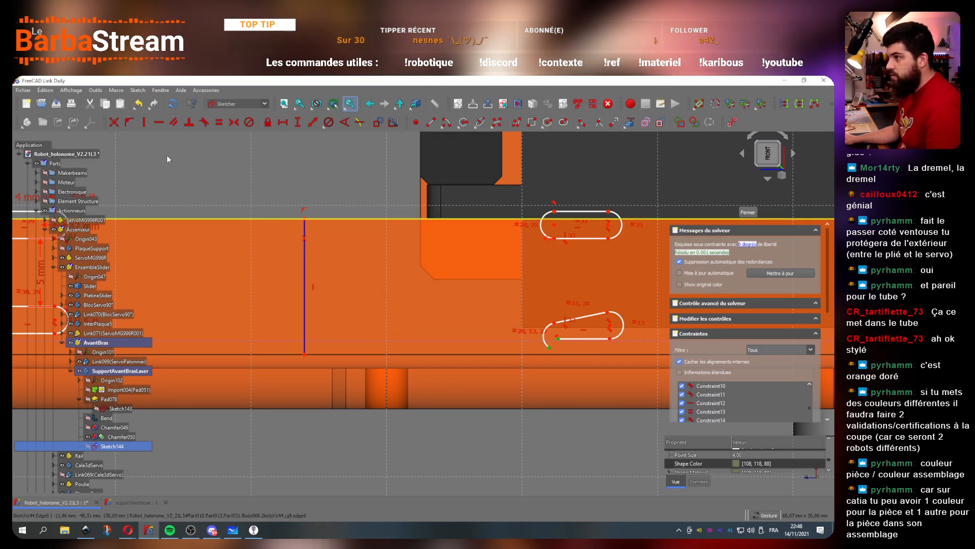
click(115, 123)
Step: Make the lower right slot's bottom line tangent to its left arc
scroll(567, 332, up, 2)
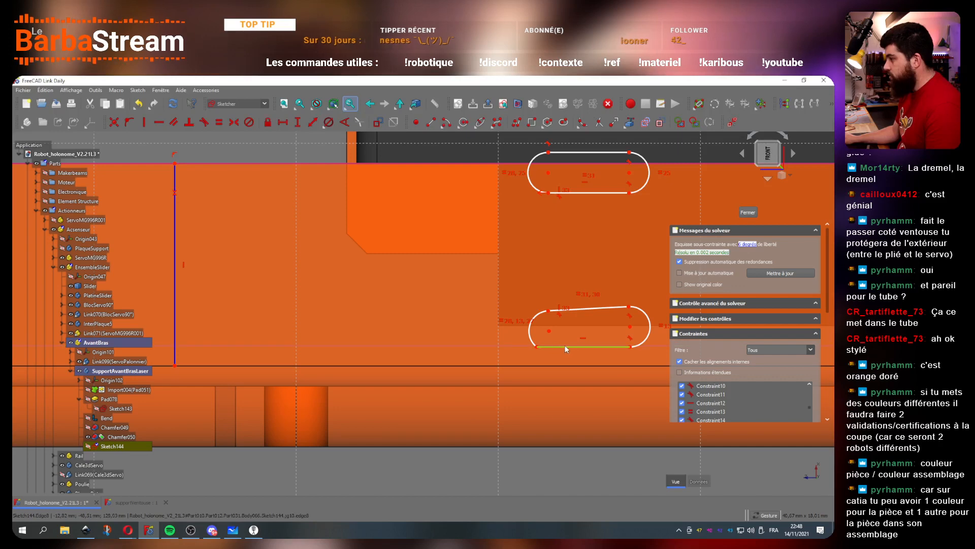
click(569, 346)
click(529, 330)
click(204, 123)
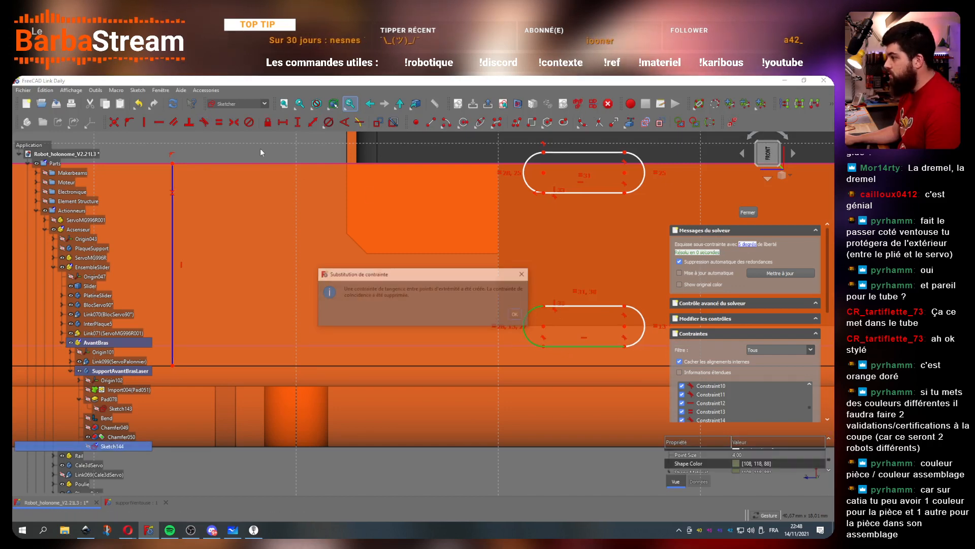
click(517, 317)
Step: Constrain the facing arc centres of the two lower slots symmetric about the vertical construction line
scroll(504, 321, down, 2)
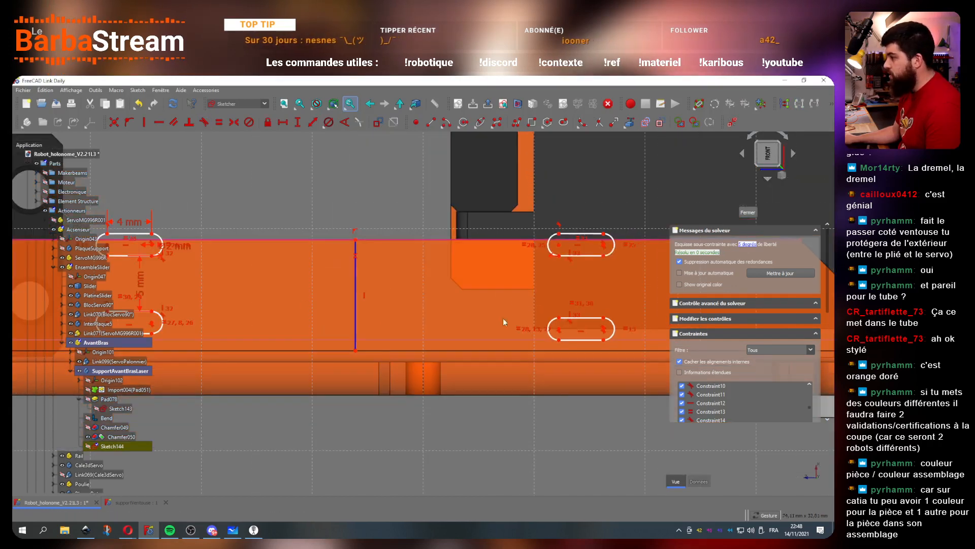
click(152, 323)
click(559, 330)
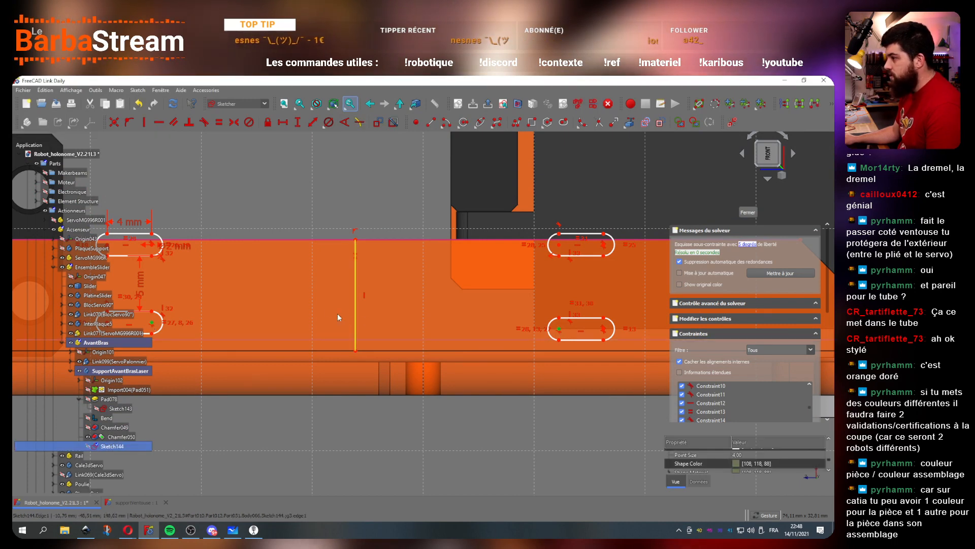
click(356, 312)
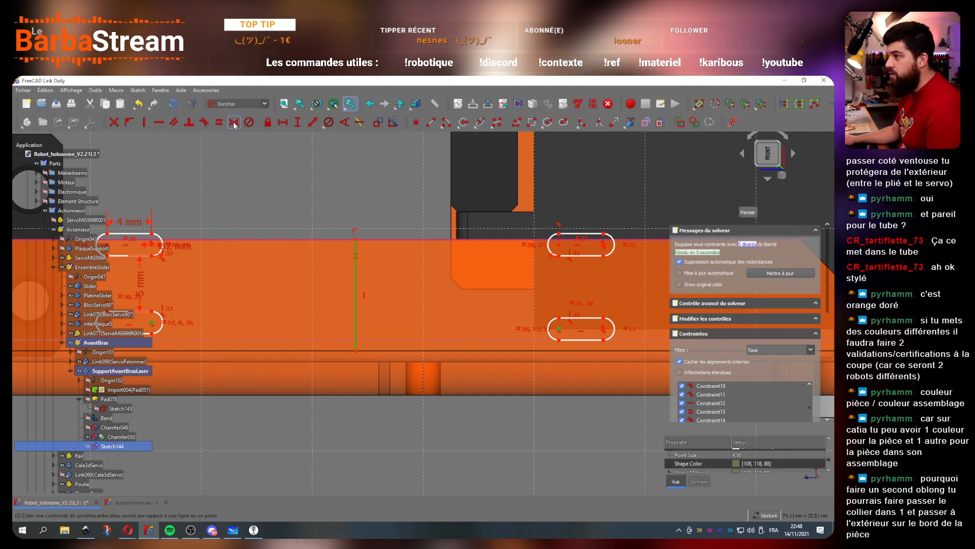
key(s)
scroll(320, 276, down, 2)
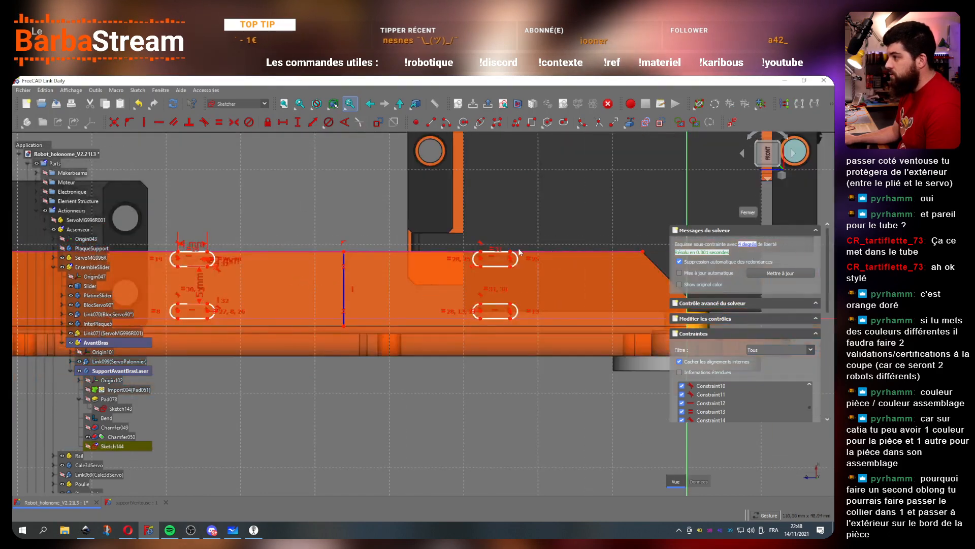
Step: Constrain the upper right slot's left arc centre to lie on the plate's upper reference edge
scroll(520, 251, up, 3)
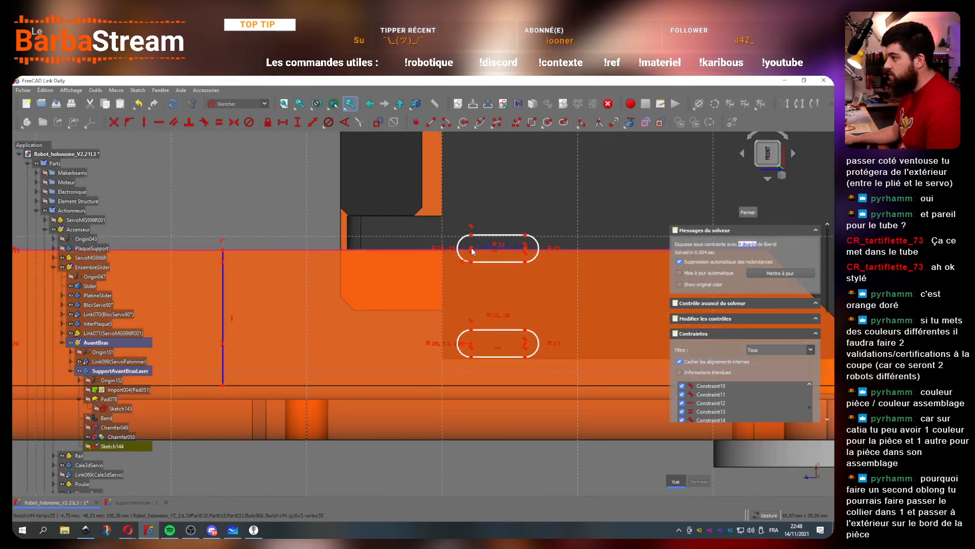
drag(471, 248, 472, 249)
click(398, 248)
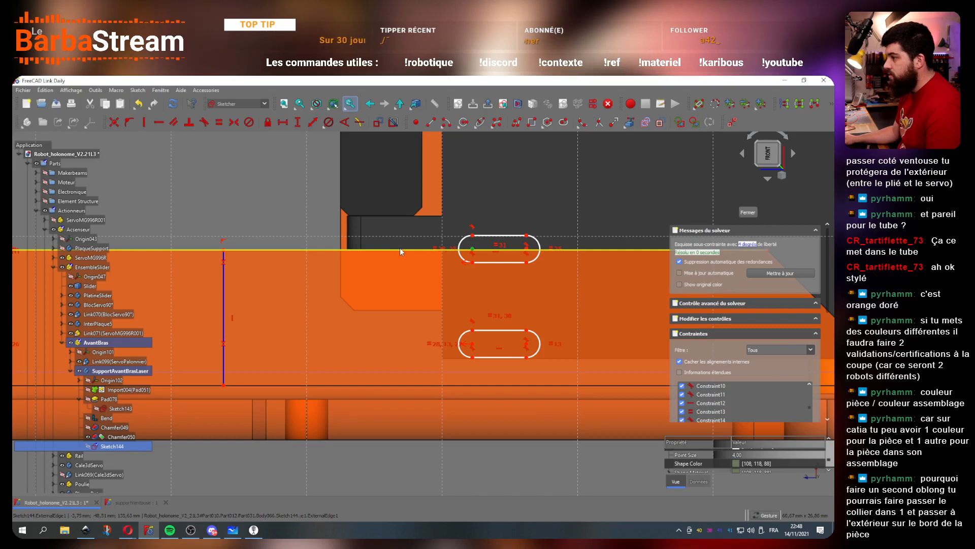
click(130, 122)
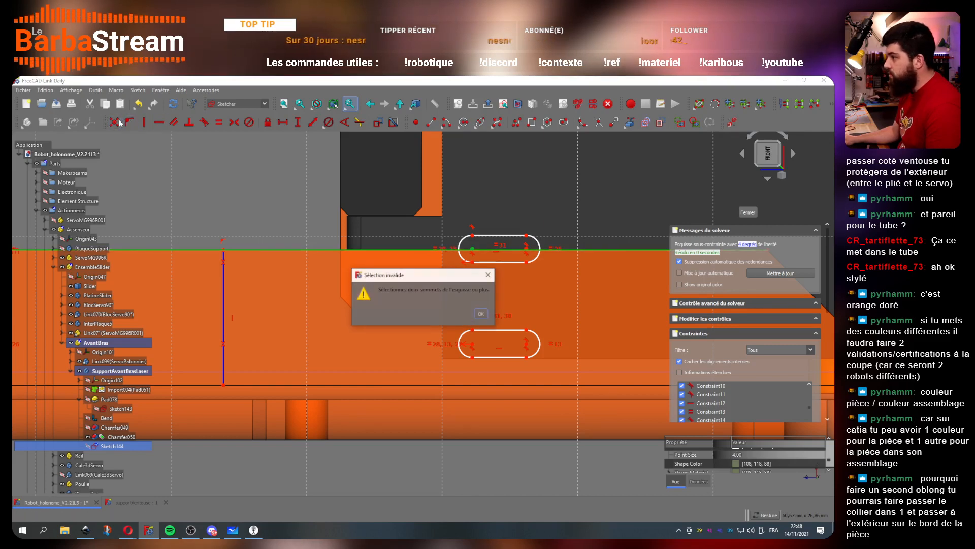
click(488, 274)
click(130, 123)
scroll(481, 279, down, 4)
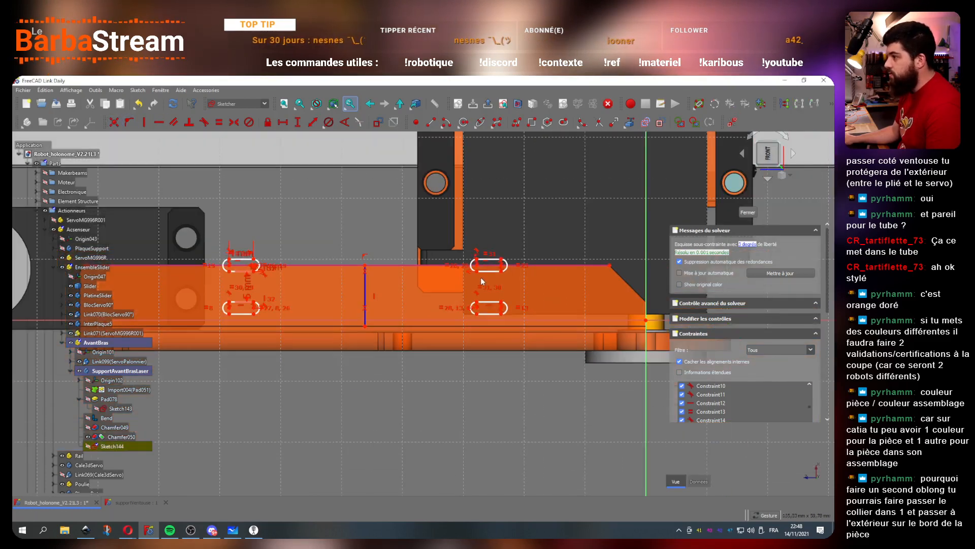
Step: Constrain the endpoints of the plate's lower reference edge symmetric about the vertical construction line
scroll(386, 329, down, 2)
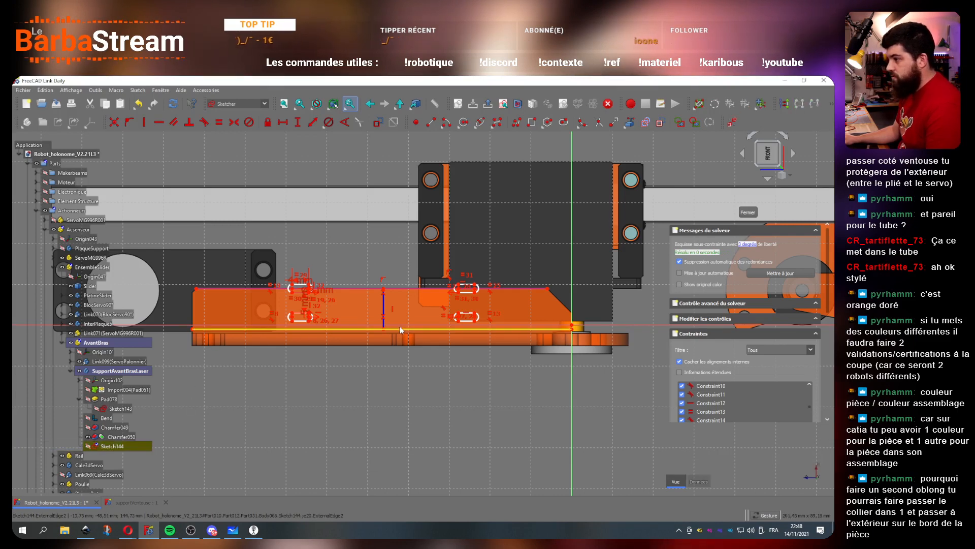
click(384, 330)
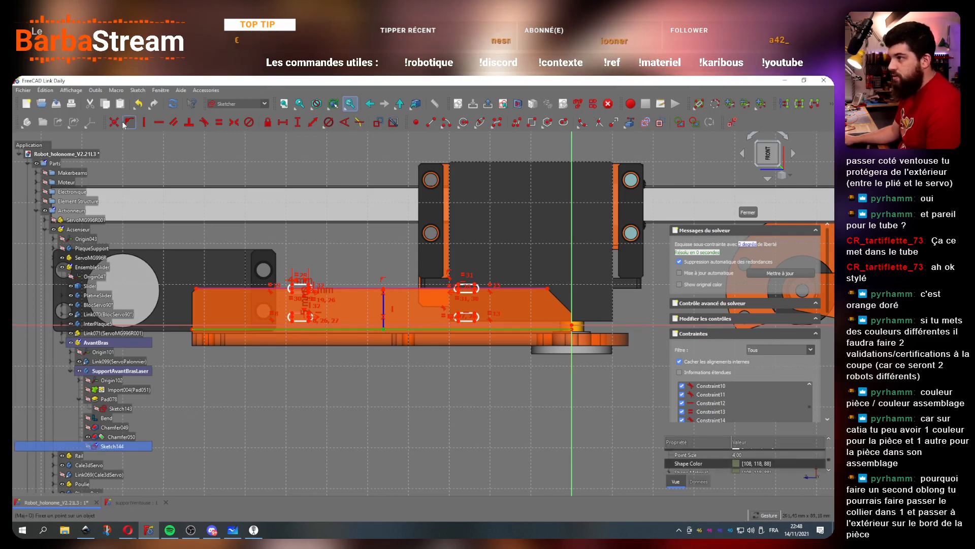
click(192, 330)
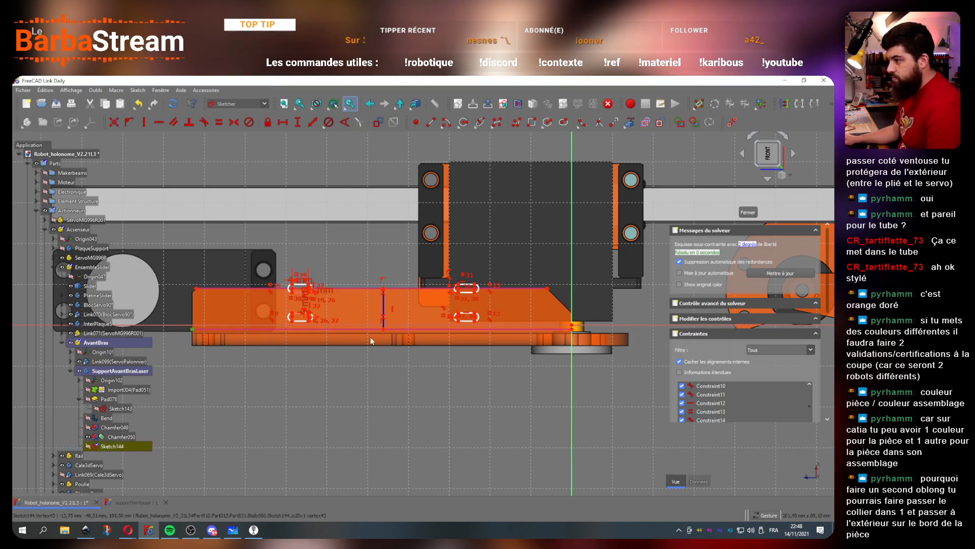
click(572, 329)
click(384, 304)
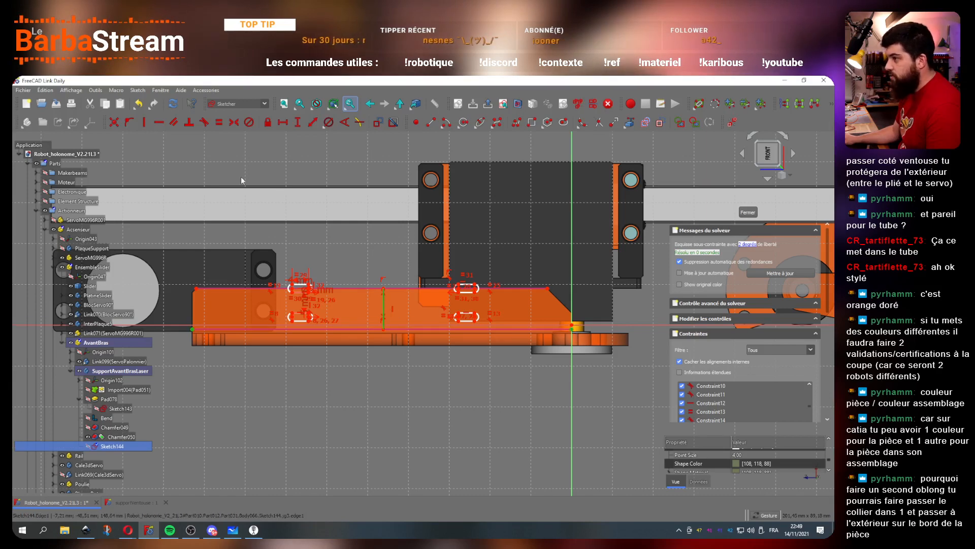
click(236, 122)
Step: Slide the upper left slot outward along the plate's upper edge to test the slots' remaining freedom
scroll(348, 287, up, 4)
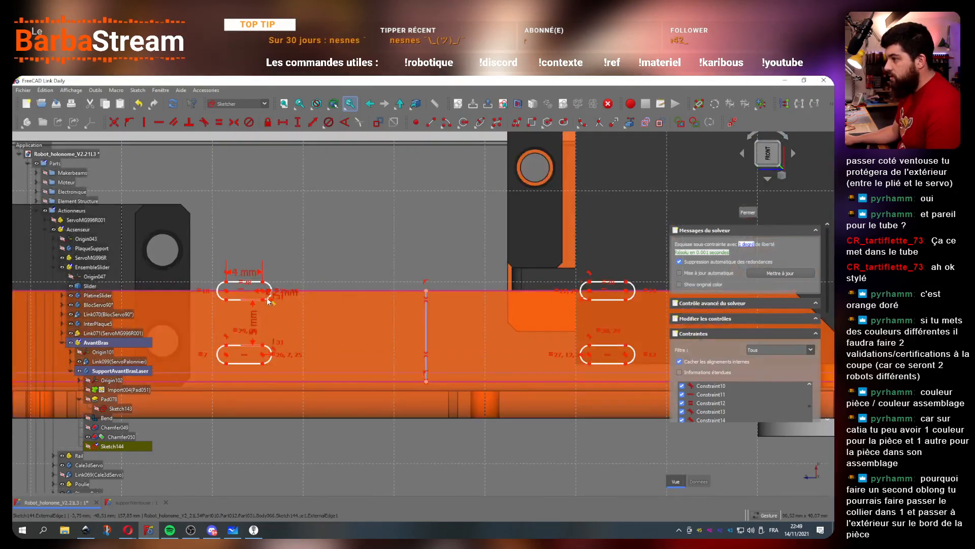
drag(268, 297, 226, 298)
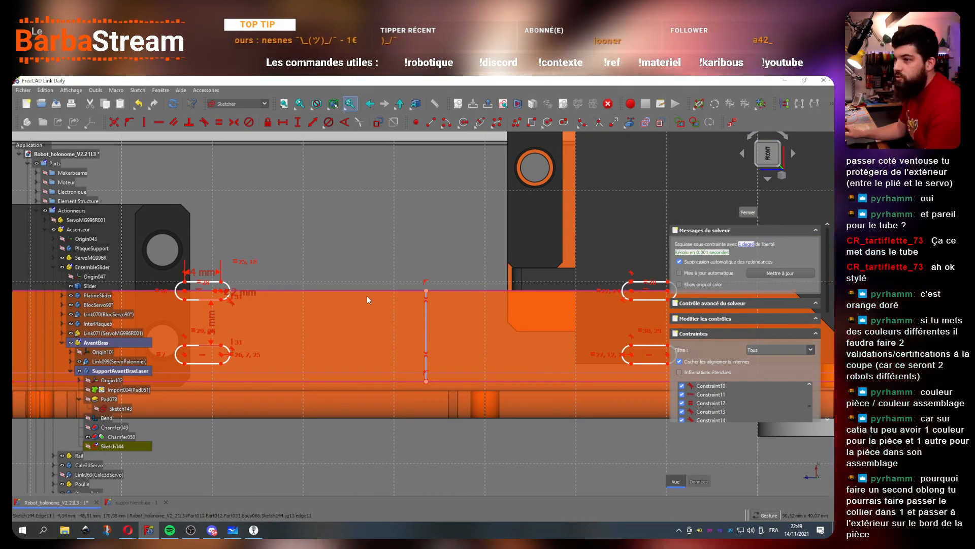
scroll(365, 309, down, 4)
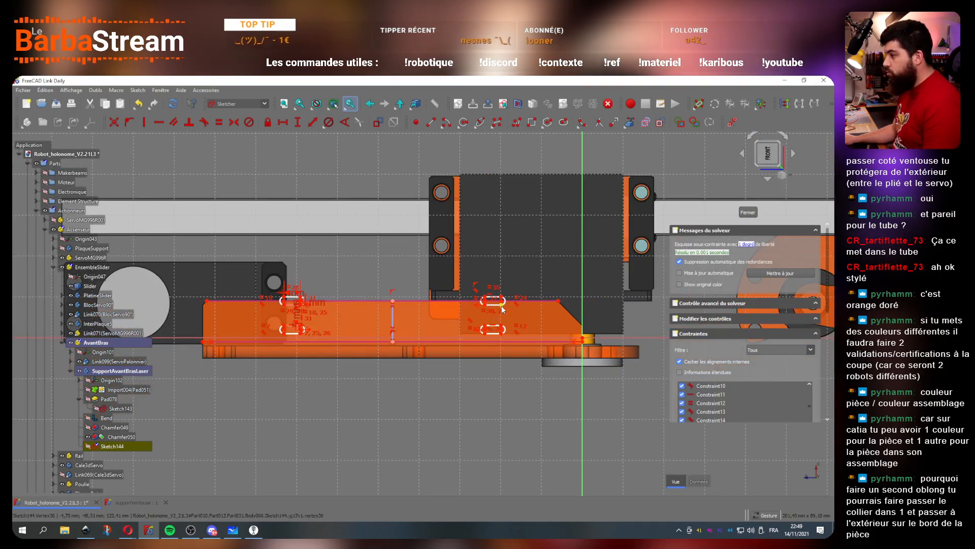
scroll(265, 315, up, 3)
scroll(264, 312, up, 1)
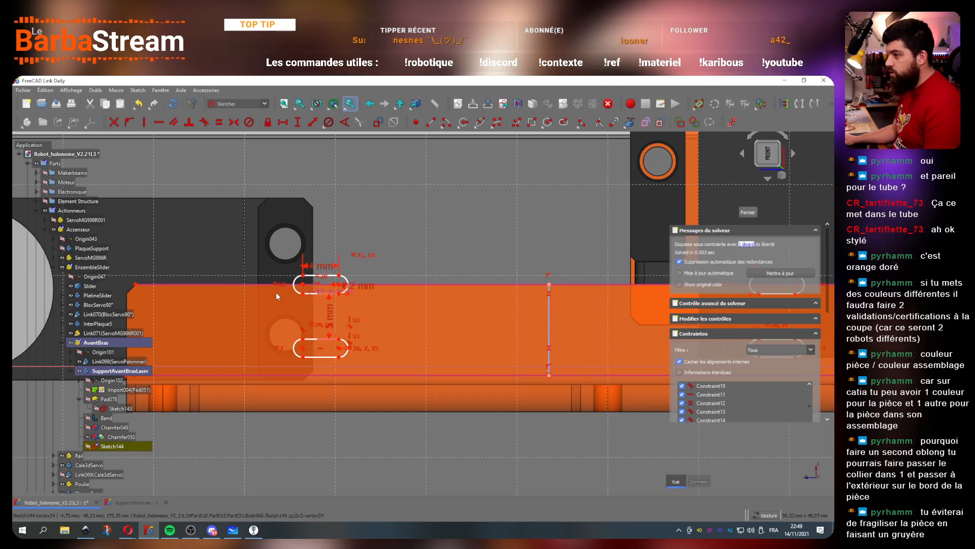
scroll(278, 304, down, 4)
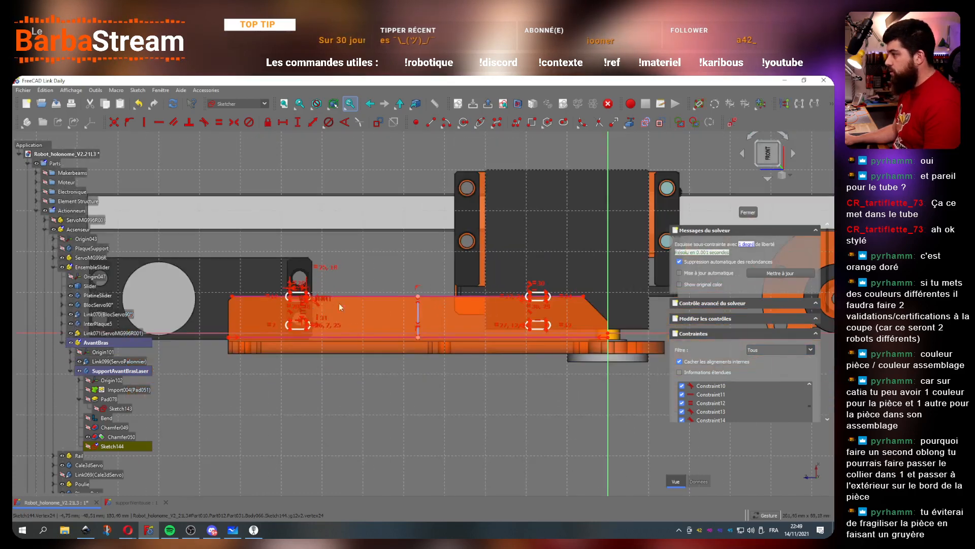
Step: Set a 30 mm horizontal distance between the construction line's upper endpoint and the upper right slot's left arc centre
scroll(521, 305, up, 3)
click(331, 287)
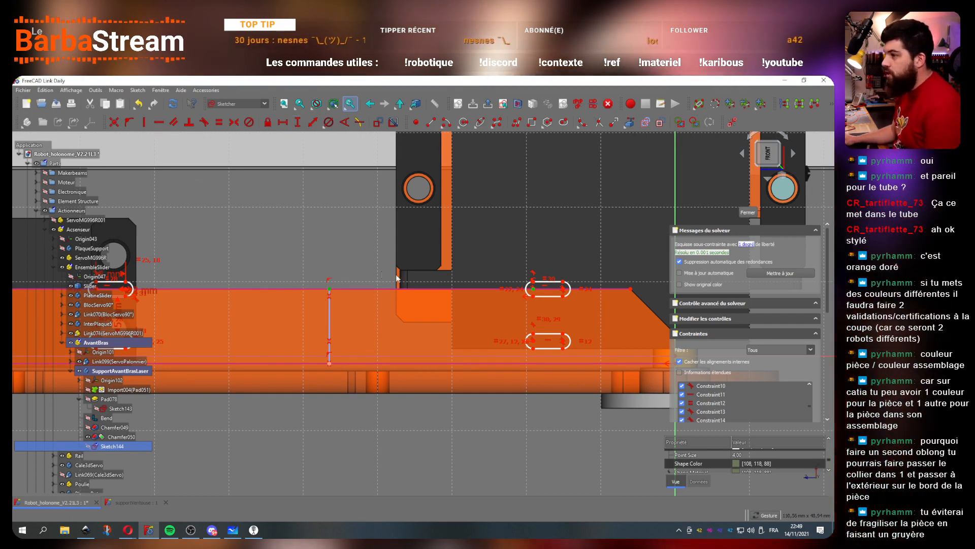
scroll(305, 259, down, 3)
scroll(238, 250, up, 3)
scroll(276, 267, down, 2)
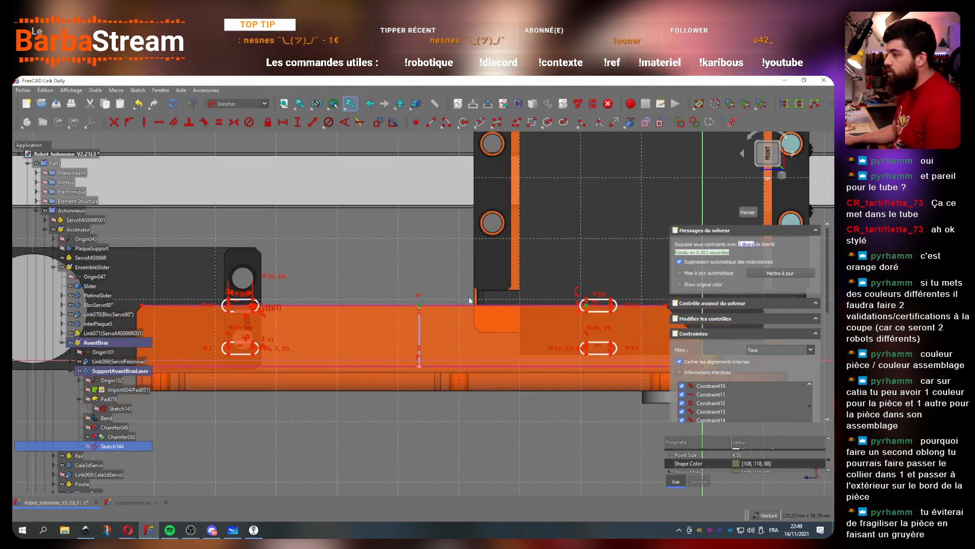
click(285, 123)
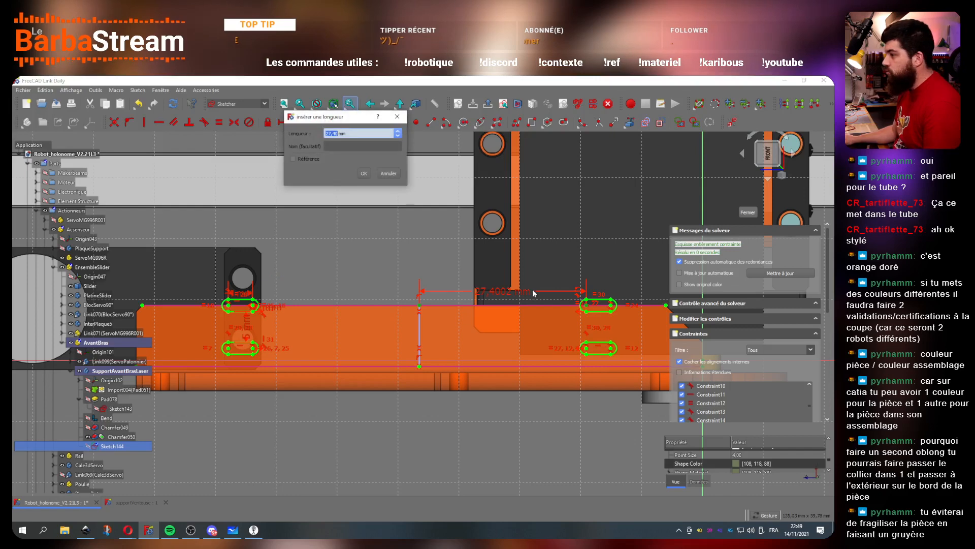
text(30)
key(Return)
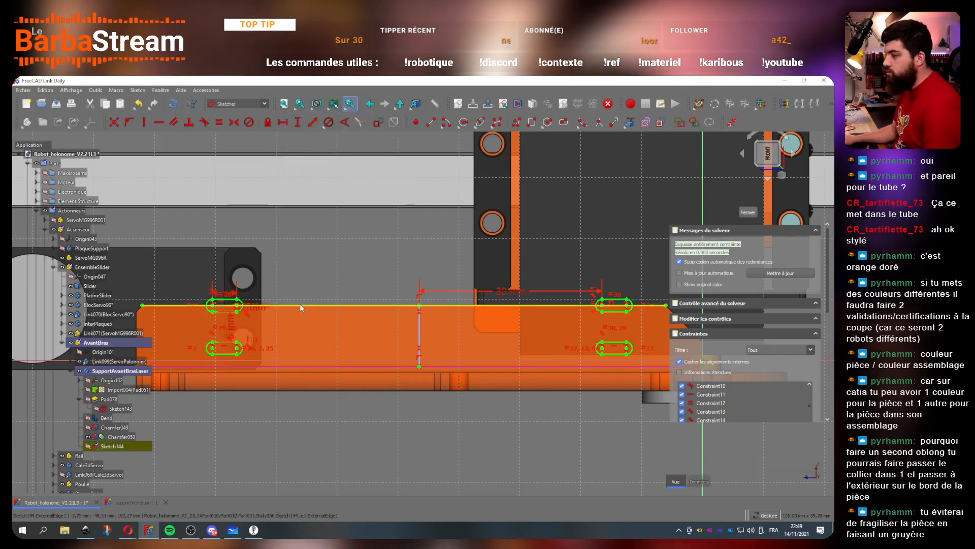
Step: Close the slot sketch and return to the forearm support model
scroll(492, 302, down, 3)
scroll(475, 304, up, 3)
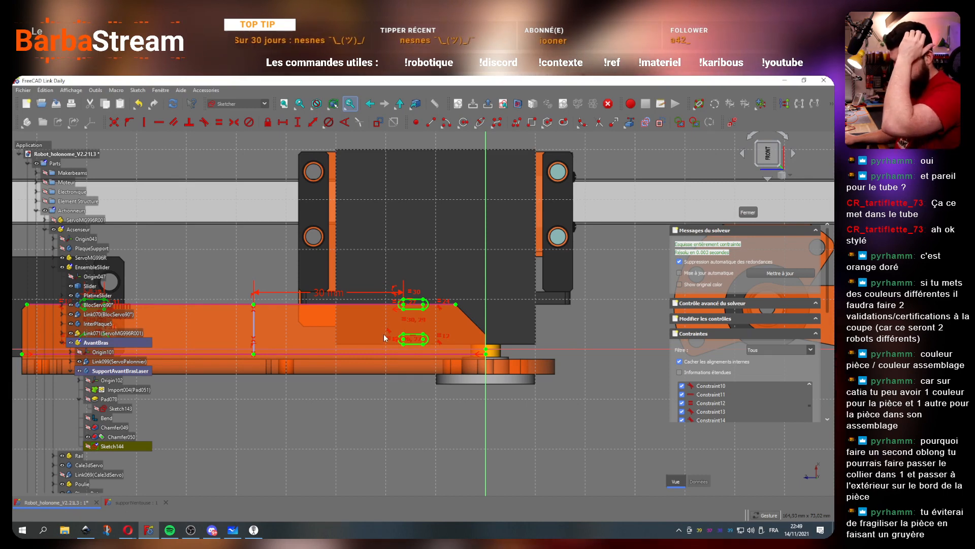
scroll(519, 342, down, 2)
scroll(279, 313, up, 2)
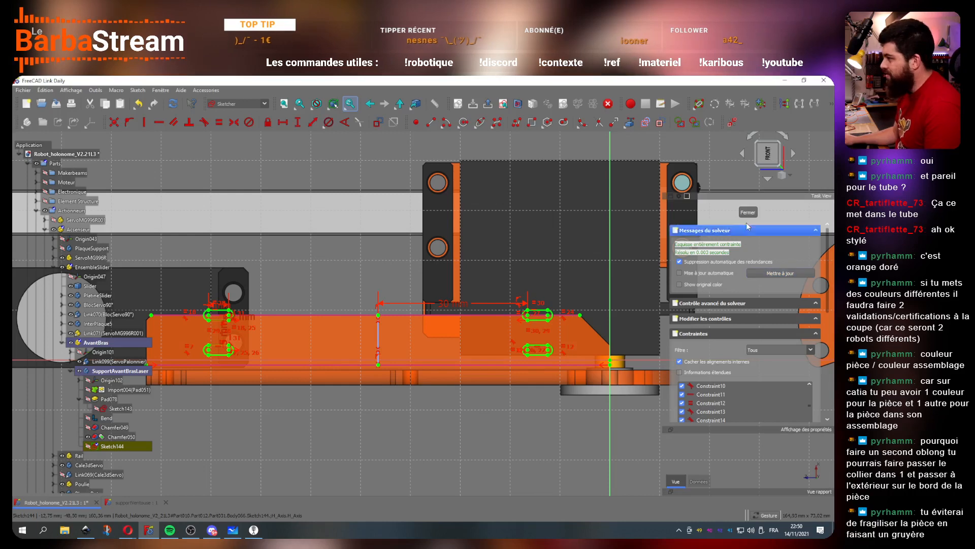
scroll(392, 327, down, 2)
drag(399, 326, 359, 342)
scroll(320, 287, up, 3)
scroll(319, 284, up, 1)
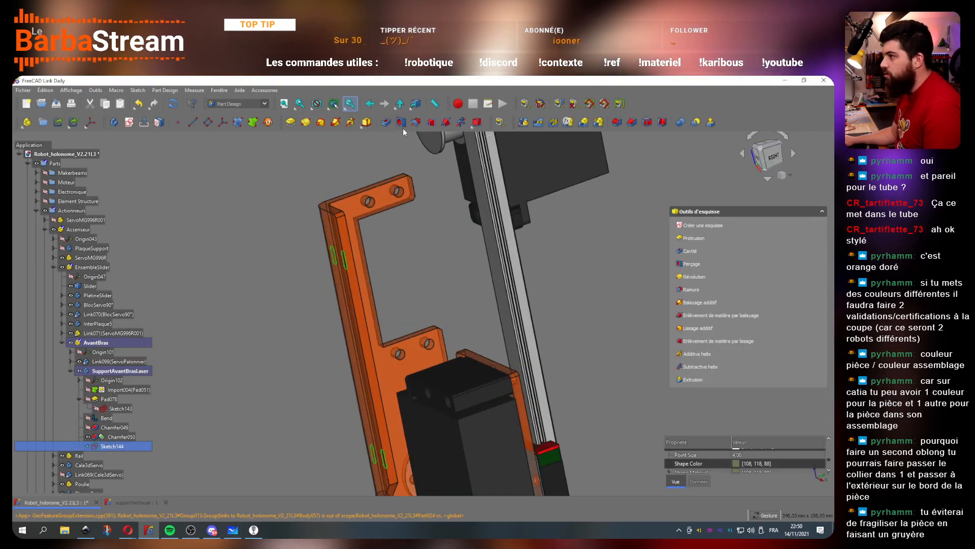
Step: Cut the slot sketch as a subtractive pocket of type À travers tout through the forearm support
click(778, 246)
click(778, 265)
click(777, 281)
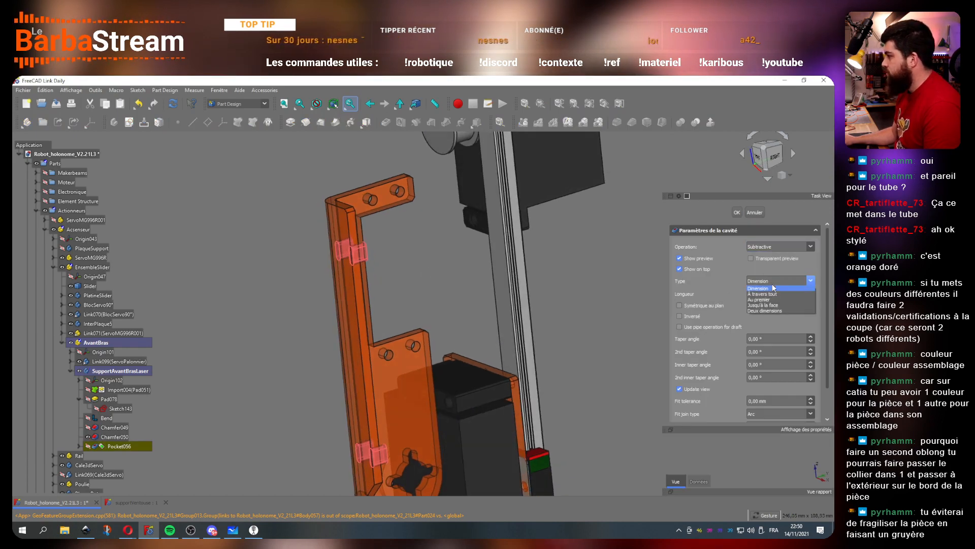
click(773, 293)
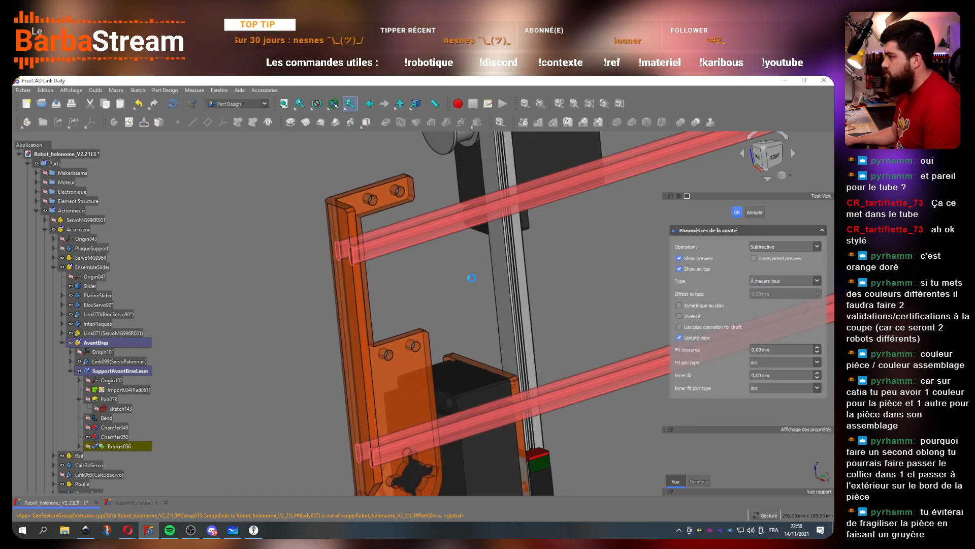
click(736, 212)
Step: Select the two outer corner edges of the open slot notch near the support's far end for a fillet
scroll(480, 276, down, 5)
drag(330, 362, 413, 325)
scroll(404, 269, up, 5)
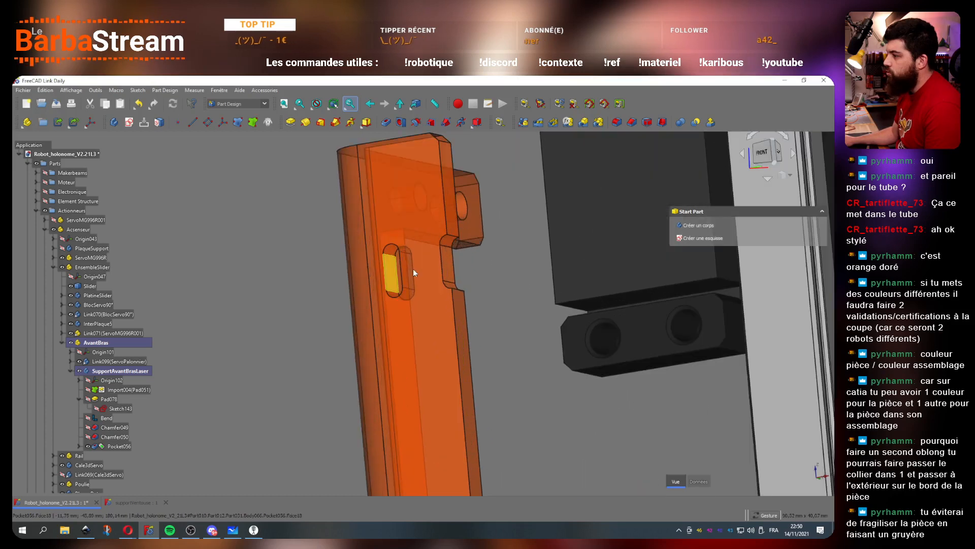
click(455, 240)
ctrl+click(459, 291)
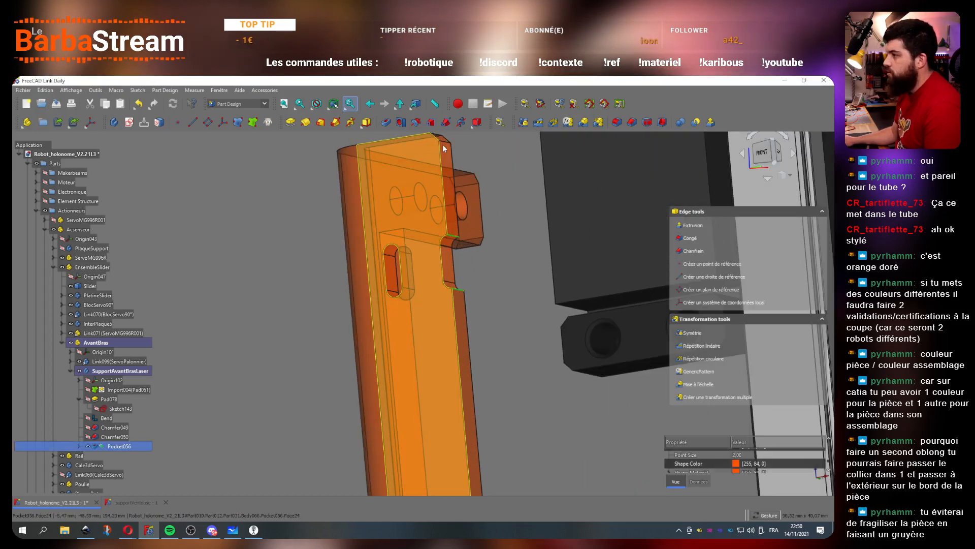
Step: Add the two corner edges of the notch near the servo horn and apply the fillet with a 2 mm radius
scroll(447, 279, down, 9)
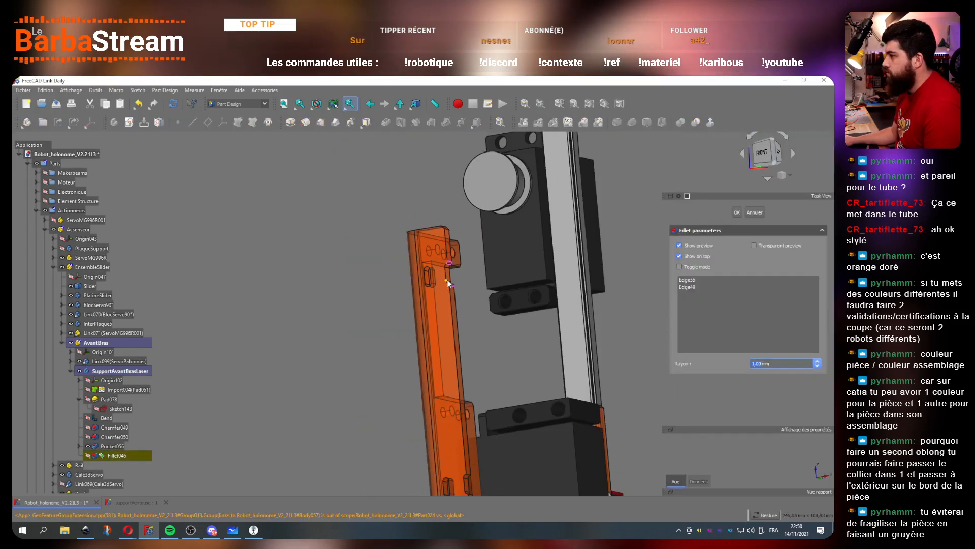
scroll(462, 366, up, 5)
scroll(461, 365, down, 5)
scroll(462, 337, up, 6)
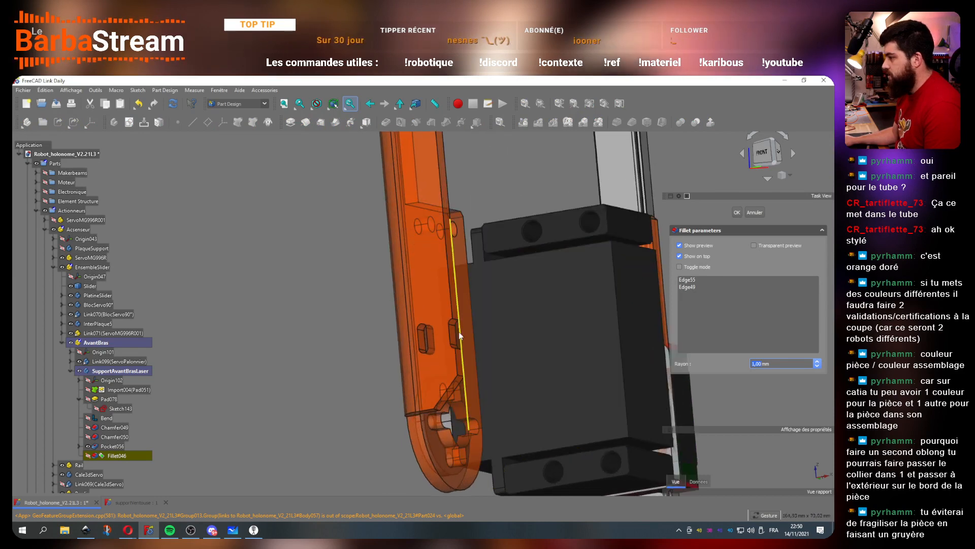
click(456, 321)
click(459, 348)
drag(309, 332, 403, 372)
scroll(403, 371, down, 5)
scroll(401, 241, up, 3)
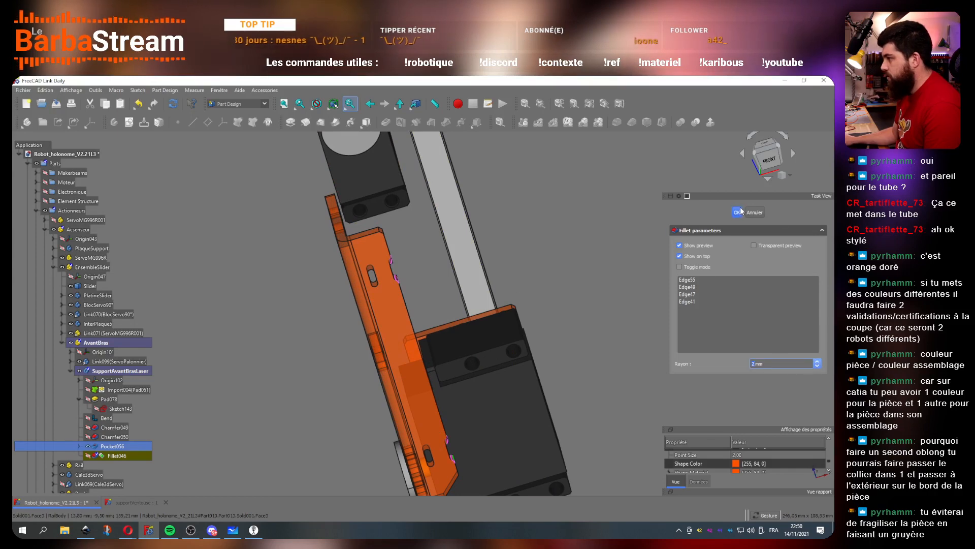
Step: Check the forearm support's slots and rounded notches from several sides and save the document
drag(587, 279, 526, 292)
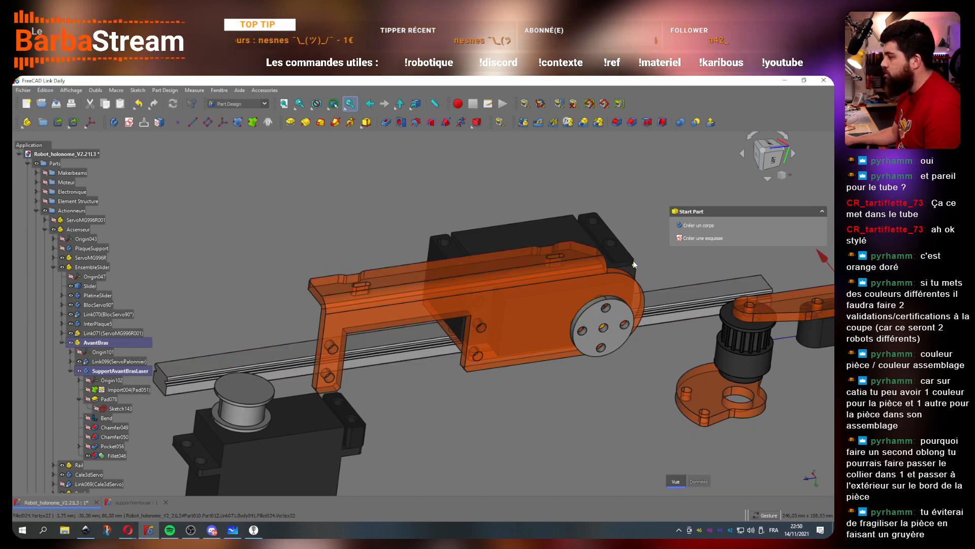
drag(643, 274, 544, 314)
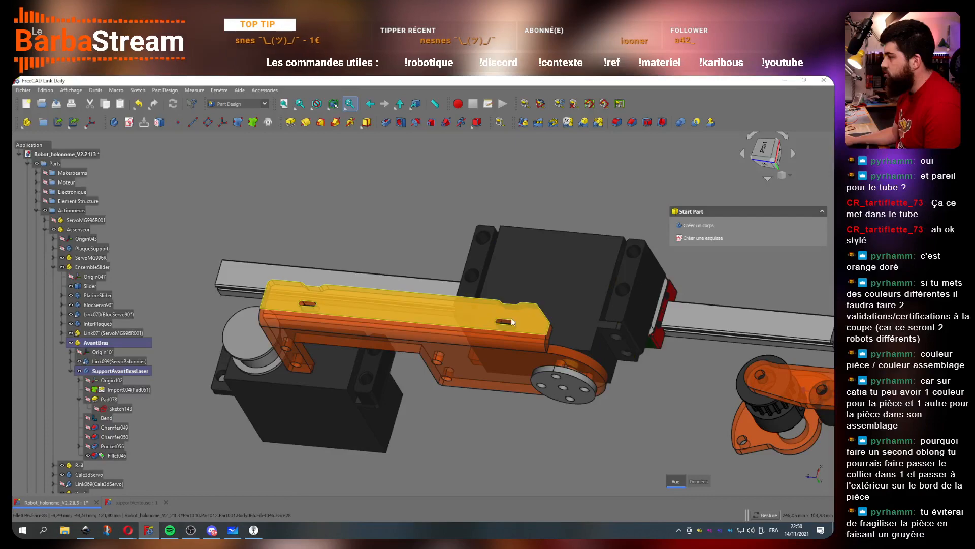
drag(605, 385, 483, 358)
scroll(472, 366, down, 3)
scroll(498, 447, up, 5)
drag(504, 453, 442, 442)
scroll(340, 400, down, 5)
drag(340, 400, 401, 353)
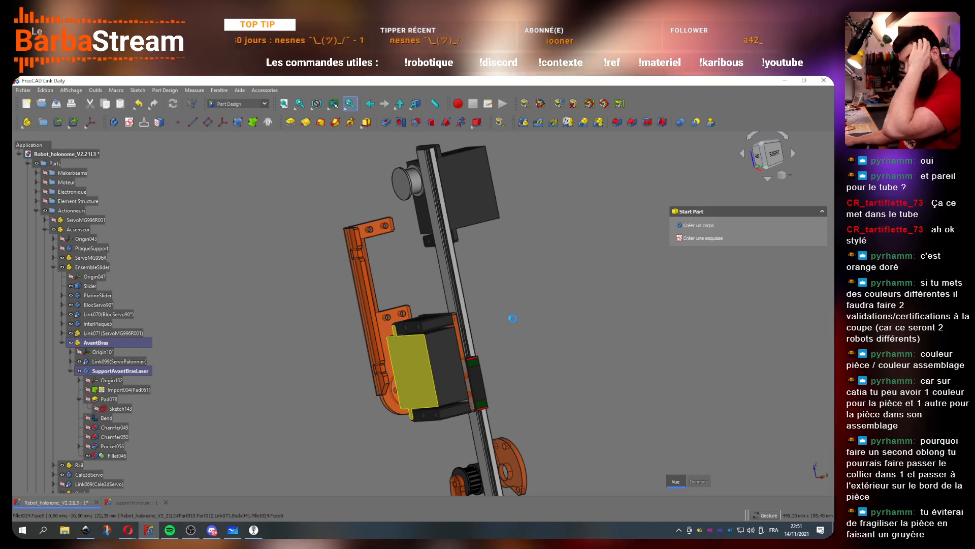
key(1)
Step: Collapse AvantBras and highlight the Slider, PlatineSlider, BlocServo90°, InterPlaque5 and servo components of EnsembleSlider in turn to identify them
scroll(391, 327, up, 5)
click(391, 328)
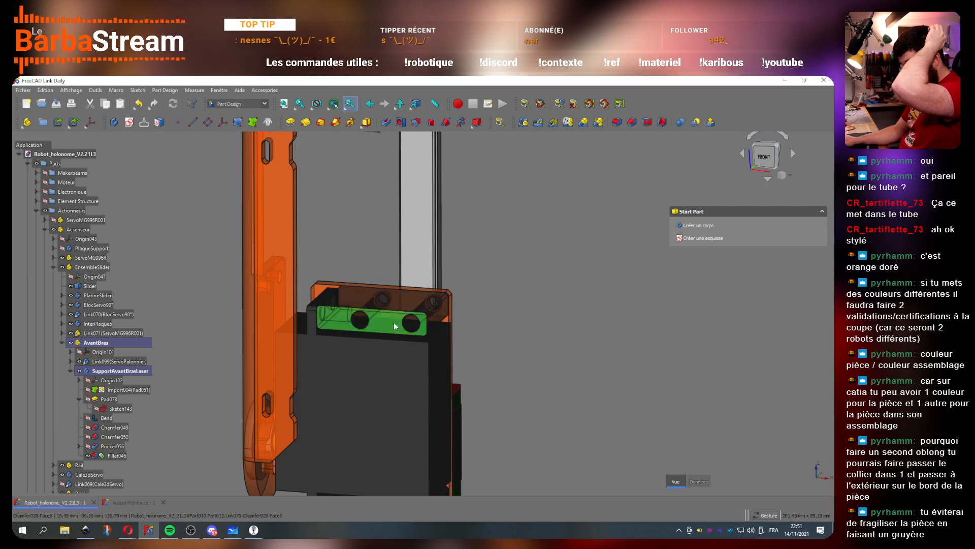
click(63, 343)
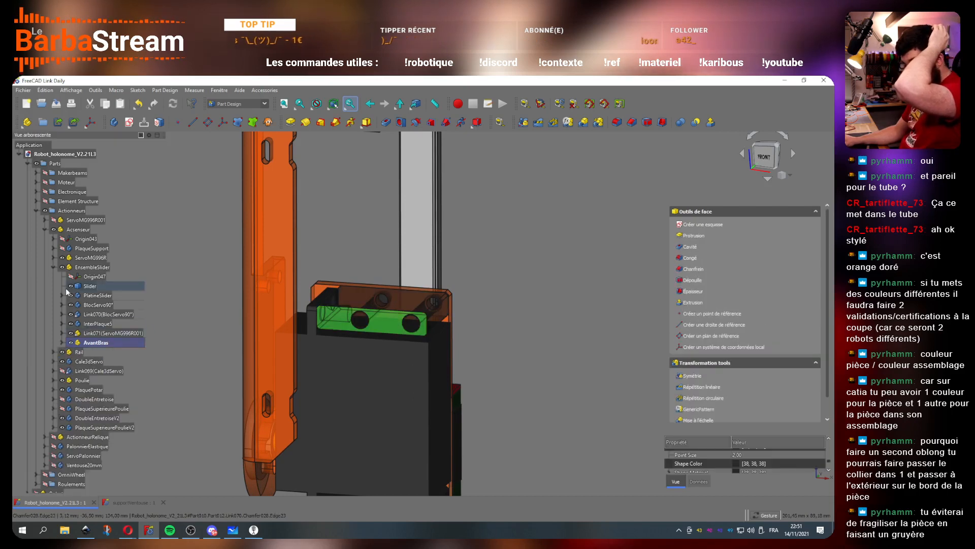
click(90, 286)
scroll(482, 356, down, 2)
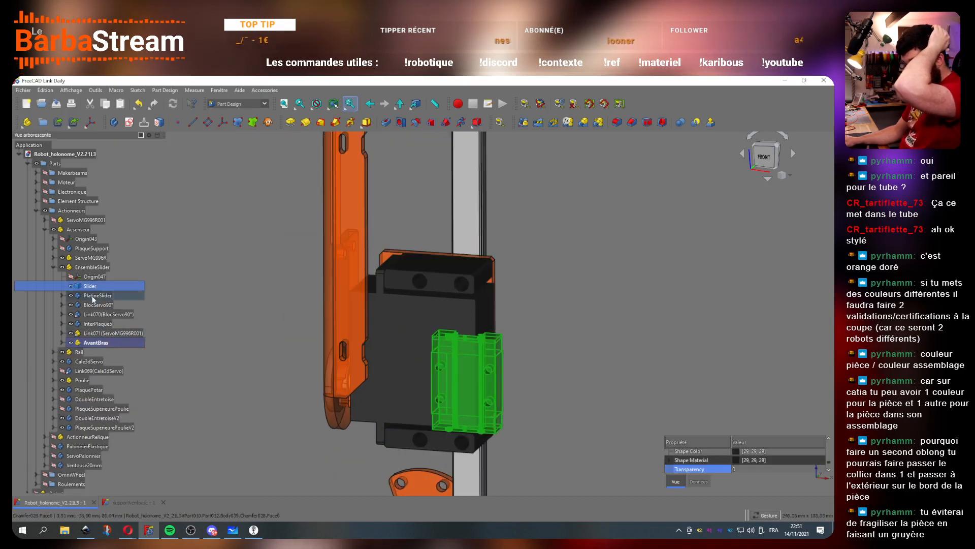
click(95, 299)
click(99, 305)
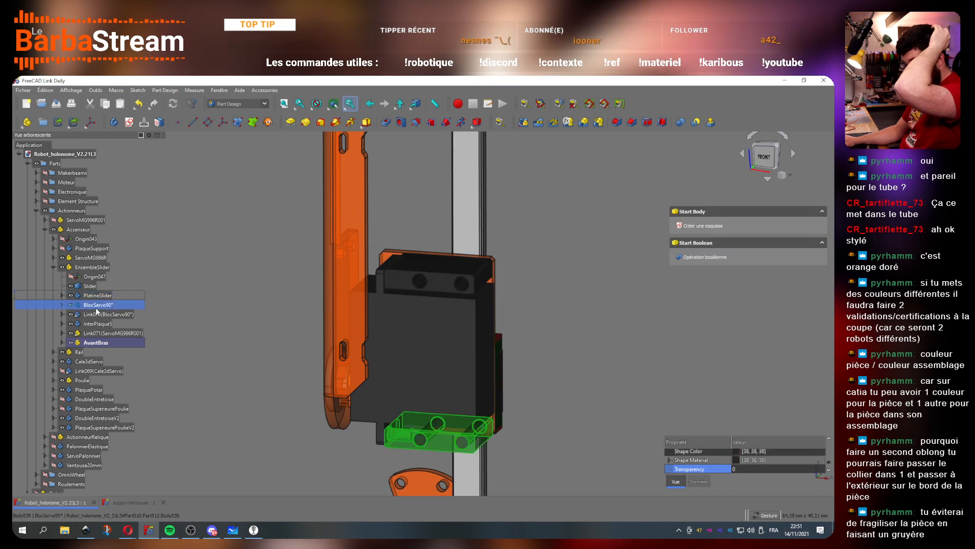
click(104, 315)
click(102, 324)
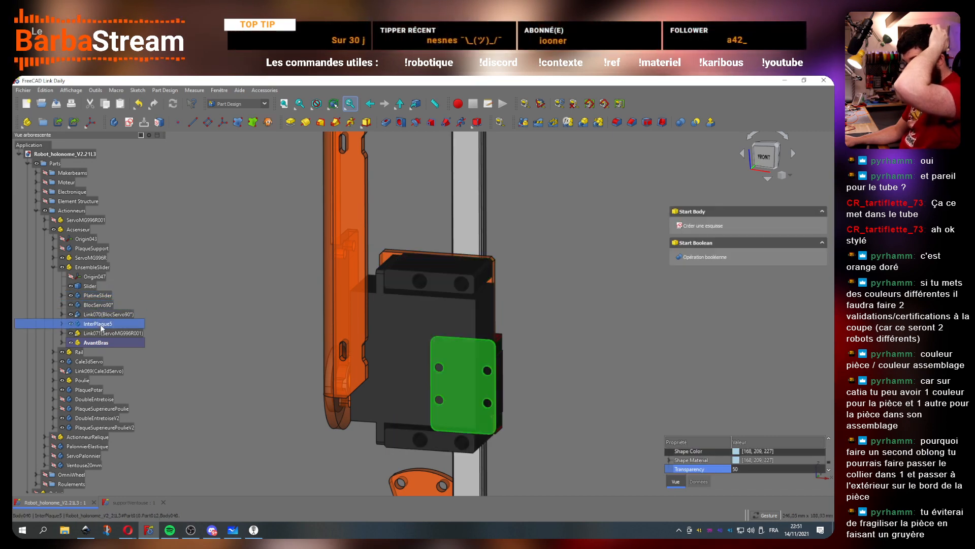
click(114, 334)
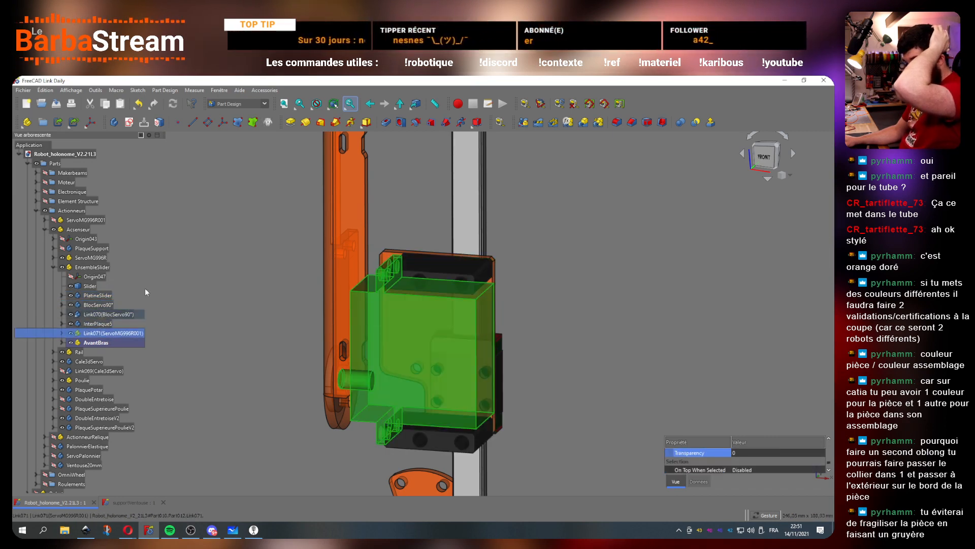
click(118, 306)
Step: Show the EnsembleSlider origin to examine where its planes and axes lie, and hide it again
click(73, 276)
scroll(531, 328, down, 3)
scroll(541, 387, up, 4)
drag(542, 387, 571, 289)
scroll(401, 370, down, 3)
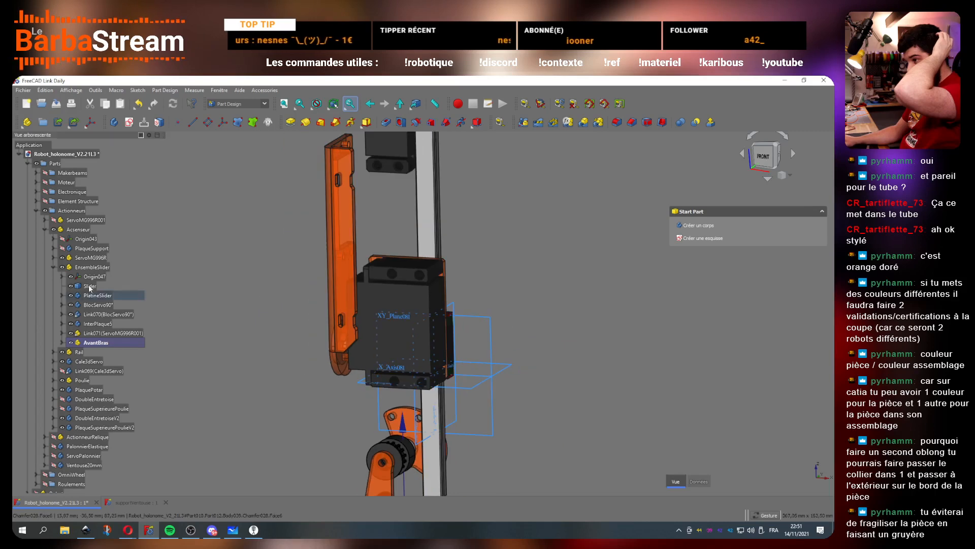
click(71, 277)
Step: Activate the EnsembleSlider part and create a new body in it
double_click(93, 267)
click(200, 292)
scroll(462, 356, down, 2)
scroll(332, 323, up, 2)
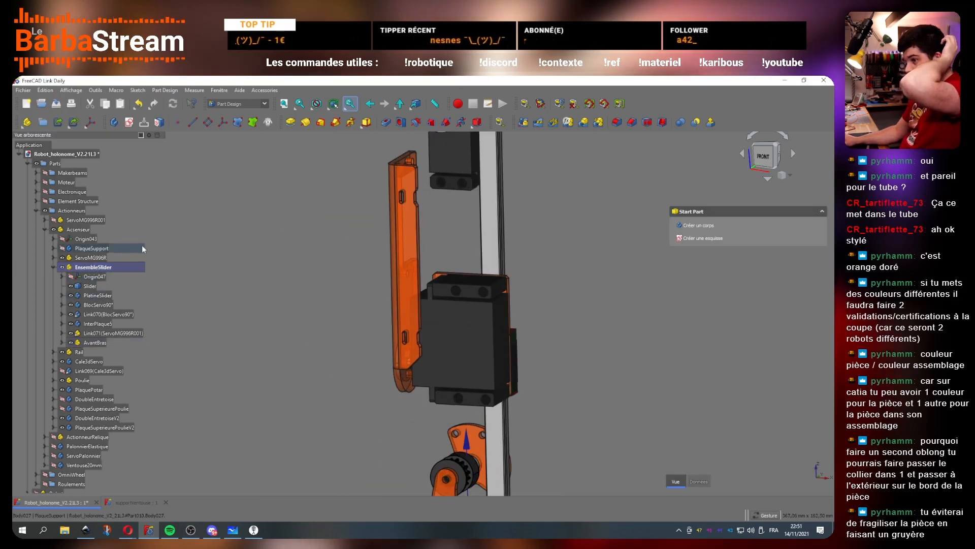
click(115, 123)
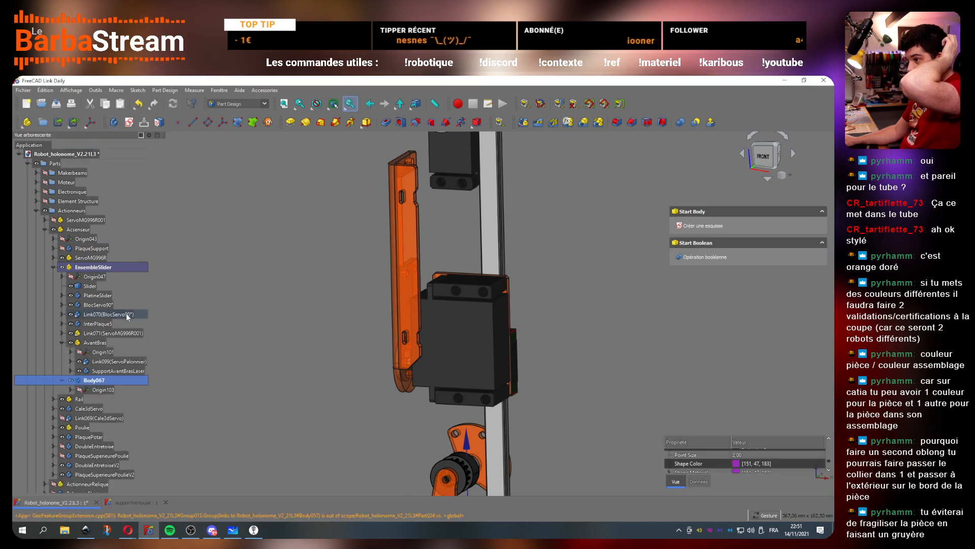
Step: Undo the new body, create it again inside the EnsembleSlider part, and collapse AvantBras in the tree
key(ctrl+z)
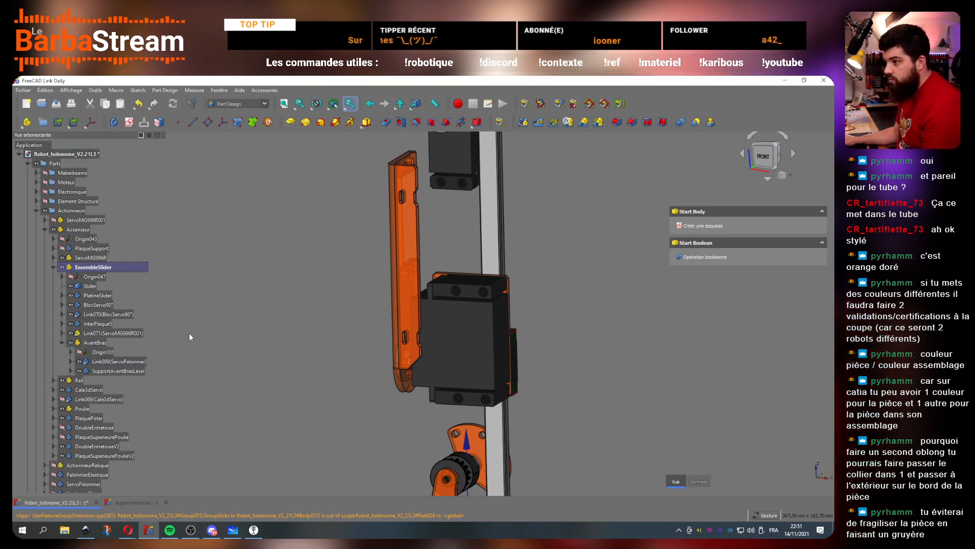
click(115, 123)
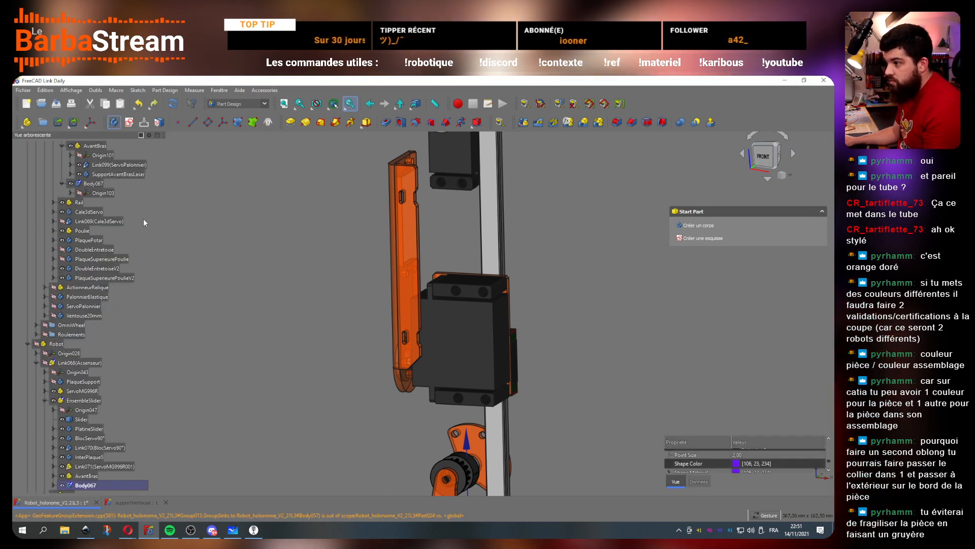
scroll(103, 350, up, 7)
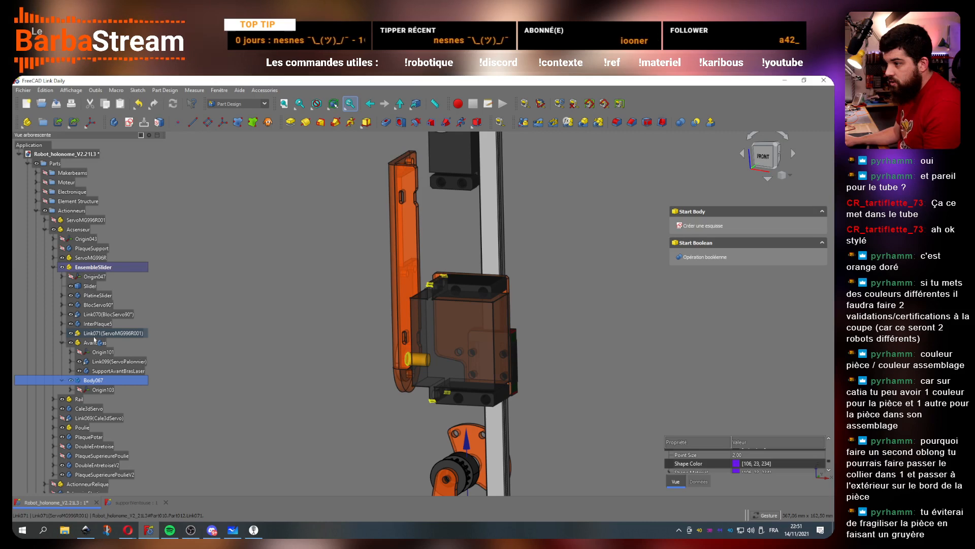
click(62, 342)
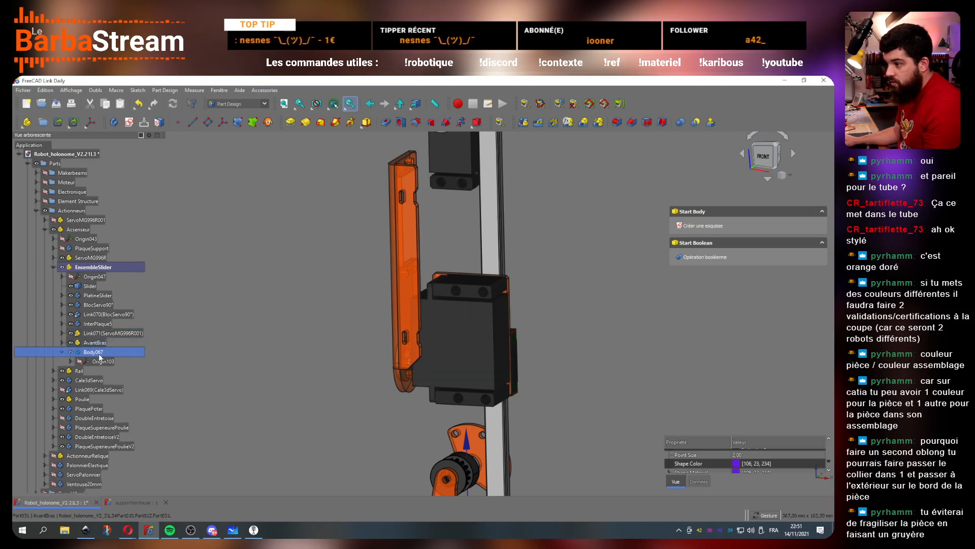
Step: Examine the servo block, forearm support and rail from several angles to see where the new part fits
scroll(469, 323, down, 2)
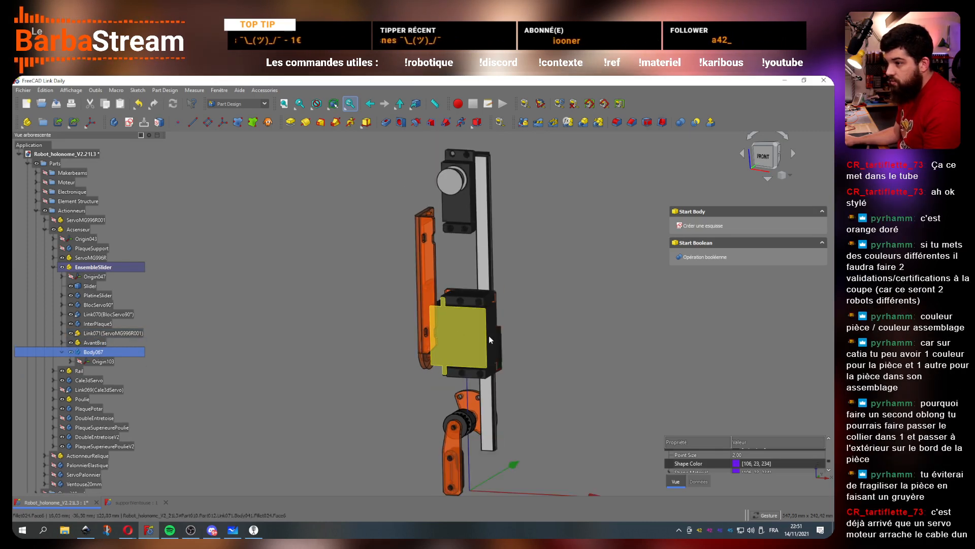
scroll(486, 335, up, 3)
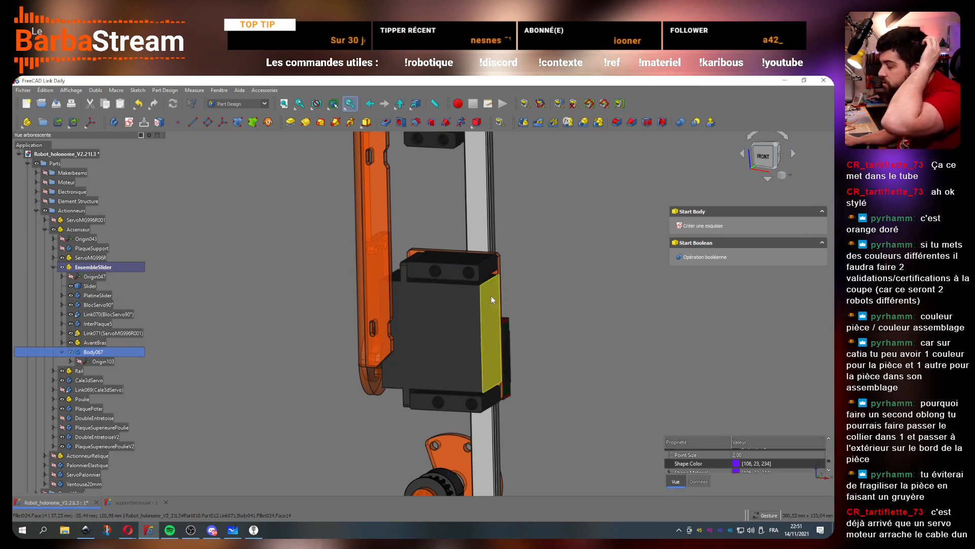
mouse_move(538, 324)
mouse_down()
mouse_move(557, 315)
mouse_move(547, 323)
mouse_up()
scroll(470, 316, down, 2)
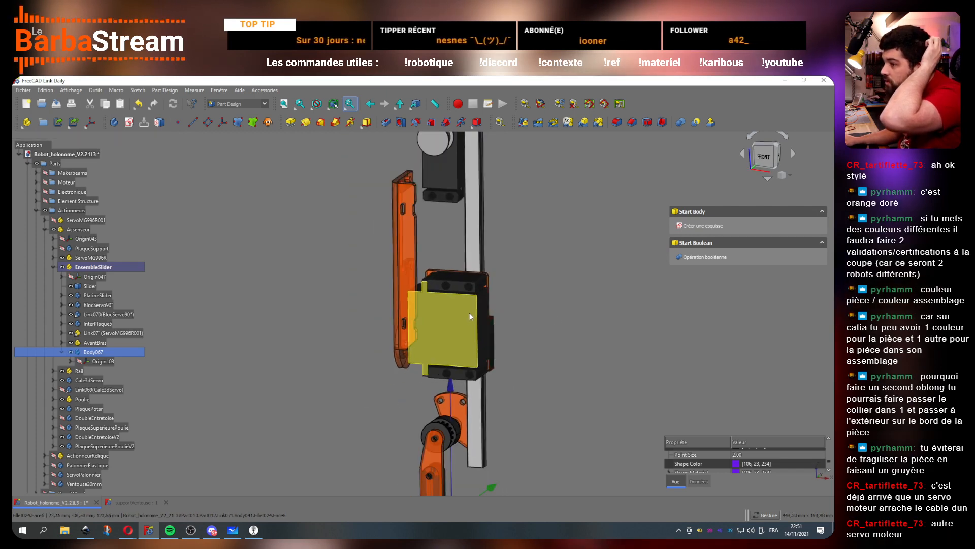
scroll(471, 295, up, 2)
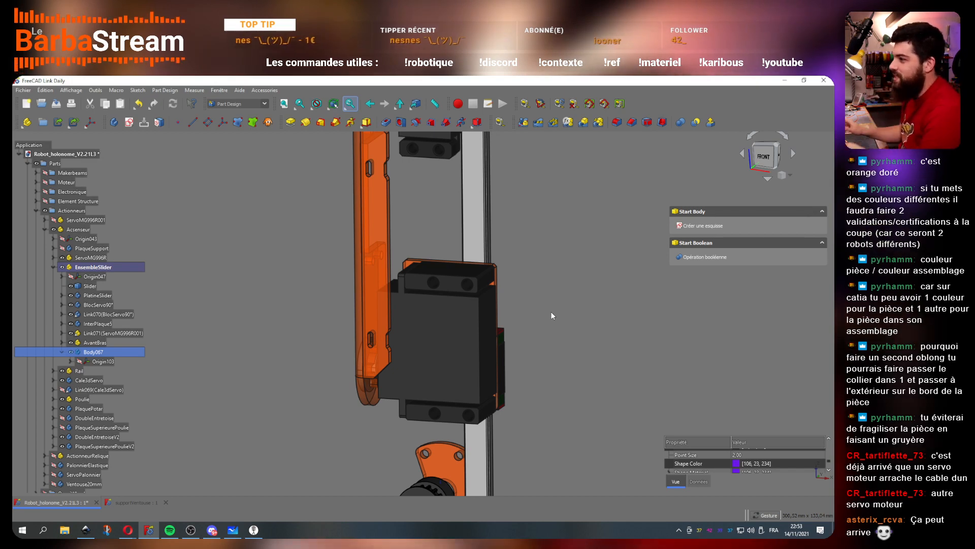
drag(550, 264, 571, 275)
drag(336, 306, 492, 330)
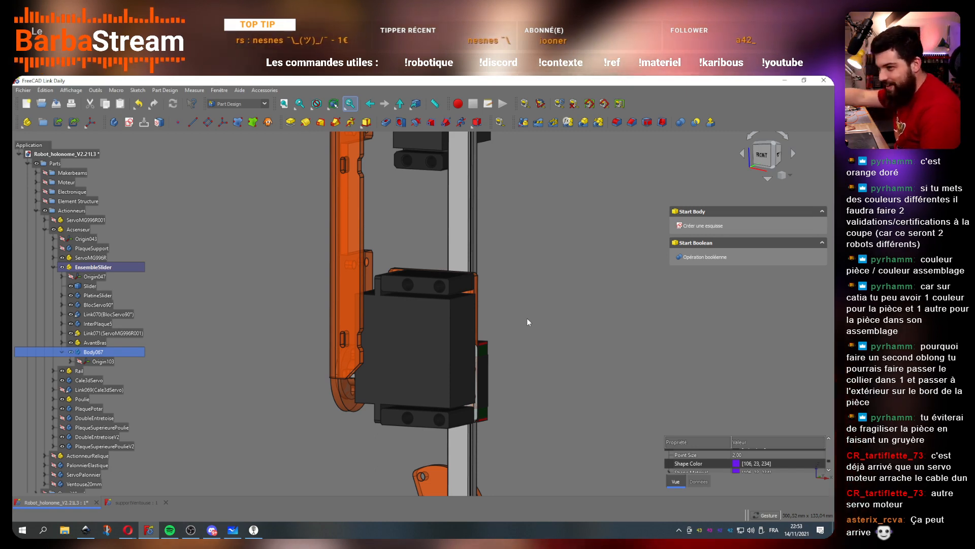
scroll(511, 274, down, 2)
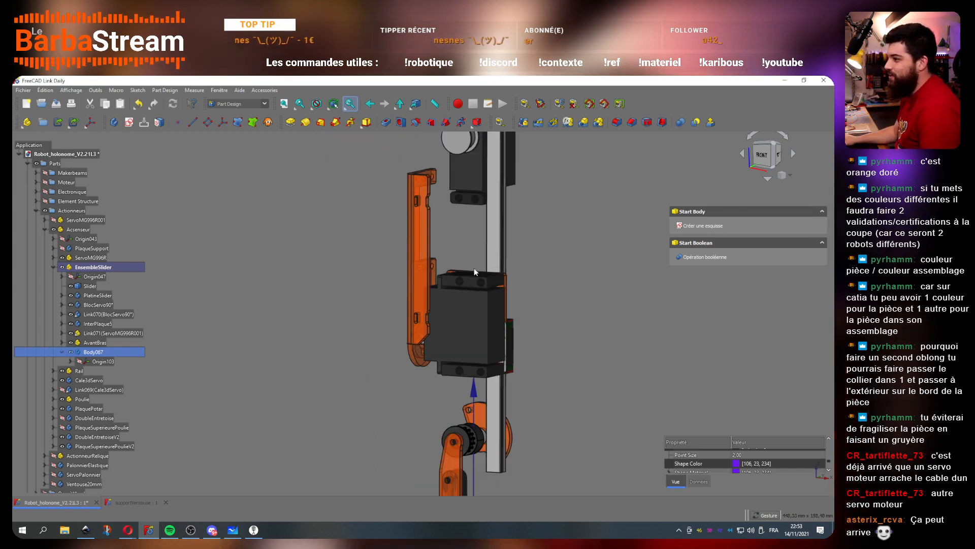
scroll(510, 275, up, 3)
drag(343, 323, 556, 352)
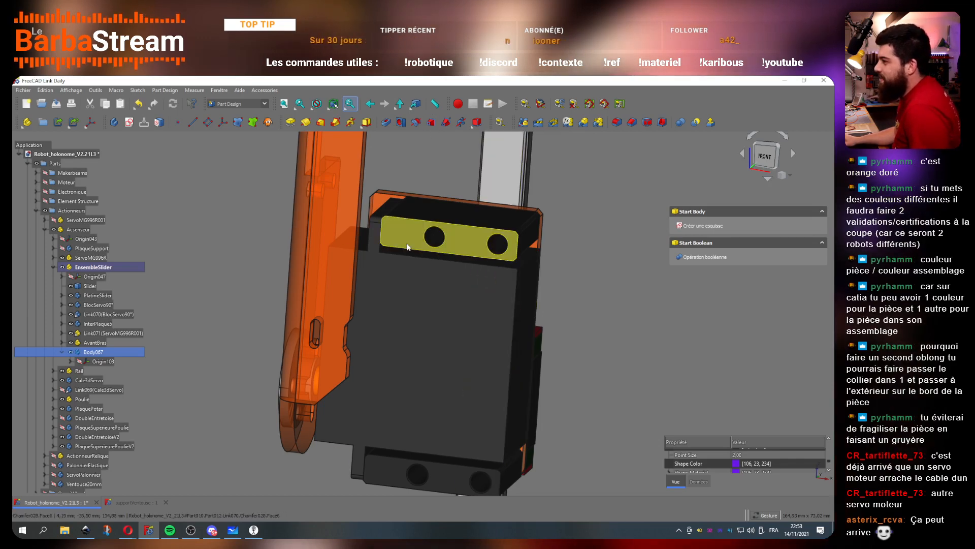
drag(409, 246, 497, 350)
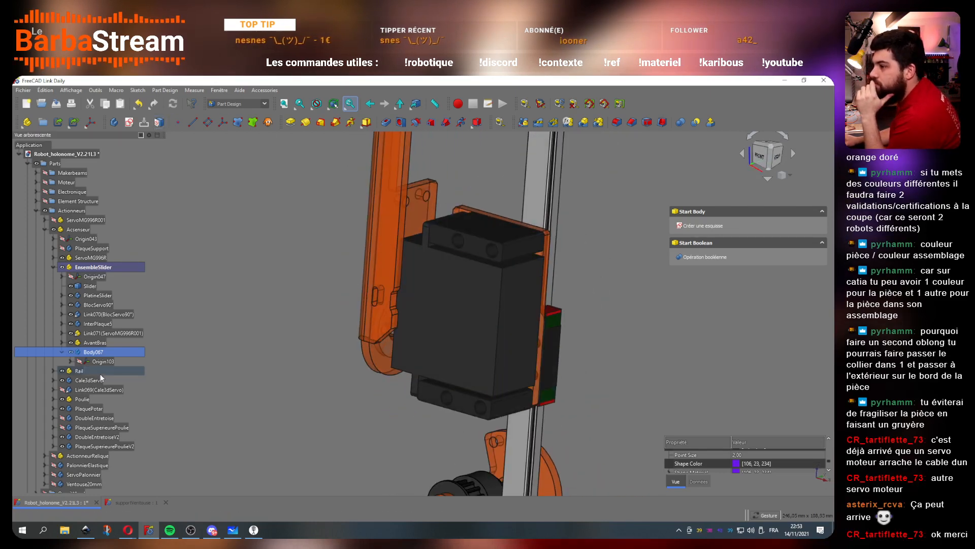
Step: Show the new body's origin and start a sketch on its front-facing vertical plane
click(81, 362)
drag(336, 358, 409, 373)
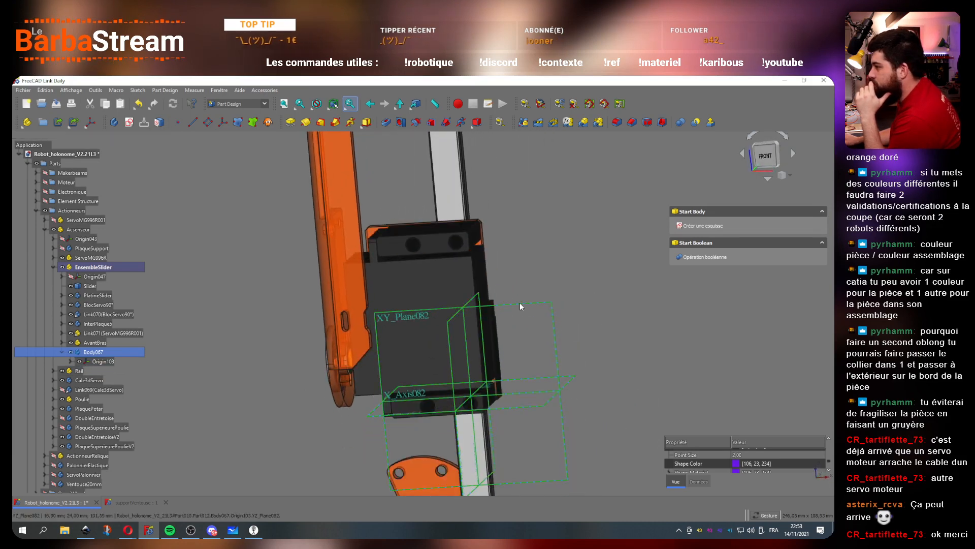
click(517, 304)
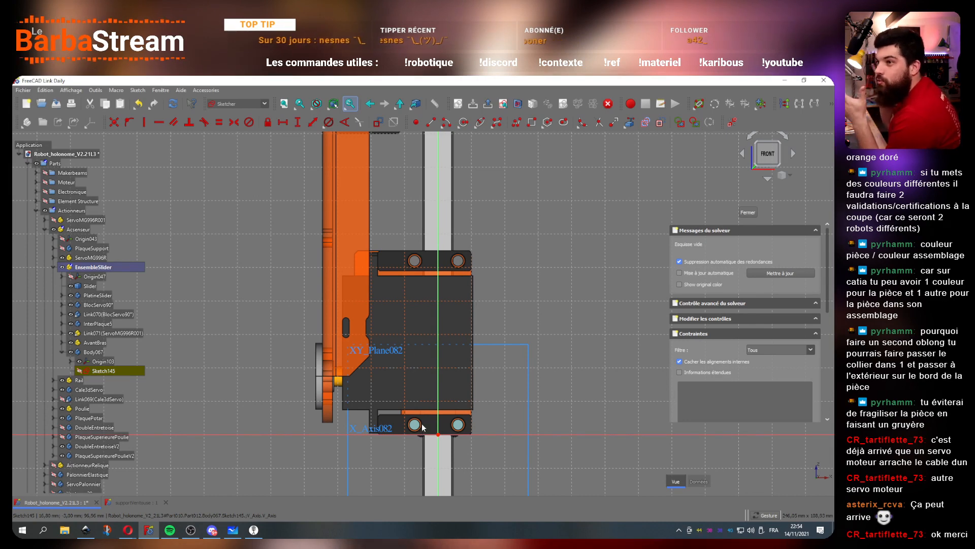
Step: Sketch a rectangle about 37 by 65 mm over the servo block, from the block's upper edge to below the horizontal axis
scroll(443, 295, up, 1)
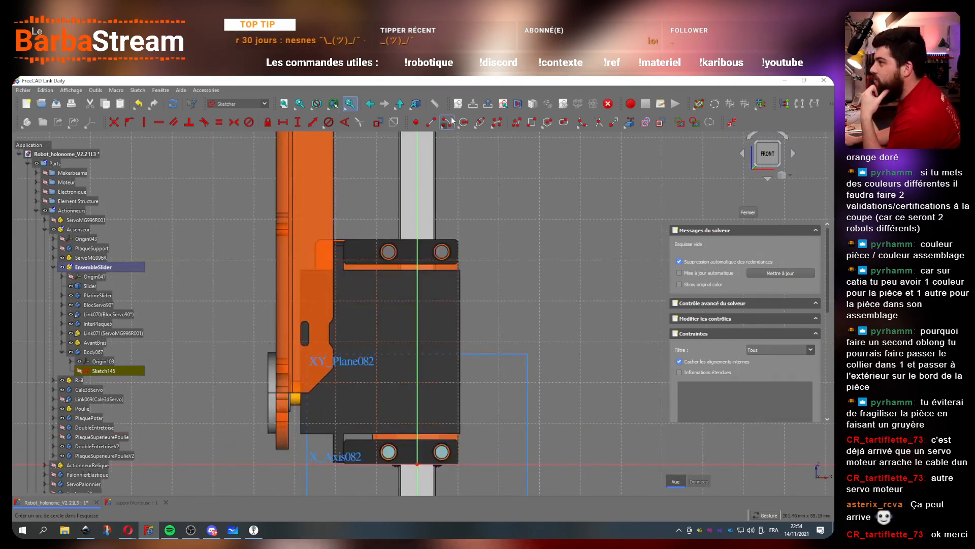
click(533, 125)
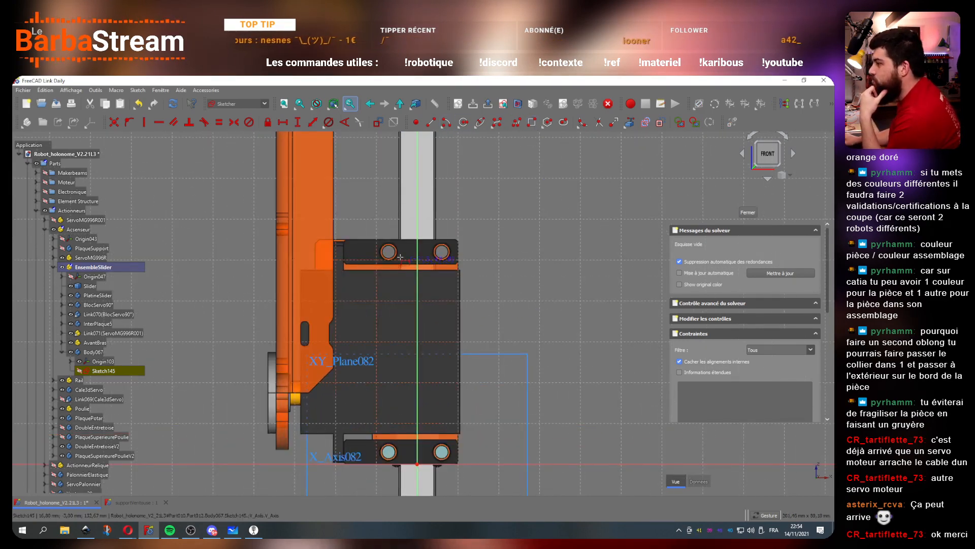
click(347, 240)
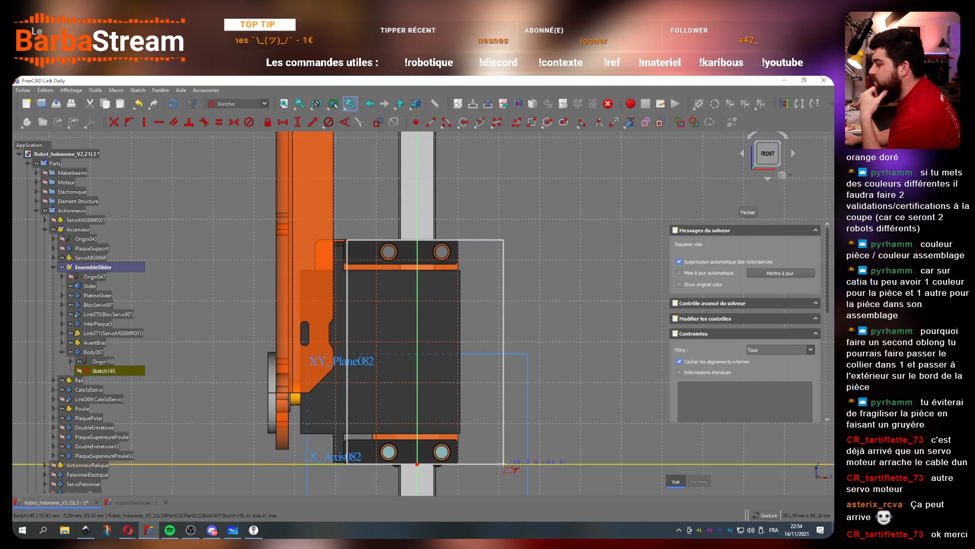
middle_click(509, 455)
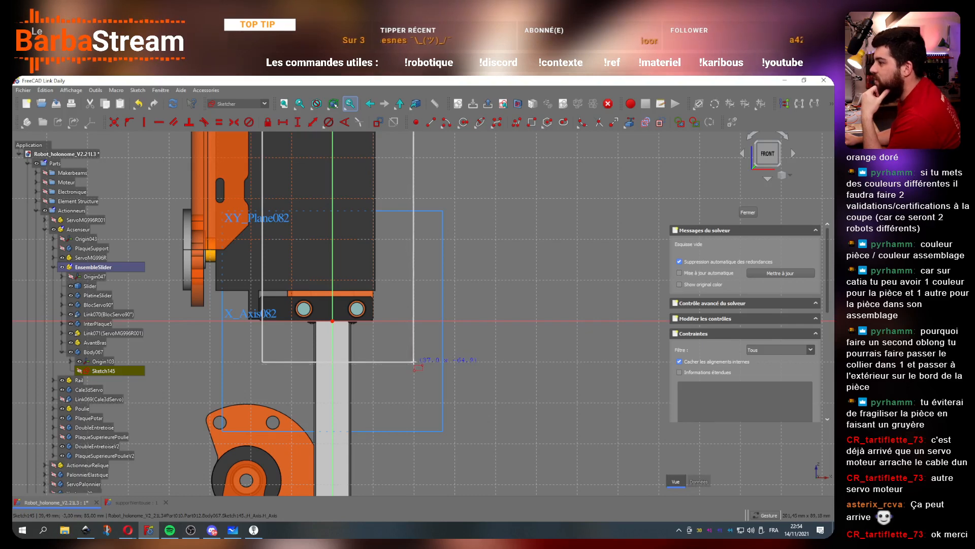
click(414, 362)
scroll(512, 366, down, 3)
middle_click(406, 310)
scroll(407, 312, up, 3)
key(Escape)
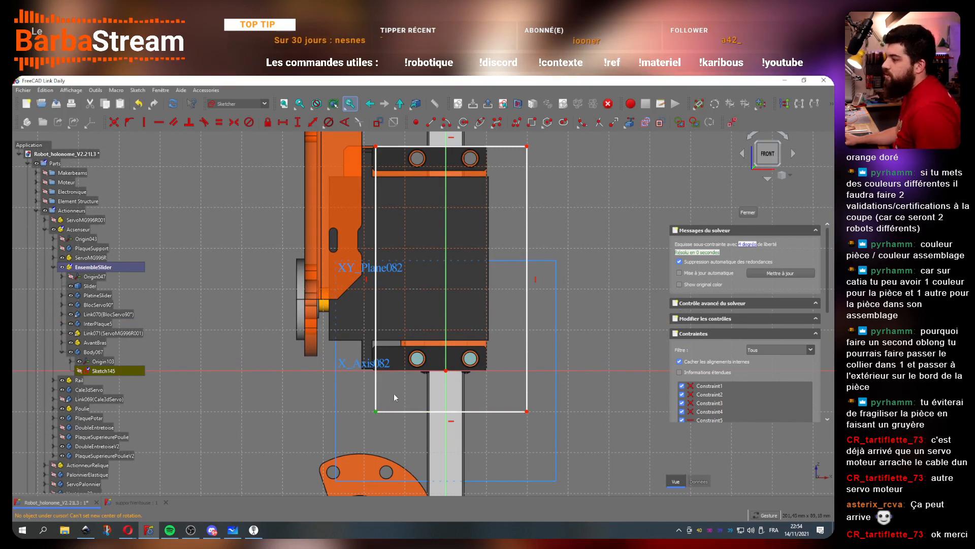
Step: Constrain the rectangle's lower-left corner to lie 10 mm below the sketch origin
click(377, 409)
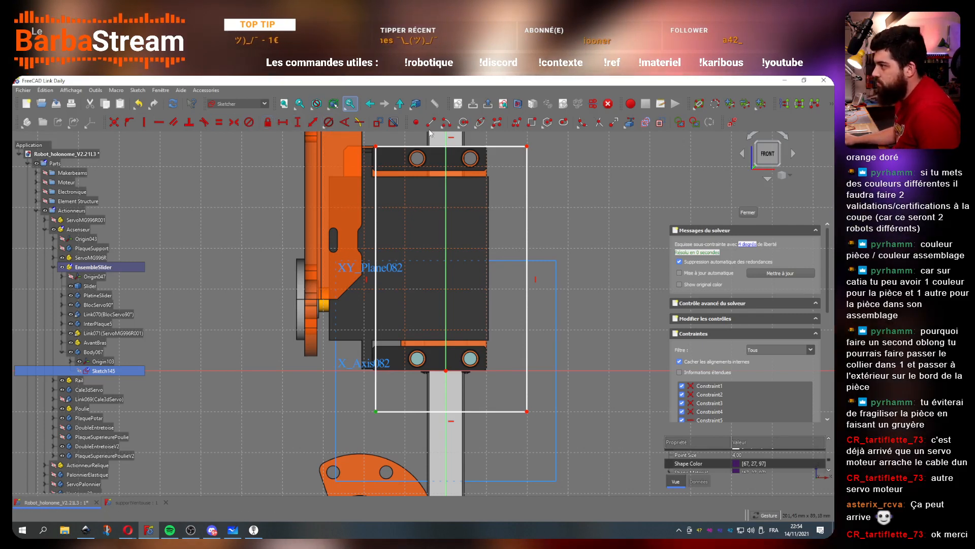
click(298, 122)
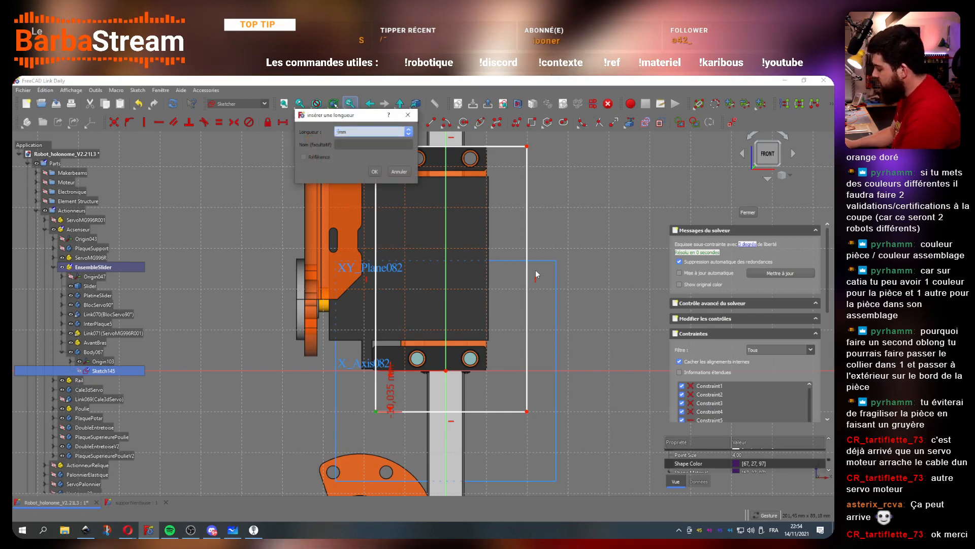
text(10)
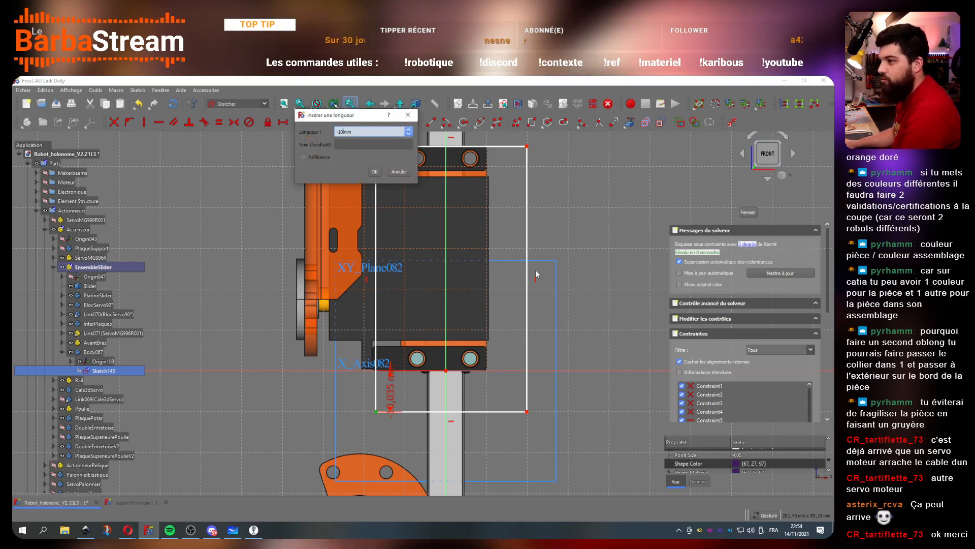
key(Return)
scroll(471, 260, up, 4)
scroll(450, 403, down, 2)
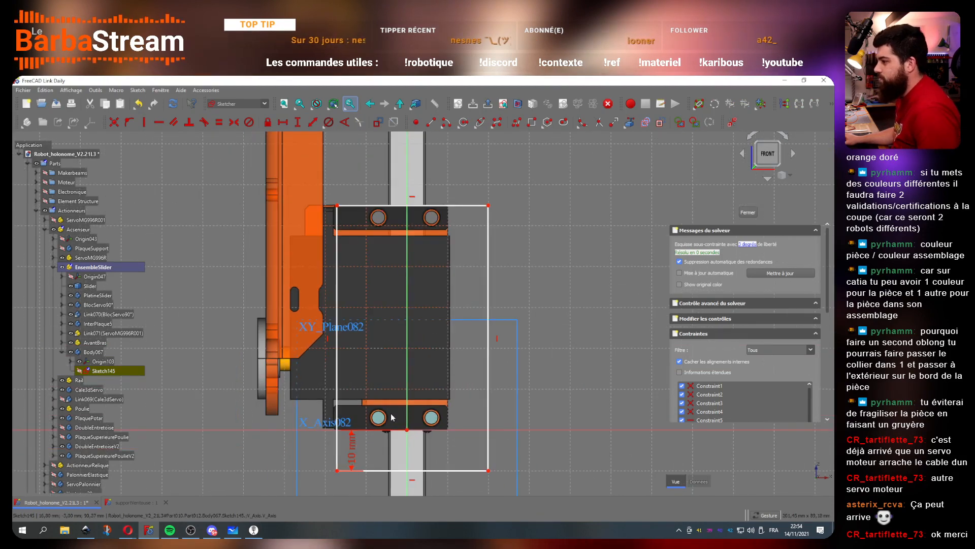
Step: Constrain the rectangle's lower-left corner 18 mm horizontally to the left of the origin and move the dimension labels clear of the outline
click(347, 429)
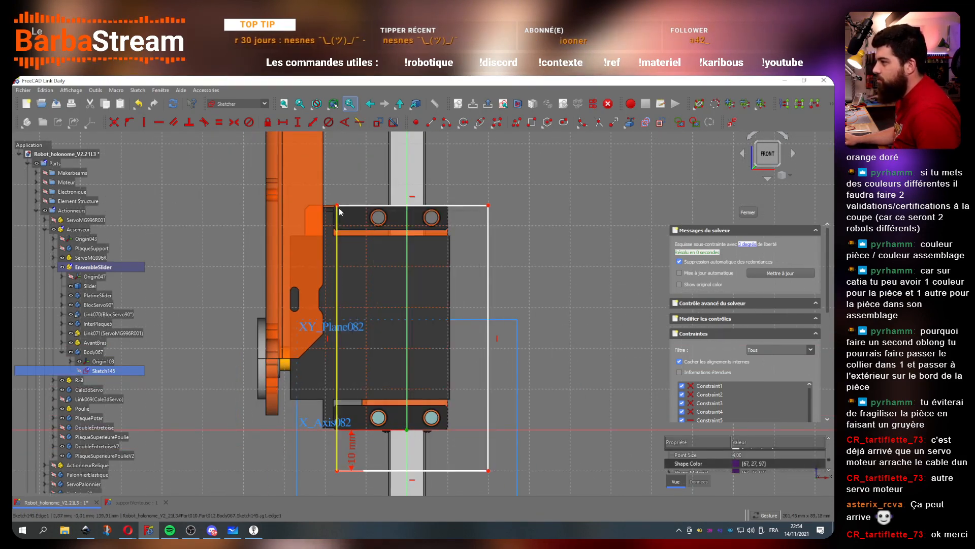
drag(337, 205, 334, 207)
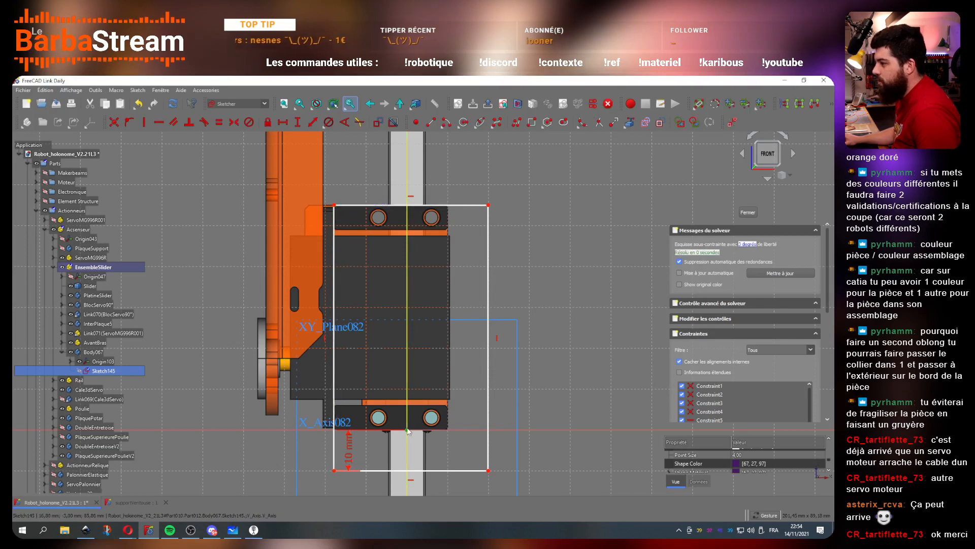
click(321, 471)
click(334, 471)
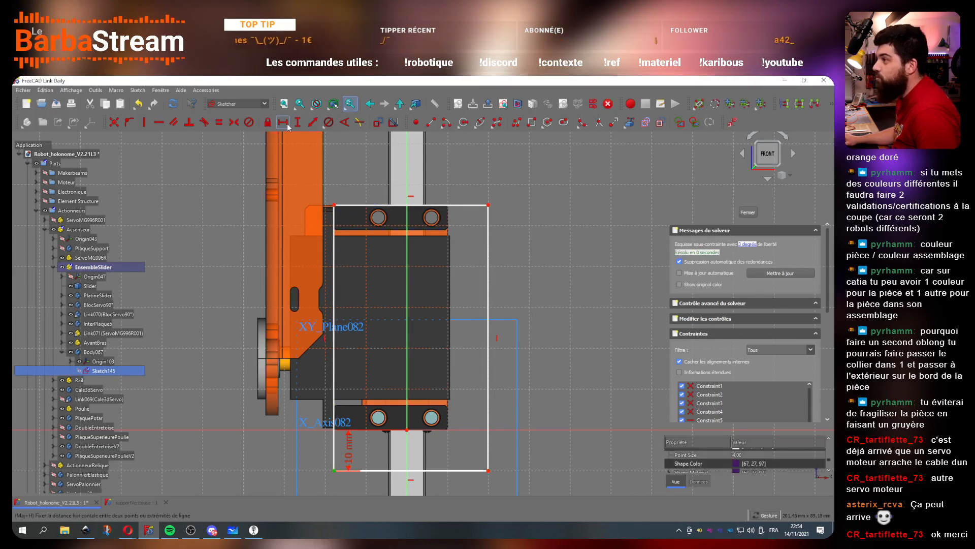
key(l)
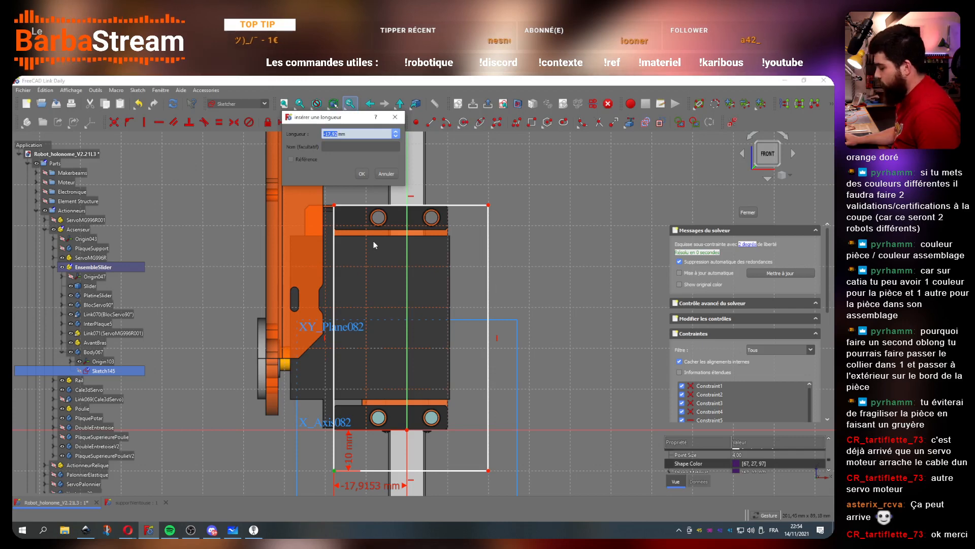
text(-18)
key(Return)
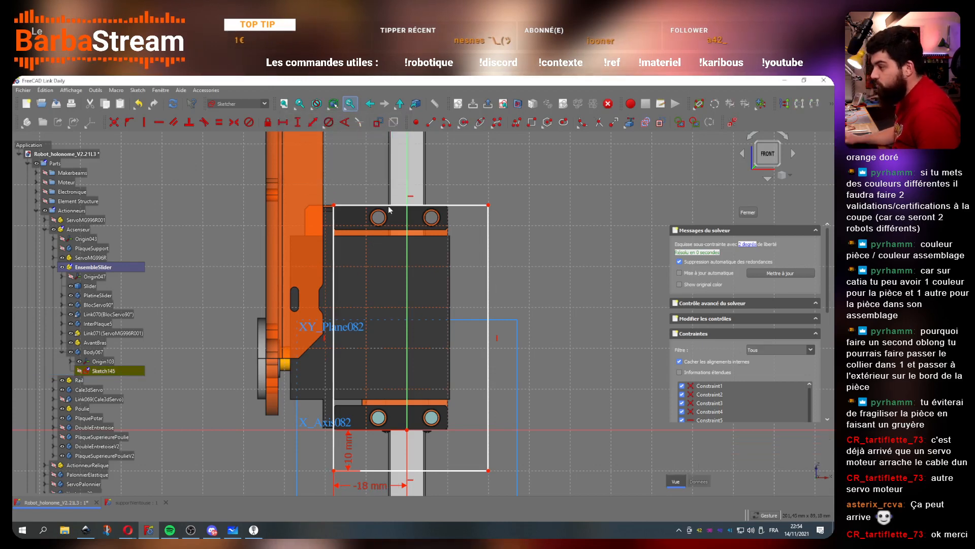
scroll(367, 364, down, 3)
scroll(375, 438, up, 4)
drag(357, 420, 285, 418)
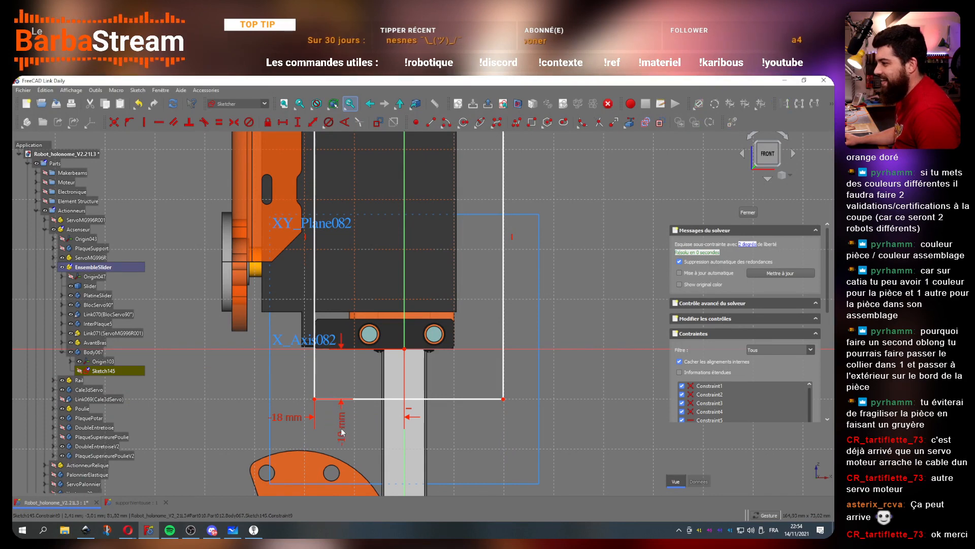
Step: Set the height of the rectangle's upper edge above the origin to 55 mm and place the dimension outside the outline
scroll(325, 410, down, 3)
scroll(369, 238, up, 2)
mouse_move(450, 220)
mouse_down()
mouse_move(425, 219)
mouse_move(449, 221)
mouse_up()
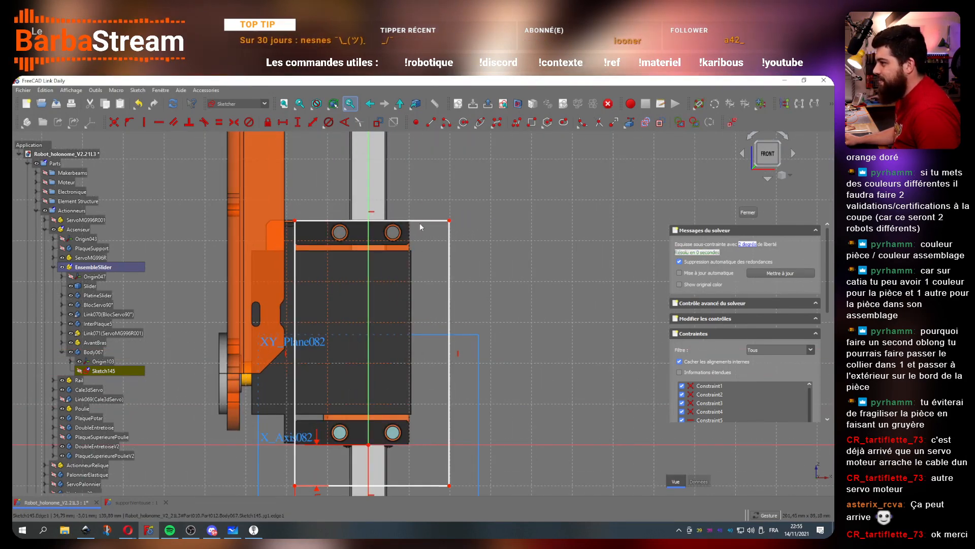
click(298, 123)
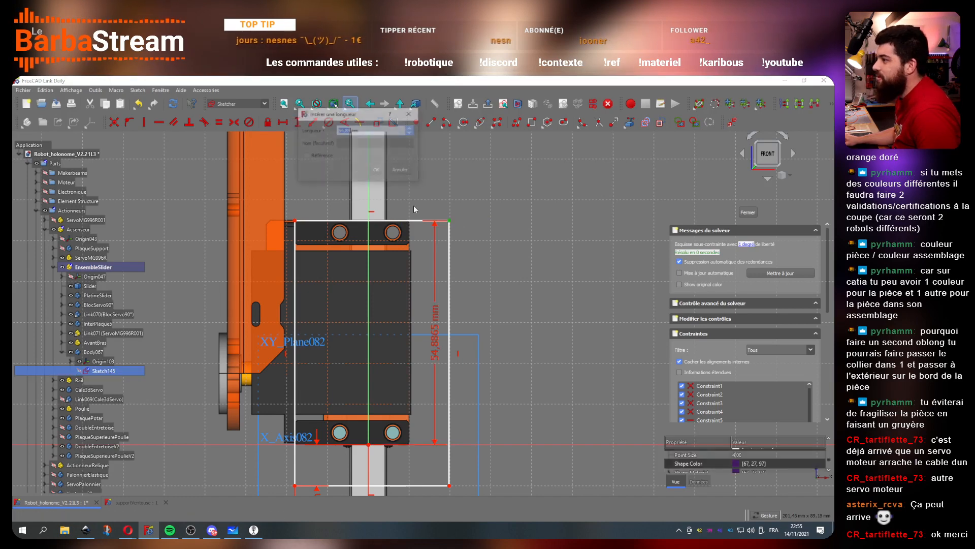
text(55)
key(Return)
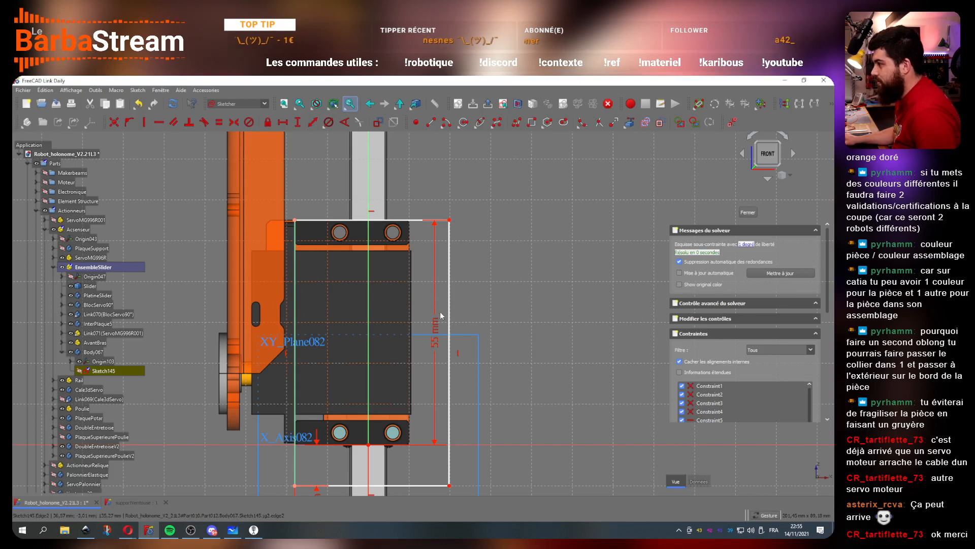
drag(435, 328, 522, 319)
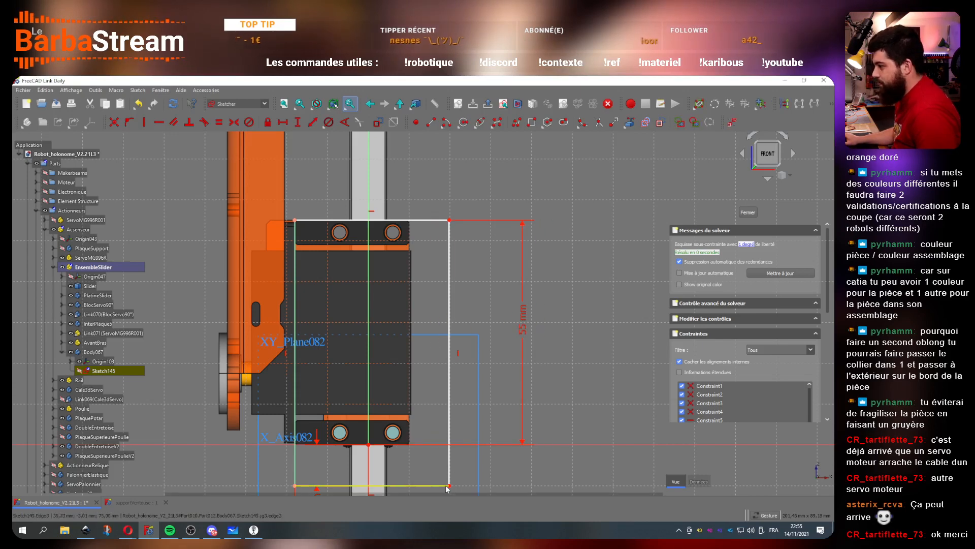
Step: Constrain the rectangle's upper-right corner 20 mm horizontally from the vertical axis
drag(449, 485, 450, 485)
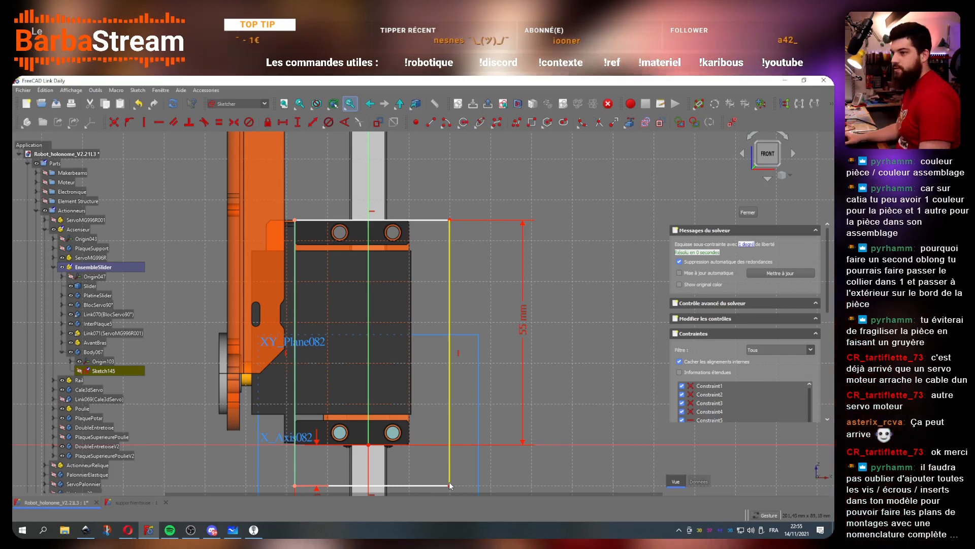
scroll(448, 391, down, 5)
scroll(408, 228, up, 4)
scroll(410, 227, down, 1)
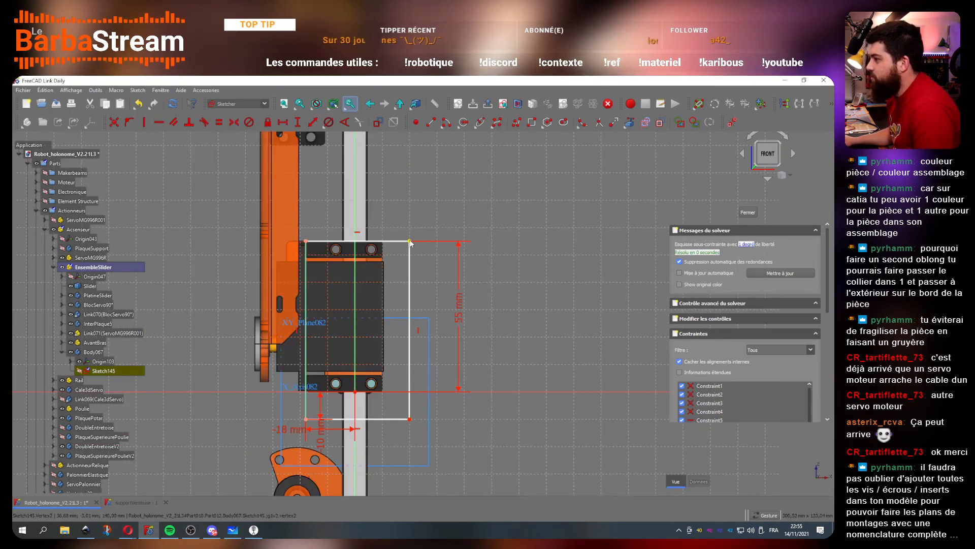
scroll(389, 392, up, 3)
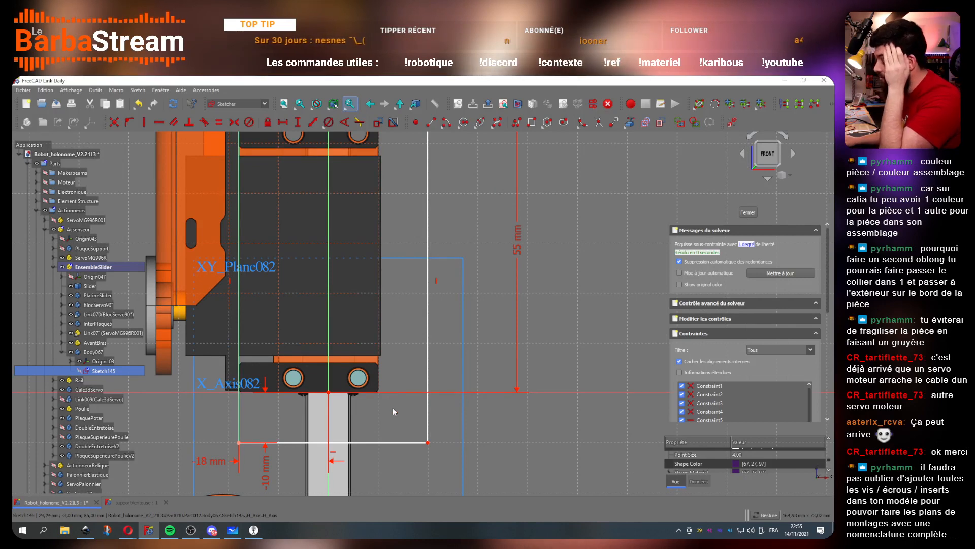
scroll(382, 411, down, 2)
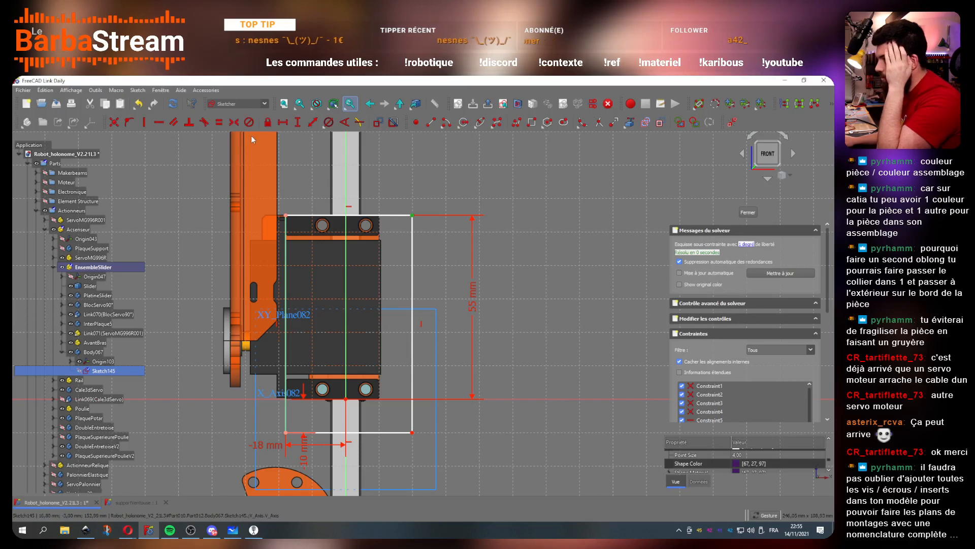
text(l)
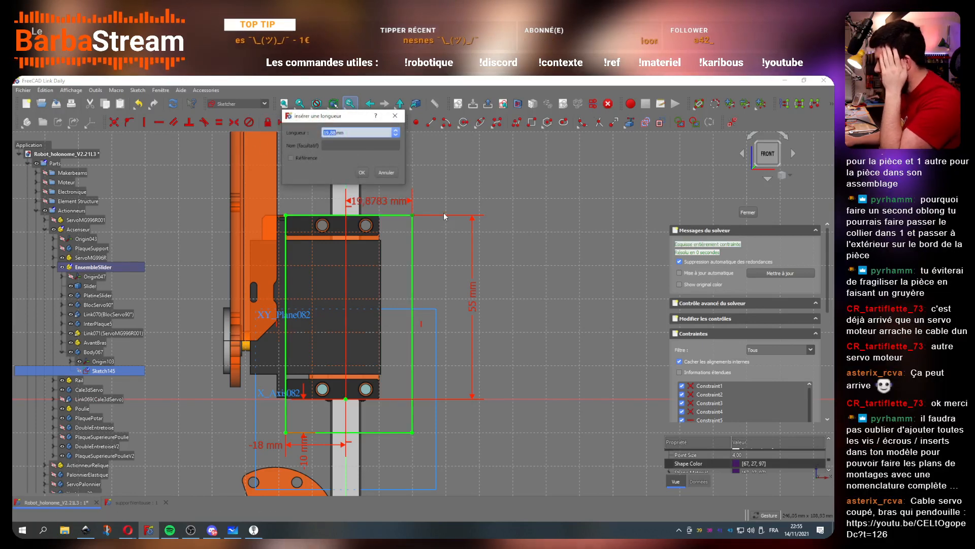
text(20)
key(Return)
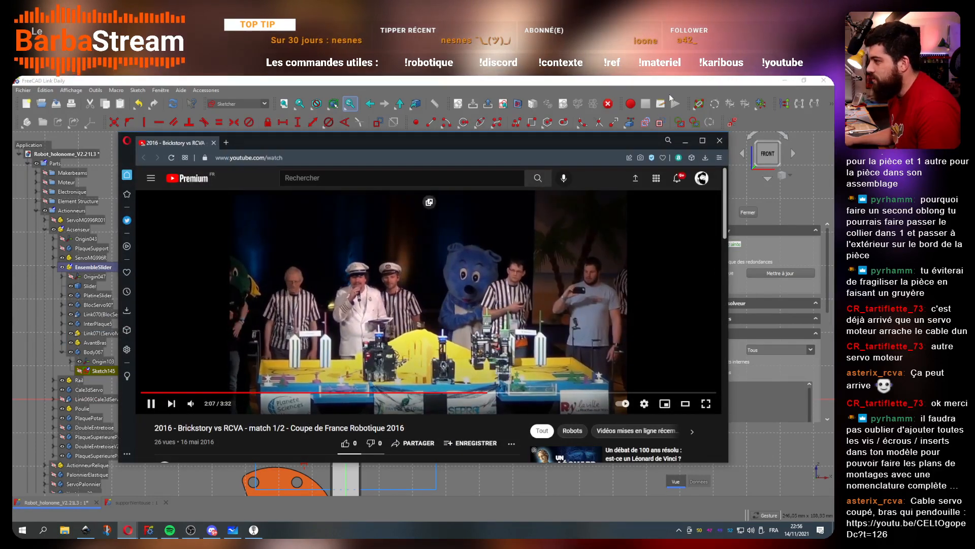
Step: Switch to the browser, watch the muted 2016 Brickstory vs RCVA match video, replay it from about 1:28, and return to FreeCAD
click(702, 141)
click(87, 467)
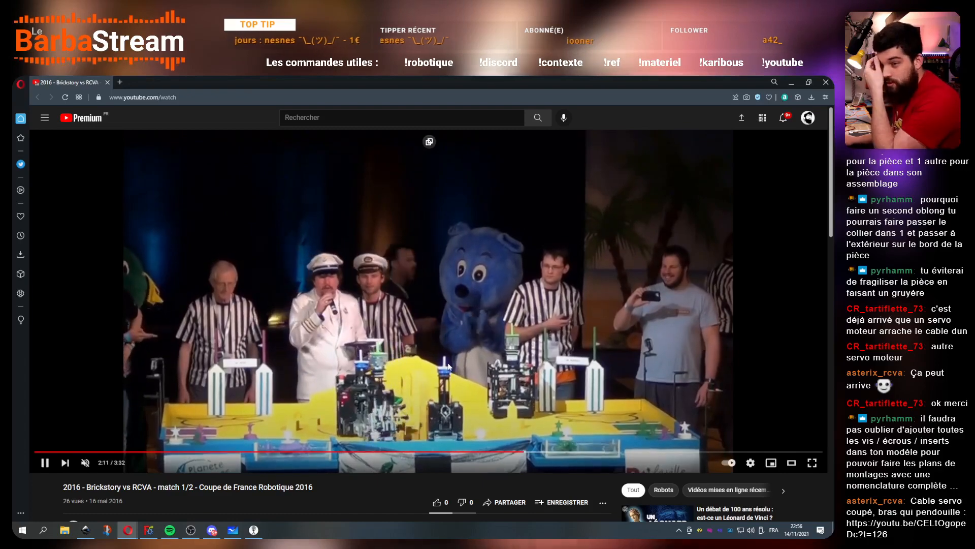
scroll(306, 388, down, 3)
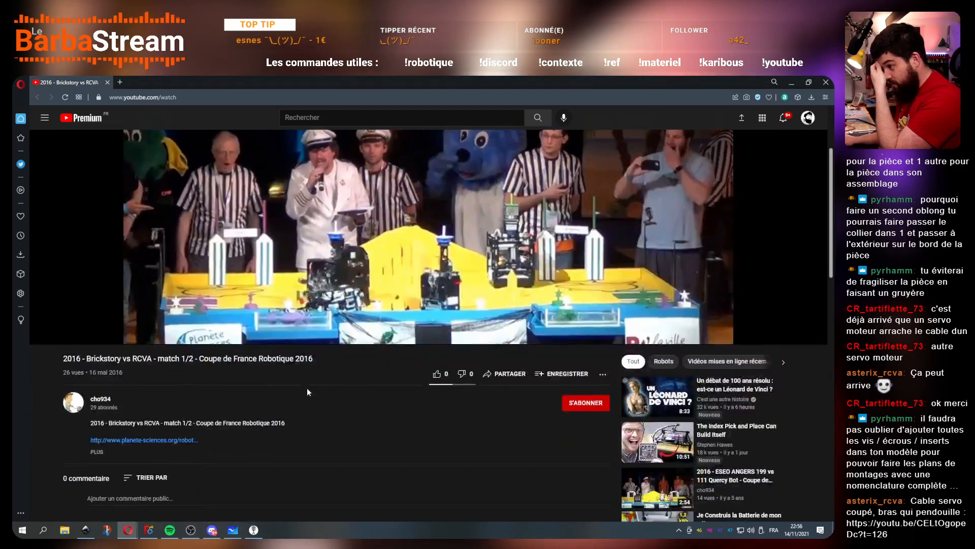
scroll(306, 388, up, 2)
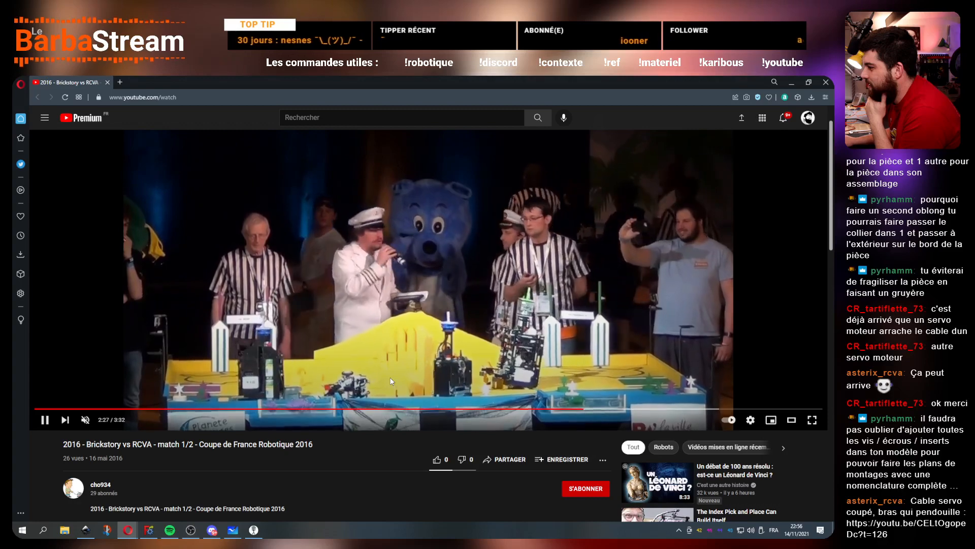
scroll(372, 454, down, 3)
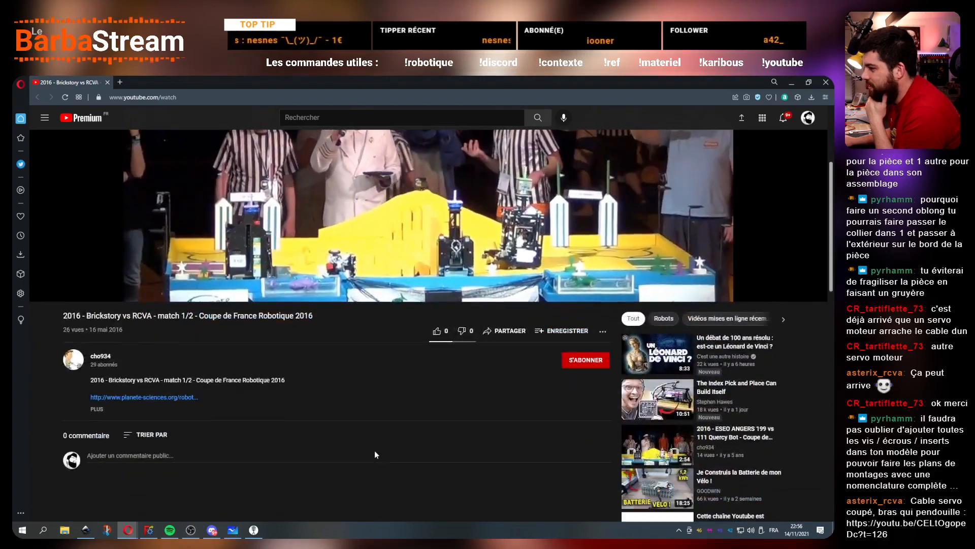
scroll(374, 450, up, 3)
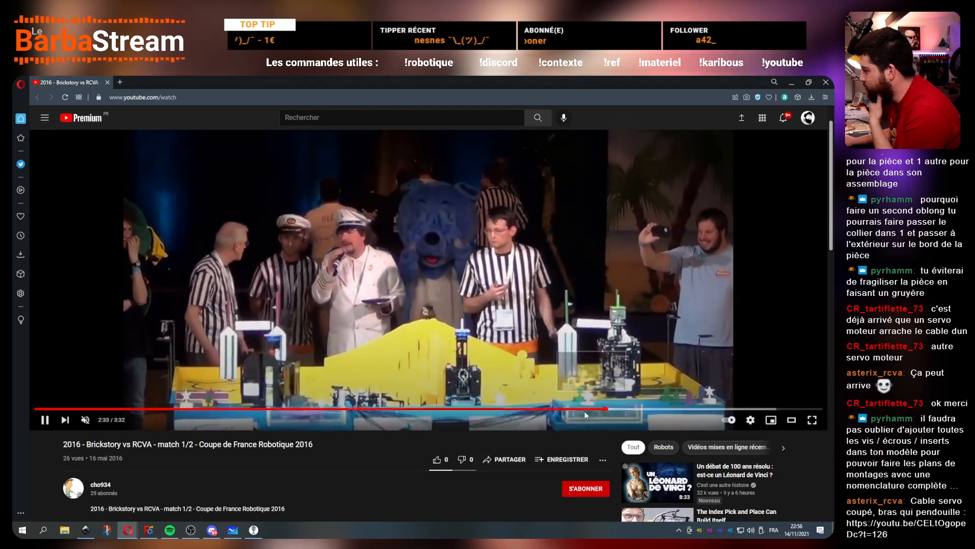
click(585, 410)
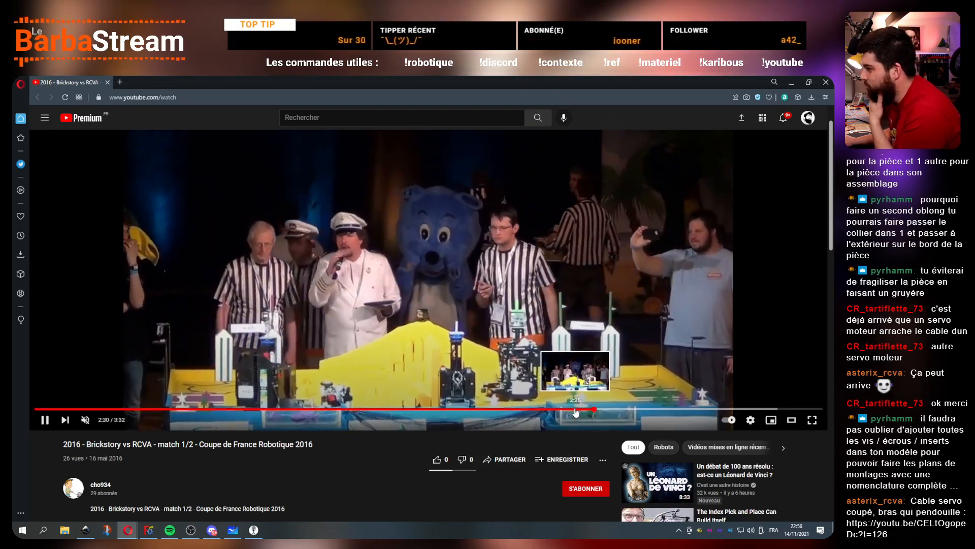
click(512, 409)
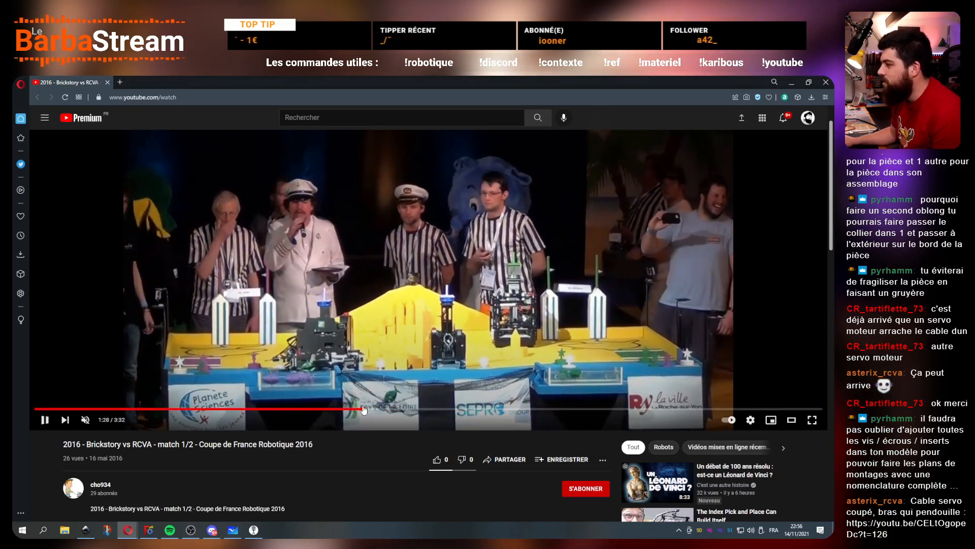
click(364, 408)
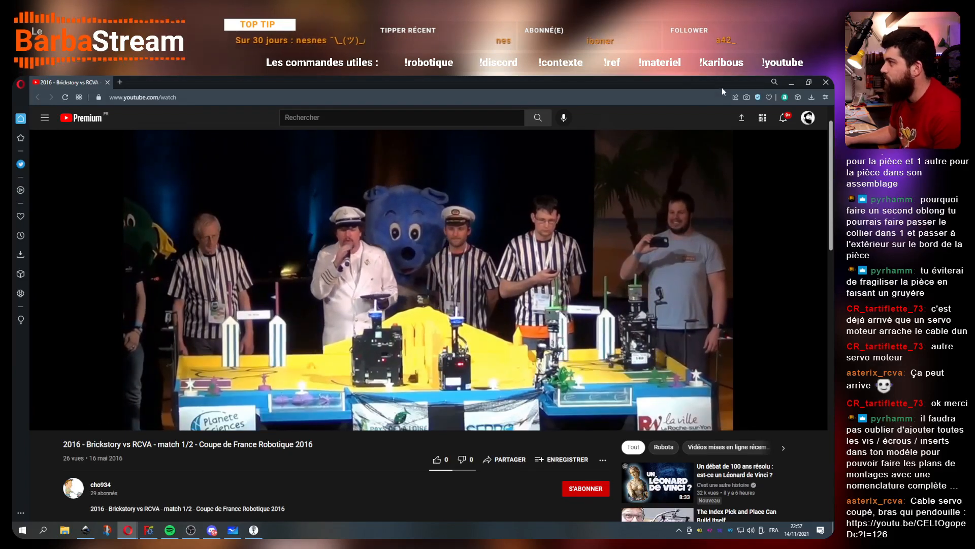
click(792, 82)
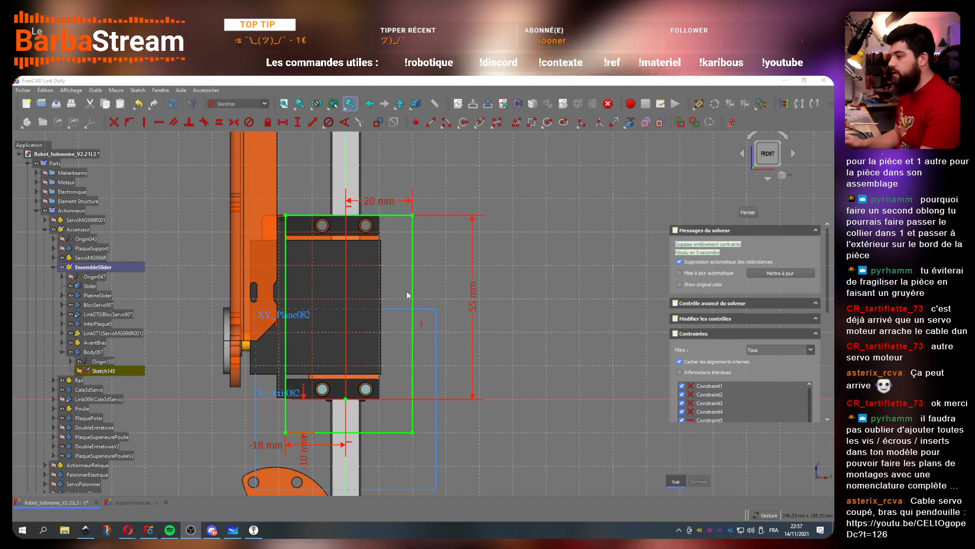
Step: Sketch two small circles, one above the other, between the servo block and the rectangle's right edge
scroll(406, 430, up, 4)
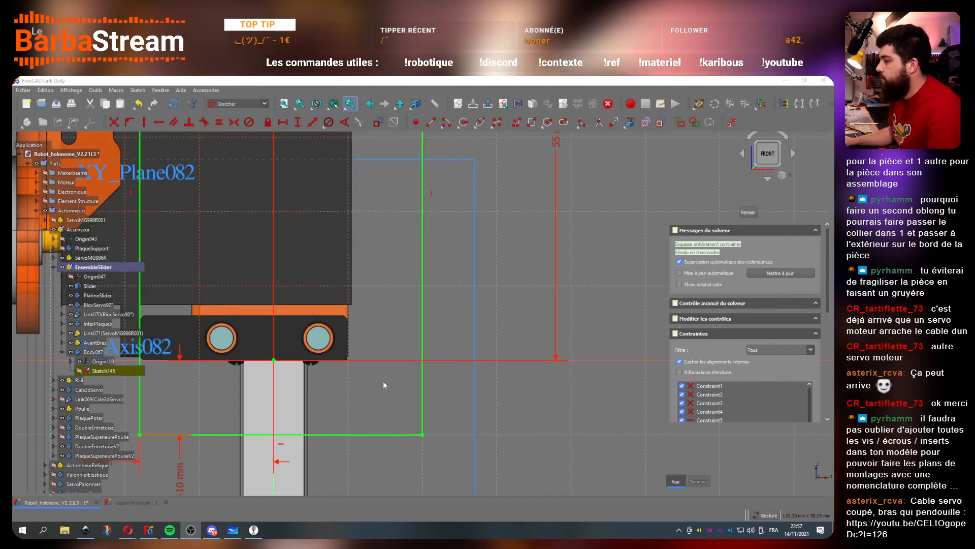
click(464, 124)
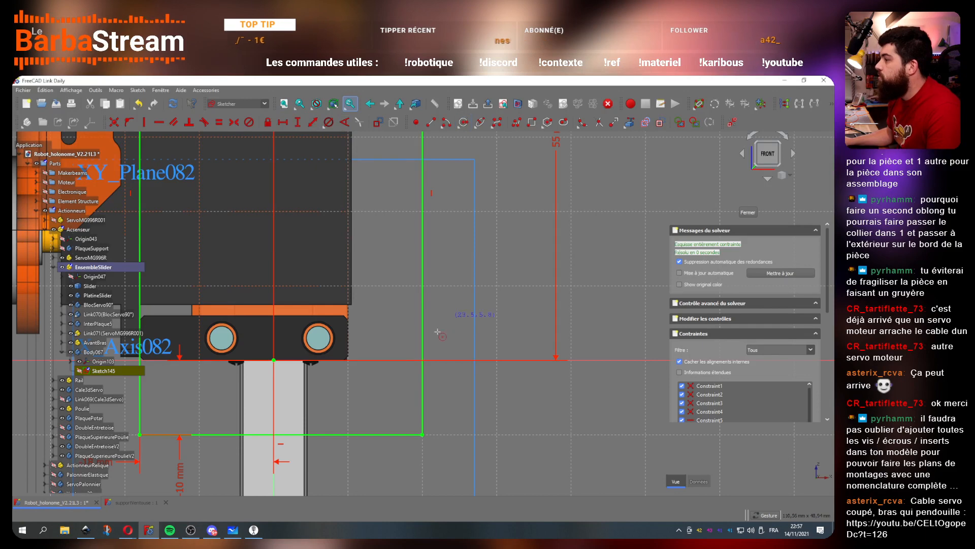
click(392, 334)
click(389, 251)
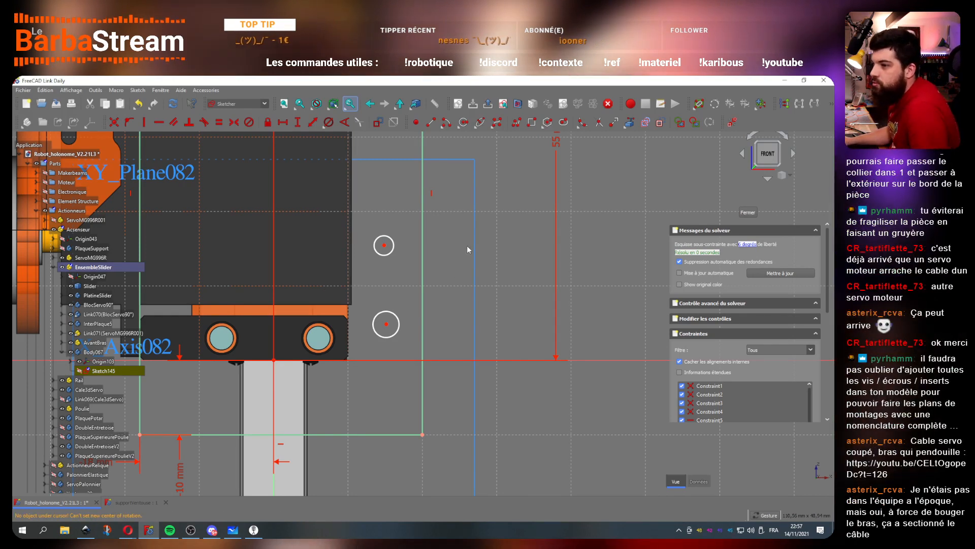
Step: Move both circles higher beside the servo block, about 11 mm apart, and align their centres vertically
scroll(440, 303, down, 4)
scroll(406, 219, up, 4)
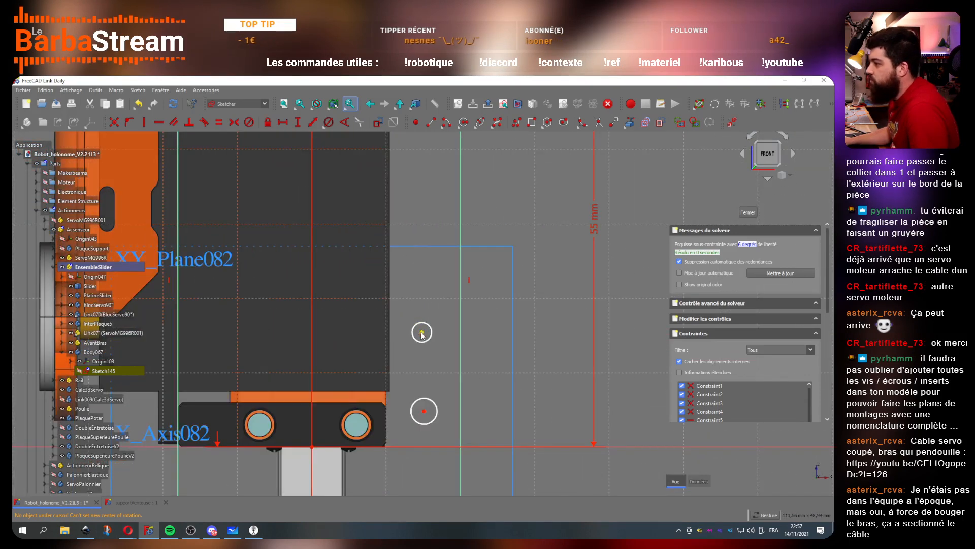
drag(426, 226, 426, 225)
drag(425, 412, 416, 273)
scroll(425, 277, down, 4)
scroll(434, 220, up, 4)
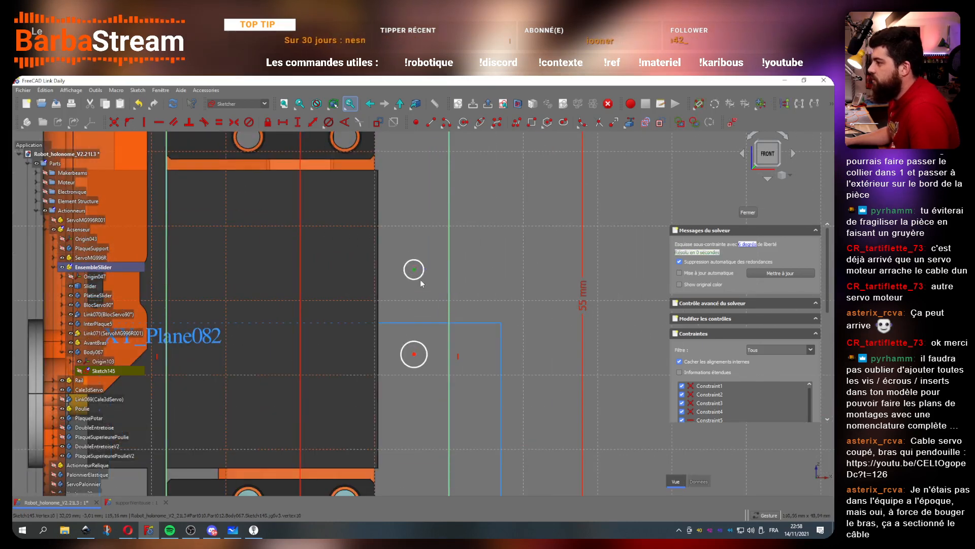
click(413, 357)
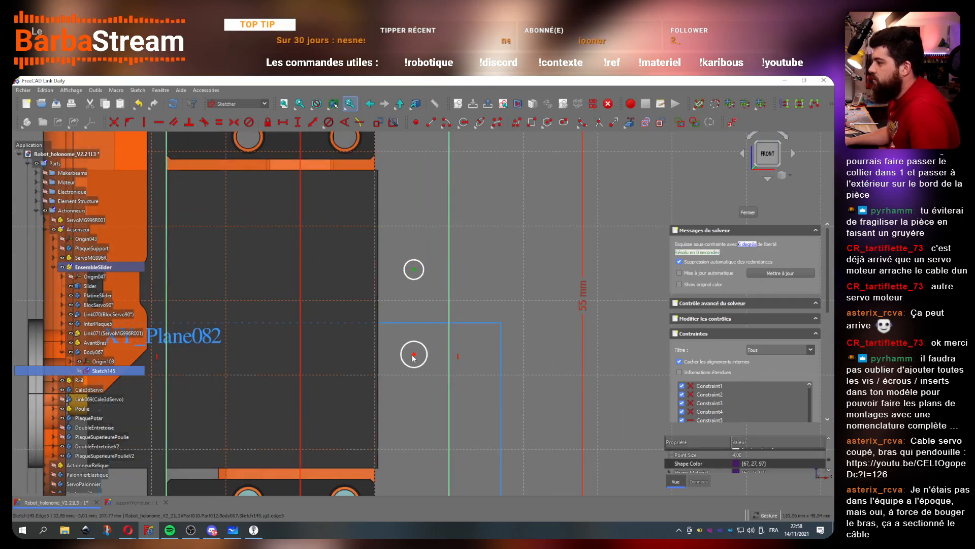
click(163, 123)
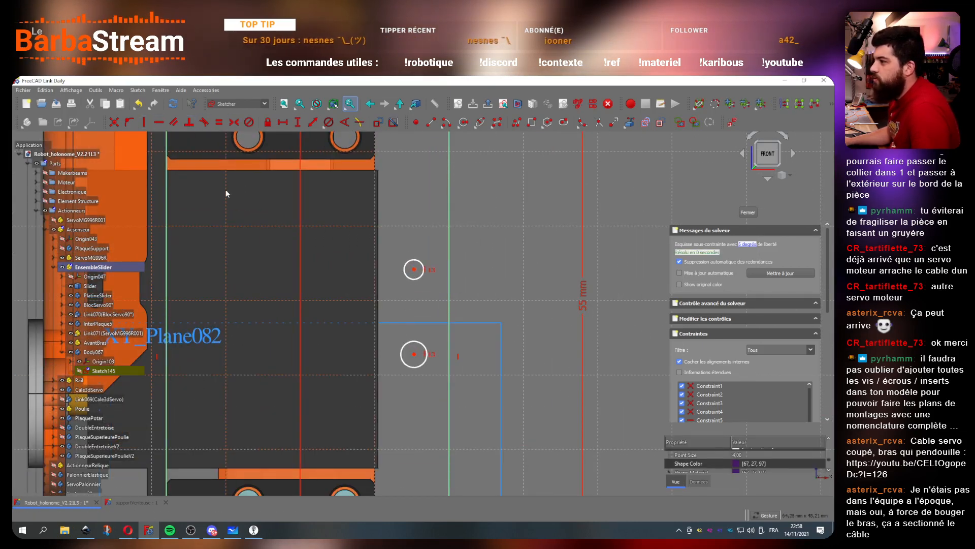
click(414, 355)
click(298, 123)
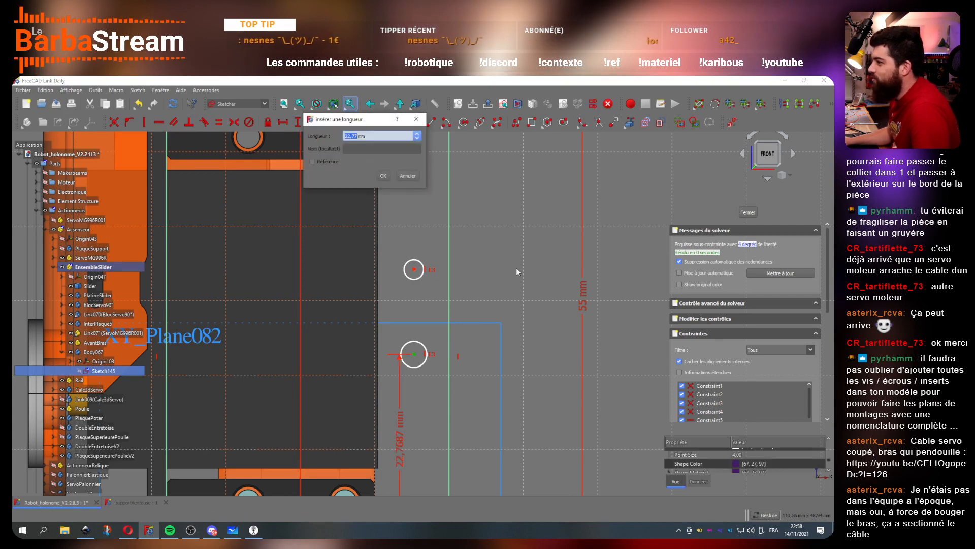
click(408, 176)
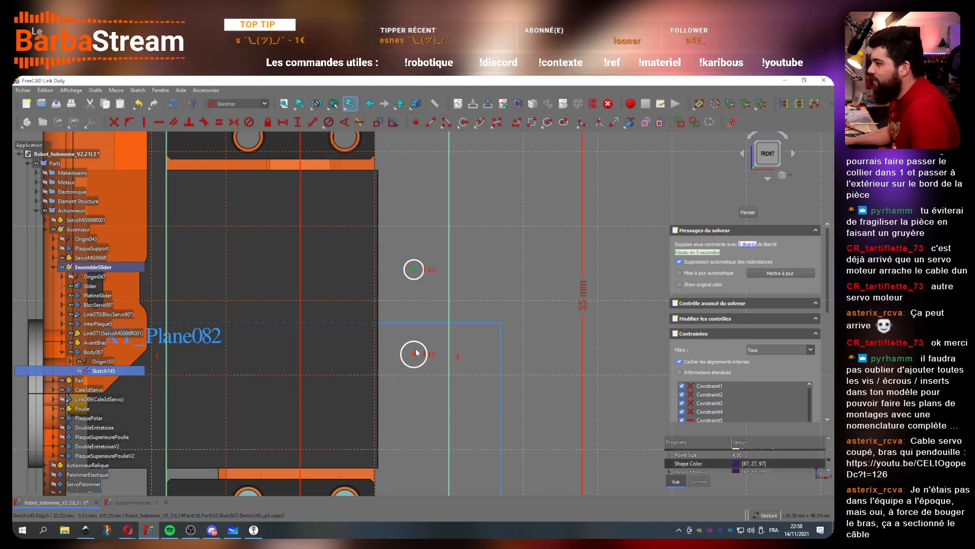
Step: Set the vertical distance between the two circle centres to 8 mm
click(299, 123)
text(8)
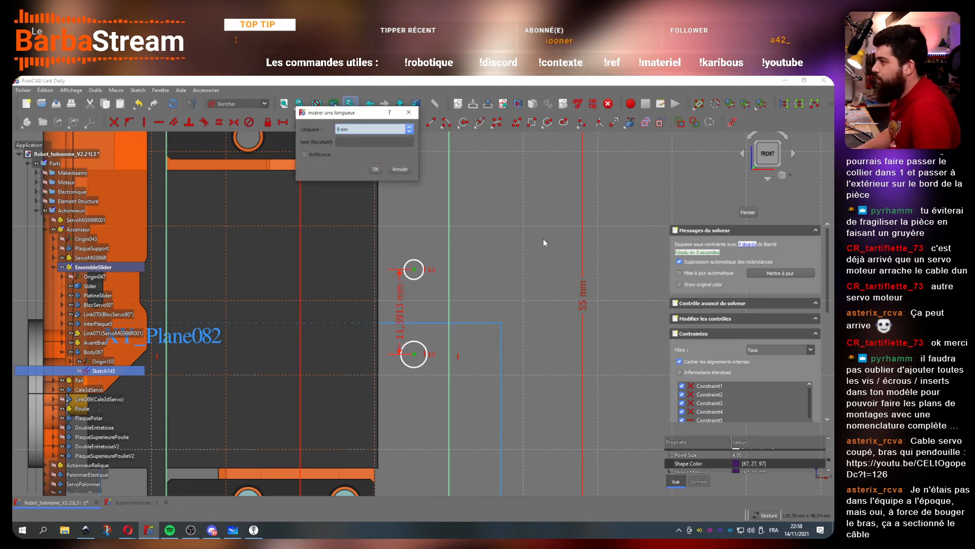
key(Return)
Step: Constrain both circles to the same diameter of 3.2 mm
click(422, 294)
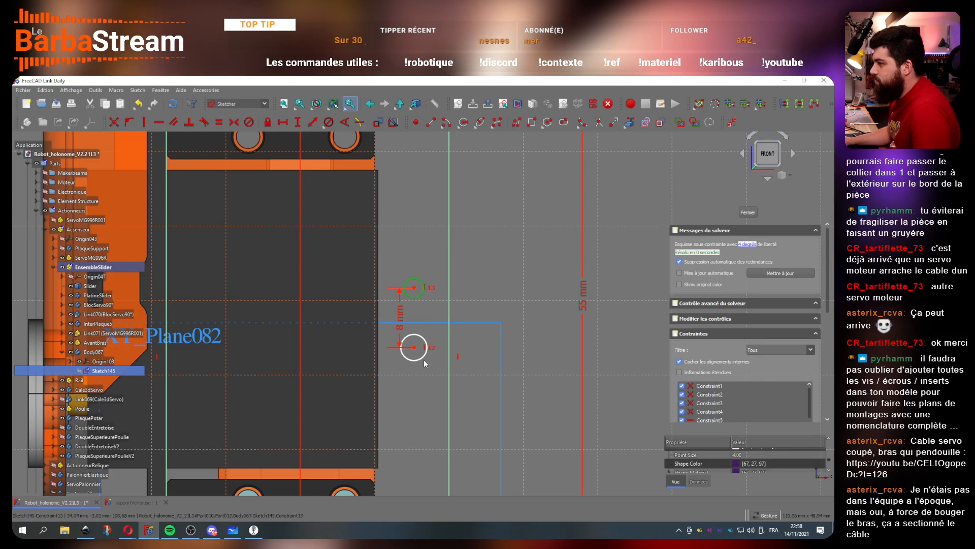
click(421, 358)
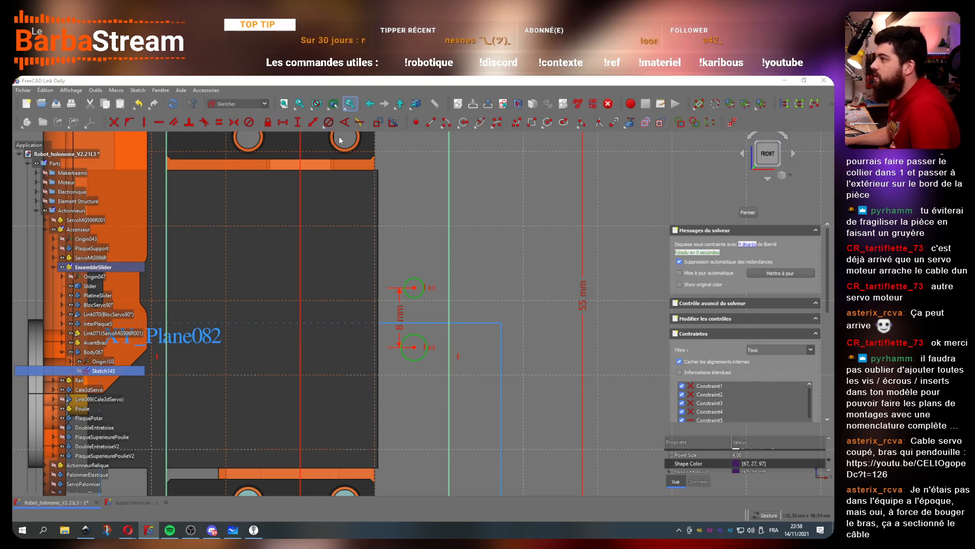
click(331, 122)
click(459, 316)
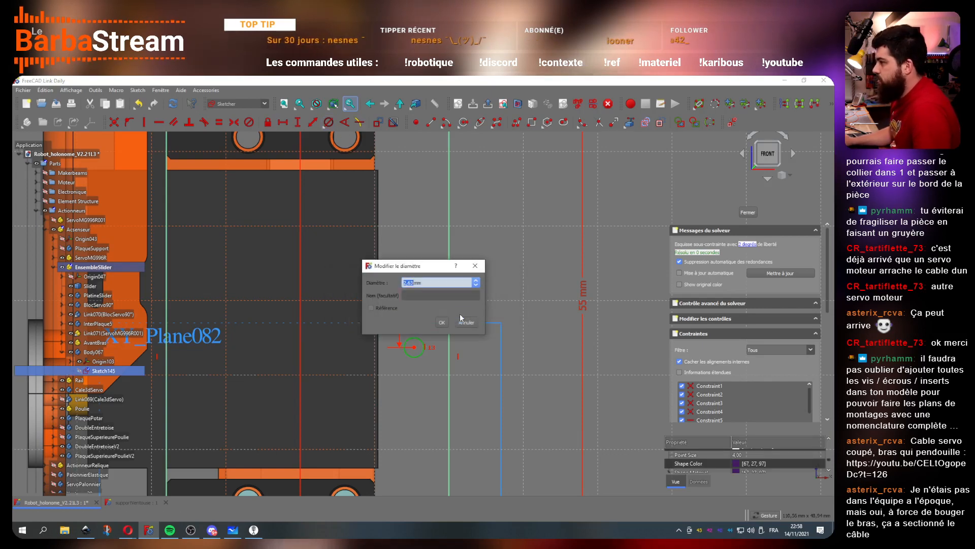
text(3,2)
key(Return)
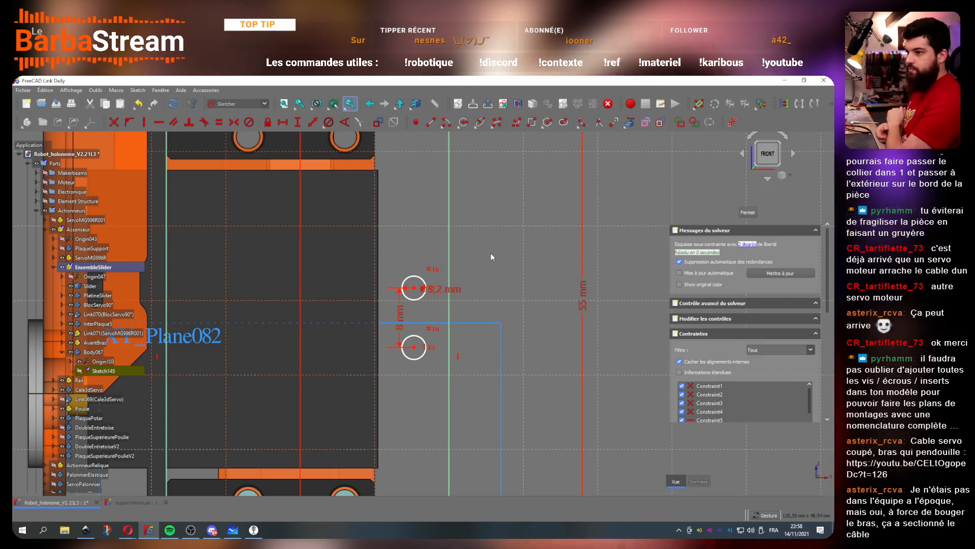
Step: Constrain the upper circle's centre 4.5 mm horizontally from the rectangle's upper-right corner and move the diameter label clear of the circles
scroll(491, 253, down, 3)
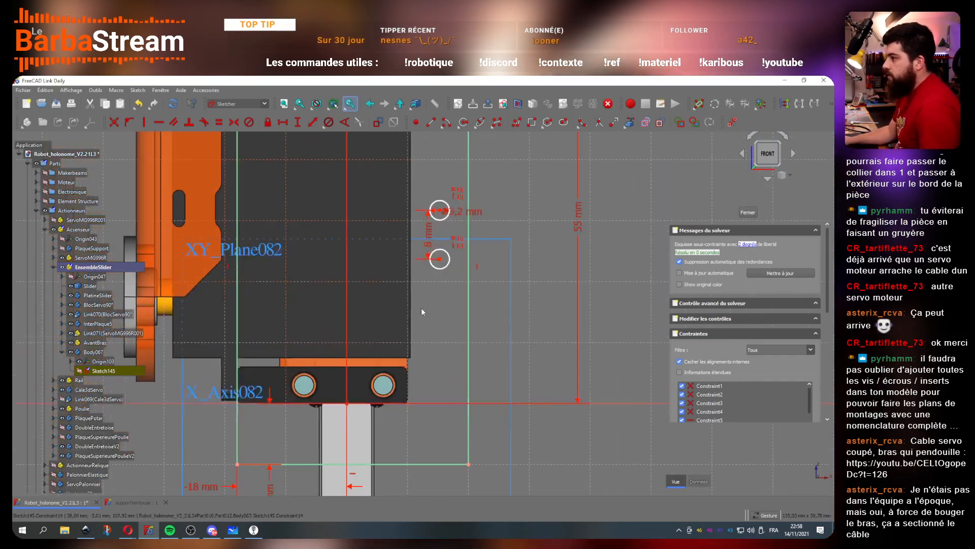
scroll(460, 226, down, 3)
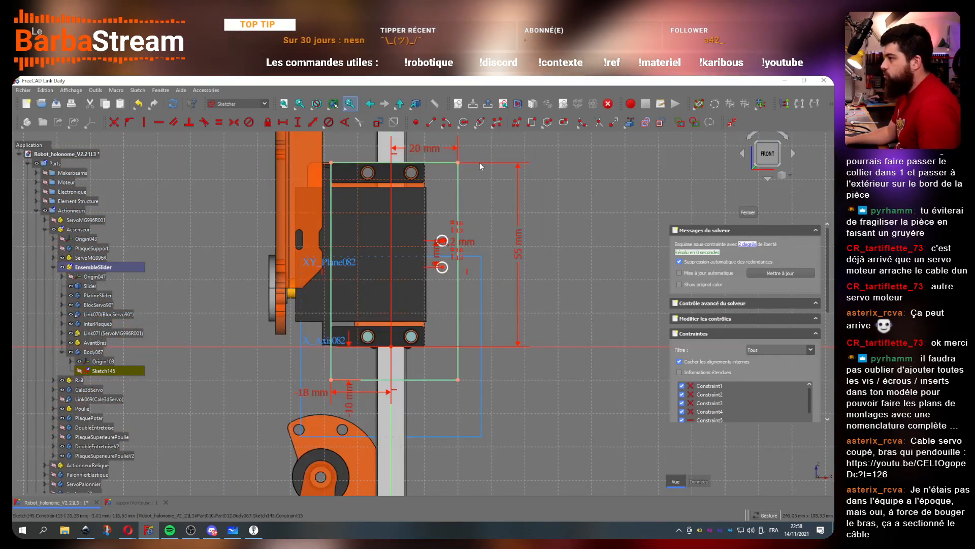
scroll(471, 163, up, 2)
click(451, 163)
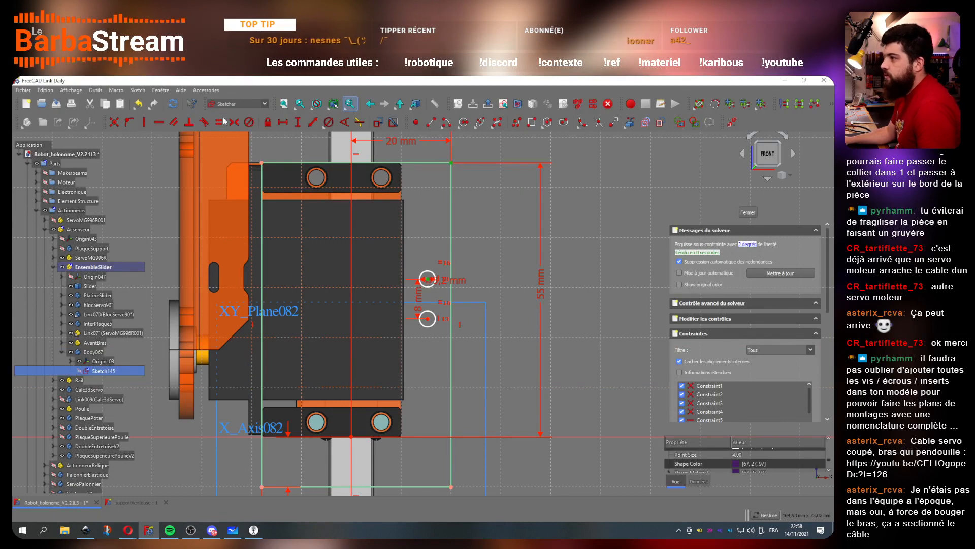
click(281, 123)
text(4,5)
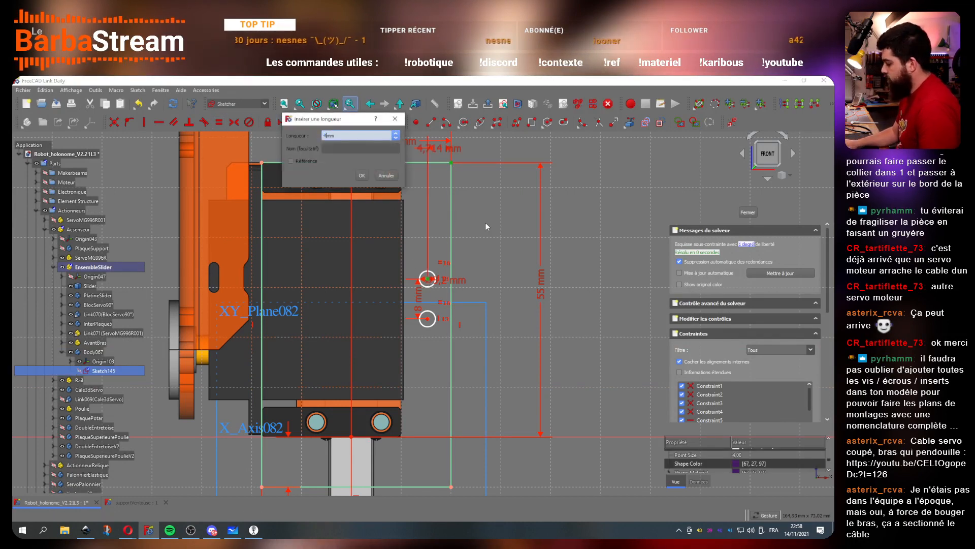
key(Return)
scroll(437, 307, up, 4)
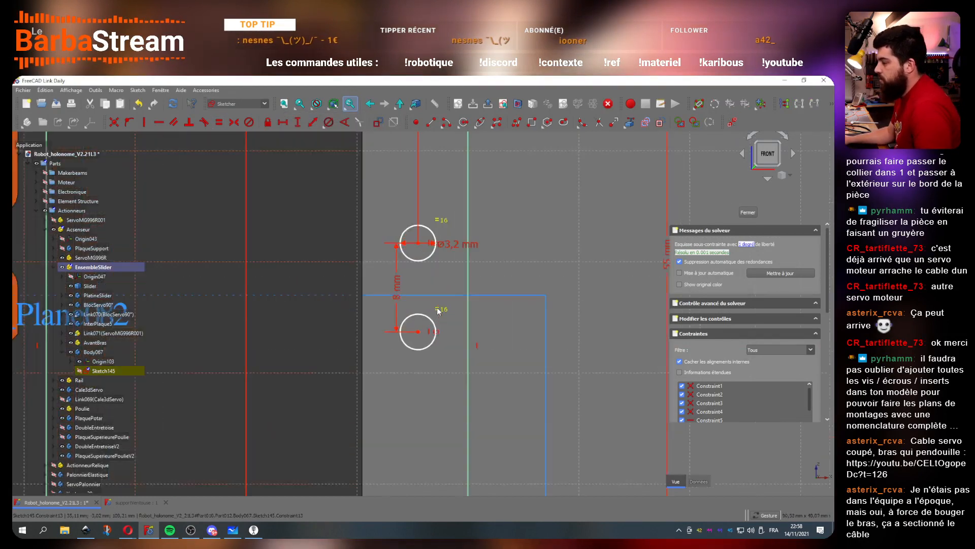
drag(453, 230, 520, 183)
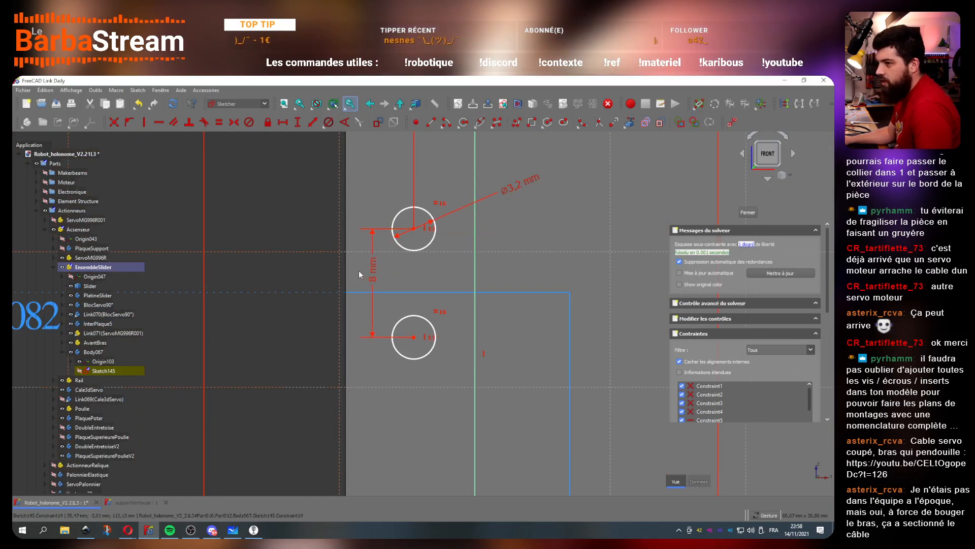
Step: Constrain the lower circle's centre 30 mm vertically below the rectangle's upper-right corner
scroll(389, 278, down, 3)
drag(384, 300, 384, 270)
right_drag(331, 193, 354, 232)
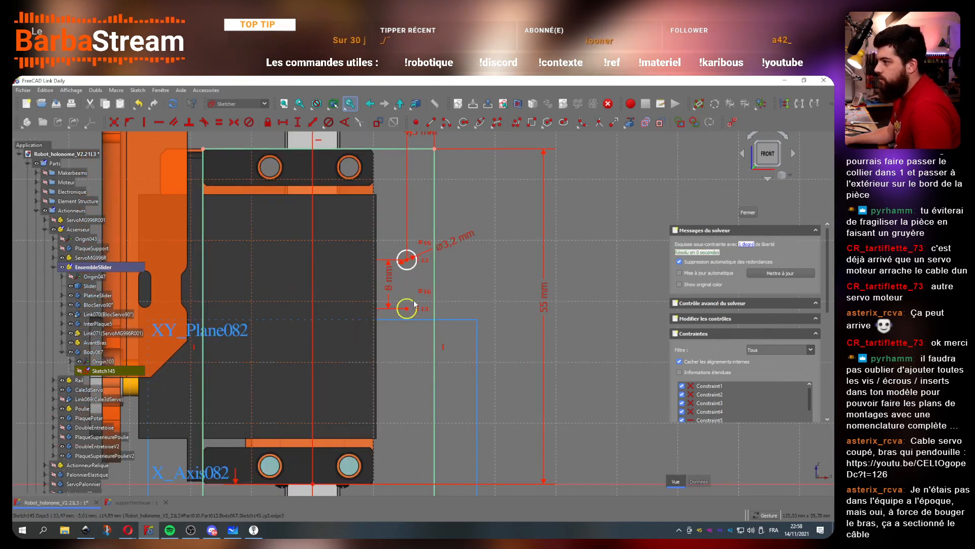
mouse_move(408, 311)
mouse_down()
mouse_move(407, 284)
mouse_move(407, 320)
mouse_move(405, 297)
mouse_up()
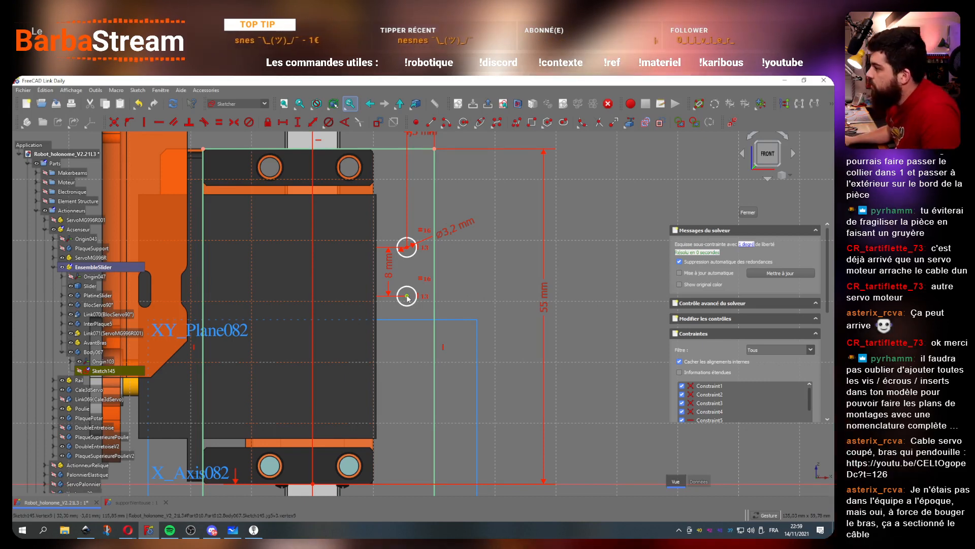
click(407, 296)
click(283, 123)
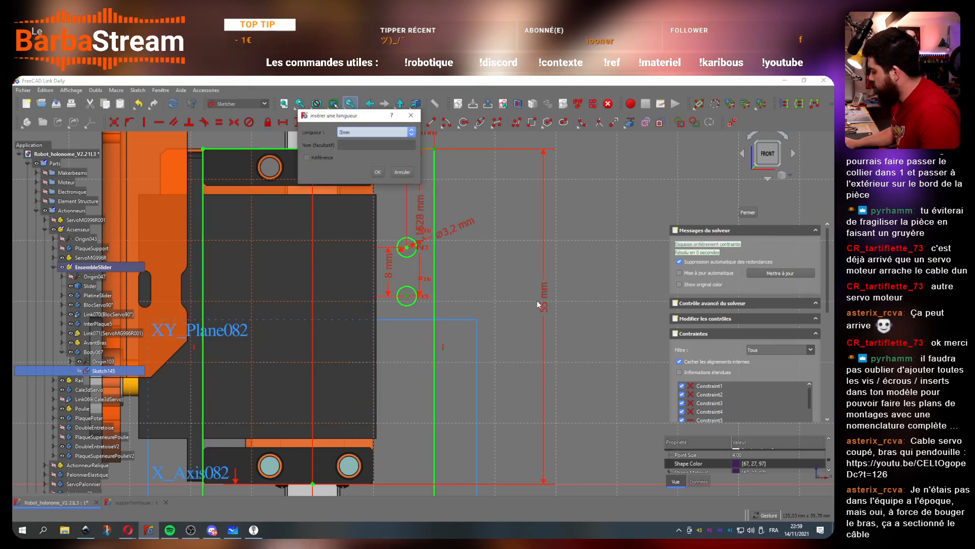
text(30)
key(Return)
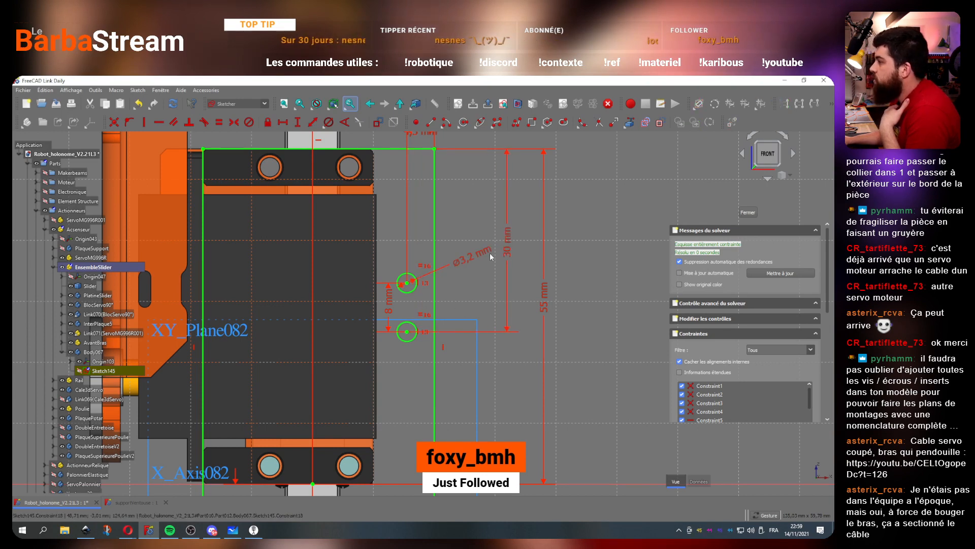
Step: Move the 4.5 mm and 20 mm horizontal dimension labels outward, clear of the rectangle and the servo block
scroll(426, 275, down, 3)
drag(420, 198, 495, 185)
drag(397, 192, 487, 177)
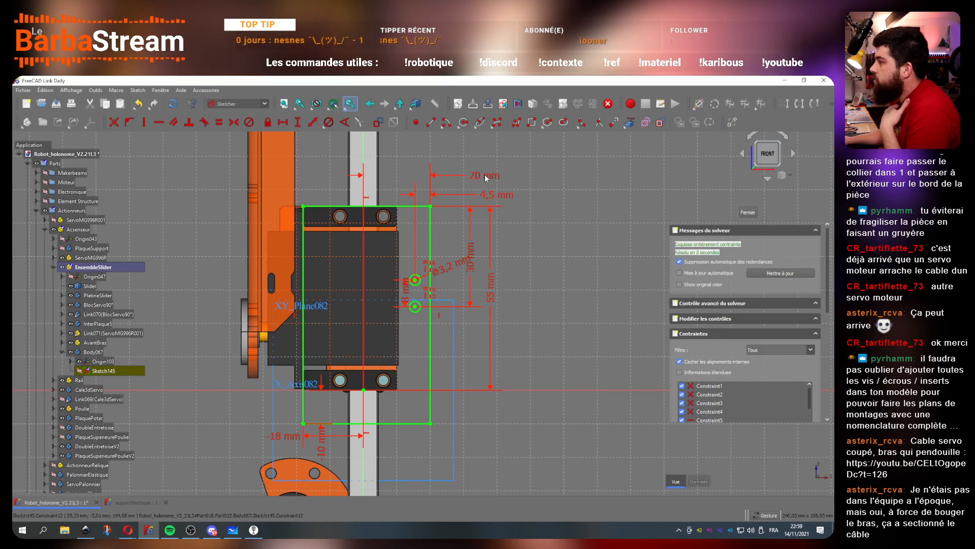
Step: Project the two lower and two upper mounting holes of the slider's end blocks into the sketch as external geometry
scroll(419, 304, up, 2)
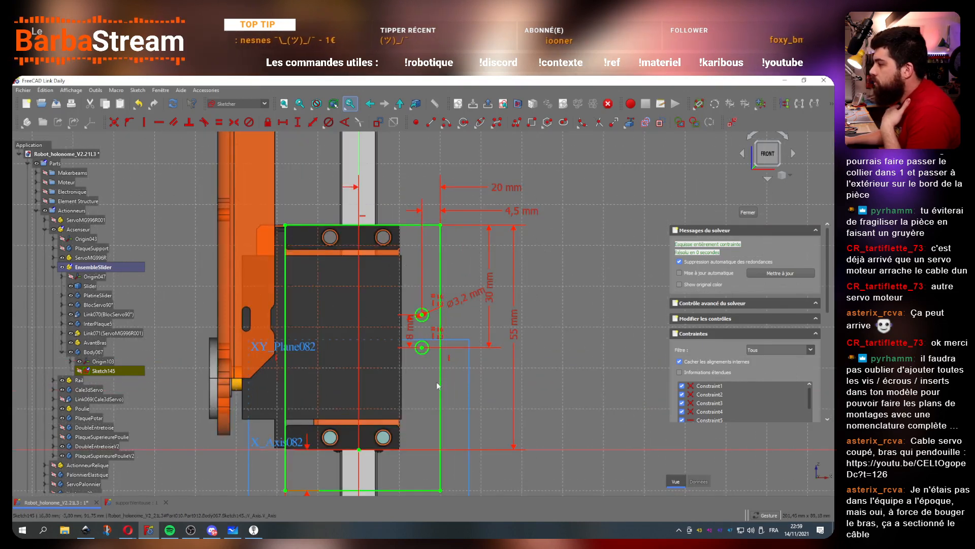
scroll(302, 492, up, 3)
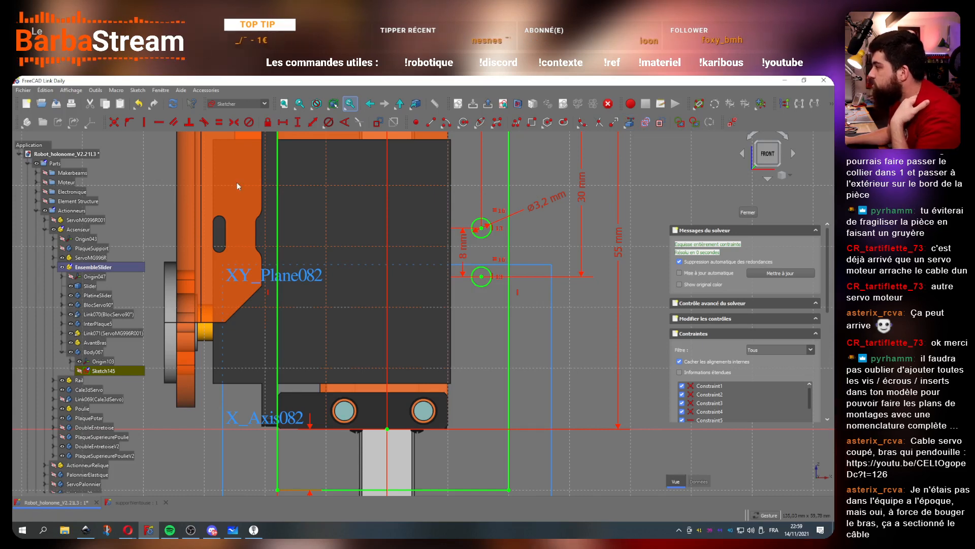
scroll(399, 400, down, 3)
scroll(401, 427, up, 5)
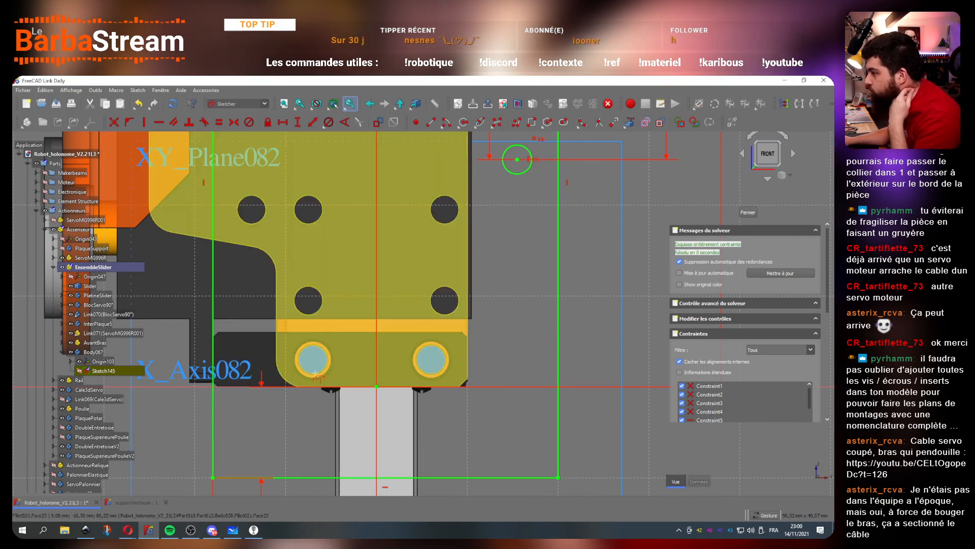
click(315, 375)
click(433, 375)
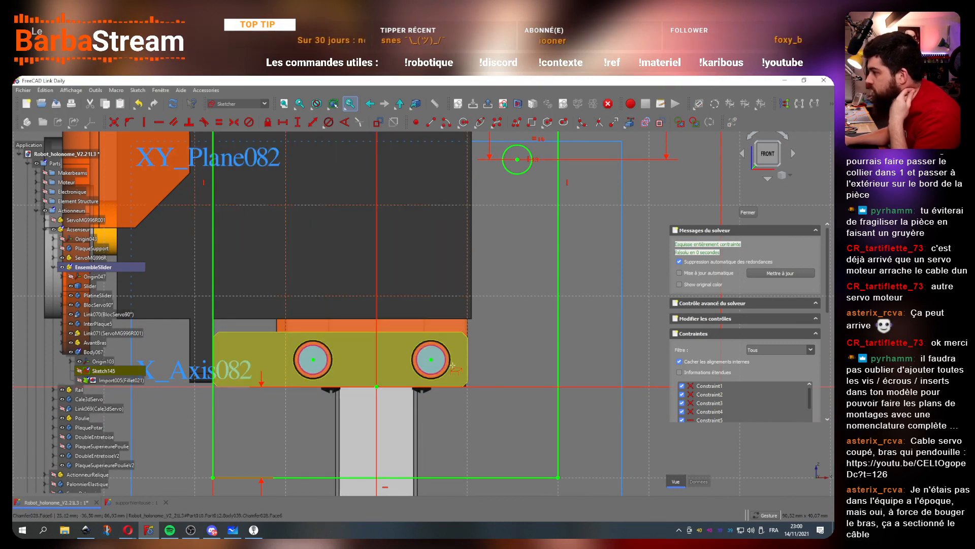
scroll(459, 373, down, 3)
scroll(459, 373, down, 2)
scroll(397, 241, up, 4)
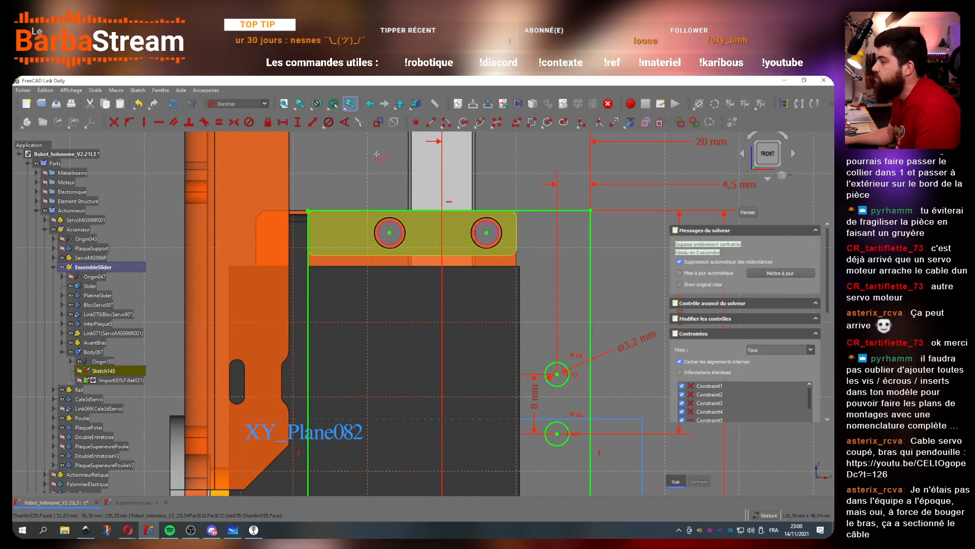
Step: Draw four circles centred on the projected mounting holes, two at the upper end block and two at the lower one
click(465, 124)
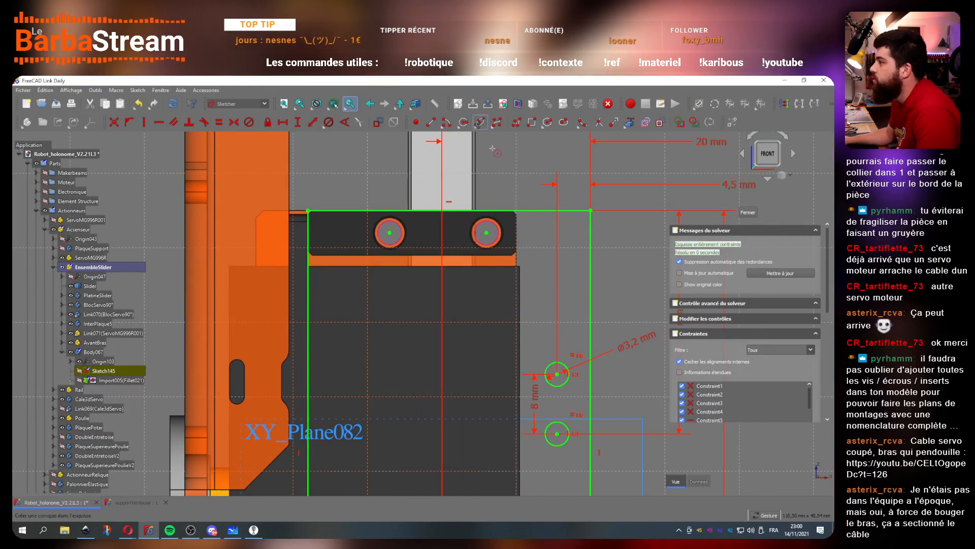
click(486, 232)
click(497, 204)
click(390, 232)
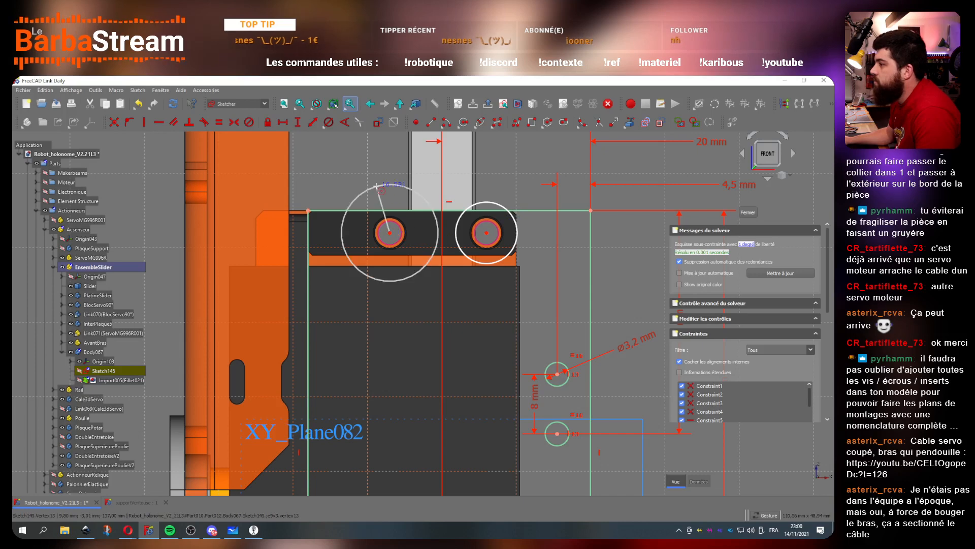
click(379, 187)
scroll(369, 217, down, 5)
scroll(388, 381, up, 5)
click(355, 296)
click(388, 300)
click(452, 296)
click(461, 331)
right_click(463, 331)
Step: Constrain the four mounting-hole circles to the same diameter of 3.2 mm
click(447, 330)
scroll(365, 332, down, 5)
scroll(416, 254, up, 2)
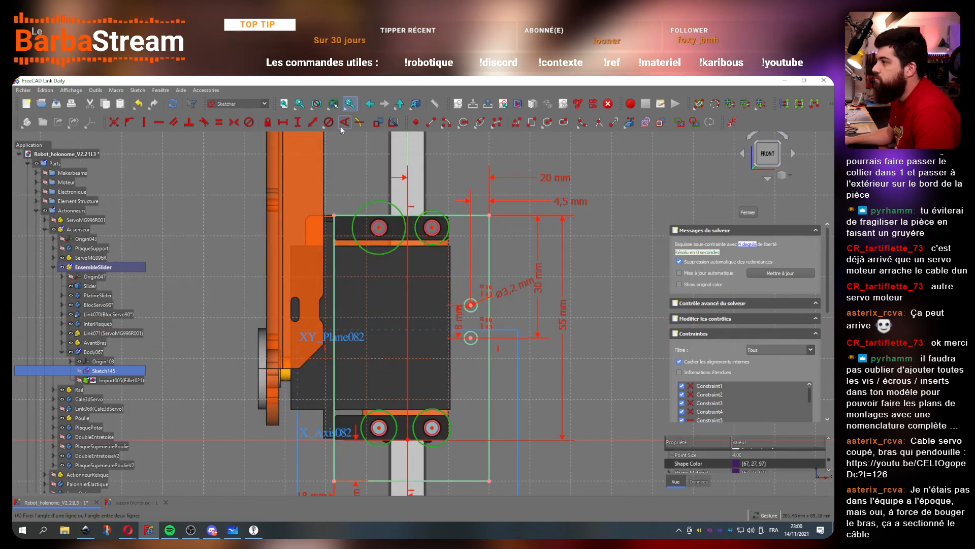
click(332, 122)
key(Return)
text(3,2)
key(Return)
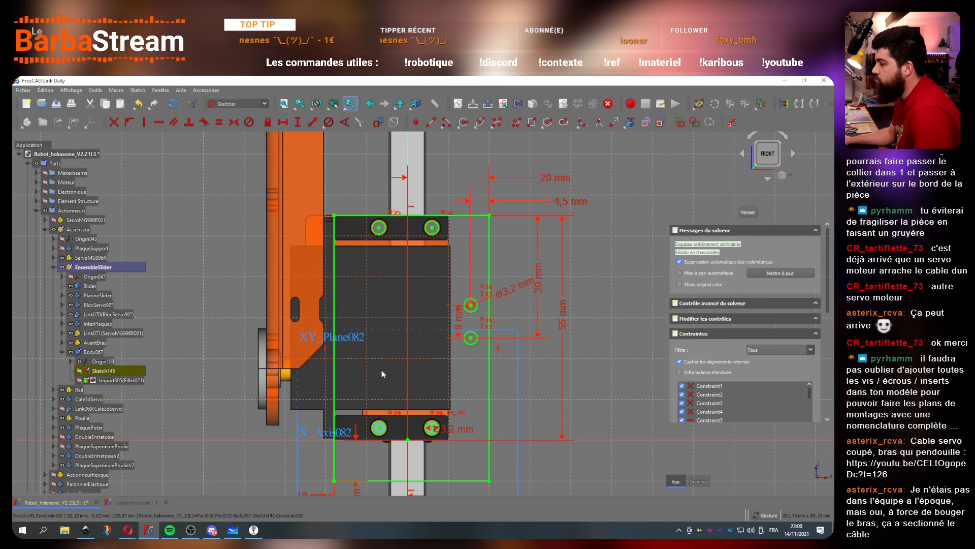
Step: Move the 10 mm vertical dimension label out to the left of the rectangle, clear of its bottom edge
scroll(405, 474, up, 3)
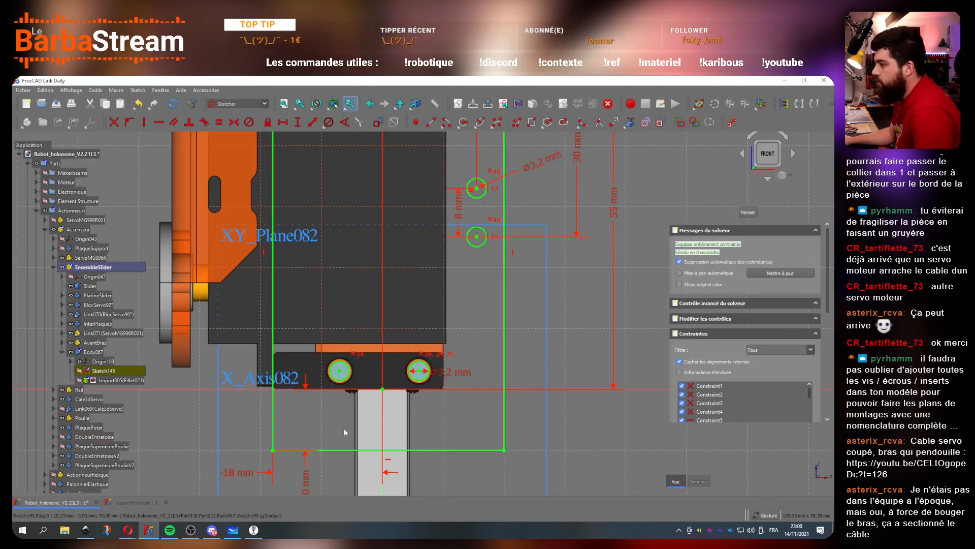
scroll(295, 423, down, 2)
scroll(315, 463, up, 1)
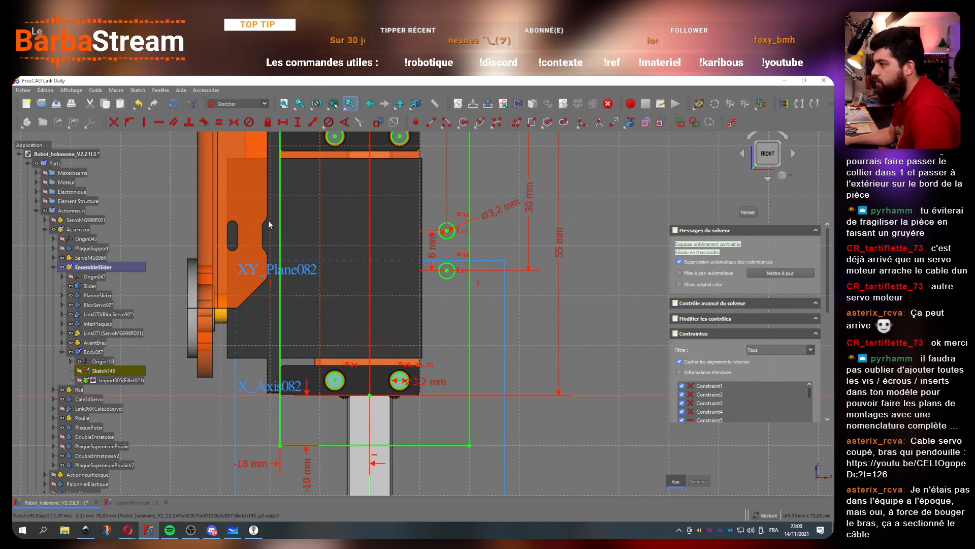
drag(308, 441, 227, 466)
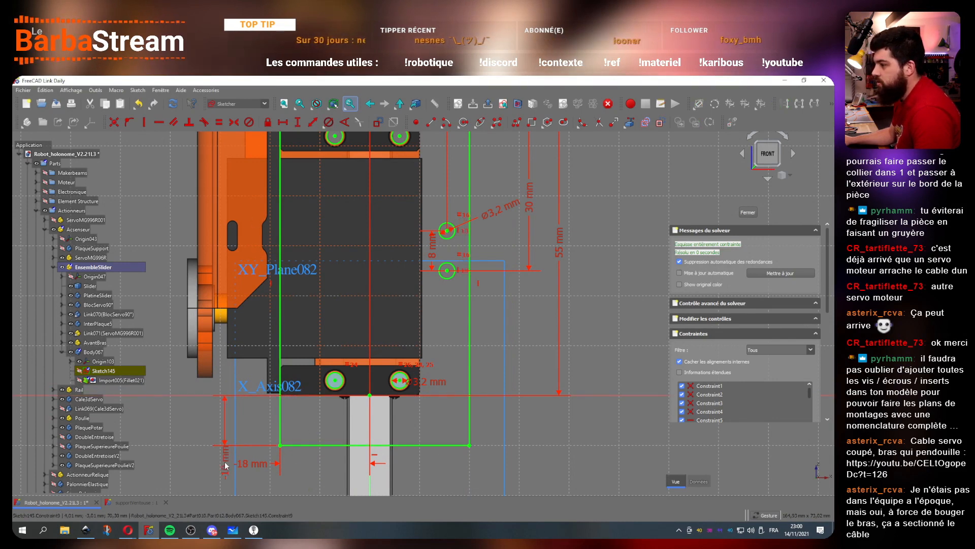
Step: Draw four horizontal slots below the servo block, two on the rectangle's bottom edge and two just above them
scroll(290, 455, up, 4)
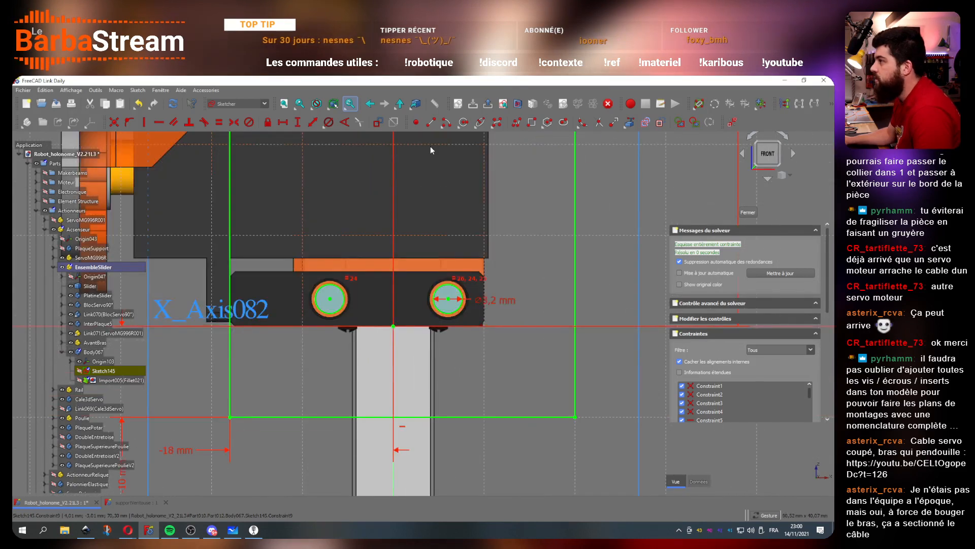
click(565, 124)
click(267, 417)
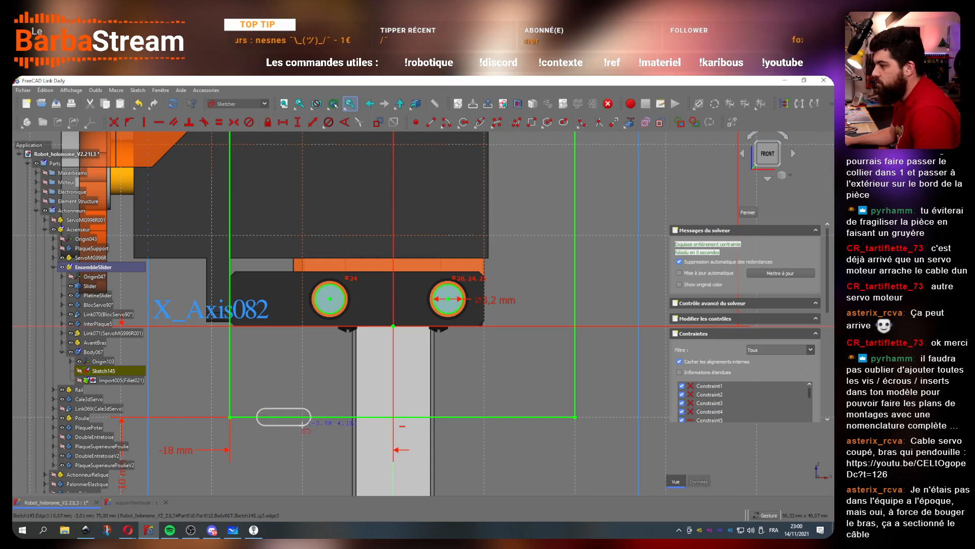
click(297, 428)
click(468, 417)
click(504, 429)
click(269, 359)
click(294, 359)
click(466, 359)
click(498, 359)
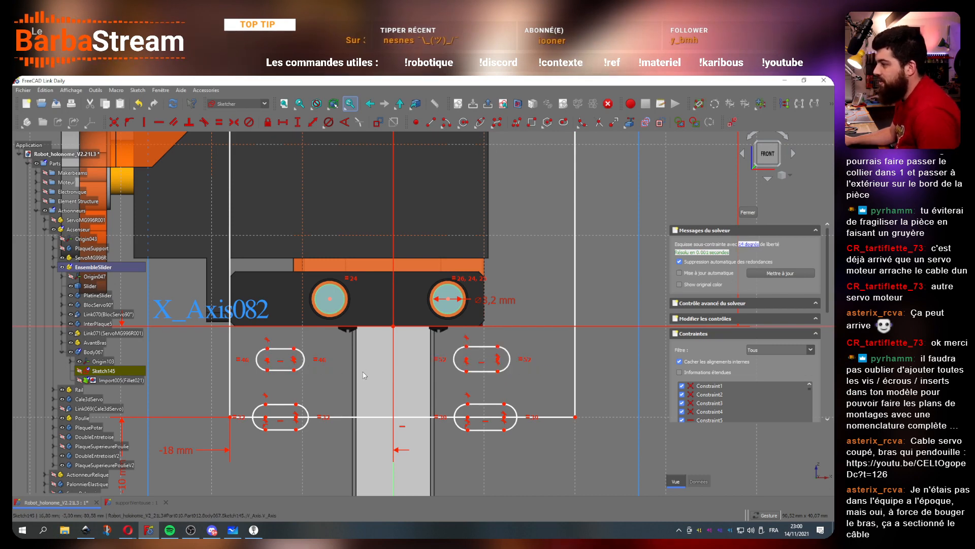
Step: Constrain the four slots to equal straight-edge lengths and equal end-arc radii
click(285, 405)
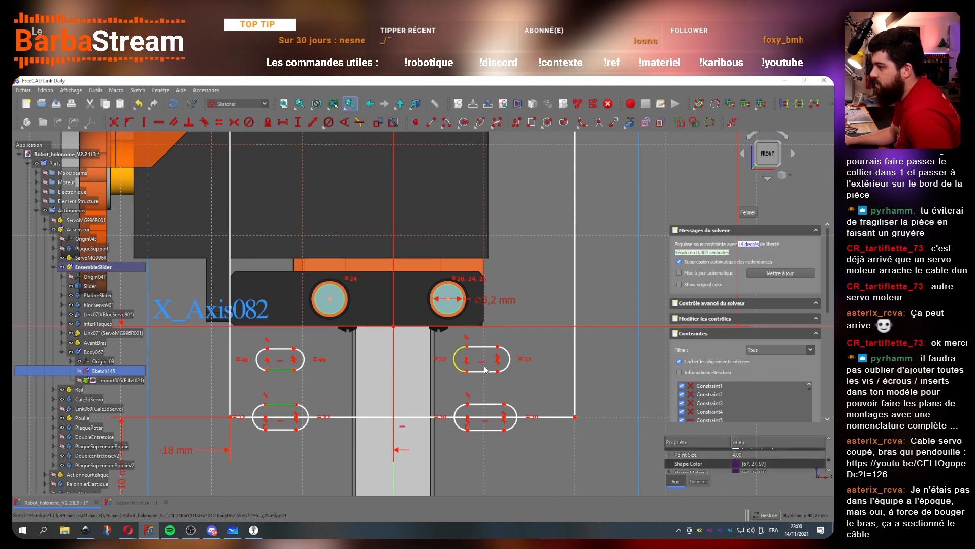
click(485, 405)
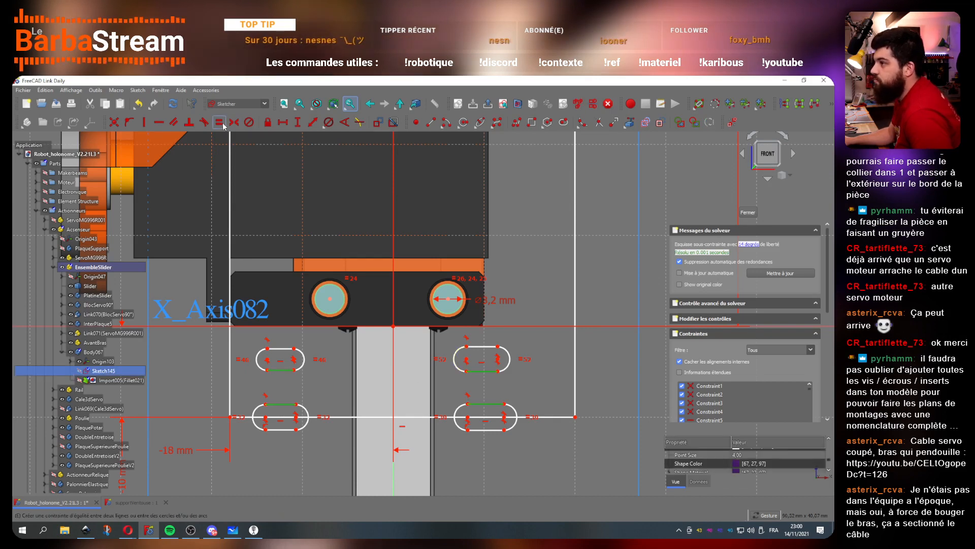
key(e)
click(304, 367)
click(307, 410)
click(455, 364)
click(460, 416)
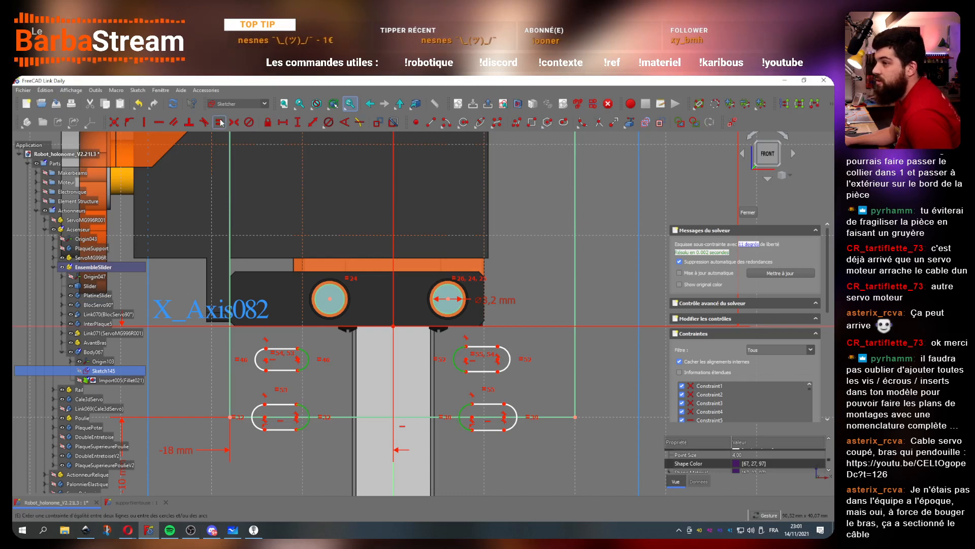
key(e)
Step: Align the slots of each pair vertically and the two upper slots horizontally, and shift the left pair slightly towards the rail
click(465, 369)
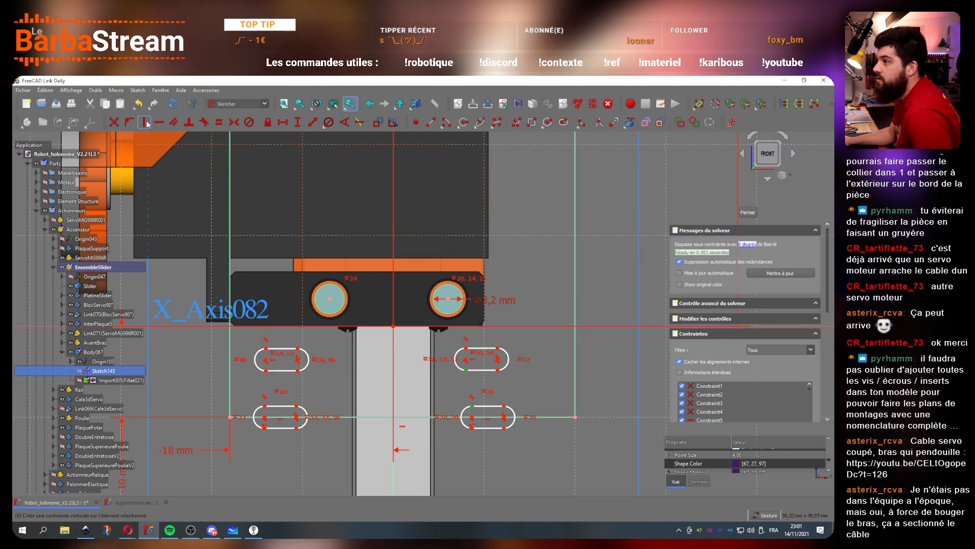
click(148, 123)
click(298, 371)
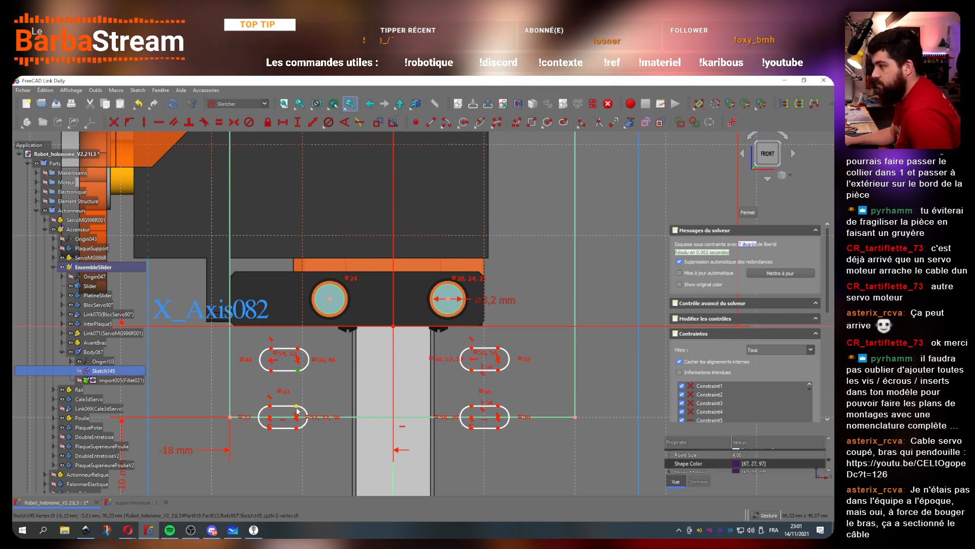
click(148, 124)
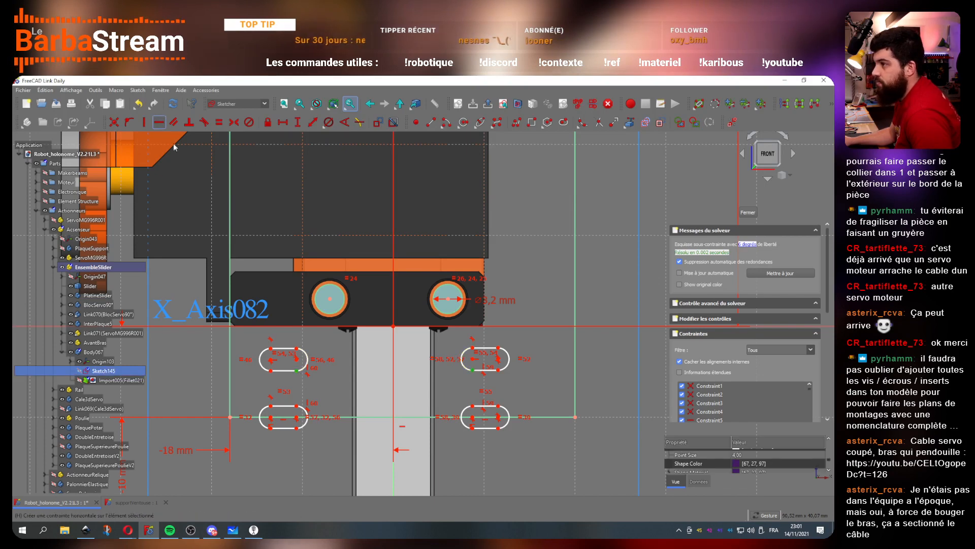
click(159, 123)
drag(305, 378, 336, 375)
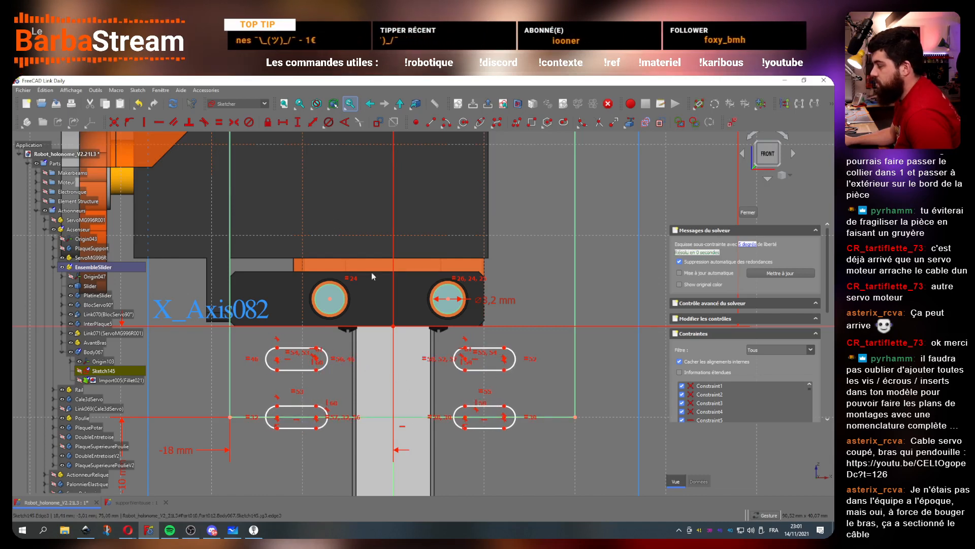
Step: Draw a vertical construction line from the rectangle's bottom edge to the horizontal axis and centre it between the edge's endpoints
click(380, 125)
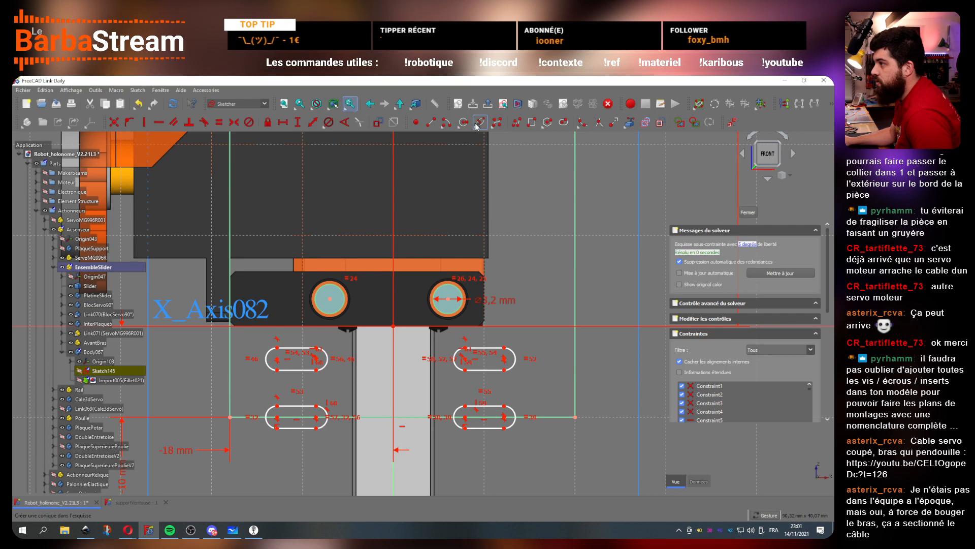
click(412, 417)
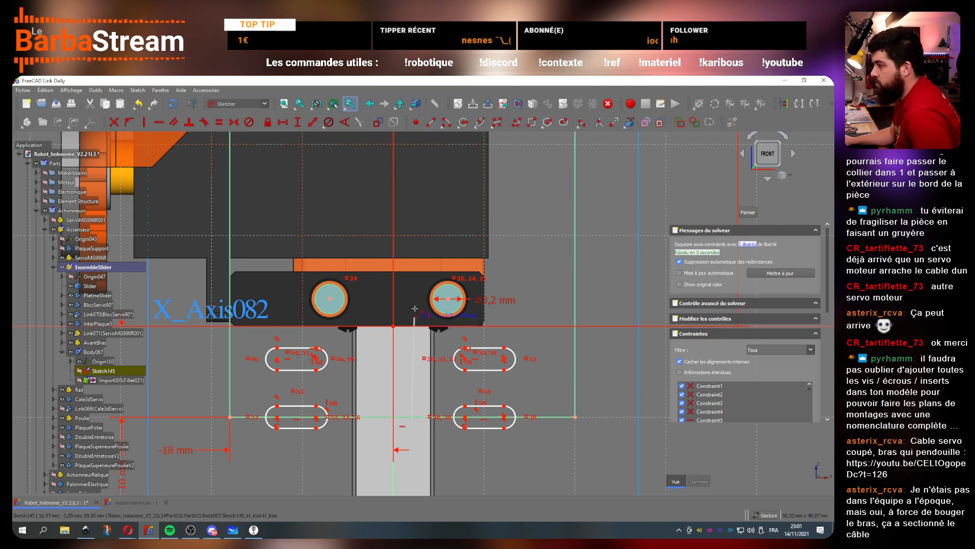
click(410, 324)
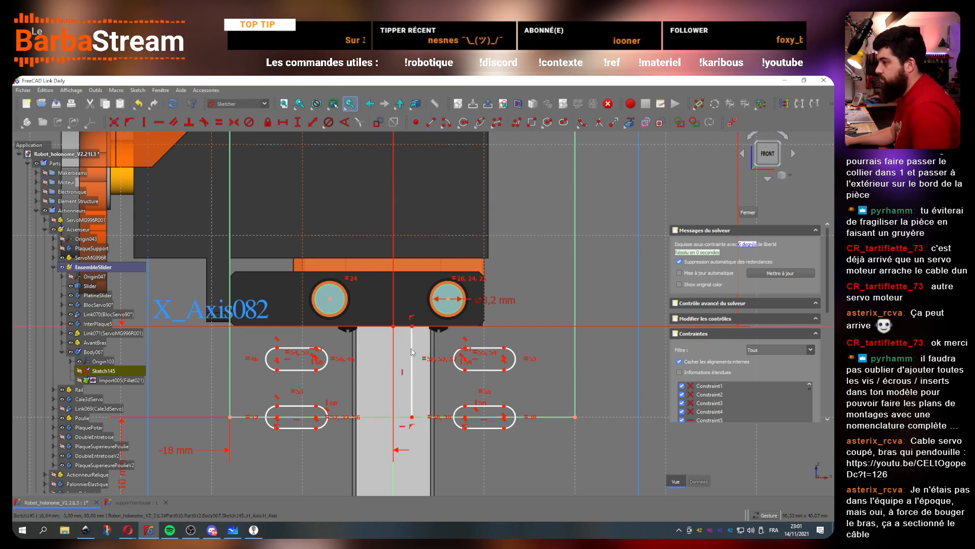
click(412, 351)
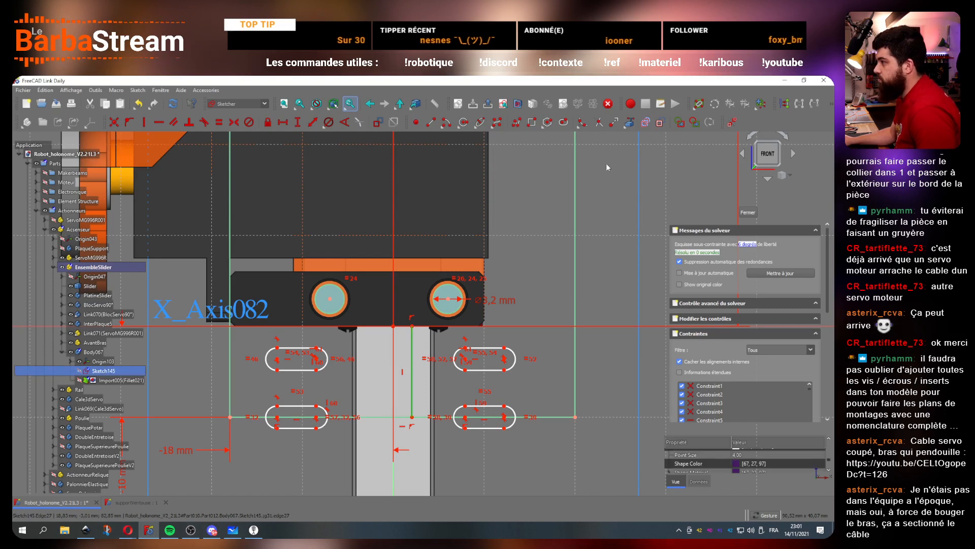
click(659, 123)
click(231, 418)
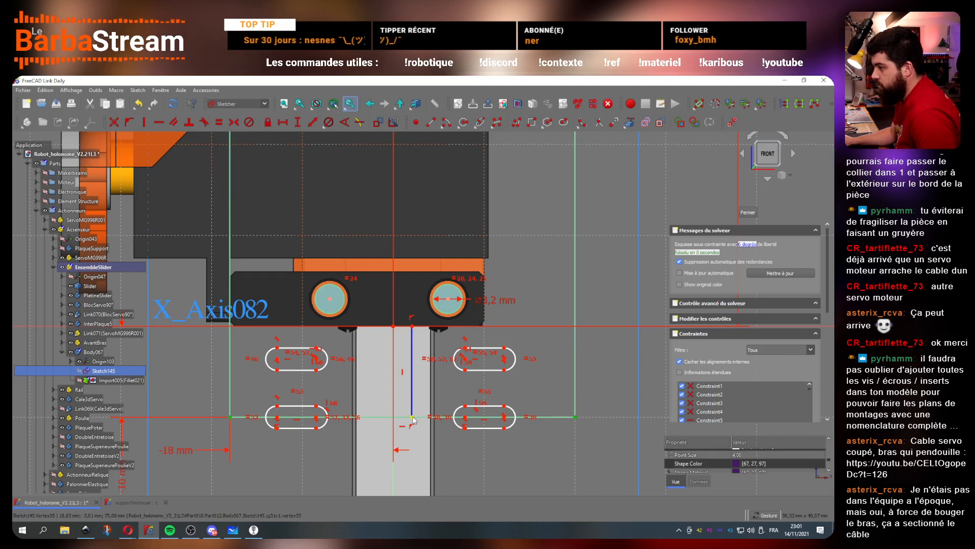
click(233, 122)
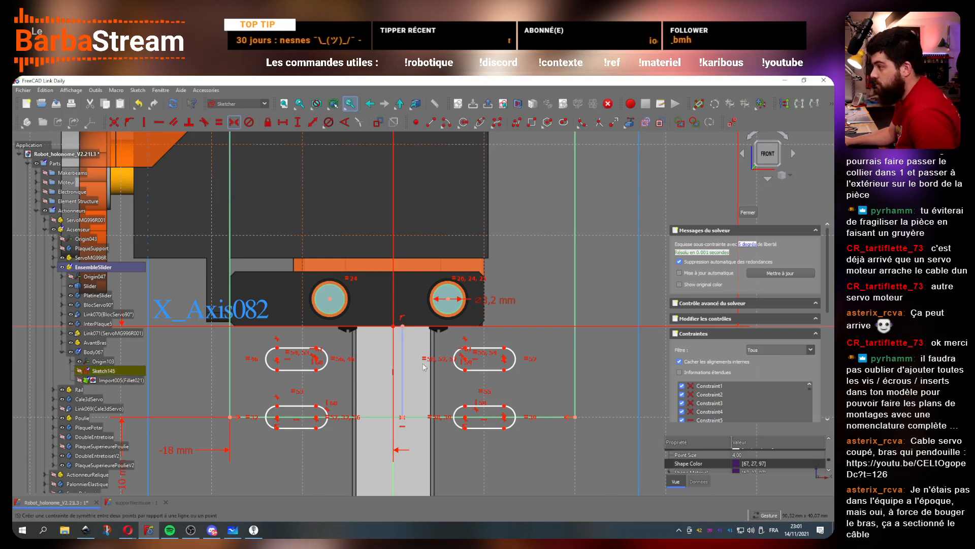
Step: Examine the alignment constraints attached to the two right-hand slots and the upper left slot
click(318, 362)
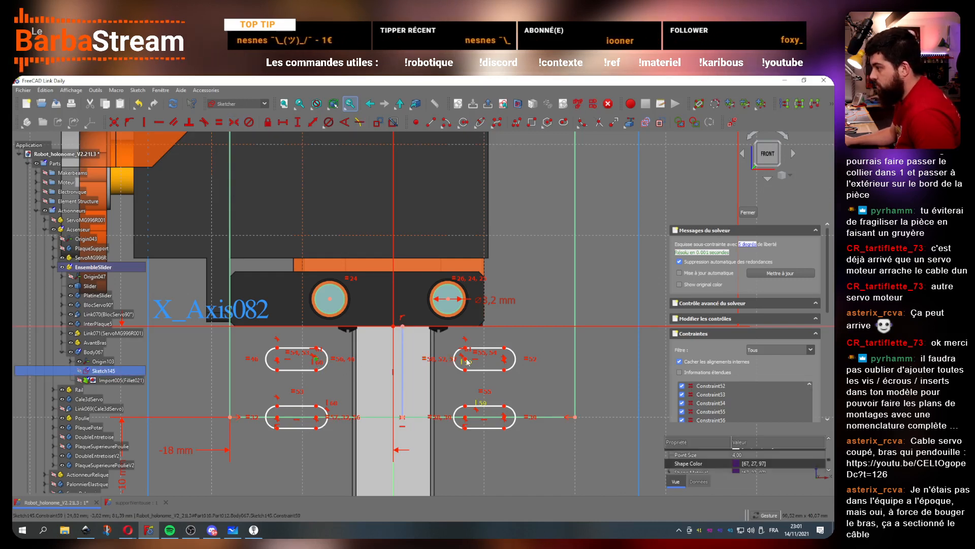
click(481, 385)
click(466, 360)
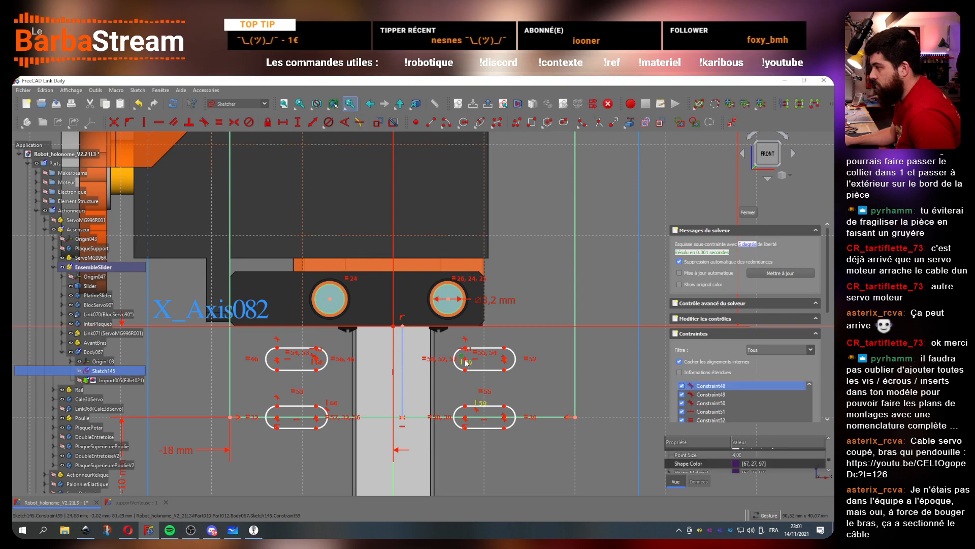
click(497, 387)
scroll(471, 363, up, 3)
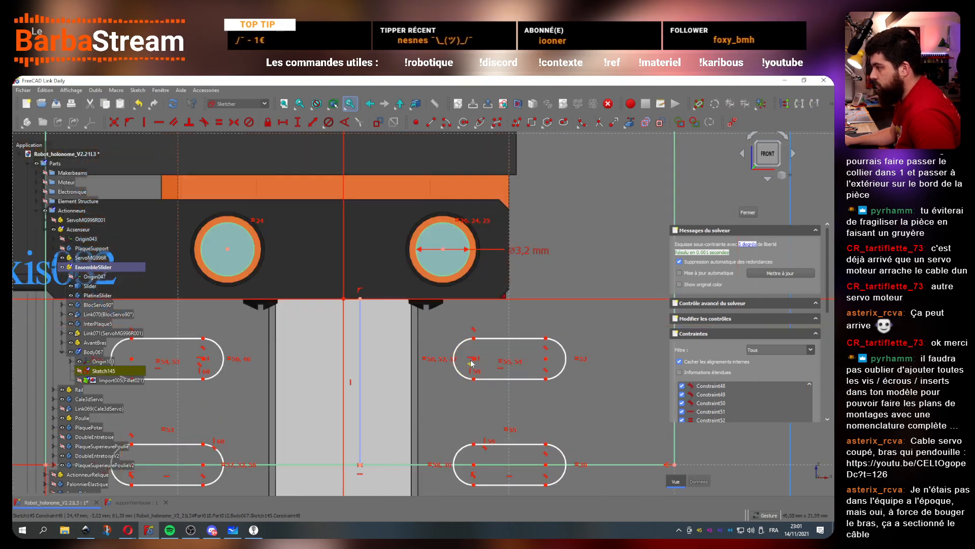
scroll(468, 397, down, 1)
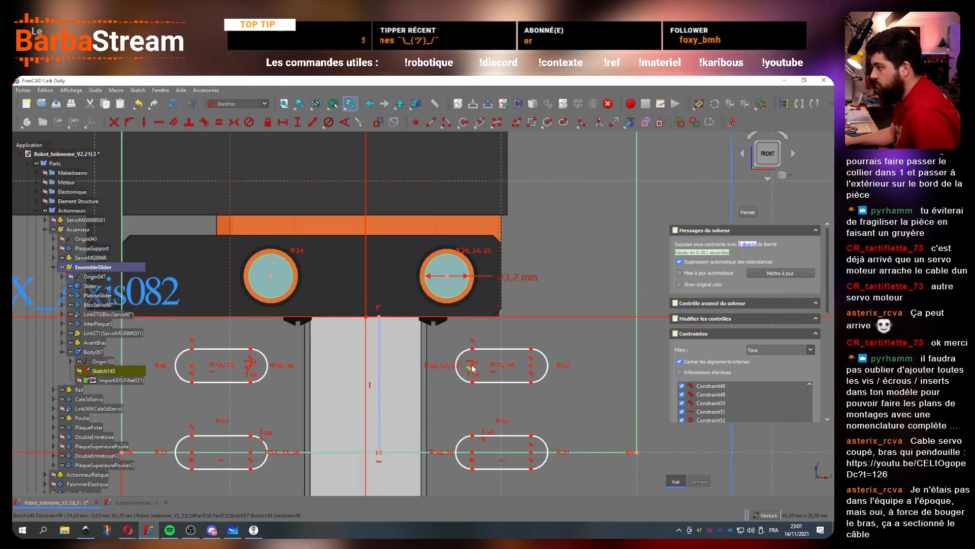
scroll(474, 373, down, 2)
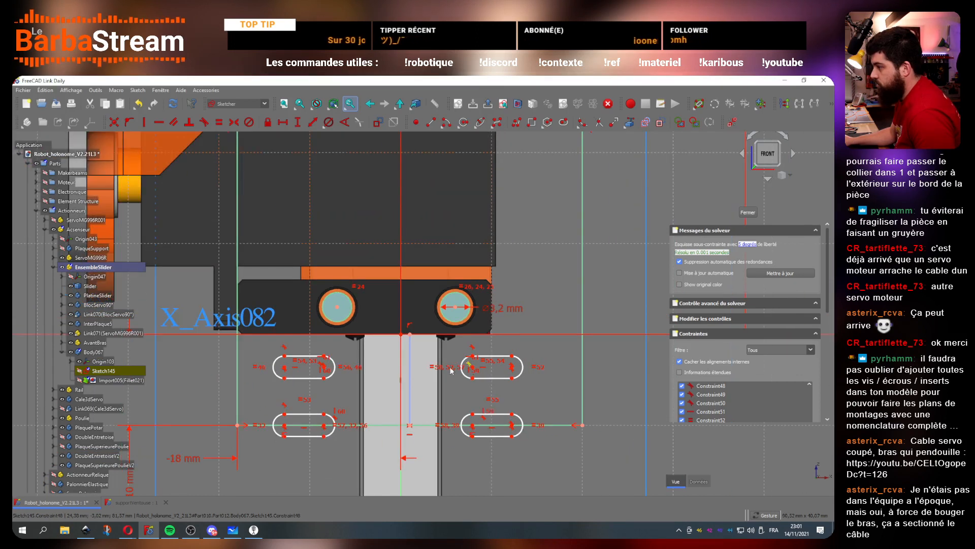
Step: Constrain the inner upper points of the two upper slots symmetrically about the vertical construction line
scroll(429, 377, up, 3)
click(510, 340)
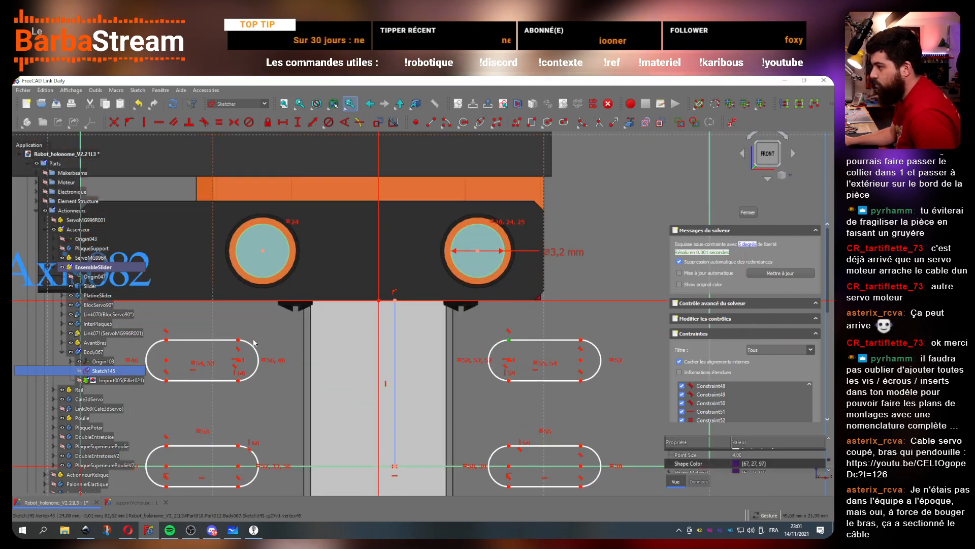
click(239, 340)
click(394, 337)
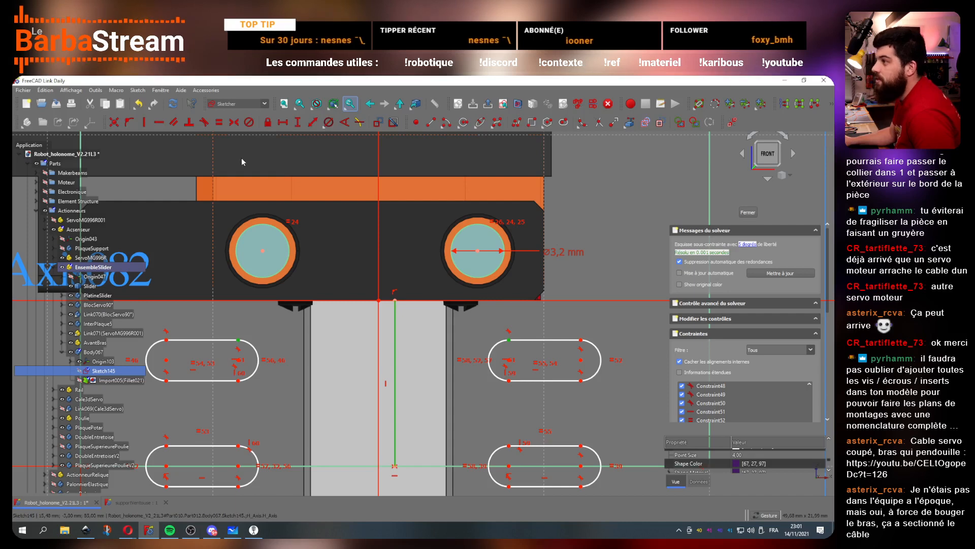
click(237, 125)
scroll(281, 370, down, 4)
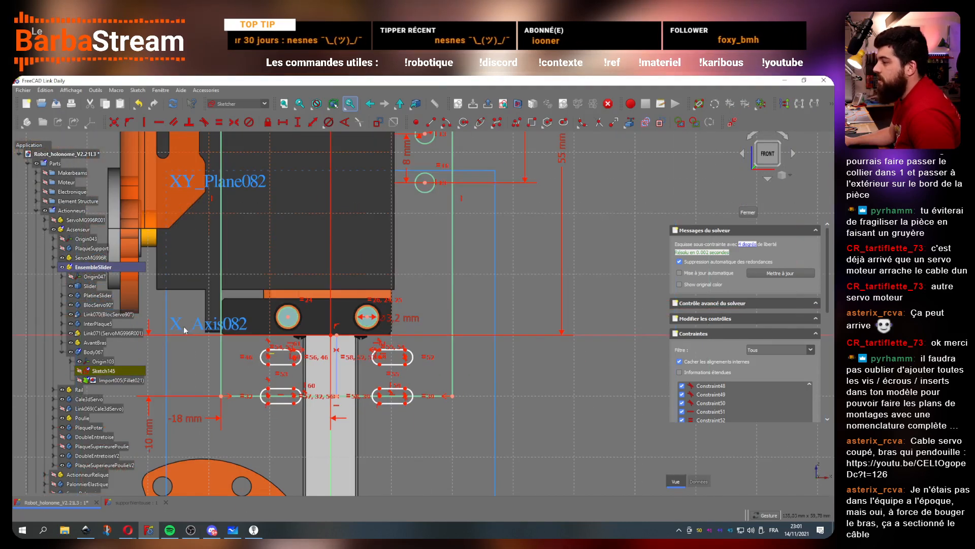
scroll(281, 369, up, 3)
click(275, 362)
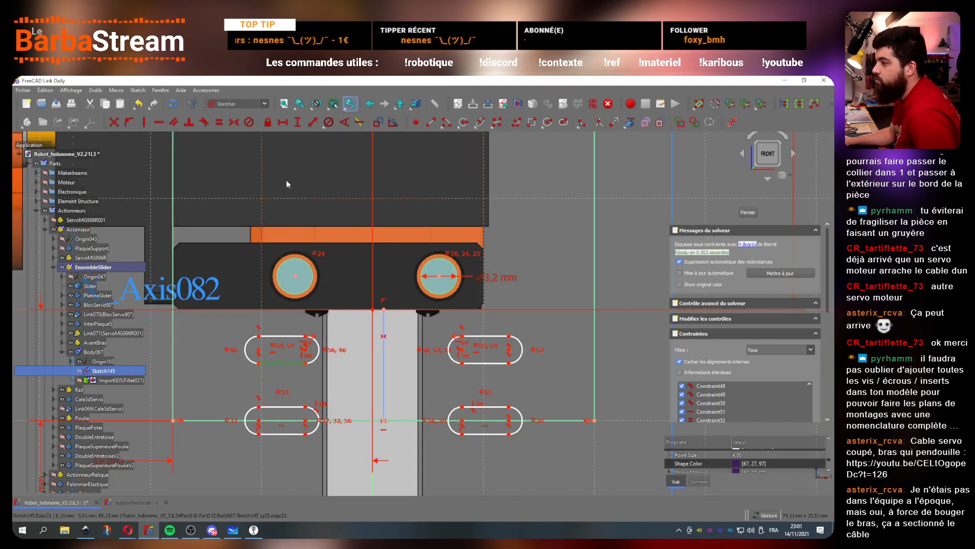
scroll(232, 153, down, 4)
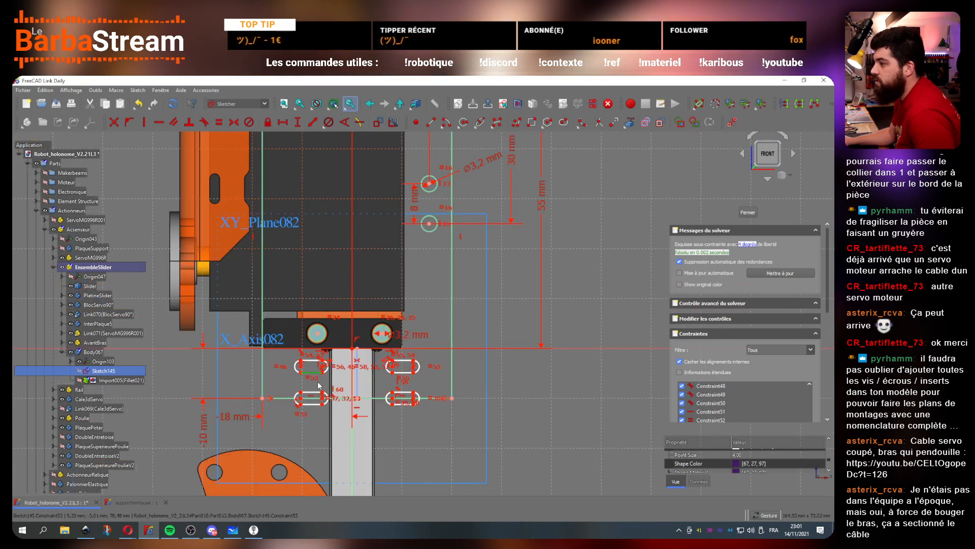
click(316, 381)
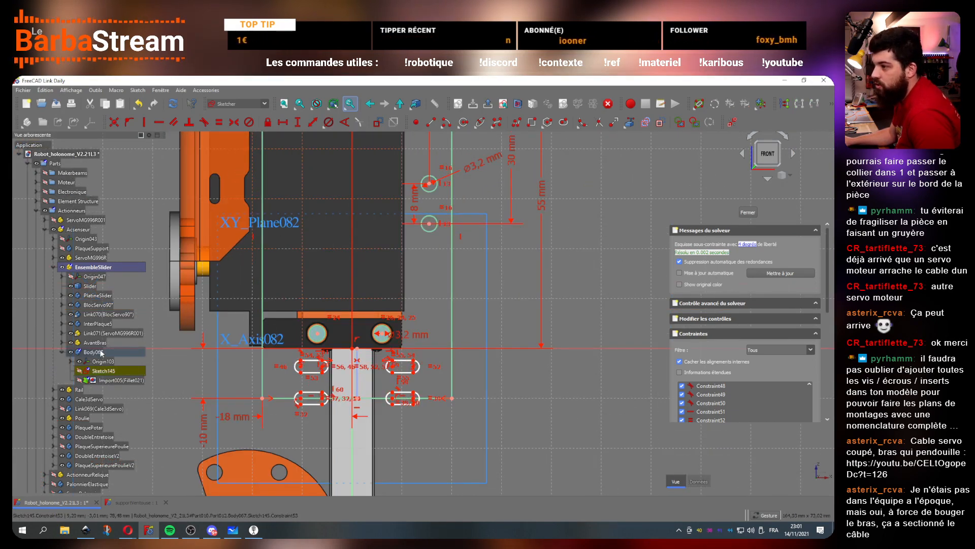
Step: Open Sketch143 under Pad078 of the SupportAvantBrasLaser body to look for its slots, and close it again
click(62, 342)
click(75, 371)
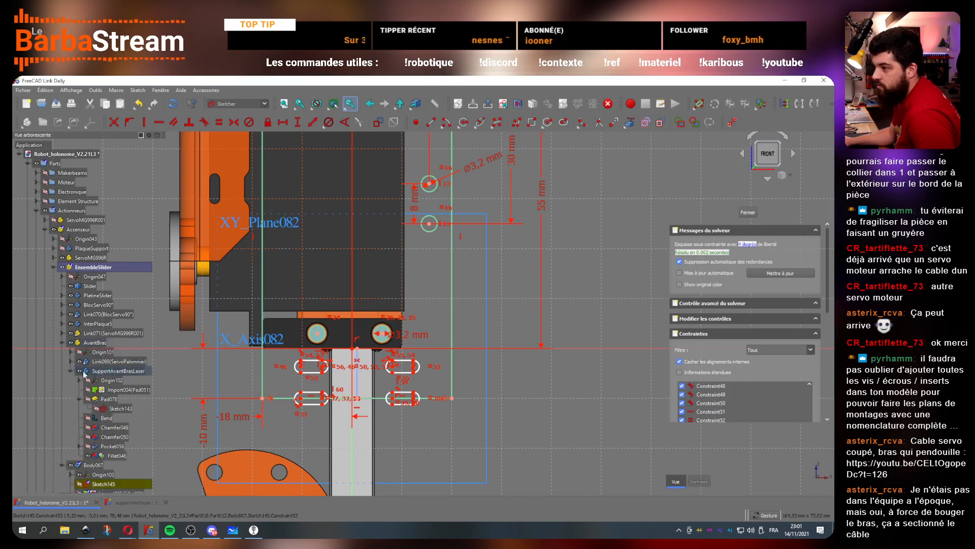
click(120, 410)
double_click(121, 409)
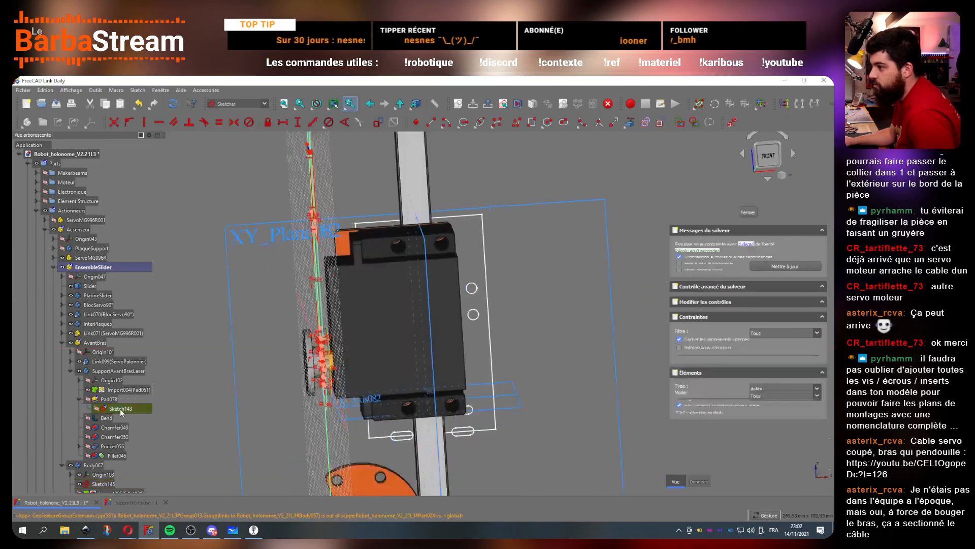
click(743, 212)
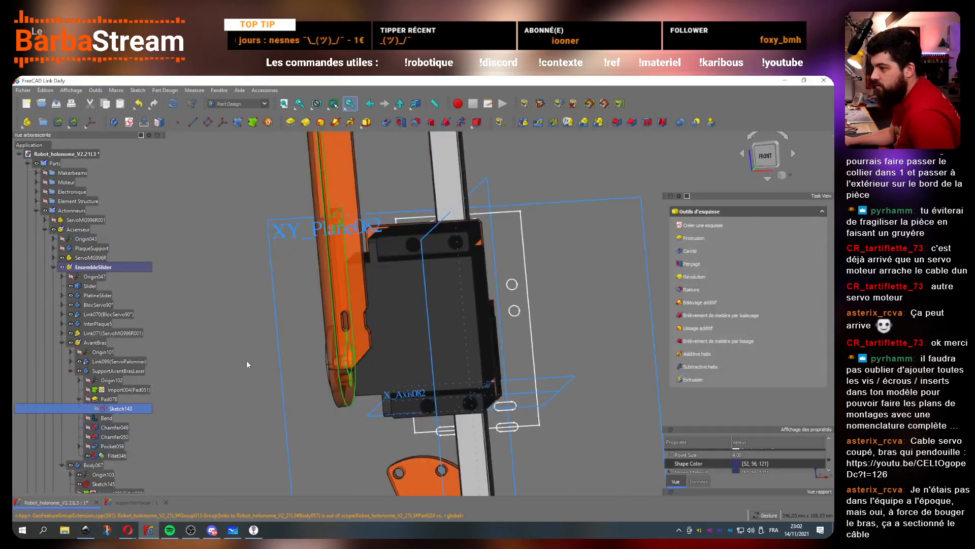
Step: Check the slot length, spacing and end diameter in Sketch144 of Pocket056, and close the sketch
scroll(276, 297, down, 5)
click(255, 231)
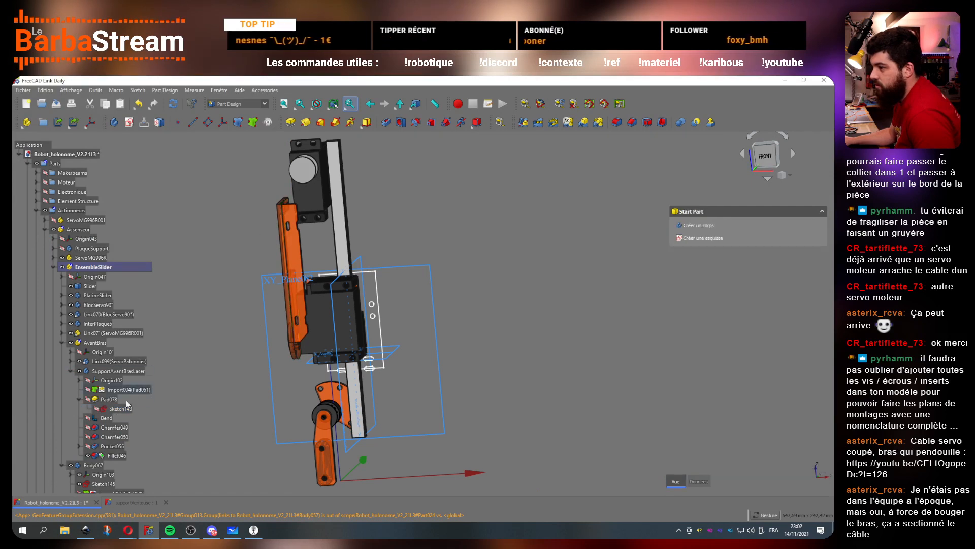
click(79, 446)
click(121, 456)
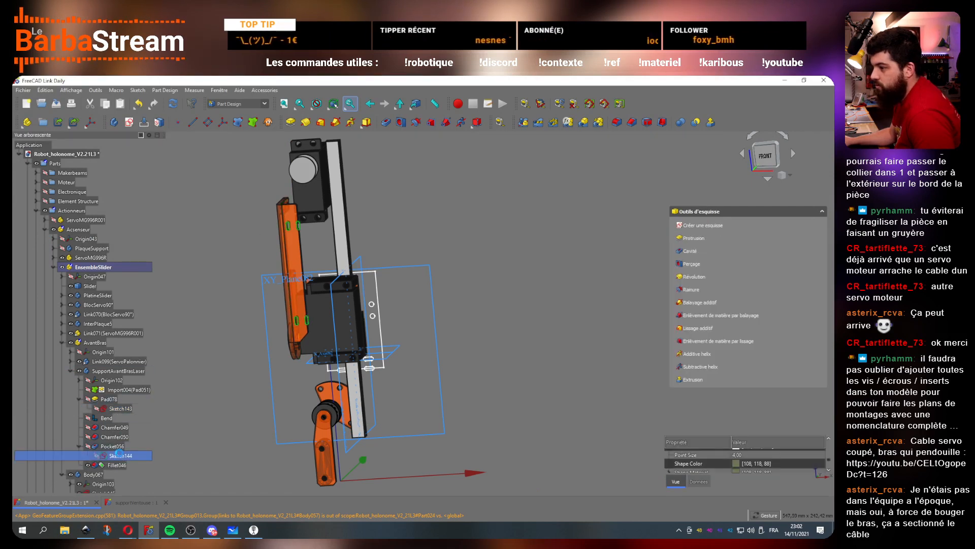
double_click(120, 456)
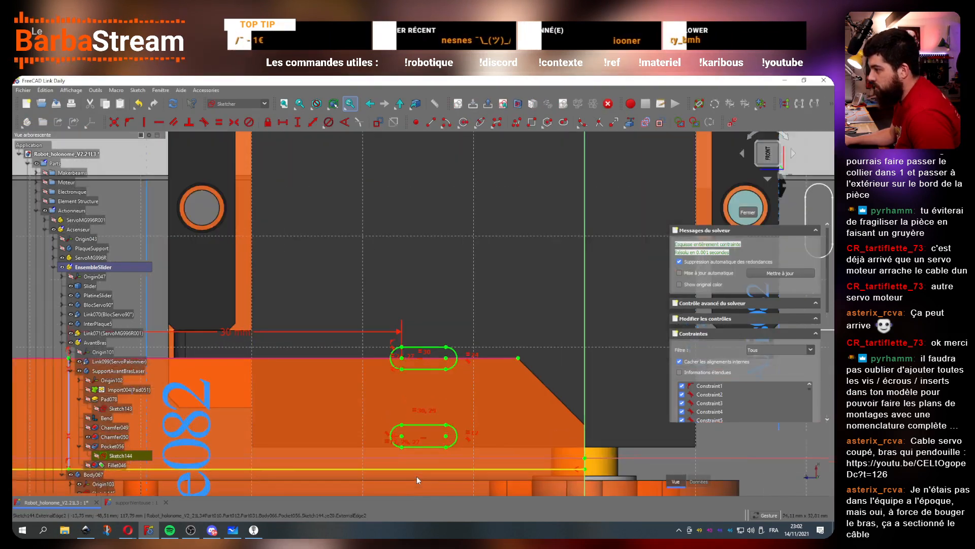
scroll(417, 474, down, 5)
scroll(175, 391, up, 5)
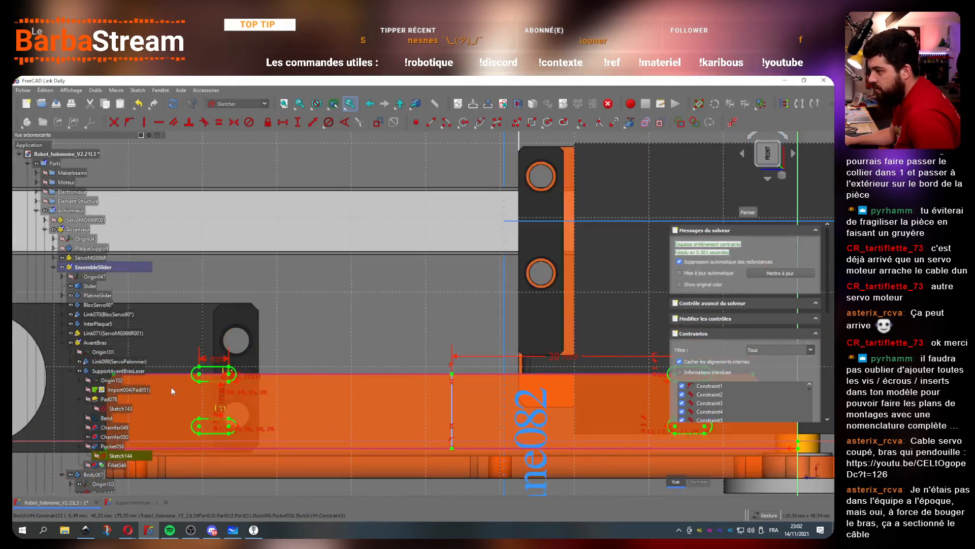
scroll(176, 391, up, 3)
drag(351, 355, 418, 310)
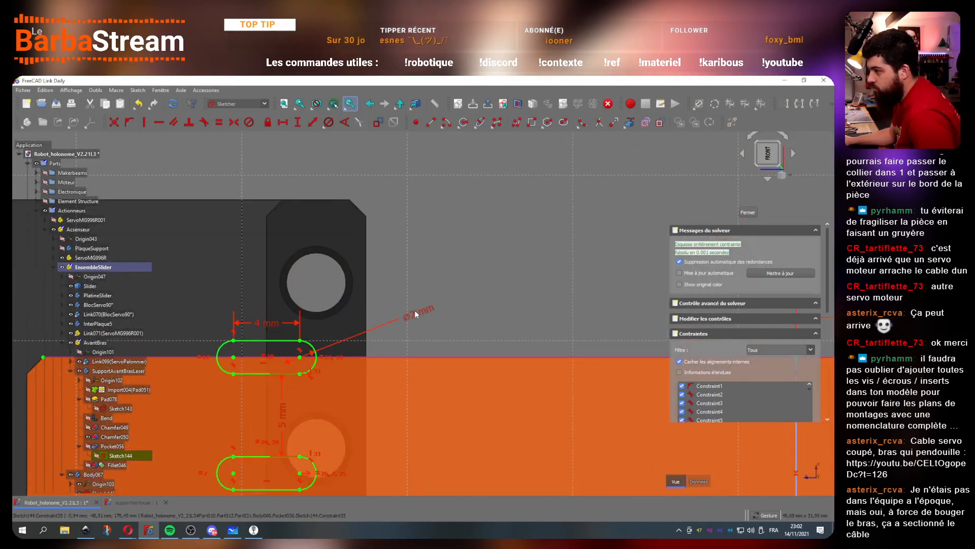
click(746, 212)
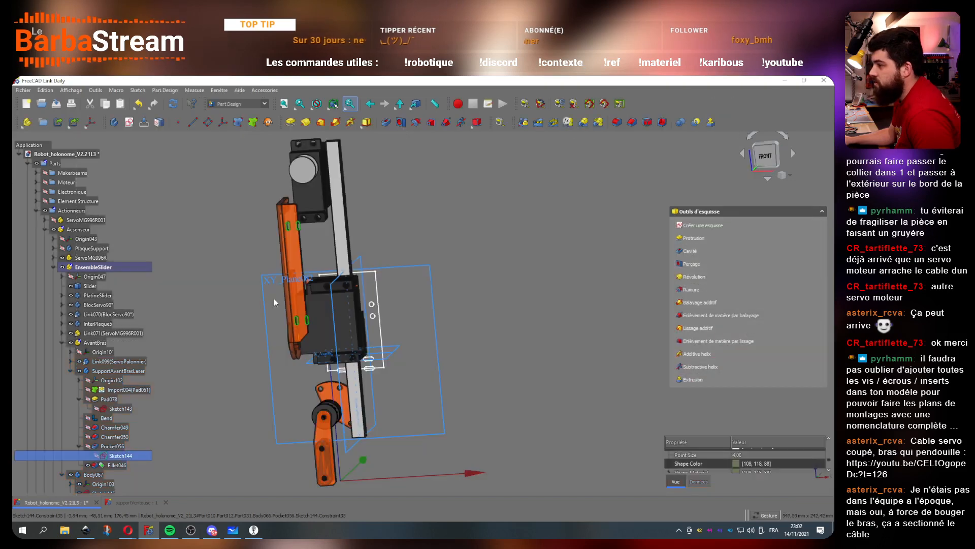
Step: Reopen Sketch145 of Body067 and set the vertical distance between the two left slots' facing edges to 5 mm
scroll(117, 467, down, 3)
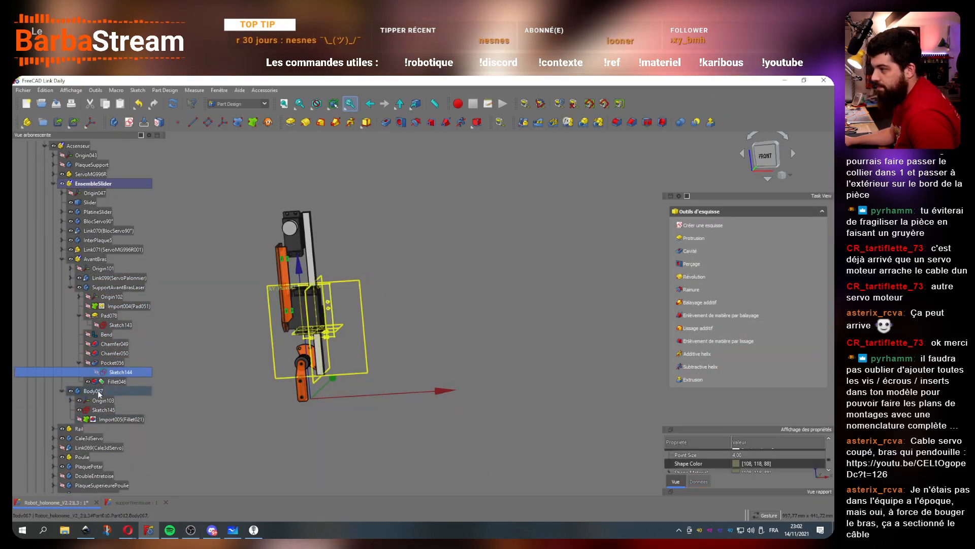
double_click(100, 413)
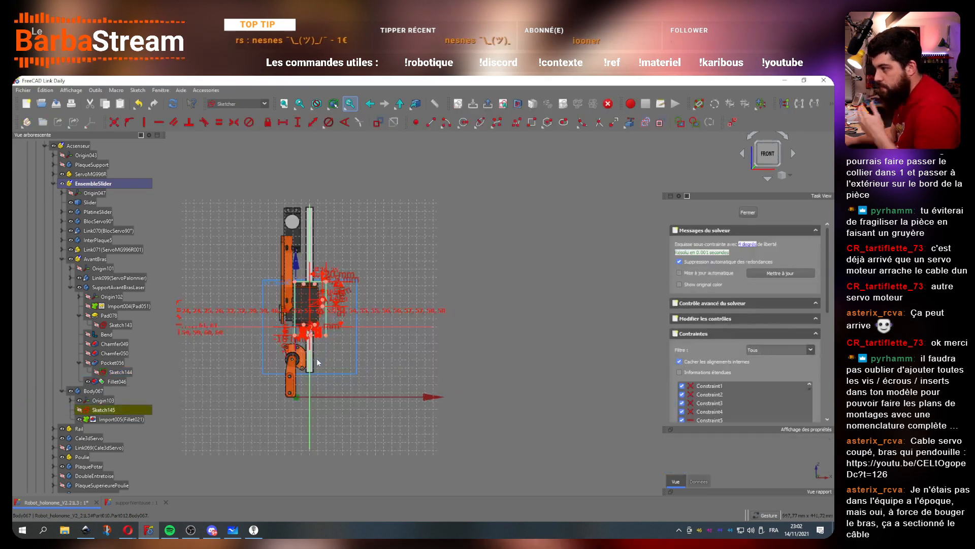
scroll(308, 339, up, 5)
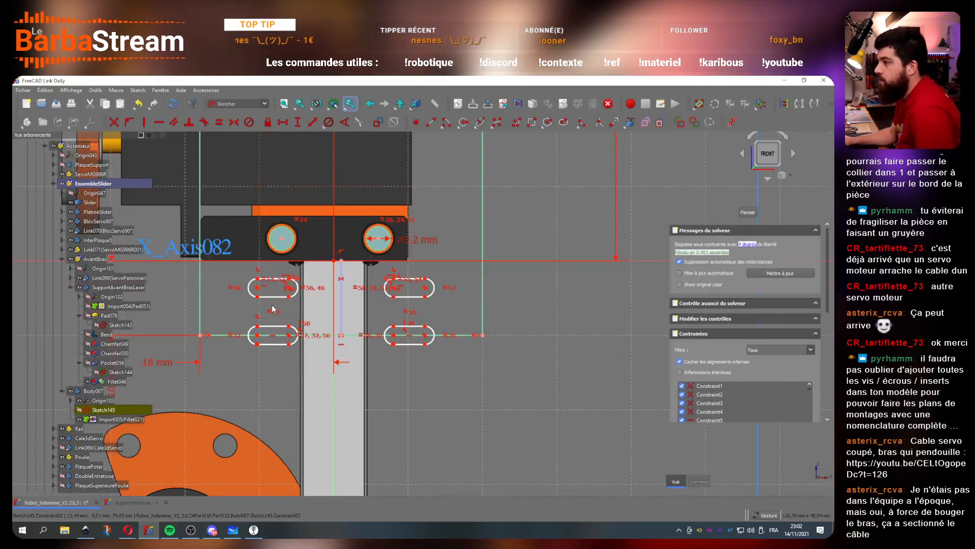
click(289, 297)
click(289, 326)
click(297, 123)
text(5)
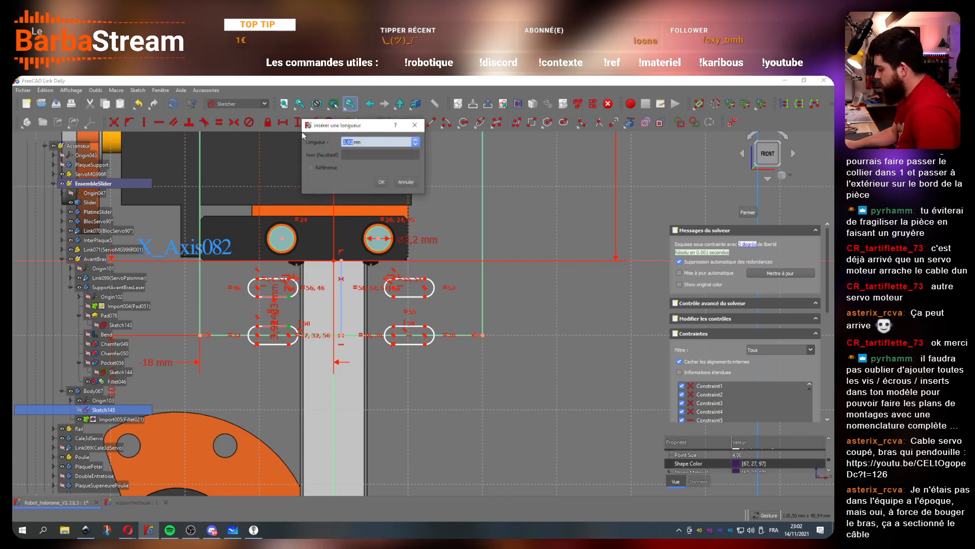
key(Return)
Step: Set the end-arc diameter of the upper left slot to 2 mm
scroll(249, 267, up, 3)
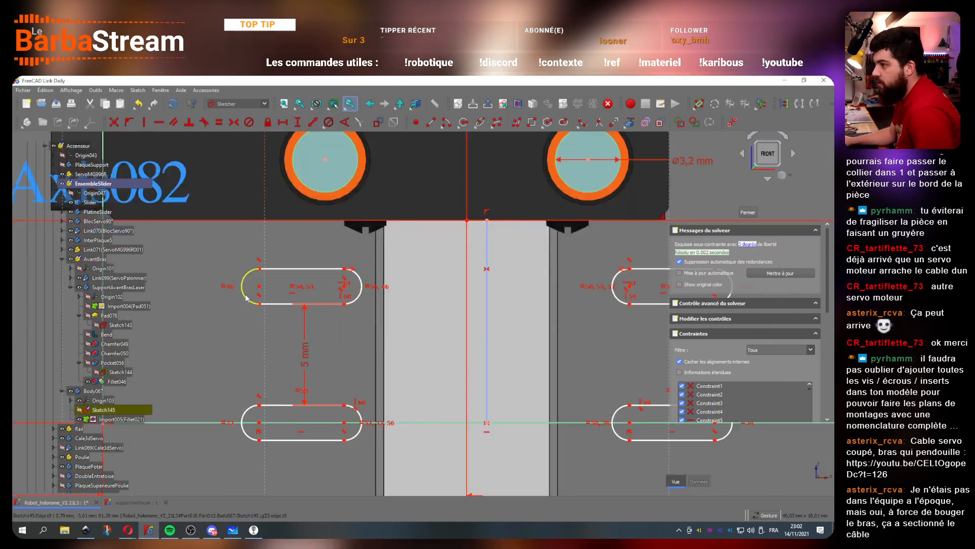
click(247, 296)
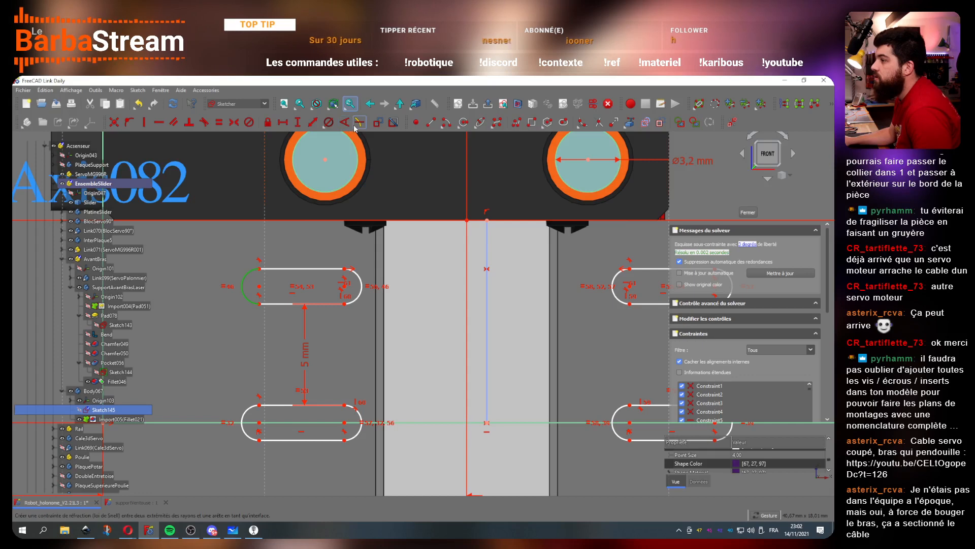
click(328, 122)
text(2)
key(Return)
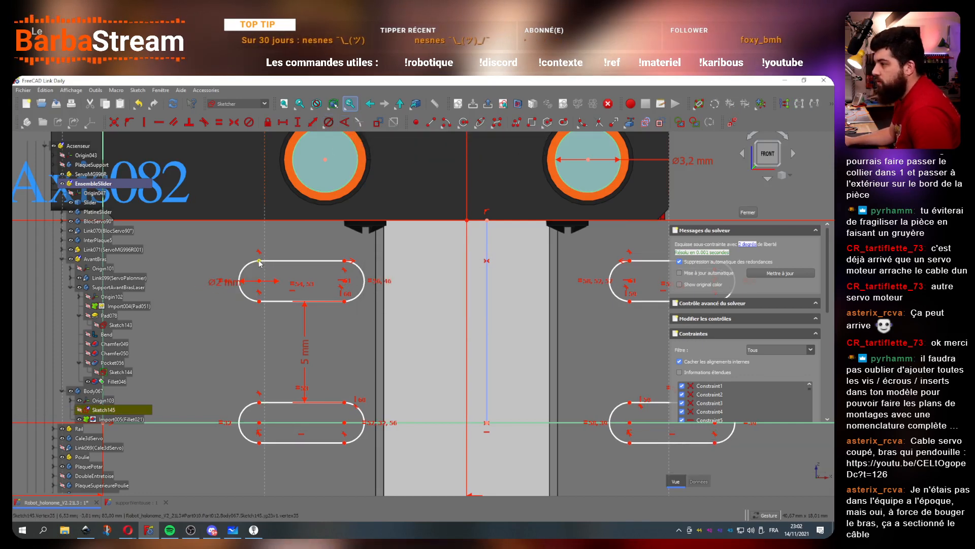
Step: Set the straight-edge length of the upper left slot to 4 mm
click(295, 260)
text(l)
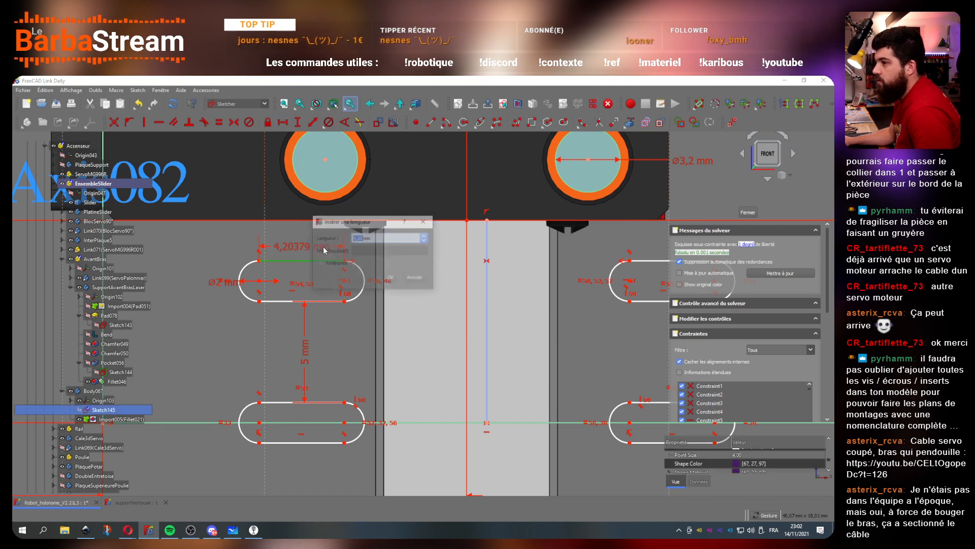
text(4)
key(Return)
Step: Move the slot pairs away from the rail, and shift them back inward until they overlap the rail's sides
drag(347, 284, 305, 283)
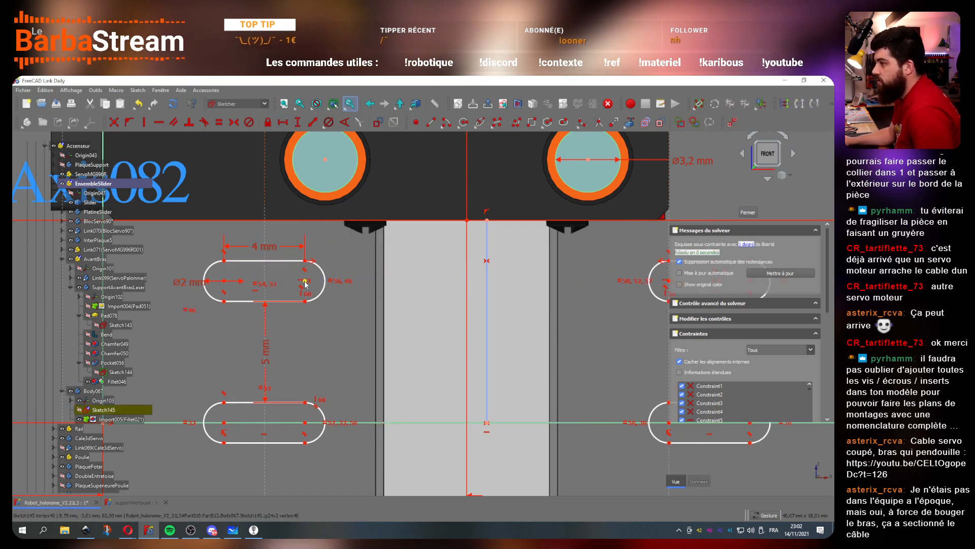
scroll(301, 289, down, 6)
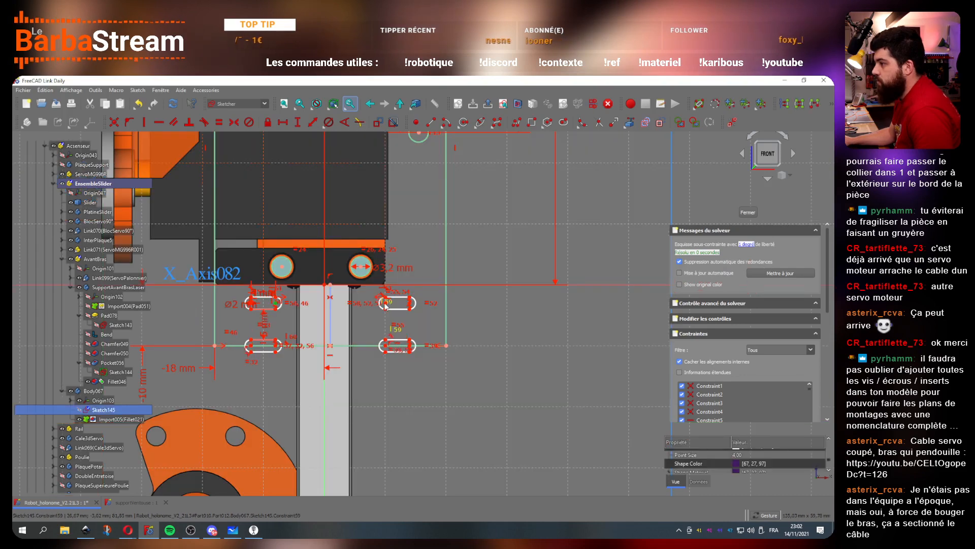
mouse_move(398, 311)
mouse_down()
mouse_move(382, 306)
mouse_move(369, 322)
mouse_up()
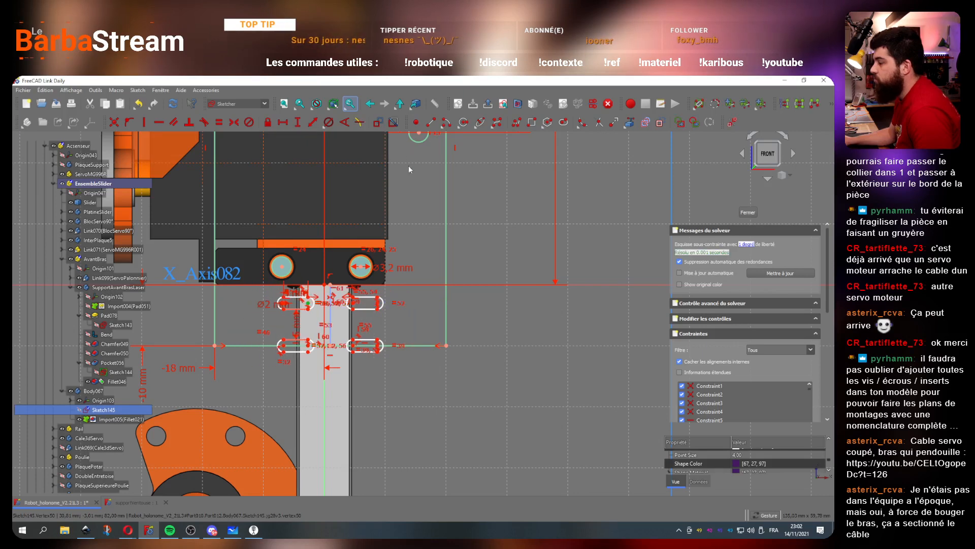
Step: Delete the vertical construction line between the slots together with the upper slots' symmetry constraint about it
scroll(294, 332, up, 4)
scroll(334, 281, up, 2)
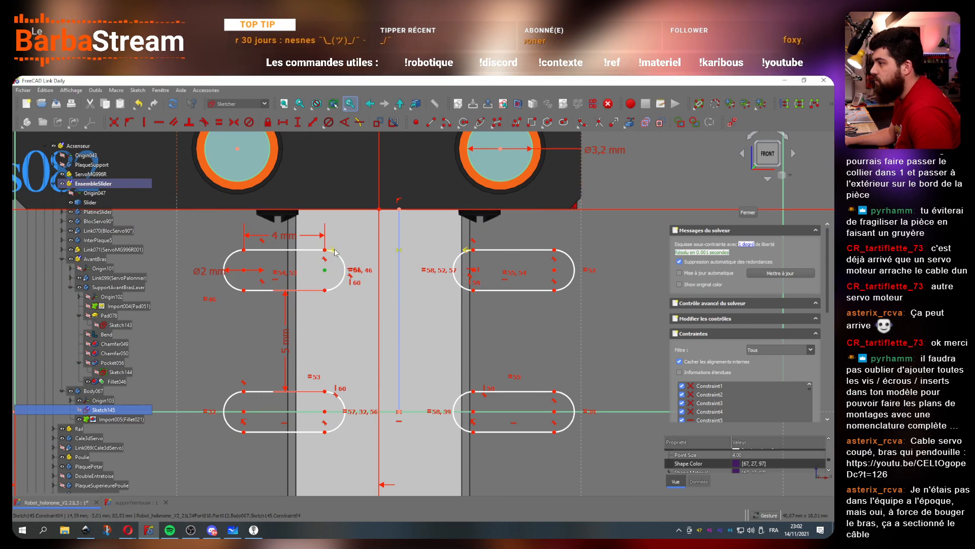
click(335, 253)
key(Delete)
Step: Constrain the horizontal distance from the sketch origin to the outer arc centre of the upper right slot to 9 mm
scroll(400, 295, down, 3)
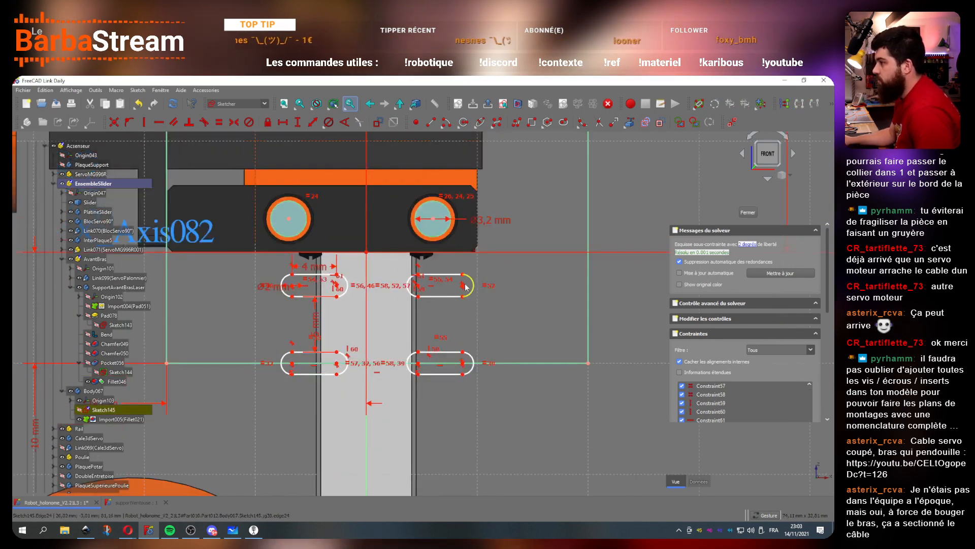
scroll(465, 286, down, 3)
scroll(488, 254, up, 5)
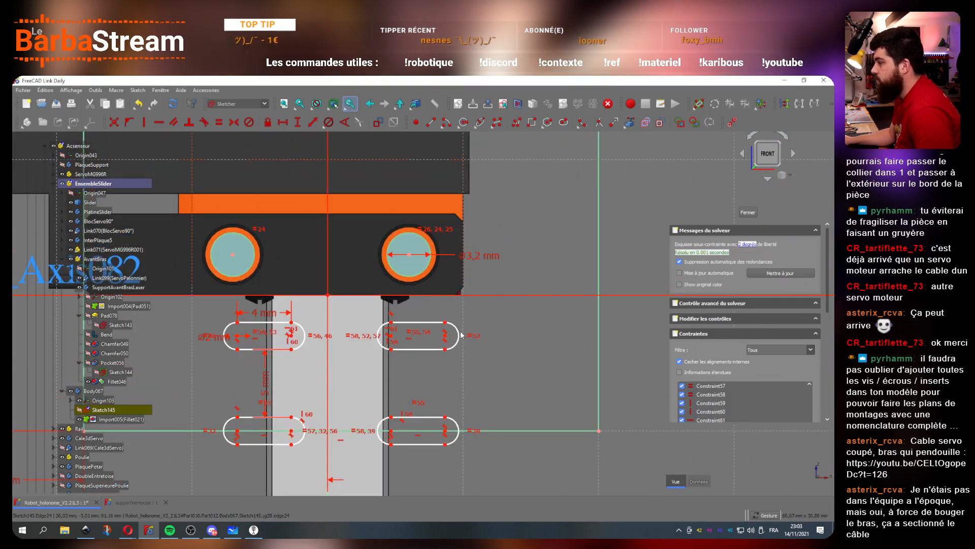
click(445, 333)
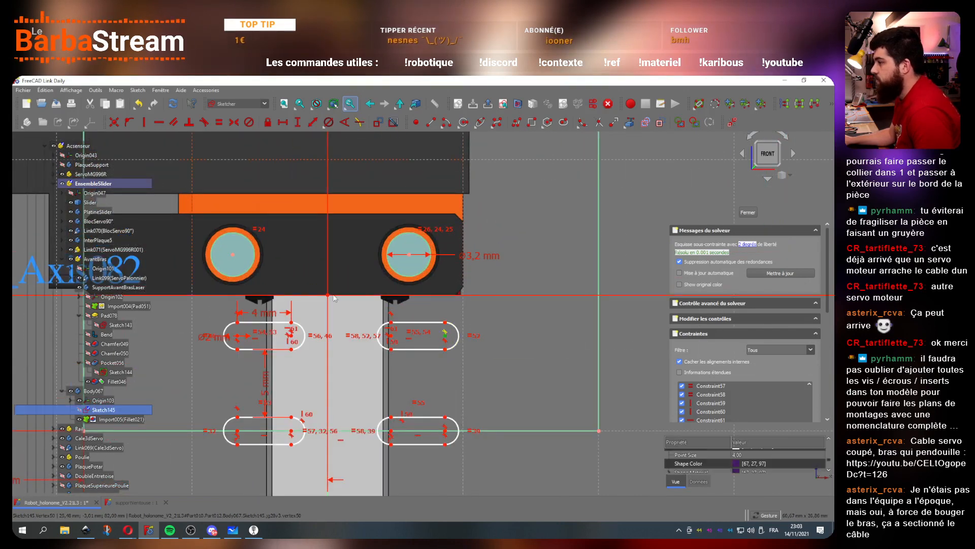
click(328, 297)
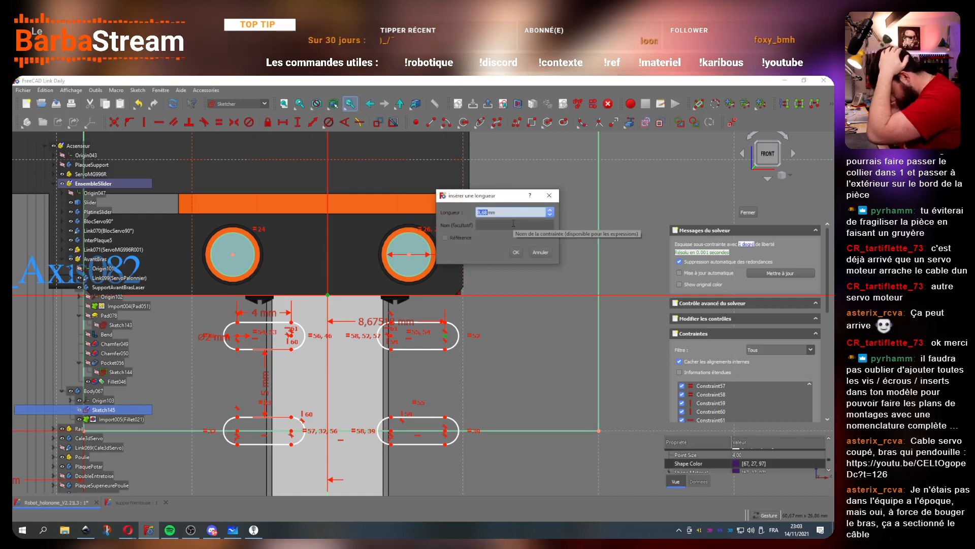
text(9)
key(Return)
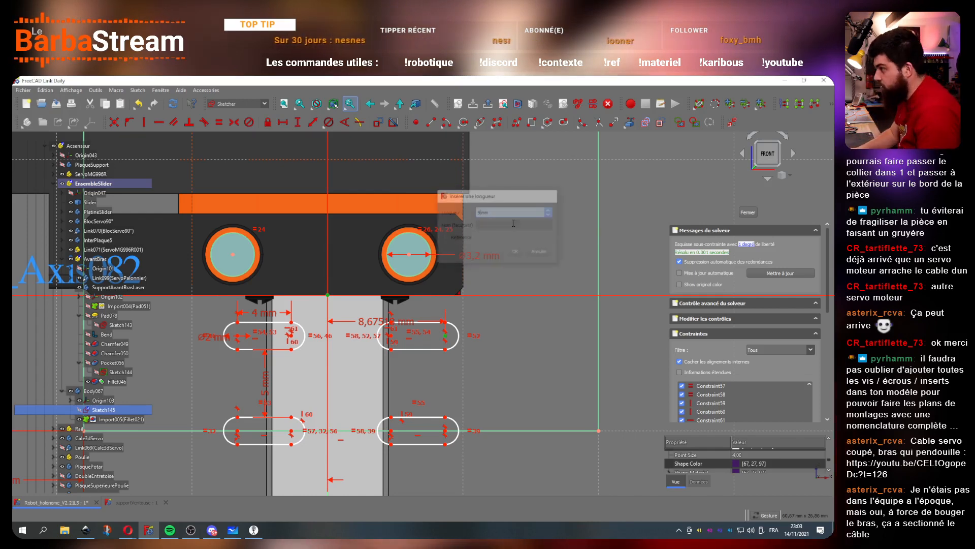
Step: Move the left slots away from the rail and fix the lower one's outer arc centre 5 mm horizontally from the plate's left corner
scroll(452, 351, down, 1)
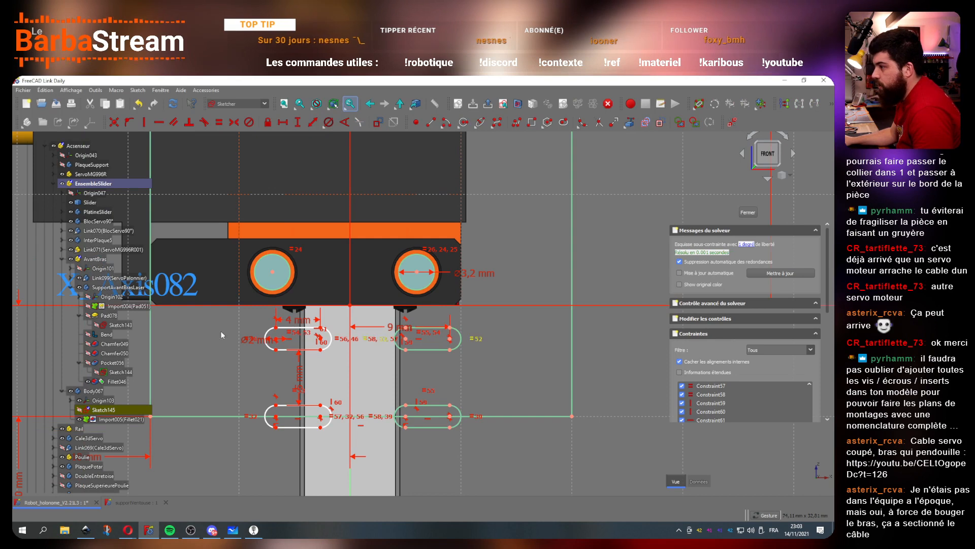
click(276, 339)
drag(259, 340, 214, 342)
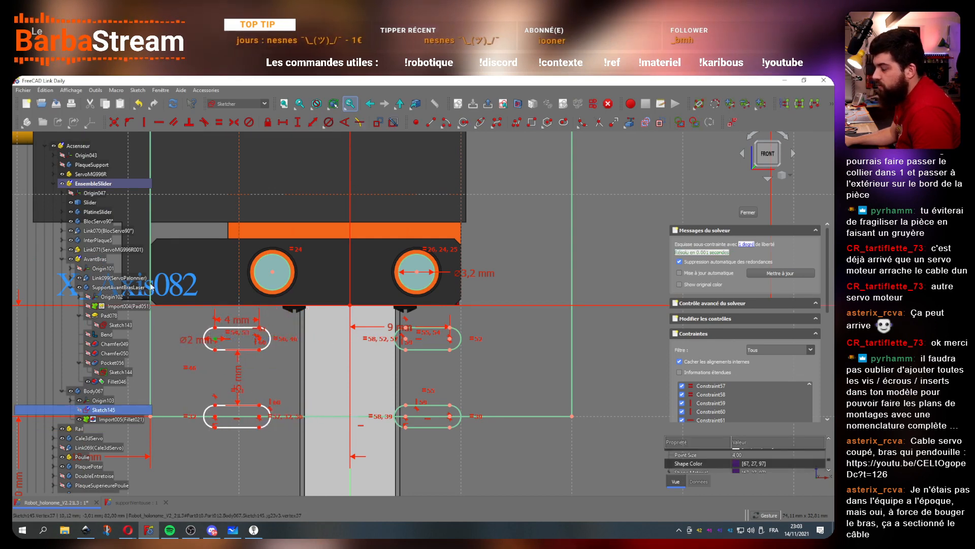
scroll(248, 375, down, 4)
click(252, 416)
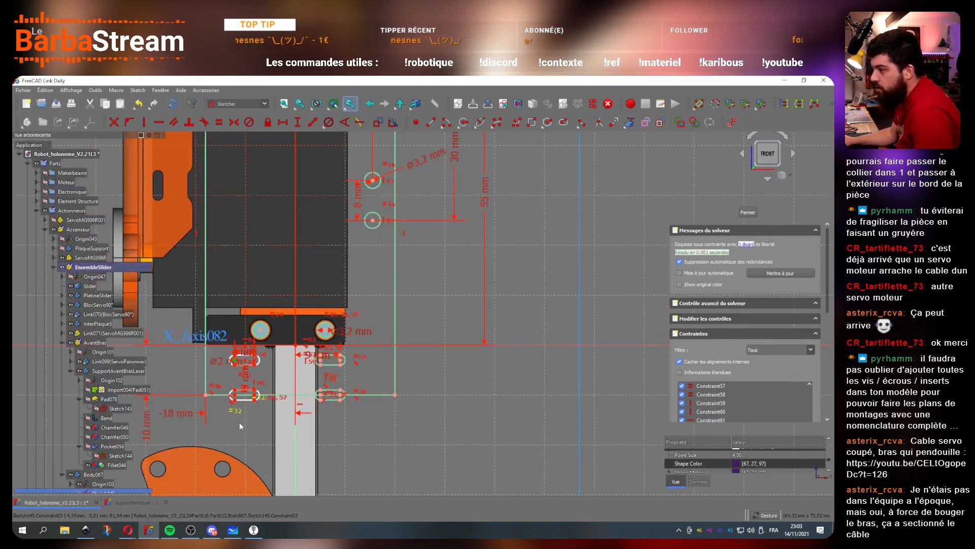
scroll(374, 421, down, 4)
scroll(374, 419, up, 8)
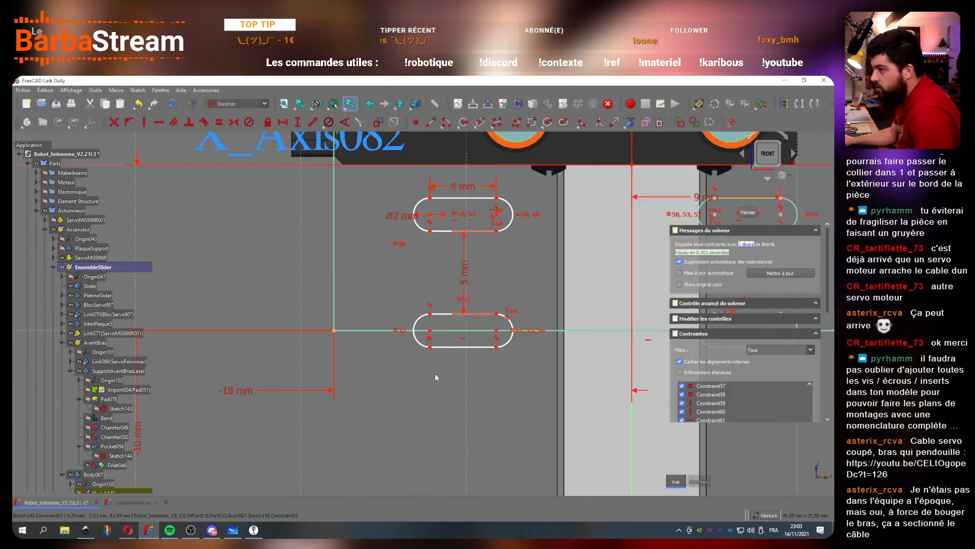
click(430, 332)
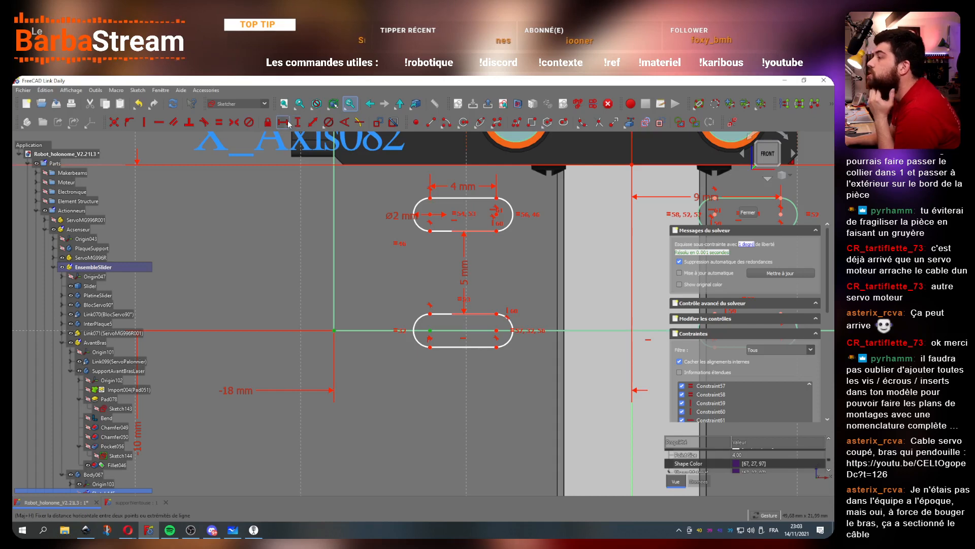
text(let046)
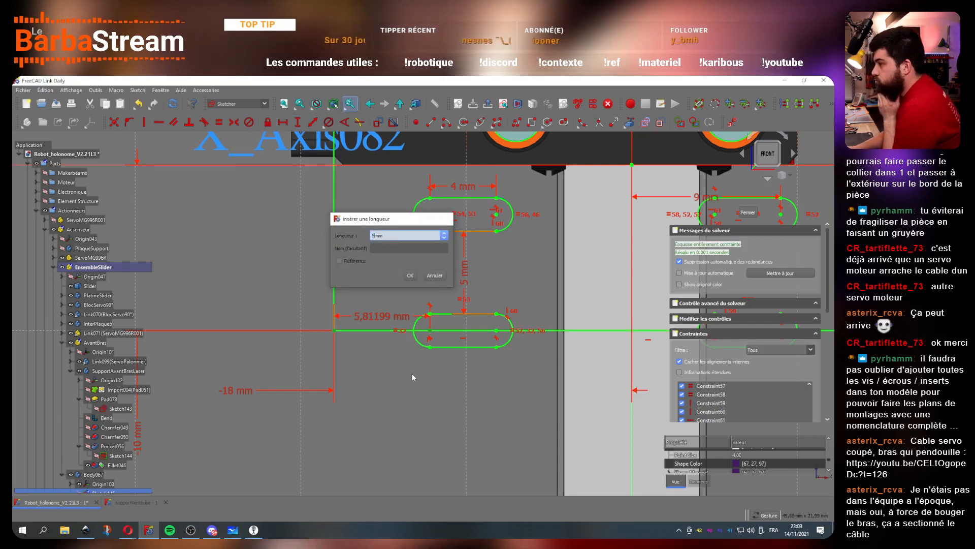
key(Return)
Step: Trim away the segments of the plate's bottom edge that cross the inside of the two lower slots
scroll(393, 292, down, 5)
scroll(538, 263, up, 3)
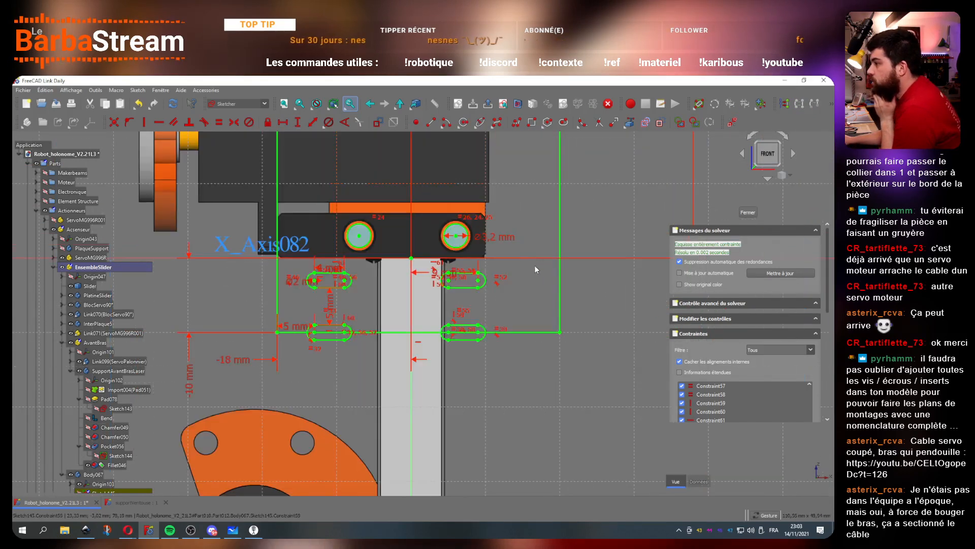
scroll(495, 287, up, 2)
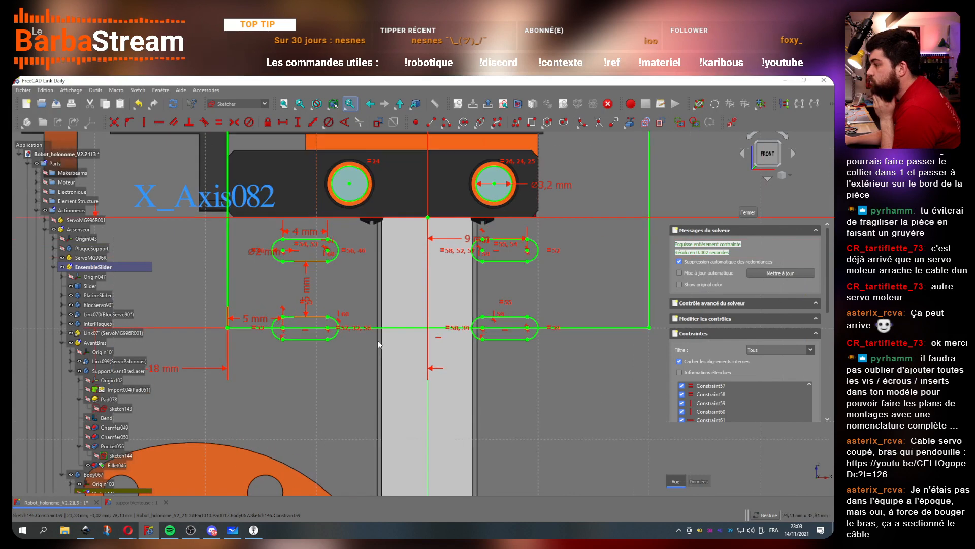
click(600, 124)
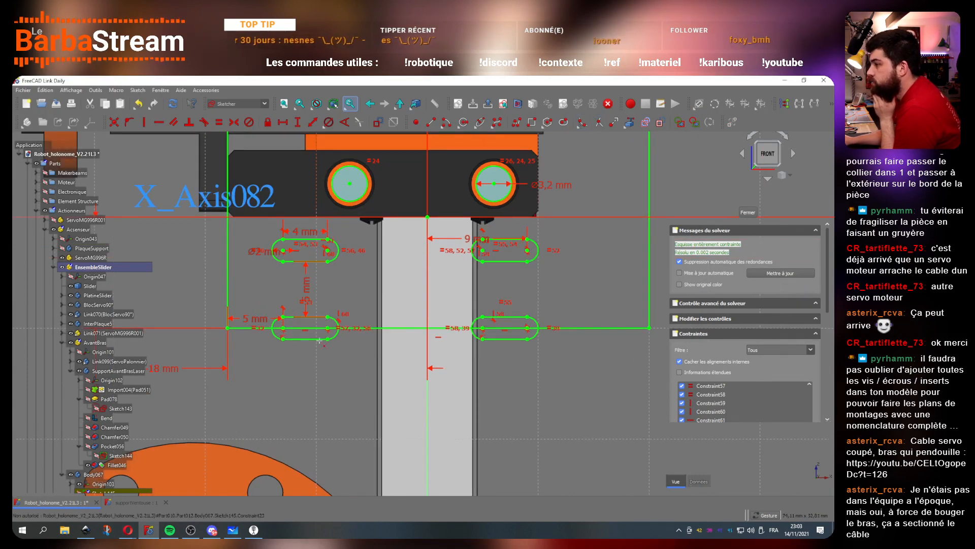
click(299, 331)
click(500, 332)
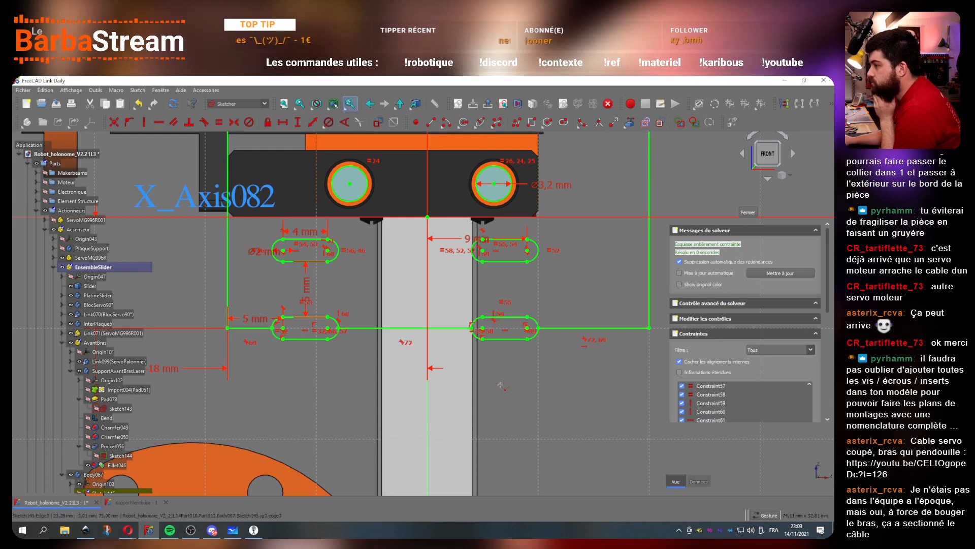
Step: Trim away the parts of the lower left slot's two end arcs that lie below the plate's bottom edge
scroll(404, 343, down, 3)
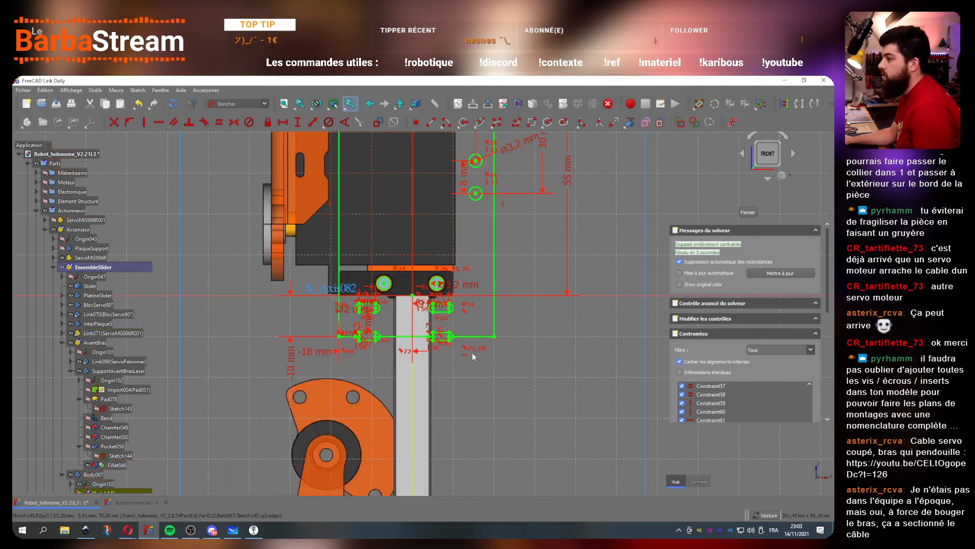
scroll(458, 340, up, 3)
scroll(458, 340, down, 3)
scroll(315, 318, up, 3)
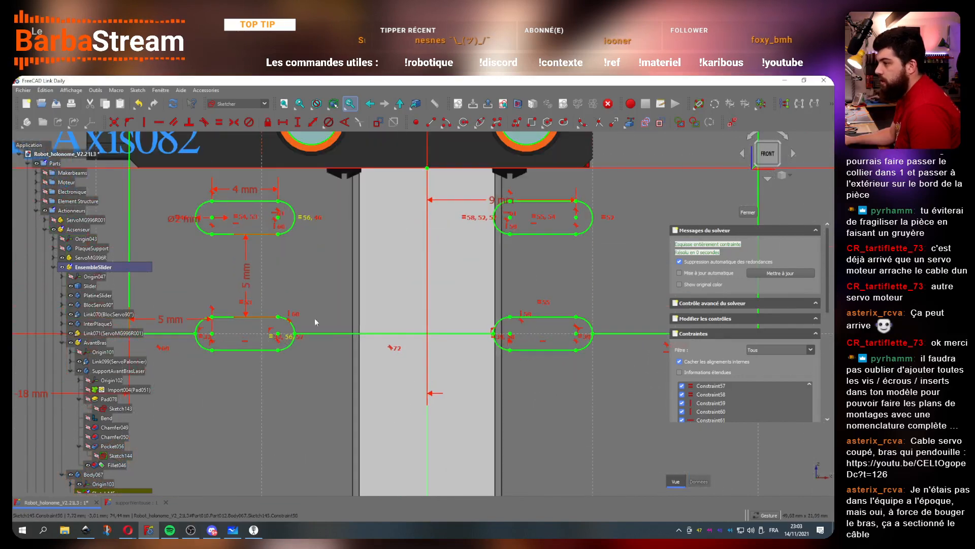
click(200, 347)
click(600, 123)
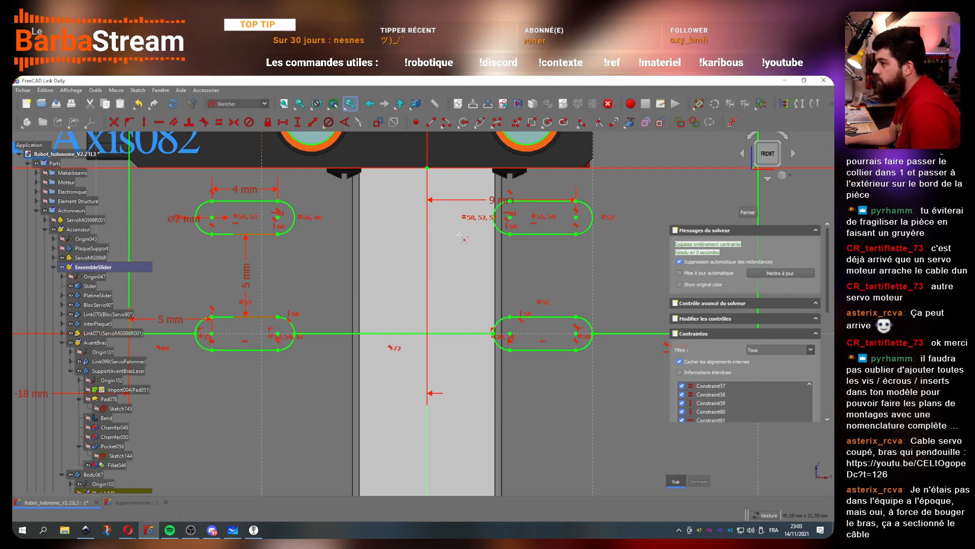
click(204, 351)
click(287, 352)
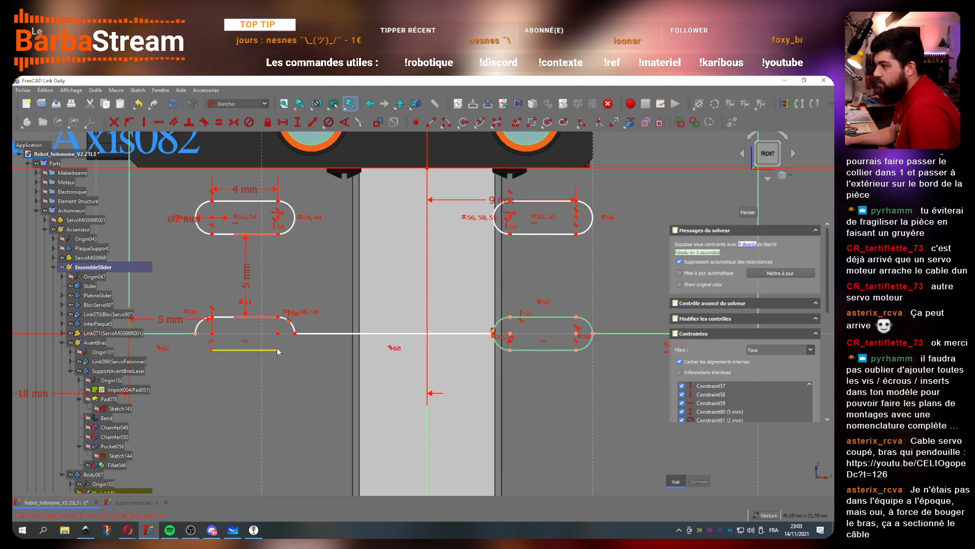
Step: Trim the lower right slot's end arcs below the plate's bottom edge and delete the bottom straight edges of both lower slots
click(602, 126)
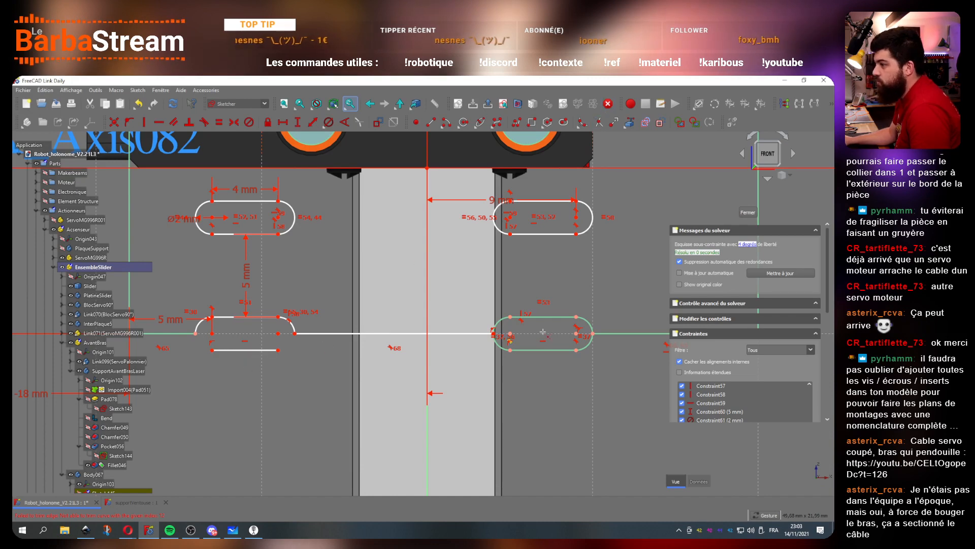
click(502, 350)
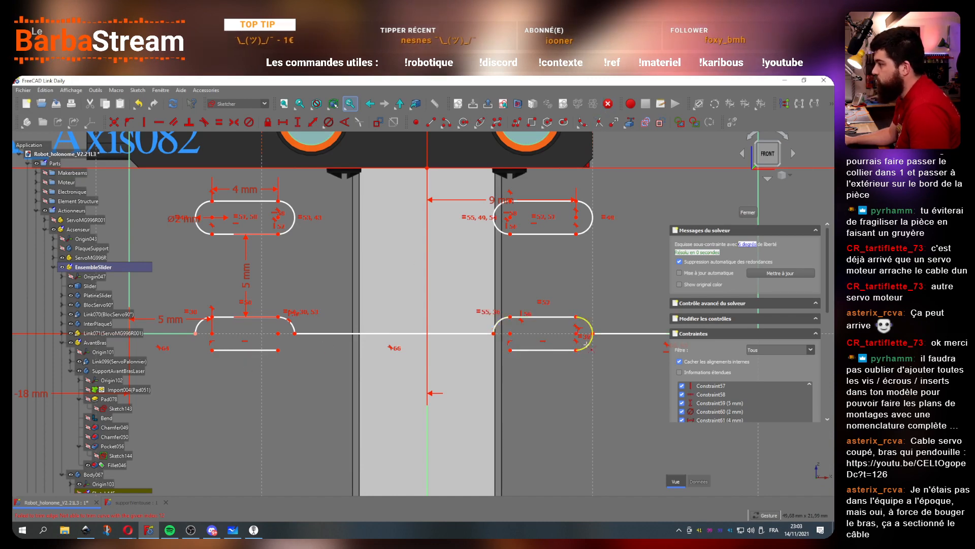
click(565, 354)
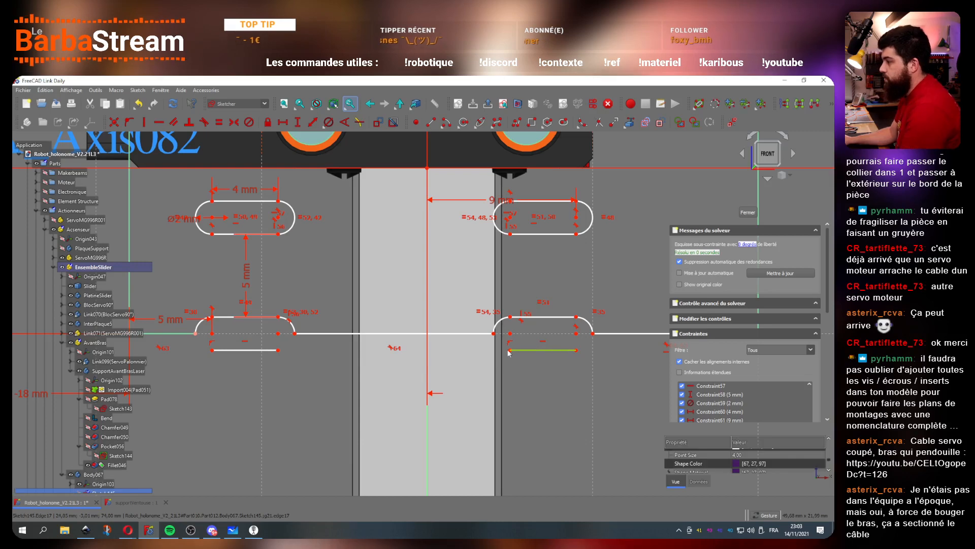
click(260, 351)
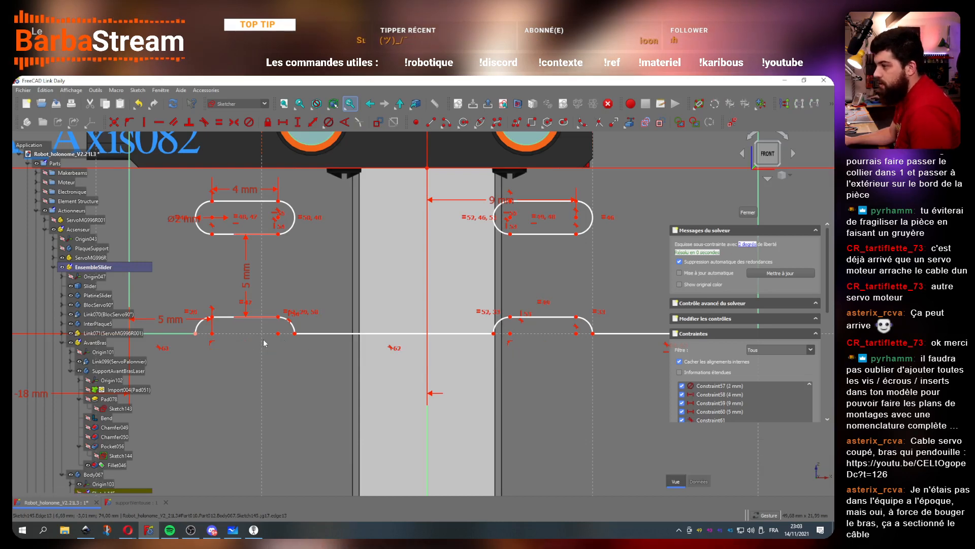
click(200, 334)
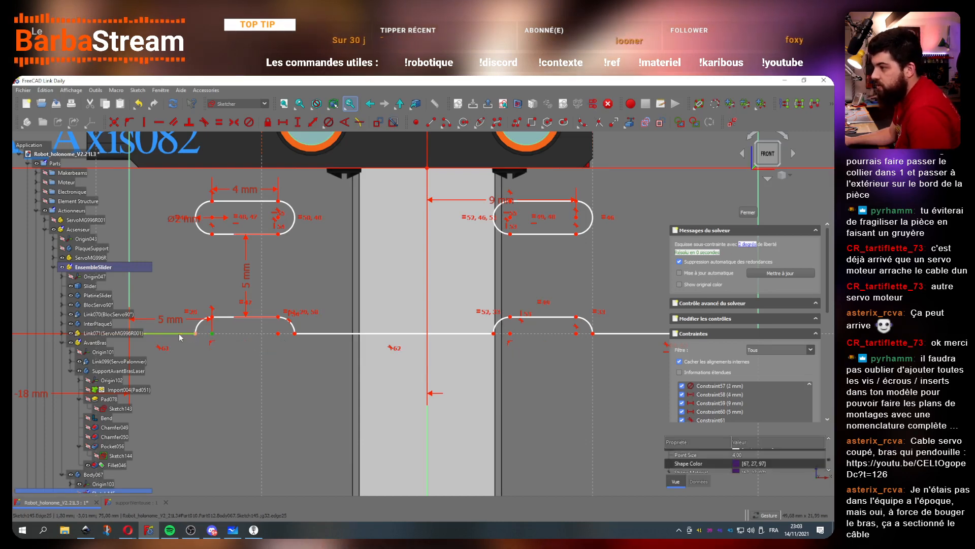
click(159, 122)
click(279, 333)
click(324, 333)
click(266, 358)
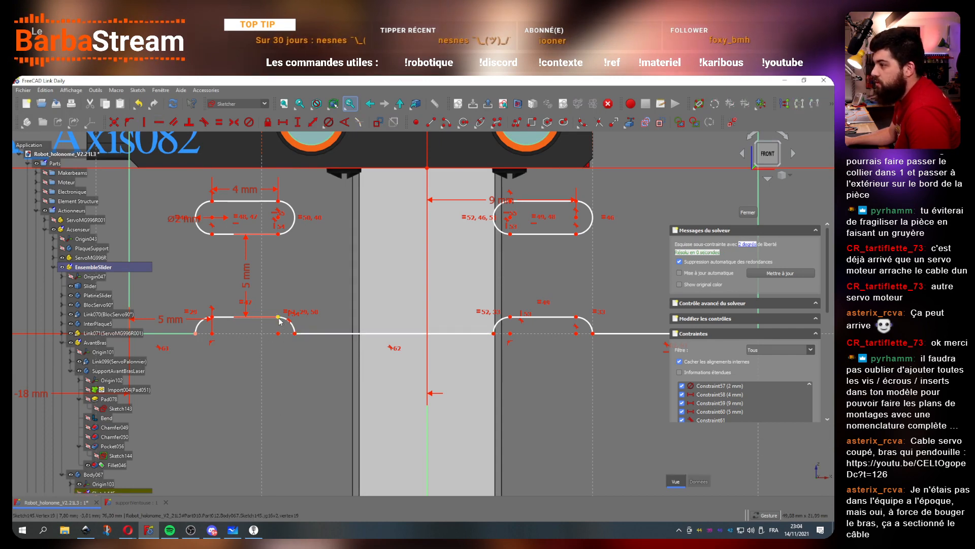
Step: Add a horizontal constraint to the top straight edge of each of the two open notches on the plate's bottom edge
drag(279, 317, 284, 309)
click(244, 314)
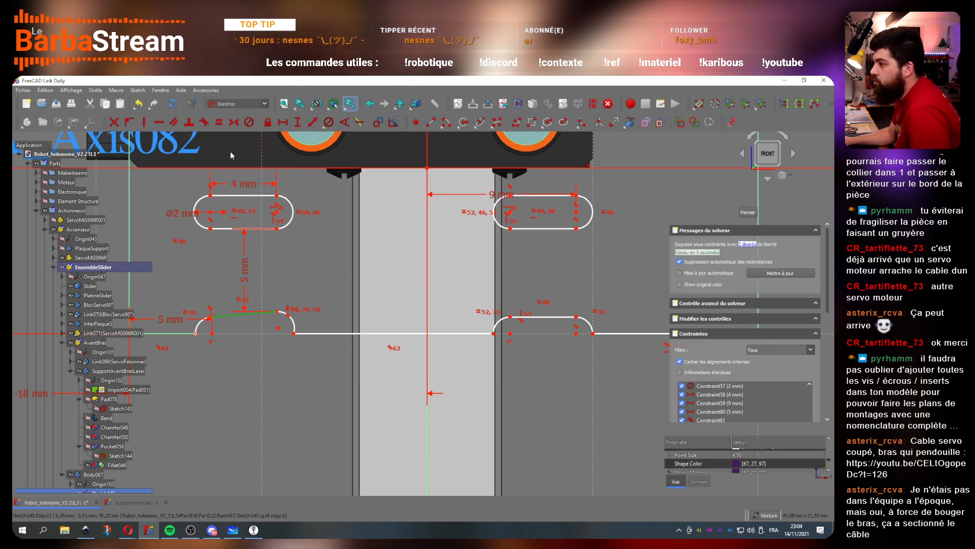
click(160, 122)
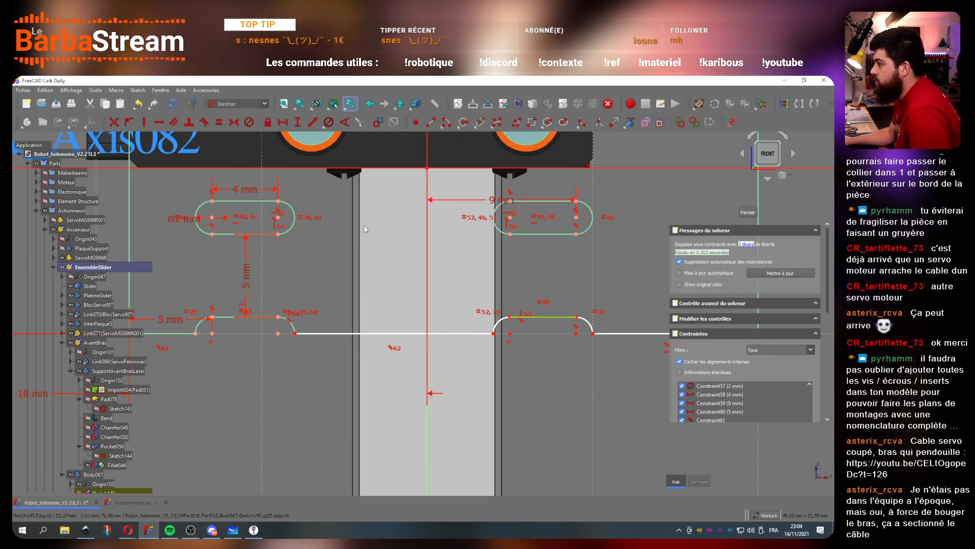
click(160, 123)
Step: Close the fully constrained sketch and pad it into a thin solid plate
scroll(448, 370, down, 5)
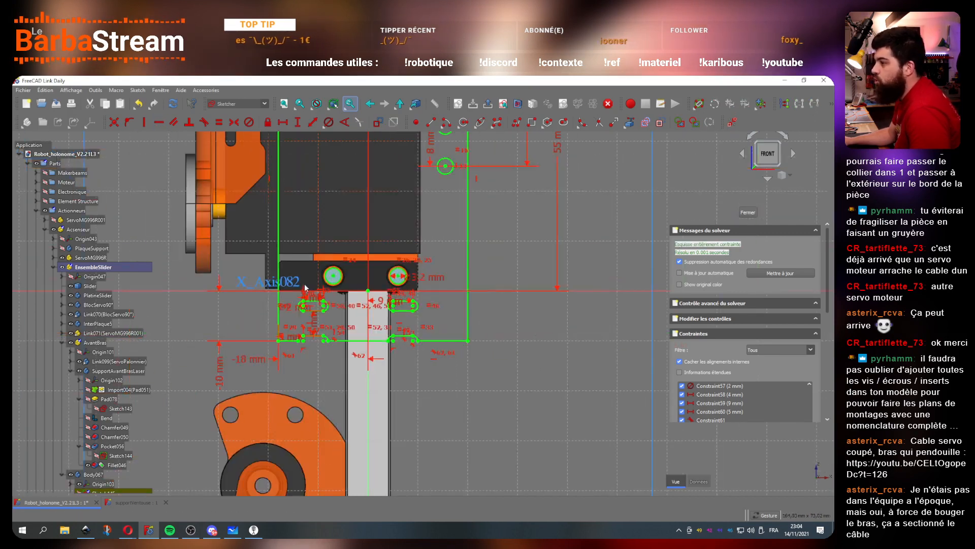
scroll(306, 318, up, 4)
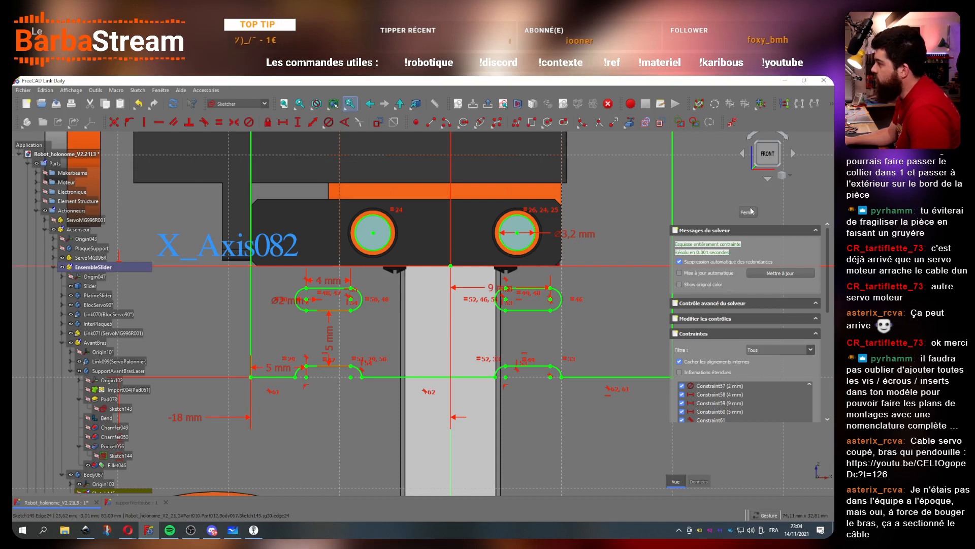
scroll(372, 330, down, 5)
scroll(372, 330, up, 2)
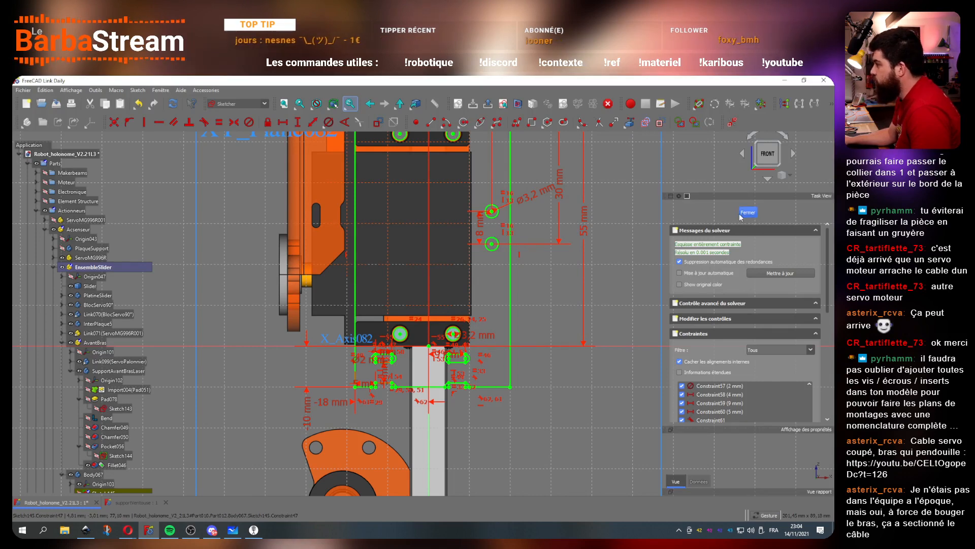
key(Escape)
scroll(230, 309, up, 5)
drag(226, 283, 501, 302)
click(304, 122)
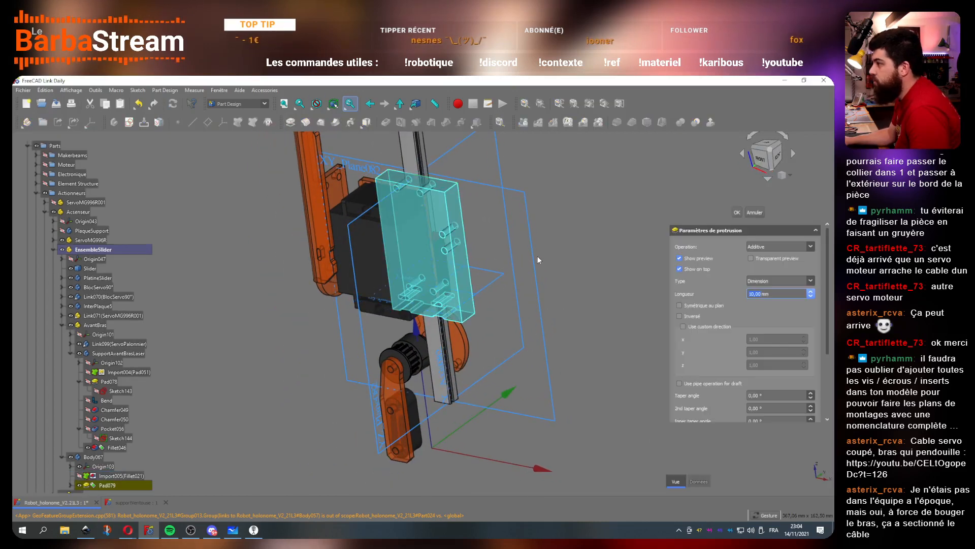
click(737, 212)
scroll(485, 254, up, 2)
drag(658, 338, 353, 318)
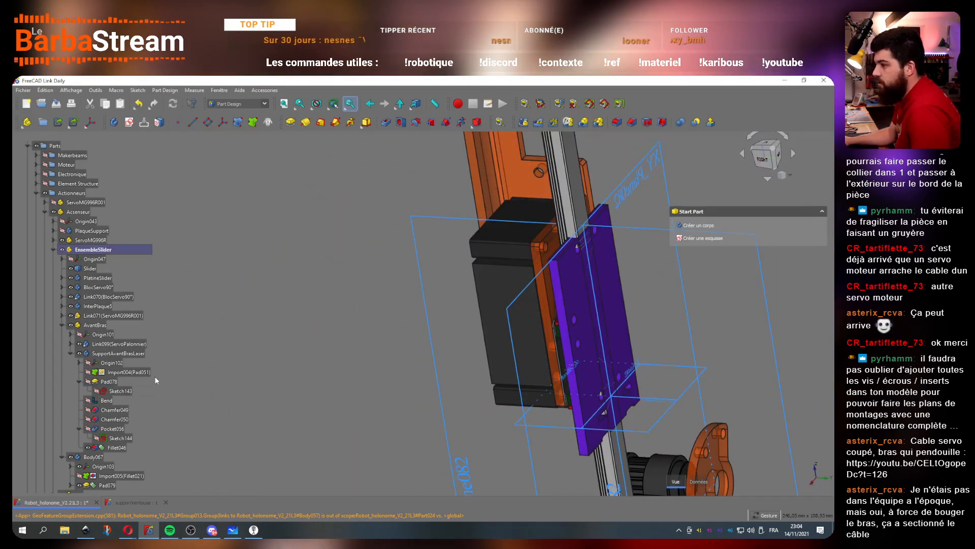
Step: Collapse the AvantBras subtree and move the new plate body out of the slider to the free side of the servo
click(68, 354)
click(62, 325)
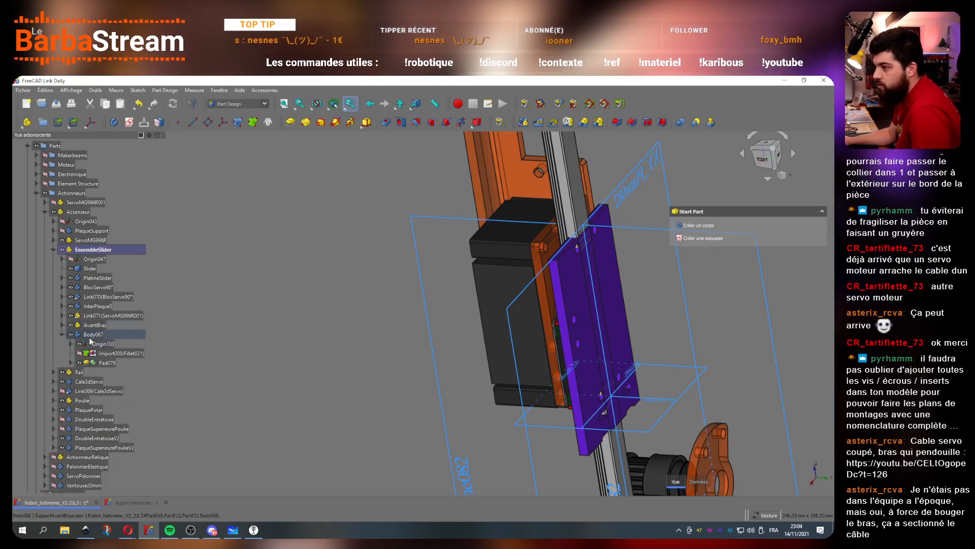
click(91, 335)
scroll(92, 336, down, 6)
scroll(259, 343, down, 3)
scroll(218, 340, up, 3)
scroll(96, 264, up, 6)
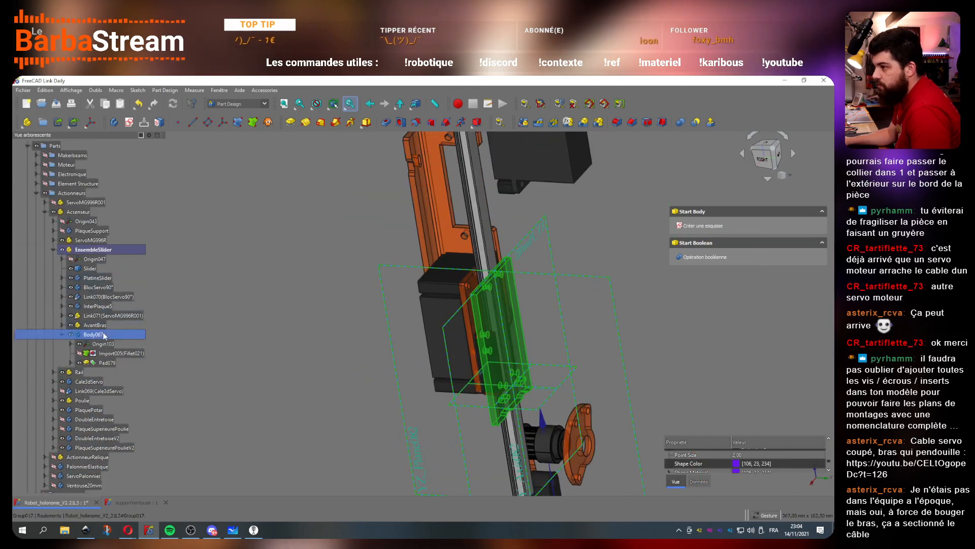
right_click(104, 335)
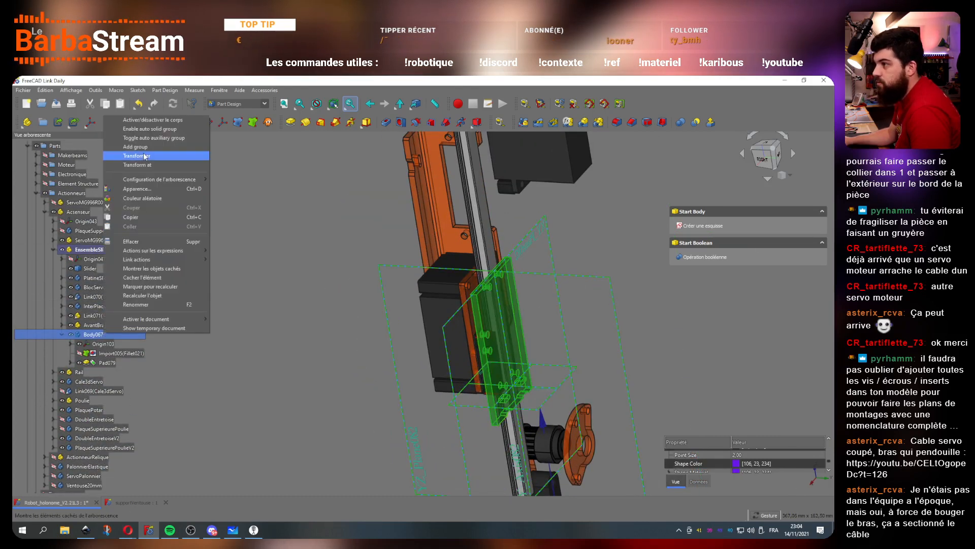
click(145, 156)
drag(438, 381, 277, 355)
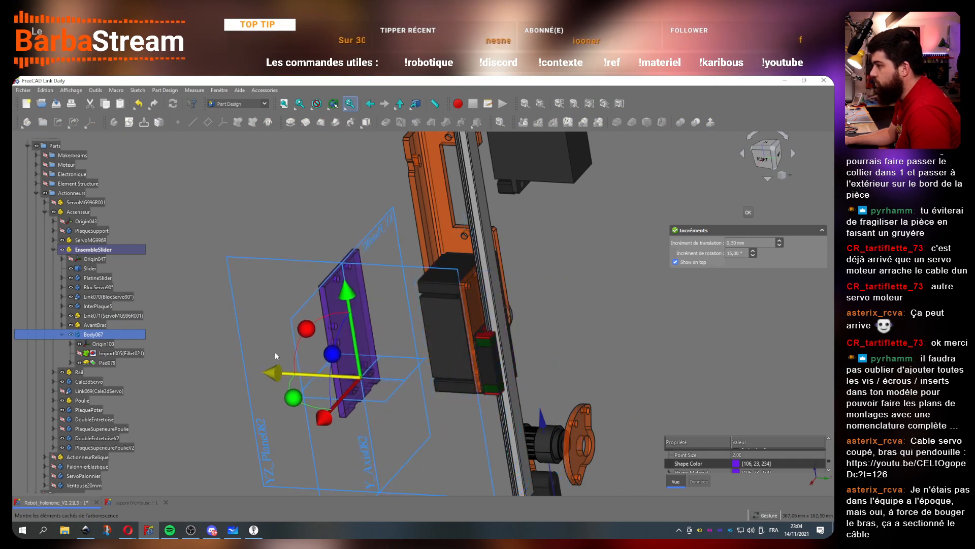
click(748, 212)
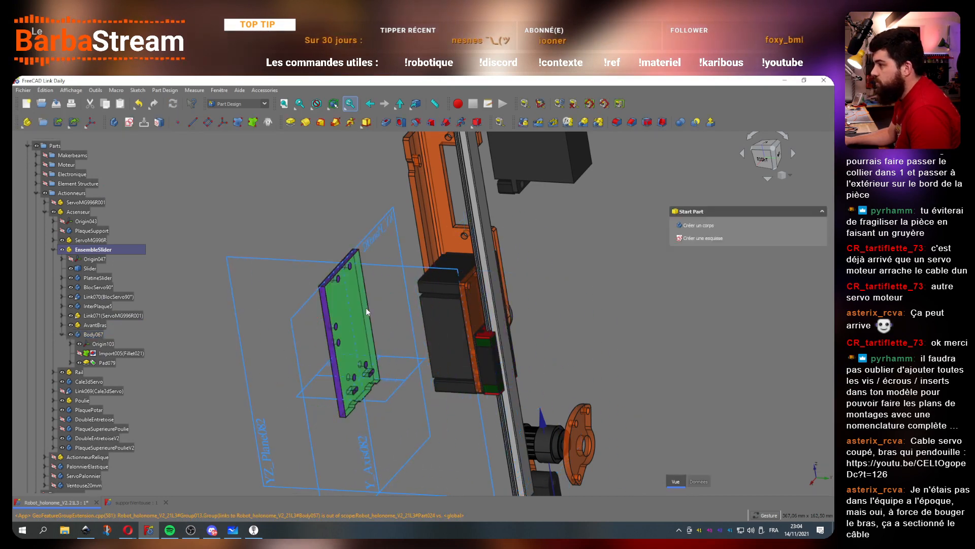
Step: Try to measure the distance between the servo's outer side face and the purple plate
click(365, 307)
drag(259, 322, 409, 332)
ctrl+click(391, 303)
click(535, 172)
scroll(433, 277, up, 3)
drag(595, 370, 542, 358)
click(307, 331)
ctrl+click(419, 264)
click(501, 123)
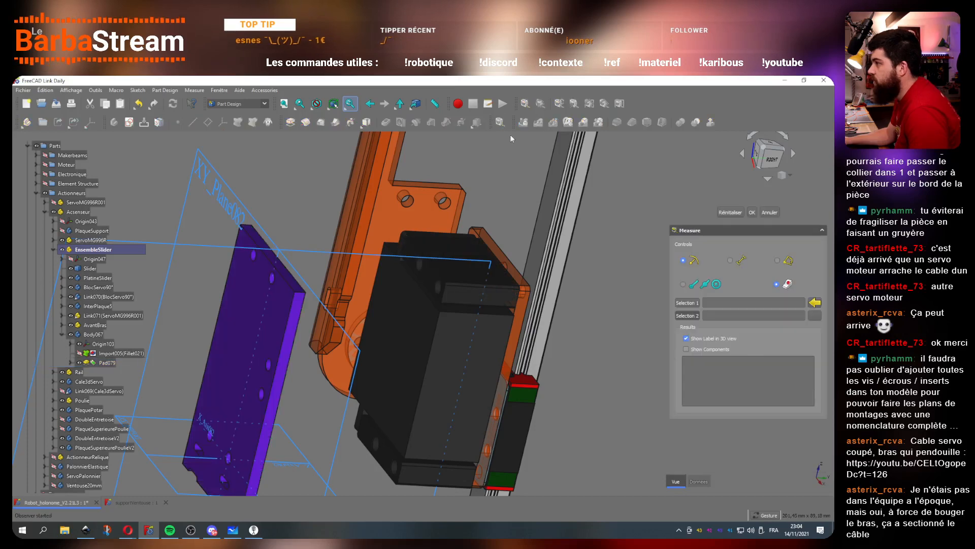
click(686, 285)
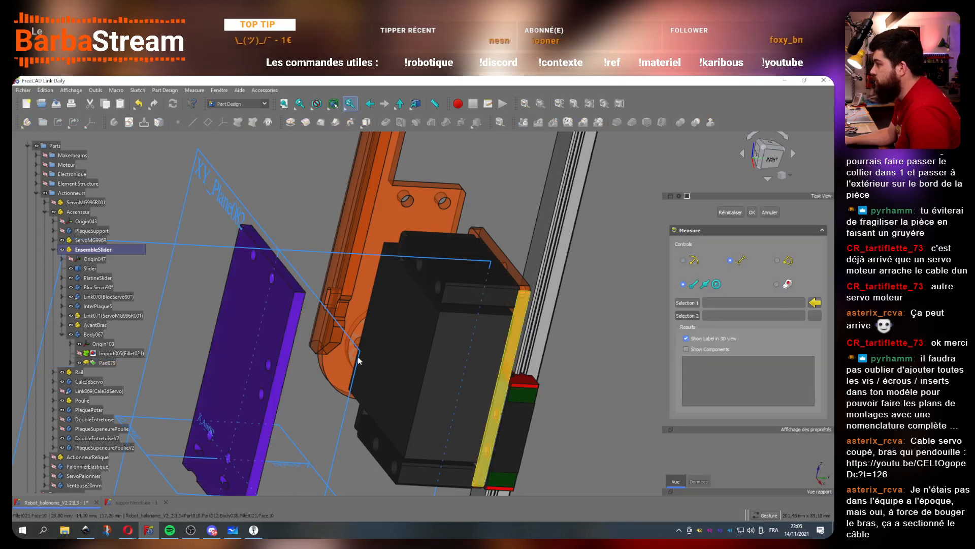
click(354, 390)
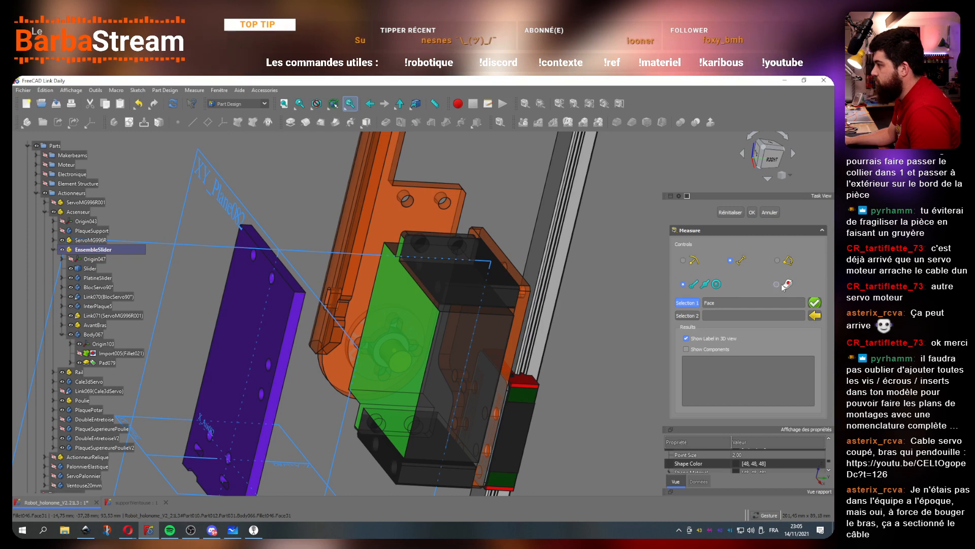
drag(483, 366, 466, 352)
click(316, 306)
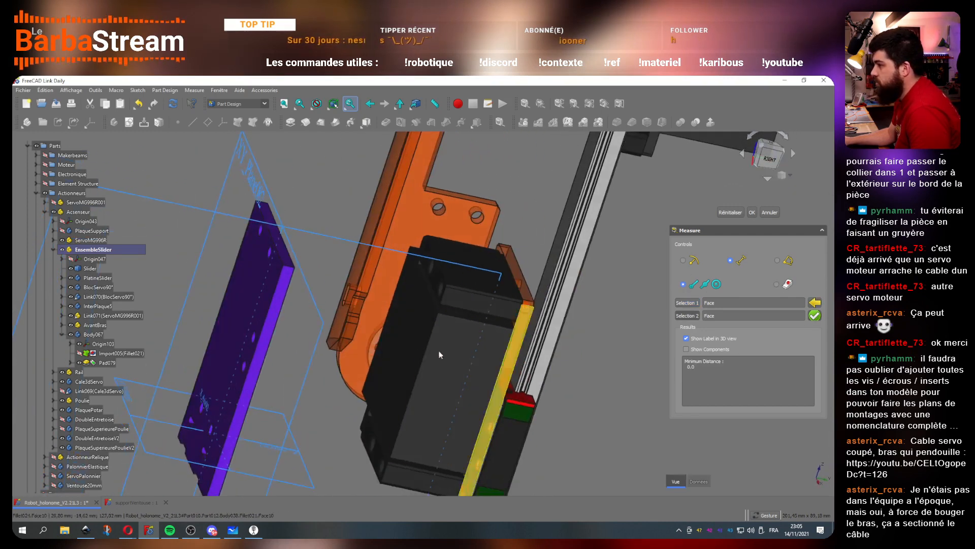
Step: Measure the distance from the servo's outer face to the plate face facing it, and close the measurement
click(392, 359)
drag(392, 360, 325, 339)
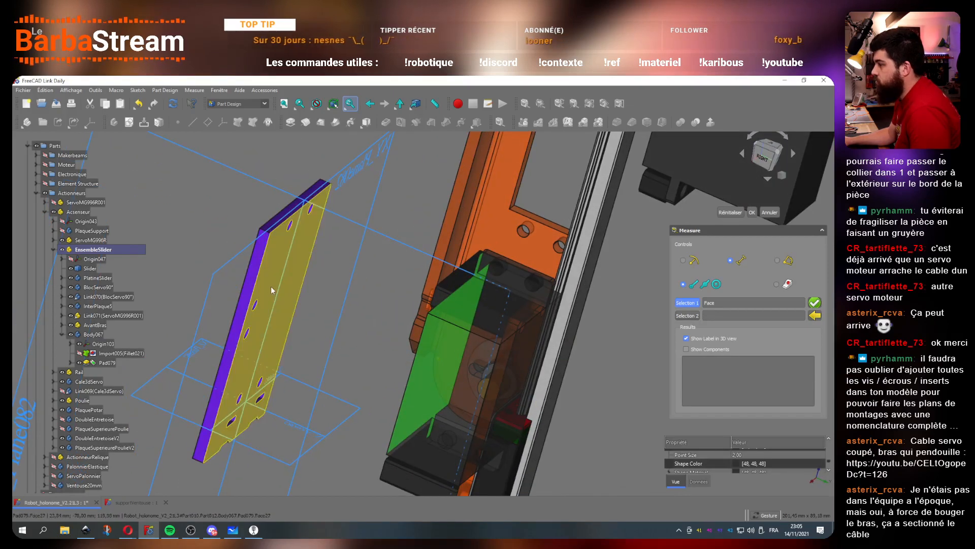
click(255, 305)
drag(383, 373, 508, 390)
click(769, 214)
Step: Set the translation increment to 41.50 mm and move the plate body one increment toward the servo, perpendicular to the plate
click(307, 257)
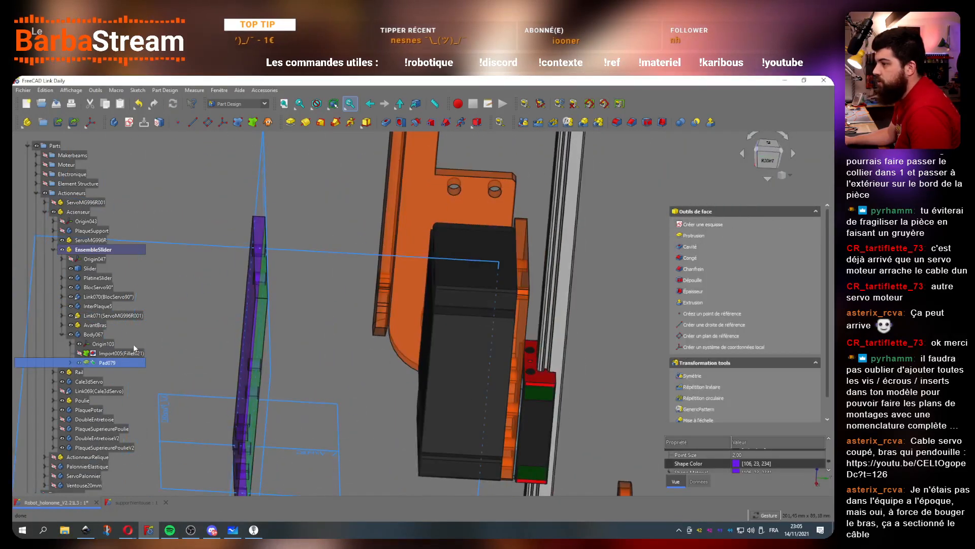
right_click(97, 334)
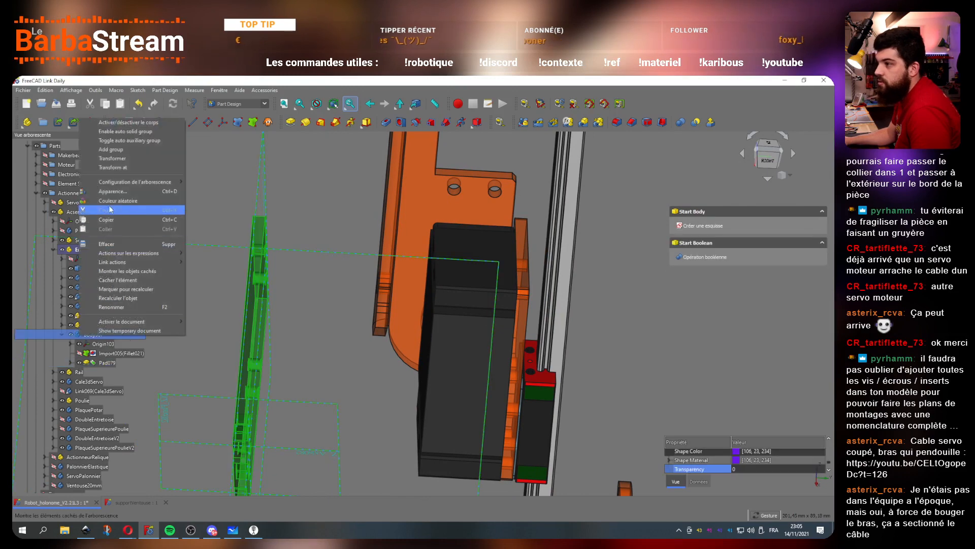
click(112, 158)
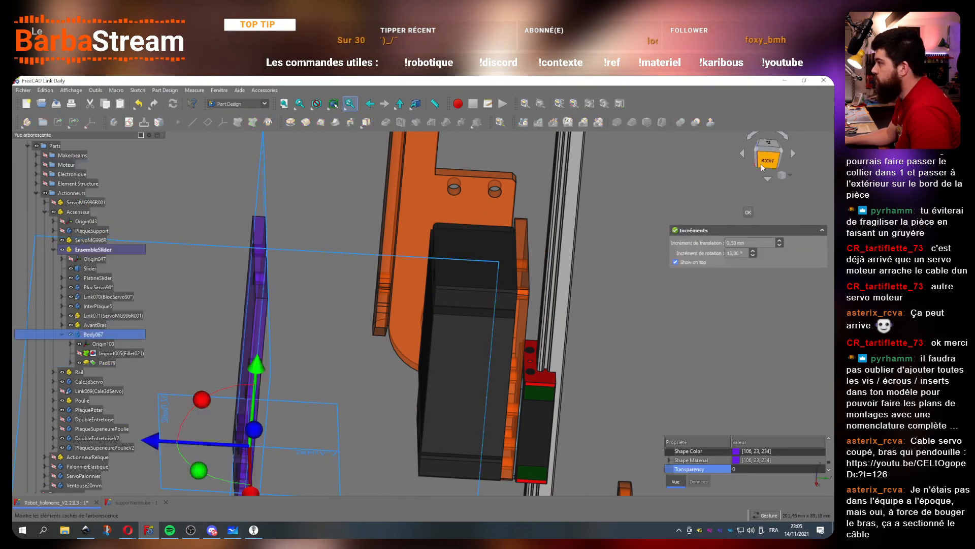
click(760, 166)
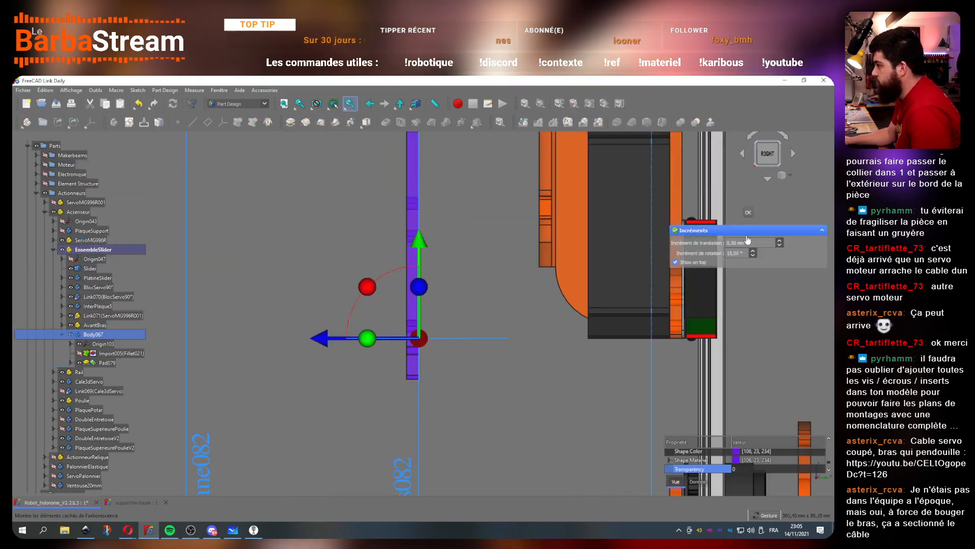
drag(750, 243, 686, 244)
text(41,50)
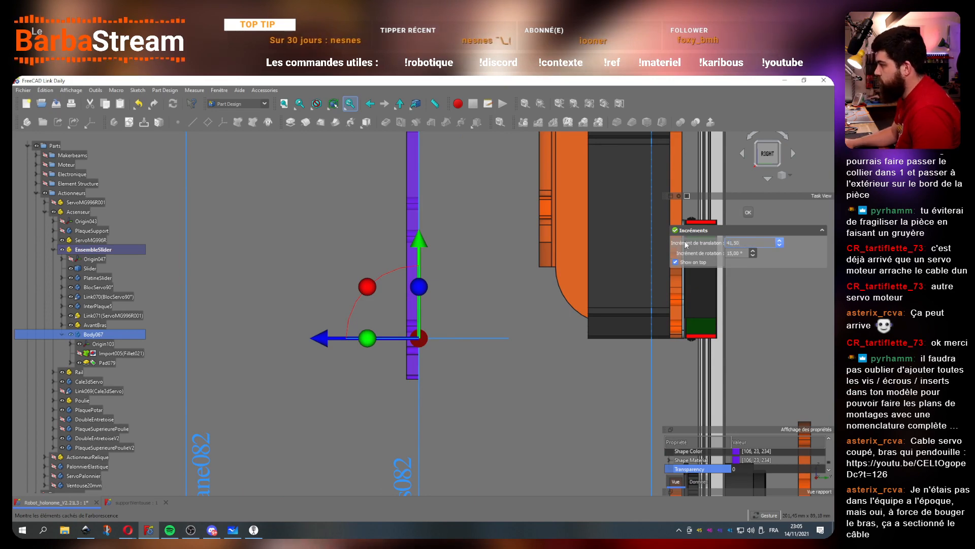
drag(399, 338, 541, 345)
click(749, 212)
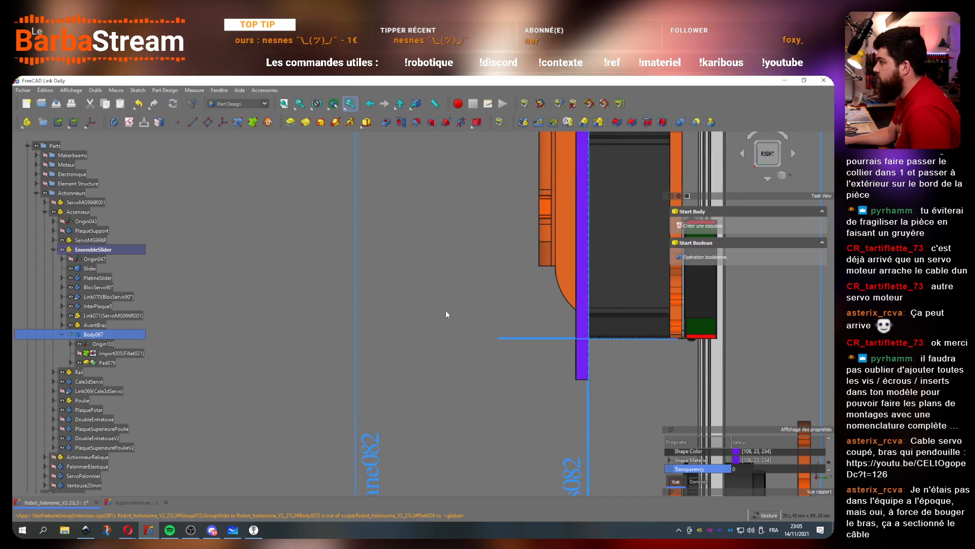
Step: Examine from several sides how the moved plate sits against the servo and the surrounding parts
scroll(437, 308, down, 4)
drag(429, 335, 703, 351)
scroll(407, 195, up, 8)
drag(583, 357, 412, 359)
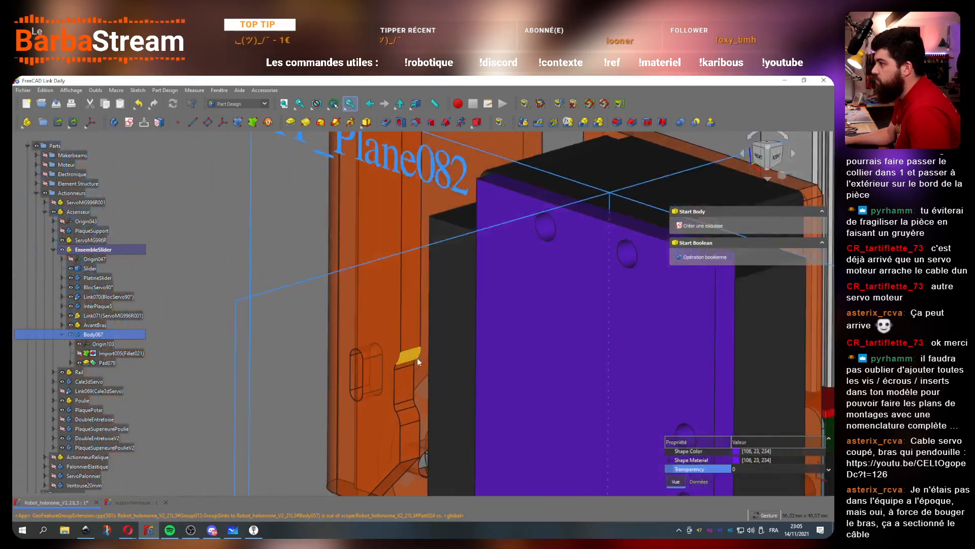
scroll(414, 358, down, 5)
scroll(559, 373, down, 3)
scroll(560, 427, up, 2)
drag(560, 428, 729, 325)
drag(407, 429, 355, 419)
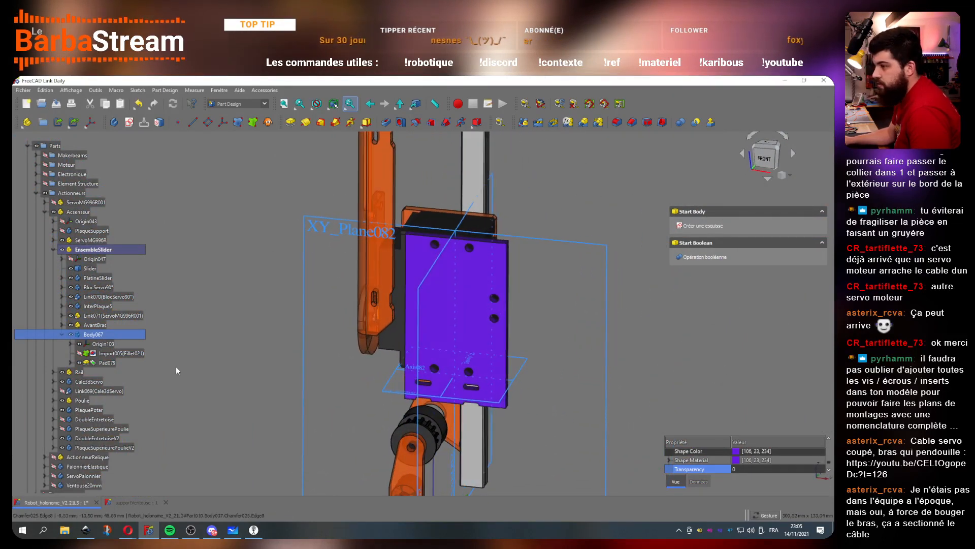
Step: Rename the new plate body as PlaqueGuideCable
right_click(105, 335)
click(146, 309)
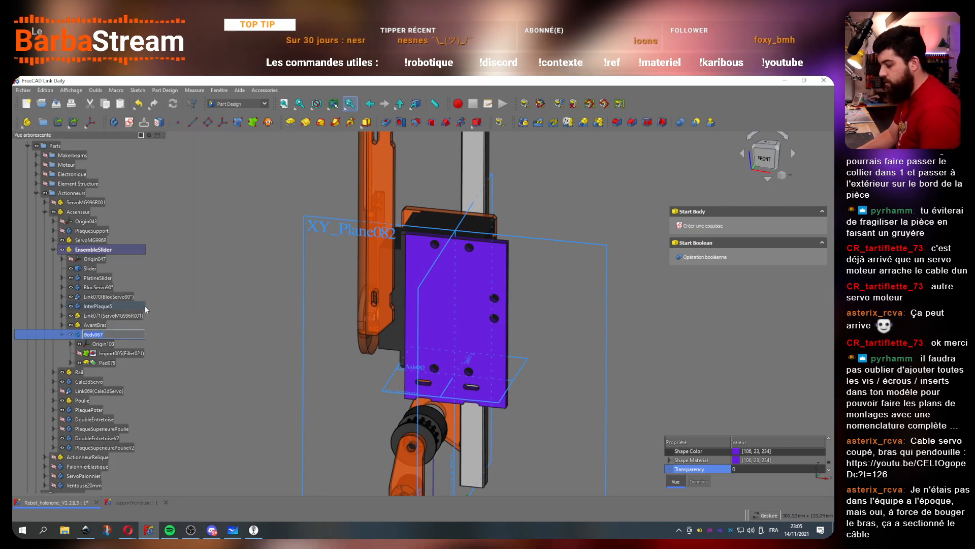
text(Pl)
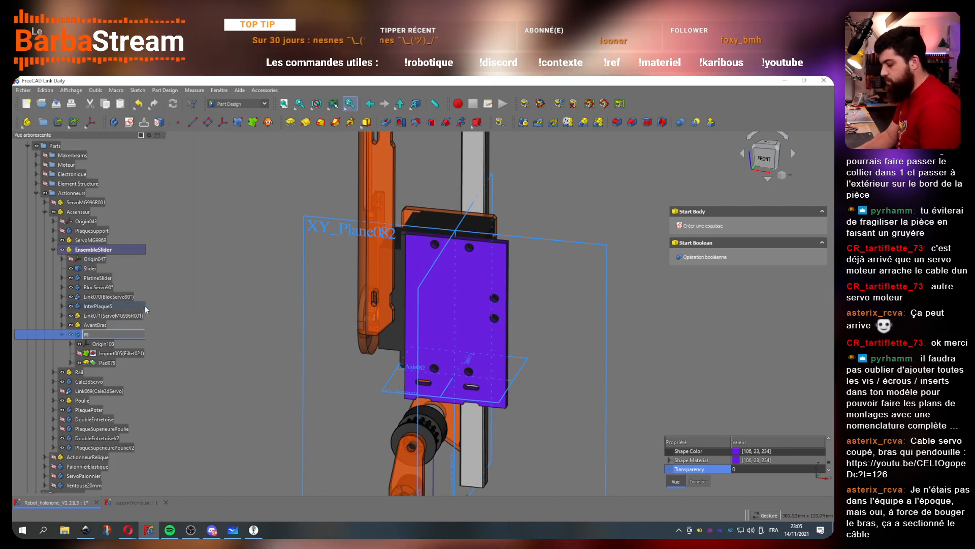
text(aque)
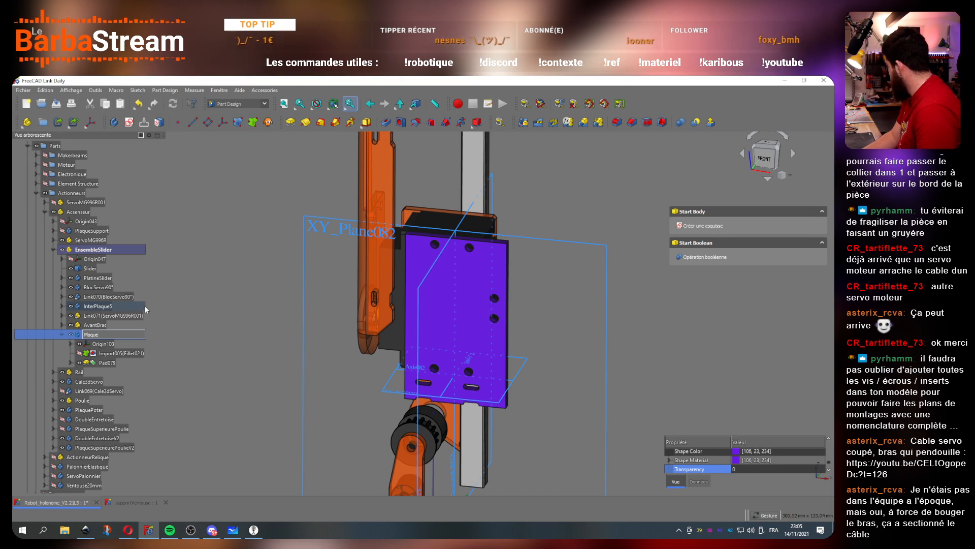
text(GuideCable)
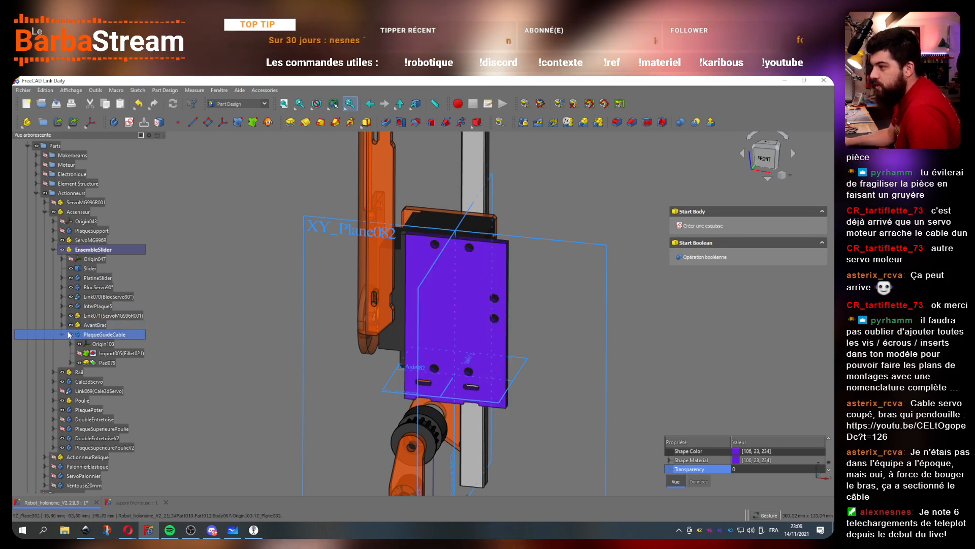
key(Return)
Step: Hide the origin planes and axes of the PlaqueGuideCable body
click(150, 338)
scroll(426, 315, up, 1)
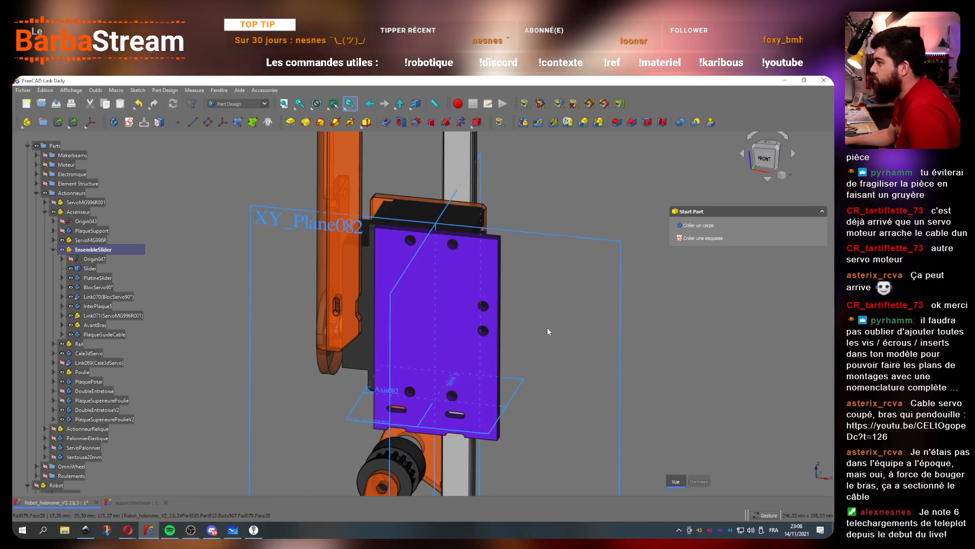
drag(551, 323, 459, 353)
click(61, 334)
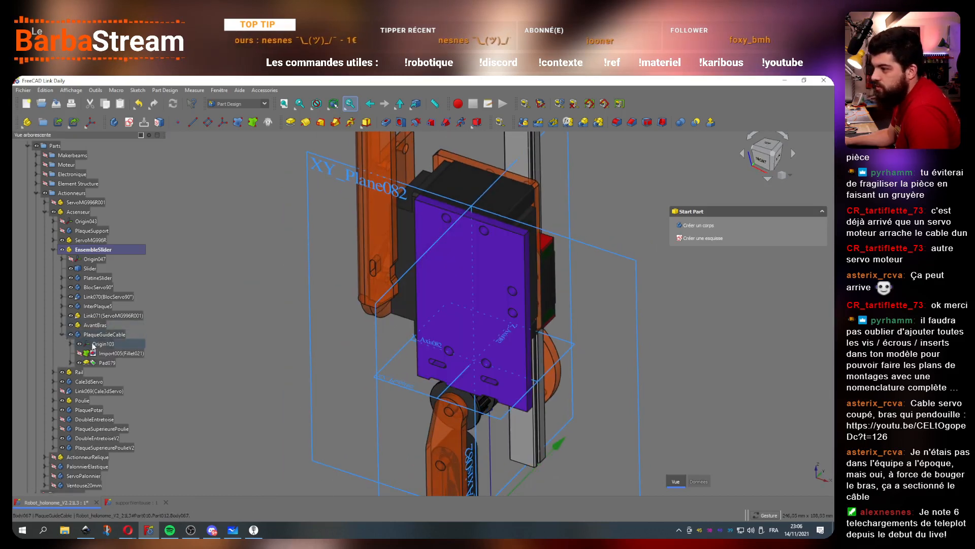
click(79, 344)
Step: Add an equal-distance chamfer to the plate's four outer corner edges and raise its size above 1 mm
scroll(354, 306, down, 2)
scroll(463, 242, up, 4)
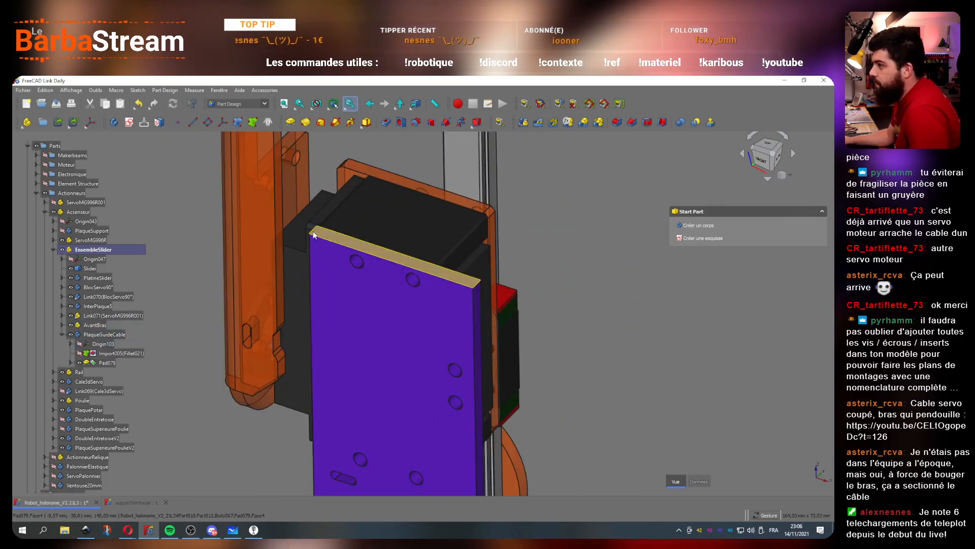
click(312, 234)
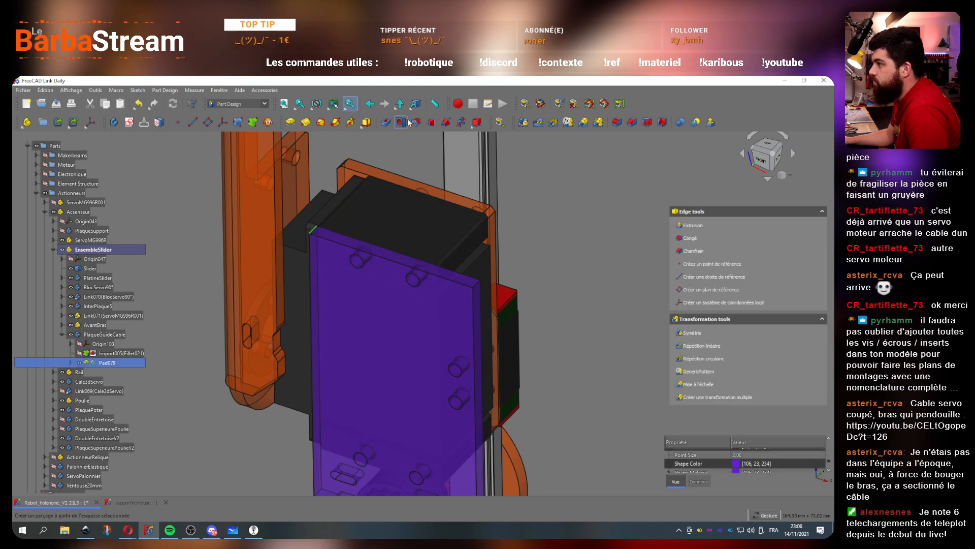
click(632, 123)
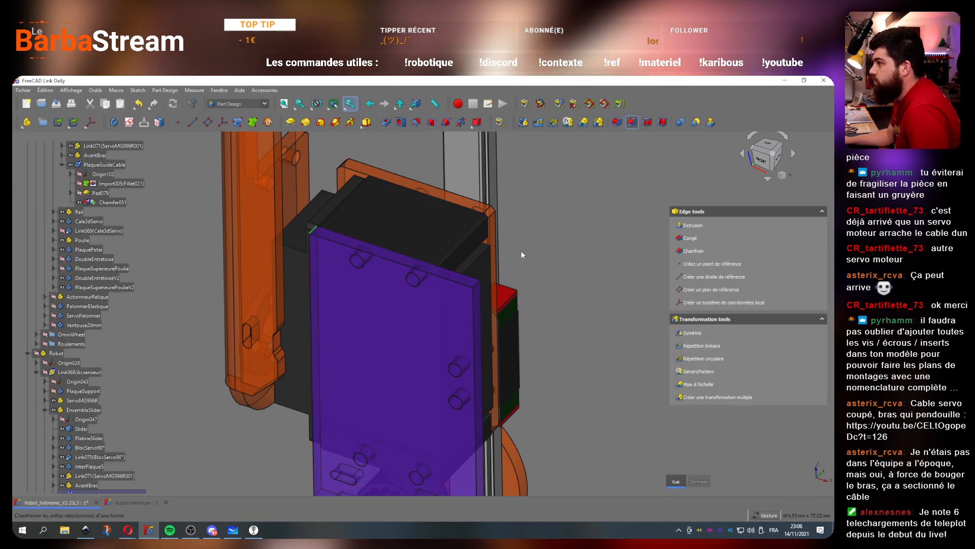
click(479, 283)
scroll(479, 341, down, 2)
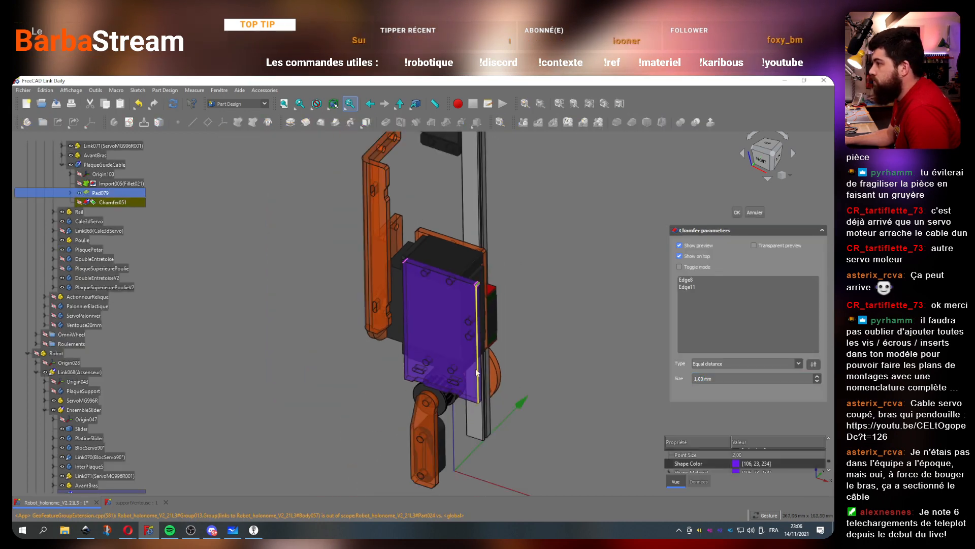
scroll(501, 383, up, 5)
click(508, 371)
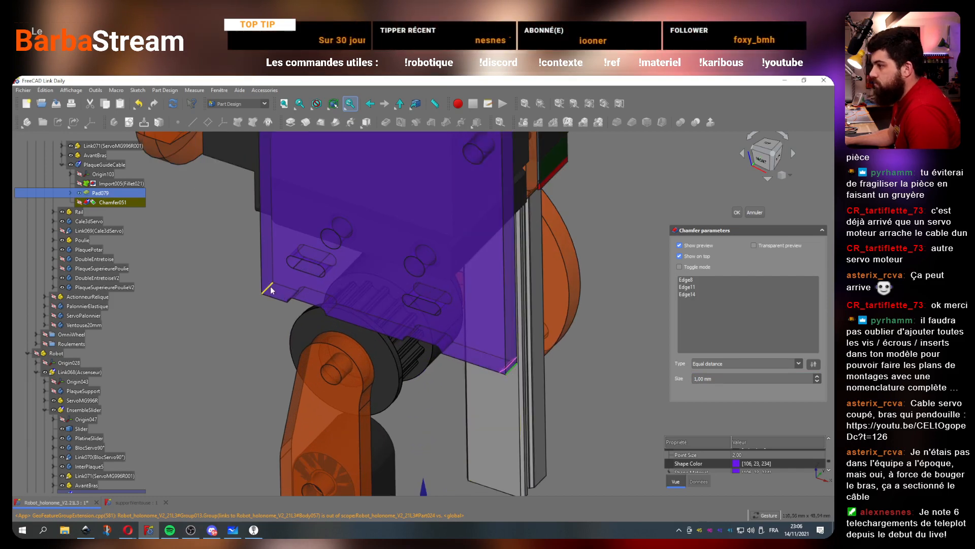
click(266, 288)
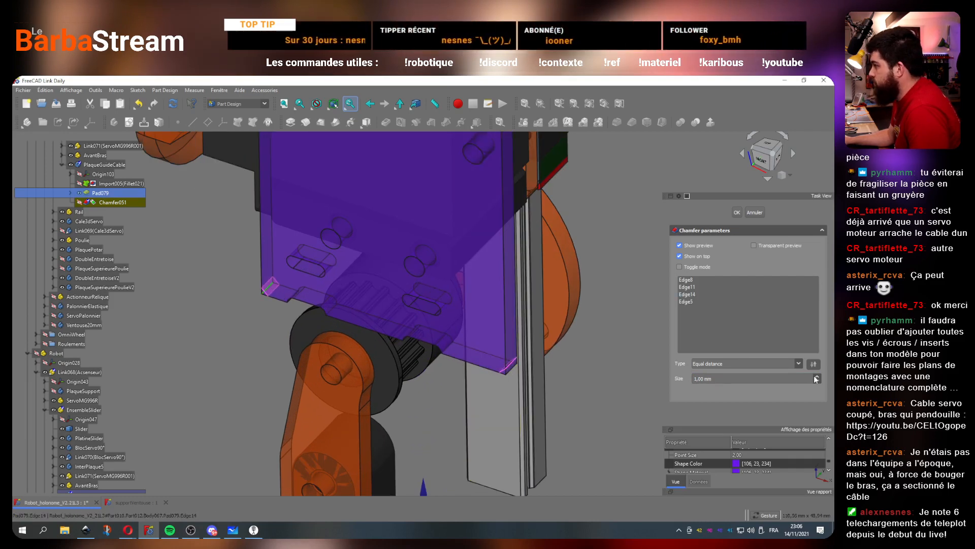
click(816, 376)
Step: Examine the chamfered plate's corners, holes, slots and bottom notches from the front and from below
drag(209, 348, 276, 335)
scroll(412, 351, down, 5)
scroll(284, 342, up, 4)
scroll(288, 316, down, 4)
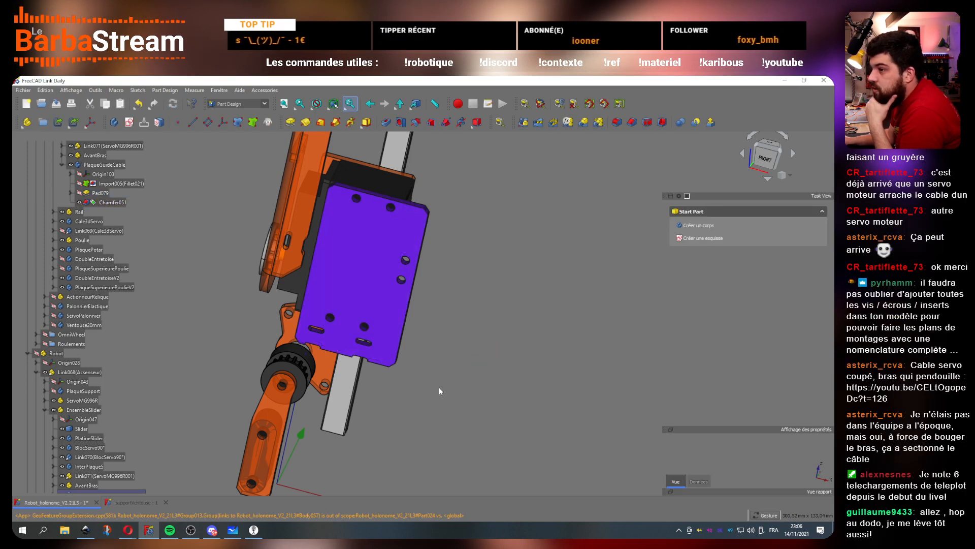
drag(433, 414, 468, 309)
scroll(430, 327, down, 2)
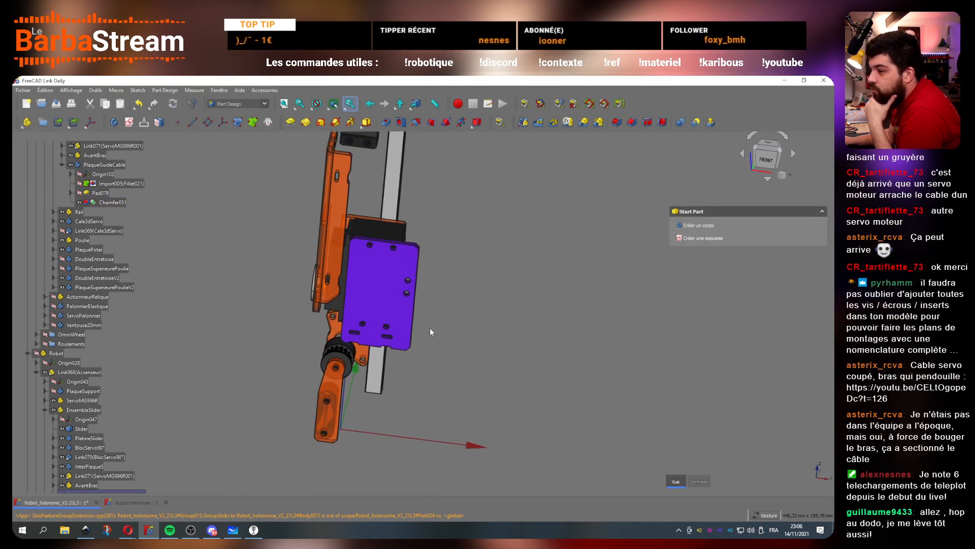
scroll(343, 275, up, 3)
drag(503, 325, 544, 254)
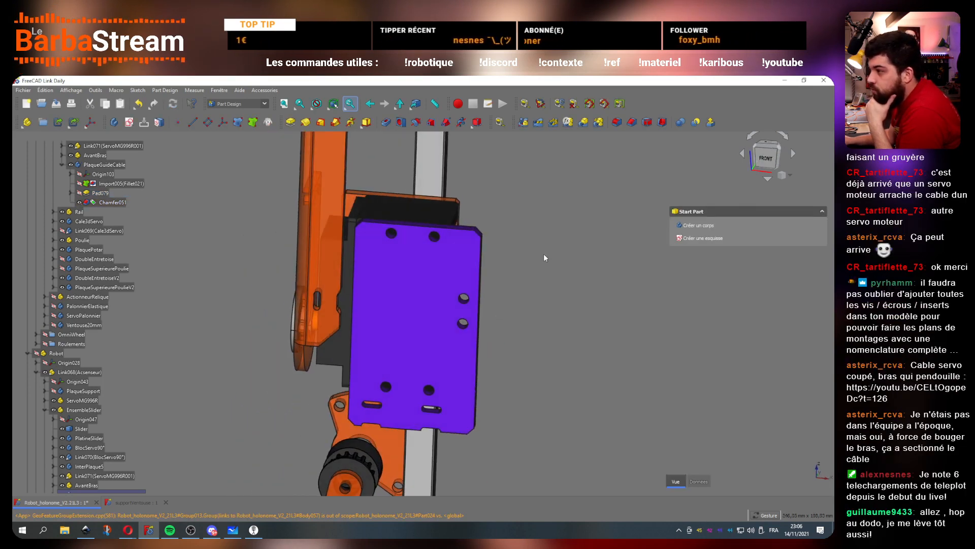
click(764, 161)
scroll(364, 428, down, 3)
scroll(523, 410, up, 6)
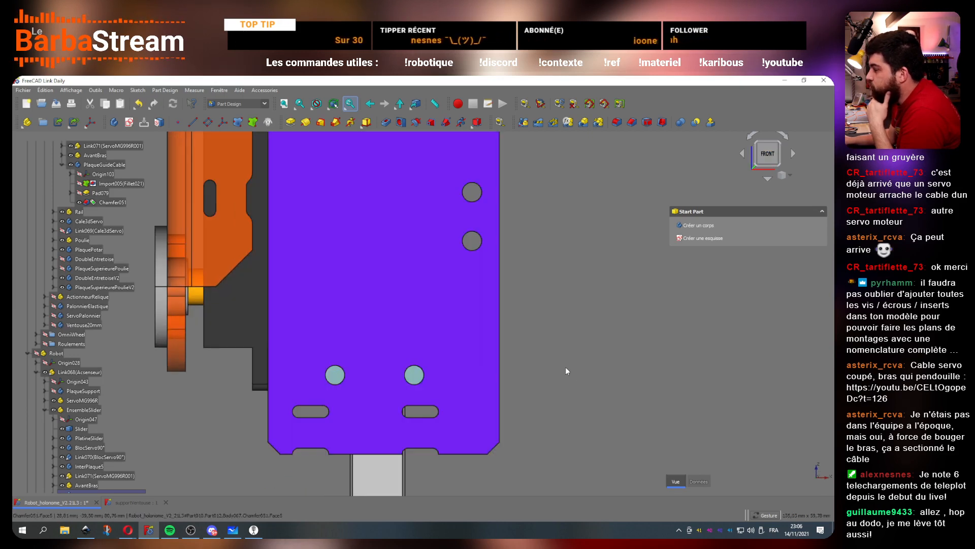
scroll(565, 367, down, 2)
scroll(519, 386, up, 3)
drag(340, 449, 364, 388)
scroll(363, 393, down, 2)
scroll(336, 461, up, 3)
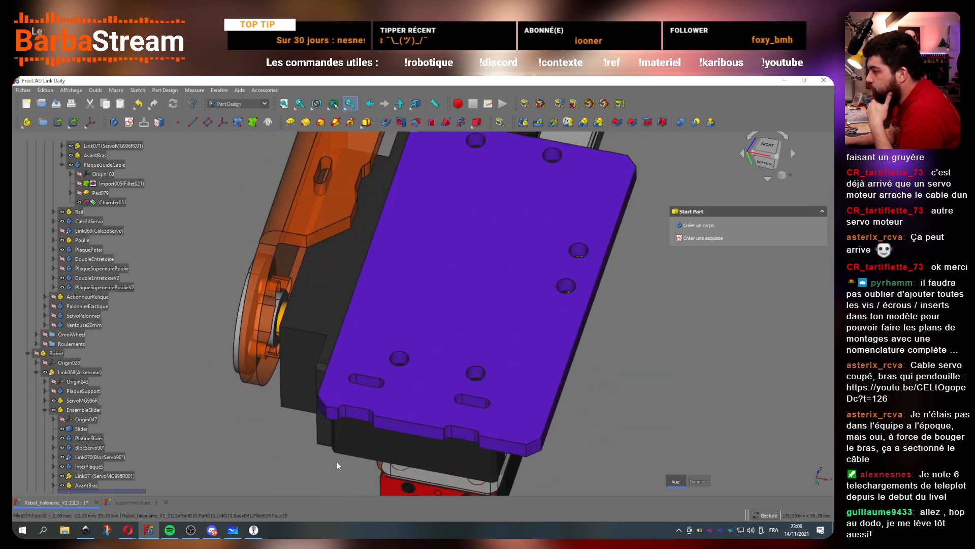
Step: Fillet the four vertical edges of the two notches on the PlaqueGuideCable plate with a 3 mm radius
click(338, 416)
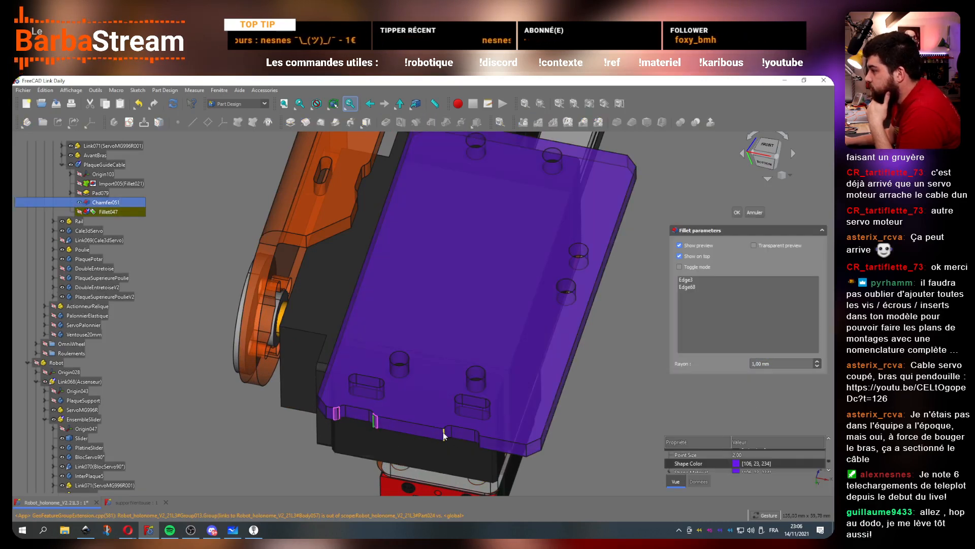
click(480, 442)
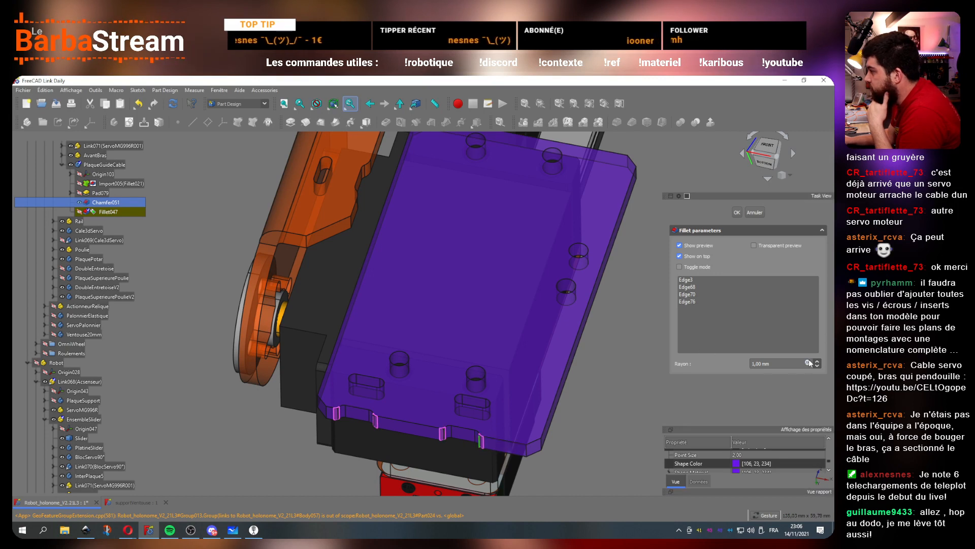
scroll(441, 412, down, 5)
click(736, 213)
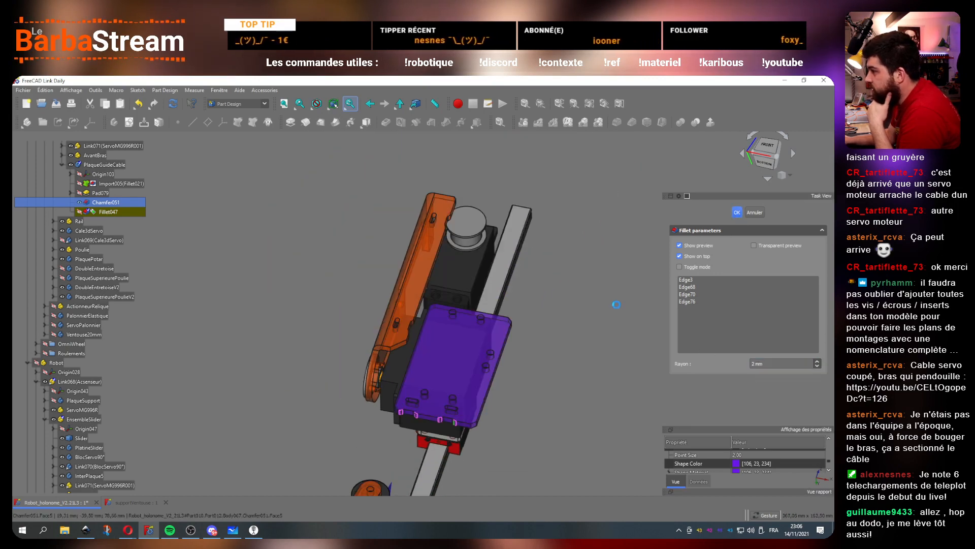
drag(579, 268, 309, 317)
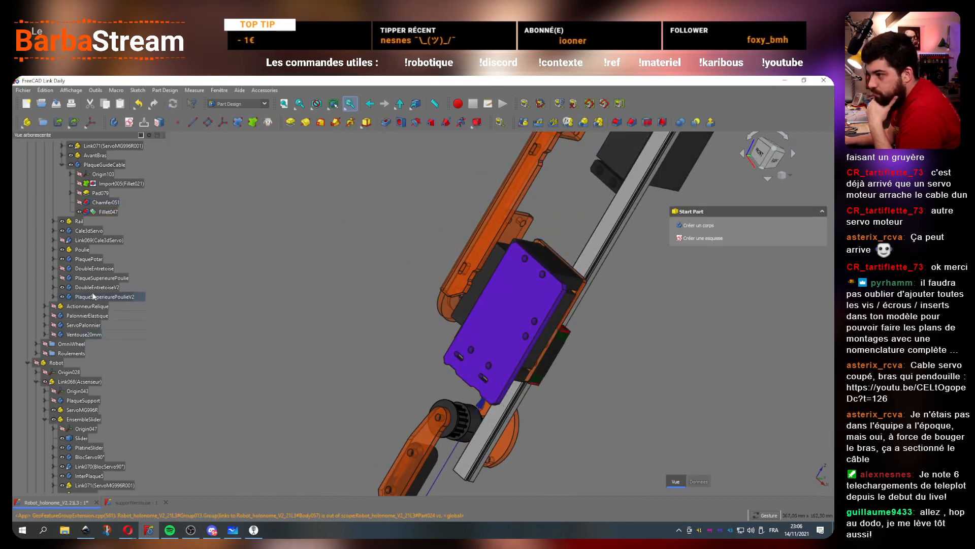
Step: Set the PlaqueGuideCable body's shape color to orange (255, 84, 0) and its transparency to 50
click(102, 165)
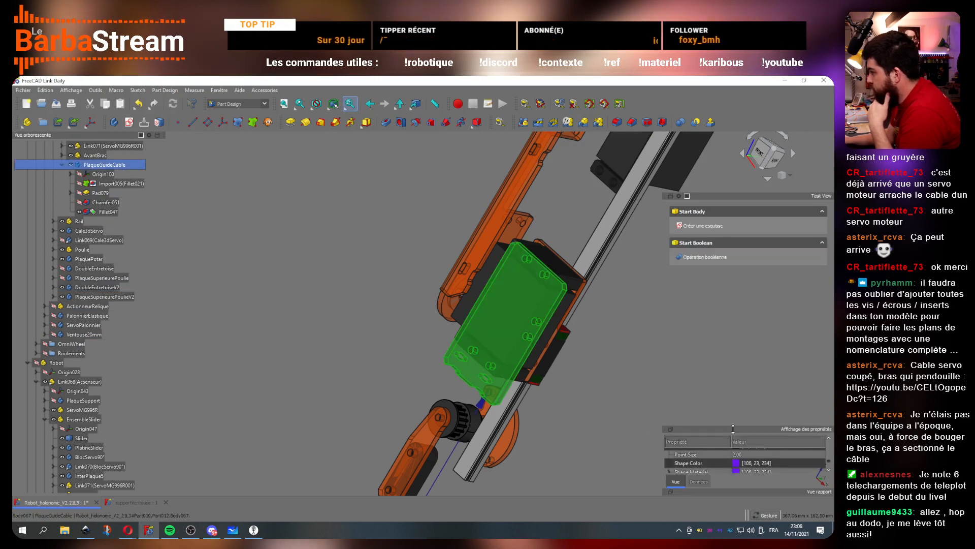
drag(733, 431, 731, 359)
click(783, 417)
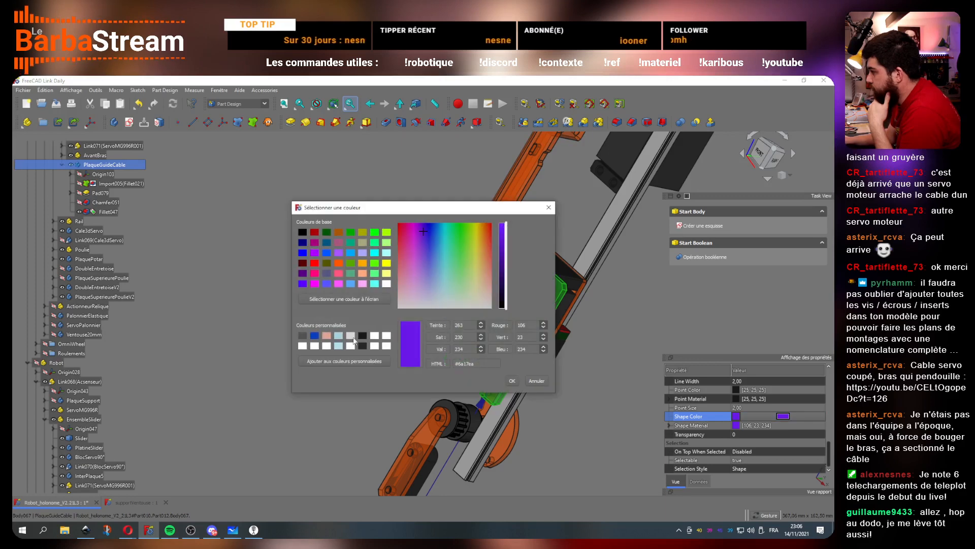
click(513, 381)
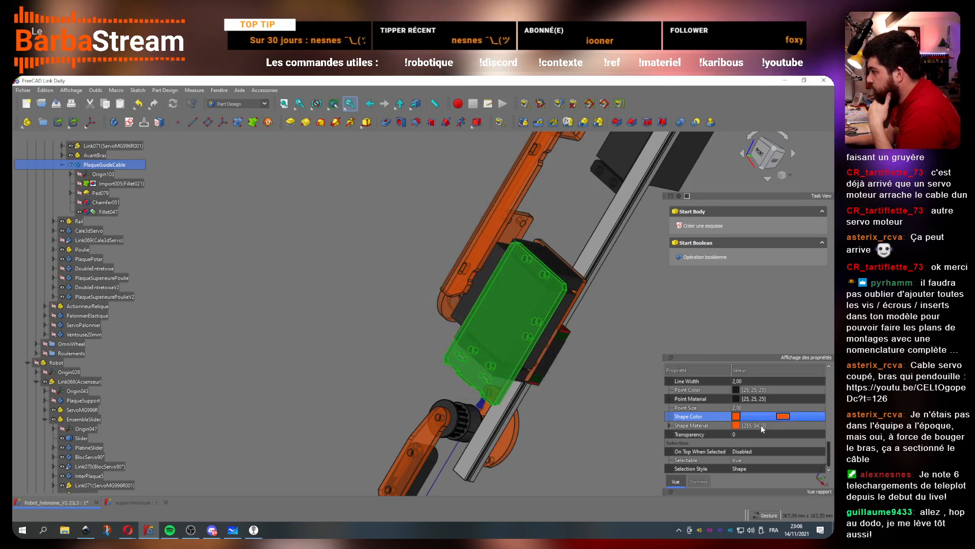
click(747, 434)
key(Return)
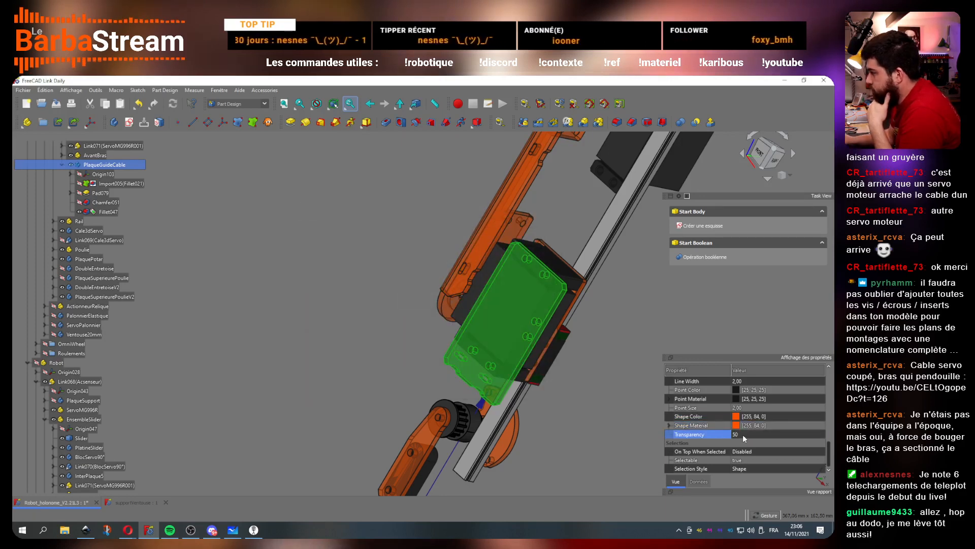
Step: Examine how the orange PlaqueGuideCable plate sits against the servo in the elevator assembly from several sides
click(595, 399)
drag(406, 389, 579, 327)
scroll(299, 304, down, 4)
scroll(310, 277, up, 3)
drag(479, 314, 273, 300)
drag(510, 349, 365, 431)
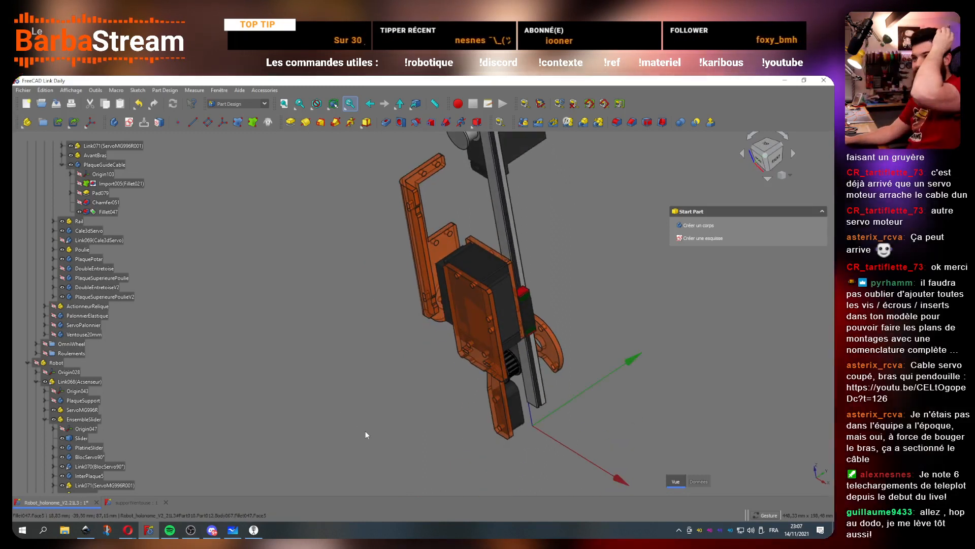
drag(480, 389, 440, 379)
scroll(479, 381, down, 4)
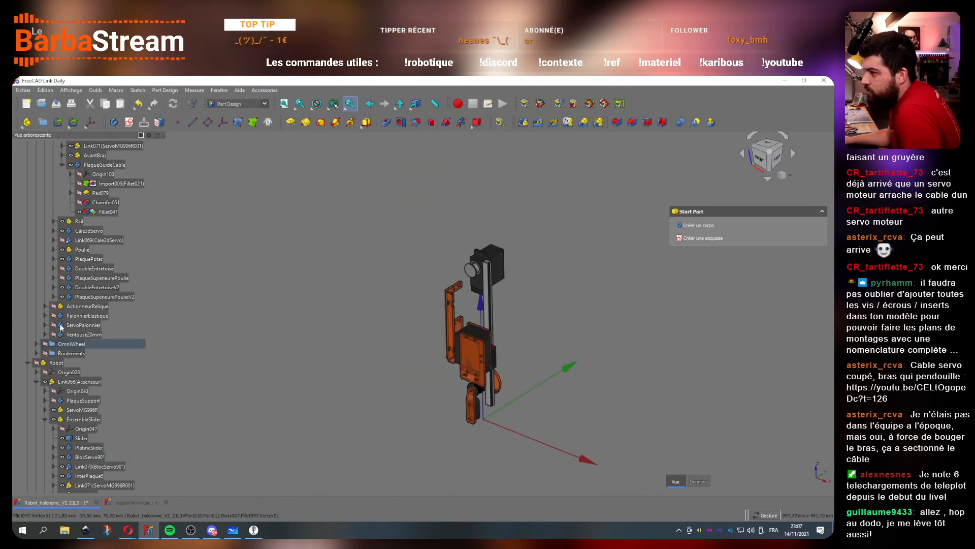
Step: Show the PlaqueSupport plate in the Acsenseur assembly and collapse the EnsembleSlider branch
scroll(76, 274, up, 5)
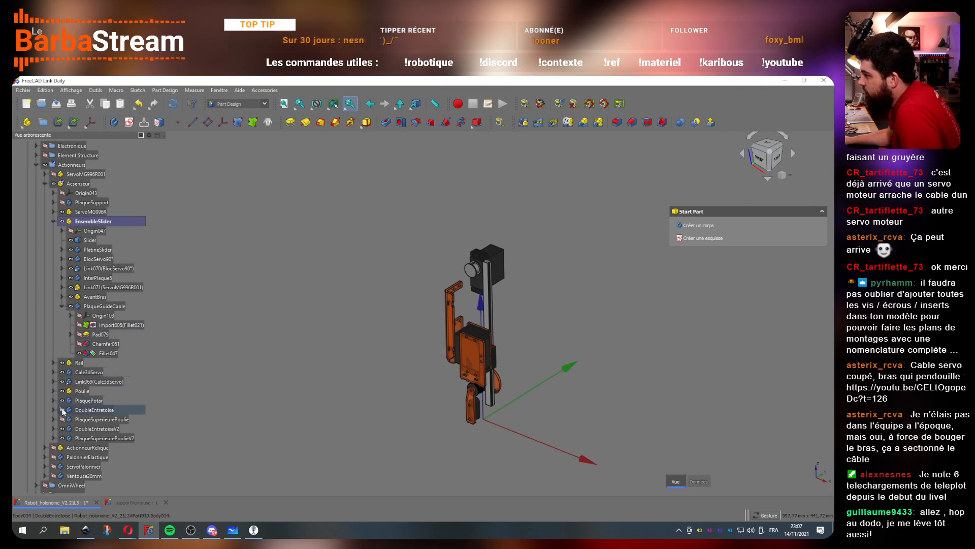
drag(422, 390, 540, 390)
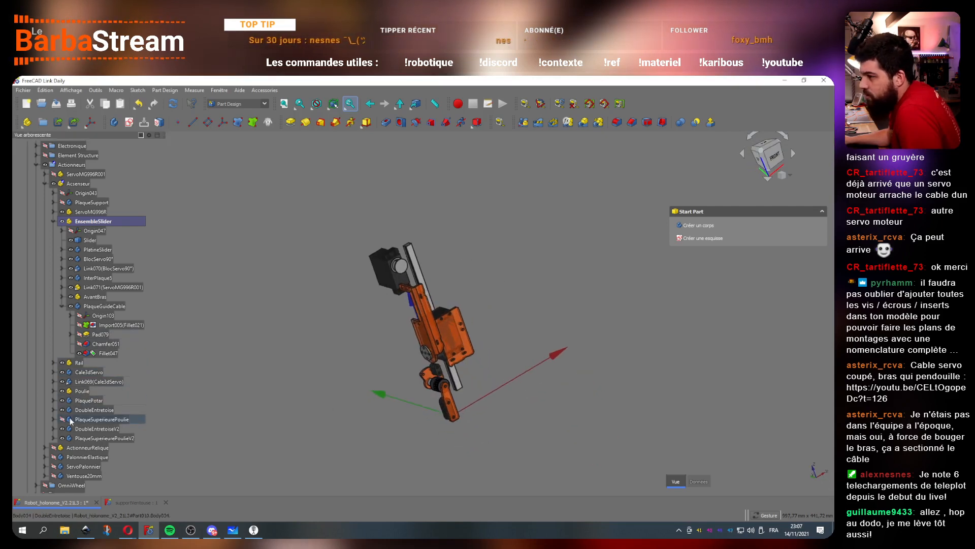
click(52, 222)
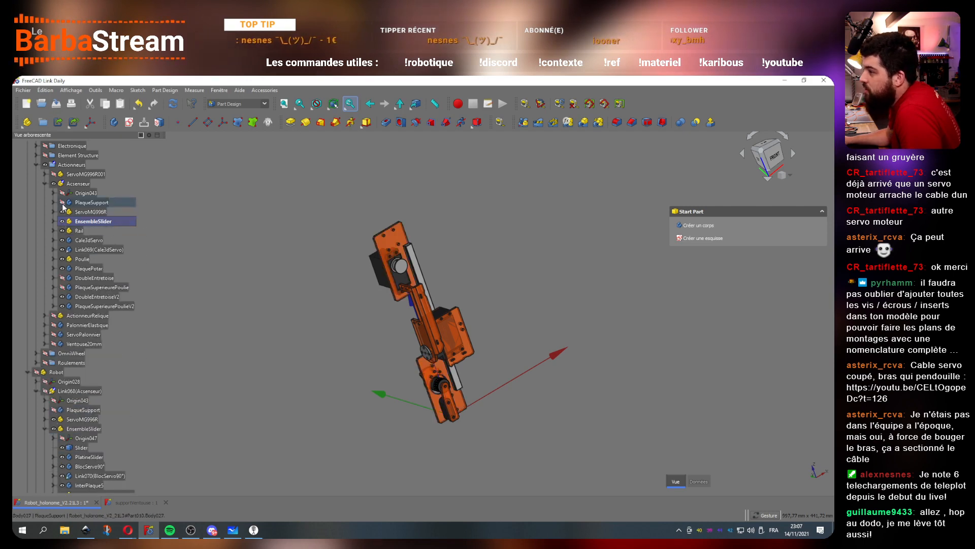
drag(172, 279, 370, 362)
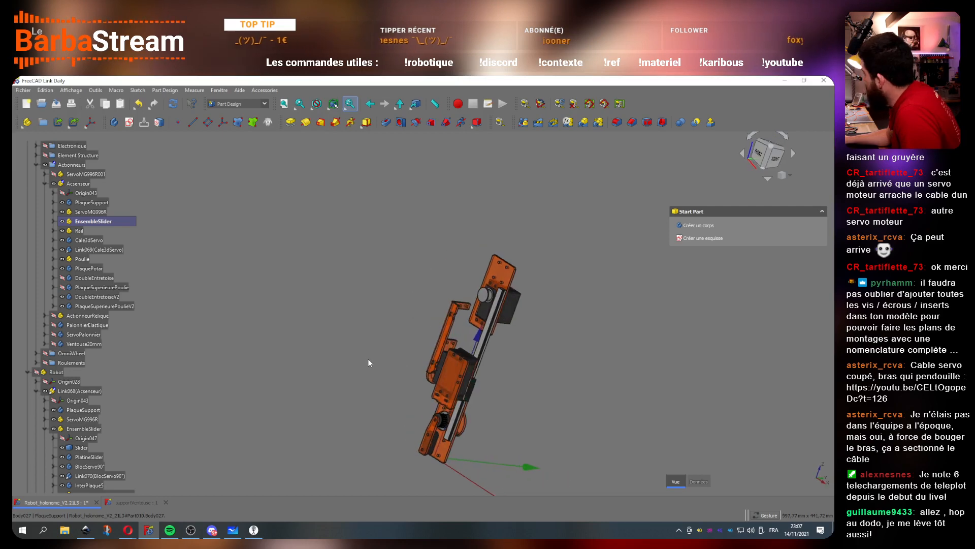
Step: Collapse the expanded Acsenseur and Actionneurs branches, and display the complete Robot assembly in place of the Actionneurs group
click(46, 184)
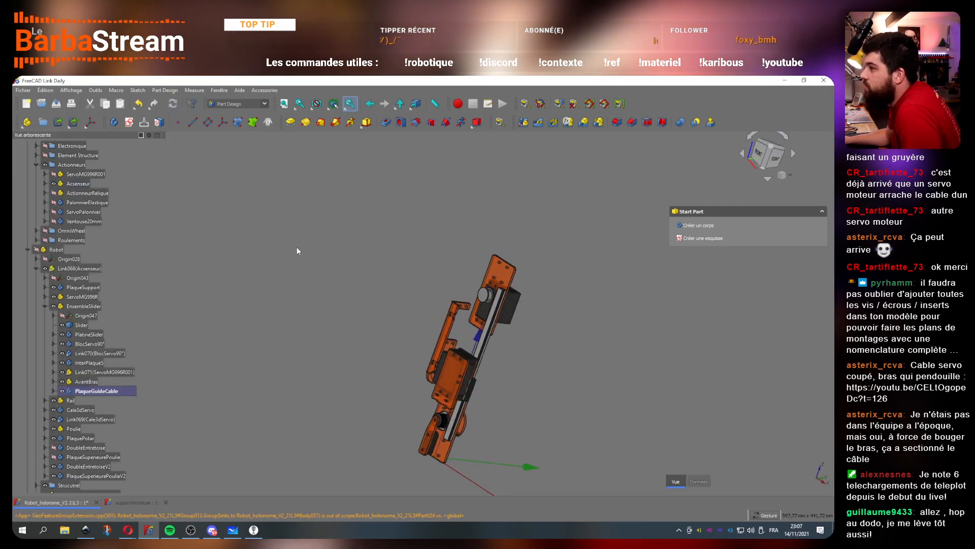
click(46, 306)
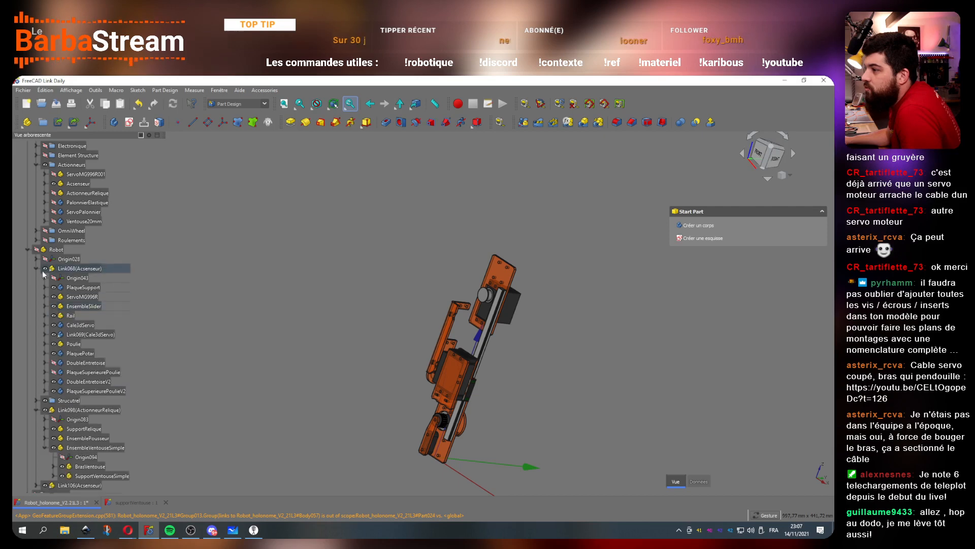
click(35, 268)
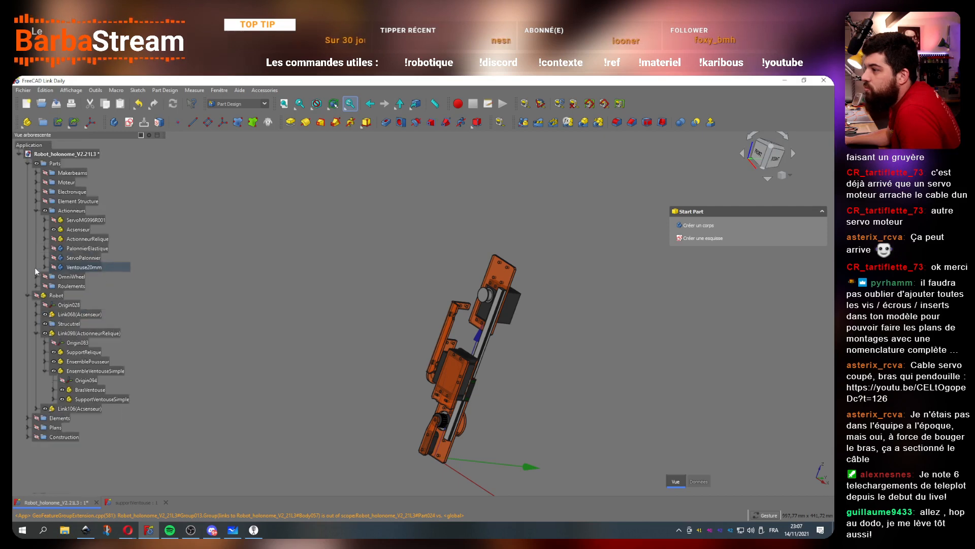
click(35, 211)
click(46, 211)
click(36, 239)
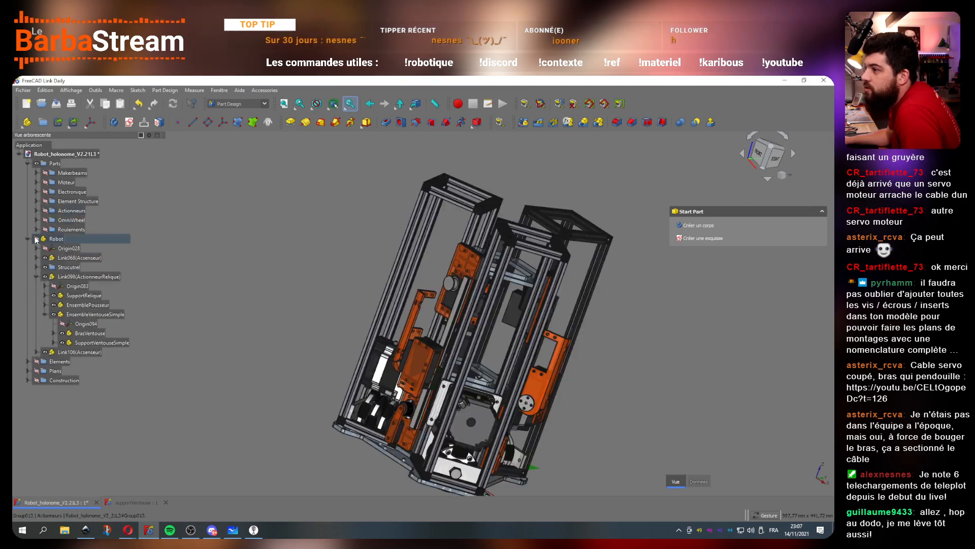
Step: Examine the complete robot from all sides, checking the elevators, arms and new plates inside the frame
drag(292, 342, 333, 364)
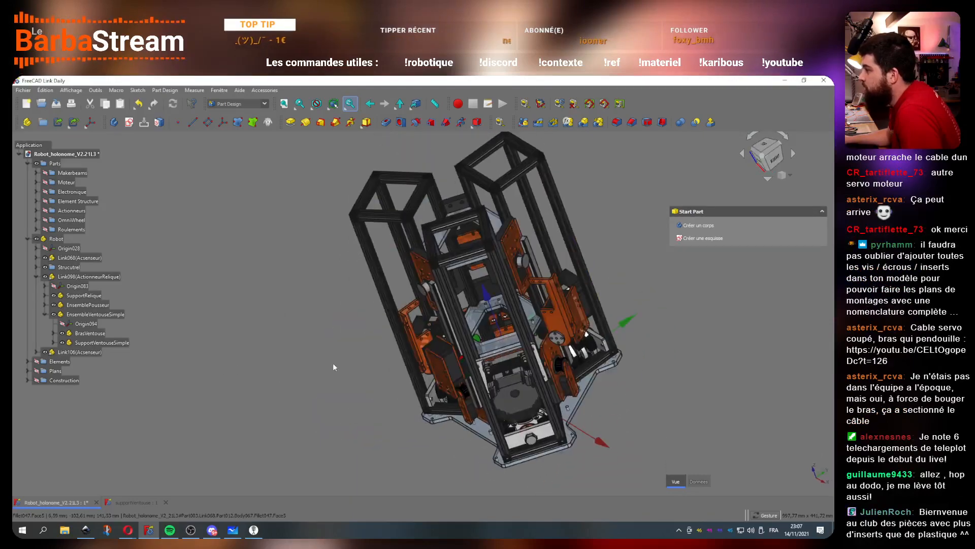
drag(573, 303, 364, 393)
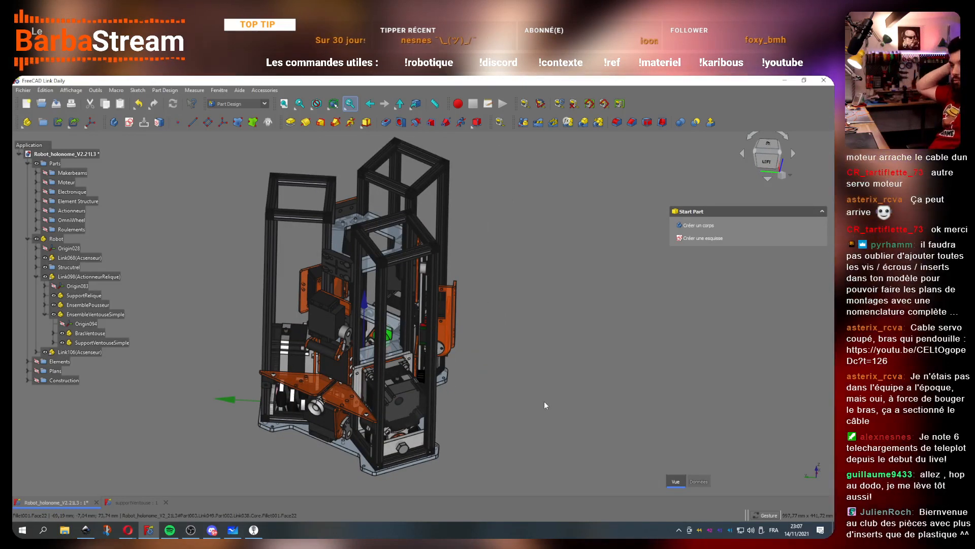
drag(587, 392, 336, 314)
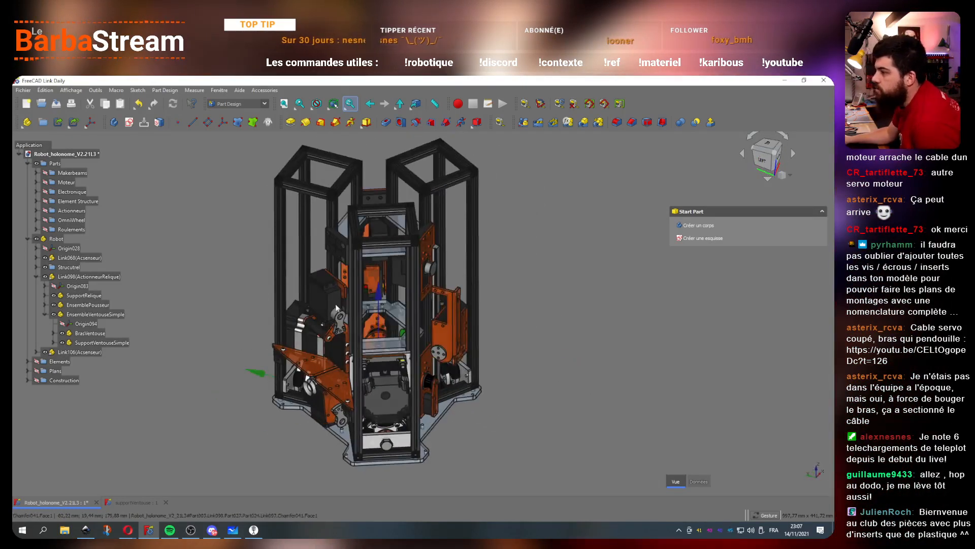
drag(345, 351, 537, 357)
drag(252, 393, 554, 342)
scroll(460, 322, up, 4)
drag(383, 398, 446, 368)
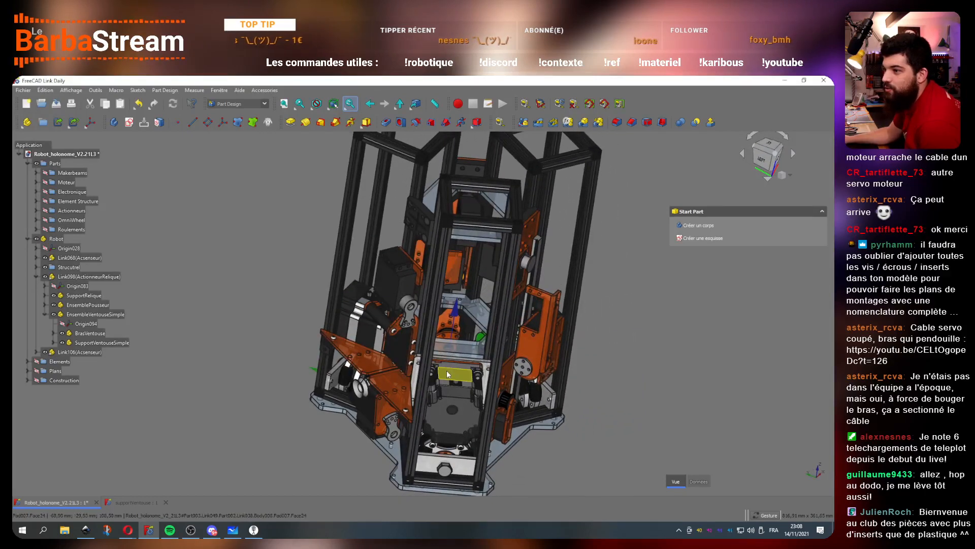
drag(446, 370, 389, 437)
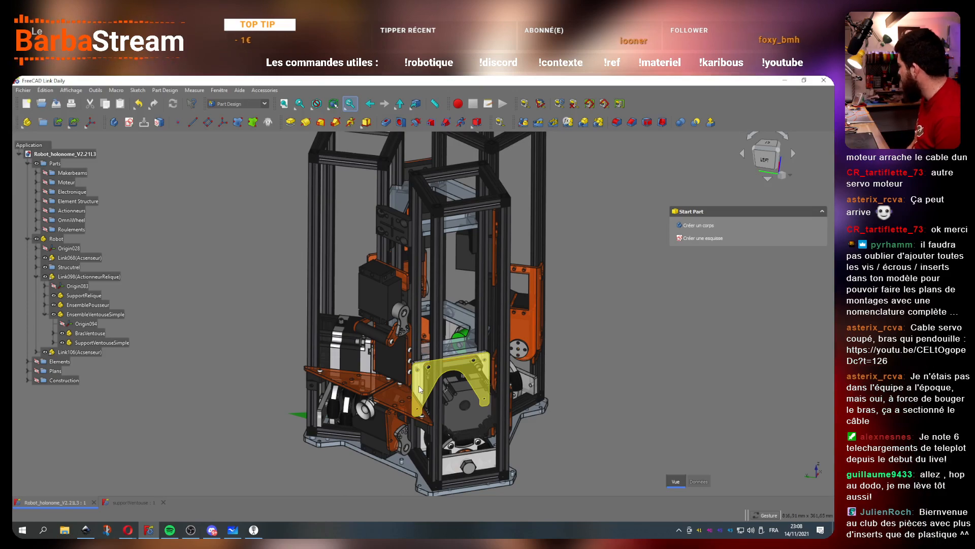
mouse_move(500, 386)
mouse_down()
mouse_move(485, 414)
mouse_move(437, 399)
mouse_move(500, 401)
mouse_up()
scroll(504, 411, down, 3)
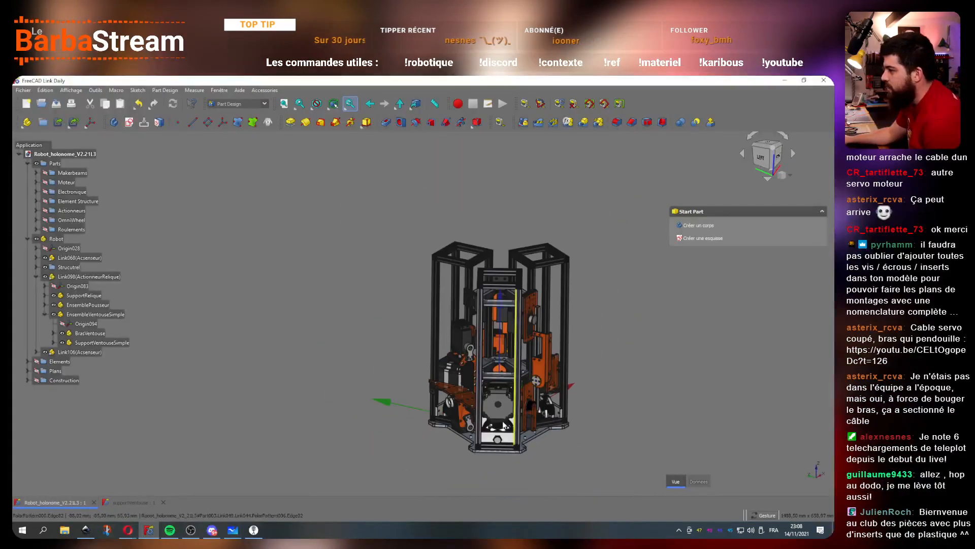
scroll(558, 406, up, 3)
drag(596, 315, 508, 325)
scroll(571, 345, down, 3)
scroll(613, 337, up, 8)
scroll(370, 313, down, 4)
scroll(379, 323, up, 5)
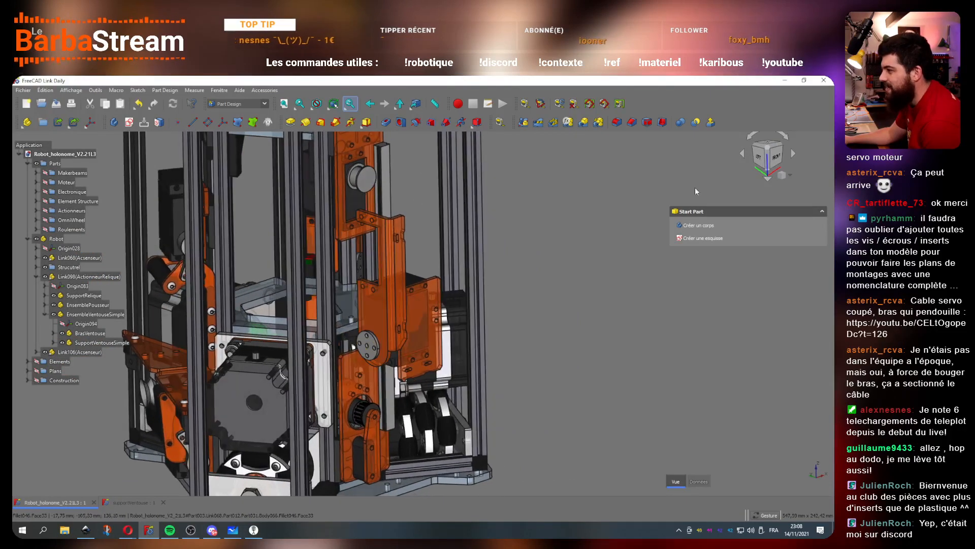
Step: Switch the robot view to perspective projection with the Shadow display style
click(786, 175)
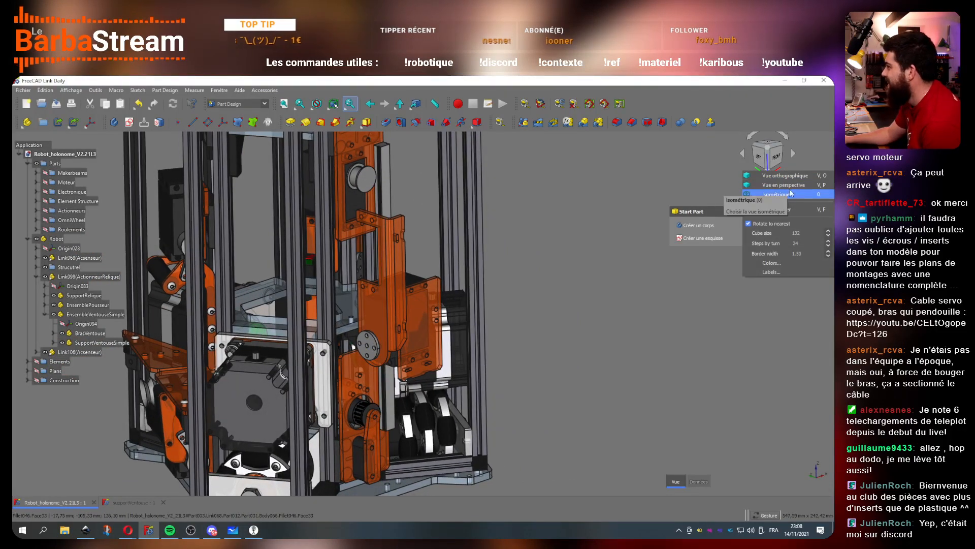
click(791, 185)
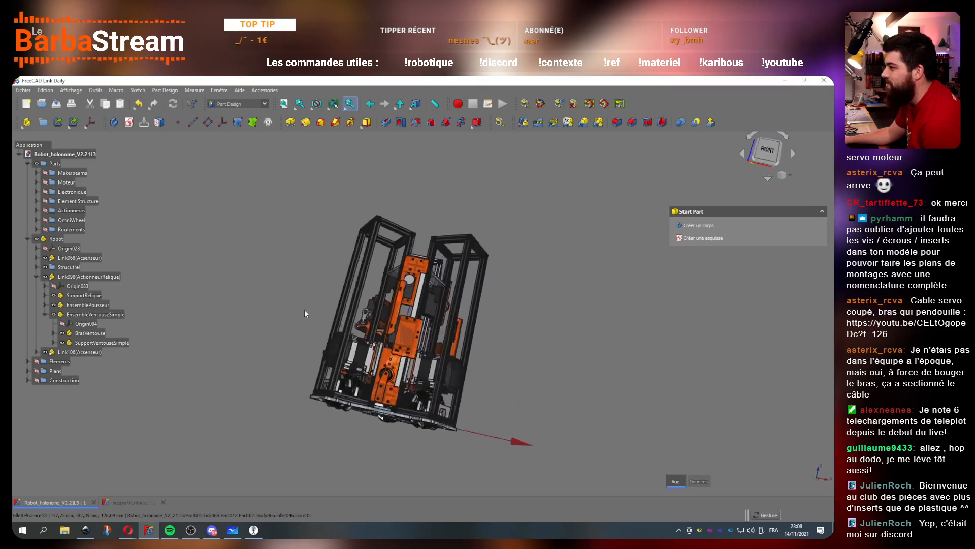
click(318, 108)
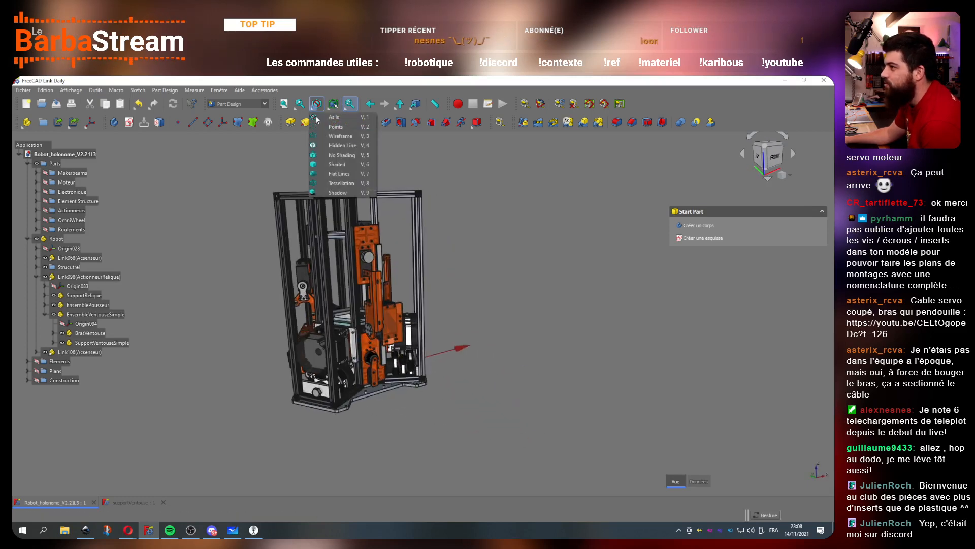
click(336, 193)
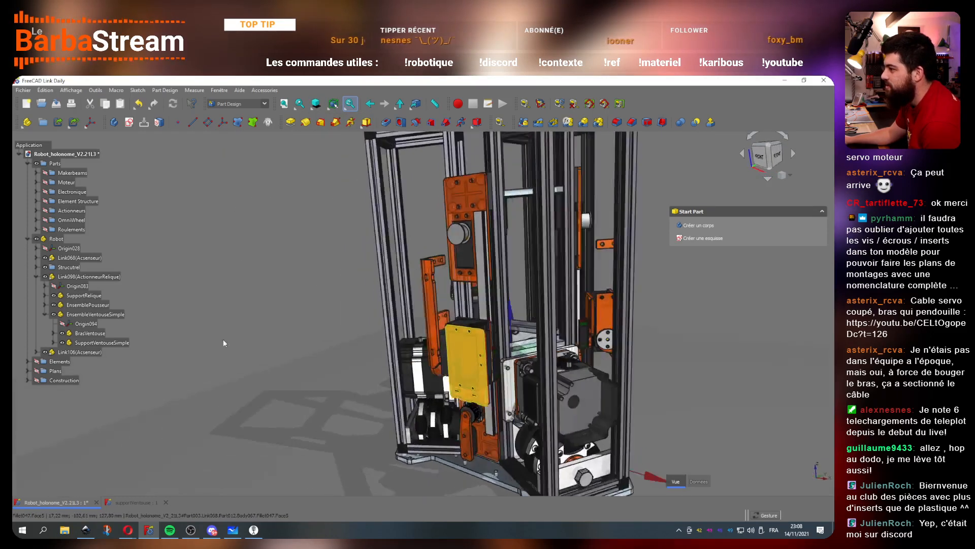
Step: Examine the shadowed robot up close and from above, focusing on the elevator's support, servo and cable guide plates
drag(540, 351, 471, 311)
scroll(475, 363, down, 3)
scroll(442, 363, up, 5)
scroll(473, 309, down, 4)
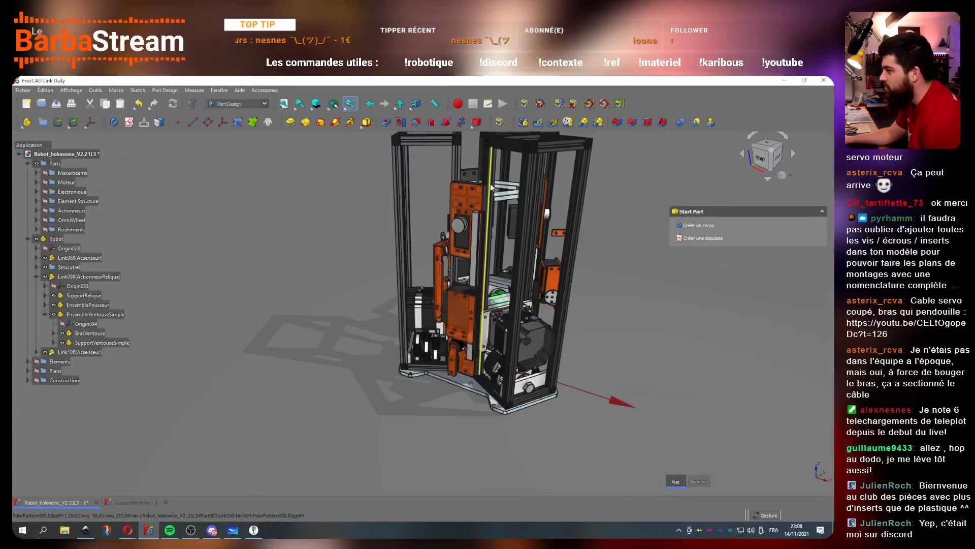
scroll(488, 186, up, 4)
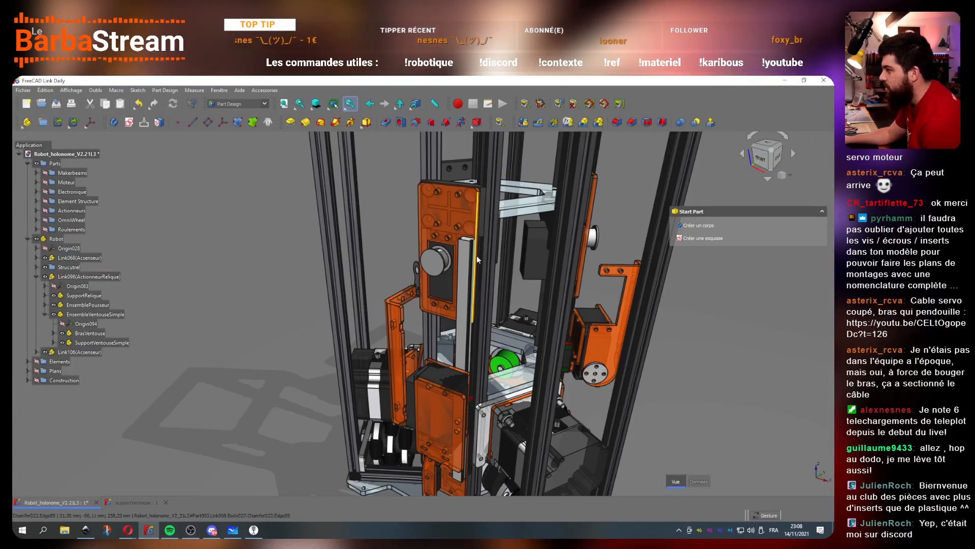
drag(441, 364, 511, 400)
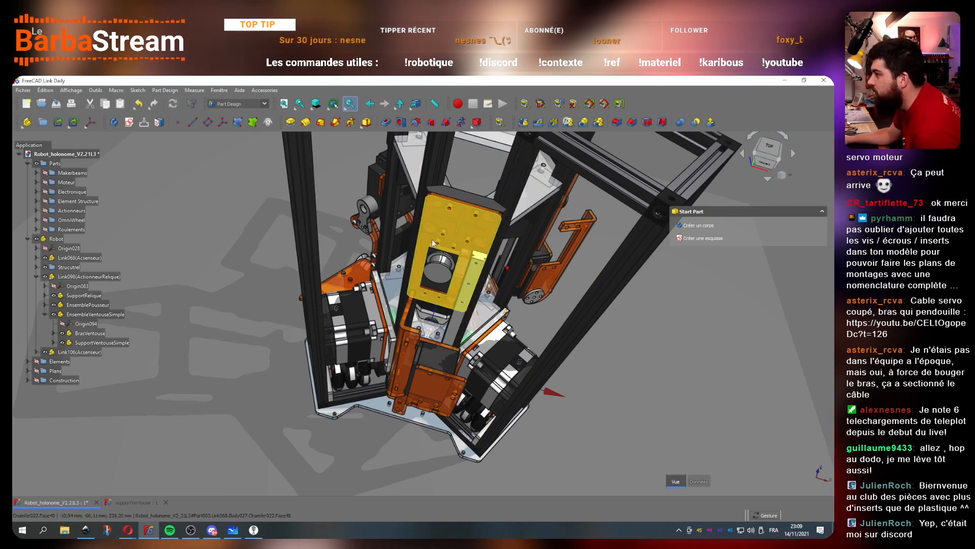
drag(486, 329, 428, 285)
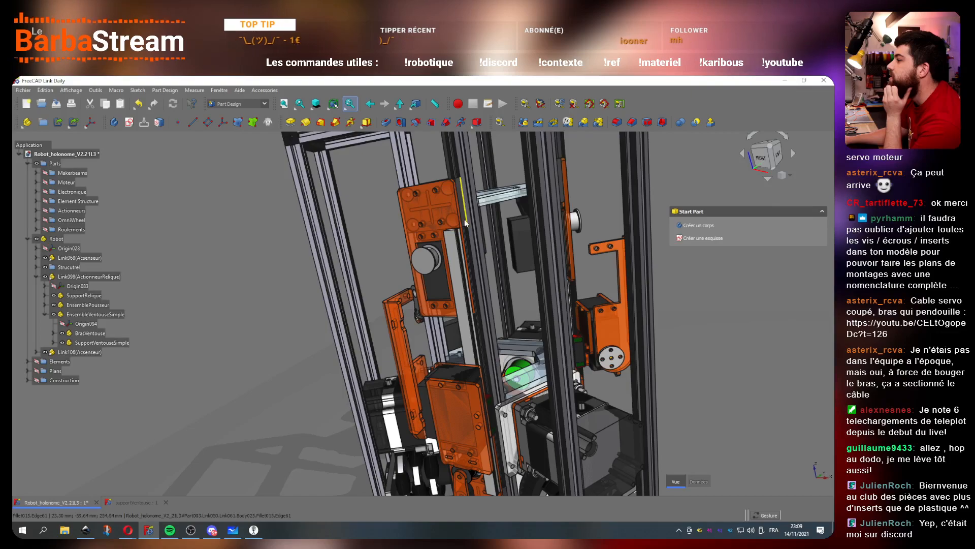
drag(492, 401, 424, 413)
scroll(424, 413, down, 3)
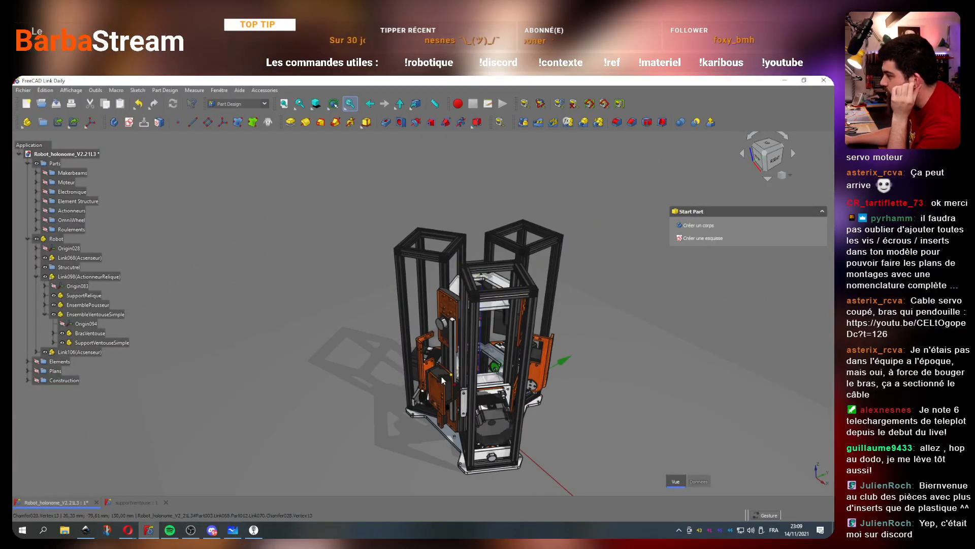
scroll(443, 376, up, 5)
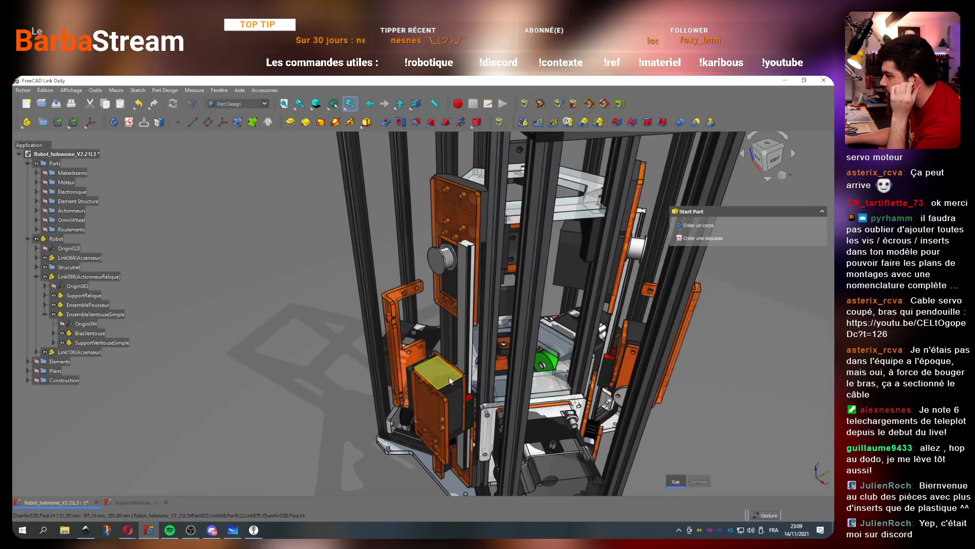
Step: Examine the shadowed robot from its front corner, checking how the elevators and side arms sit inside the frame
scroll(457, 365, down, 4)
mouse_move(458, 366)
mouse_down()
mouse_move(431, 354)
mouse_move(489, 362)
mouse_move(460, 369)
mouse_up()
scroll(459, 369, down, 3)
scroll(437, 325, up, 5)
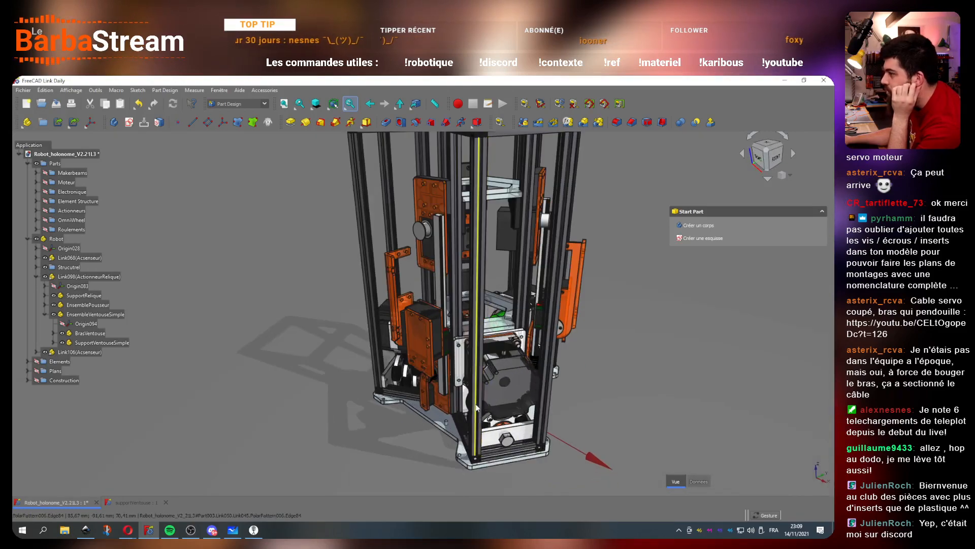
drag(432, 312, 343, 316)
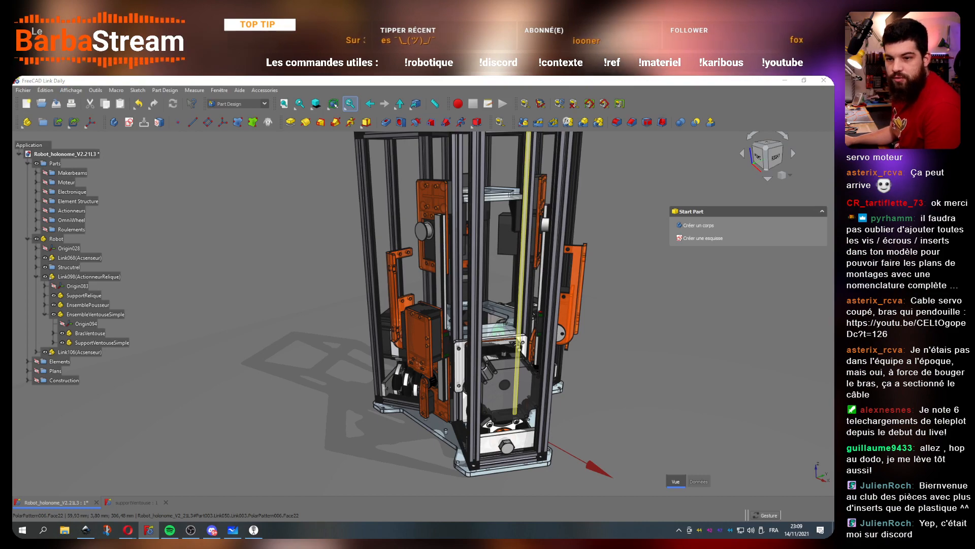
key(alt+Tab)
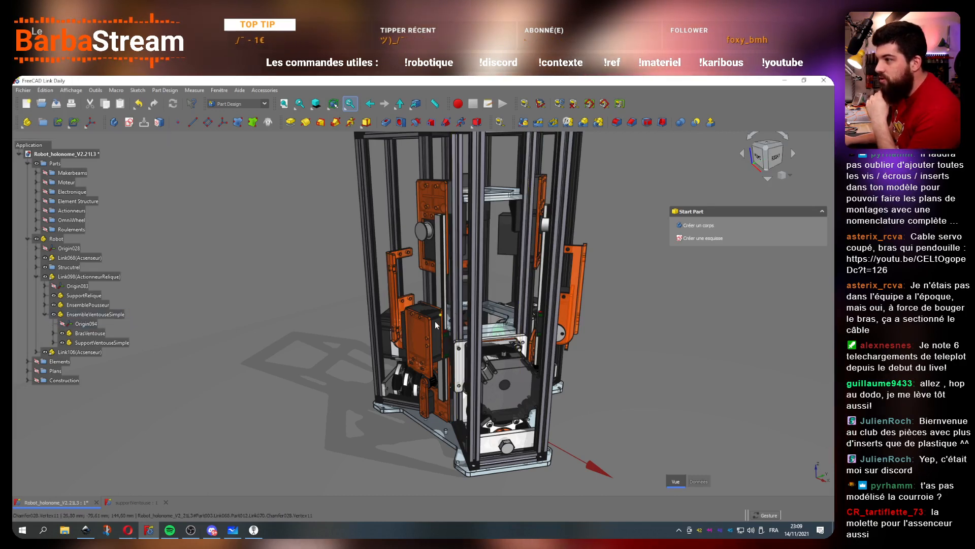
Step: Examine the elevator's round pulley, support plate and vertical rail up close, from the front, from above and from the side
scroll(429, 338, down, 2)
scroll(428, 340, up, 3)
drag(294, 335, 429, 337)
scroll(435, 323, down, 2)
scroll(426, 233, up, 3)
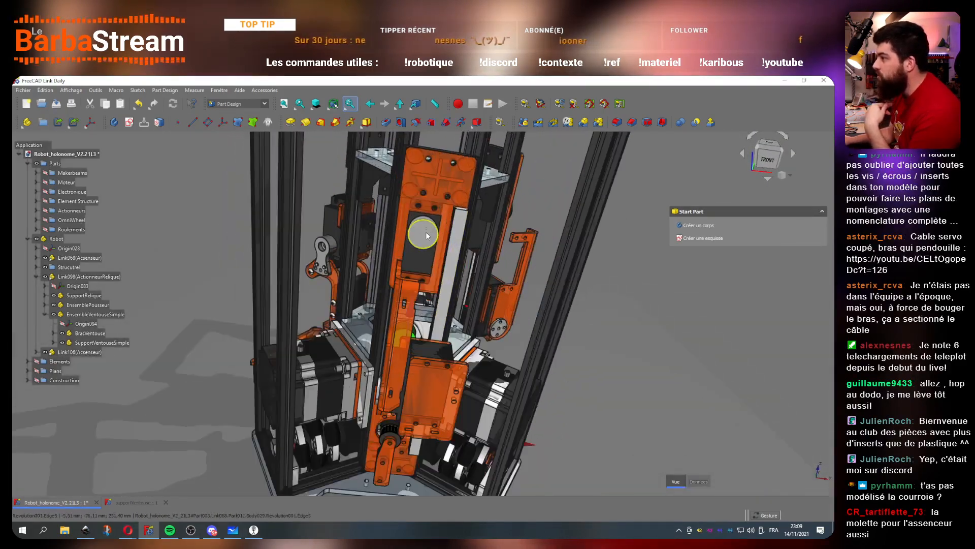
scroll(425, 233, up, 2)
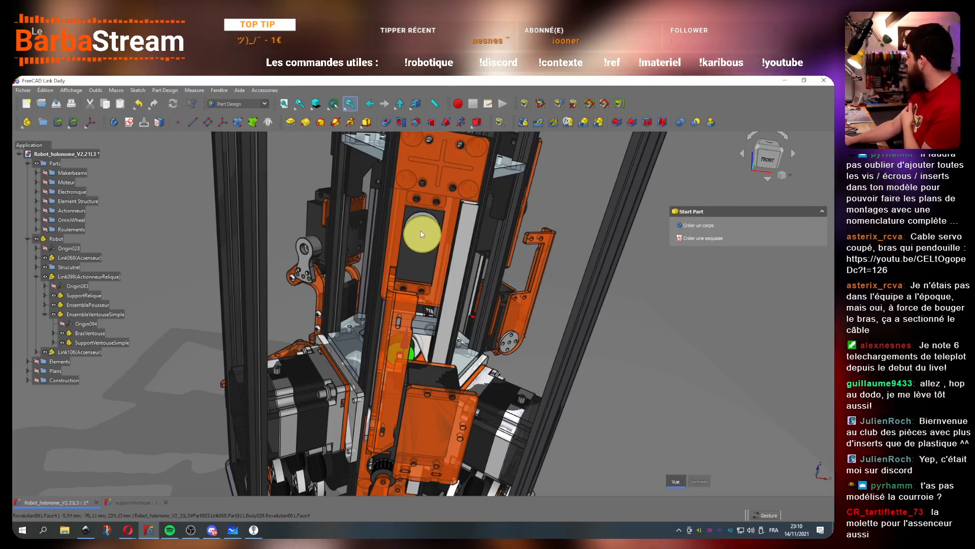
drag(454, 321, 379, 372)
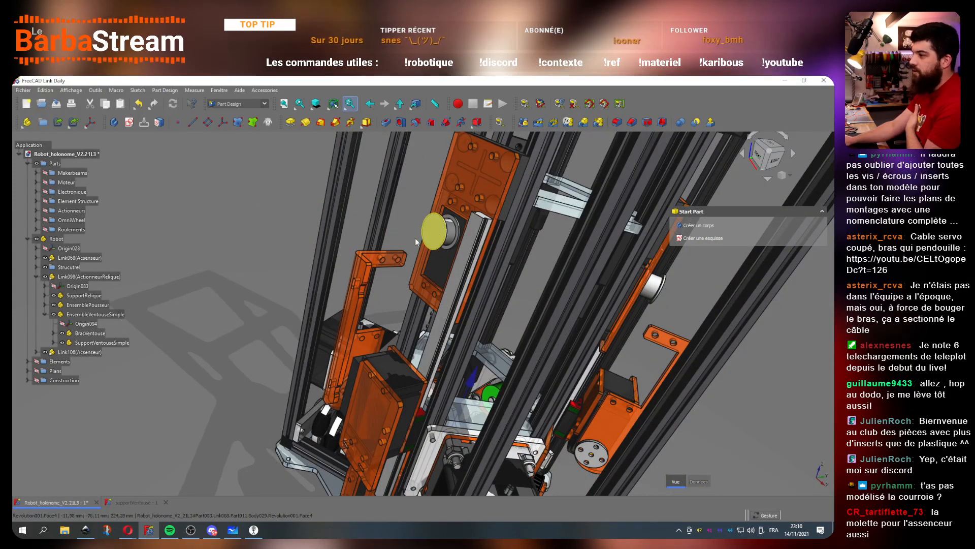
drag(413, 236, 374, 343)
scroll(374, 343, down, 2)
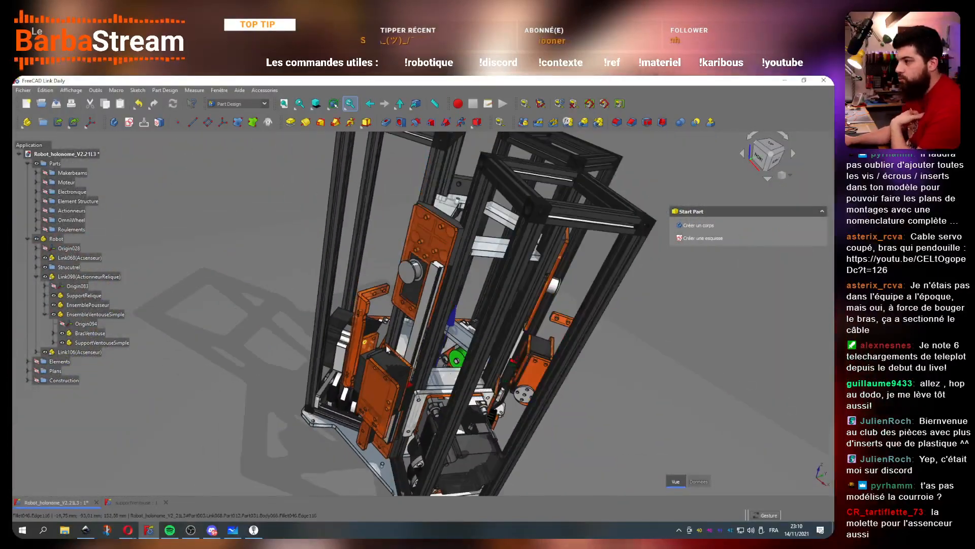
scroll(469, 374, up, 2)
drag(460, 373, 383, 366)
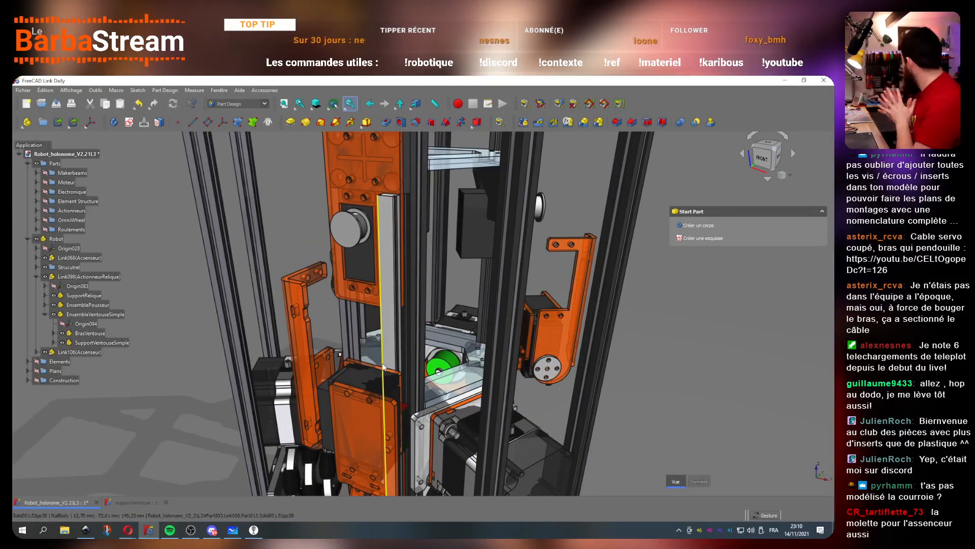